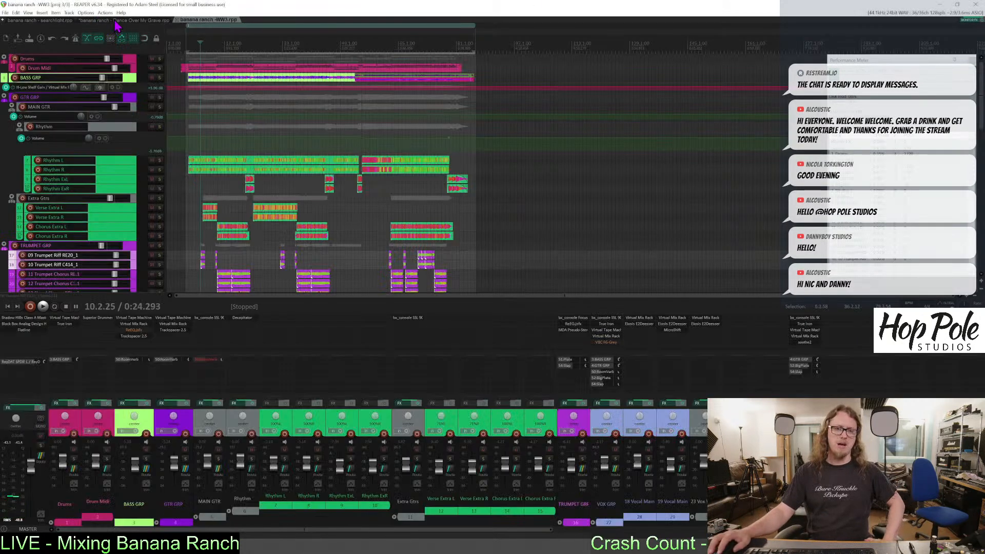
In the Dance Over My Grave project, set the tempo to 162 BPM and remove the existing region above the timeline.
{"action": "left_click", "coordinate": [128, 20]}
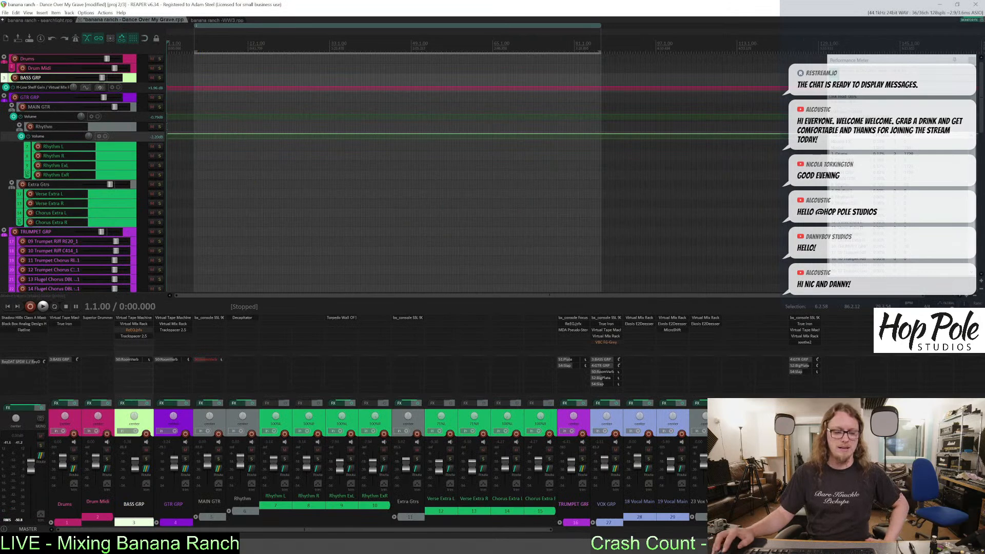
{"action": "left_click", "coordinate": [190, 545]}
{"action": "left_click", "coordinate": [303, 2]}
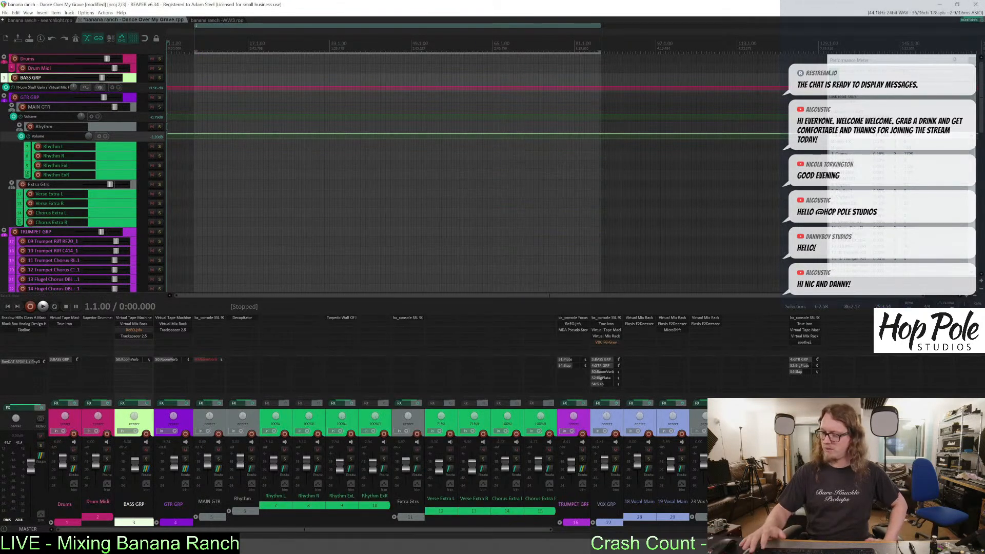
{"action": "key", "text": "Return"}
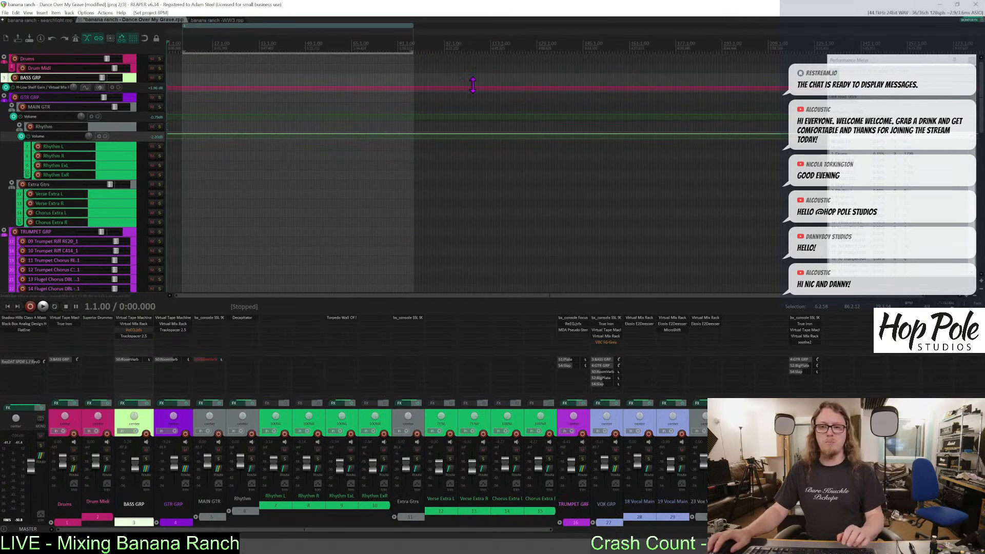
{"action": "left_click", "coordinate": [361, 24], "text": "alt"}
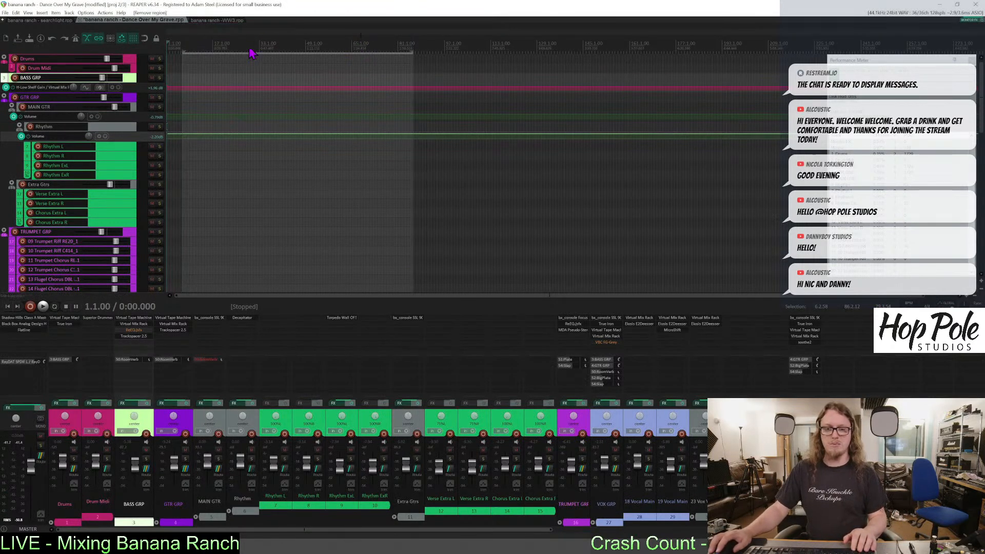
{"action": "left_click", "coordinate": [206, 48]}
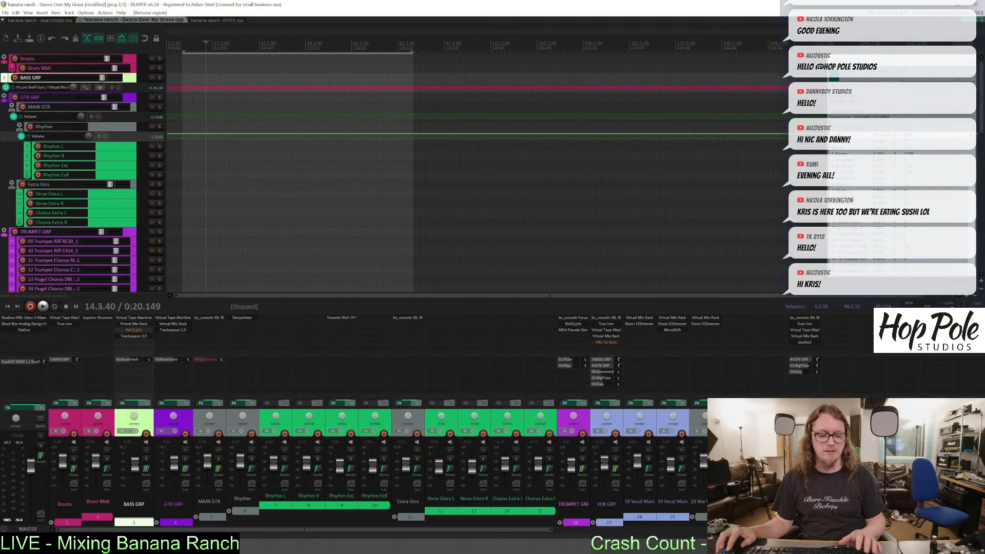
Import the "Drums 162bpm Roland V-Drums.mid" file from the song's folder onto the Drum Midi track.
{"action": "key", "text": "alt+Tab"}
{"action": "double_click", "coordinate": [396, 249]}
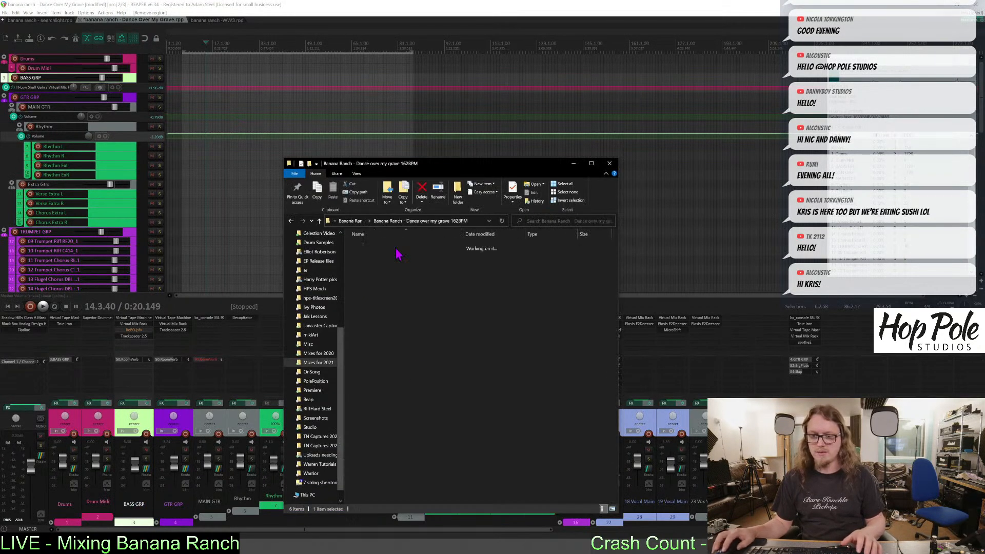
{"action": "left_click", "coordinate": [385, 420]}
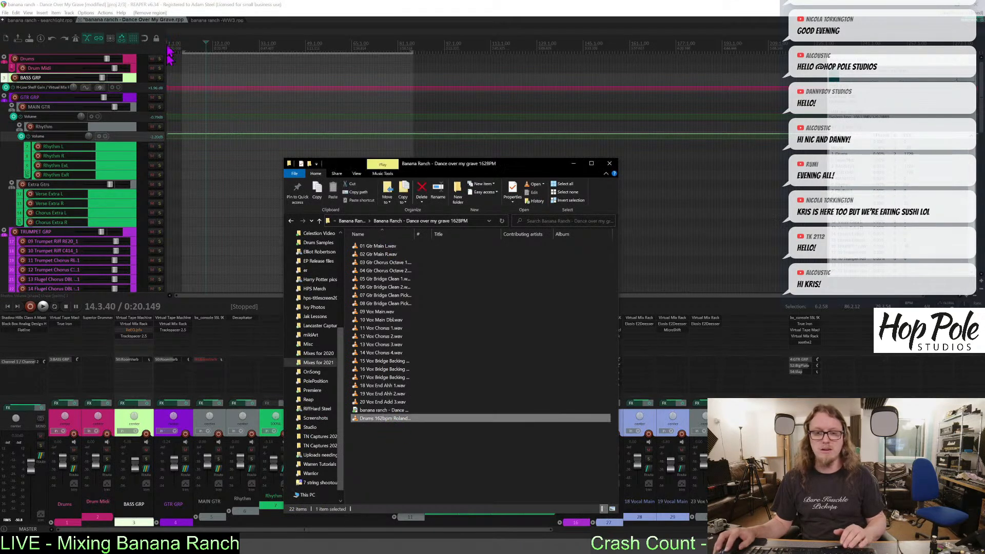
{"action": "left_click_drag", "start_coordinate": [195, 76], "coordinate": [187, 68]}
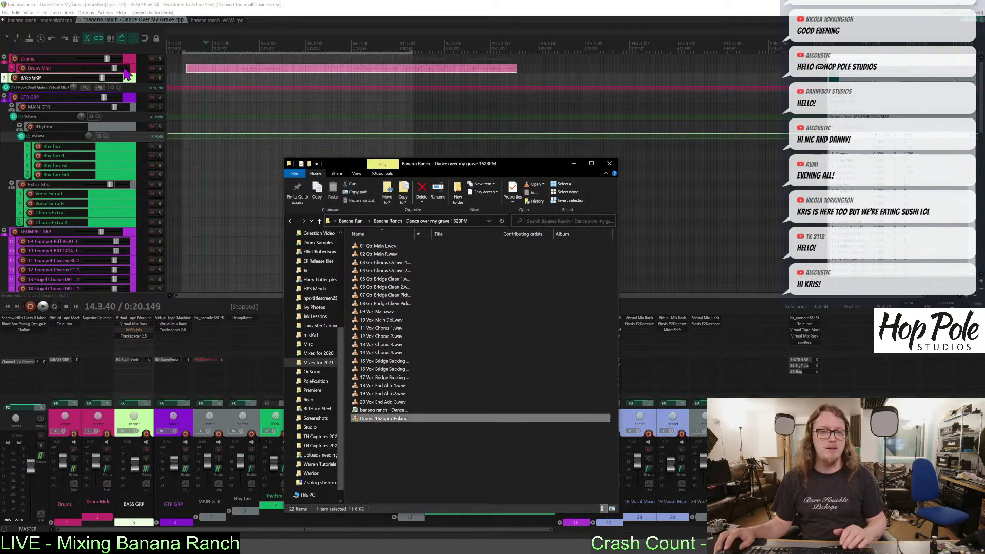
Enlarge the Drum Midi track and move its MIDI item, with snapping on, so it starts at 5.1.00.
{"action": "left_click", "coordinate": [150, 48]}
{"action": "left_click", "coordinate": [194, 43]}
{"action": "scroll", "coordinate": [195, 47], "scroll_direction": "up", "scroll_amount": 6}
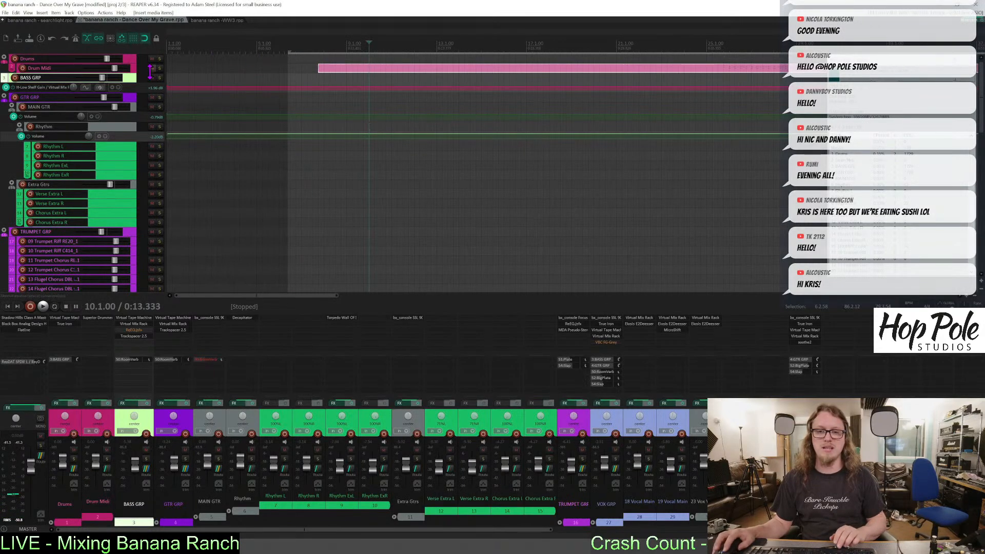
{"action": "left_click_drag", "start_coordinate": [143, 74], "coordinate": [144, 146]}
{"action": "scroll", "coordinate": [385, 158], "scroll_direction": "down", "scroll_amount": 4}
{"action": "scroll", "coordinate": [287, 146], "scroll_direction": "up", "scroll_amount": 3}
{"action": "left_click_drag", "start_coordinate": [368, 134], "coordinate": [307, 132]}
Play the drums from 22.3.00 and extend the end of the time selection past the drum item to about bar 124.
{"action": "left_click_drag", "start_coordinate": [508, 41], "coordinate": [466, 96]}
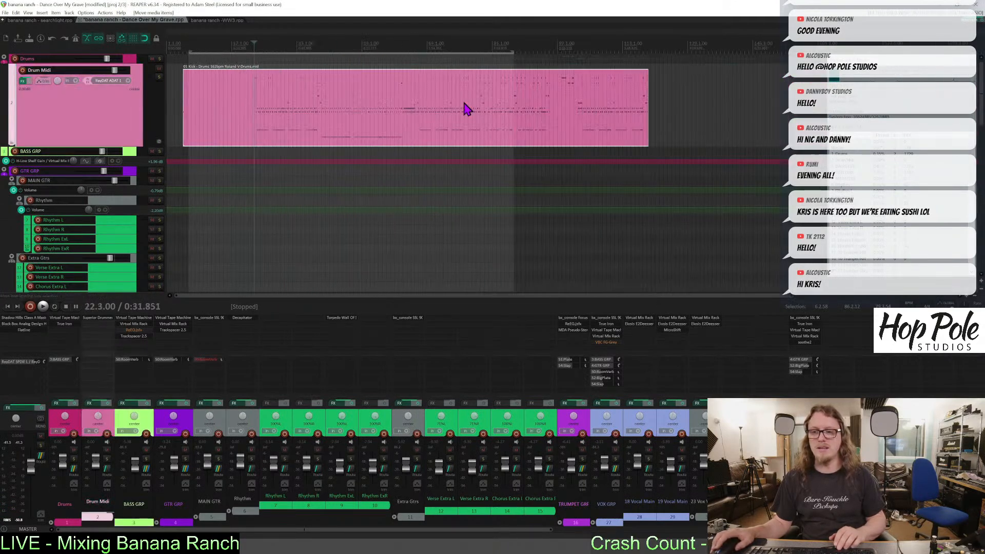
{"action": "key", "text": "space"}
{"action": "left_click_drag", "start_coordinate": [515, 52], "coordinate": [666, 52]}
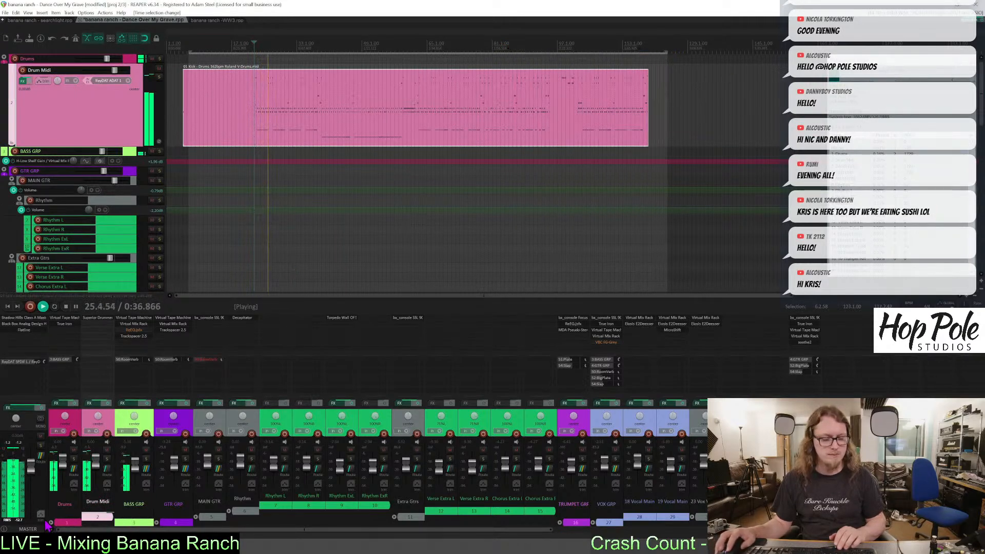
{"action": "scroll", "coordinate": [288, 165], "scroll_direction": "down", "scroll_amount": 2}
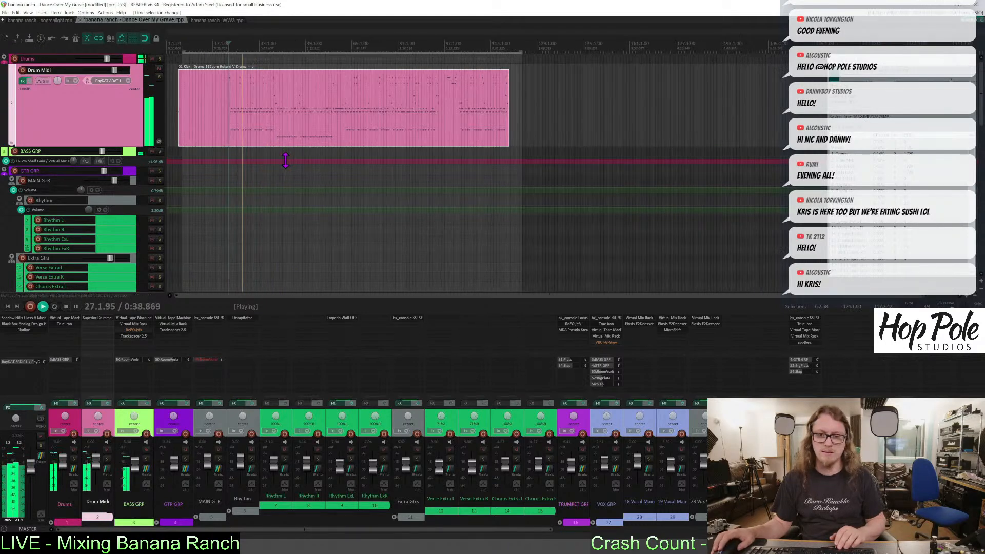
{"action": "scroll", "coordinate": [287, 174], "scroll_direction": "up", "scroll_amount": 5}
{"action": "scroll", "coordinate": [291, 190], "scroll_direction": "down", "scroll_amount": 1}
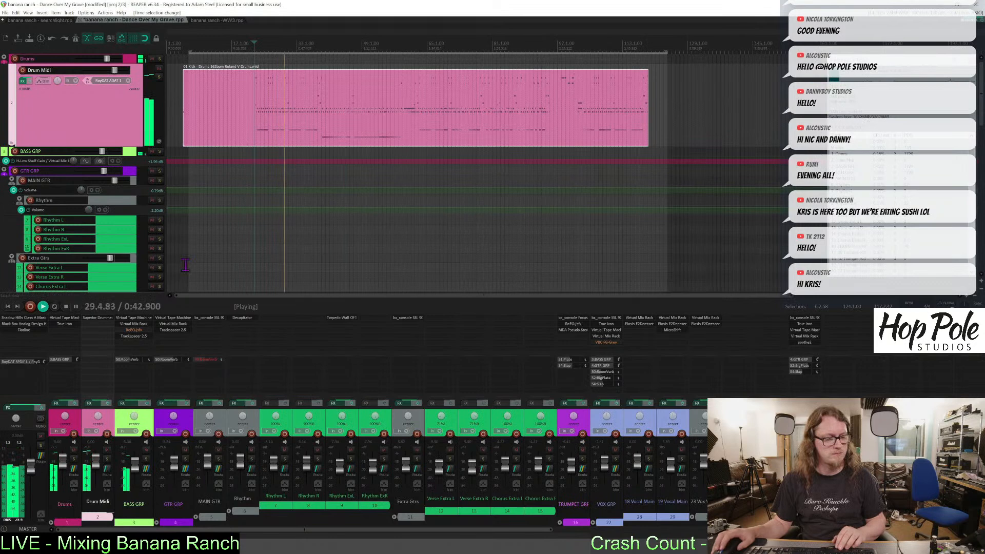
In the drum item's MIDI editor, raise the velocities of all notes in the lower of the two densest rows, and close the editor.
{"action": "double_click", "coordinate": [277, 121]}
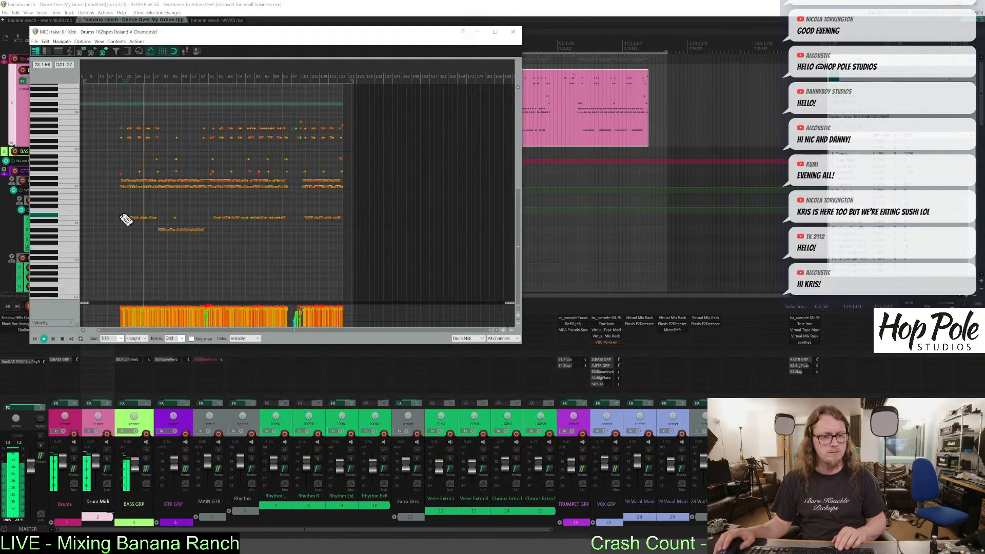
{"action": "left_click_drag", "start_coordinate": [339, 185], "coordinate": [375, 203]}
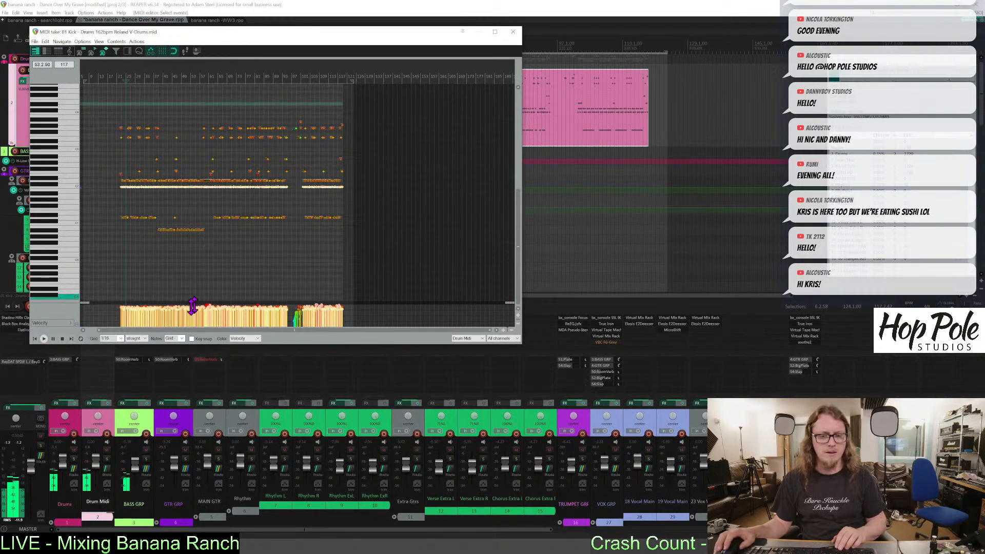
{"action": "scroll", "coordinate": [190, 308], "scroll_direction": "up", "scroll_amount": 4}
{"action": "scroll", "coordinate": [299, 302], "scroll_direction": "down", "scroll_amount": 4}
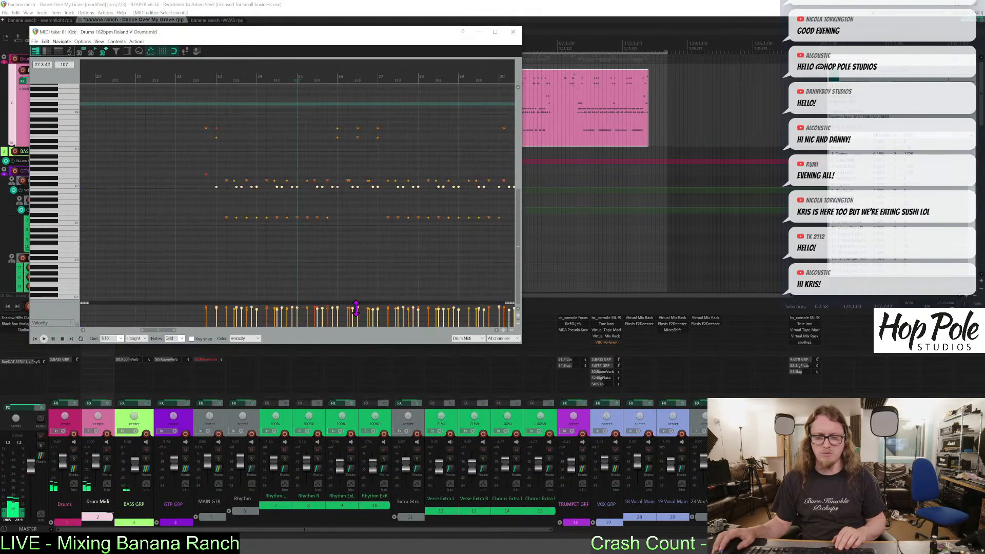
{"action": "key", "text": "space"}
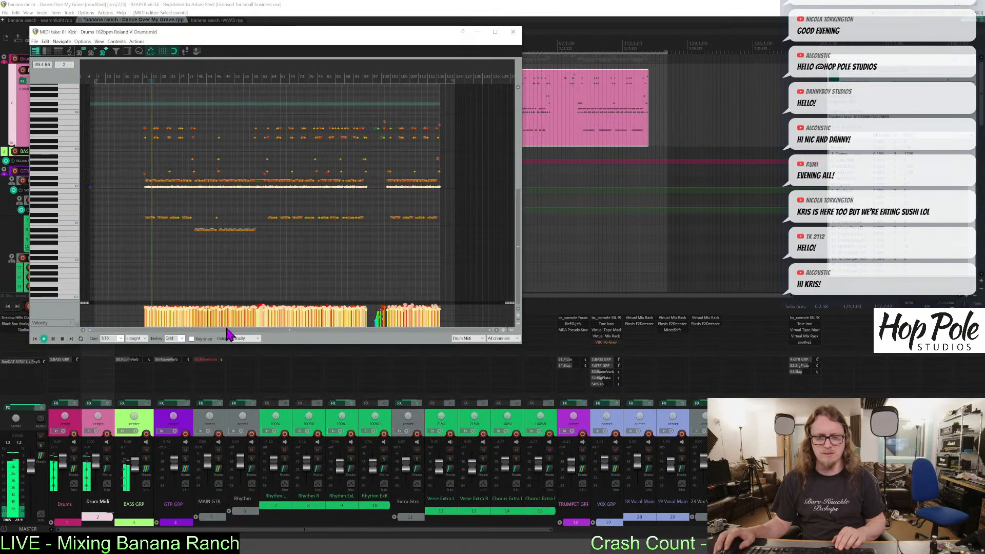
{"action": "left_click_drag", "start_coordinate": [222, 310], "coordinate": [222, 309]}
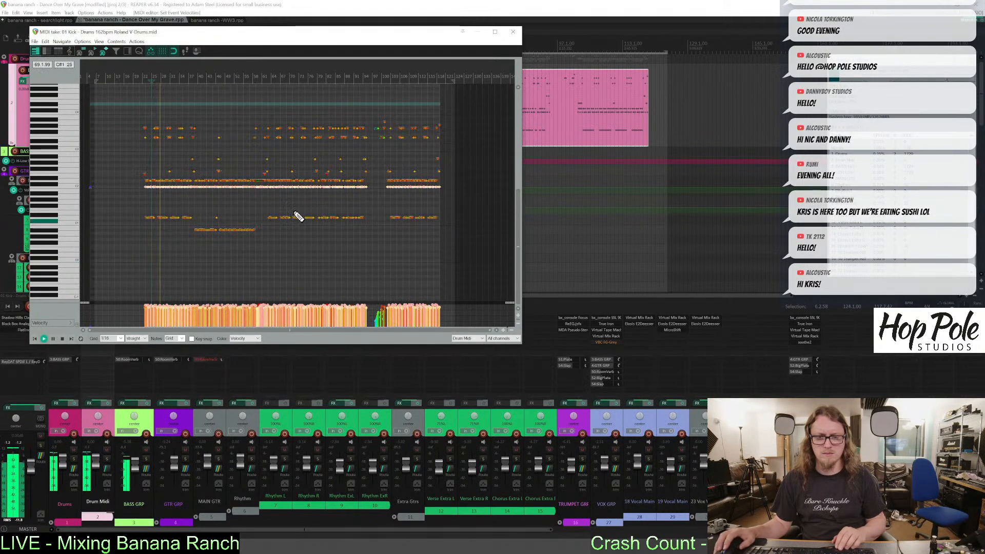
{"action": "scroll", "coordinate": [298, 198], "scroll_direction": "up", "scroll_amount": 5}
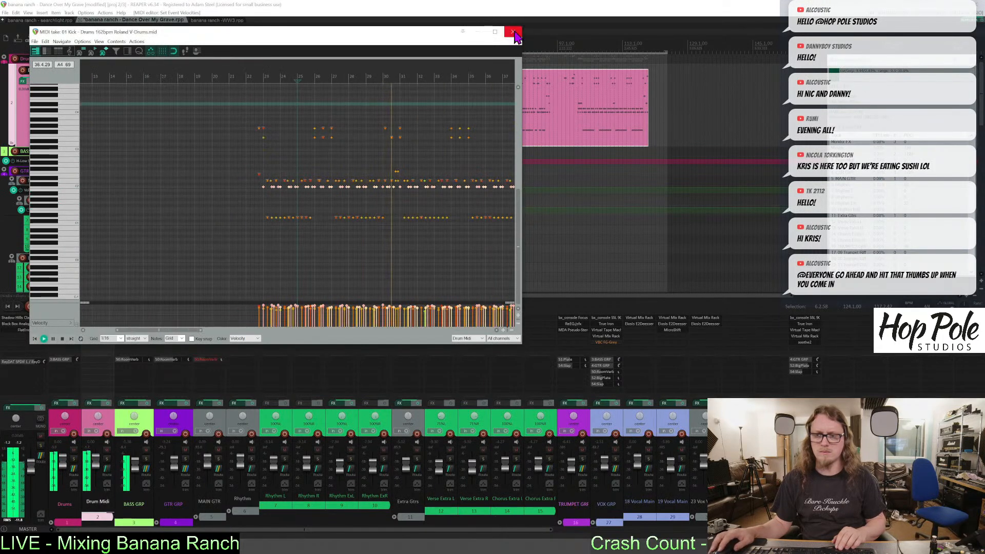
{"action": "key", "text": "Escape"}
{"action": "key", "text": "space"}
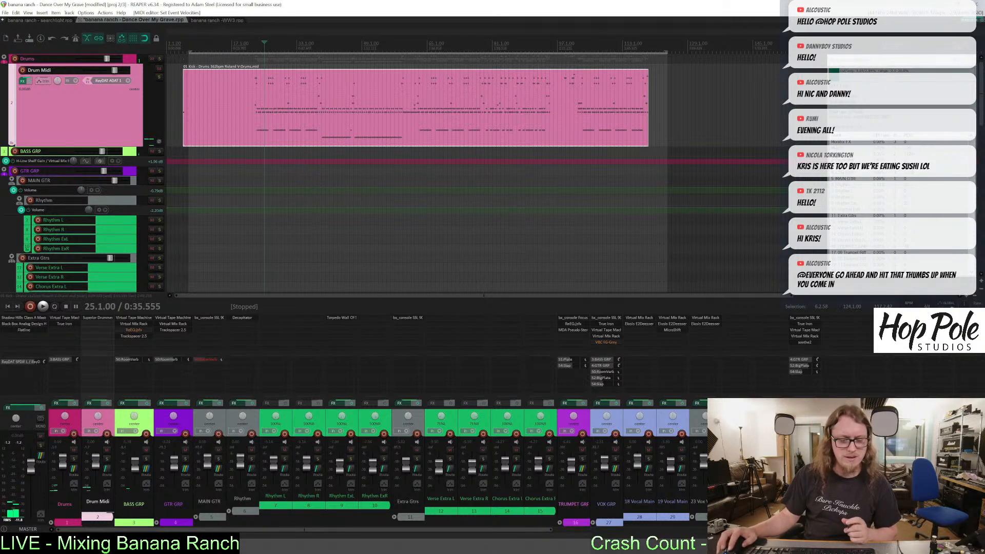
Select the eight guitar WAV files in the song's folder, from 01 Gtr Main L to 08 Gtr Bridge Clean Pick 2.
{"action": "left_click", "coordinate": [77, 545]}
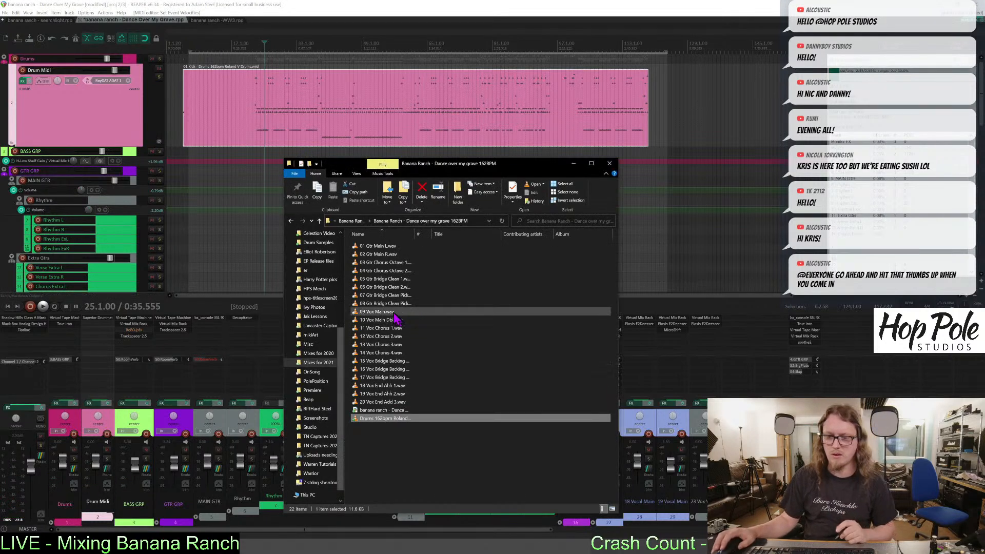
{"action": "double_click", "coordinate": [414, 234]}
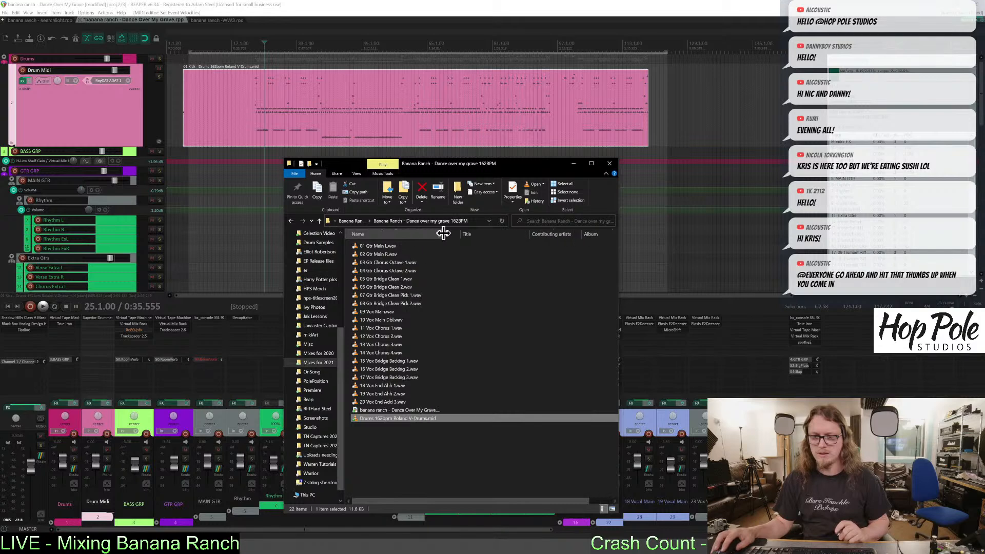
{"action": "left_click", "coordinate": [387, 246]}
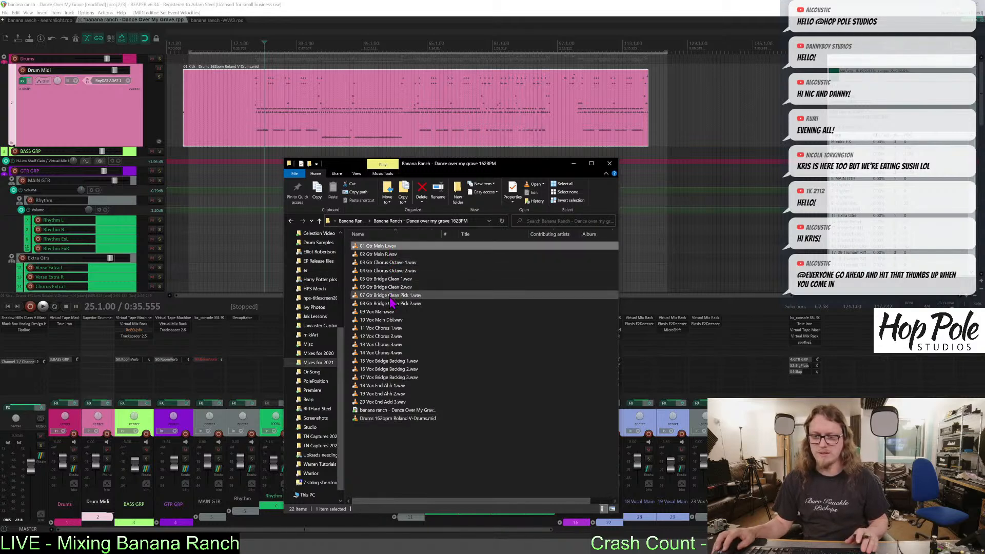
{"action": "left_click", "coordinate": [384, 304], "text": "shift"}
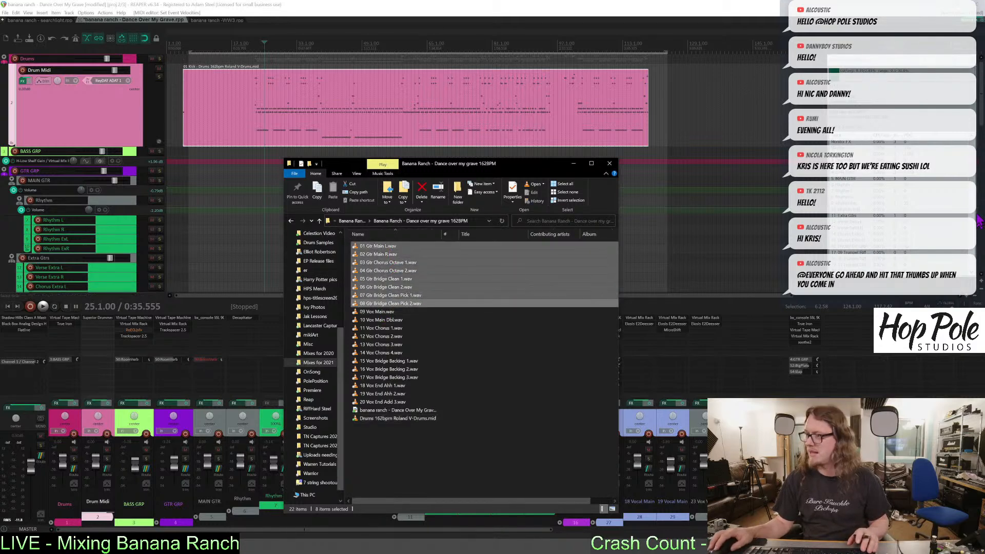
Place the edit cursor at 5.1.00 and extend the start of the time selection back to it.
{"action": "left_click_drag", "start_coordinate": [980, 114], "coordinate": [981, 279]}
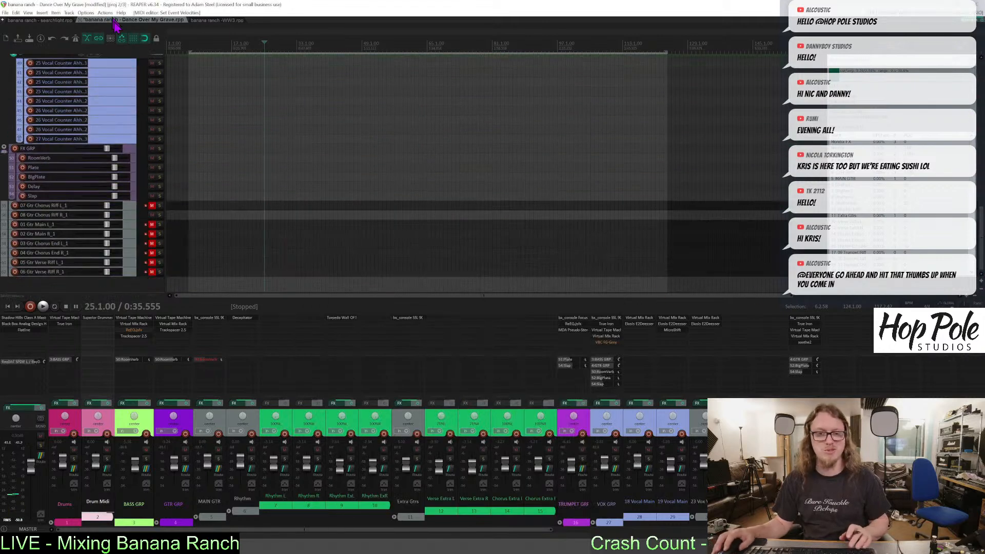
{"action": "left_click", "coordinate": [184, 40]}
{"action": "scroll", "coordinate": [272, 66], "scroll_direction": "up", "scroll_amount": 6}
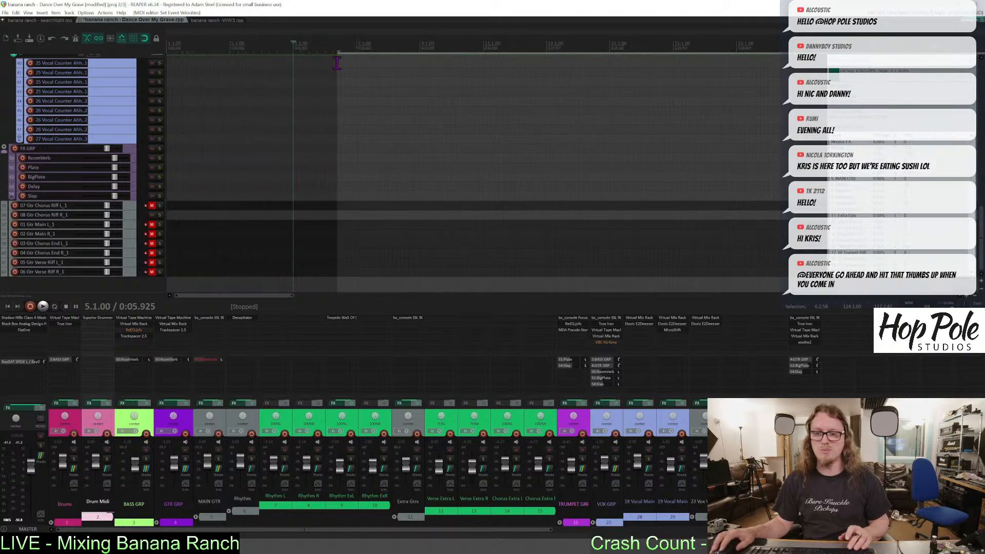
{"action": "left_click_drag", "start_coordinate": [343, 58], "coordinate": [294, 58]}
Drop the eight selected guitar files into the project at 5.1.00, starting on the 07 Gtr Chorus Riff L_1 track.
{"action": "left_click", "coordinate": [533, 544]}
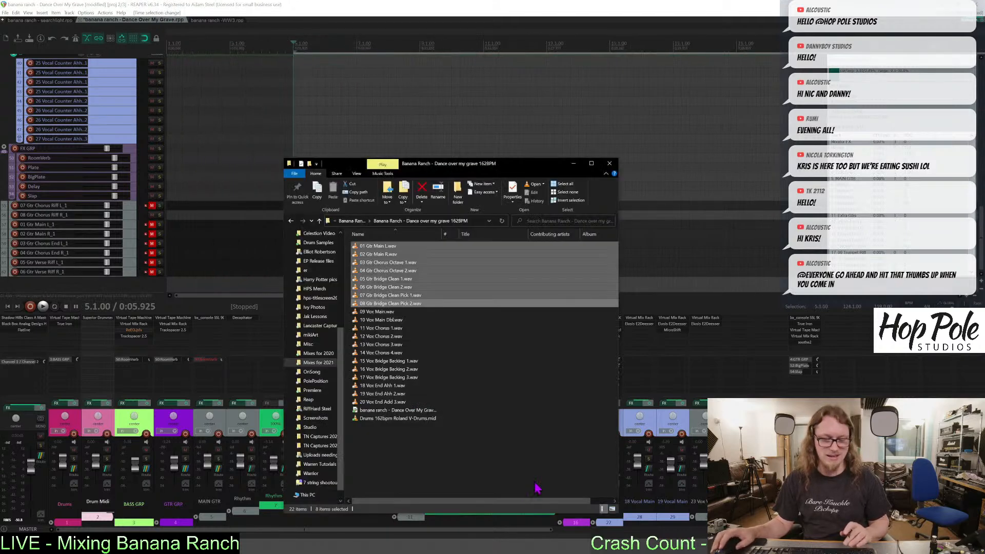
{"action": "left_click_drag", "start_coordinate": [383, 250], "coordinate": [405, 260]}
{"action": "left_click_drag", "start_coordinate": [416, 165], "coordinate": [659, 169]}
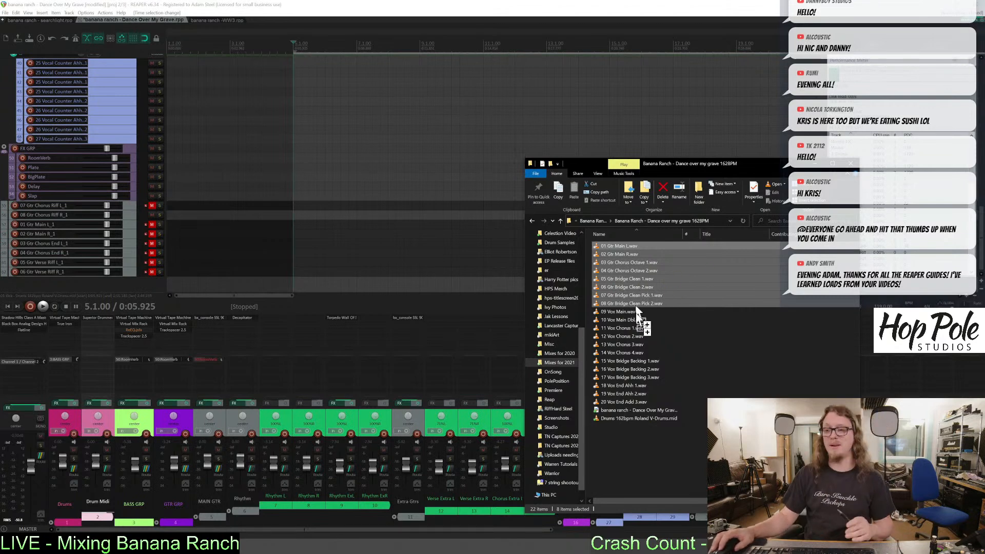
{"action": "left_click_drag", "start_coordinate": [622, 458], "coordinate": [626, 456]}
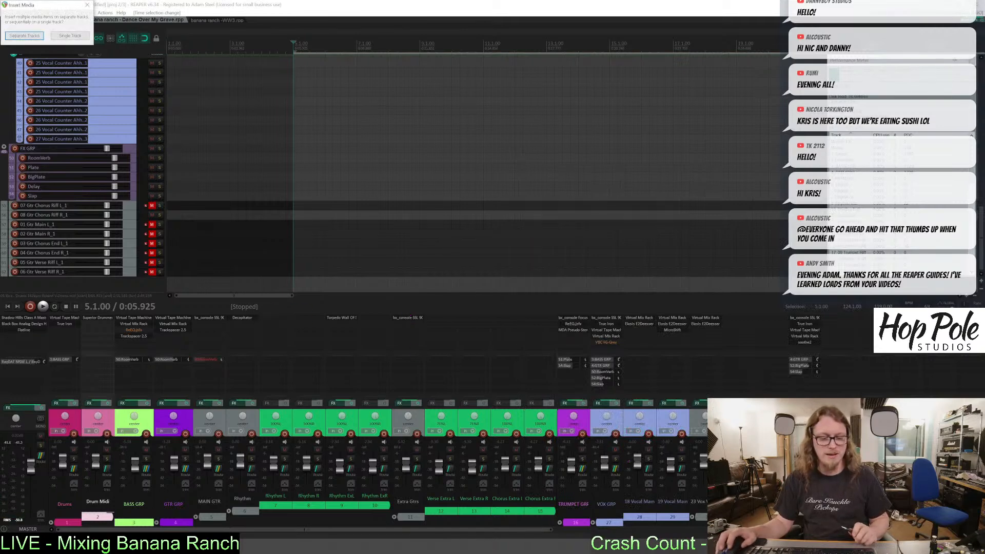
Set the "Banana Ranch - Dance over my grave 162BPM" folder's sync to Local and reopen the folder.
{"action": "key", "text": "alt+Tab"}
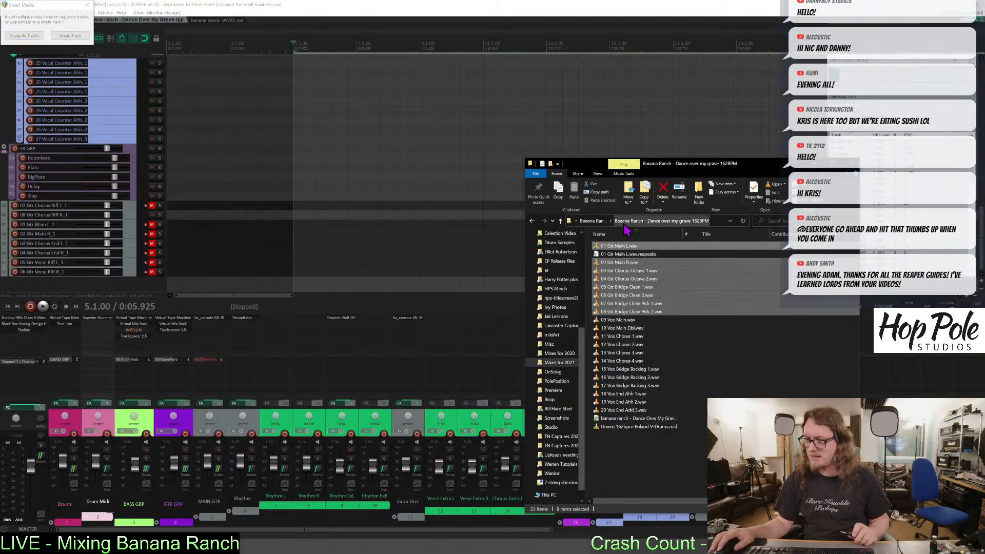
{"action": "left_click", "coordinate": [594, 220]}
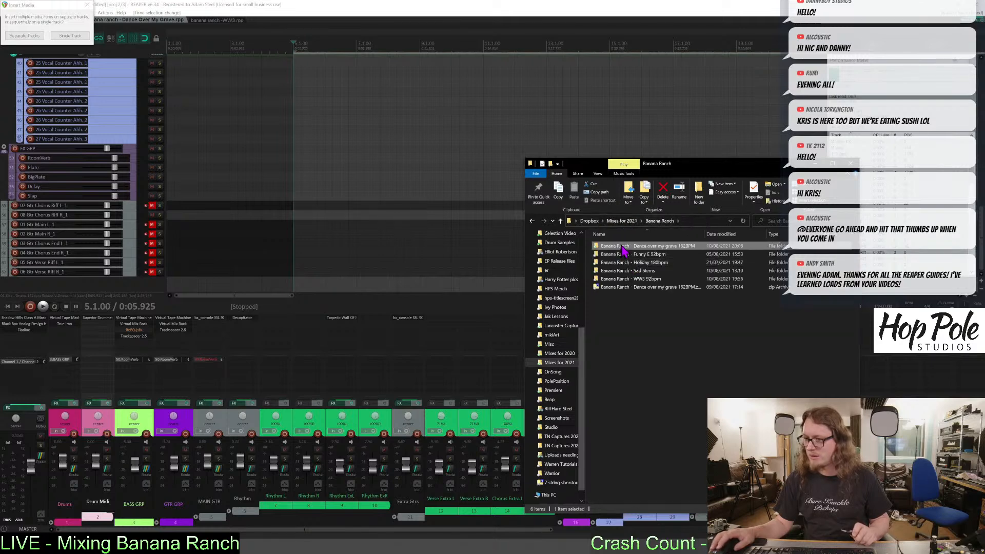
{"action": "right_click", "coordinate": [620, 246]}
{"action": "mouse_move", "coordinate": [705, 380]}
{"action": "left_click", "coordinate": [737, 380]}
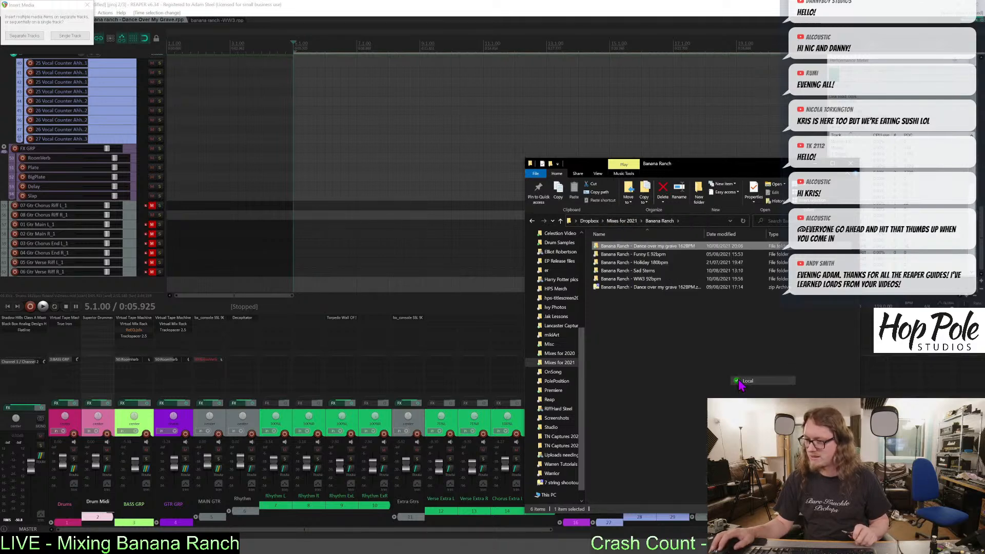
{"action": "double_click", "coordinate": [618, 246]}
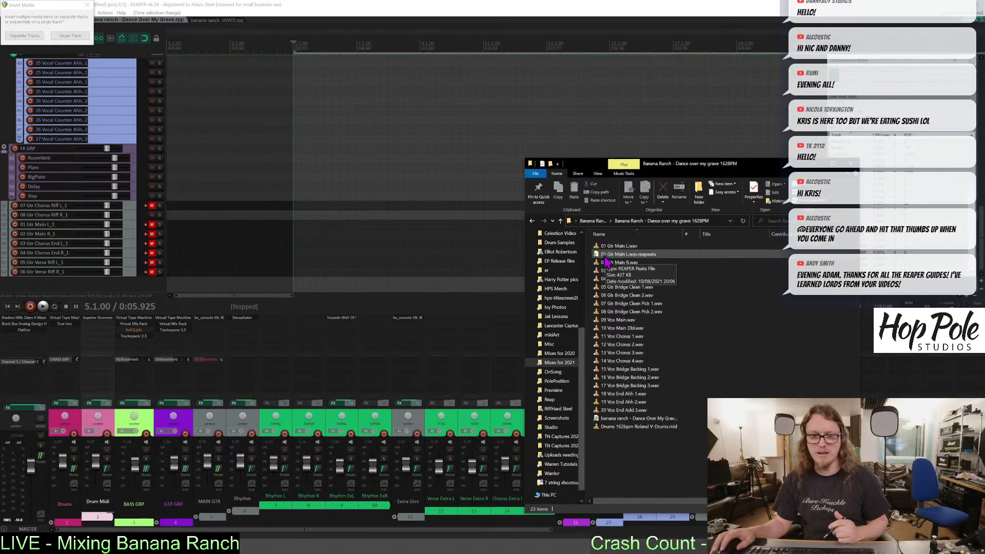
Insert the dropped guitar files on separate tracks.
{"action": "left_click", "coordinate": [429, 4]}
{"action": "scroll", "coordinate": [436, 235], "scroll_direction": "down", "scroll_amount": 10}
{"action": "scroll", "coordinate": [436, 235], "scroll_direction": "up", "scroll_amount": 4}
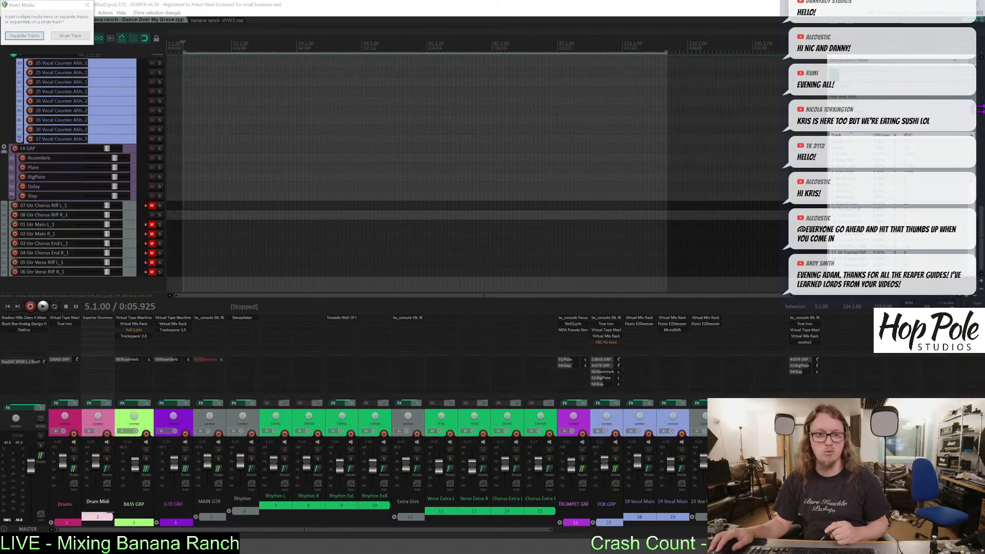
{"action": "left_click", "coordinate": [34, 37]}
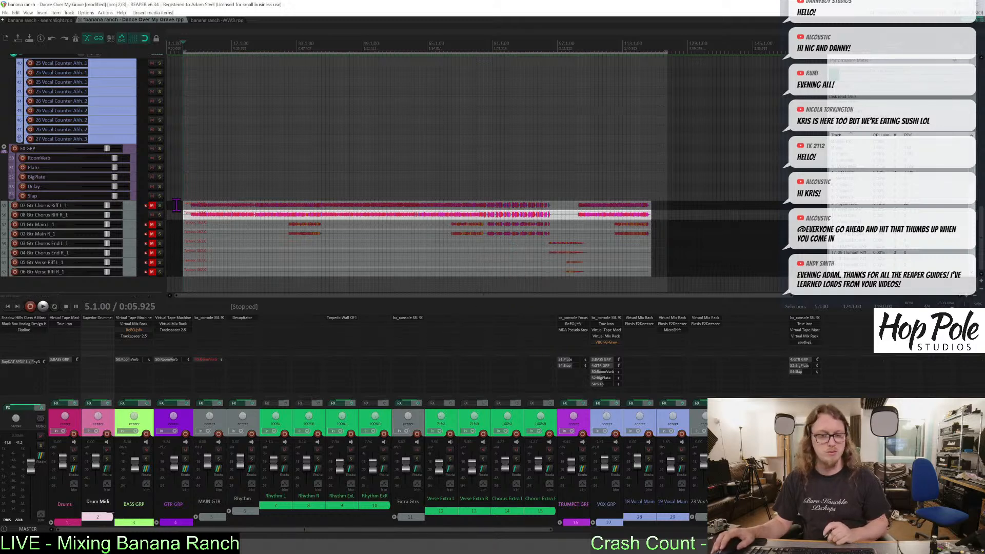
Start playback, unmute the 07 and 08 Gtr Chorus Riff tracks, and turn off their master sends.
{"action": "key", "text": "space"}
{"action": "left_click", "coordinate": [151, 205]}
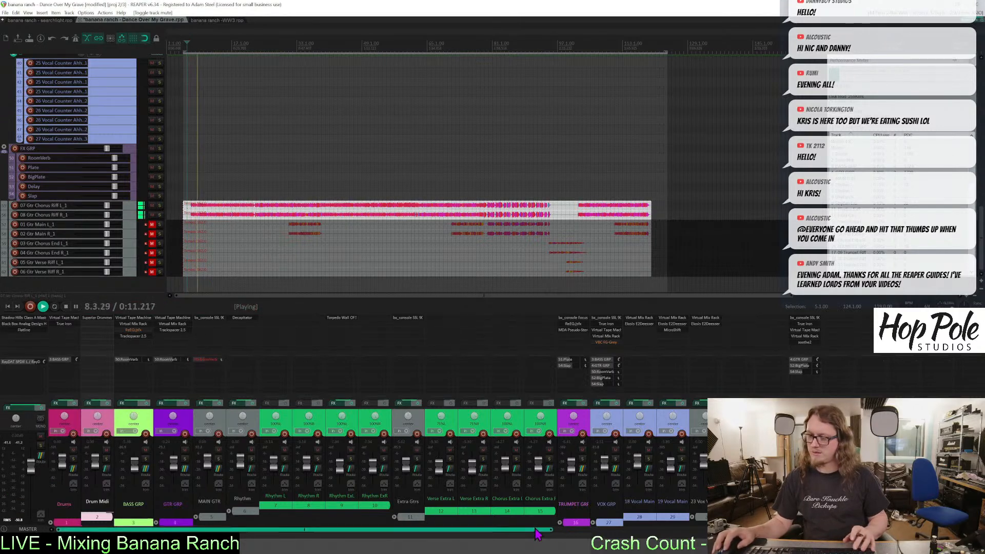
{"action": "left_click_drag", "start_coordinate": [533, 530], "coordinate": [958, 530]}
{"action": "left_click", "coordinate": [746, 468], "text": "alt"}
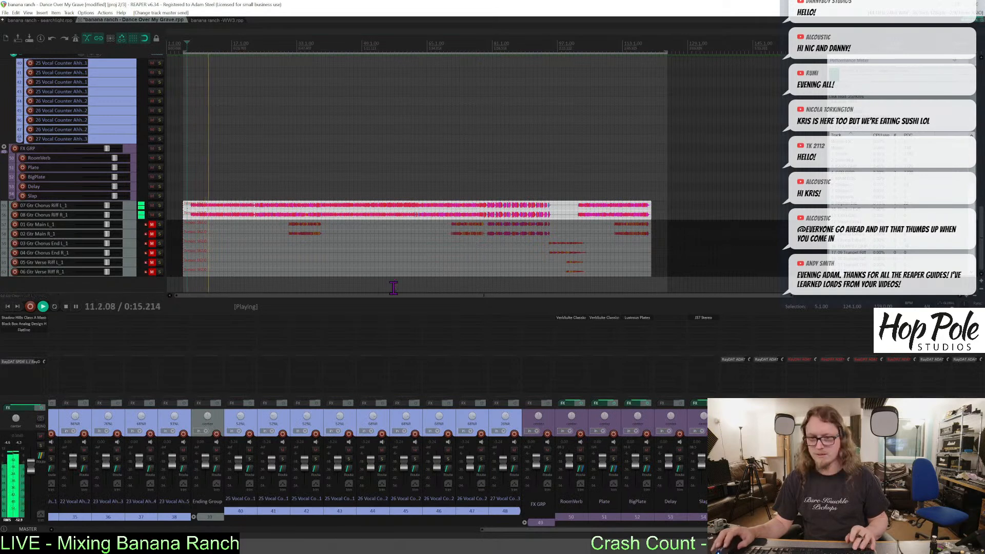
{"action": "left_click", "coordinate": [43, 206]}
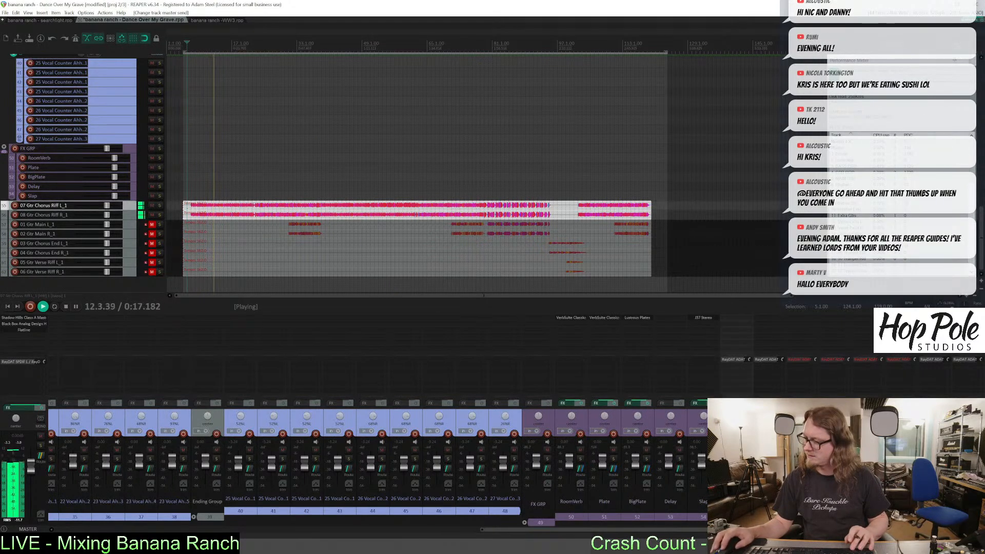
{"action": "left_click", "coordinate": [770, 515]}
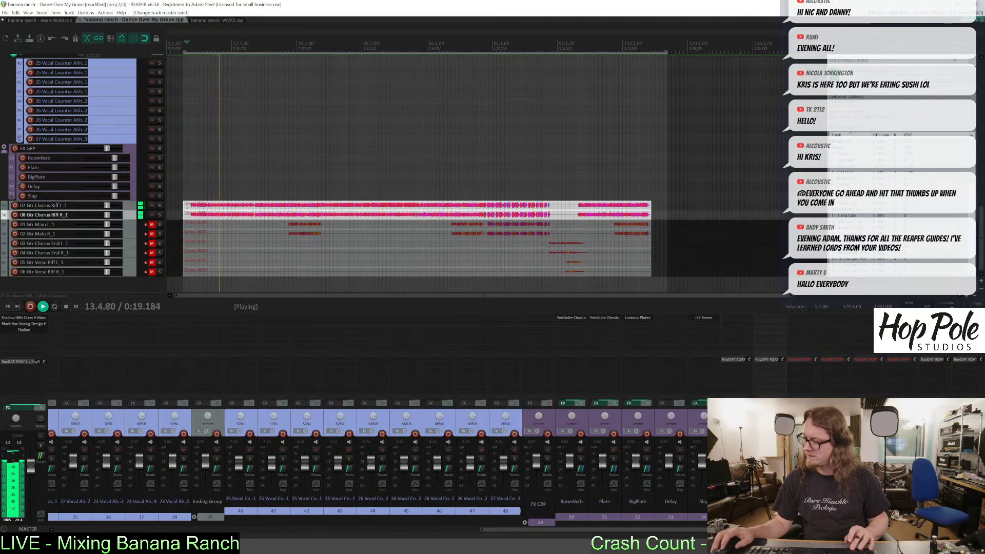
Set the playback position to 31.1.00, unmute 01 Gtr Main L_1 and 02 Gtr Main R_1, and play from there.
{"action": "left_click", "coordinate": [288, 41]}
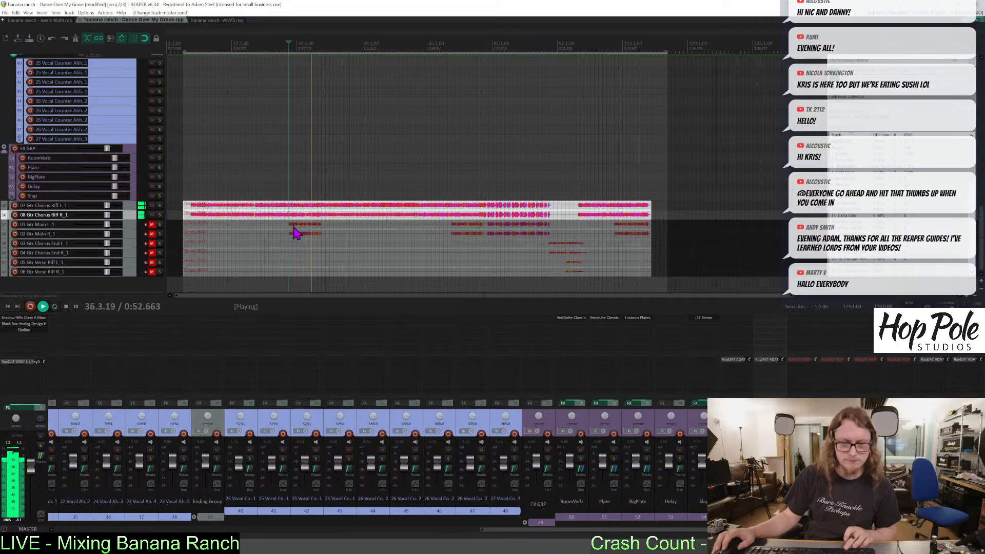
{"action": "key", "text": "space"}
{"action": "left_click", "coordinate": [152, 224]}
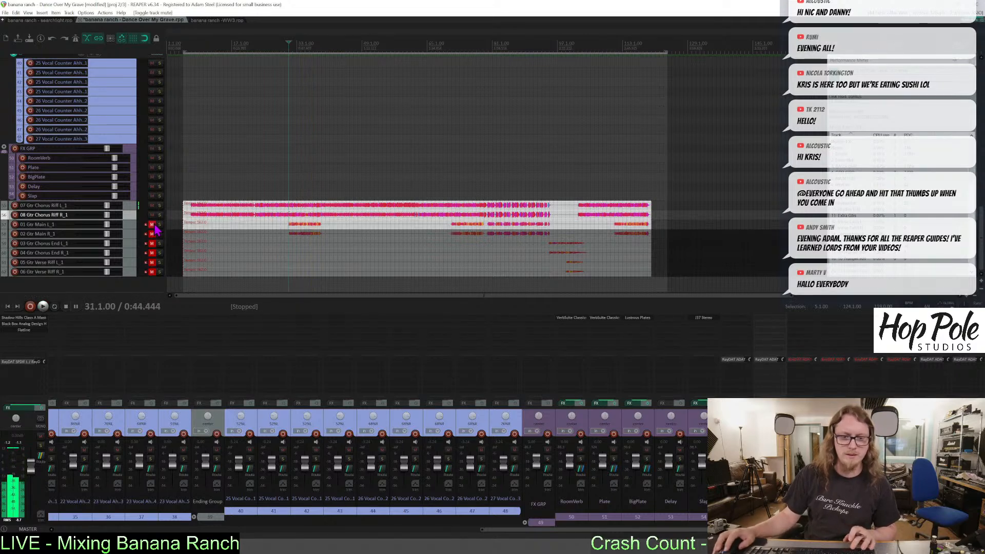
{"action": "left_click", "coordinate": [152, 233]}
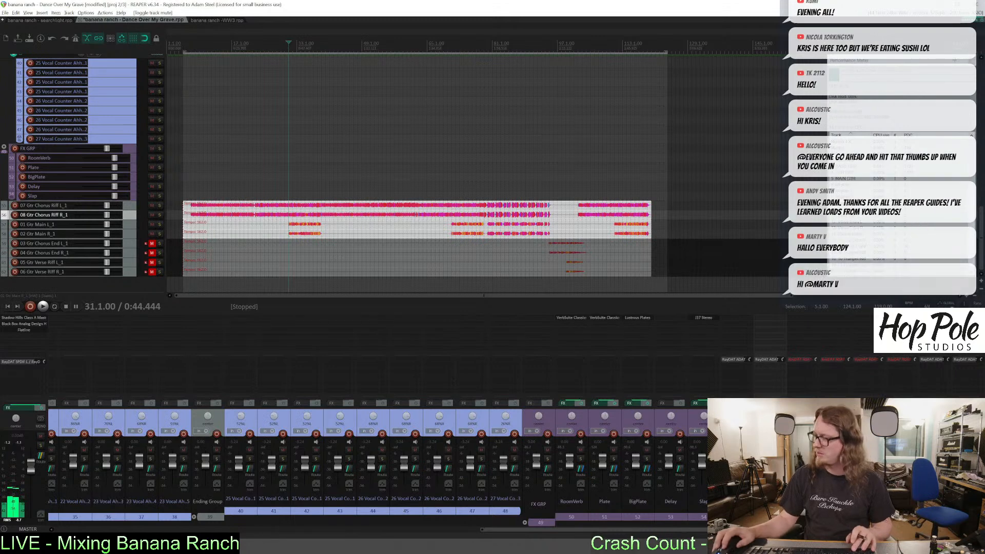
{"action": "key", "text": "space"}
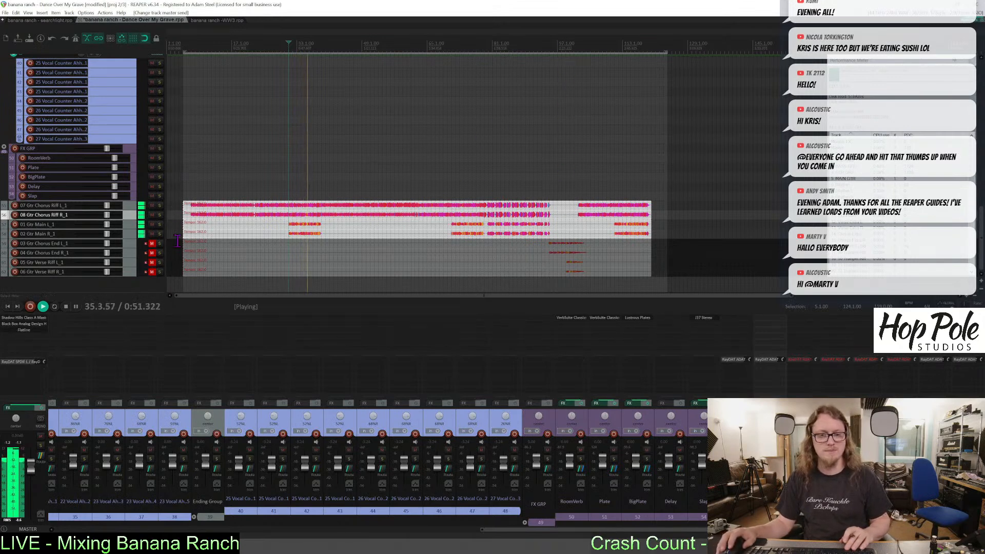
Trim the start and end of the four Gtr Chorus End and Gtr Verse Riff items close to their audible parts and save the project.
{"action": "left_click_drag", "start_coordinate": [196, 285], "coordinate": [545, 261]}
{"action": "left_click_drag", "start_coordinate": [651, 253], "coordinate": [588, 254]}
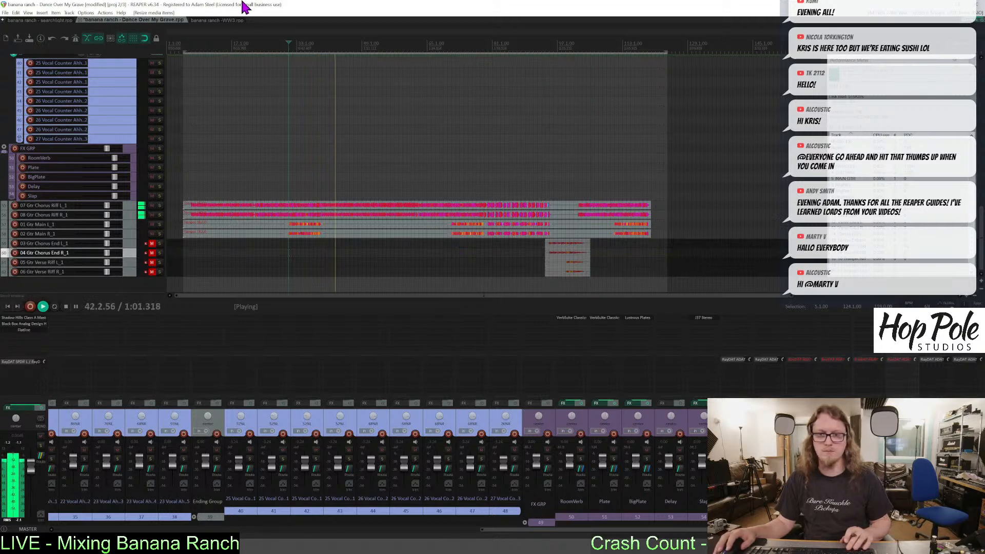
{"action": "key", "text": "space"}
{"action": "key", "text": "ctrl+s"}
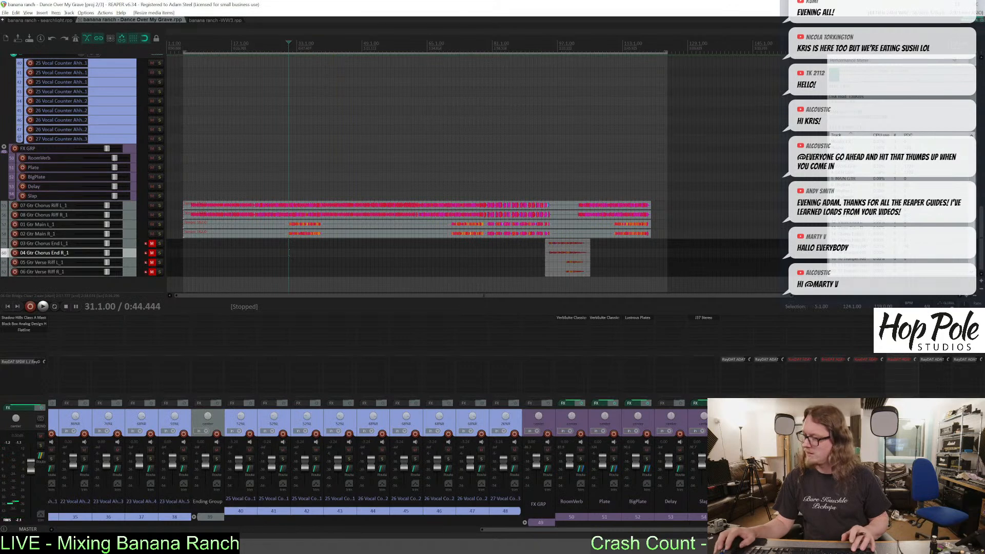
{"action": "key", "text": "ctrl+z"}
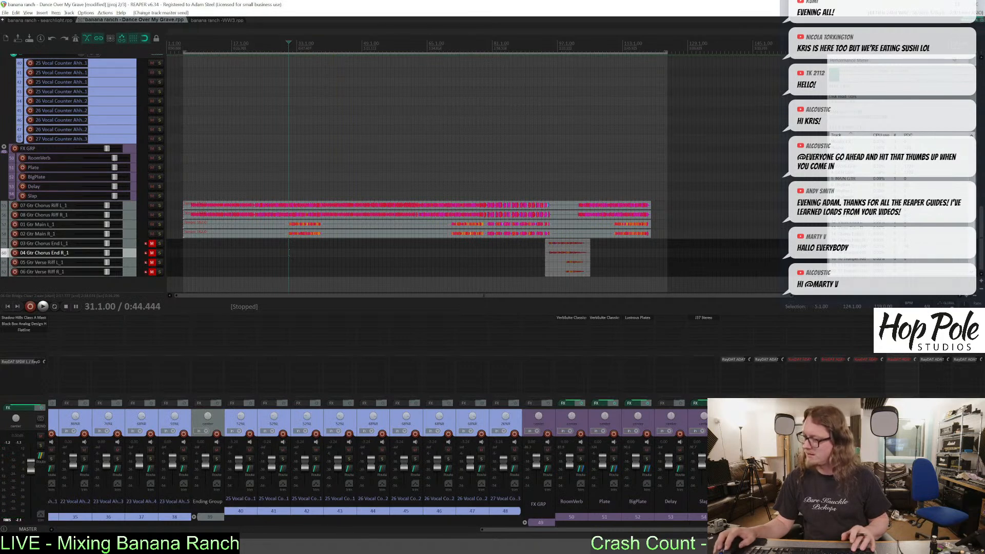
Remove the RayDAT ADAT hardware outputs from 08 Gtr Chorus Riff R_1 and 07 Gtr Chorus Riff L_1.
{"action": "left_click", "coordinate": [51, 224]}
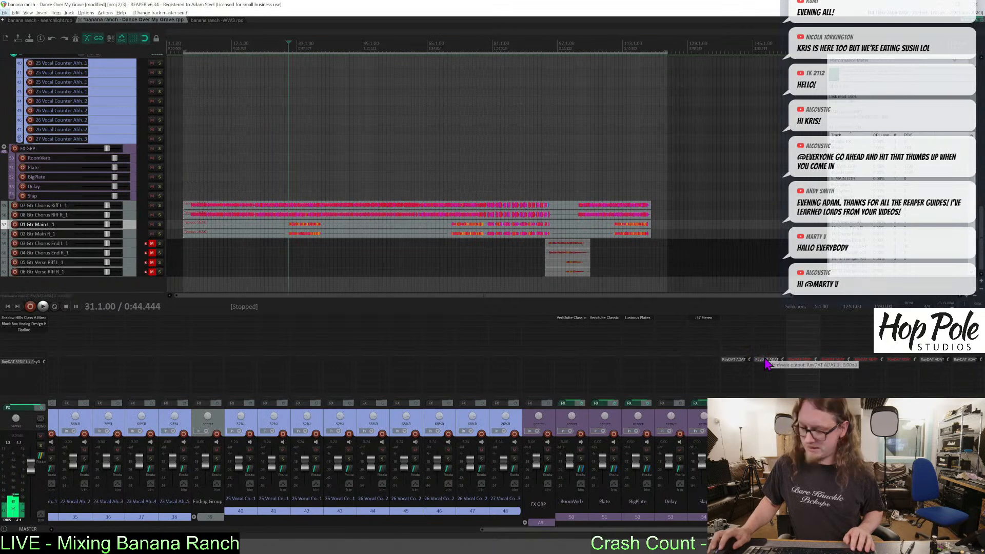
{"action": "left_click", "coordinate": [763, 360], "text": "alt"}
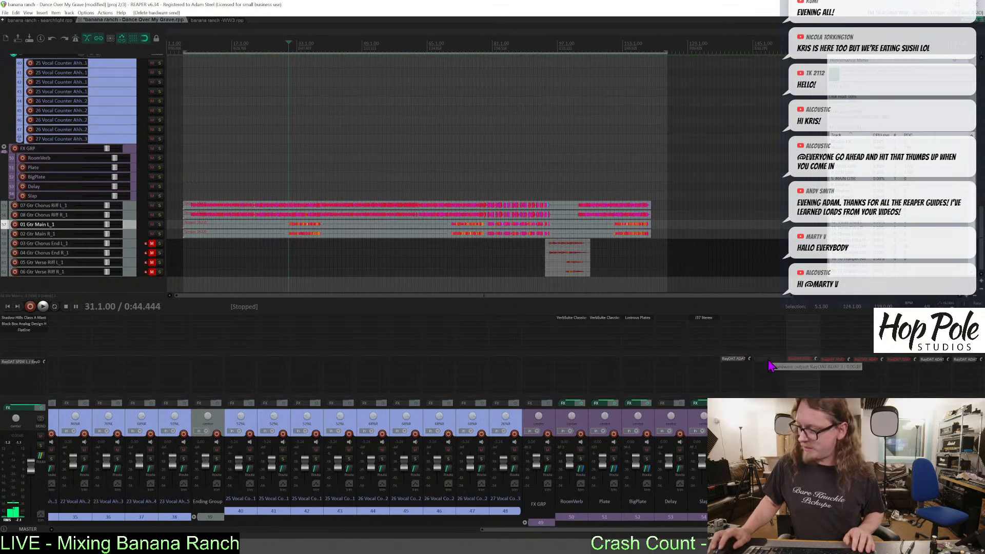
{"action": "left_click", "coordinate": [738, 360], "text": "alt"}
Add RayDAT AES L as the hardware output of 07 Gtr Chorus Riff L_1, start playback and close its routing window.
{"action": "left_click", "coordinate": [739, 364]}
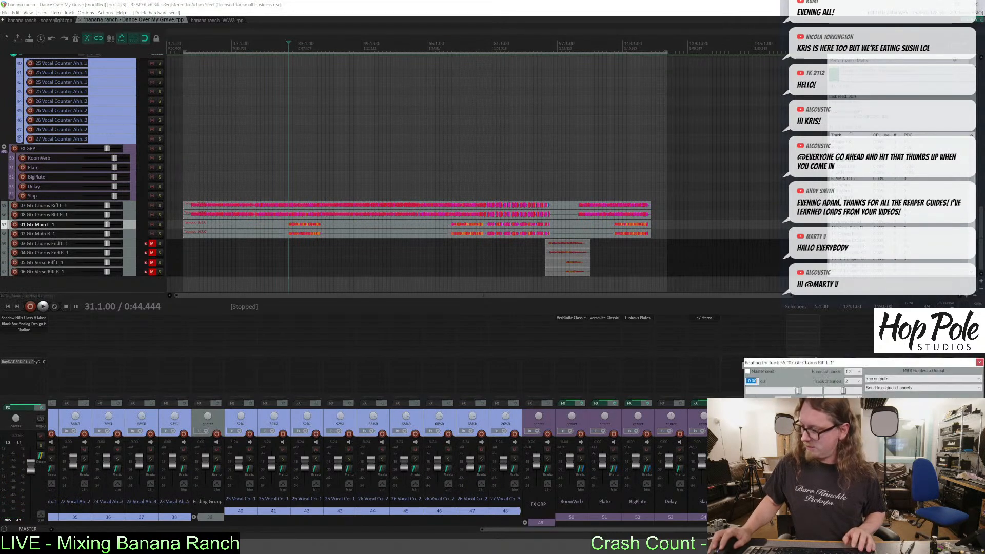
{"action": "left_click", "coordinate": [790, 450]}
{"action": "scroll", "coordinate": [789, 447], "scroll_direction": "down", "scroll_amount": 9}
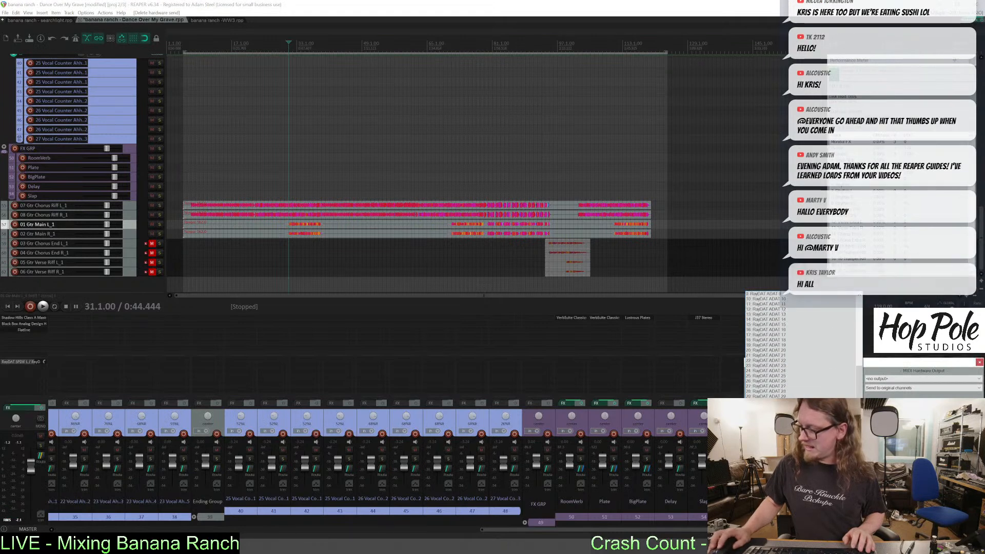
{"action": "left_click_drag", "start_coordinate": [871, 362], "coordinate": [443, 362]}
{"action": "left_click", "coordinate": [369, 448]}
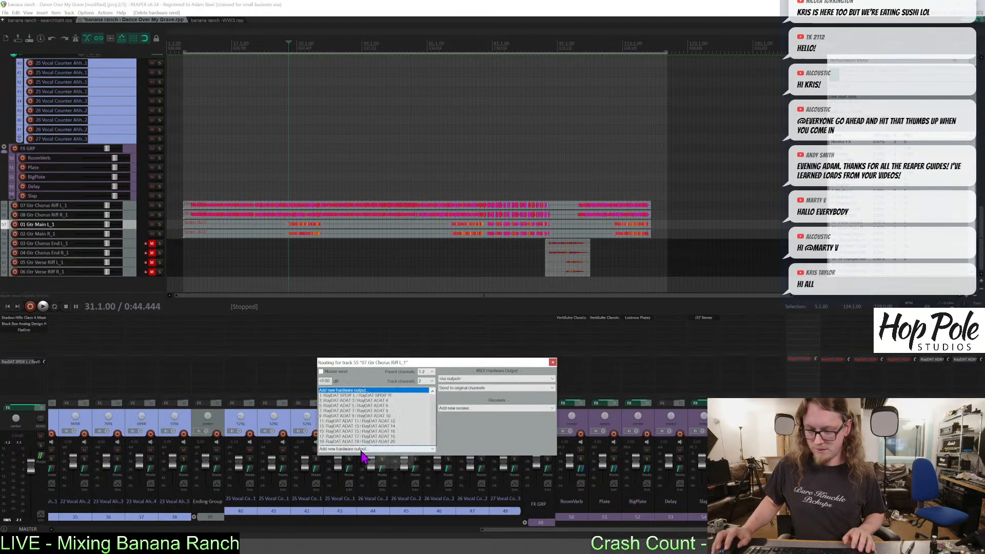
{"action": "scroll", "coordinate": [359, 406], "scroll_direction": "down", "scroll_amount": 5}
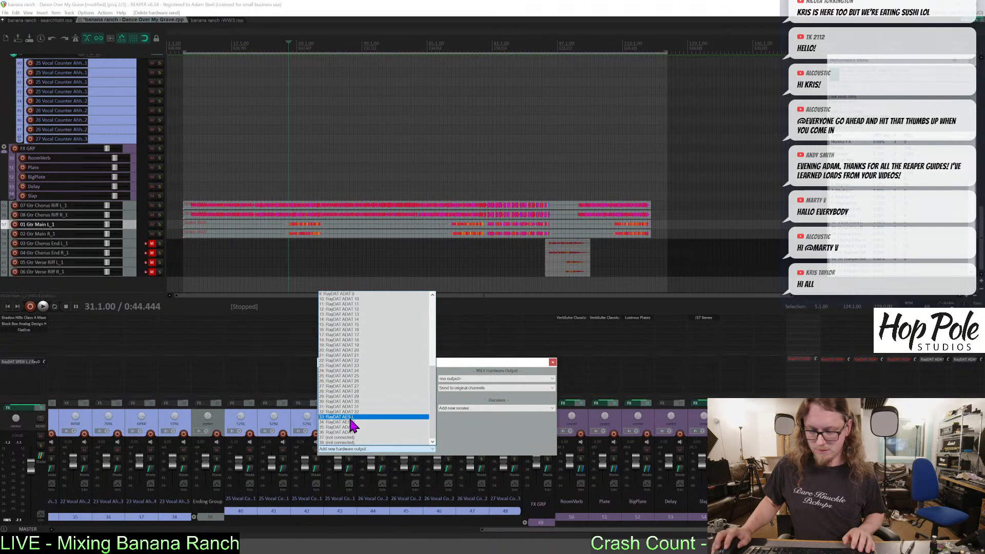
{"action": "left_click", "coordinate": [351, 418]}
{"action": "key", "text": "space"}
{"action": "left_click", "coordinate": [552, 362]}
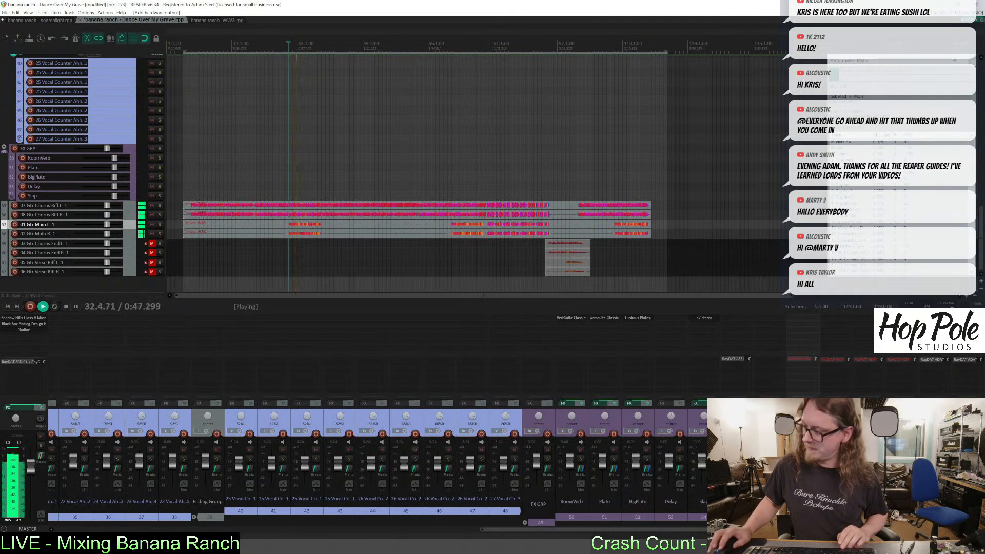
Mute 08 Gtr Chorus Riff R_1, 01 Gtr Main L_1 and 02 Gtr Main R_1, keeping their original order, and stop playback.
{"action": "left_click", "coordinate": [779, 468]}
{"action": "left_click", "coordinate": [811, 468]}
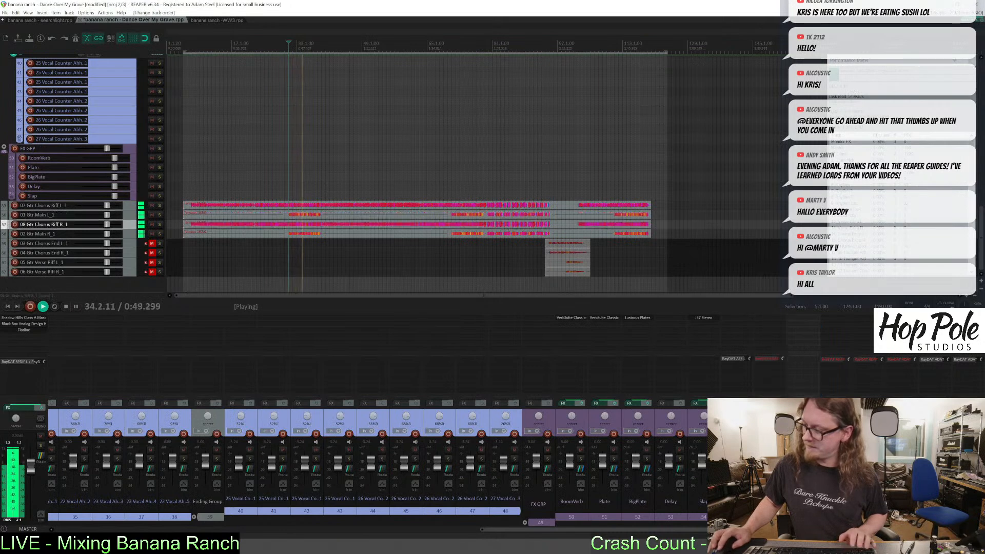
{"action": "left_click", "coordinate": [777, 468]}
{"action": "left_click_drag", "start_coordinate": [779, 449], "coordinate": [845, 449]}
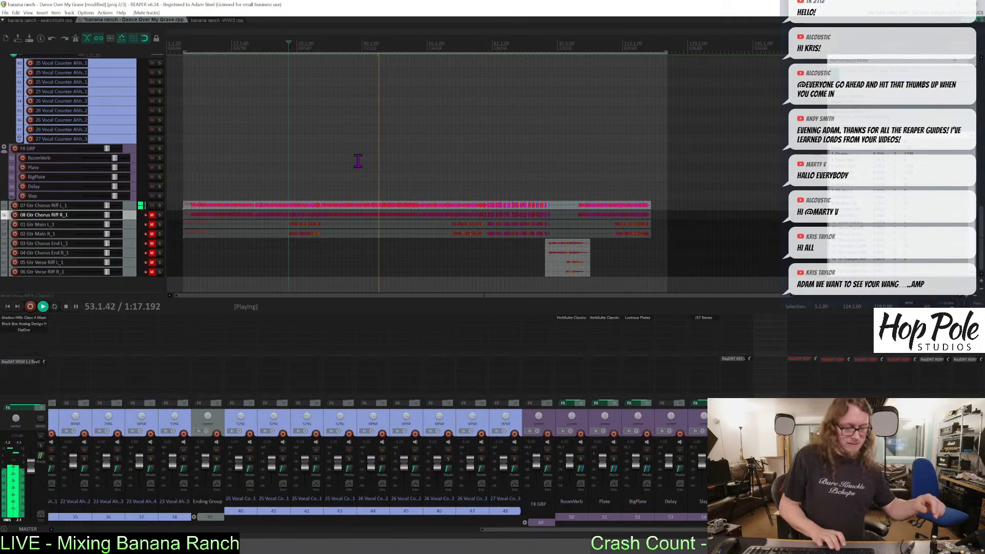
{"action": "key", "text": "space"}
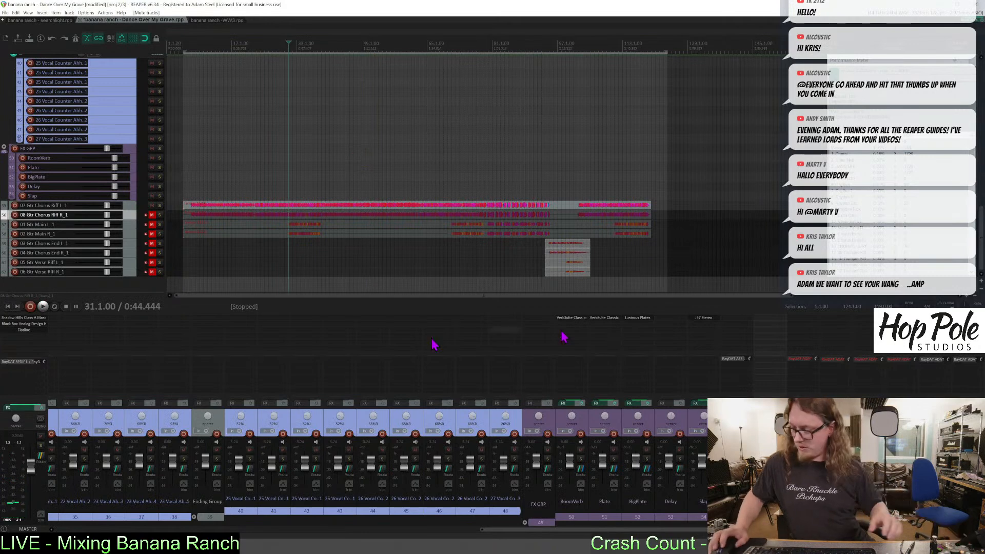
Select the Rhythm L track in the mixer and arm it for recording.
{"action": "left_click_drag", "start_coordinate": [535, 530], "coordinate": [260, 530]}
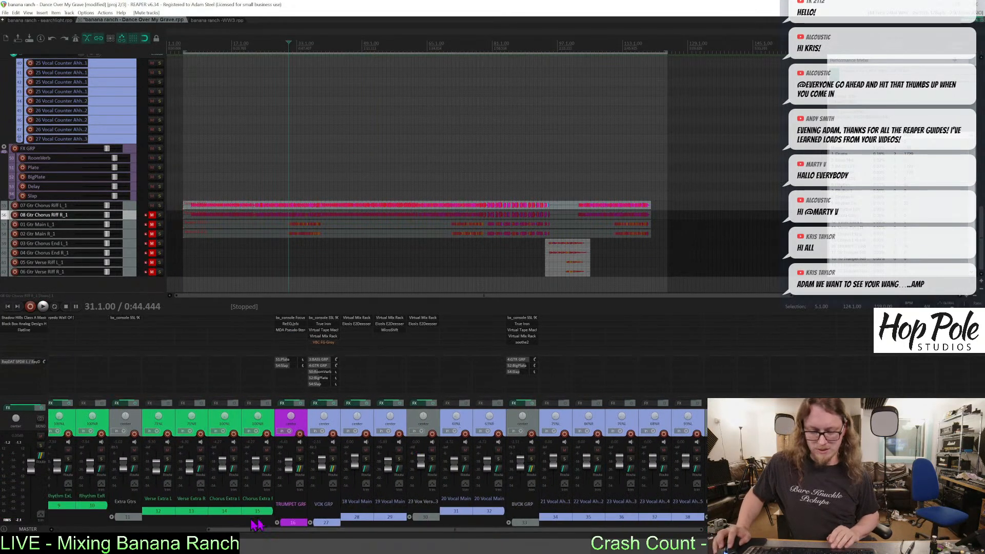
{"action": "left_click_drag", "start_coordinate": [228, 528], "coordinate": [176, 526]}
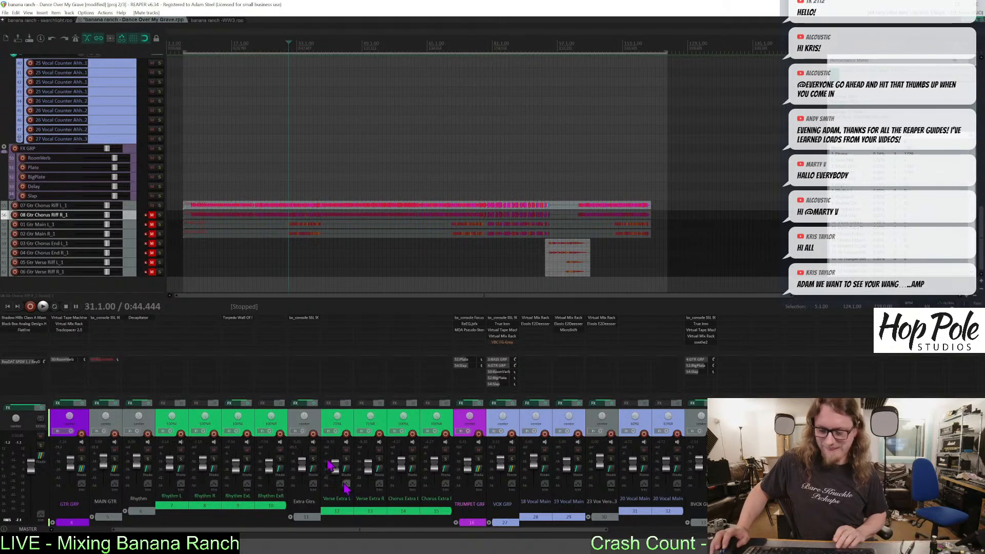
{"action": "left_click_drag", "start_coordinate": [384, 537], "coordinate": [298, 537]}
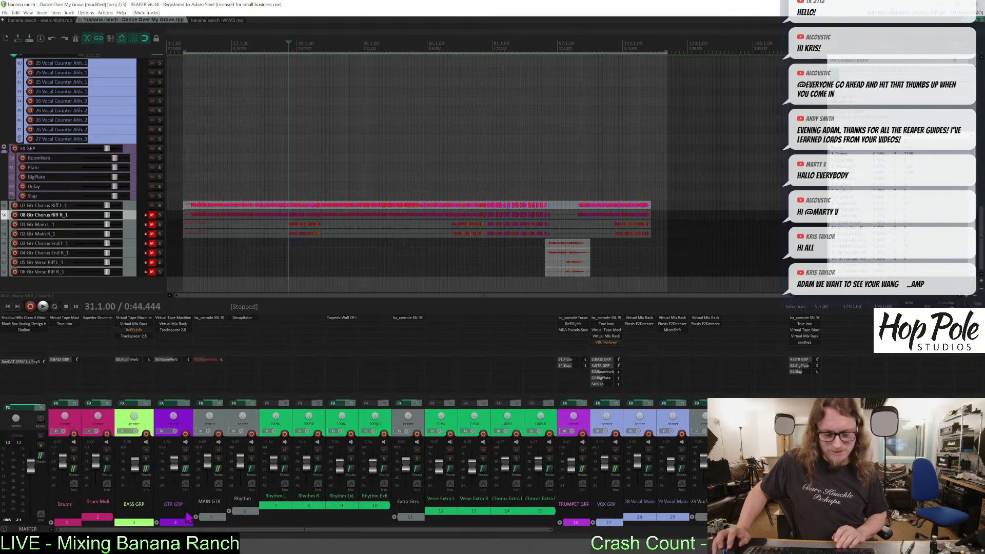
{"action": "left_click", "coordinate": [286, 420]}
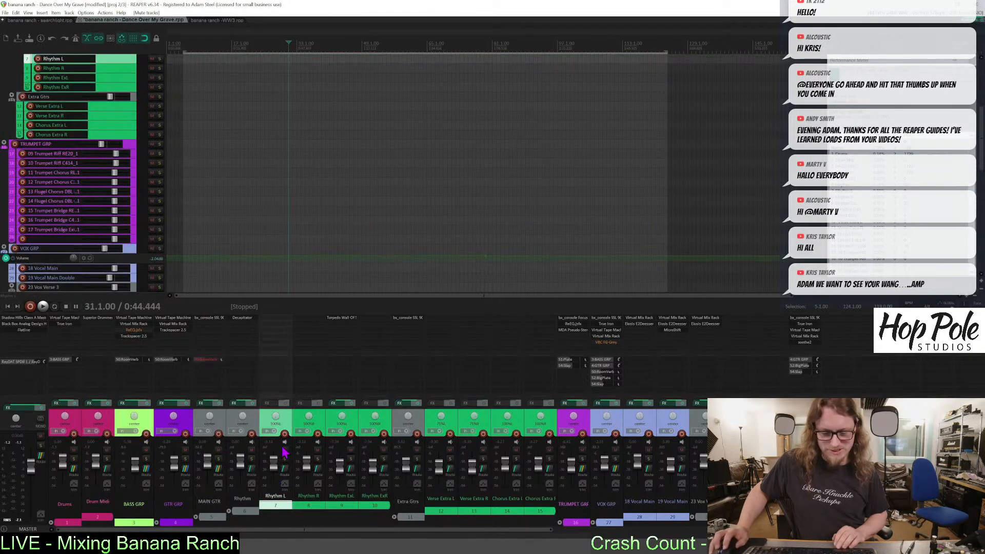
{"action": "left_click", "coordinate": [285, 435]}
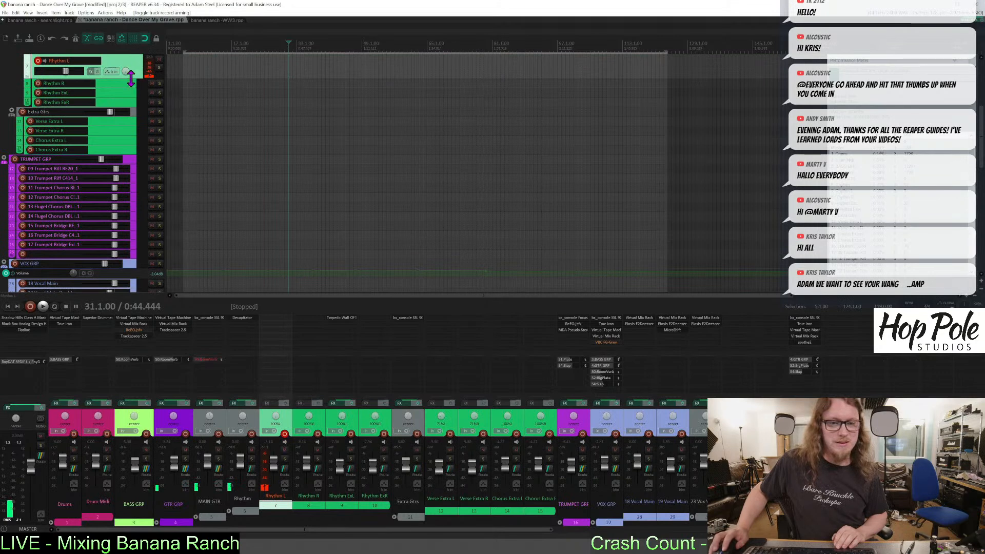
Increase the Rhythm L track's height and check its record input choices.
{"action": "left_click_drag", "start_coordinate": [130, 78], "coordinate": [130, 128]}
{"action": "left_click", "coordinate": [98, 82]}
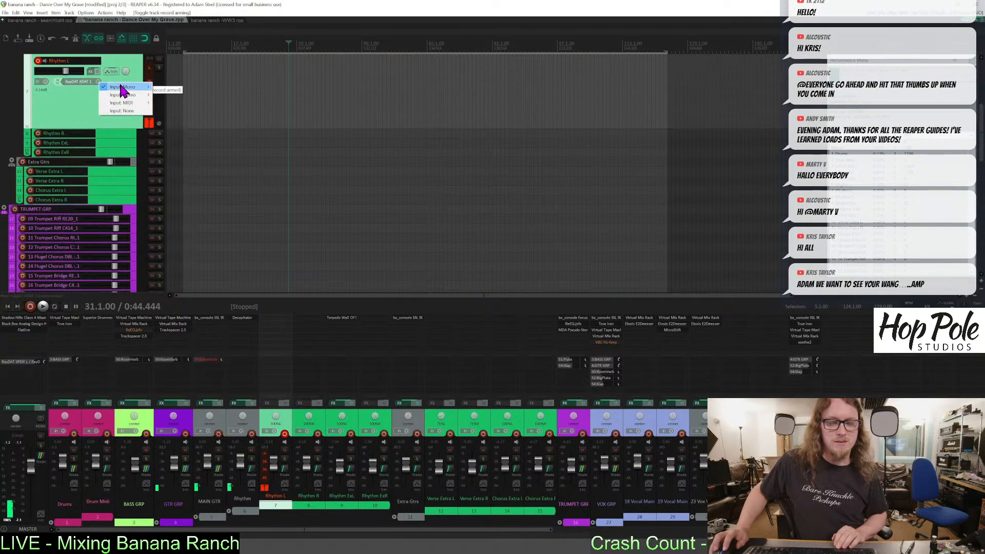
{"action": "left_click", "coordinate": [74, 99]}
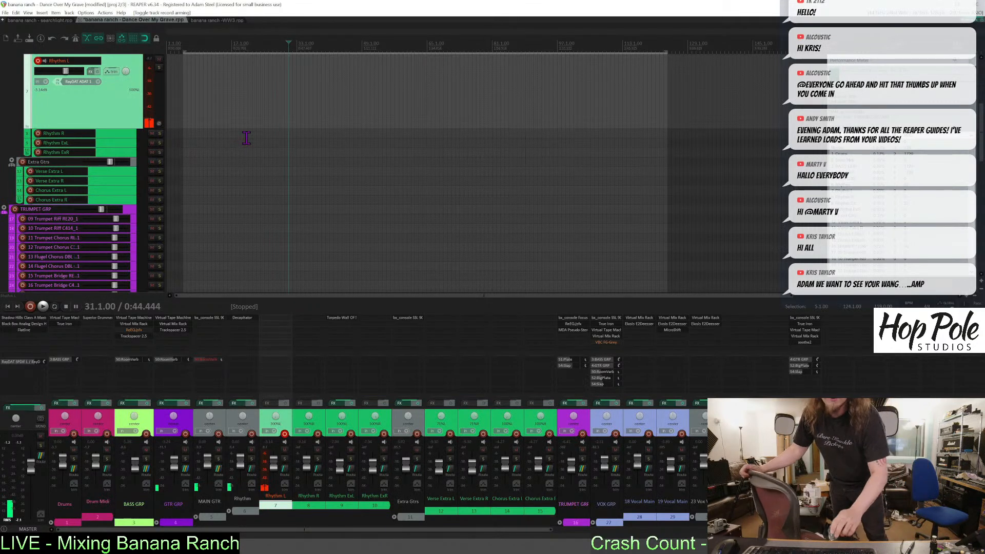
Play the project from 31.1.00 repeatedly to check the guitar signal sent out and returning on the armed Rhythm L track.
{"action": "key", "text": "space"}
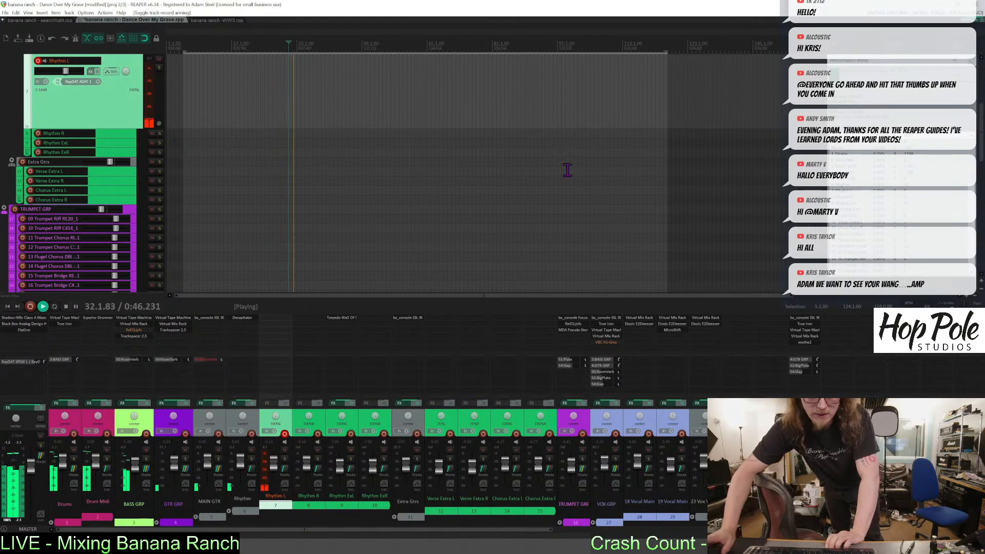
{"action": "left_click_drag", "start_coordinate": [522, 531], "coordinate": [957, 531]}
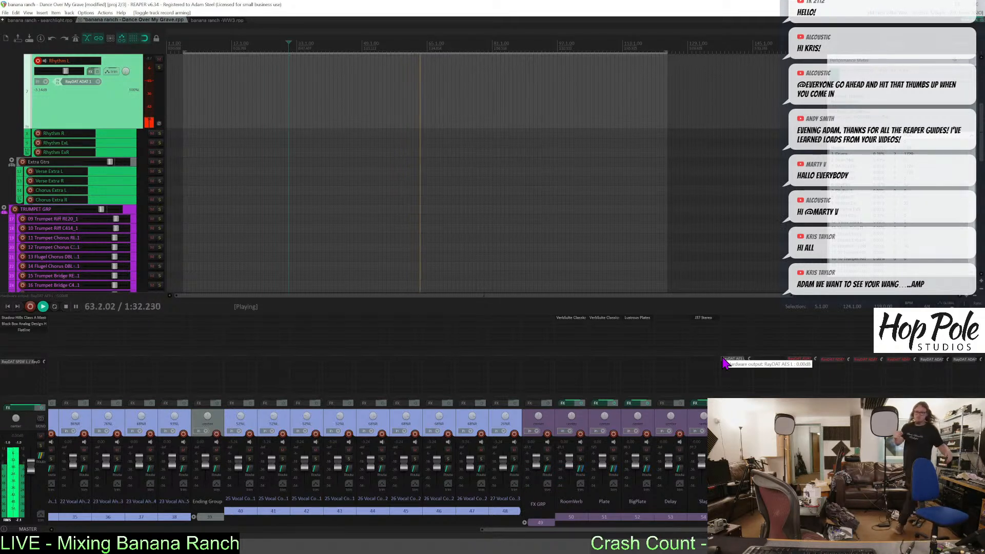
{"action": "key", "text": "space"}
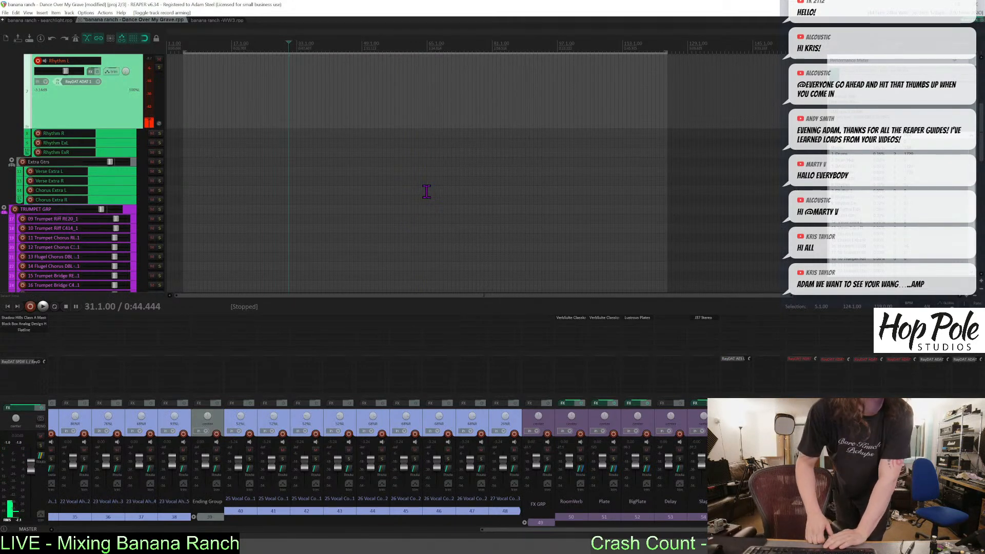
{"action": "key", "text": "space"}
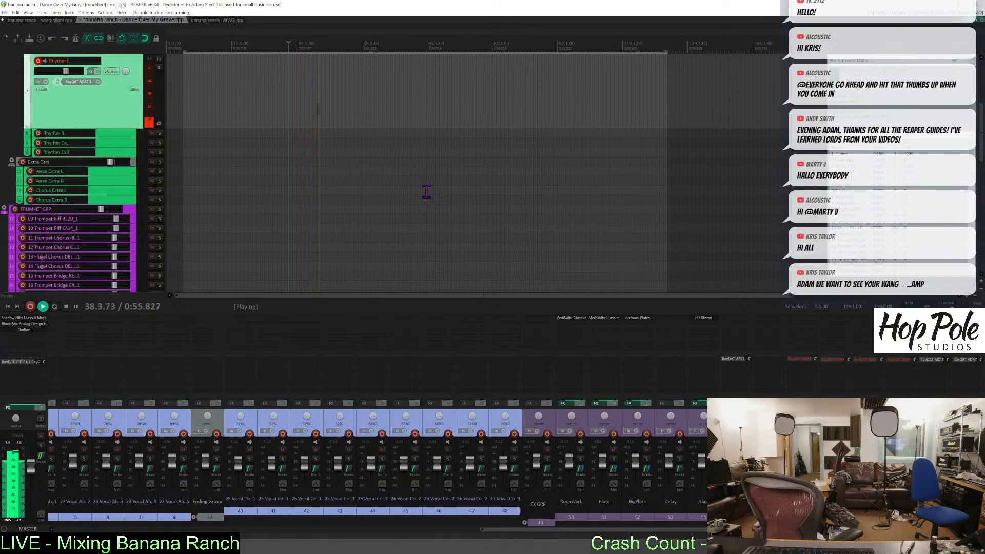
{"action": "key", "text": "space"}
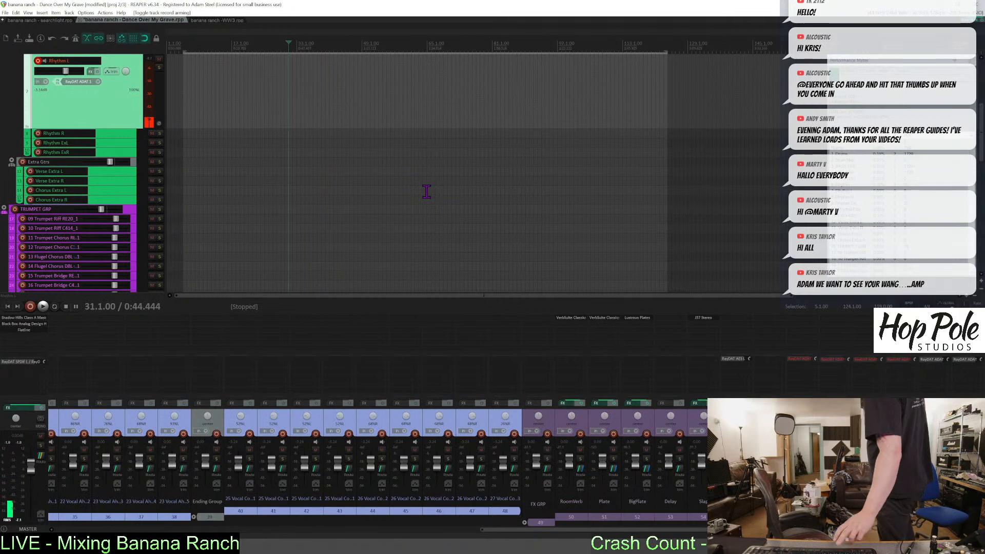
{"action": "key", "text": "space"}
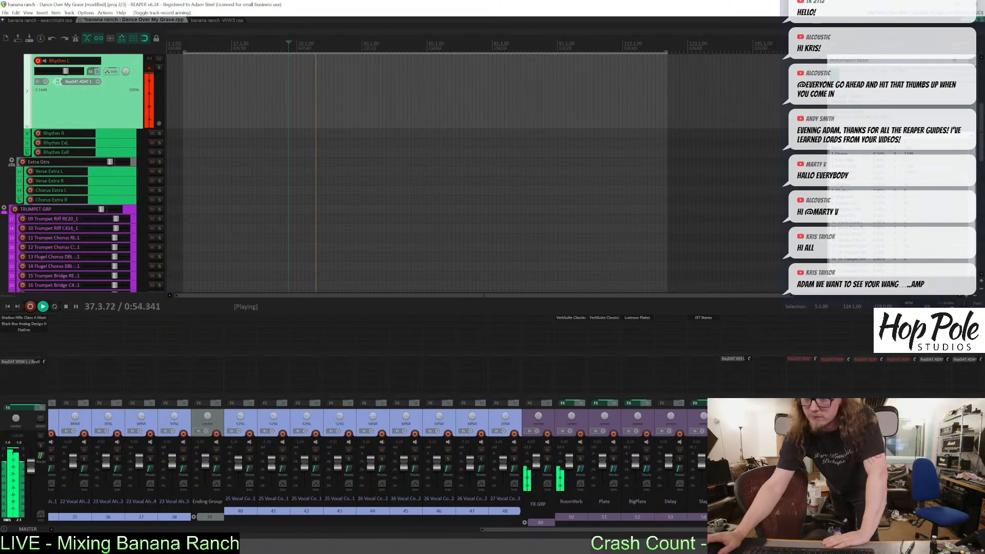
{"action": "left_click_drag", "start_coordinate": [508, 534], "coordinate": [168, 518]}
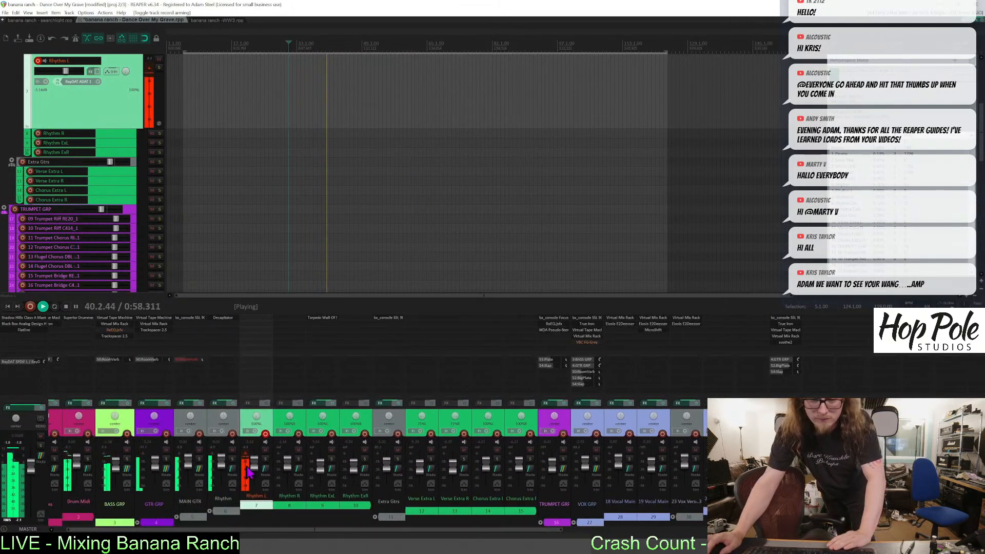
Centre the Rhythm L track's pan, bypass the master track's effects and stop playback.
{"action": "double_click", "coordinate": [252, 422]}
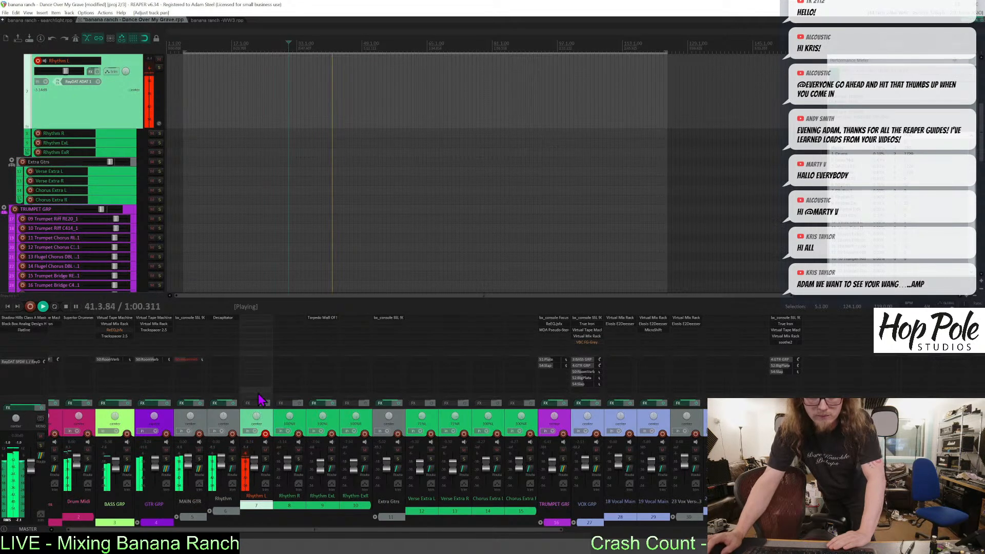
{"action": "left_click", "coordinate": [40, 408]}
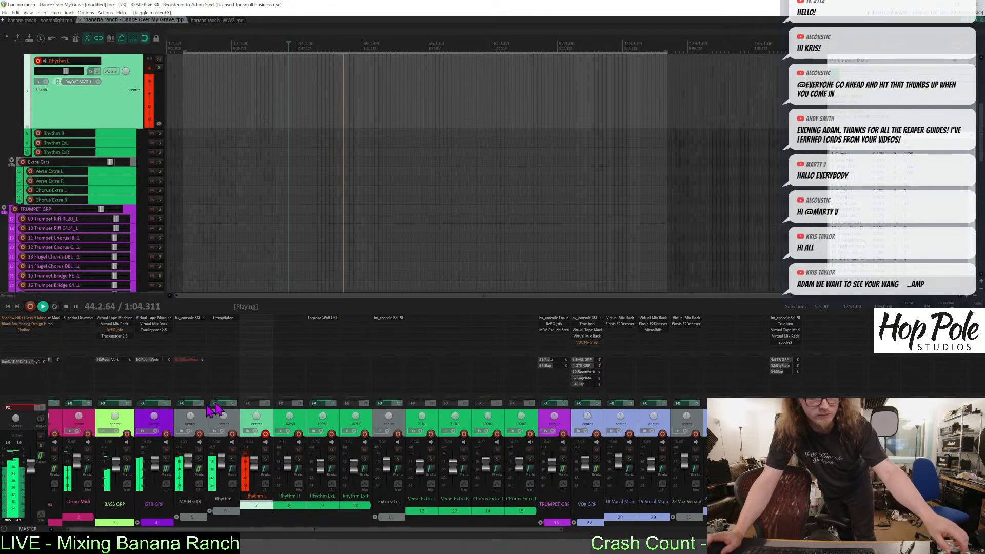
{"action": "key", "text": "space"}
Add Torpedo Wall of Sound to the Rhythm L track and enlarge the plugin's interface.
{"action": "left_click", "coordinate": [259, 330]}
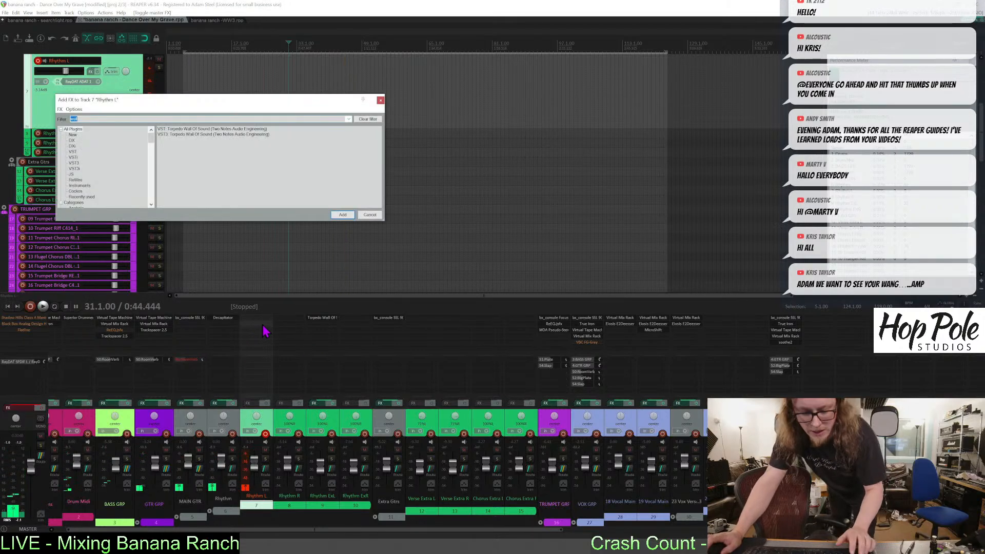
{"action": "type", "text": "wall"}
{"action": "double_click", "coordinate": [200, 130]}
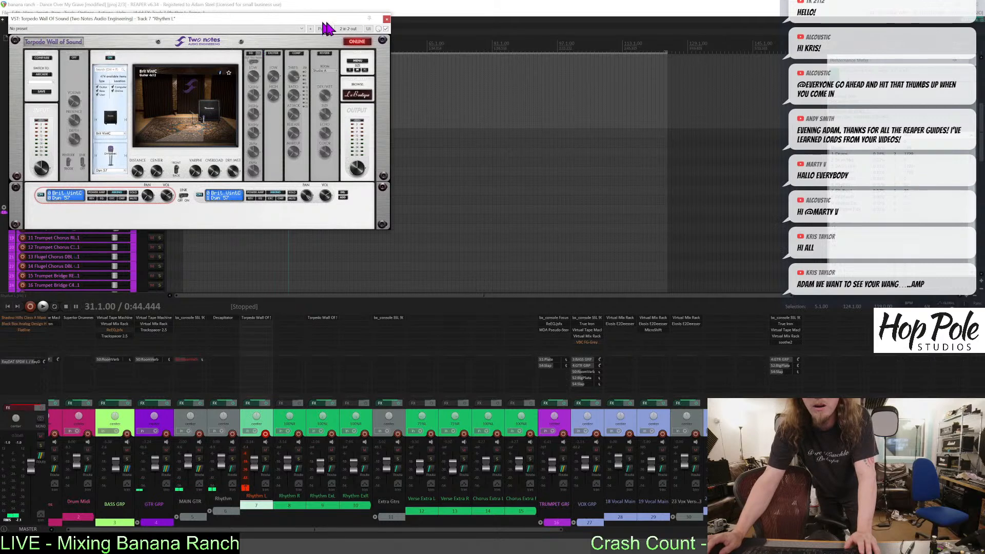
{"action": "left_click", "coordinate": [358, 71]}
{"action": "left_click_drag", "start_coordinate": [305, 21], "coordinate": [355, 87]}
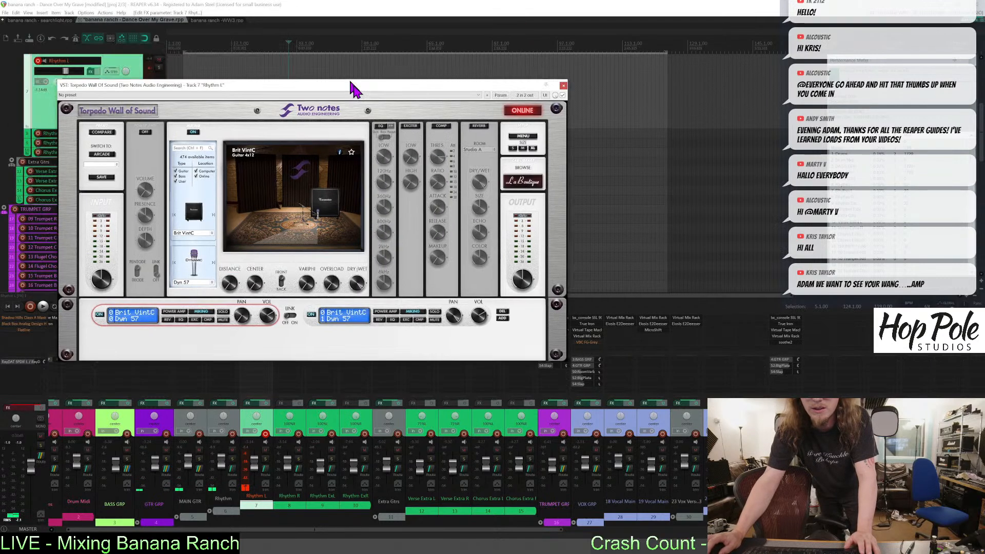
Load the BigBeast guitar 4x12 cabinet with the Dyn 57 microphone in Torpedo Wall of Sound.
{"action": "left_click", "coordinate": [201, 233]}
{"action": "mouse_move", "coordinate": [203, 239]}
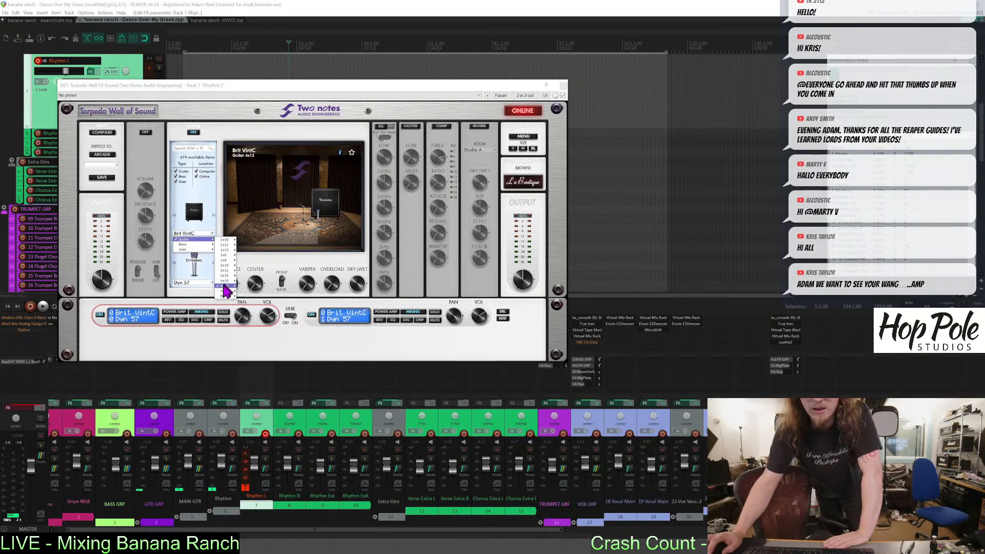
{"action": "mouse_move", "coordinate": [226, 285]}
{"action": "left_click", "coordinate": [266, 234]}
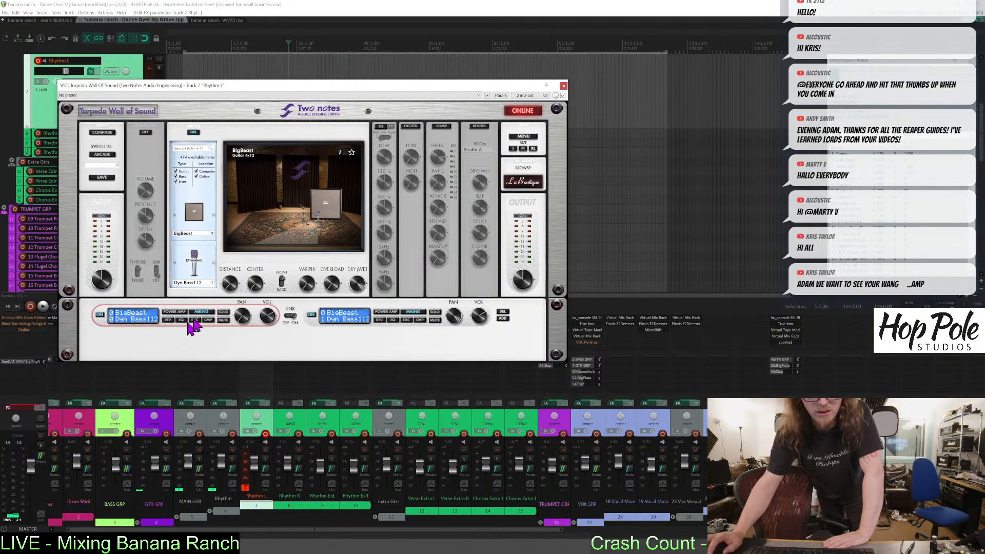
{"action": "left_click", "coordinate": [196, 285]}
{"action": "left_click", "coordinate": [206, 291]}
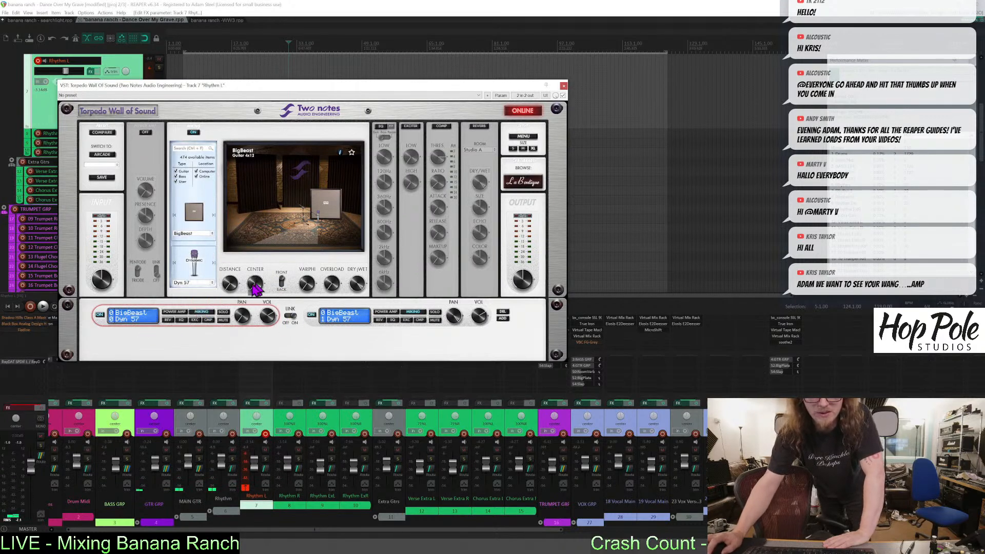
Play the song to audition the cabinet, close Torpedo Wall of Sound and copy it from Rhythm L to Rhythm R.
{"action": "key", "text": "space"}
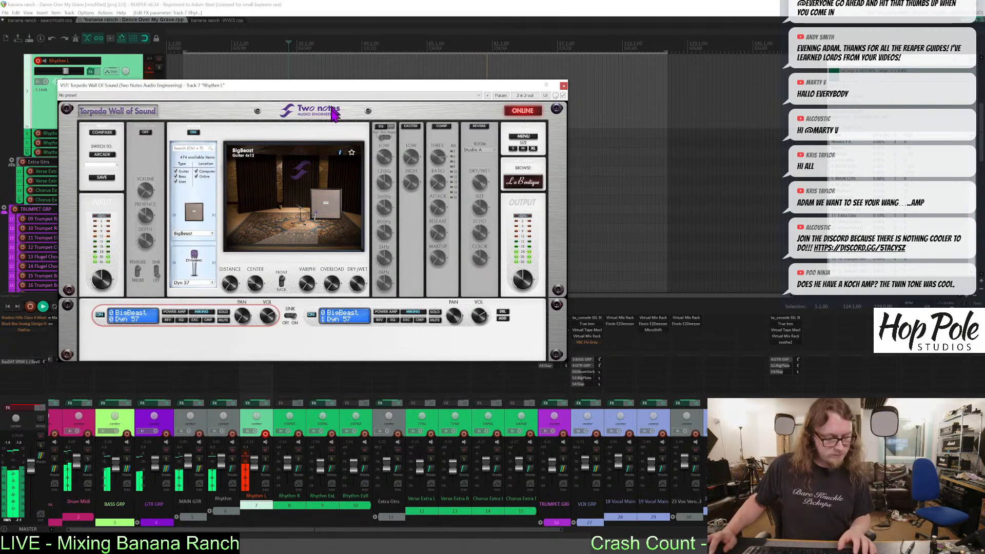
{"action": "left_click", "coordinate": [353, 7]}
{"action": "key", "text": "space"}
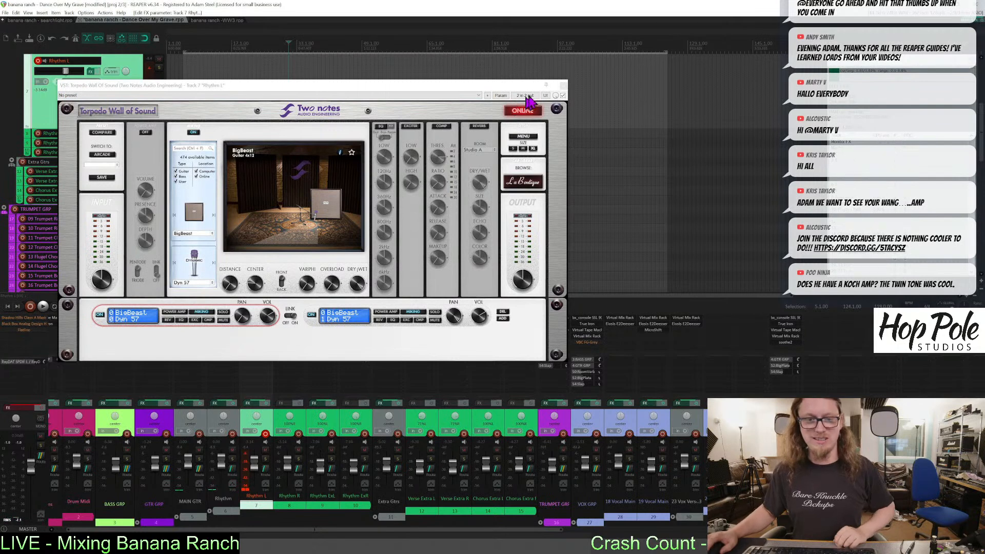
{"action": "left_click", "coordinate": [563, 85]}
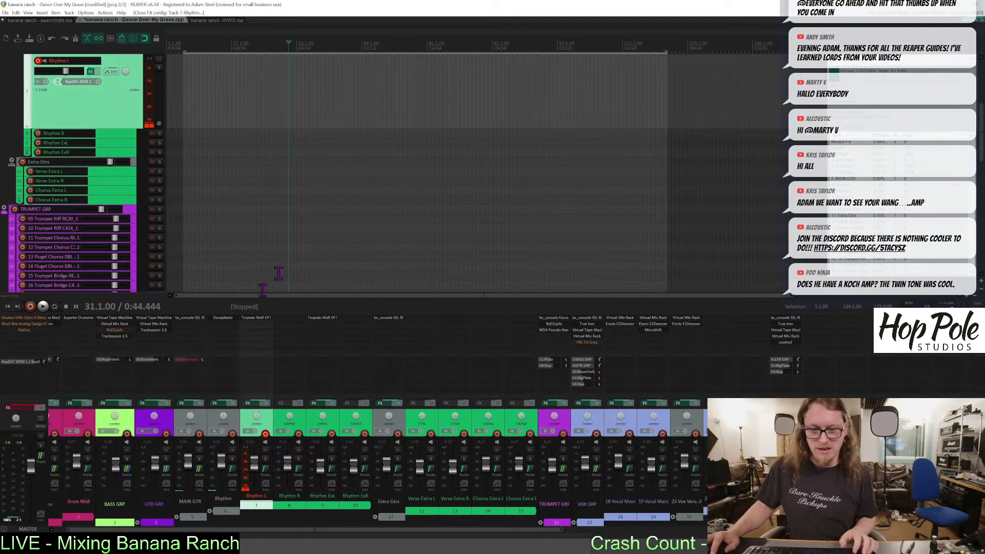
{"action": "scroll", "coordinate": [273, 98], "scroll_direction": "down", "scroll_amount": 2}
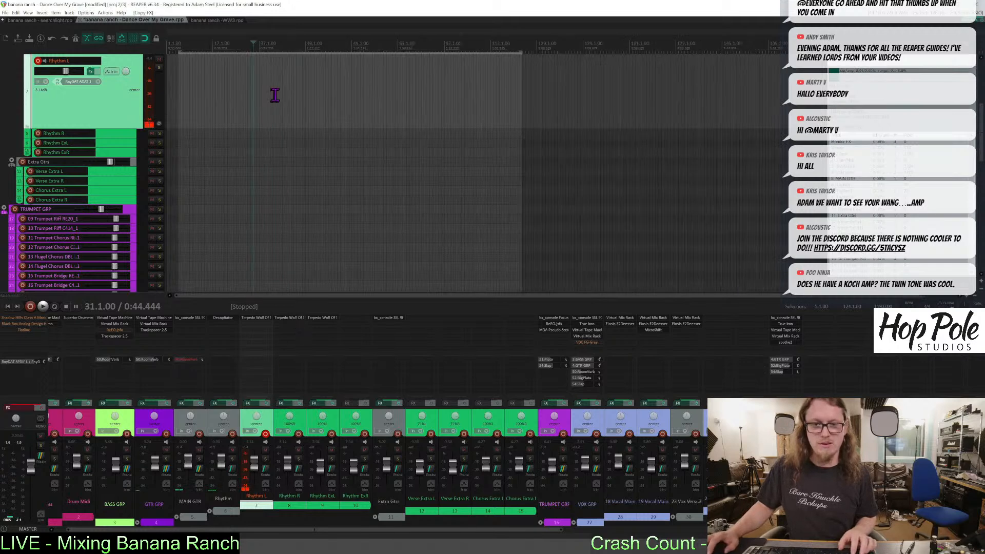
Place the edit cursor at 4.3.00, just ahead of the song's start, and start recording on Rhythm L.
{"action": "left_click", "coordinate": [182, 49]}
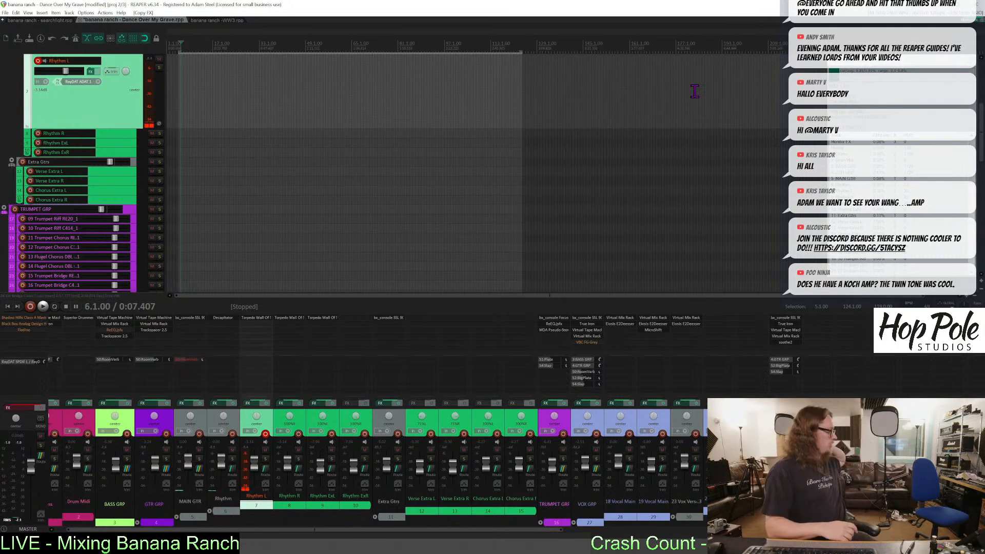
{"action": "left_click_drag", "start_coordinate": [981, 122], "coordinate": [981, 91]}
{"action": "scroll", "coordinate": [457, 83], "scroll_direction": "up", "scroll_amount": 5}
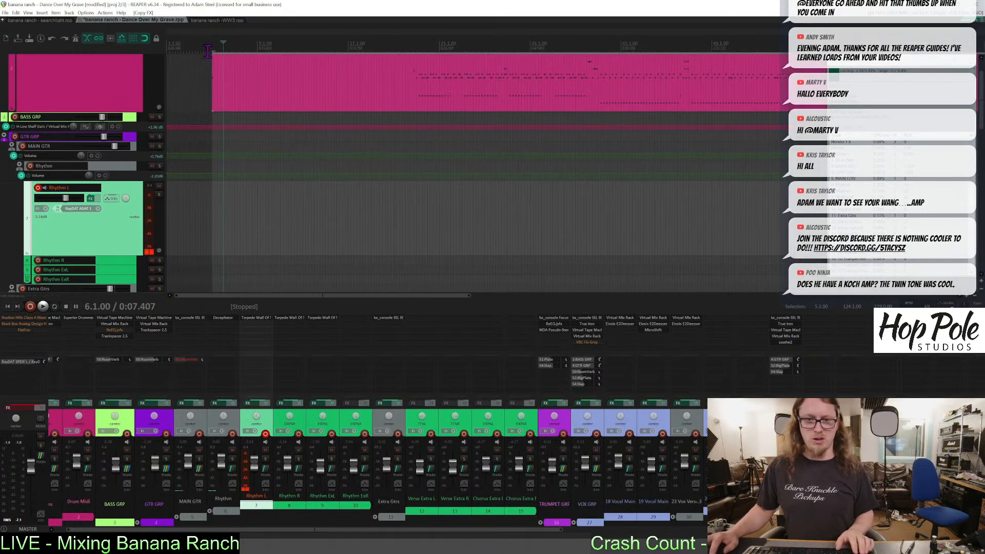
{"action": "scroll", "coordinate": [189, 256], "scroll_direction": "down", "scroll_amount": 10}
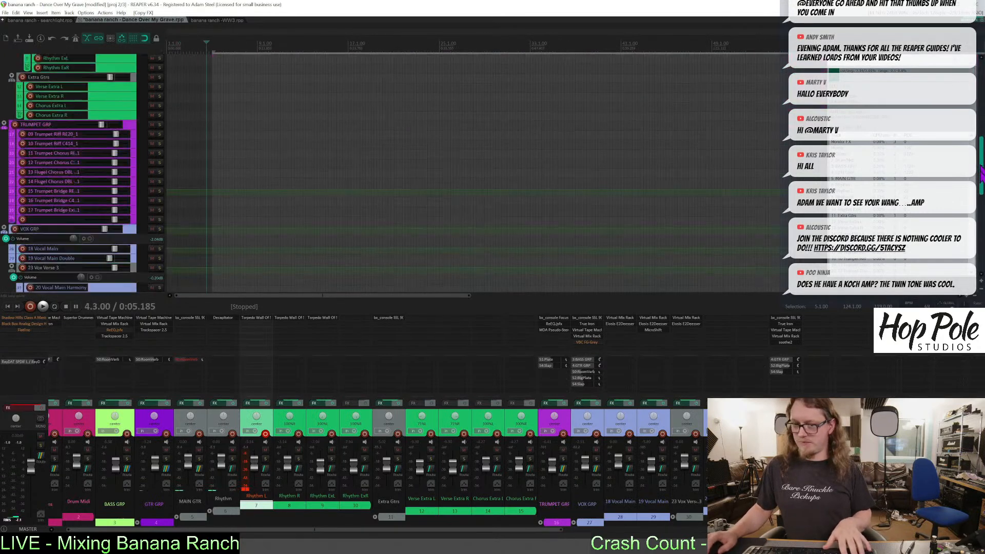
{"action": "key", "text": "ctrl+r"}
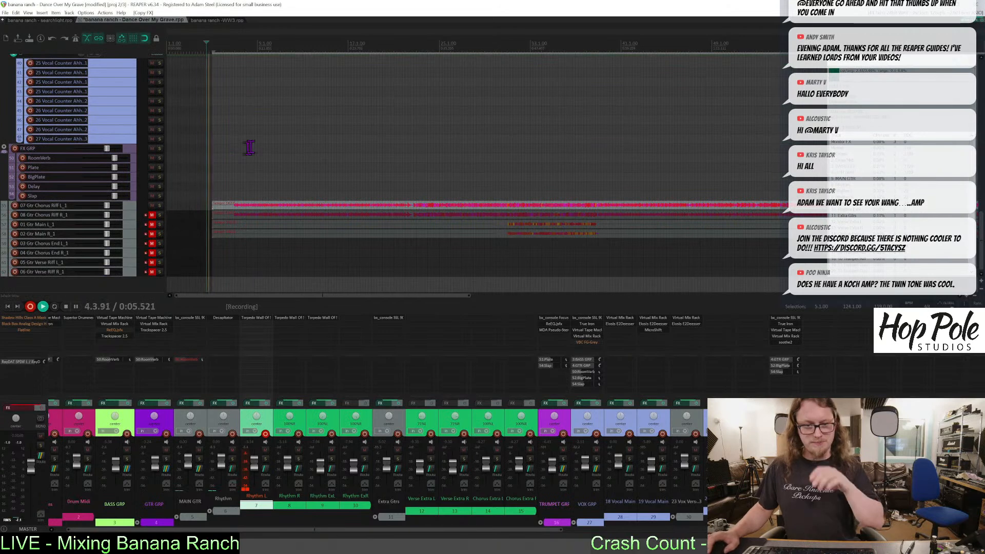
Select the items on 07 Gtr Chorus Riff L_1 through 02 Gtr Main R_1 and trim off their empty lead-in.
{"action": "mouse_move", "coordinate": [189, 182]}
{"action": "left_mouse_down"}
{"action": "mouse_move", "coordinate": [199, 240]}
{"action": "mouse_move", "coordinate": [236, 250]}
{"action": "left_mouse_up"}
{"action": "scroll", "coordinate": [236, 252], "scroll_direction": "up", "scroll_amount": 3}
{"action": "left_click_drag", "start_coordinate": [217, 211], "coordinate": [255, 211]}
{"action": "scroll", "coordinate": [281, 145], "scroll_direction": "down", "scroll_amount": 3}
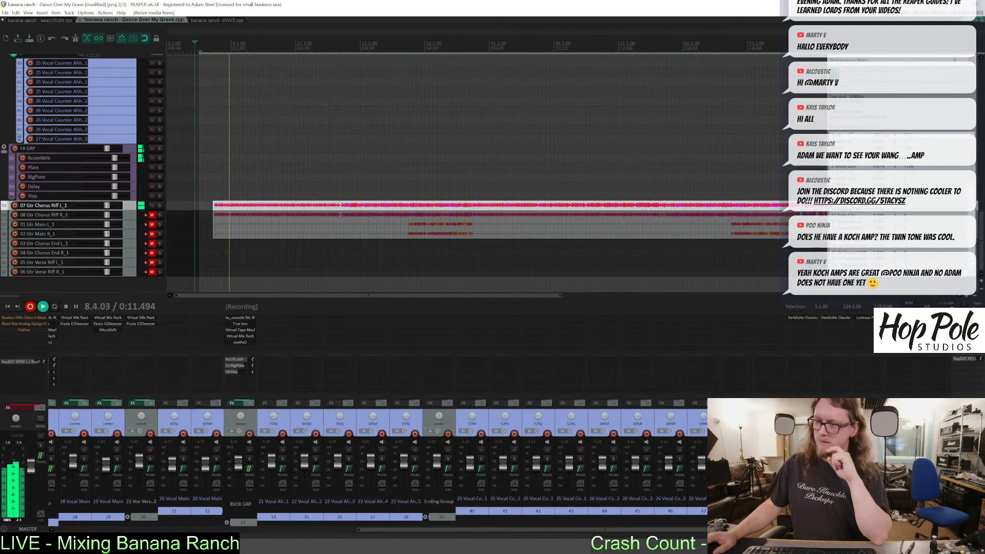
Check the take on Rhythm L, stop recording, undo the recorded take and save the project.
{"action": "left_click_drag", "start_coordinate": [981, 240], "coordinate": [981, 108]}
{"action": "scroll", "coordinate": [470, 155], "scroll_direction": "up", "scroll_amount": 3}
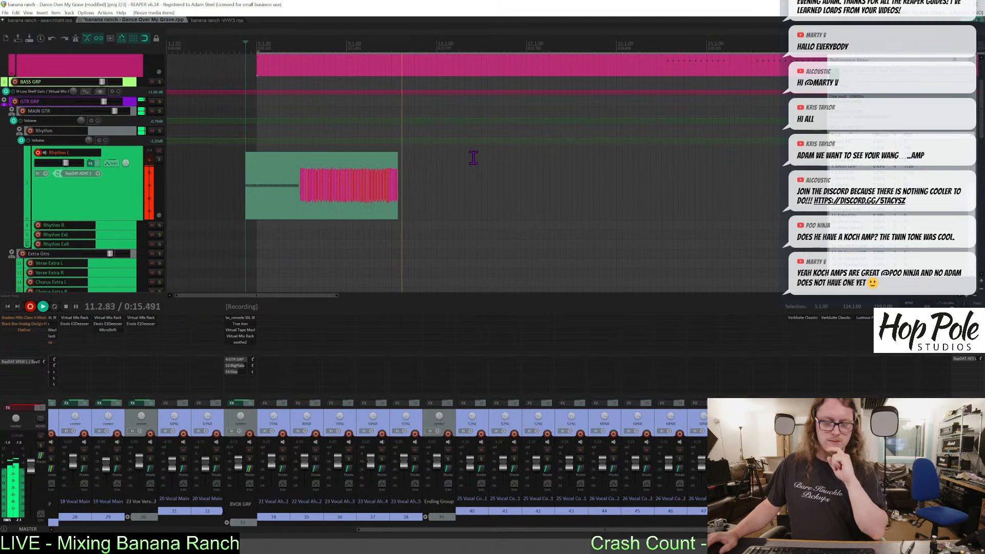
{"action": "key", "text": "space"}
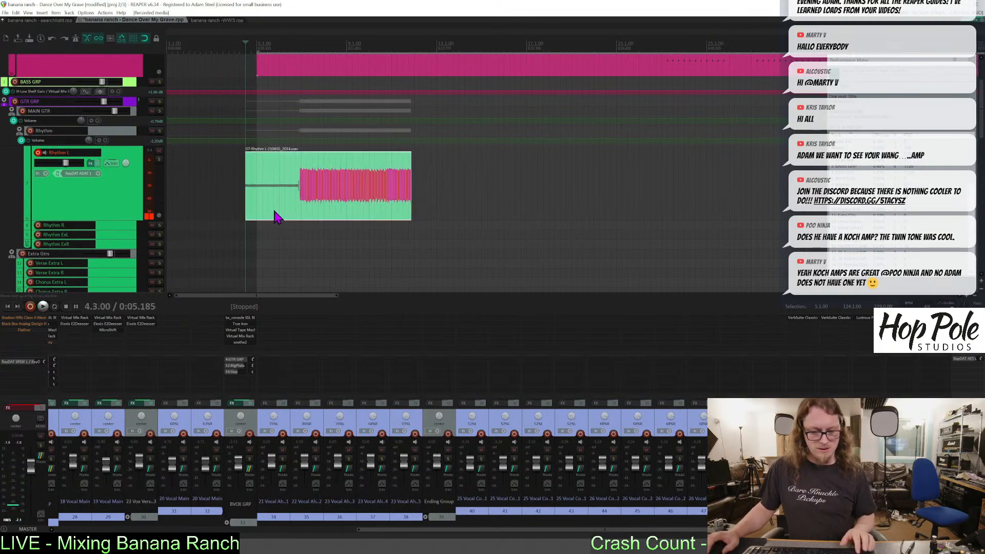
{"action": "key", "text": "ctrl+z"}
{"action": "key", "text": "ctrl+s"}
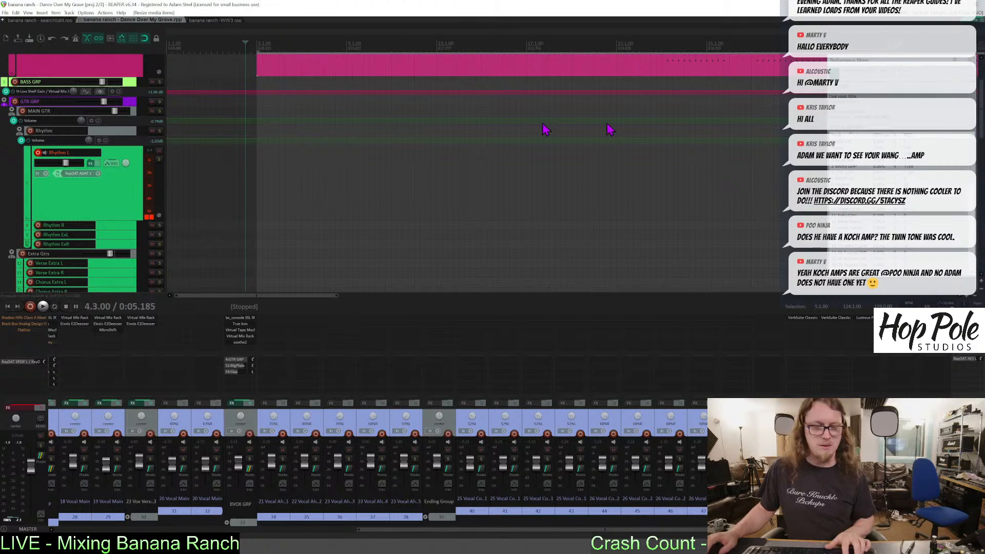
Record another Rhythm L take from 4.3.00, stop it and delete the recorded item.
{"action": "key", "text": "ctrl+r"}
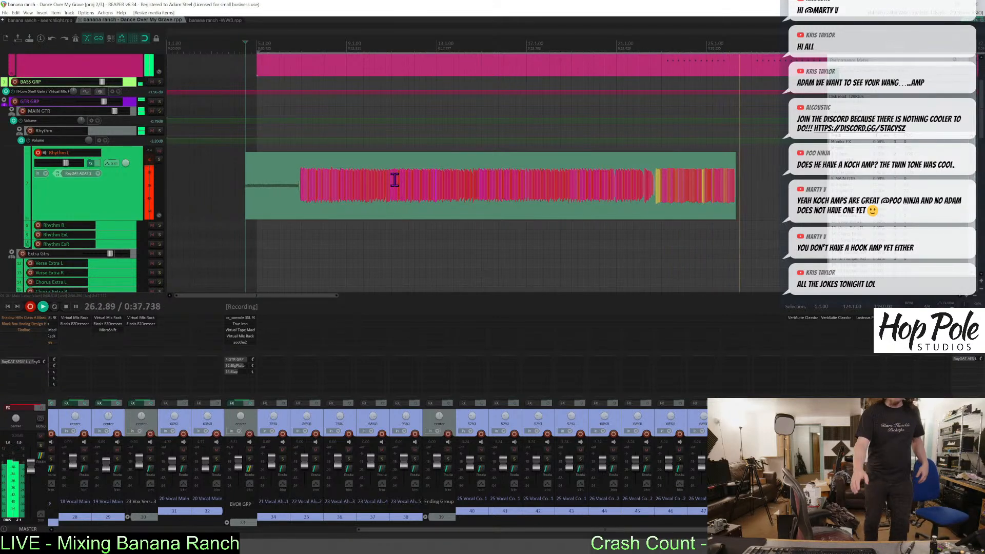
{"action": "key", "text": "space"}
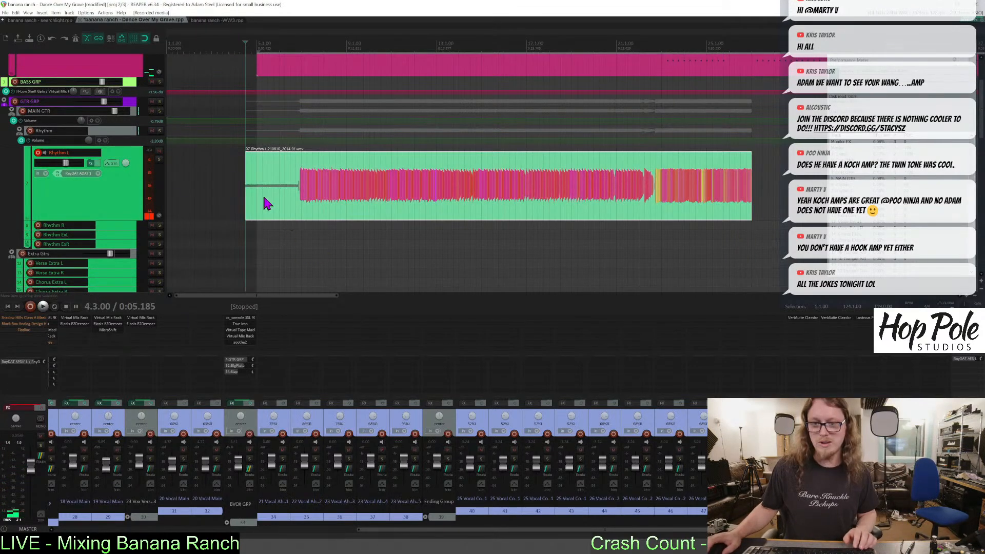
{"action": "key", "text": "Delete"}
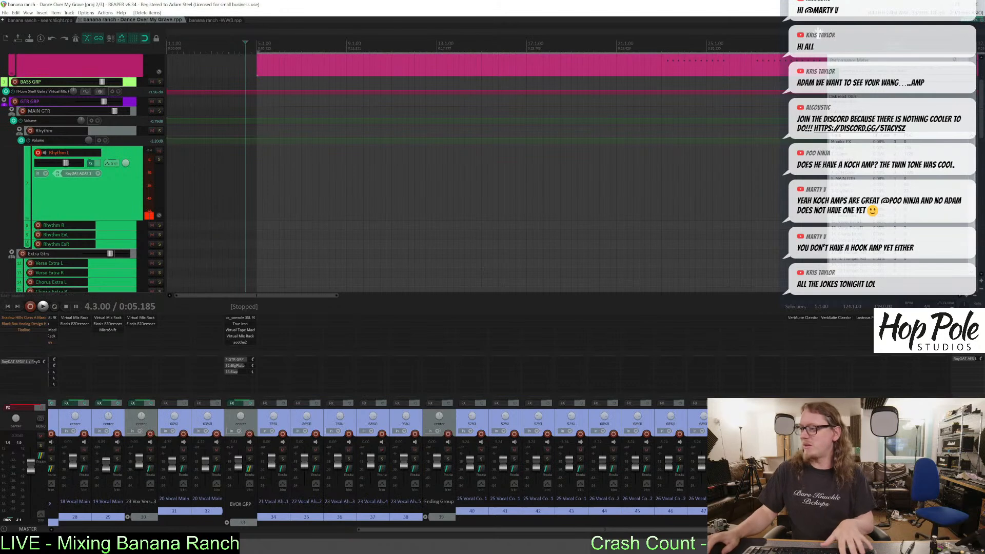
Check the source guitar items and restart recording on Rhythm L from 4.3.00.
{"action": "scroll", "coordinate": [82, 174], "scroll_direction": "down", "scroll_amount": 15}
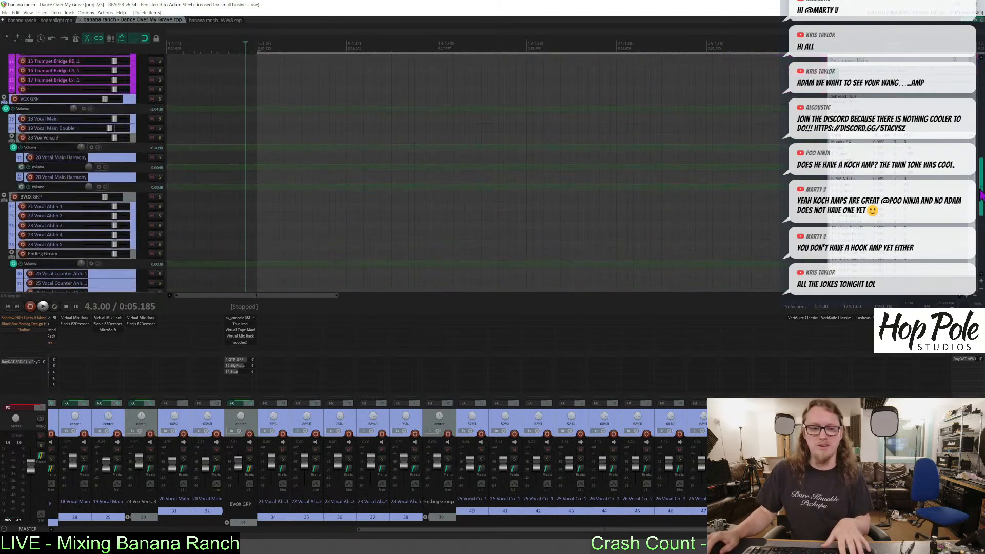
{"action": "scroll", "coordinate": [424, 206], "scroll_direction": "down", "scroll_amount": 3}
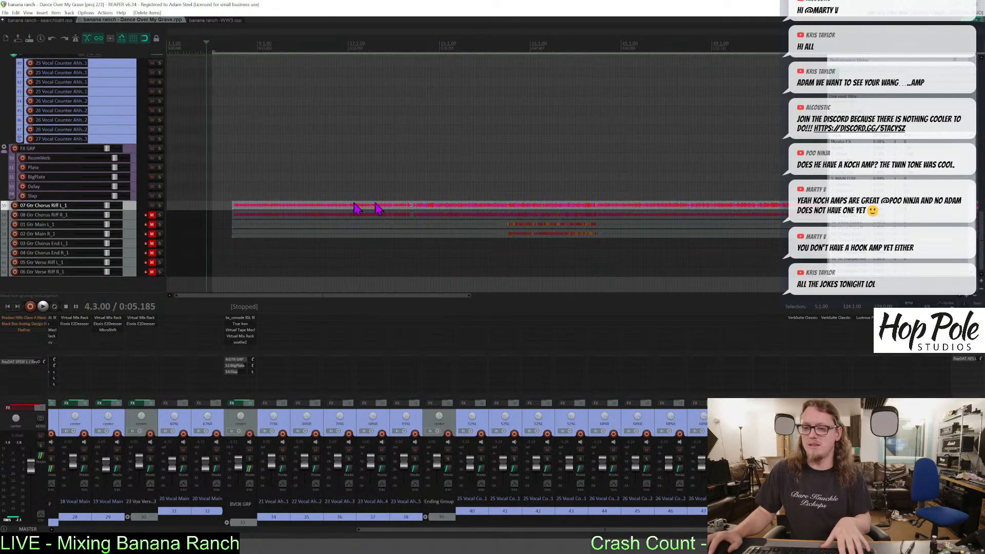
{"action": "key", "text": "ctrl+r"}
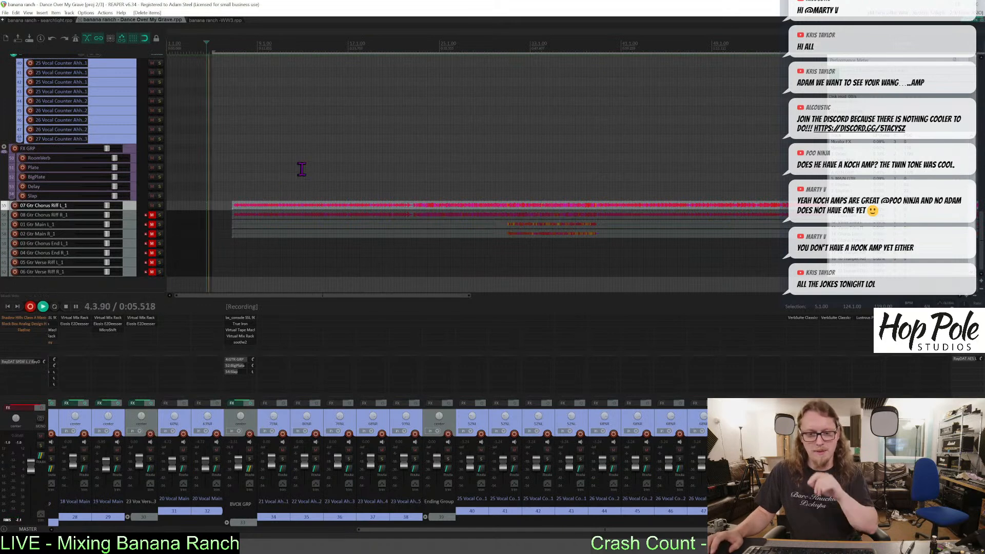
{"action": "scroll", "coordinate": [189, 200], "scroll_direction": "up", "scroll_amount": 2}
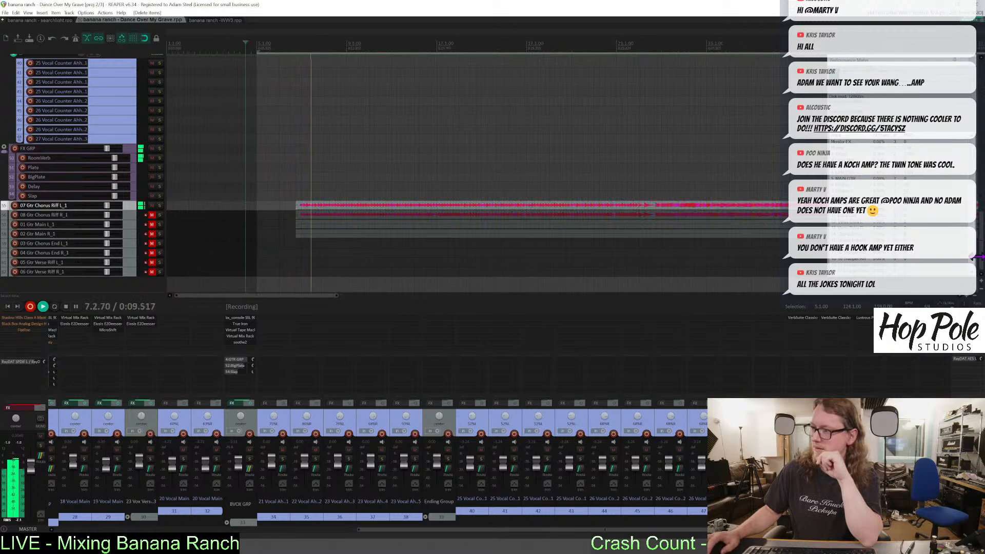
Remove Torpedo Wall of Sound from the Rhythm R track while Rhythm L keeps recording.
{"action": "left_click_drag", "start_coordinate": [981, 256], "coordinate": [964, 74]}
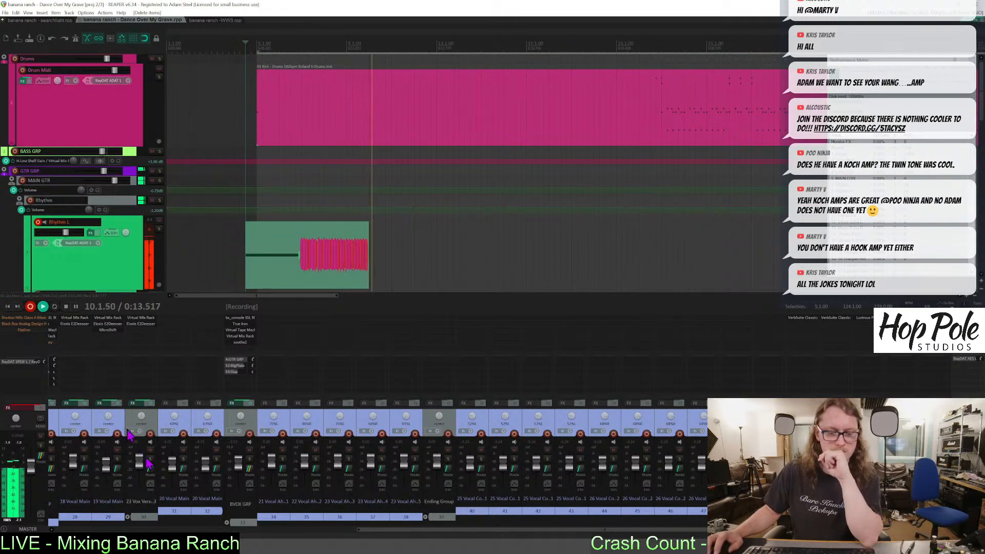
{"action": "left_click_drag", "start_coordinate": [388, 531], "coordinate": [643, 536]}
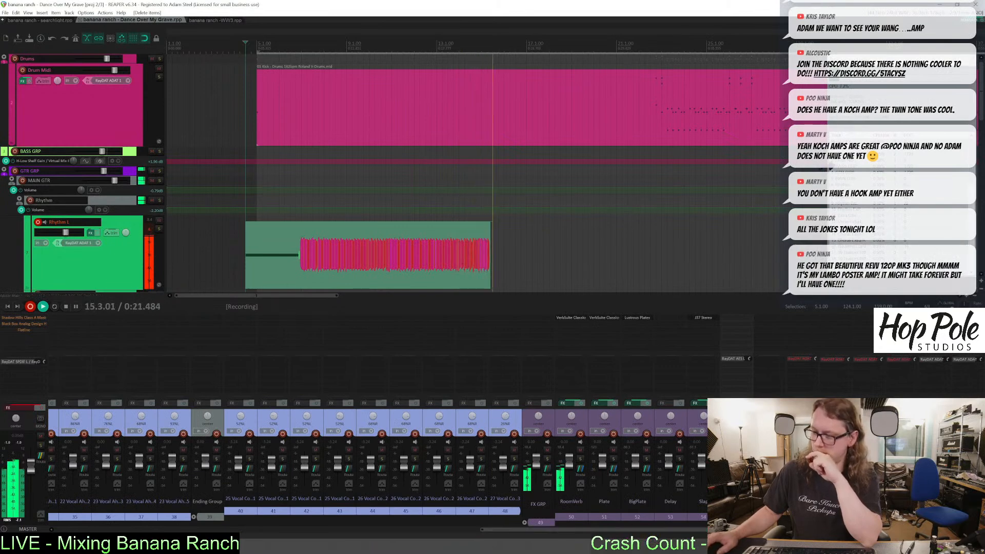
{"action": "left_click_drag", "start_coordinate": [664, 536], "coordinate": [238, 535]}
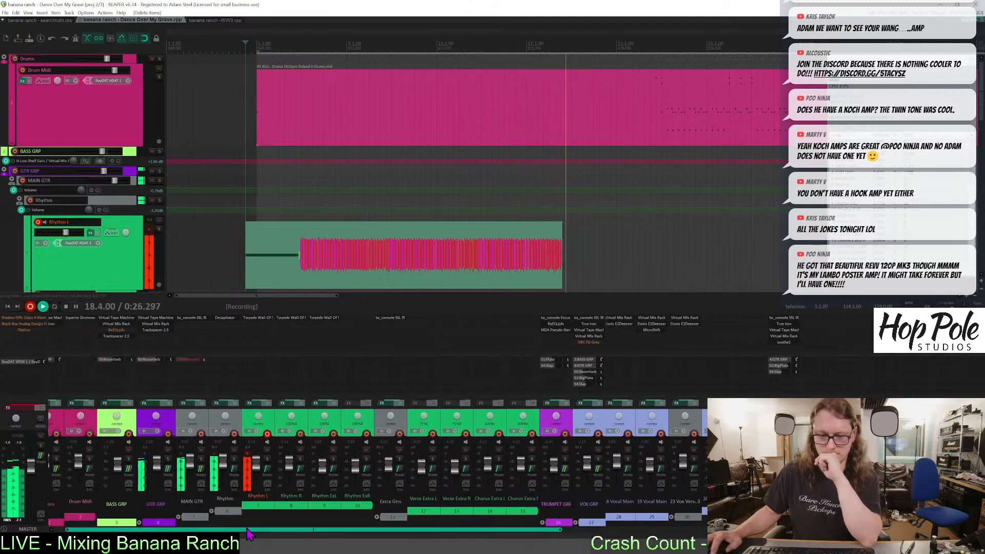
{"action": "left_click", "coordinate": [286, 321], "text": "alt"}
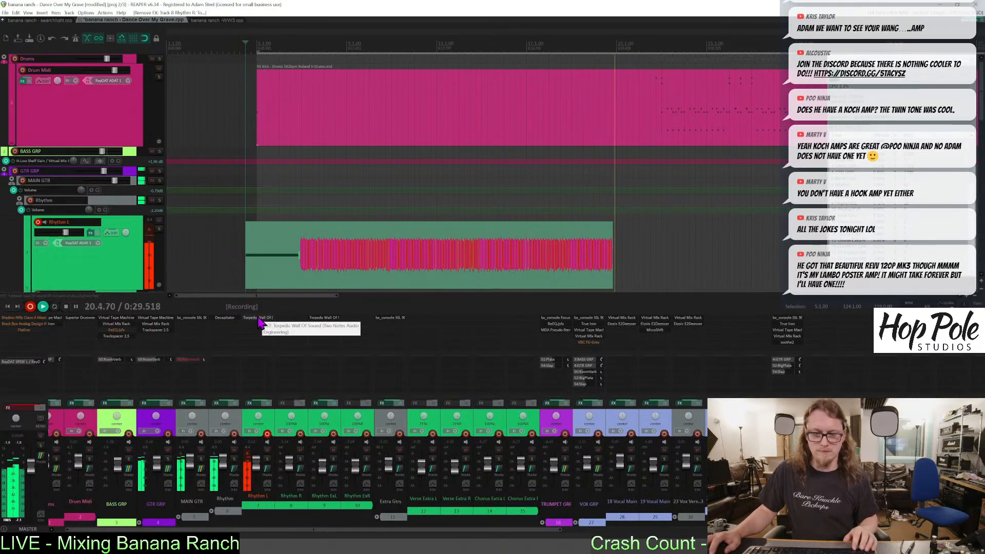
Open Torpedo Wall of Sound on Rhythm L and inspect the Decapitator on the Rhythm folder track.
{"action": "left_click", "coordinate": [259, 322]}
{"action": "left_click_drag", "start_coordinate": [243, 85], "coordinate": [522, 117]}
{"action": "left_click", "coordinate": [225, 318]}
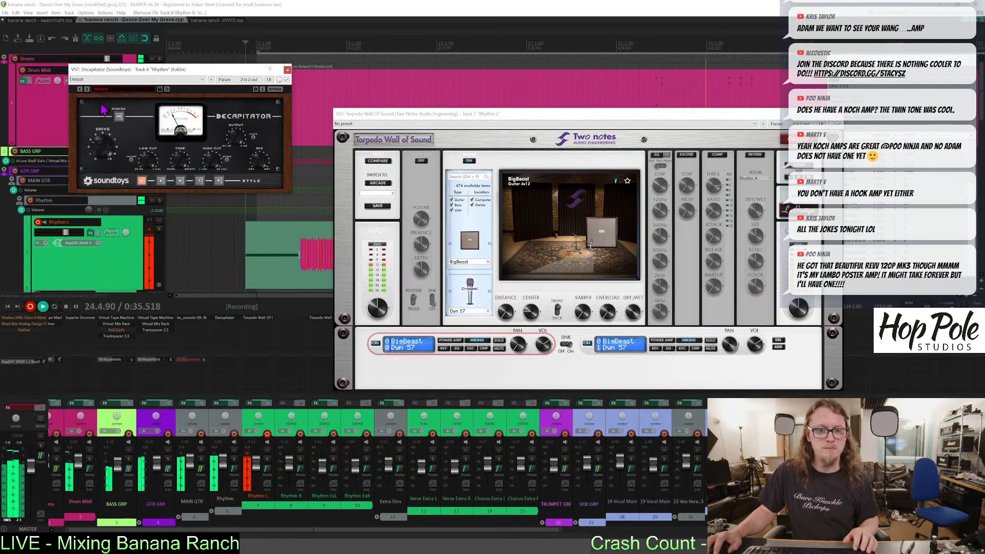
{"action": "left_click", "coordinate": [101, 183]}
{"action": "left_click", "coordinate": [100, 185]}
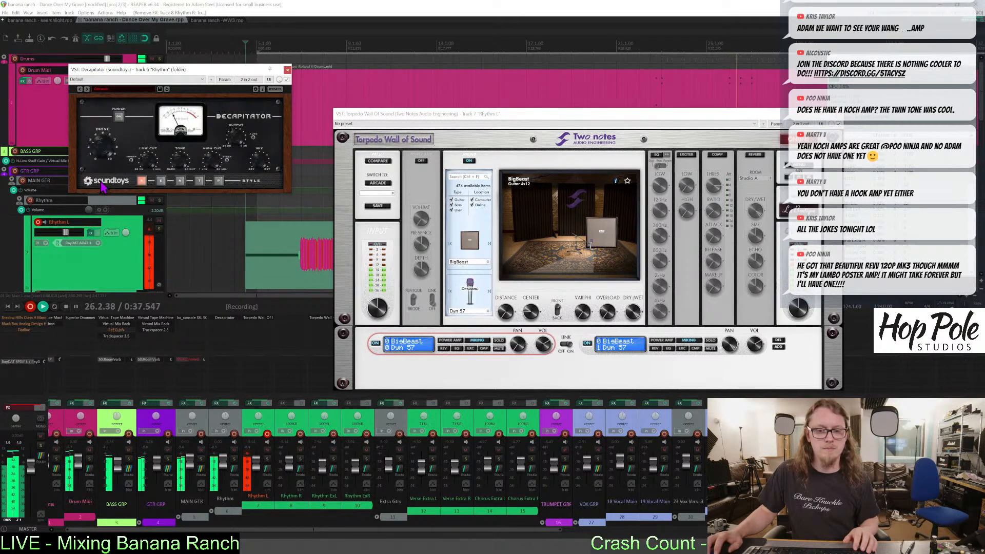
{"action": "left_click", "coordinate": [288, 70]}
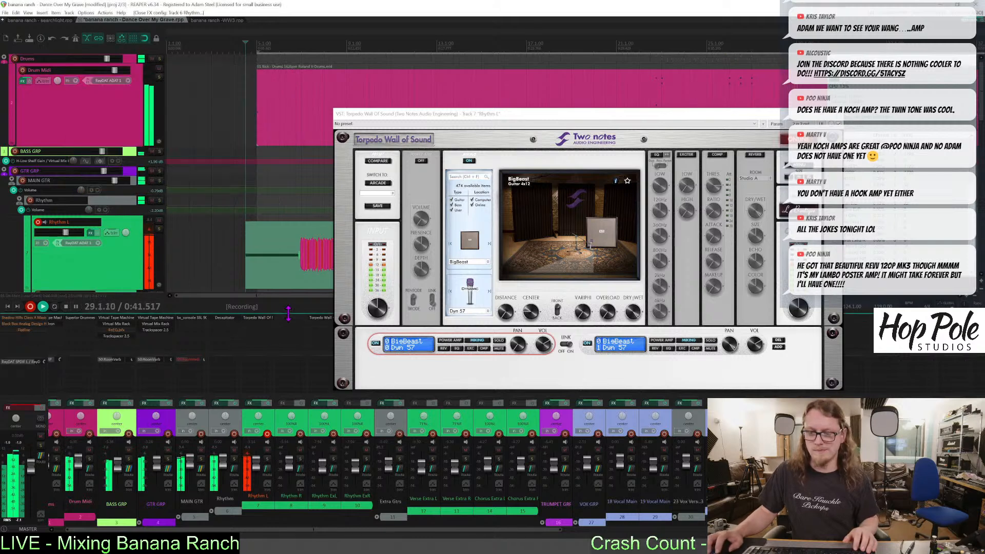
Add a second row of cabinet slots to Torpedo Wall of Sound on Rhythm L and activate its slots.
{"action": "left_click", "coordinate": [778, 347]}
{"action": "left_click", "coordinate": [590, 380]}
{"action": "left_click", "coordinate": [371, 381]}
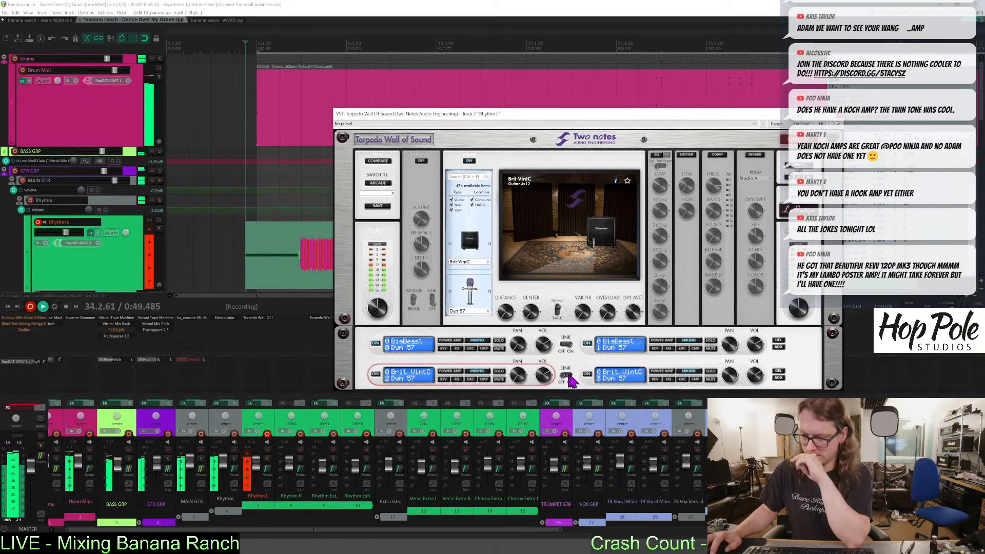
Load the BigBeast guitar 4x12 cabinet into the second-row slots and set their microphone to Rbn 101.
{"action": "left_click", "coordinate": [463, 311]}
{"action": "left_click", "coordinate": [462, 262]}
{"action": "left_click", "coordinate": [462, 261]}
{"action": "mouse_move", "coordinate": [474, 267]}
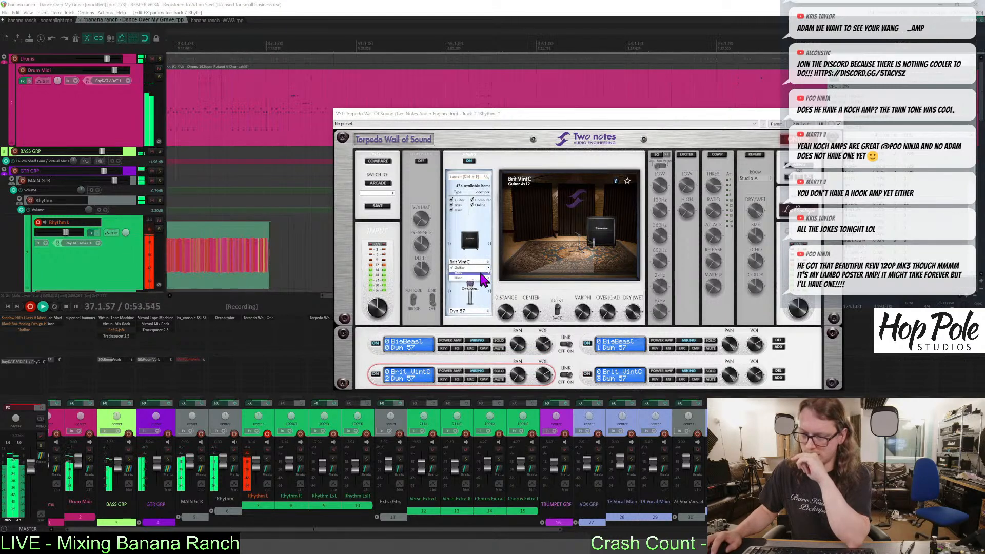
{"action": "mouse_move", "coordinate": [500, 314]}
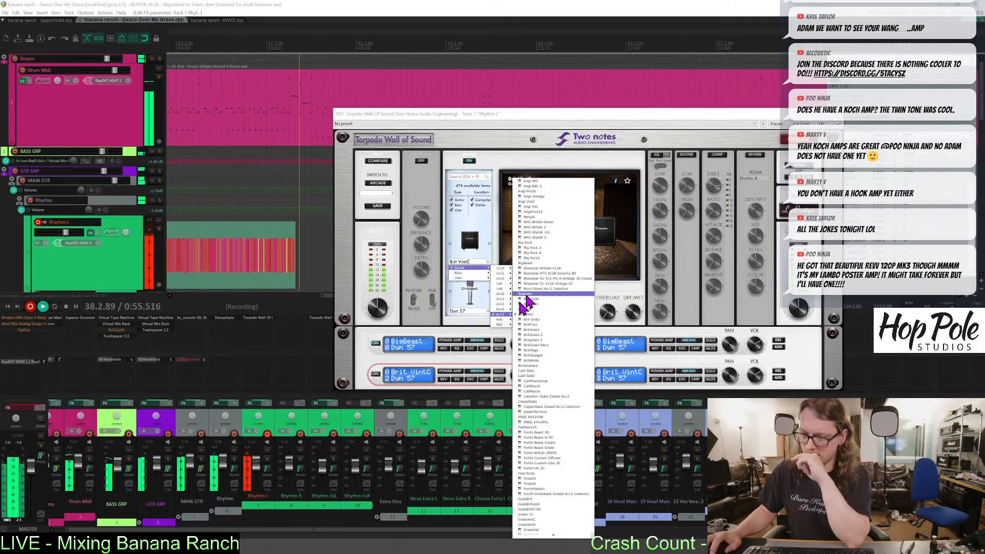
{"action": "left_click", "coordinate": [537, 259]}
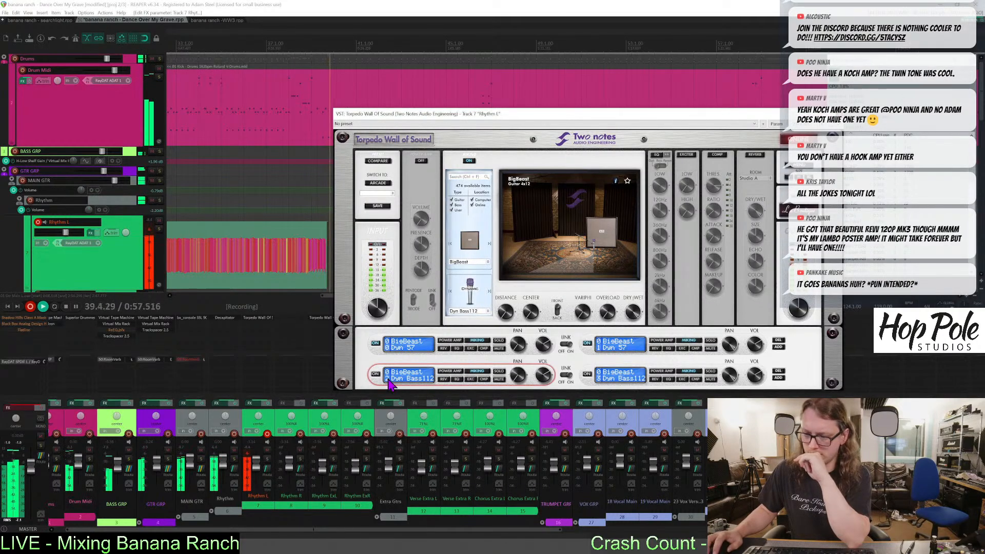
{"action": "left_click", "coordinate": [474, 312]}
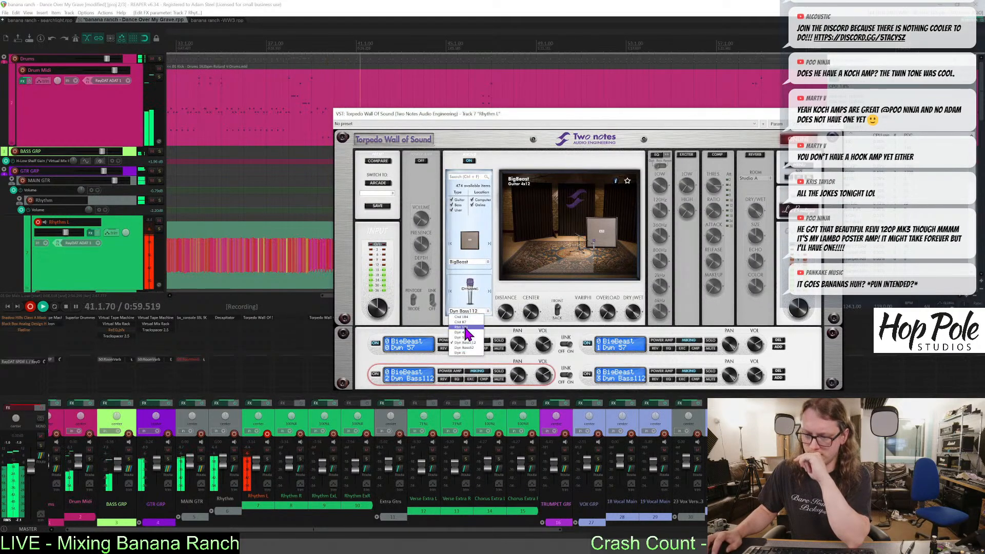
{"action": "left_click", "coordinate": [467, 331]}
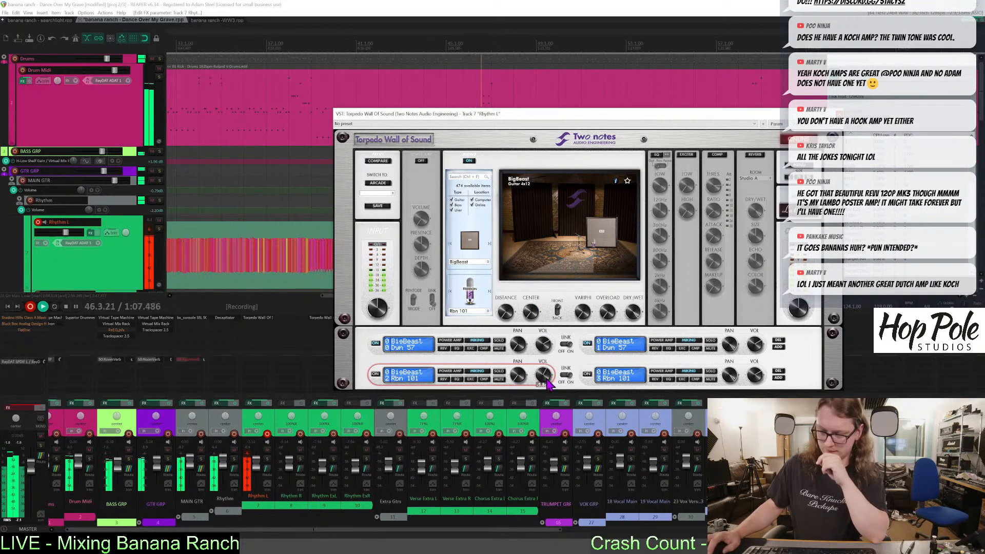
Adjust the cabinet slot volumes in Torpedo Wall of Sound and check both Rbn 101 slots.
{"action": "mouse_move", "coordinate": [754, 376]}
{"action": "left_mouse_down"}
{"action": "mouse_move", "coordinate": [760, 388]}
{"action": "mouse_move", "coordinate": [757, 361]}
{"action": "left_mouse_up"}
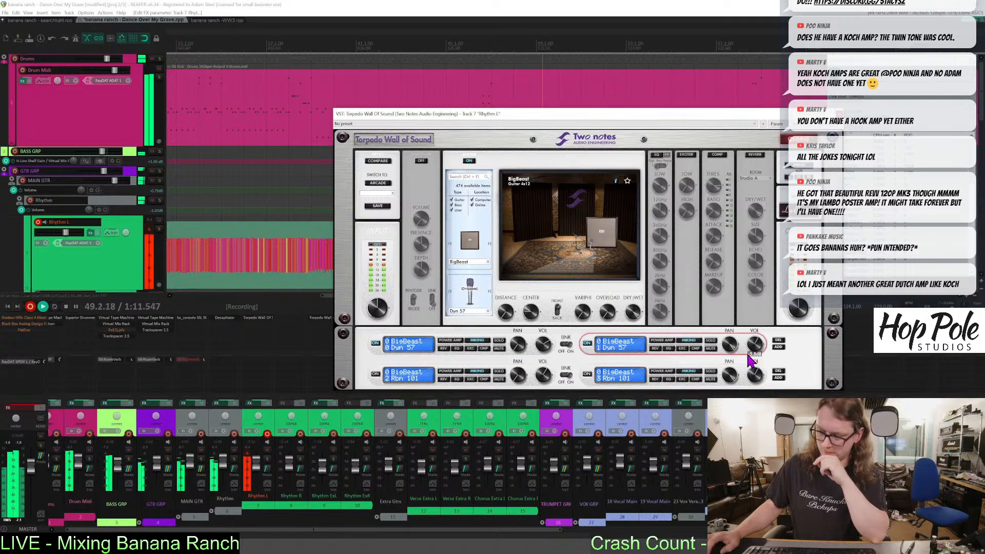
{"action": "left_click_drag", "start_coordinate": [553, 345], "coordinate": [549, 348]}
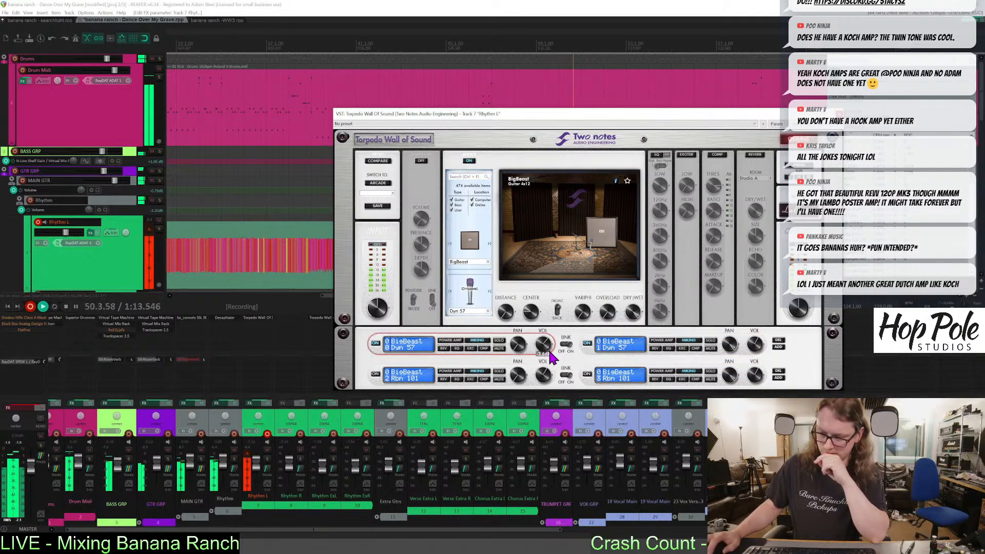
{"action": "left_click", "coordinate": [380, 378]}
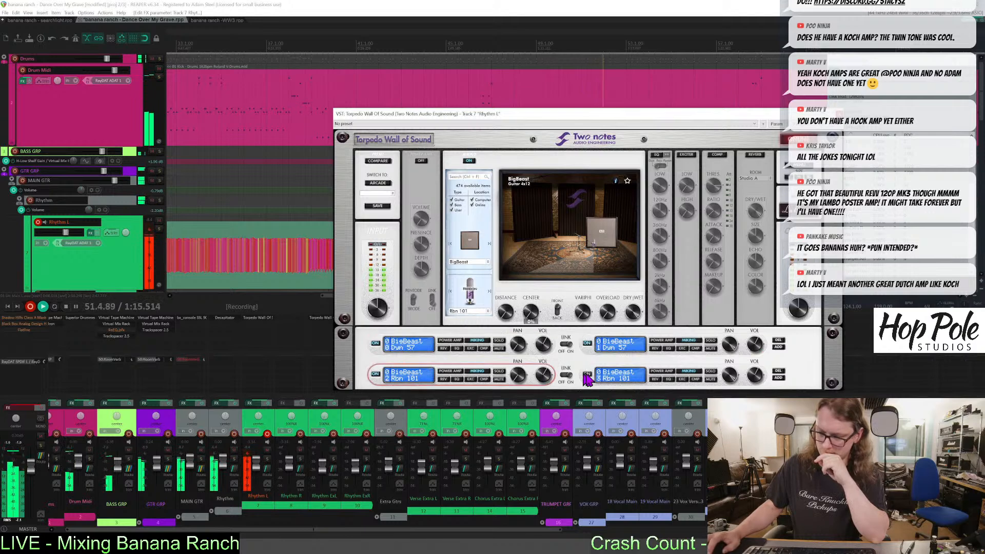
{"action": "left_click", "coordinate": [593, 379]}
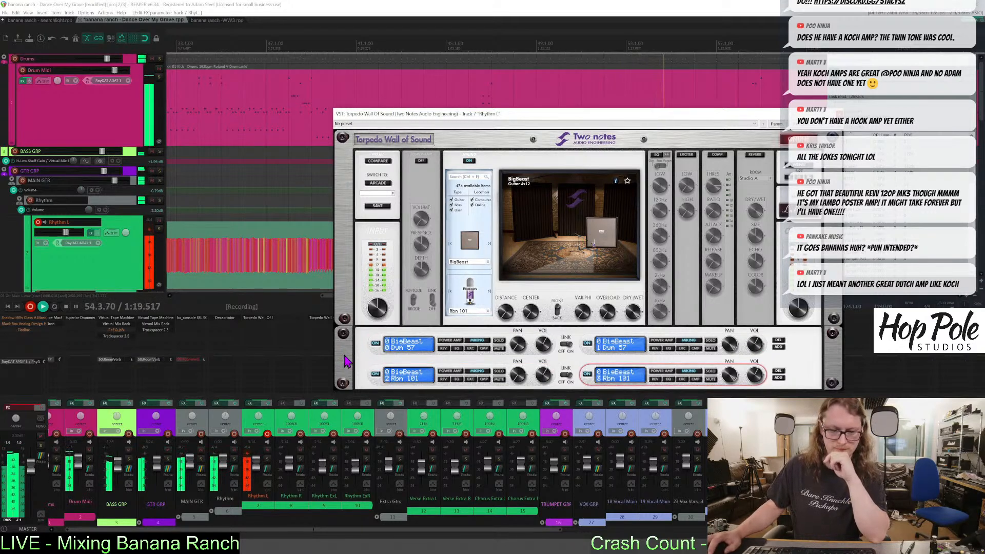
Move the Torpedo Wall of Sound window clear of the recording area and close it.
{"action": "mouse_move", "coordinate": [87, 544]}
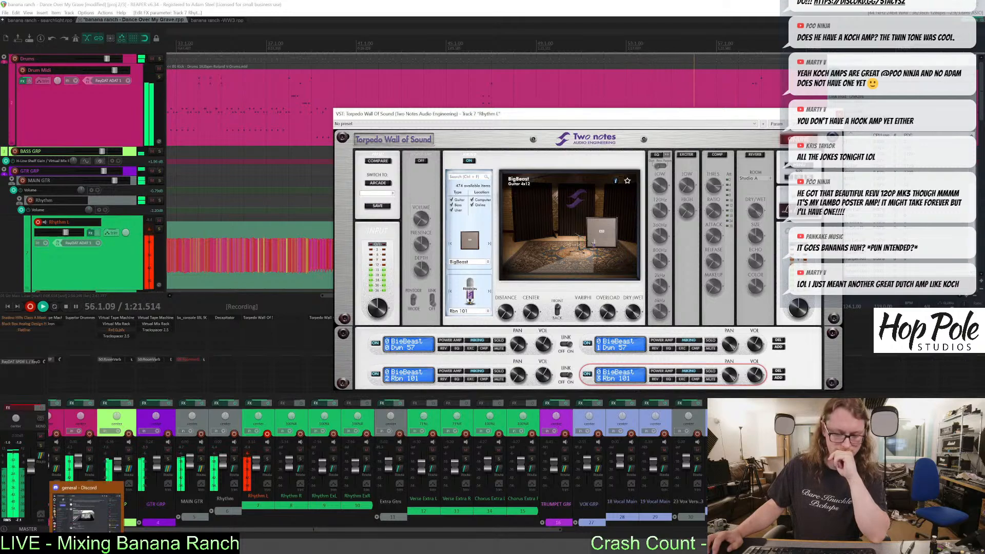
{"action": "left_click_drag", "start_coordinate": [439, 121], "coordinate": [114, 87]}
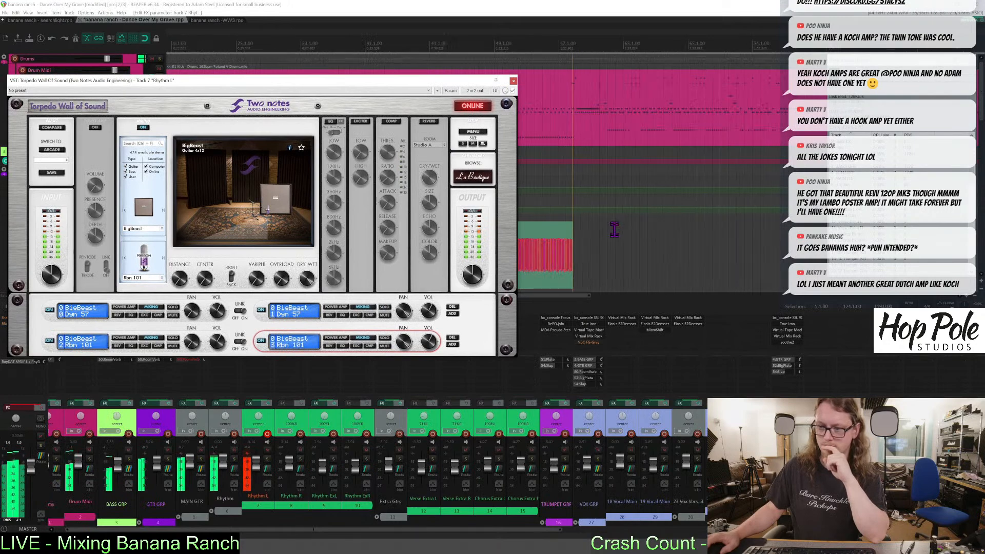
{"action": "scroll", "coordinate": [613, 222], "scroll_direction": "down", "scroll_amount": 2}
{"action": "left_click_drag", "start_coordinate": [354, 84], "coordinate": [359, 106]}
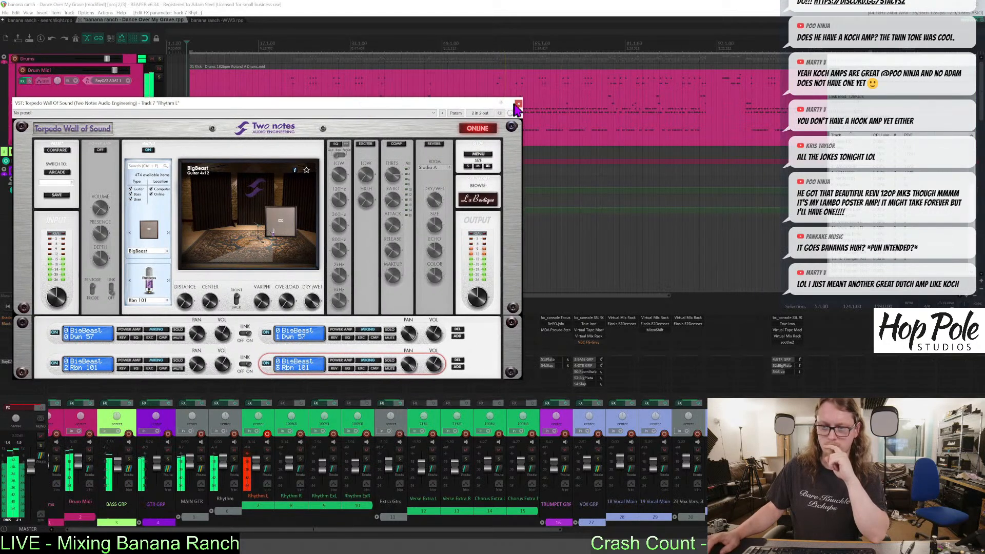
{"action": "left_click", "coordinate": [517, 104]}
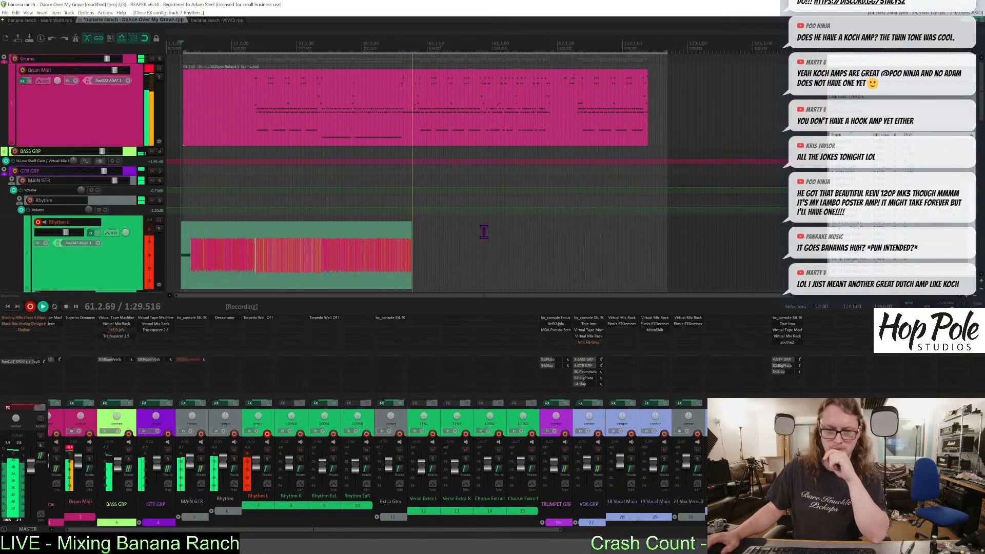
Unmute the MAIN GTR send to RoomVerb and adjust its send level.
{"action": "left_click_drag", "start_coordinate": [534, 296], "coordinate": [639, 297]}
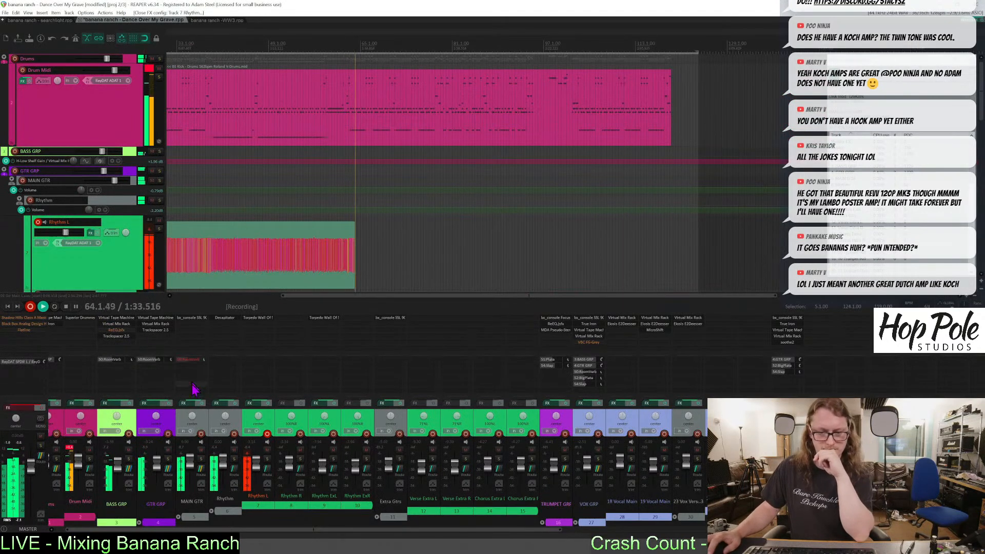
{"action": "left_click", "coordinate": [204, 360]}
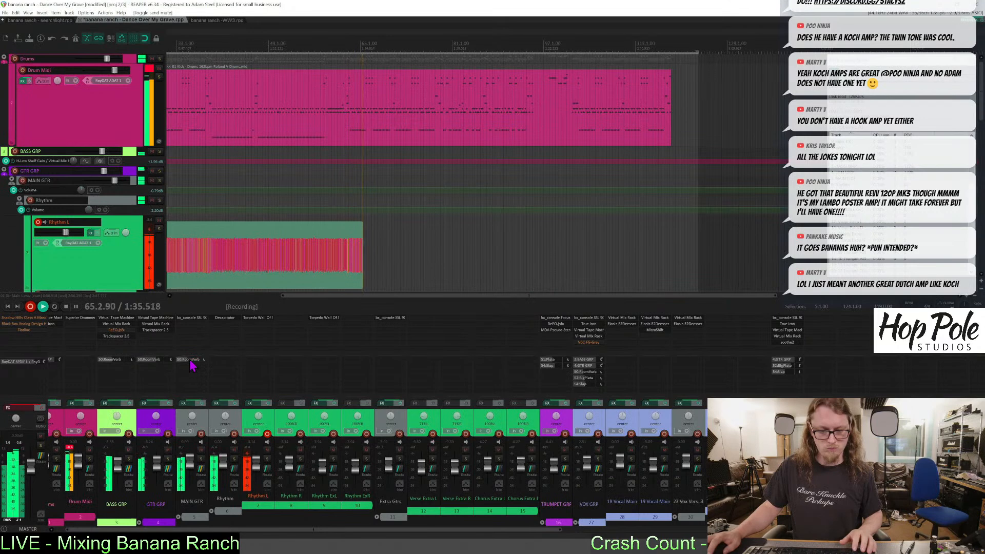
{"action": "left_click_drag", "start_coordinate": [205, 361], "coordinate": [205, 361]}
Inspect VerbSuite Classics on the RoomVerb track, including its impulse response folders, preset options and version information, and close it.
{"action": "left_click_drag", "start_coordinate": [452, 530], "coordinate": [866, 531]}
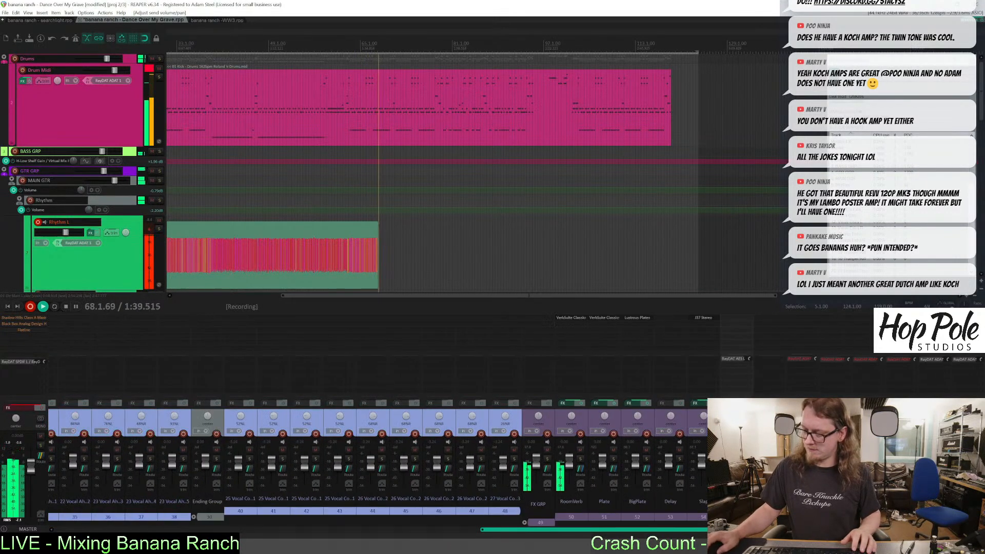
{"action": "left_click", "coordinate": [570, 318]}
{"action": "left_click_drag", "start_coordinate": [158, 31], "coordinate": [289, 205]}
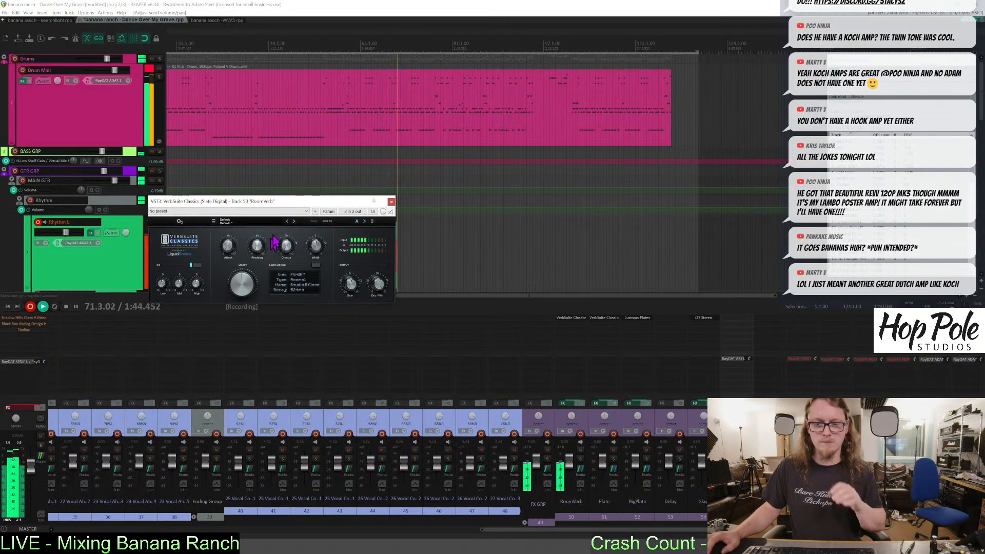
{"action": "left_click", "coordinate": [179, 221]}
{"action": "mouse_move", "coordinate": [208, 263]}
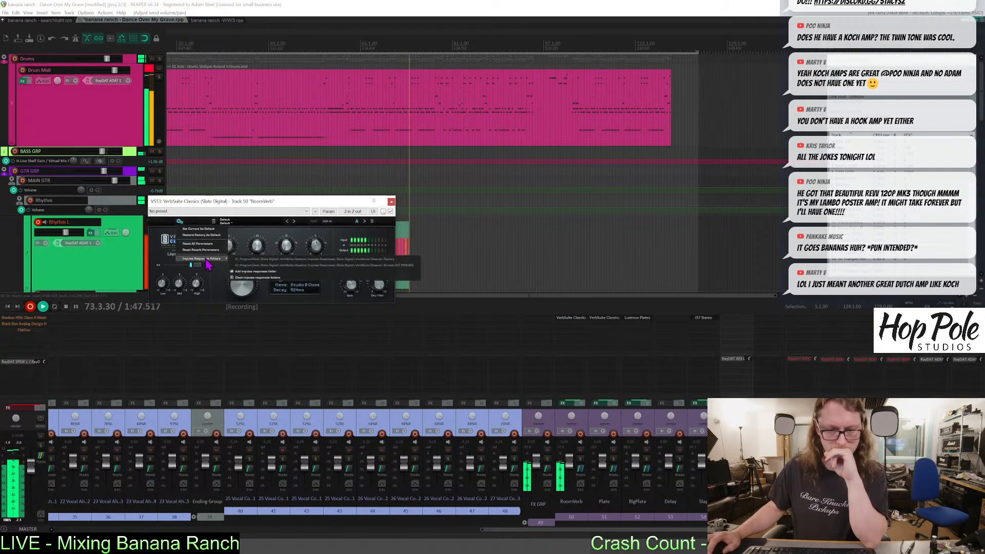
{"action": "left_click", "coordinate": [165, 234]}
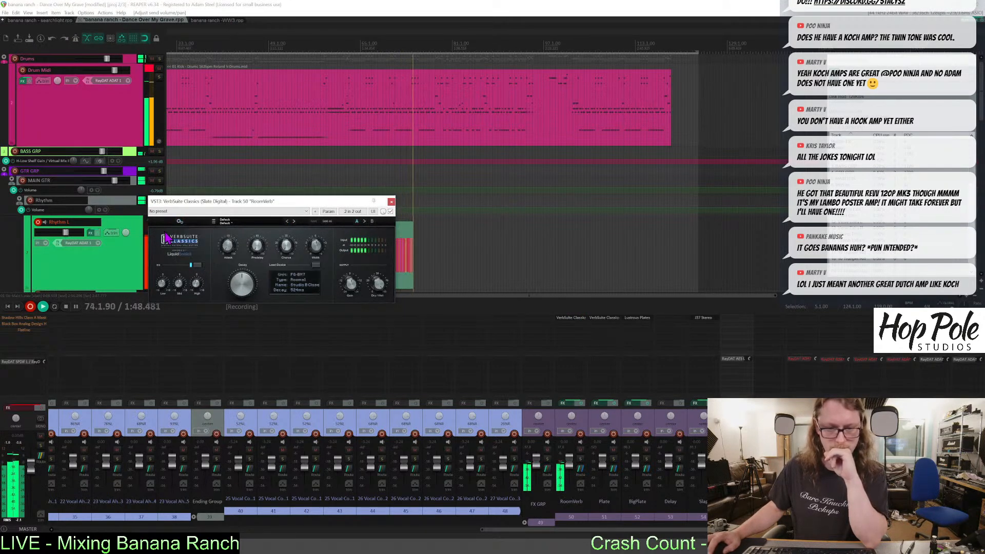
{"action": "left_click", "coordinate": [215, 221]}
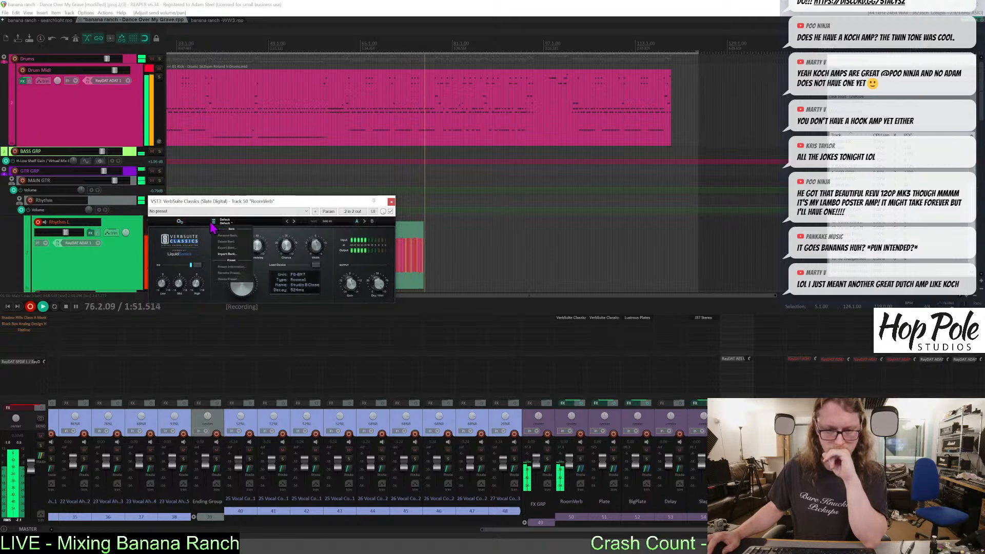
{"action": "left_click", "coordinate": [217, 223]}
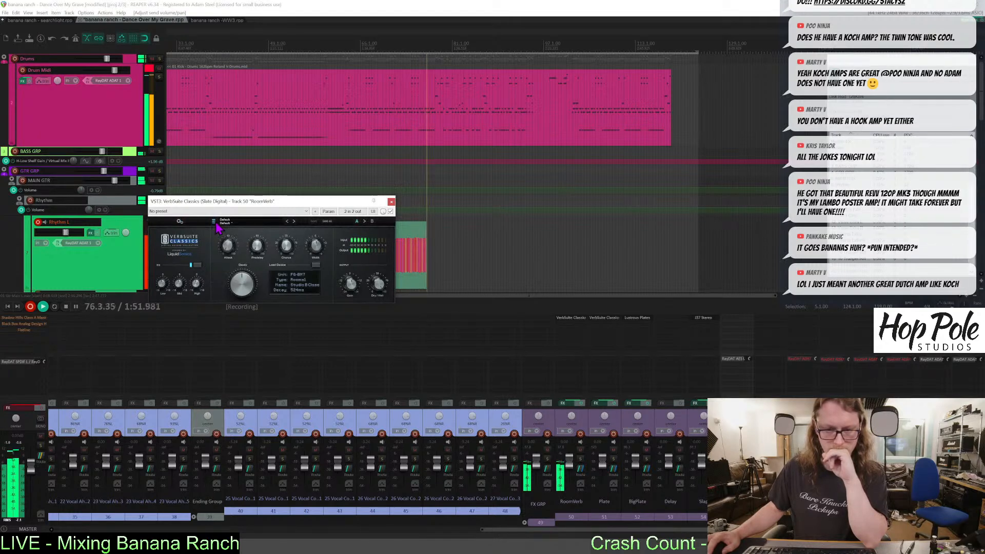
{"action": "left_click", "coordinate": [180, 243]}
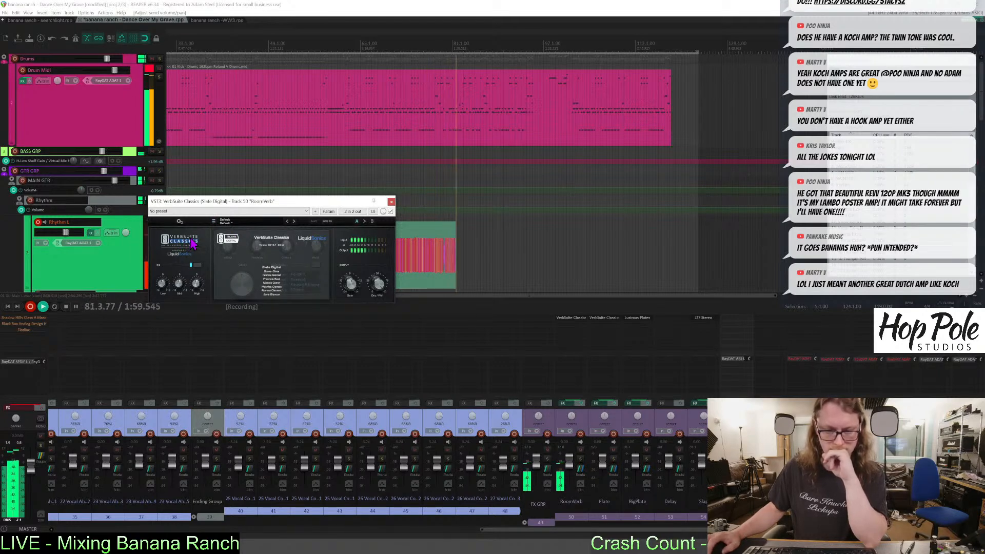
{"action": "scroll", "coordinate": [464, 242], "scroll_direction": "up", "scroll_amount": 2}
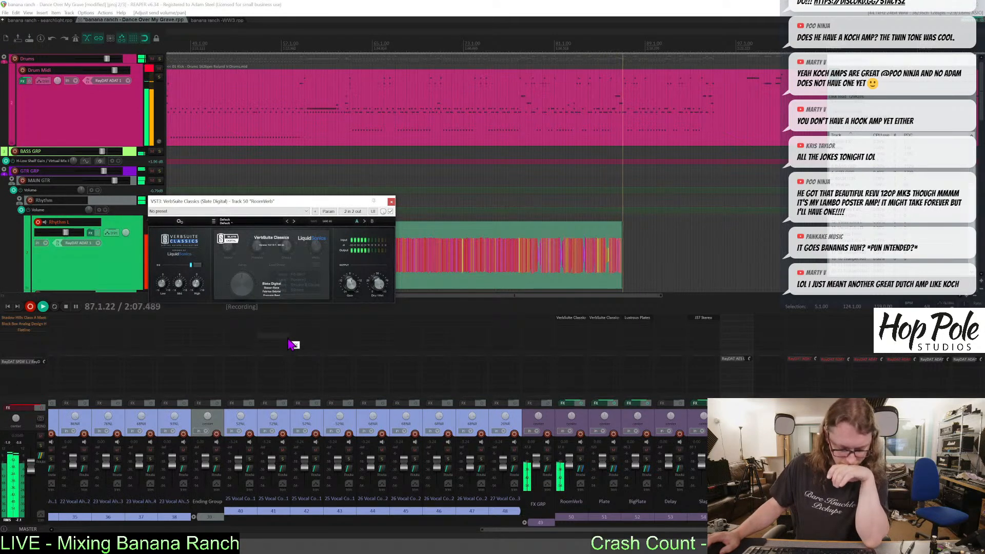
{"action": "left_click", "coordinate": [391, 201]}
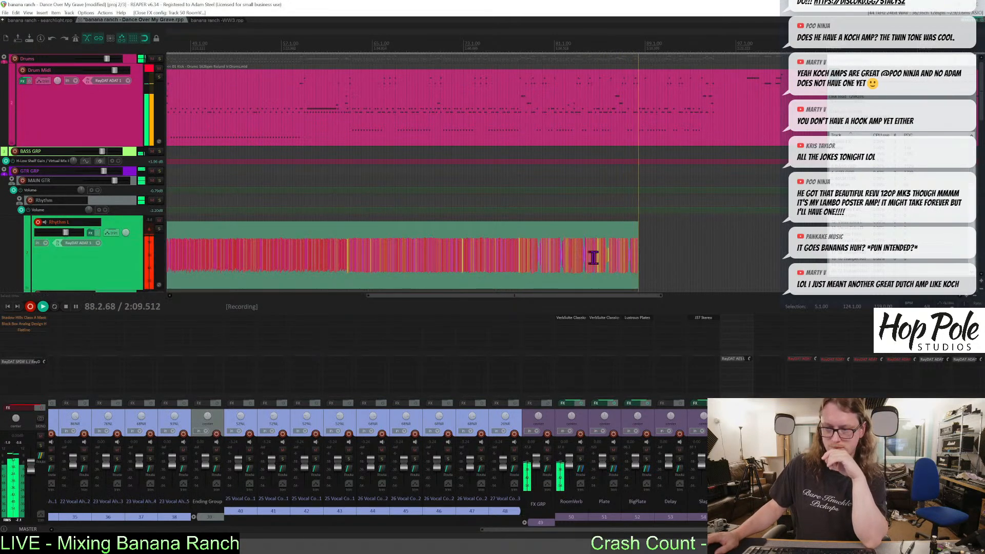
Select Rhythm L and examine its waveform as the reamped take records towards the end of the song.
{"action": "left_click", "coordinate": [604, 258]}
{"action": "scroll", "coordinate": [601, 257], "scroll_direction": "up", "scroll_amount": 4}
{"action": "scroll", "coordinate": [601, 256], "scroll_direction": "down", "scroll_amount": 3}
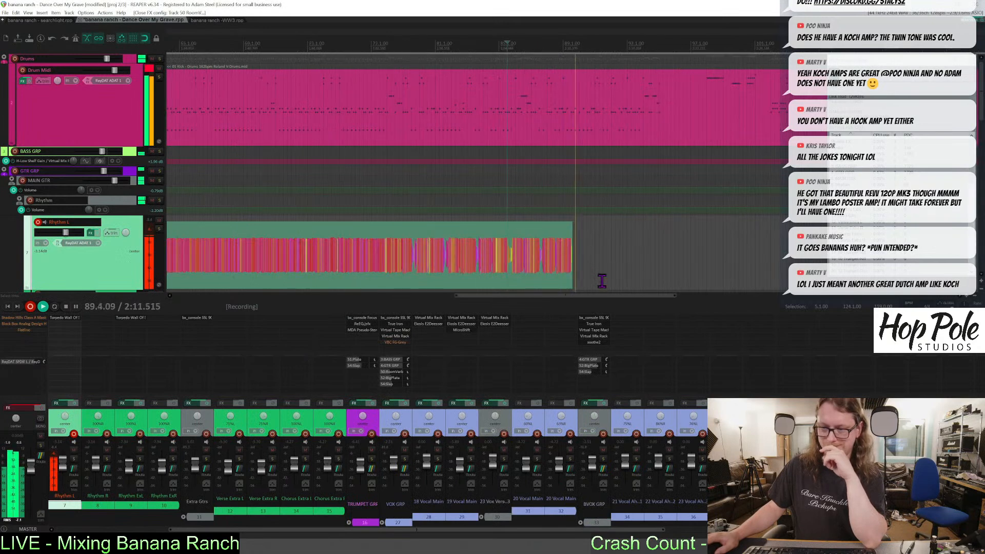
{"action": "left_click_drag", "start_coordinate": [599, 296], "coordinate": [626, 298]}
{"action": "scroll", "coordinate": [461, 262], "scroll_direction": "up", "scroll_amount": 3}
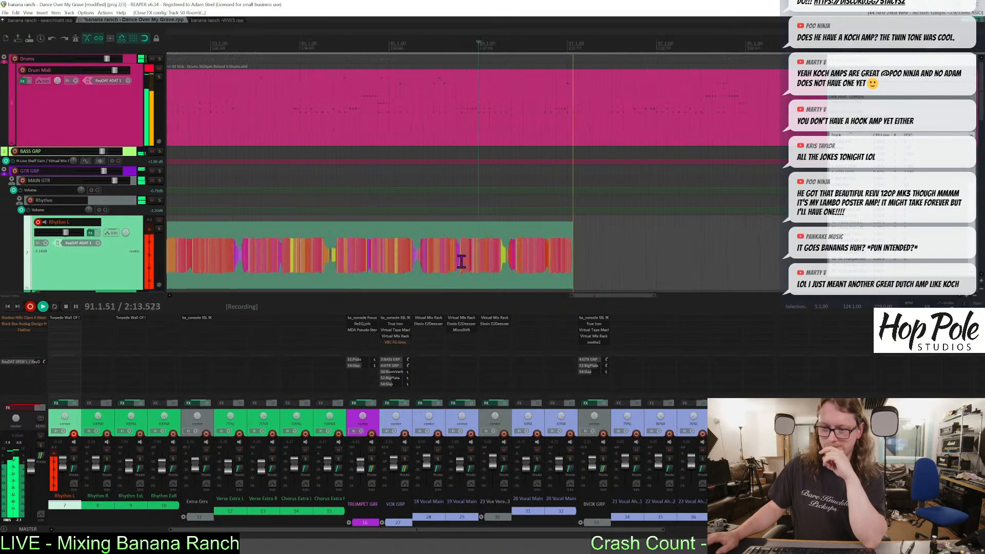
{"action": "scroll", "coordinate": [464, 259], "scroll_direction": "down", "scroll_amount": 3}
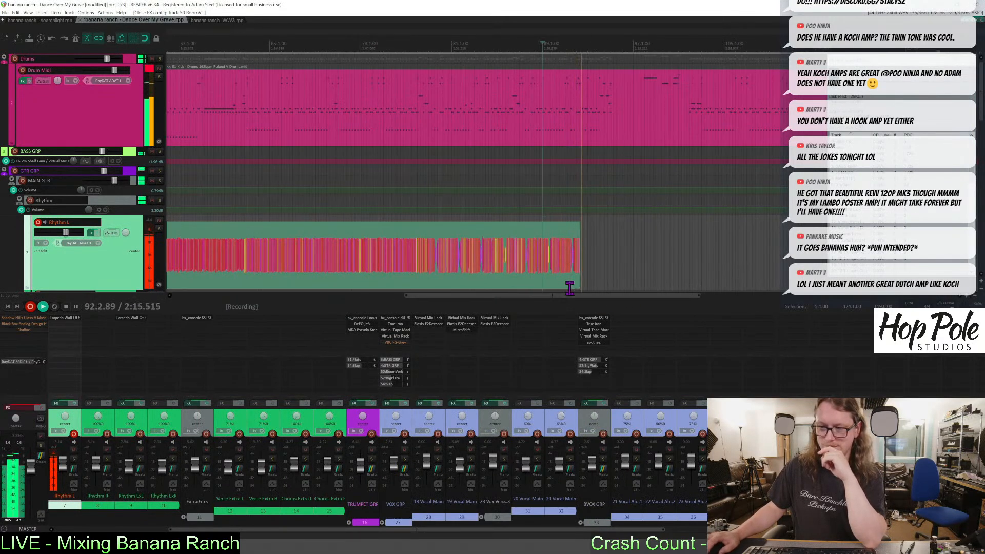
{"action": "left_click_drag", "start_coordinate": [574, 296], "coordinate": [628, 297]}
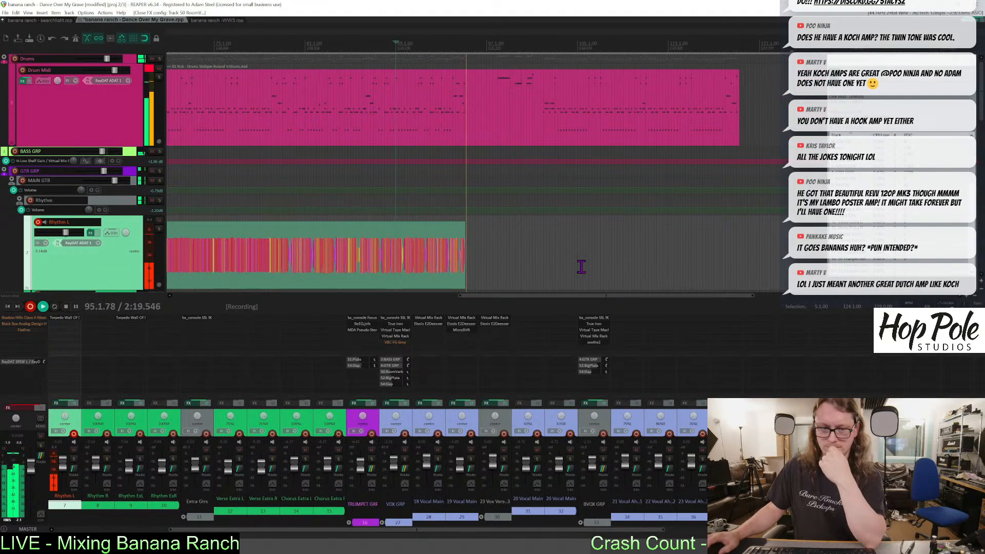
{"action": "scroll", "coordinate": [580, 267], "scroll_direction": "up", "scroll_amount": 1}
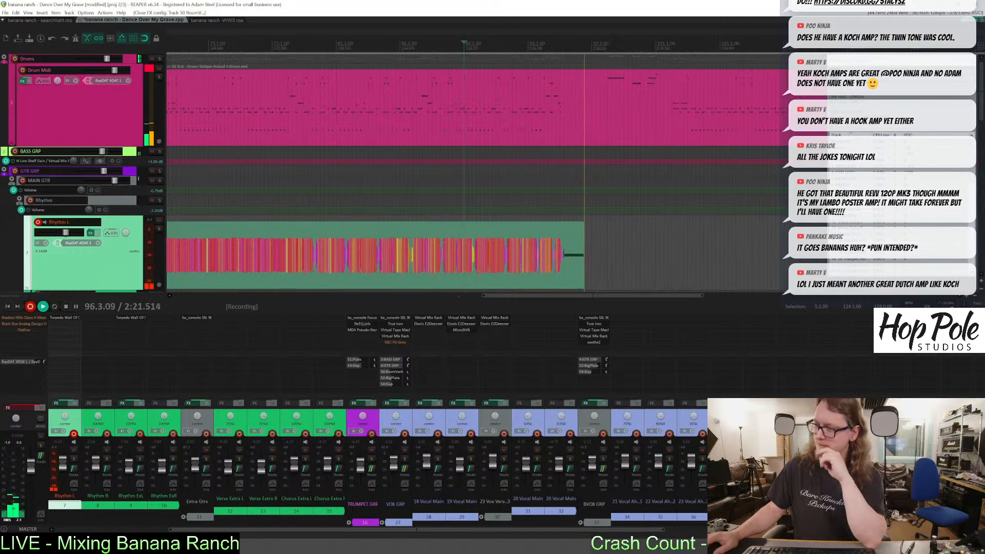
{"action": "scroll", "coordinate": [580, 266], "scroll_direction": "down", "scroll_amount": 5}
{"action": "scroll", "coordinate": [476, 175], "scroll_direction": "up", "scroll_amount": 5}
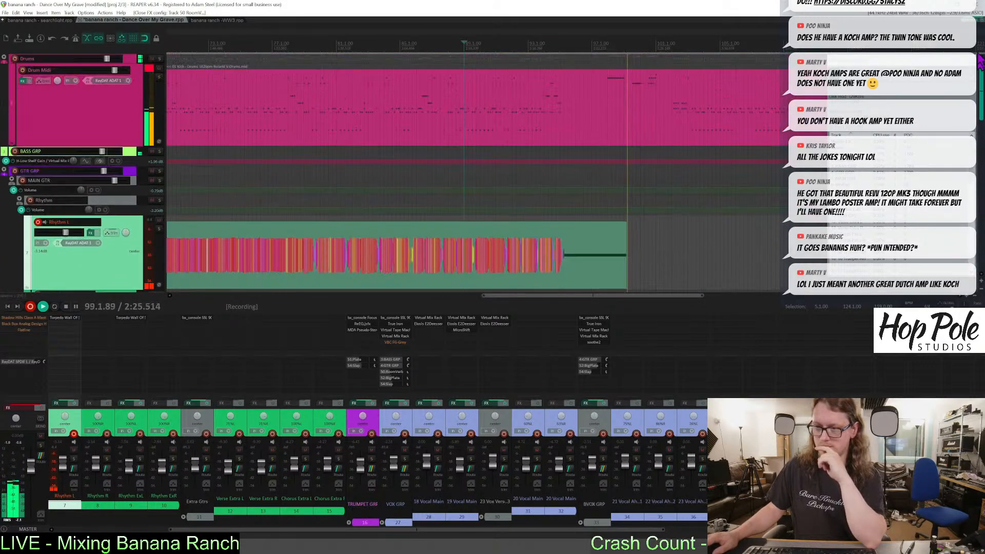
{"action": "scroll", "coordinate": [477, 175], "scroll_direction": "down", "scroll_amount": 3}
{"action": "mouse_move", "coordinate": [980, 124]}
{"action": "left_mouse_down"}
{"action": "mouse_move", "coordinate": [980, 264]}
{"action": "mouse_move", "coordinate": [980, 120]}
{"action": "left_mouse_up"}
{"action": "scroll", "coordinate": [845, 147], "scroll_direction": "down", "scroll_amount": 2}
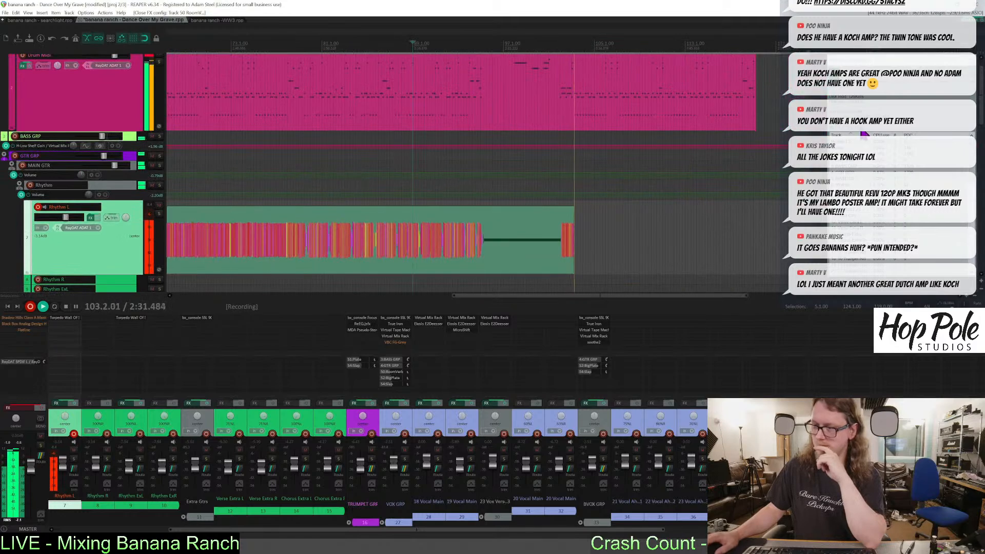
{"action": "left_click_drag", "start_coordinate": [687, 296], "coordinate": [721, 301]}
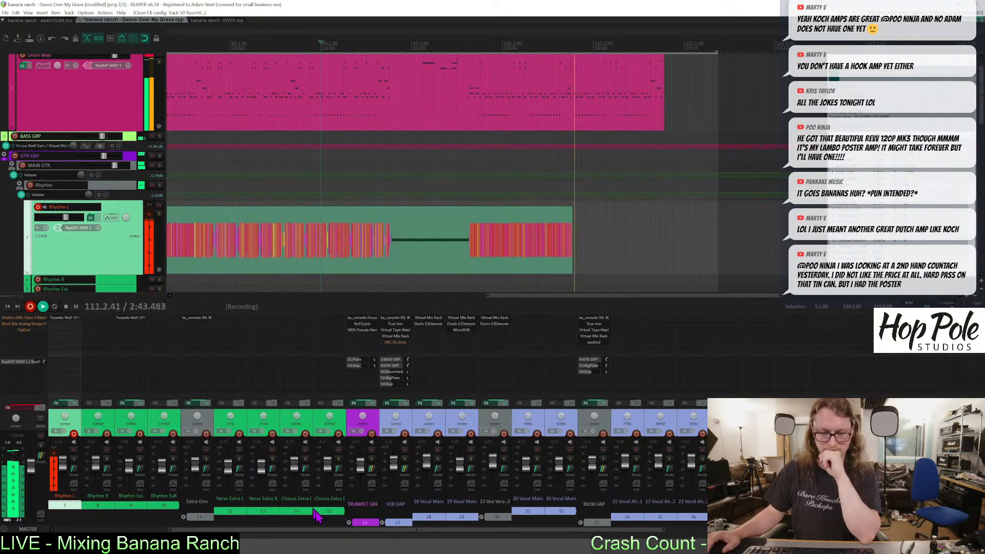
Check the Decapitator in the Rhythm folder track's effects chain and close the chain.
{"action": "left_click_drag", "start_coordinate": [330, 530], "coordinate": [212, 531]}
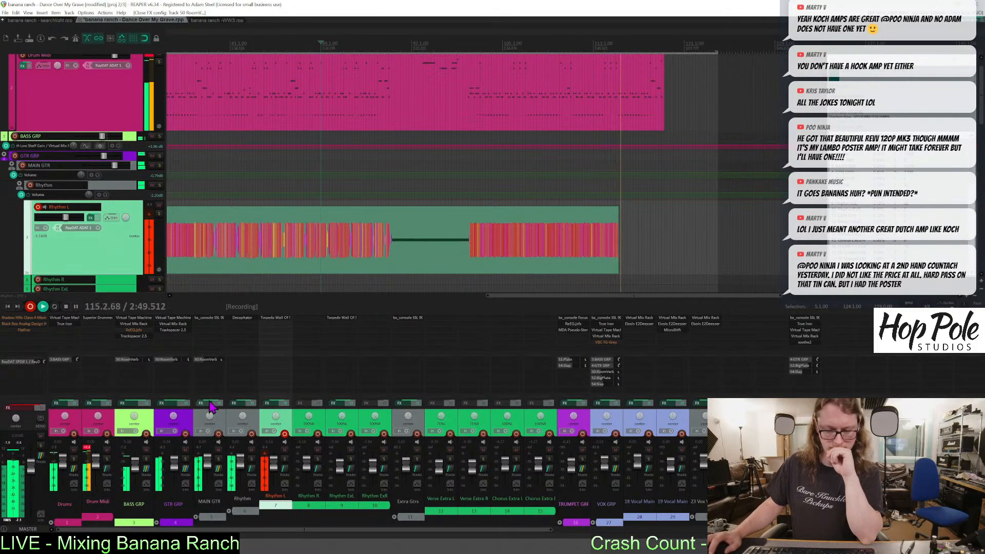
{"action": "left_click", "coordinate": [235, 404]}
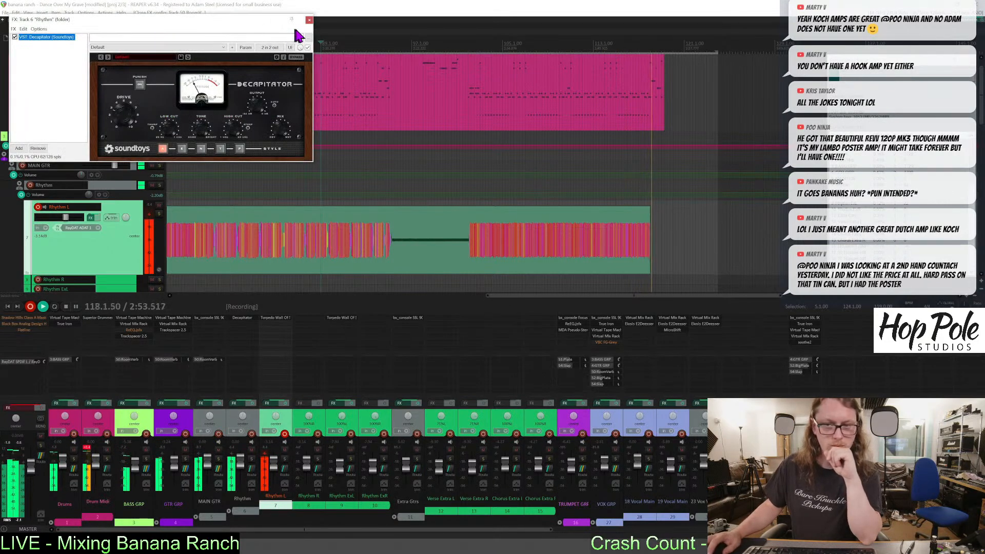
{"action": "left_click", "coordinate": [309, 20]}
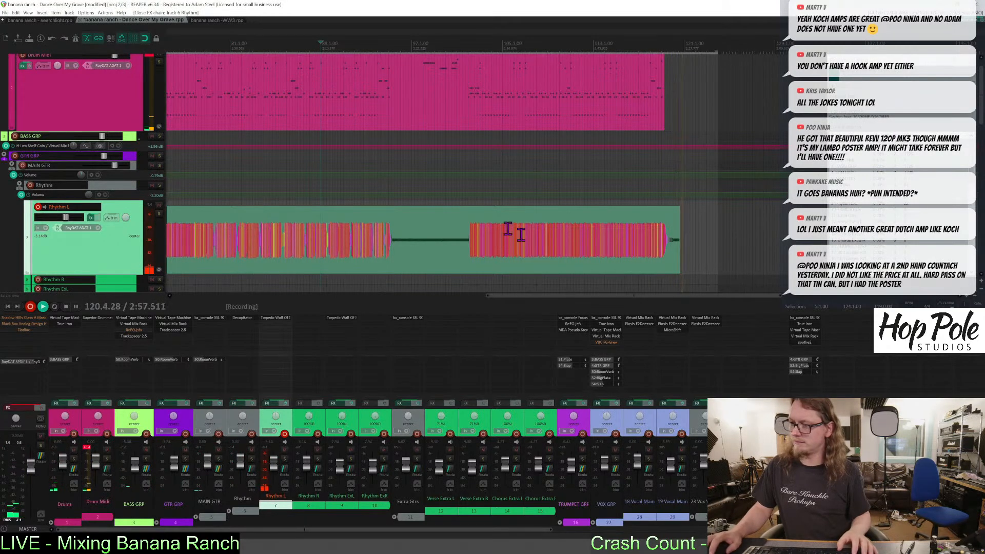
Stop and keep the Rhythm L recording, and go back to an earlier section of the take.
{"action": "key", "text": "space"}
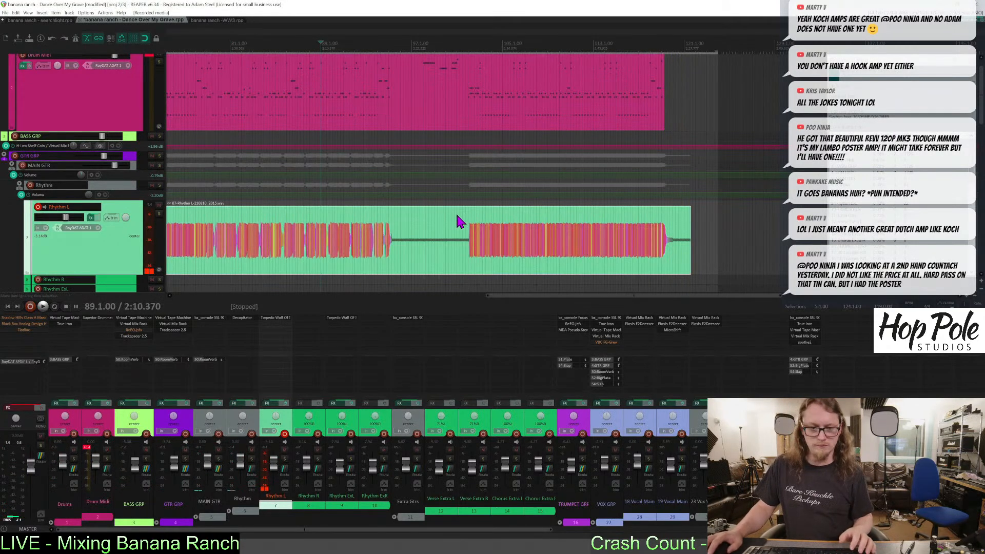
{"action": "scroll", "coordinate": [624, 256], "scroll_direction": "down", "scroll_amount": 5}
{"action": "scroll", "coordinate": [265, 269], "scroll_direction": "up", "scroll_amount": 3}
{"action": "scroll", "coordinate": [302, 257], "scroll_direction": "up", "scroll_amount": 4}
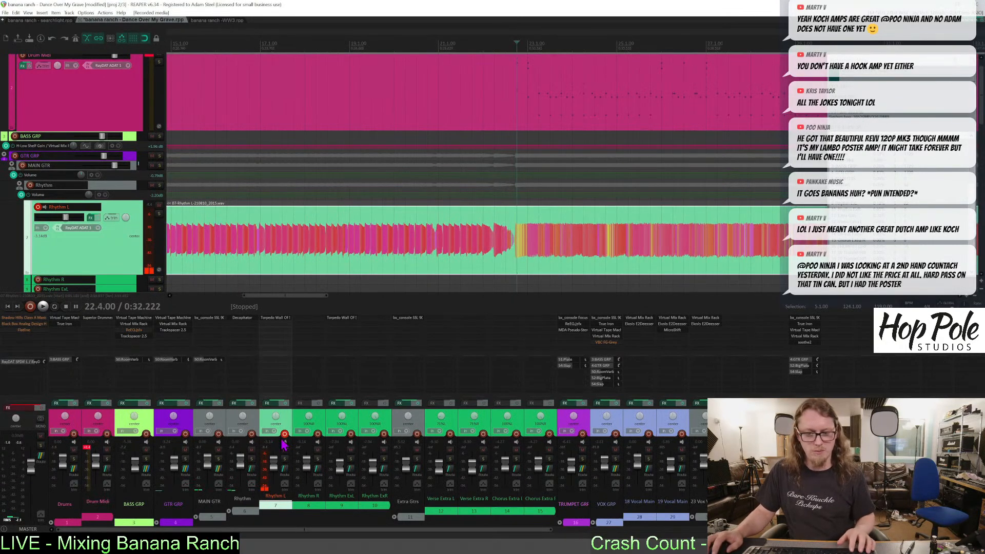
Switch record arming to Rhythm R, copy Rhythm L's Torpedo Wall of Sound onto it, and check the cabinet settings on Rhythm L.
{"action": "left_click_drag", "start_coordinate": [275, 318], "coordinate": [307, 328]}
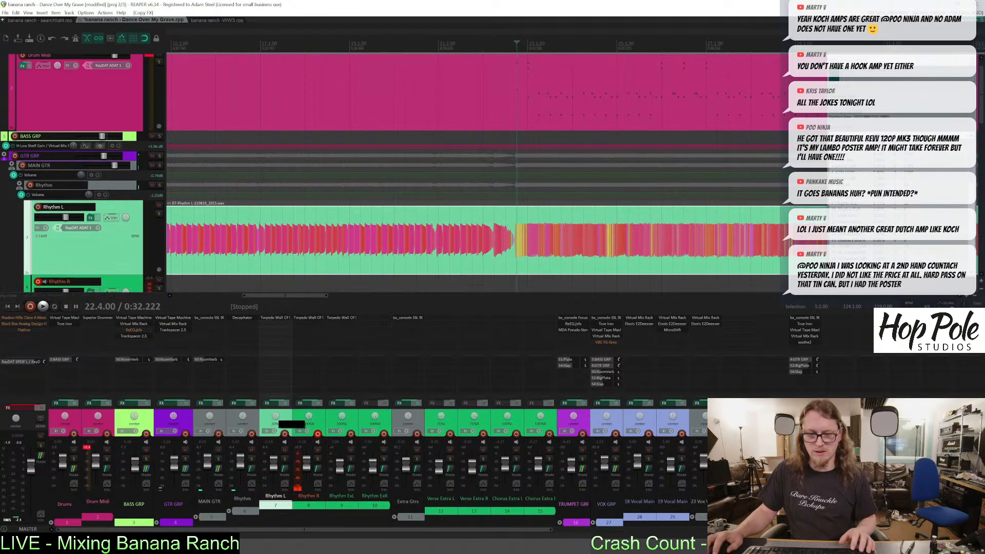
{"action": "left_click", "coordinate": [272, 323]}
{"action": "left_click_drag", "start_coordinate": [246, 103], "coordinate": [312, 113]}
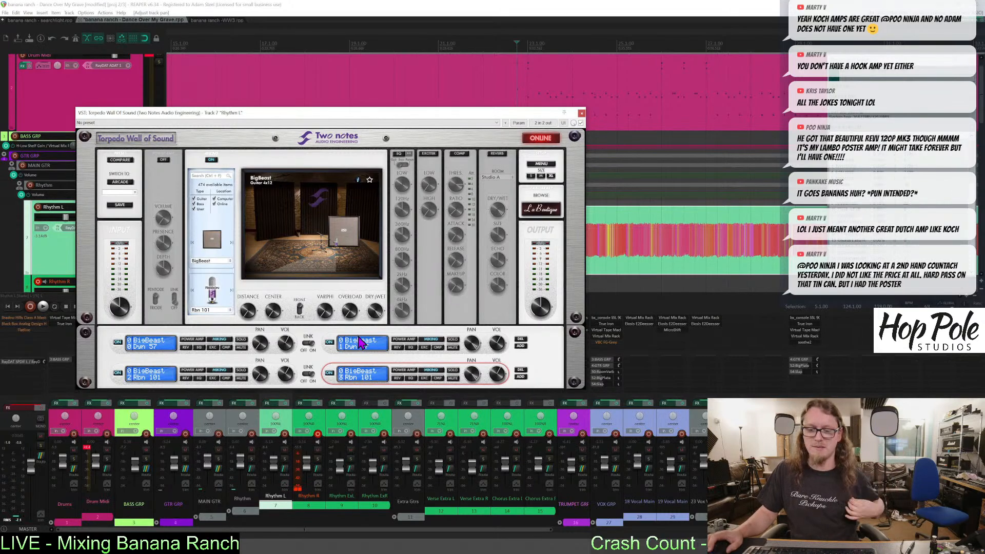
{"action": "left_click", "coordinate": [581, 113]}
Enlarge the Rhythm R track and start recording its reamp from position 4.4.00, before the guitars enter.
{"action": "scroll", "coordinate": [972, 117], "scroll_direction": "down", "scroll_amount": 3}
{"action": "left_click_drag", "start_coordinate": [983, 95], "coordinate": [982, 122]}
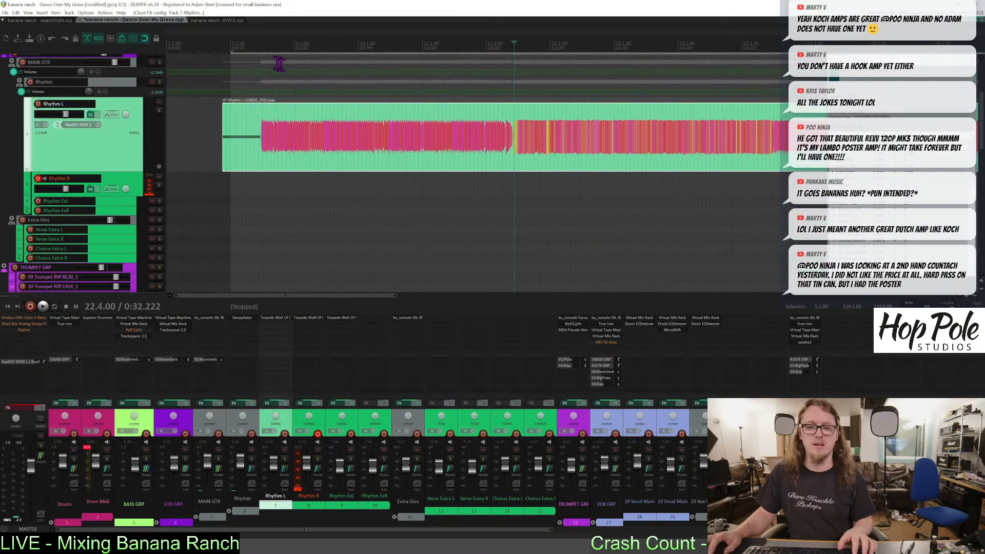
{"action": "scroll", "coordinate": [228, 41], "scroll_direction": "up", "scroll_amount": 3}
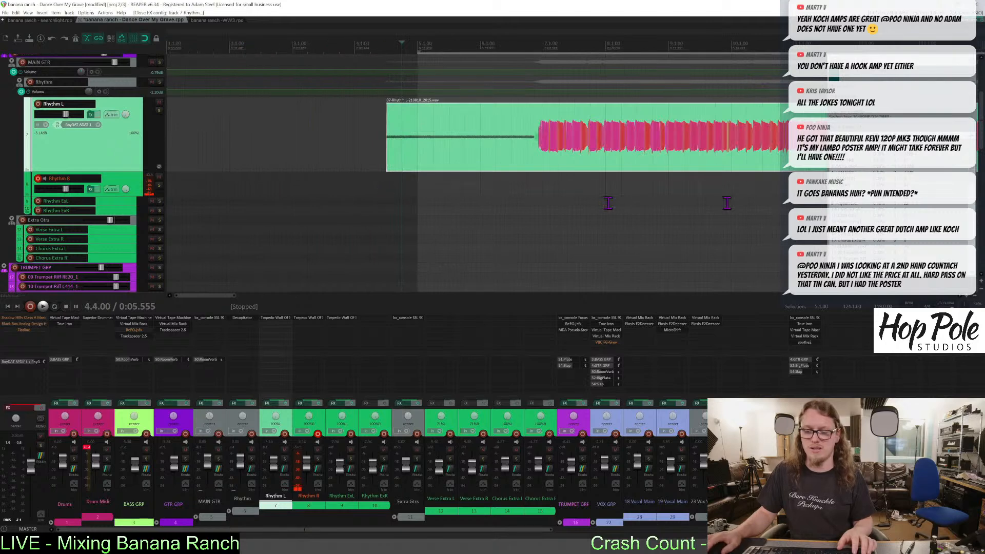
{"action": "left_click_drag", "start_coordinate": [519, 530], "coordinate": [946, 530]}
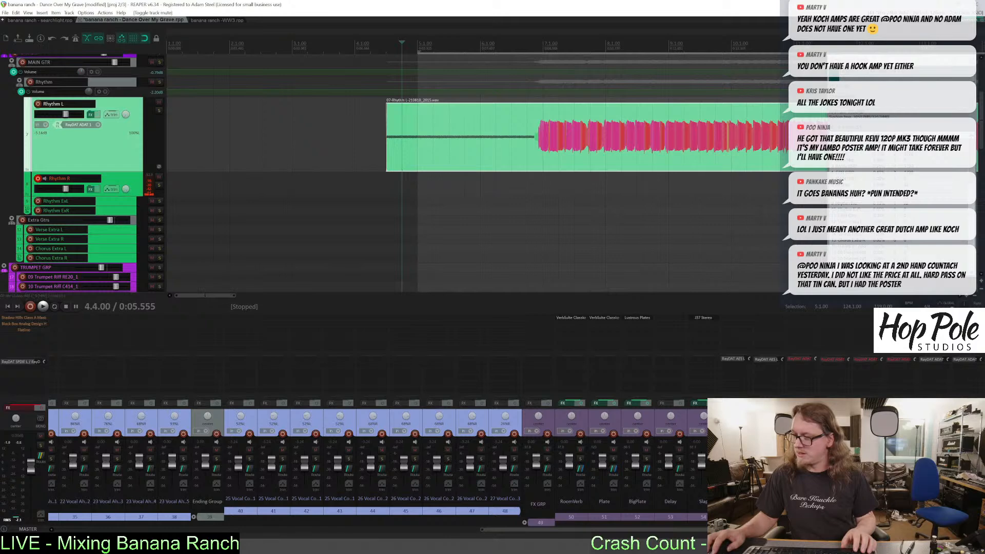
{"action": "left_click_drag", "start_coordinate": [560, 529], "coordinate": [146, 530]}
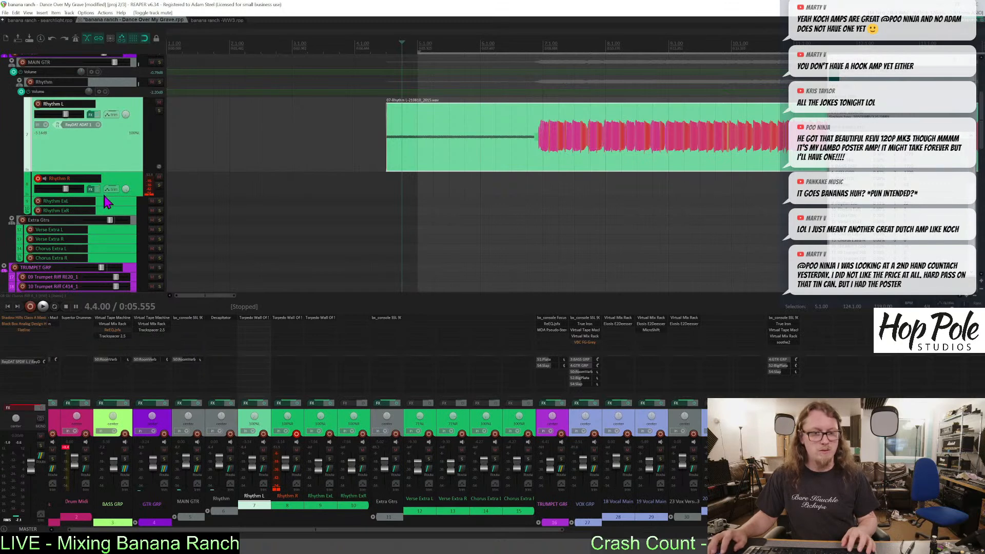
{"action": "left_click_drag", "start_coordinate": [105, 194], "coordinate": [104, 218]}
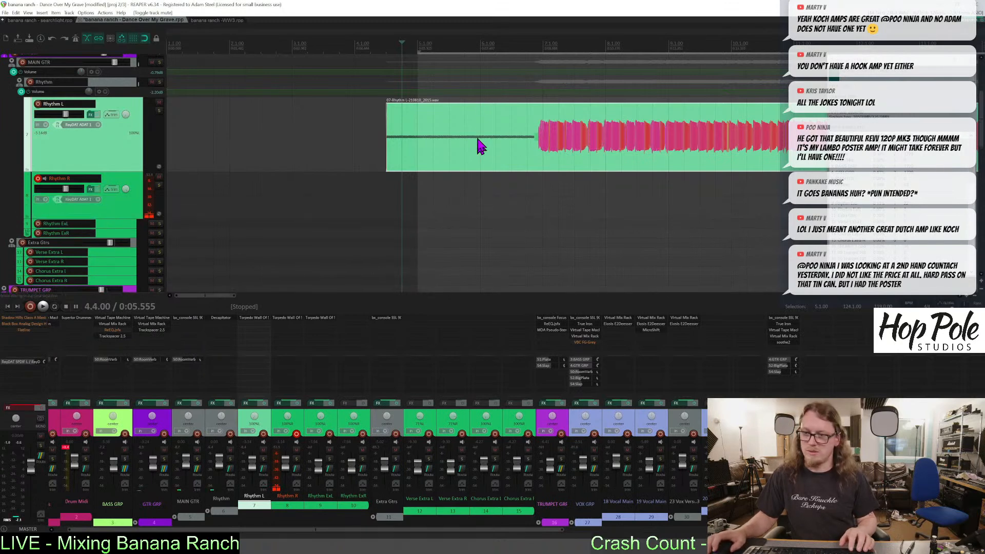
{"action": "key", "text": "ctrl+r"}
Trim the silence from the start of the Rhythm L take and check Torpedo Wall of Sound on Rhythm R while it records.
{"action": "left_click_drag", "start_coordinate": [387, 149], "coordinate": [530, 149]}
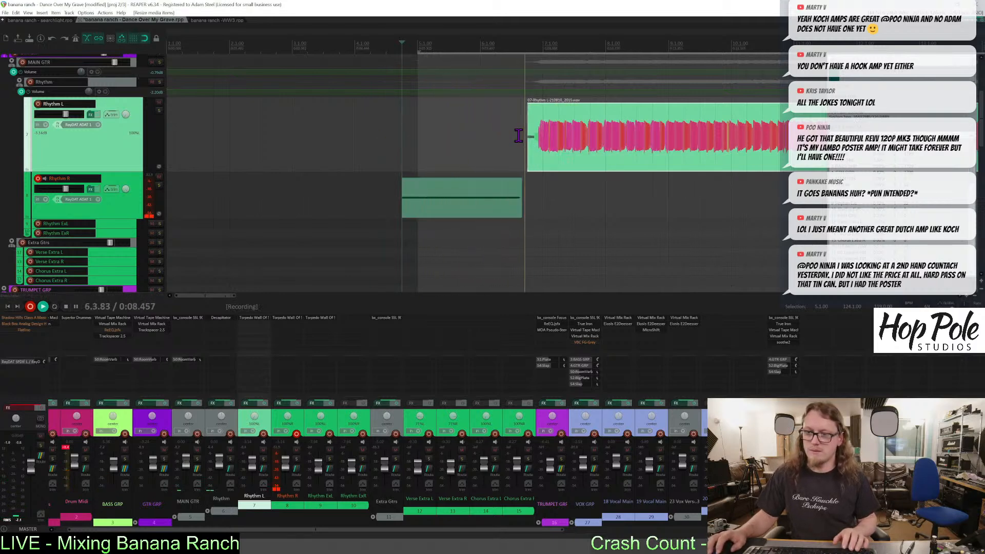
{"action": "scroll", "coordinate": [518, 134], "scroll_direction": "down", "scroll_amount": 3}
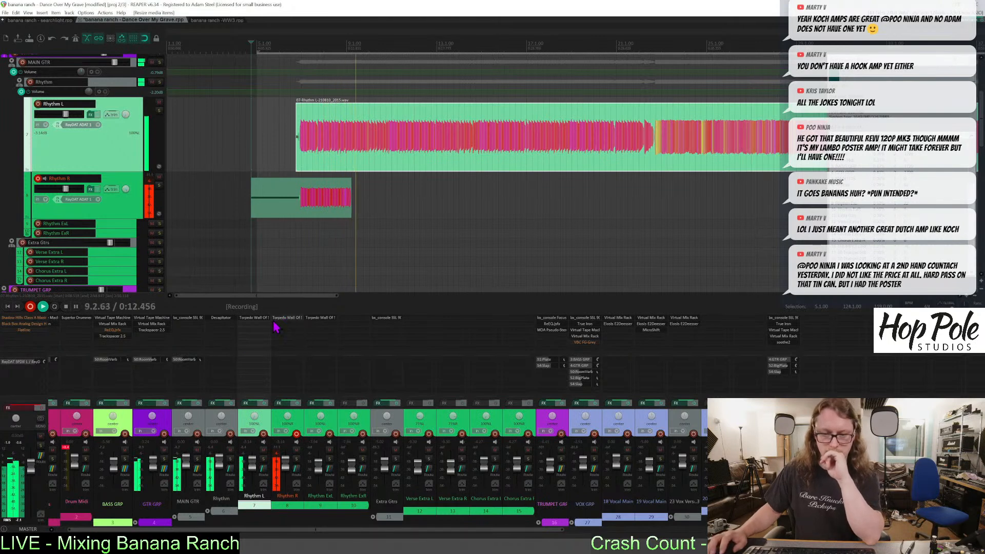
{"action": "left_click", "coordinate": [279, 402]}
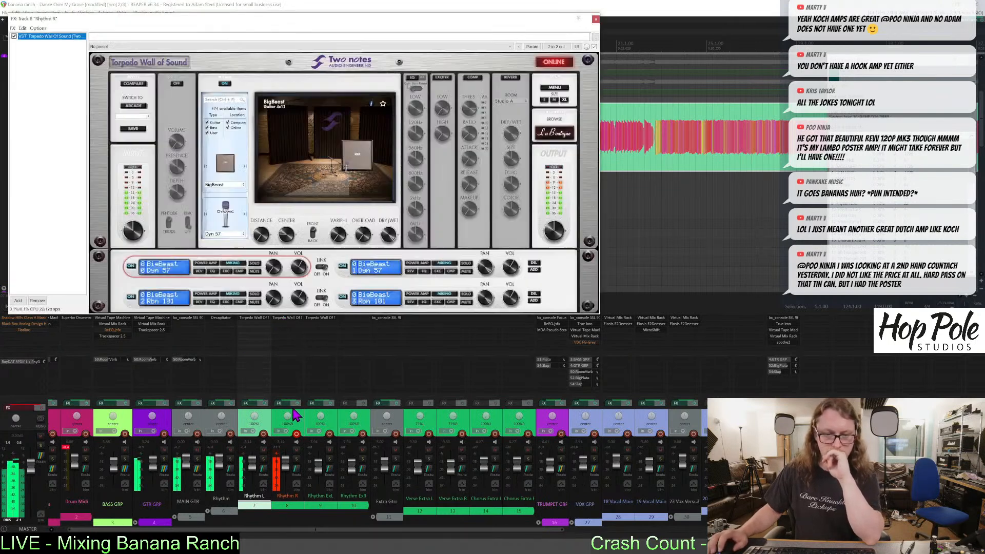
{"action": "left_click", "coordinate": [595, 19]}
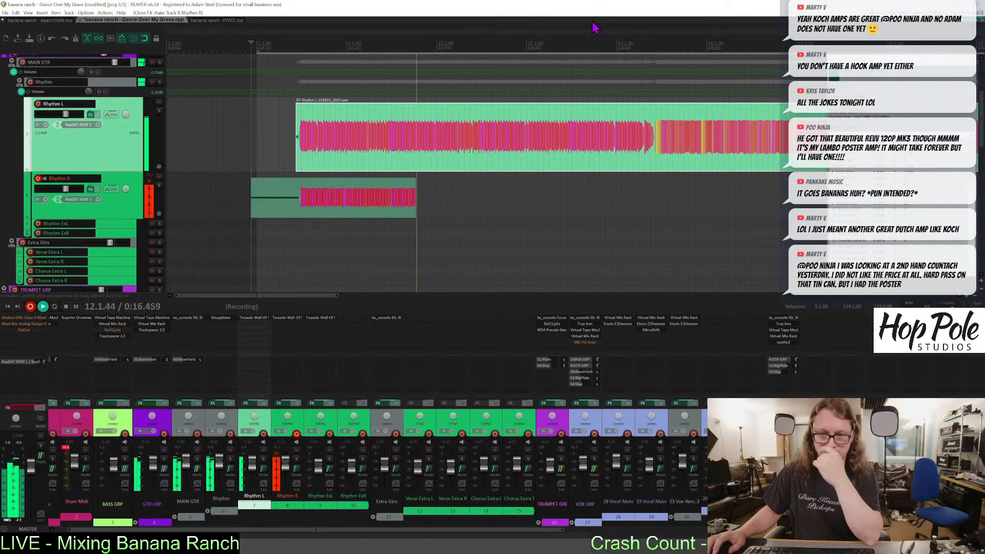
Remove the existing Torpedo Wall of Sound from Rhythm ExL and copy Rhythm R's instance to Rhythm ExL and Rhythm ExR.
{"action": "scroll", "coordinate": [462, 217], "scroll_direction": "down", "scroll_amount": 3}
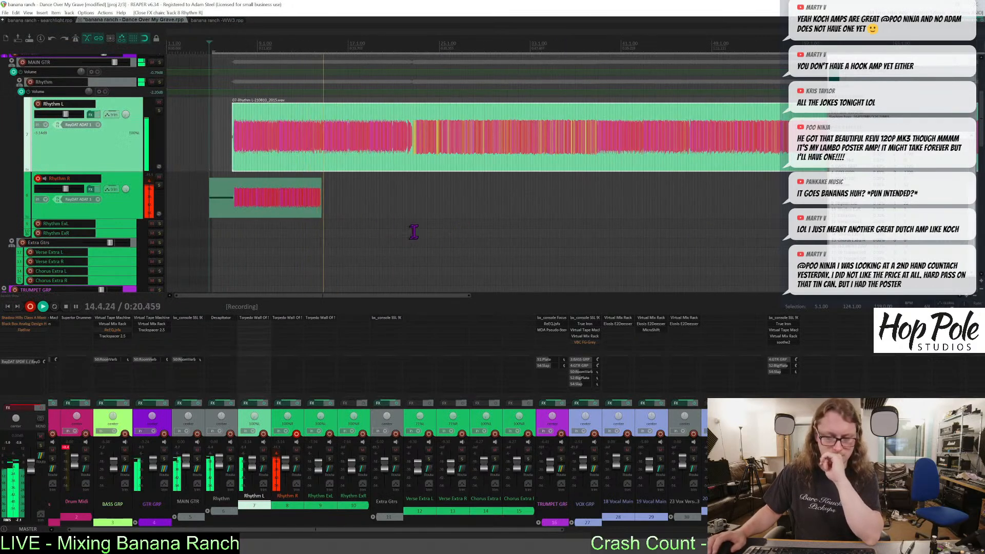
{"action": "scroll", "coordinate": [416, 229], "scroll_direction": "up", "scroll_amount": 2}
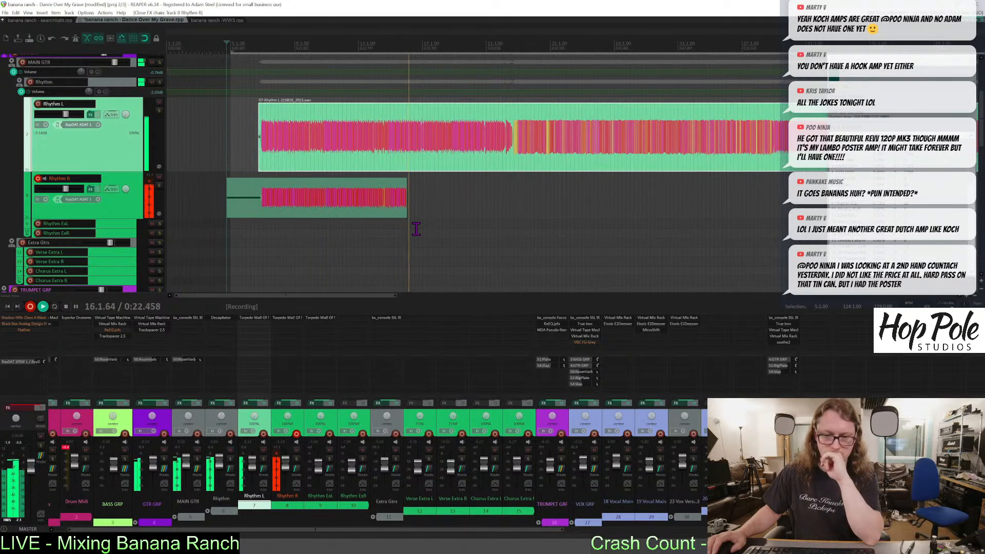
{"action": "scroll", "coordinate": [416, 229], "scroll_direction": "down", "scroll_amount": 2}
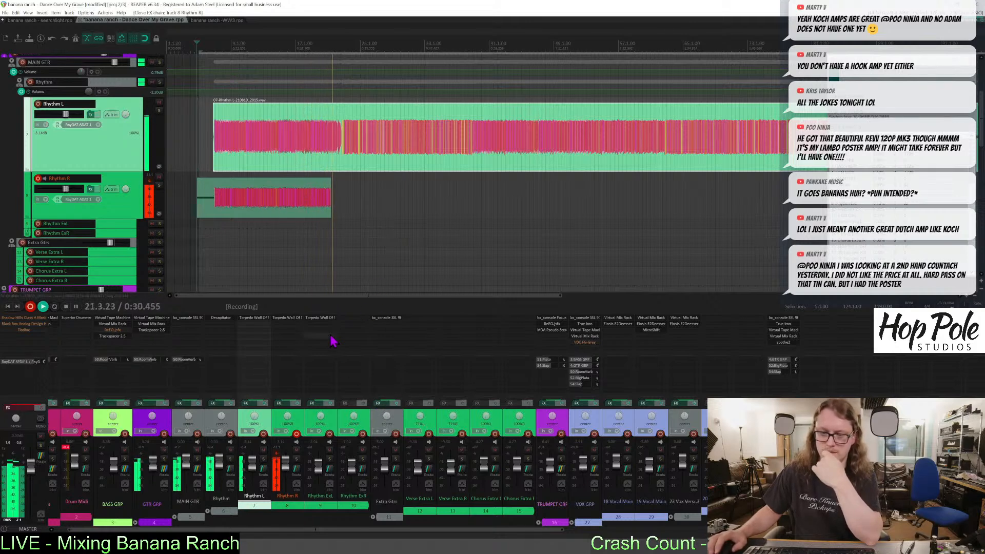
{"action": "left_click", "coordinate": [317, 319], "text": "alt"}
{"action": "left_click_drag", "start_coordinate": [287, 318], "coordinate": [351, 320]}
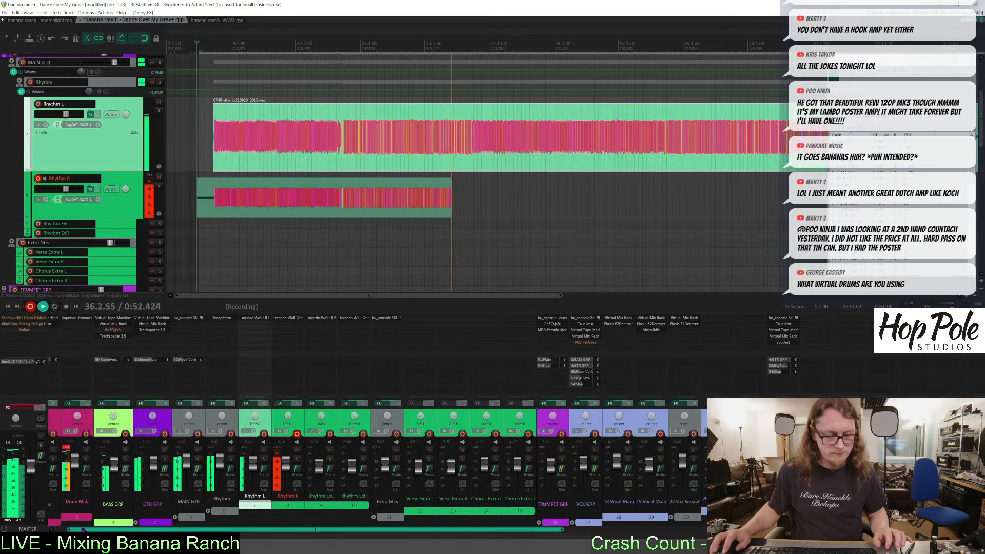
Open Superior Drummer 3 on the Drum Midi track and resize its window so the whole drum kit fits on screen.
{"action": "scroll", "coordinate": [96, 324], "scroll_direction": "up", "scroll_amount": 1}
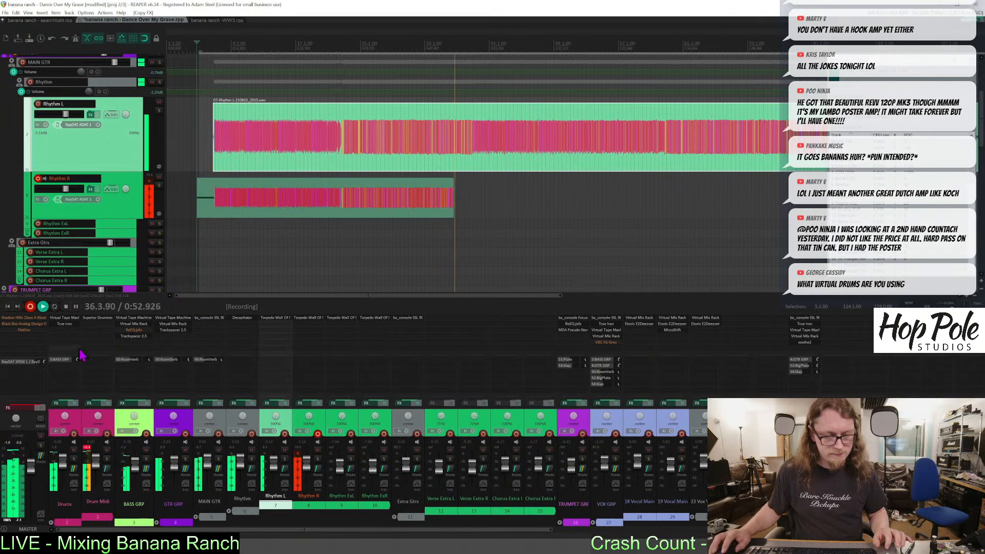
{"action": "left_click", "coordinate": [95, 320]}
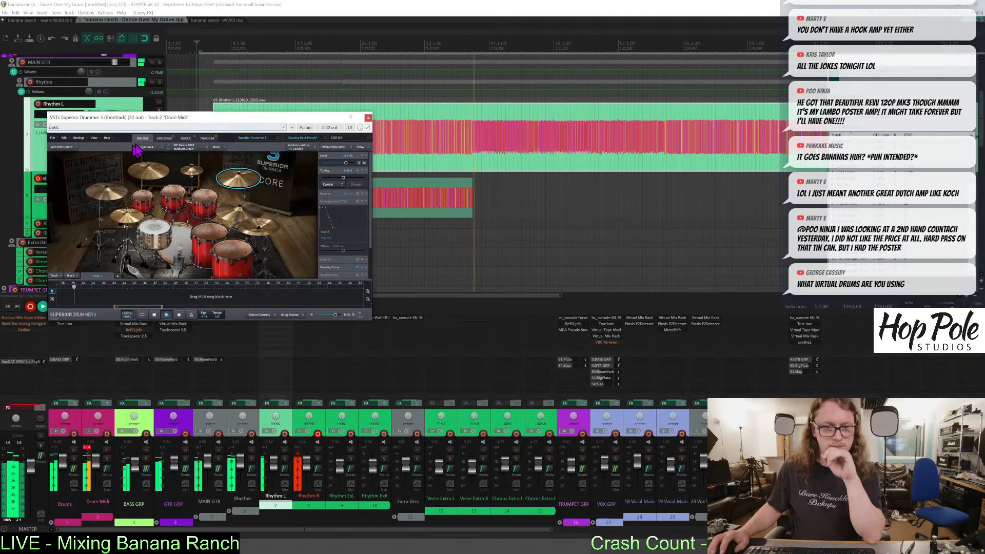
{"action": "left_click", "coordinate": [94, 137]}
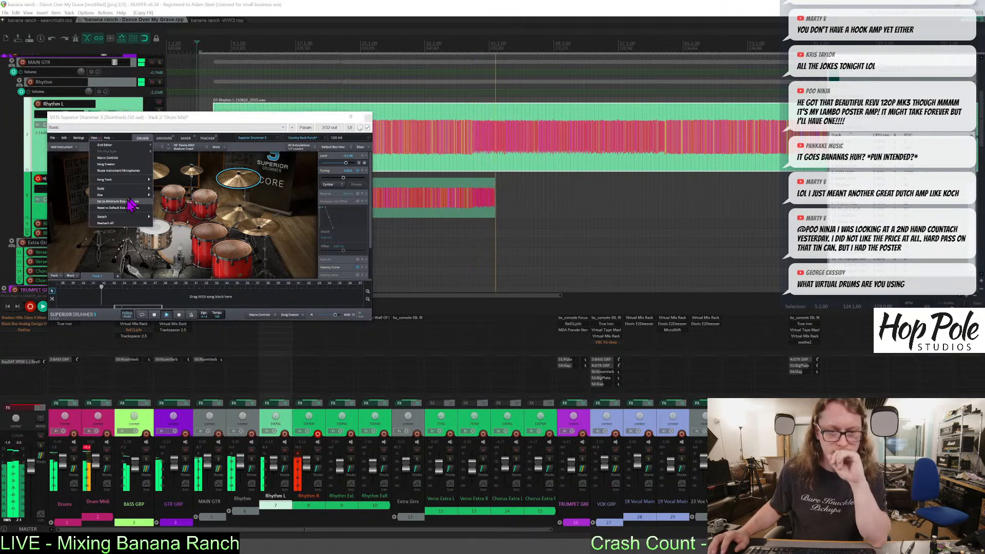
{"action": "left_click", "coordinate": [174, 210]}
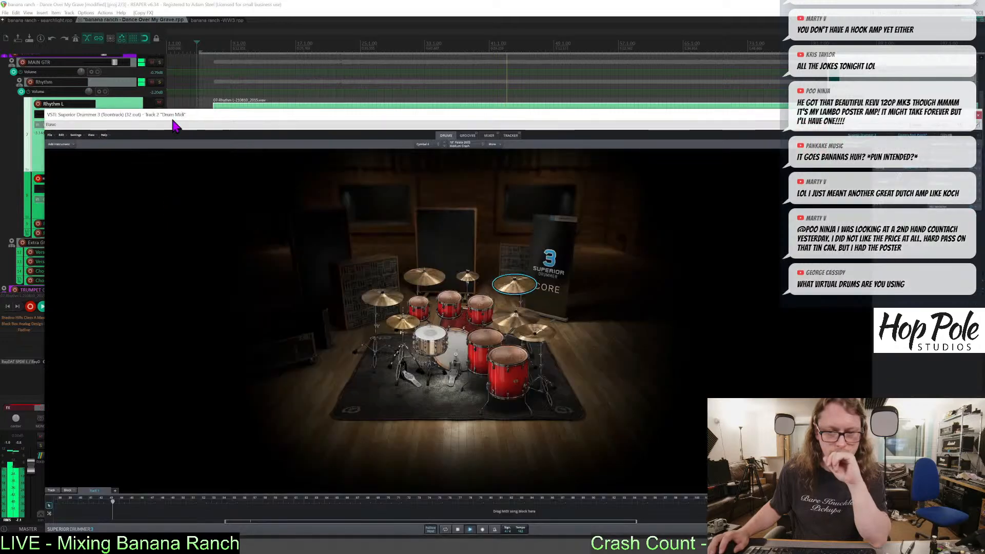
{"action": "left_click_drag", "start_coordinate": [182, 115], "coordinate": [148, 54]}
{"action": "left_click", "coordinate": [58, 74]}
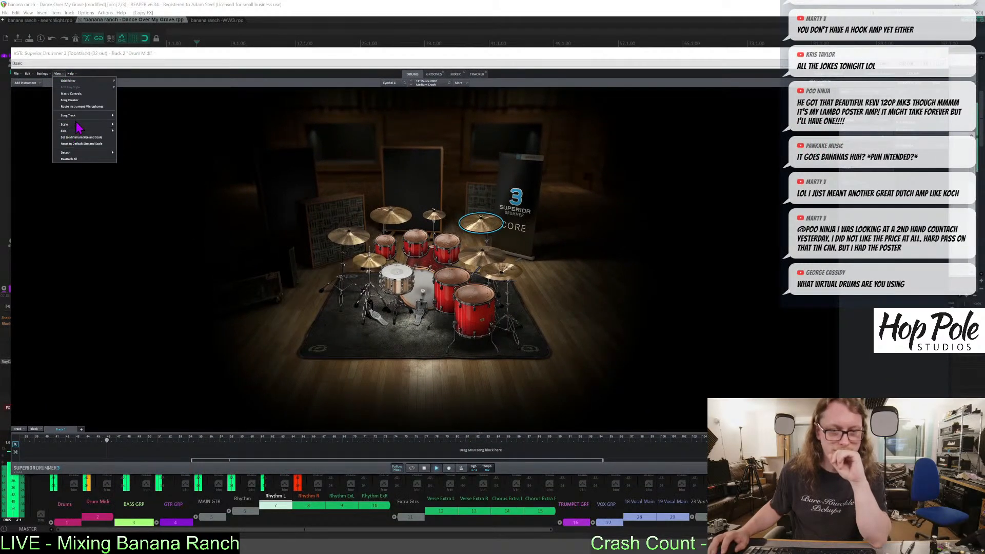
{"action": "left_click", "coordinate": [97, 137]}
{"action": "left_click", "coordinate": [58, 74]}
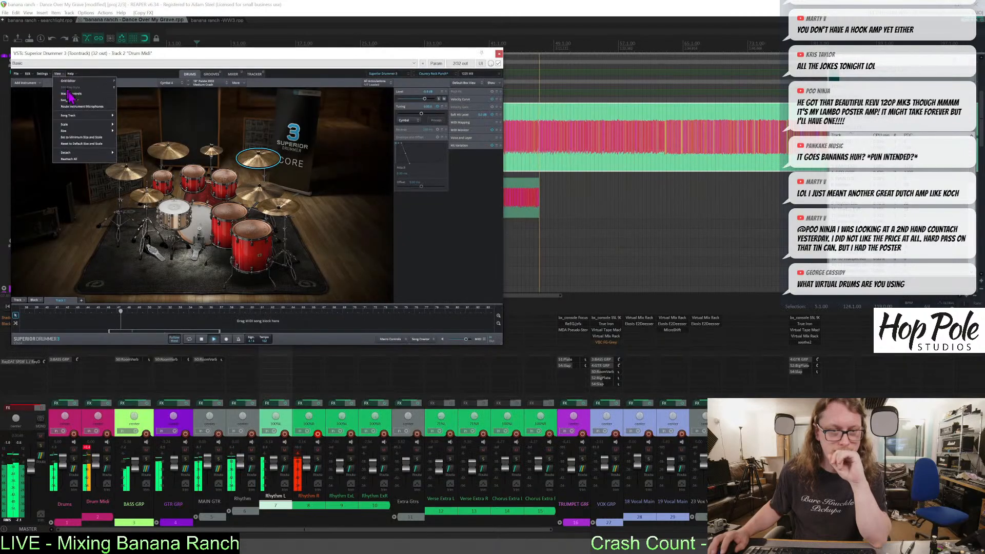
{"action": "left_click", "coordinate": [129, 150]}
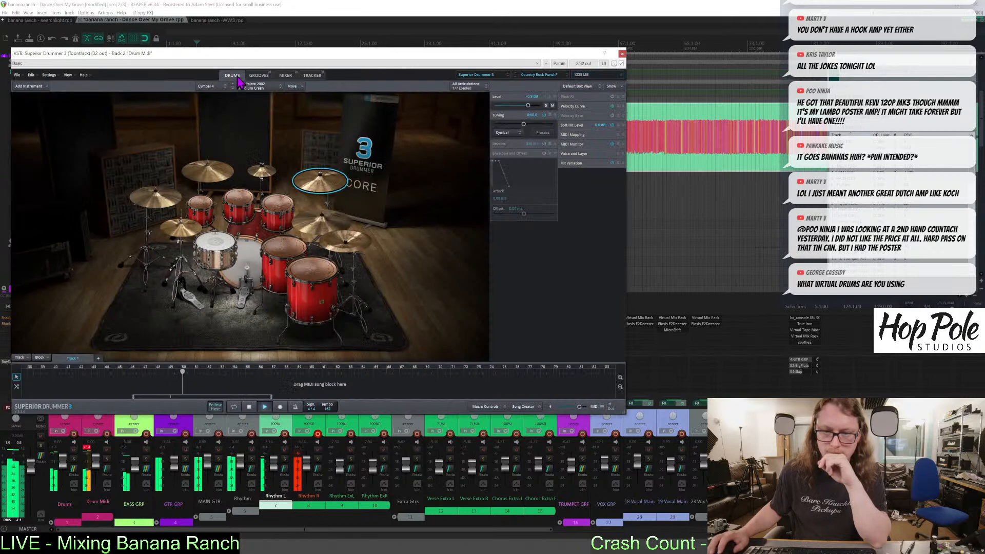
{"action": "left_click_drag", "start_coordinate": [228, 61], "coordinate": [245, 74]}
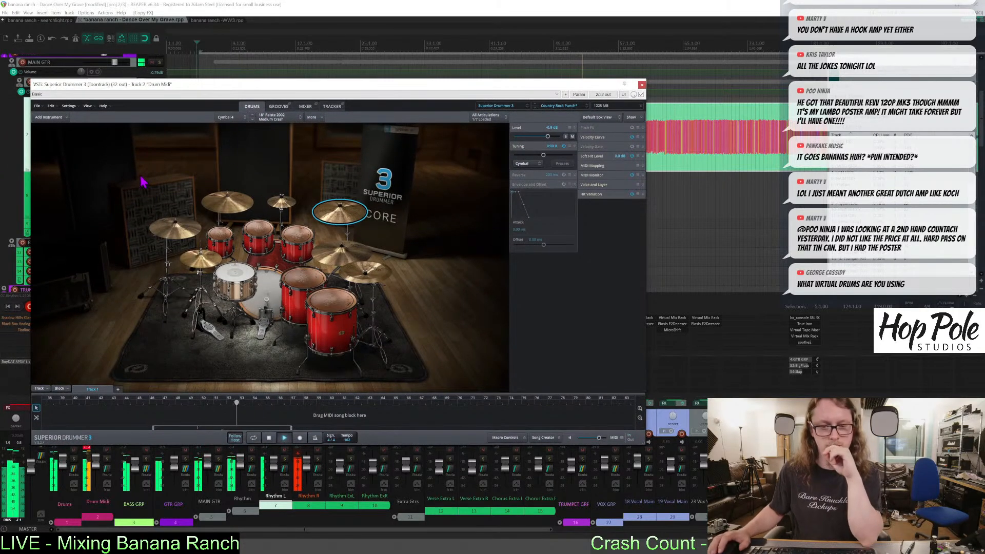
Inspect the snare and kick drum chosen in the Superior Drummer kit, and close the plugin window.
{"action": "right_click", "coordinate": [233, 280]}
{"action": "left_click", "coordinate": [123, 165]}
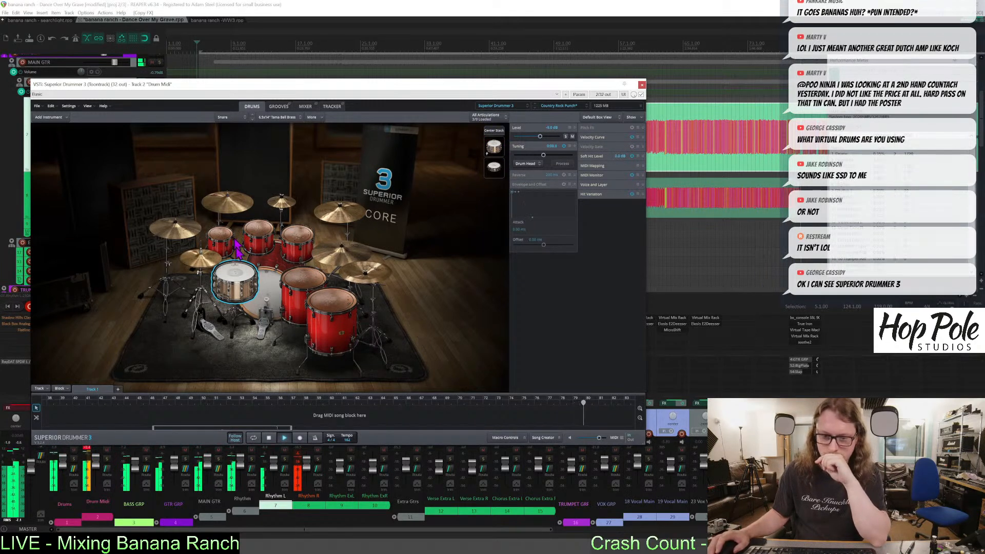
{"action": "right_click", "coordinate": [276, 293]}
{"action": "left_click", "coordinate": [447, 222]}
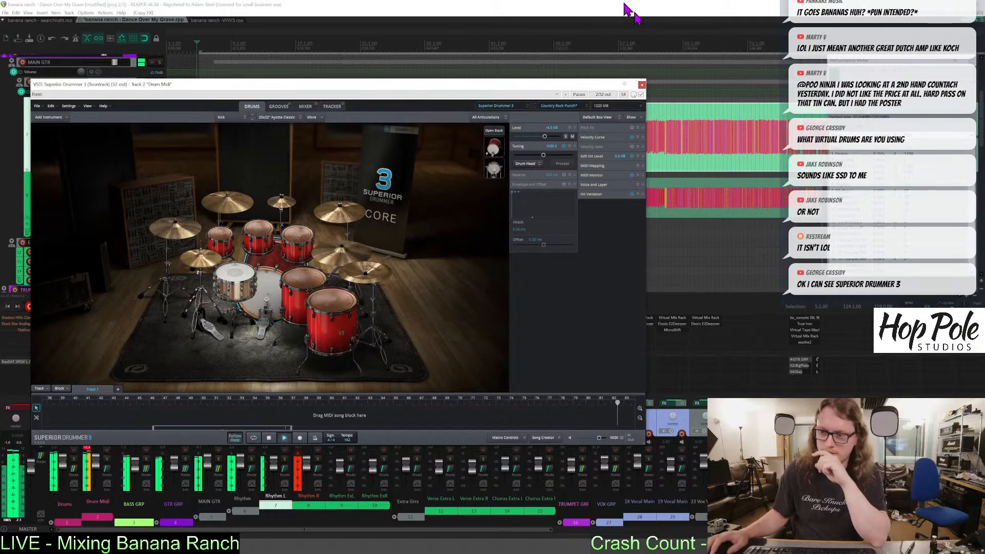
{"action": "left_click", "coordinate": [642, 86]}
Split the Rhythm L take after the last chord before the break and trim the silence up to the final section.
{"action": "scroll", "coordinate": [628, 175], "scroll_direction": "down", "scroll_amount": 5}
{"action": "scroll", "coordinate": [493, 194], "scroll_direction": "up", "scroll_amount": 4}
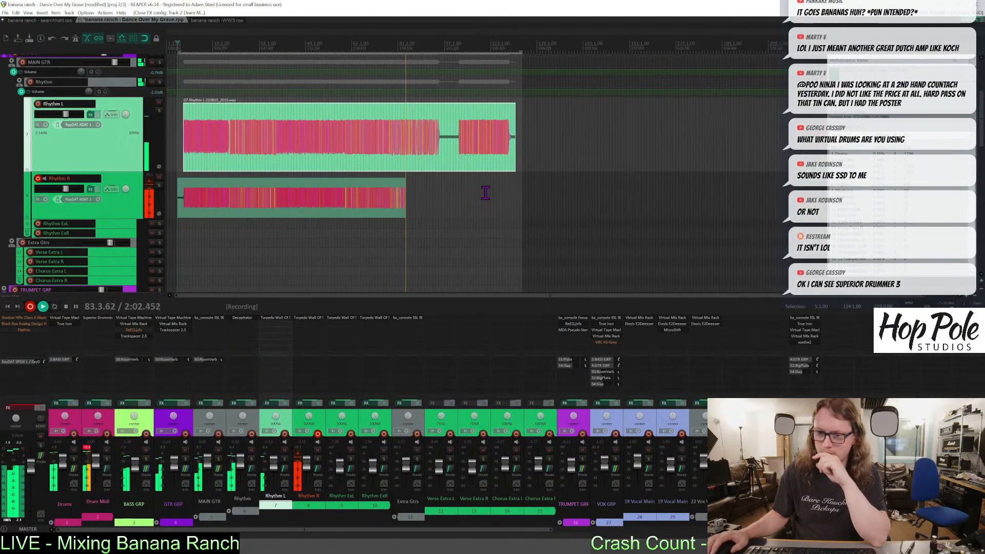
{"action": "left_click_drag", "start_coordinate": [615, 296], "coordinate": [715, 295]}
{"action": "scroll", "coordinate": [461, 138], "scroll_direction": "up", "scroll_amount": 6}
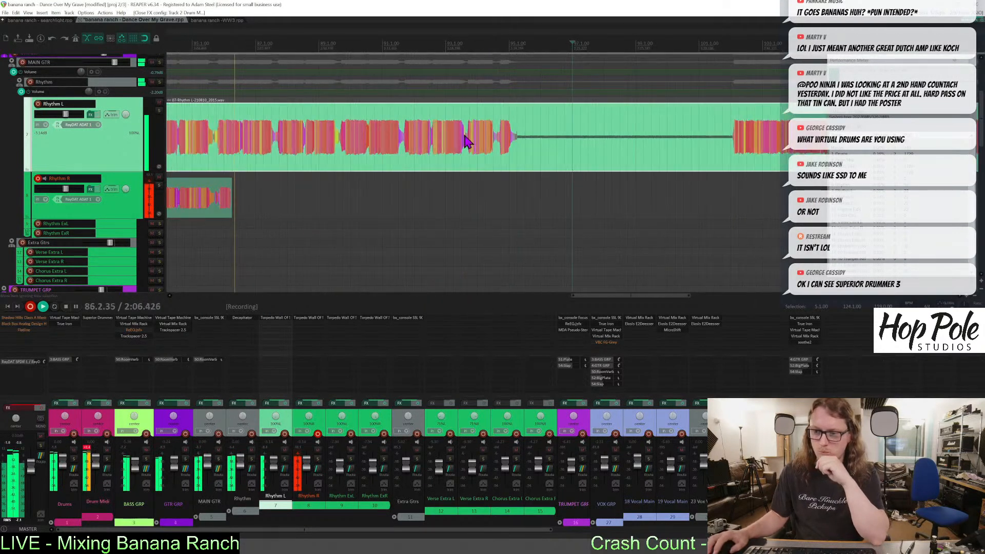
{"action": "left_click", "coordinate": [524, 142]}
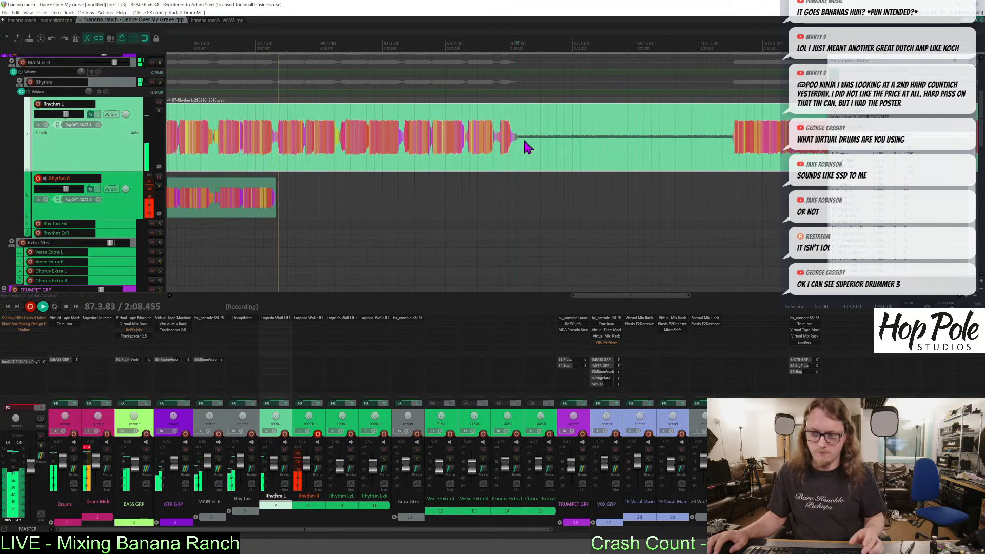
{"action": "key", "text": "s"}
{"action": "left_click_drag", "start_coordinate": [526, 143], "coordinate": [733, 143]}
{"action": "scroll", "coordinate": [718, 149], "scroll_direction": "down", "scroll_amount": 4}
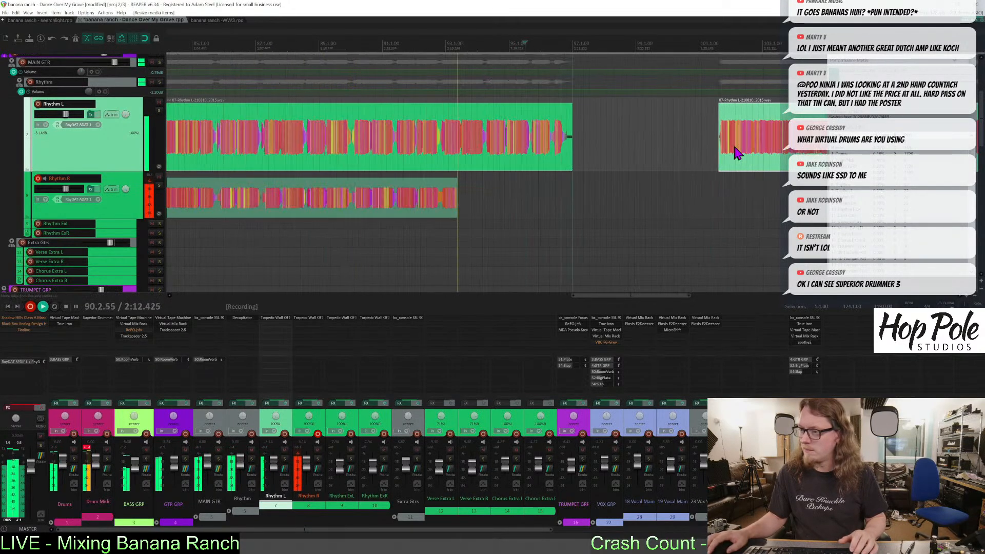
{"action": "scroll", "coordinate": [718, 149], "scroll_direction": "down", "scroll_amount": 2}
{"action": "scroll", "coordinate": [406, 148], "scroll_direction": "down", "scroll_amount": 3}
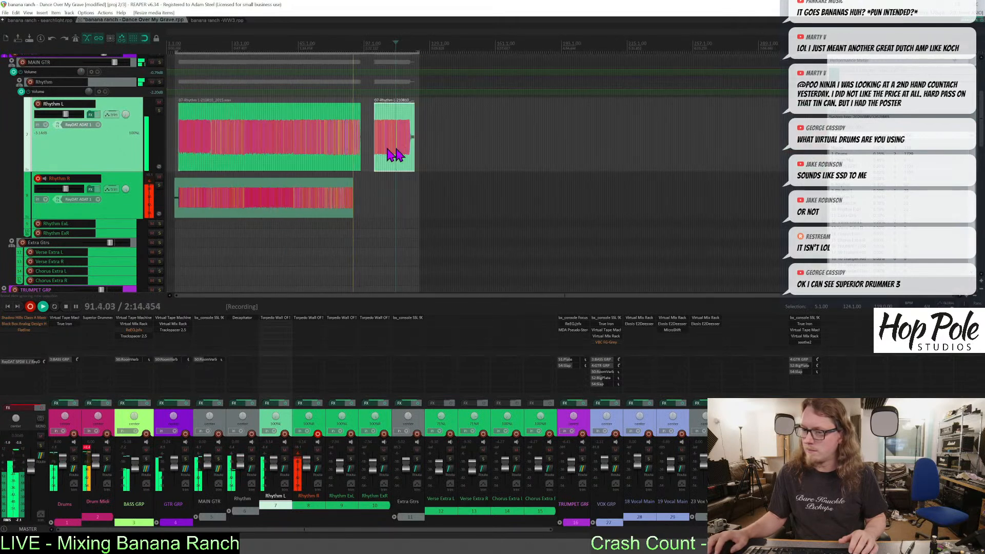
Trim the end of the final Rhythm L section and add a short fade-out over its ringing tail.
{"action": "scroll", "coordinate": [446, 150], "scroll_direction": "up", "scroll_amount": 4}
{"action": "left_click_drag", "start_coordinate": [600, 142], "coordinate": [592, 142]}
{"action": "left_click_drag", "start_coordinate": [591, 105], "coordinate": [585, 116]}
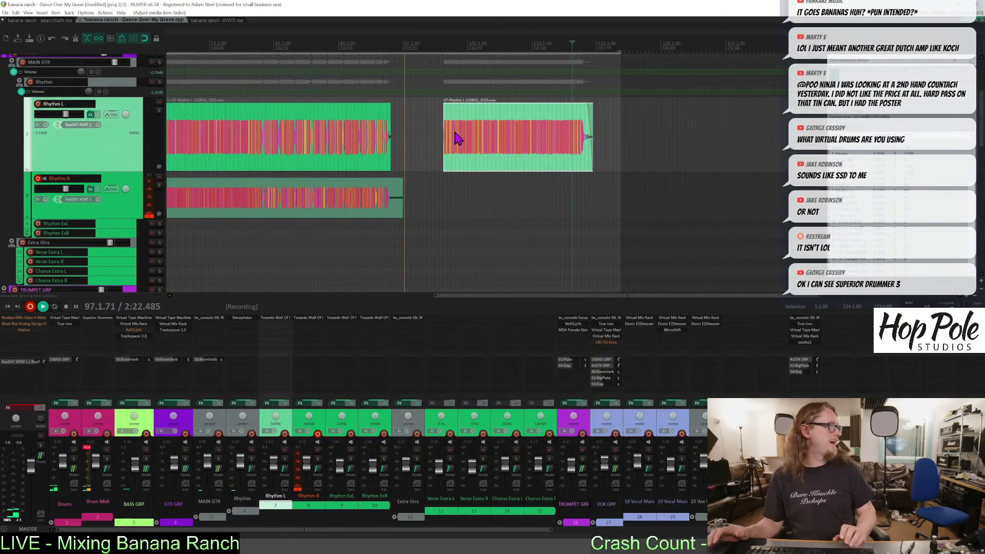
{"action": "scroll", "coordinate": [458, 138], "scroll_direction": "up", "scroll_amount": 5}
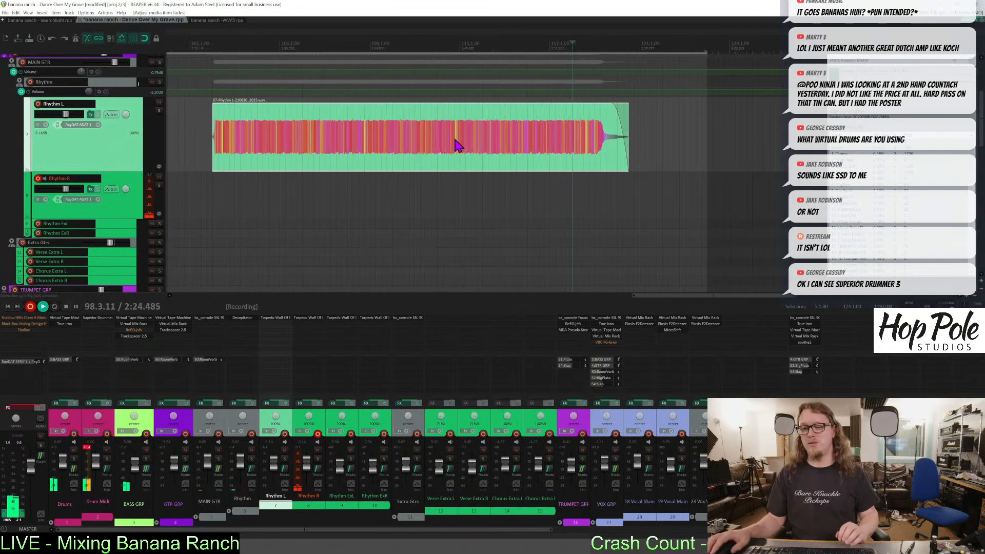
{"action": "scroll", "coordinate": [455, 143], "scroll_direction": "down", "scroll_amount": 3}
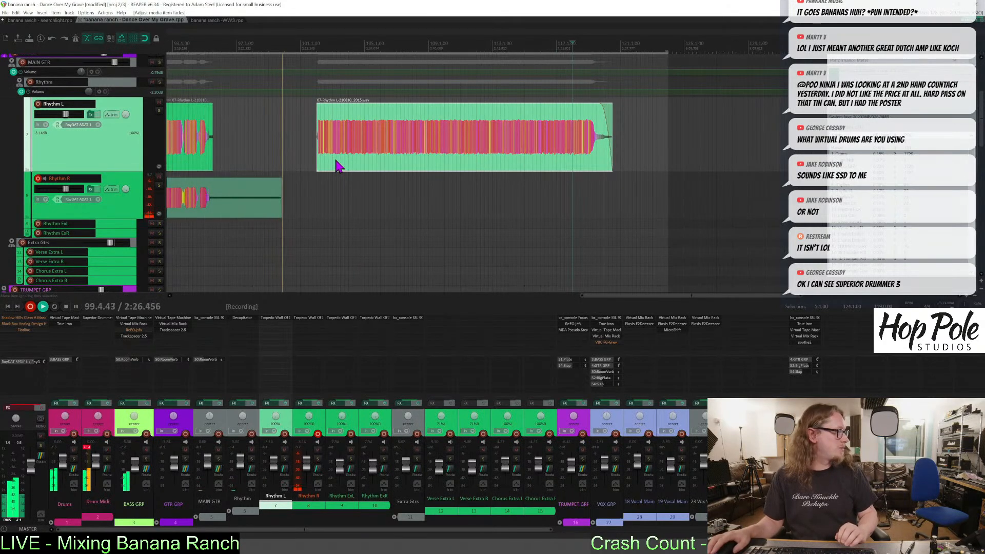
Keep recording the Rhythm R reamp through to the song's final chord, and stop the recording.
{"action": "scroll", "coordinate": [315, 195], "scroll_direction": "up", "scroll_amount": 2}
{"action": "scroll", "coordinate": [315, 195], "scroll_direction": "down", "scroll_amount": 2}
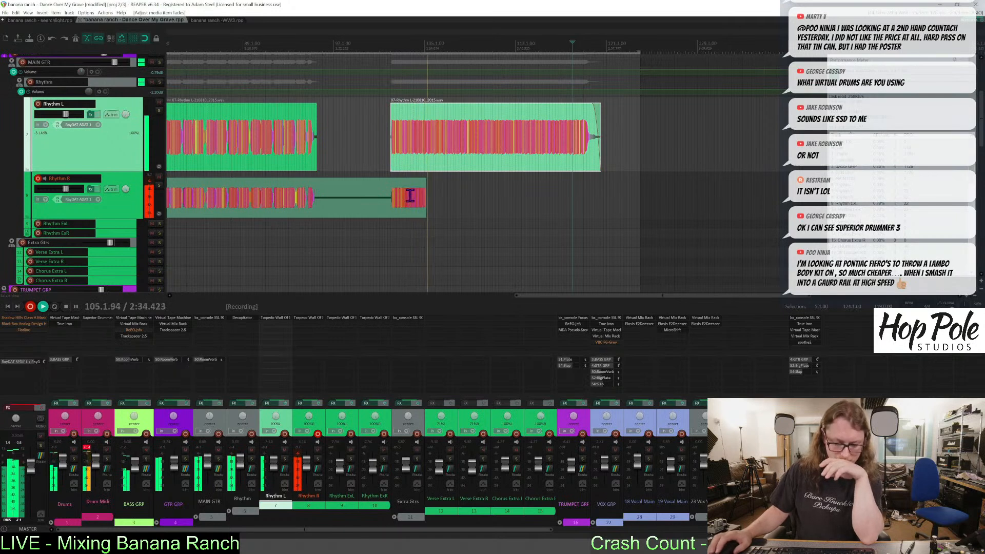
{"action": "scroll", "coordinate": [506, 188], "scroll_direction": "down", "scroll_amount": 3}
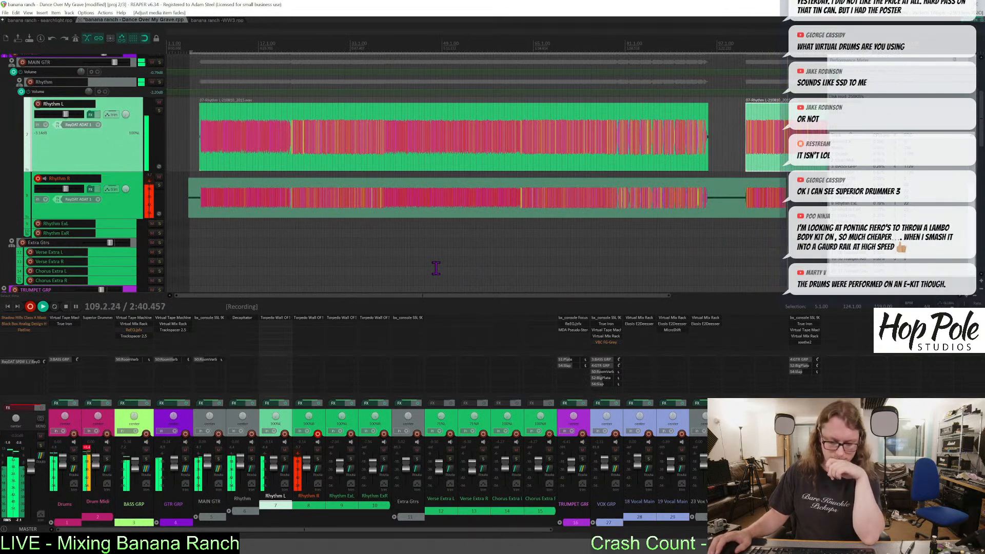
{"action": "scroll", "coordinate": [536, 259], "scroll_direction": "up", "scroll_amount": 3}
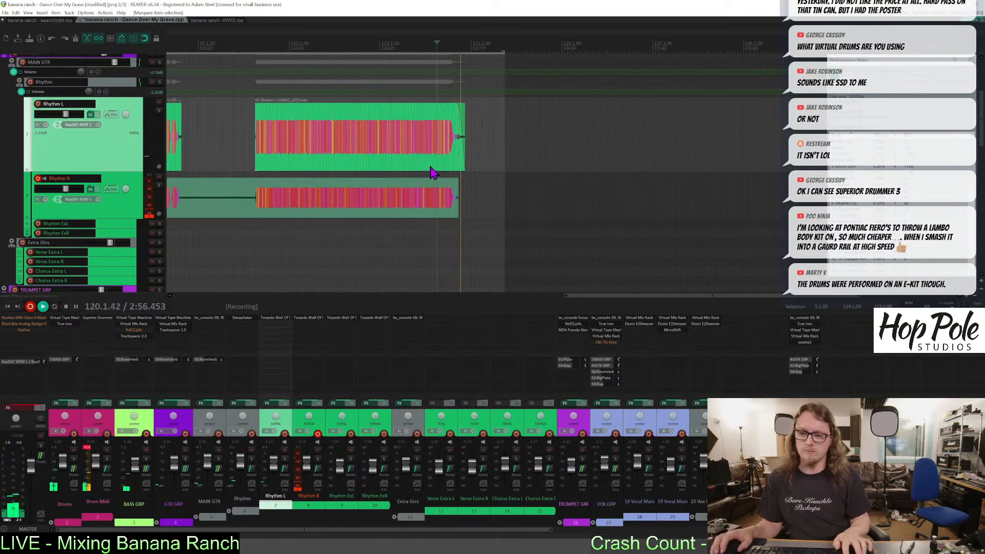
{"action": "key", "text": "space"}
Trim the end of the Rhythm R take and add a short fade-out over its ringing tail.
{"action": "left_click", "coordinate": [460, 200]}
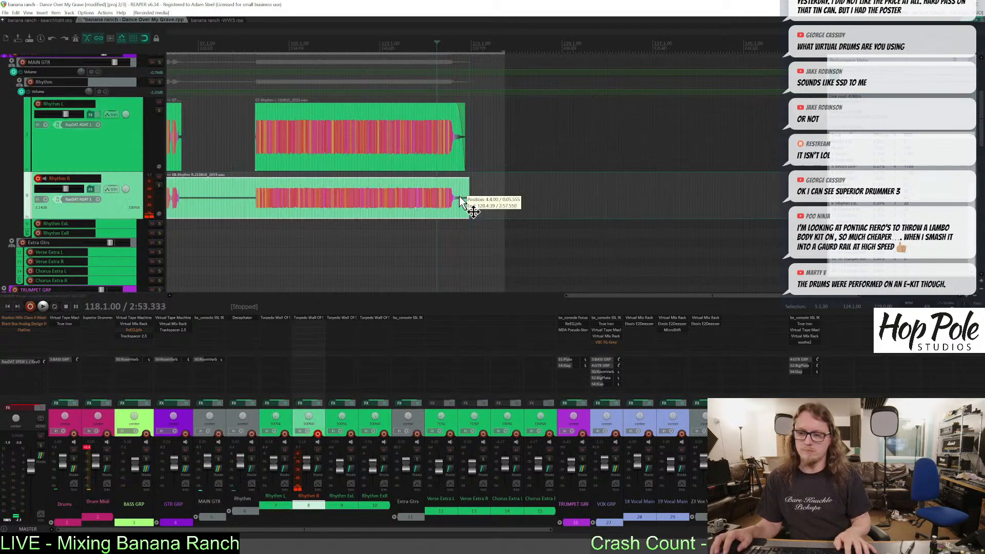
{"action": "scroll", "coordinate": [508, 210], "scroll_direction": "up", "scroll_amount": 3}
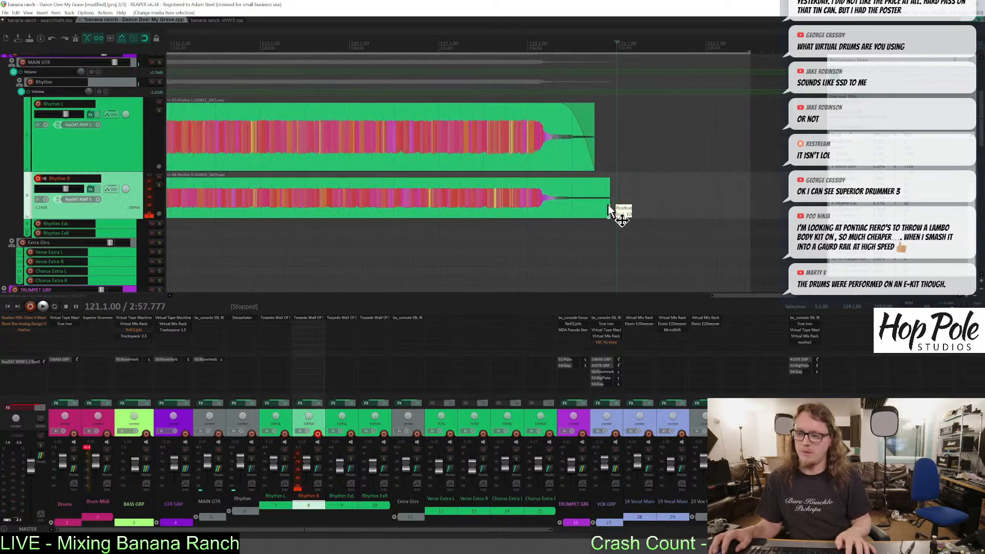
{"action": "left_click_drag", "start_coordinate": [610, 205], "coordinate": [556, 180]}
{"action": "scroll", "coordinate": [452, 174], "scroll_direction": "down", "scroll_amount": 4}
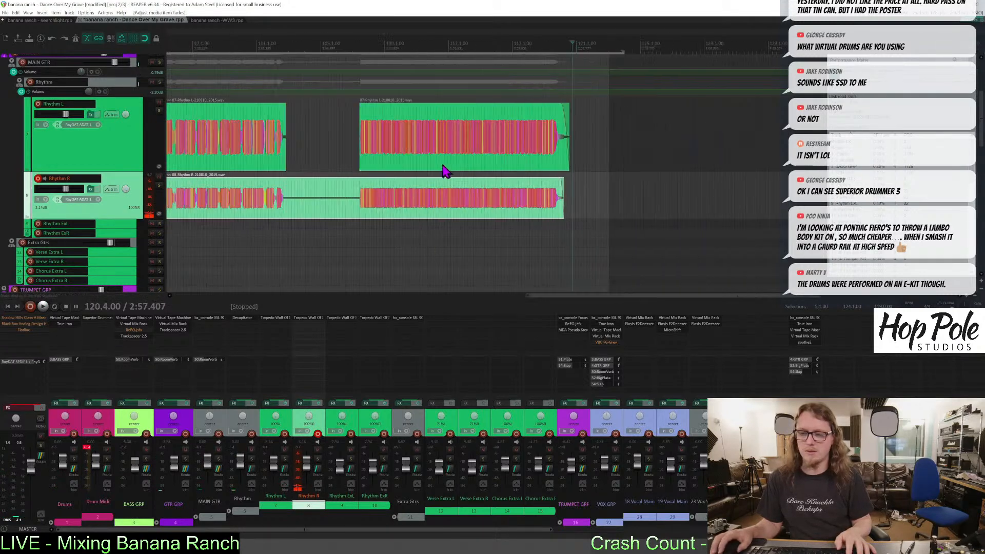
Split the Rhythm R take after the last chord before the break and trim the silence up to the final section.
{"action": "left_click", "coordinate": [372, 203]}
{"action": "scroll", "coordinate": [546, 219], "scroll_direction": "up", "scroll_amount": 3}
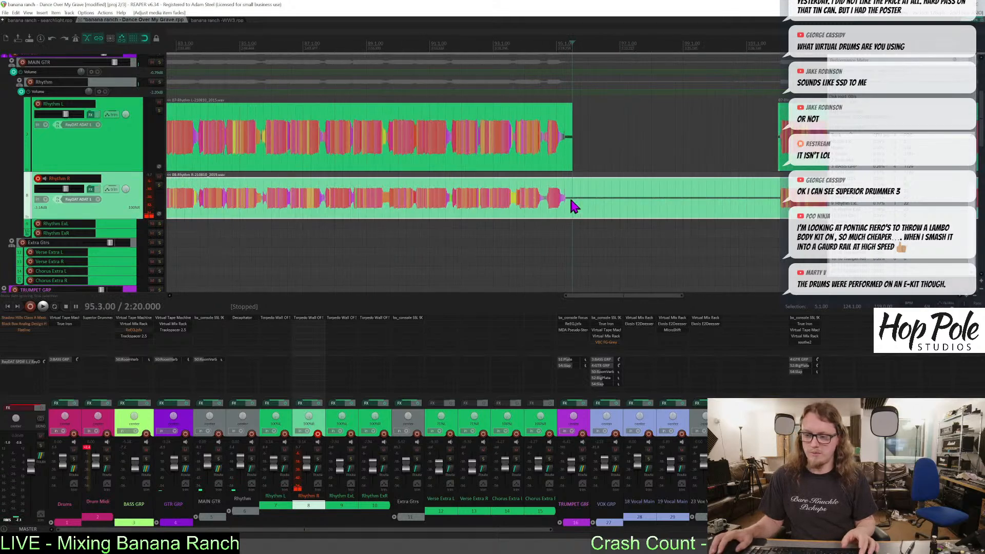
{"action": "key", "text": "s"}
{"action": "left_click_drag", "start_coordinate": [573, 200], "coordinate": [779, 206]}
{"action": "scroll", "coordinate": [587, 173], "scroll_direction": "down", "scroll_amount": 3}
Trim the silence before the first chord of the Rhythm R take and save the project.
{"action": "scroll", "coordinate": [588, 173], "scroll_direction": "down", "scroll_amount": 3}
{"action": "left_click", "coordinate": [193, 195]}
{"action": "scroll", "coordinate": [242, 187], "scroll_direction": "up", "scroll_amount": 4}
{"action": "left_click_drag", "start_coordinate": [256, 211], "coordinate": [301, 208]}
{"action": "key", "text": "ctrl+s"}
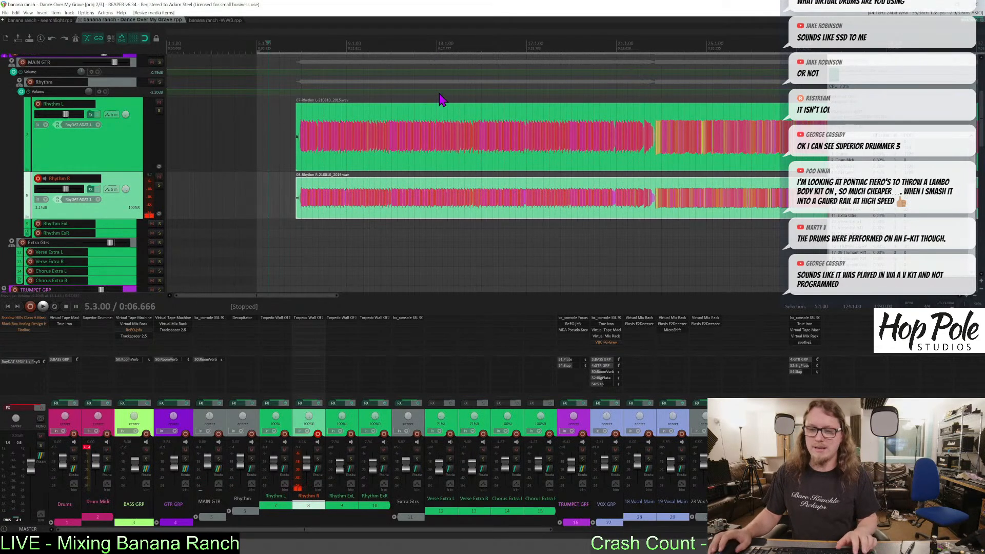
Disarm the Rhythm R track and arm Rhythm ExL for recording.
{"action": "mouse_move", "coordinate": [980, 103]}
{"action": "left_mouse_down"}
{"action": "mouse_move", "coordinate": [980, 95]}
{"action": "mouse_move", "coordinate": [977, 117]}
{"action": "mouse_move", "coordinate": [978, 107]}
{"action": "left_mouse_up"}
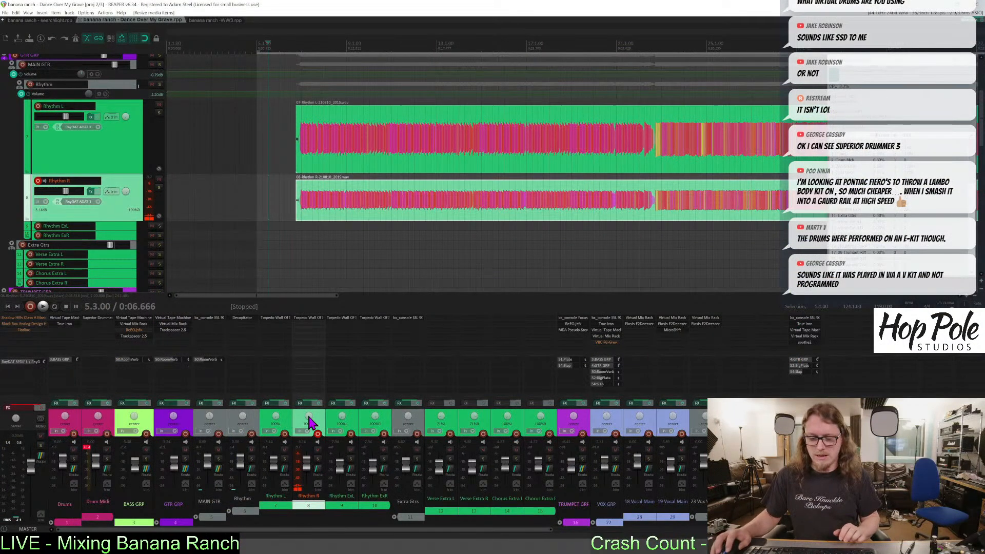
{"action": "left_click", "coordinate": [317, 434]}
{"action": "left_click", "coordinate": [350, 434]}
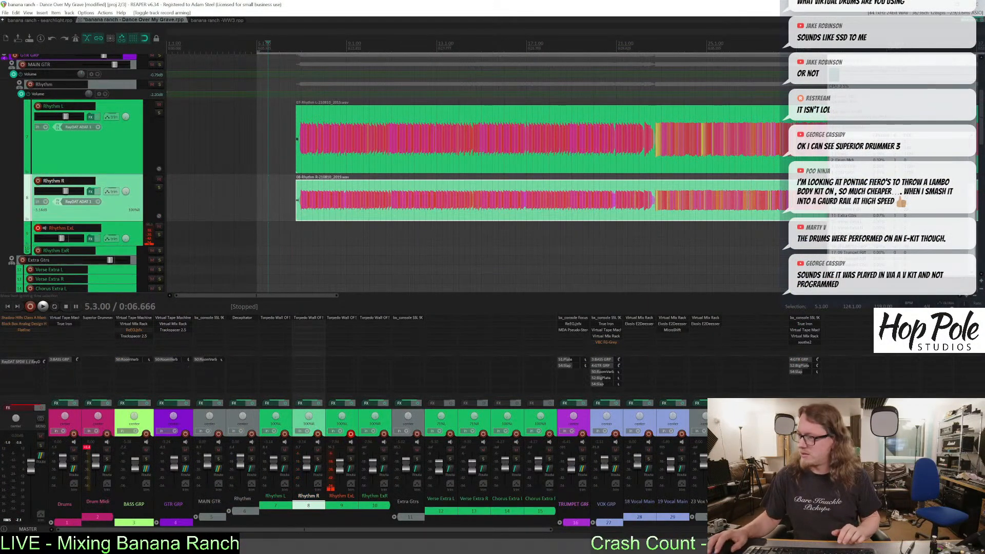
Place the edit cursor at 30.1.00, mute 08 Gtr Chorus Riff R_1 and unmute 01 Gtr Main L_1.
{"action": "left_click_drag", "start_coordinate": [981, 130], "coordinate": [981, 237]}
{"action": "scroll", "coordinate": [460, 242], "scroll_direction": "down", "scroll_amount": 4}
{"action": "left_click", "coordinate": [328, 81]}
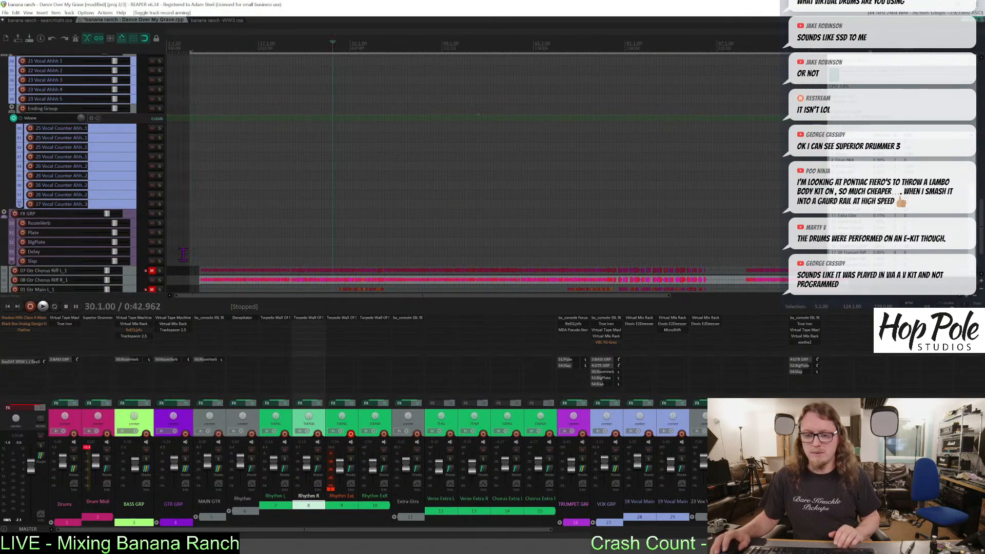
{"action": "left_click", "coordinate": [152, 290]}
{"action": "left_click", "coordinate": [151, 280]}
{"action": "left_click", "coordinate": [151, 289]}
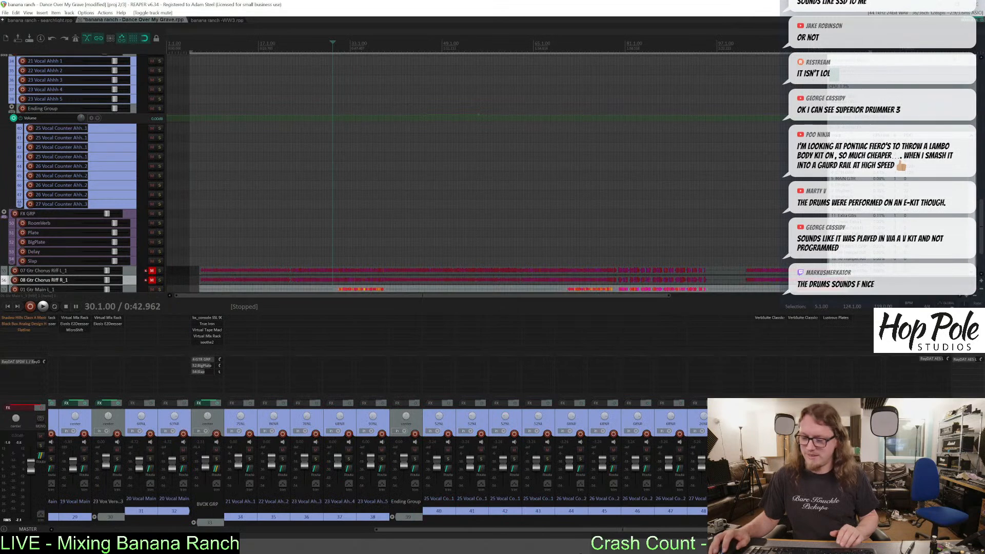
Replace the hardware outputs of 01 Gtr Main L_1 and 02 Gtr Main R_1 with copies of the 08 Gtr Chorus Riff R_1 output.
{"action": "left_click_drag", "start_coordinate": [500, 530], "coordinate": [607, 529]}
{"action": "left_click", "coordinate": [801, 361]}
{"action": "left_click", "coordinate": [801, 361], "text": "alt"}
{"action": "left_click", "coordinate": [832, 362], "text": "alt"}
{"action": "left_click", "coordinate": [831, 361], "text": "alt"}
{"action": "left_click_drag", "start_coordinate": [769, 360], "coordinate": [828, 363]}
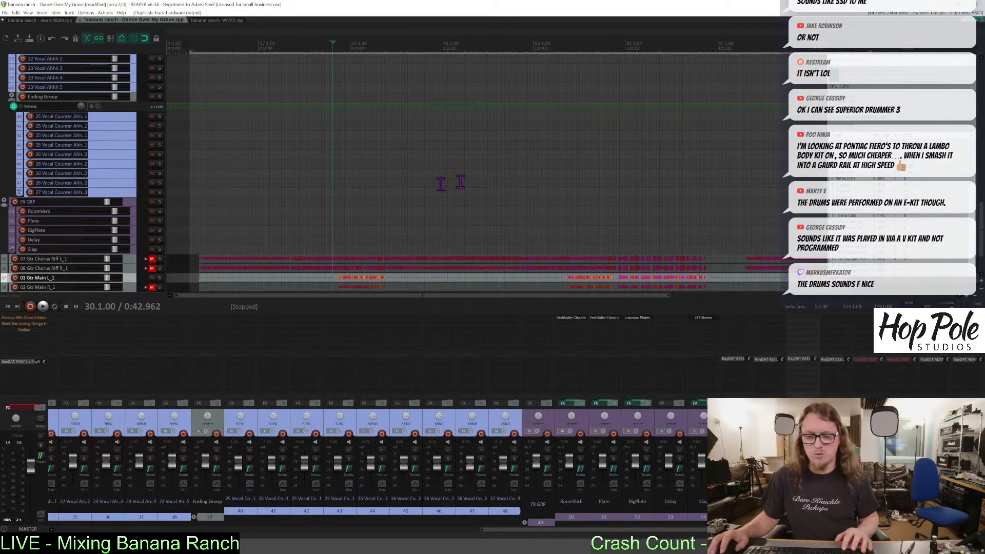
Play the song from 30.1.00, pan the Rhythm ExL track to the center and raise its volume slightly.
{"action": "left_click_drag", "start_coordinate": [982, 227], "coordinate": [981, 125]}
{"action": "key", "text": "space"}
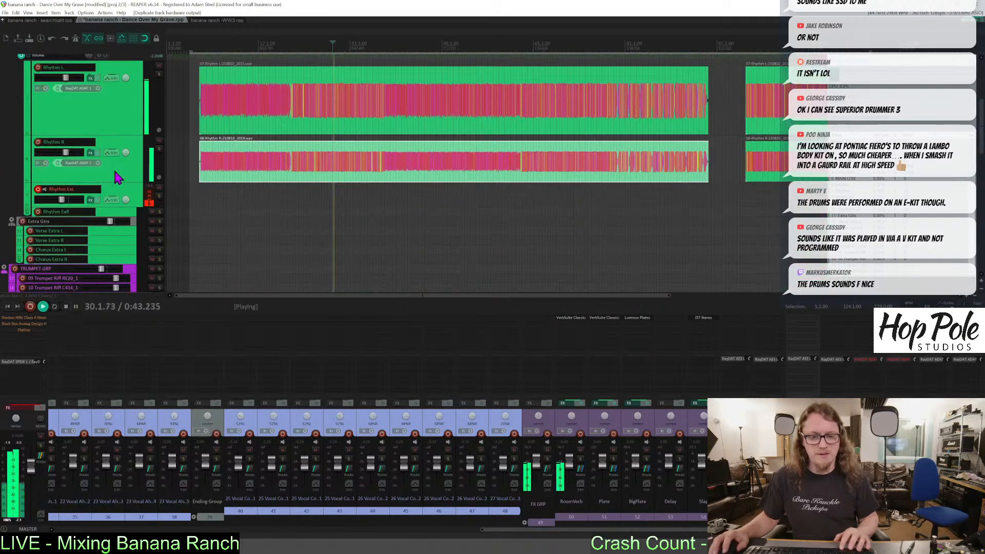
{"action": "double_click", "coordinate": [127, 201]}
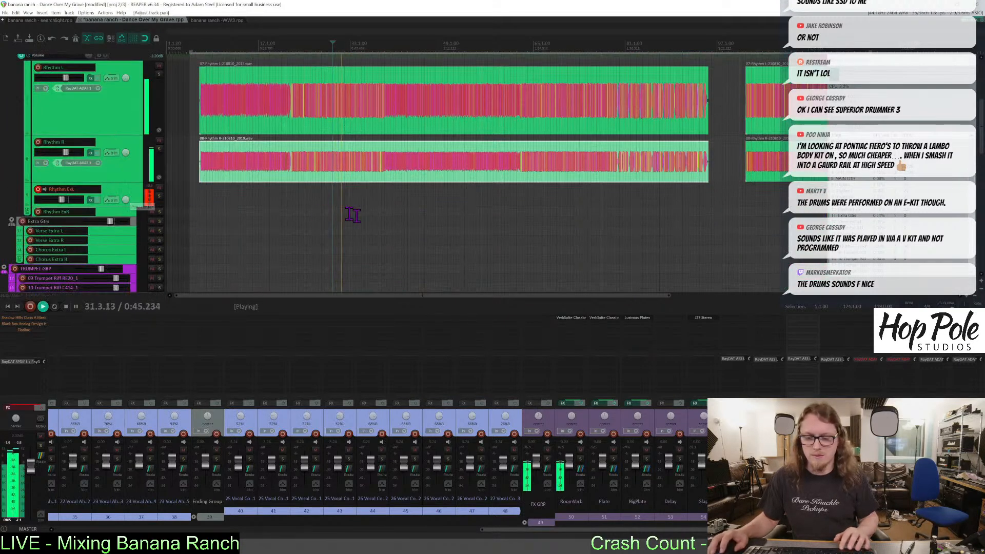
{"action": "left_click_drag", "start_coordinate": [525, 533], "coordinate": [225, 534]}
{"action": "left_click_drag", "start_coordinate": [224, 475], "coordinate": [228, 467]}
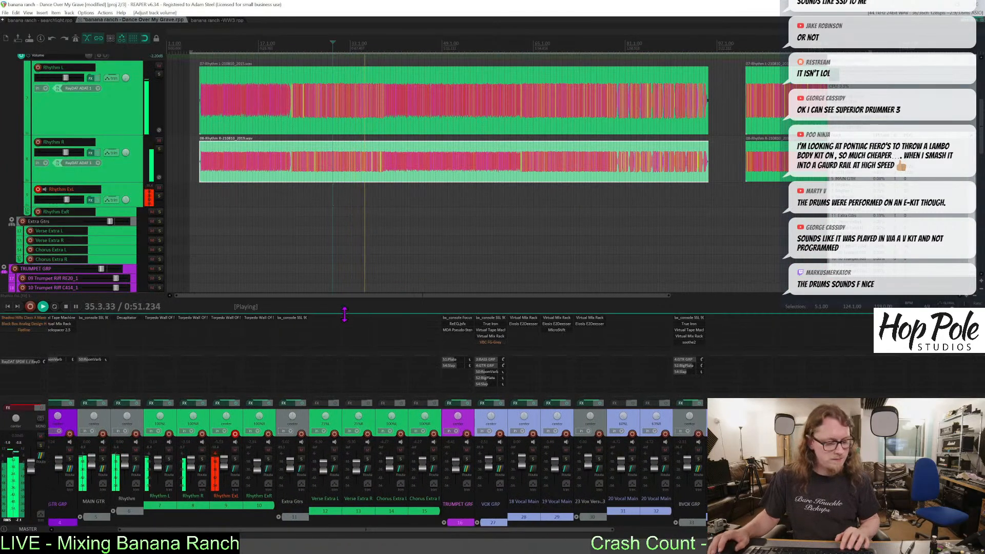
Set a time selection from 30.4.00 to 39.3.00 around the first 01 Gtr Main L_1 section and audition it.
{"action": "left_click_drag", "start_coordinate": [982, 117], "coordinate": [982, 239]}
{"action": "scroll", "coordinate": [446, 255], "scroll_direction": "up", "scroll_amount": 3}
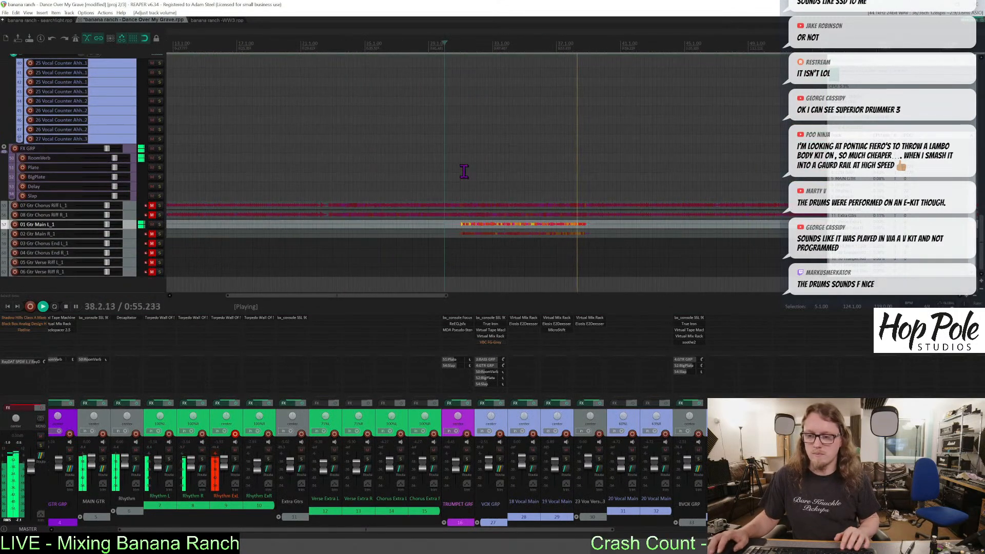
{"action": "key", "text": "space"}
{"action": "left_click_drag", "start_coordinate": [457, 173], "coordinate": [596, 174]}
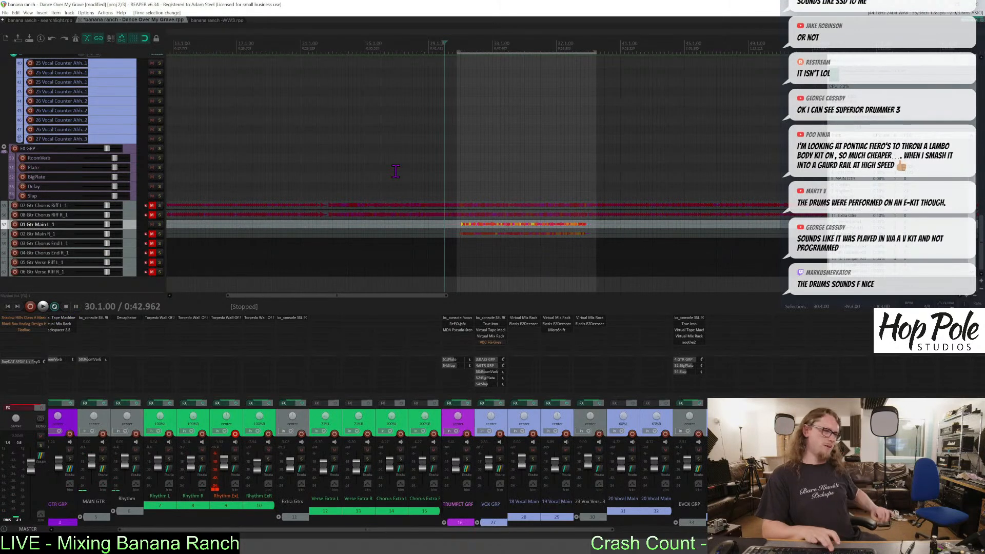
{"action": "key", "text": "space"}
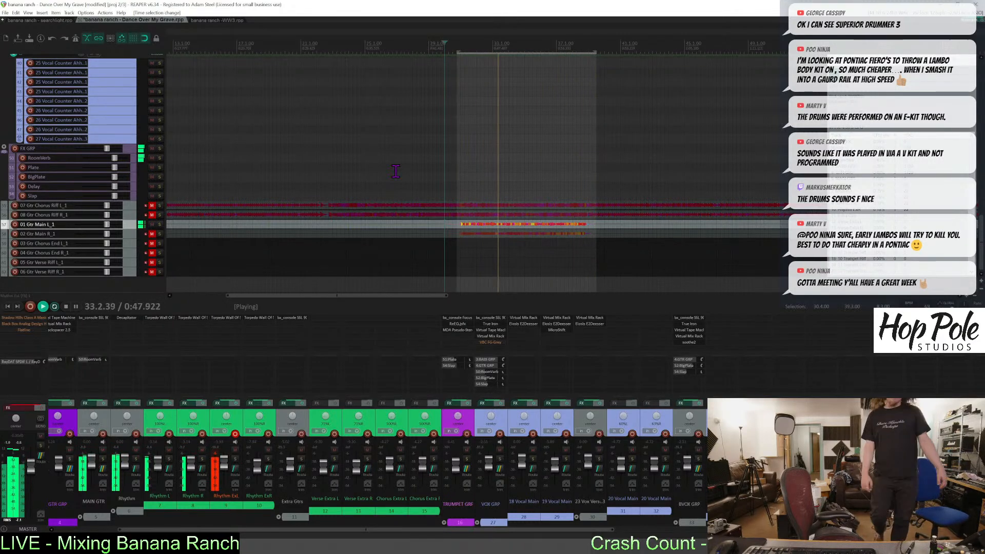
{"action": "key", "text": "space"}
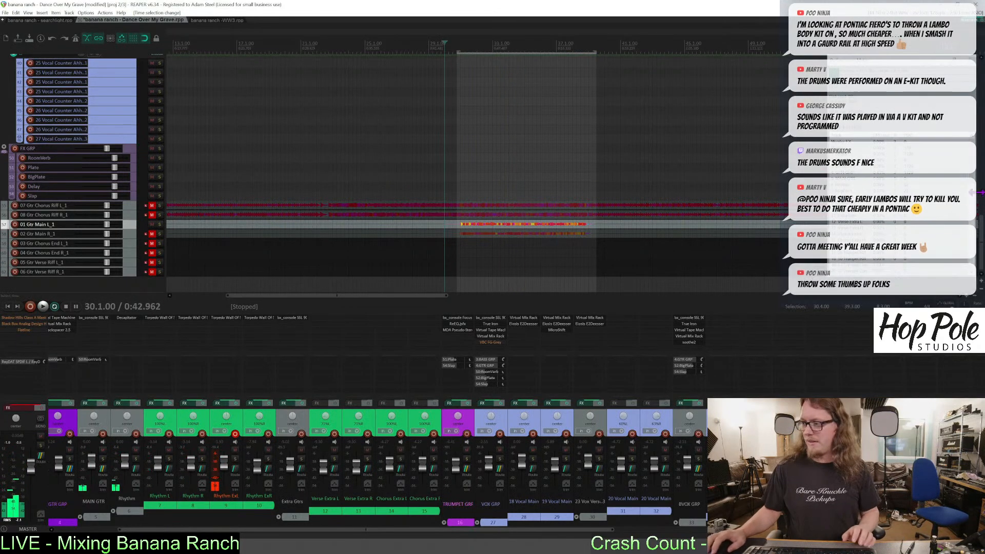
Select the Rhythm ExR track, make it taller to show its controls, and turn off repeat playback.
{"action": "left_click_drag", "start_coordinate": [982, 224], "coordinate": [978, 105]}
{"action": "left_click", "coordinate": [114, 232]}
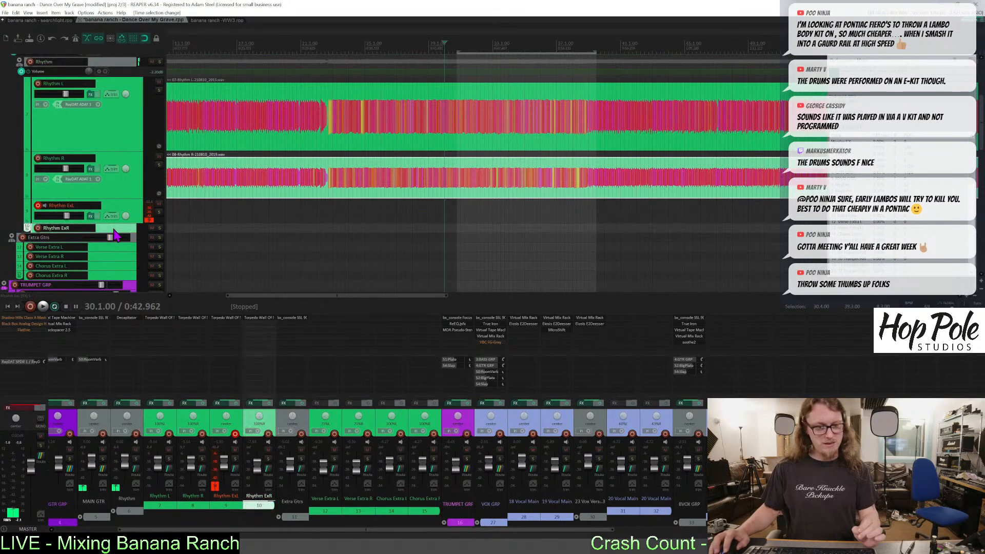
{"action": "left_click_drag", "start_coordinate": [117, 234], "coordinate": [119, 255]}
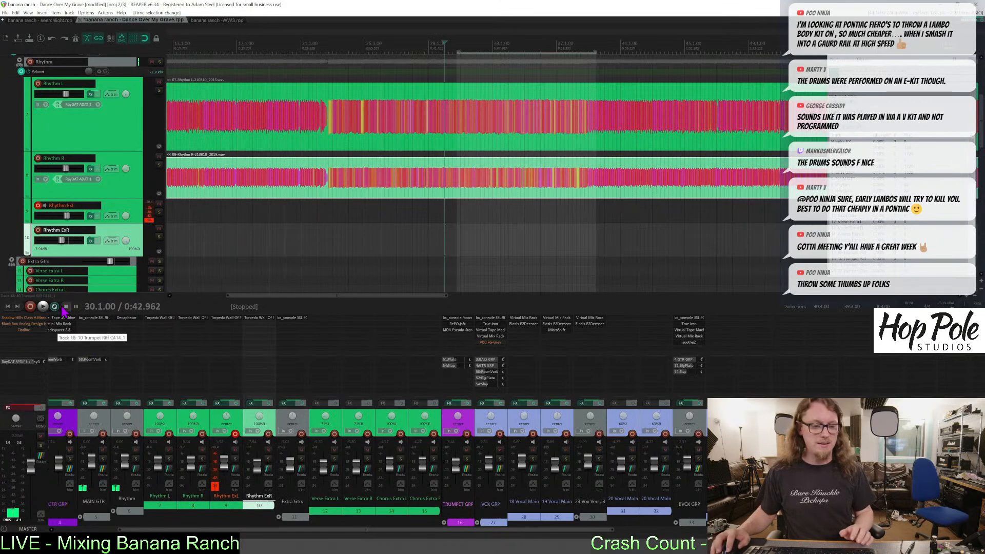
Record the first 01 Gtr Main L_1 section onto Rhythm ExL from 30.1.00, stopping after the section ends.
{"action": "left_click_drag", "start_coordinate": [980, 138], "coordinate": [980, 272]}
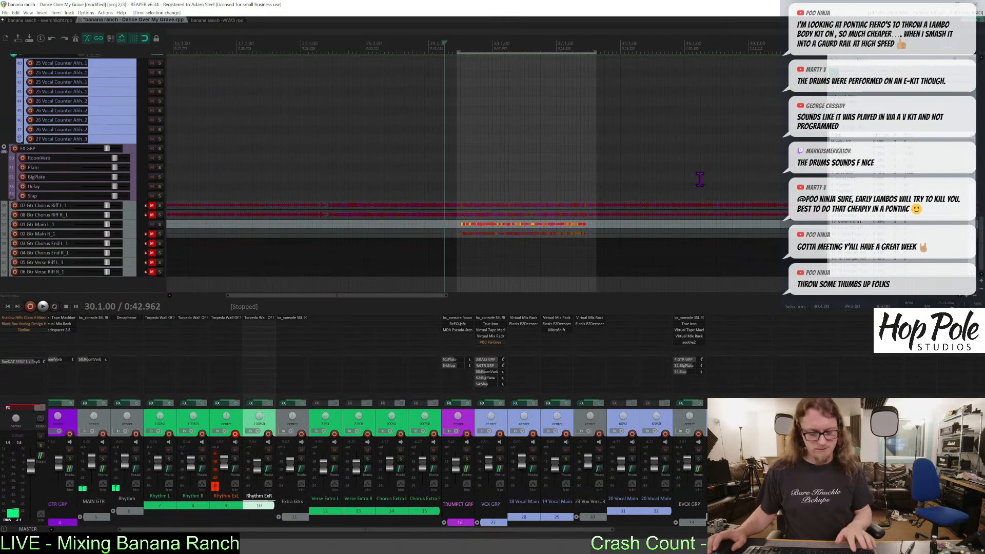
{"action": "key", "text": "ctrl+r"}
{"action": "scroll", "coordinate": [641, 175], "scroll_direction": "down", "scroll_amount": 4}
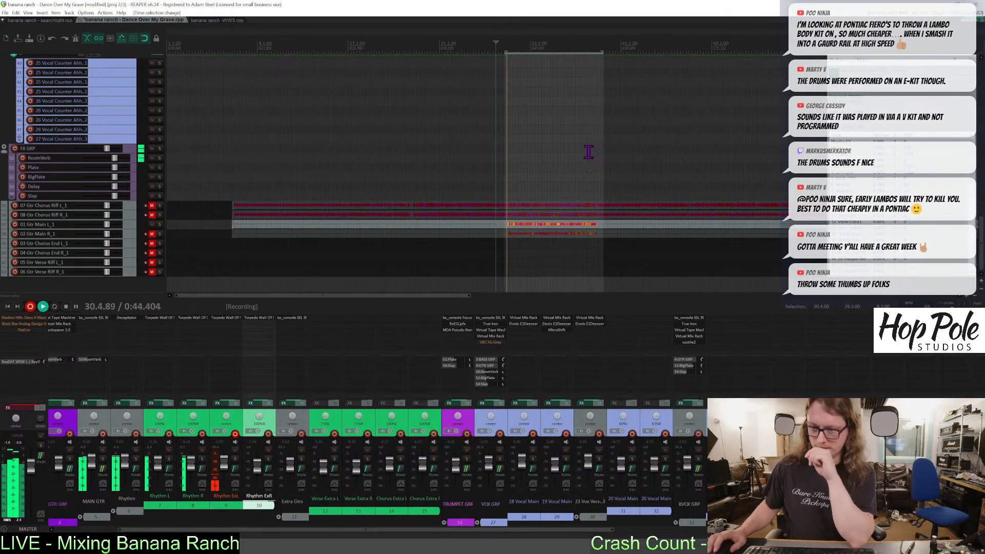
{"action": "scroll", "coordinate": [580, 169], "scroll_direction": "up", "scroll_amount": 2}
{"action": "left_click_drag", "start_coordinate": [409, 296], "coordinate": [479, 297]}
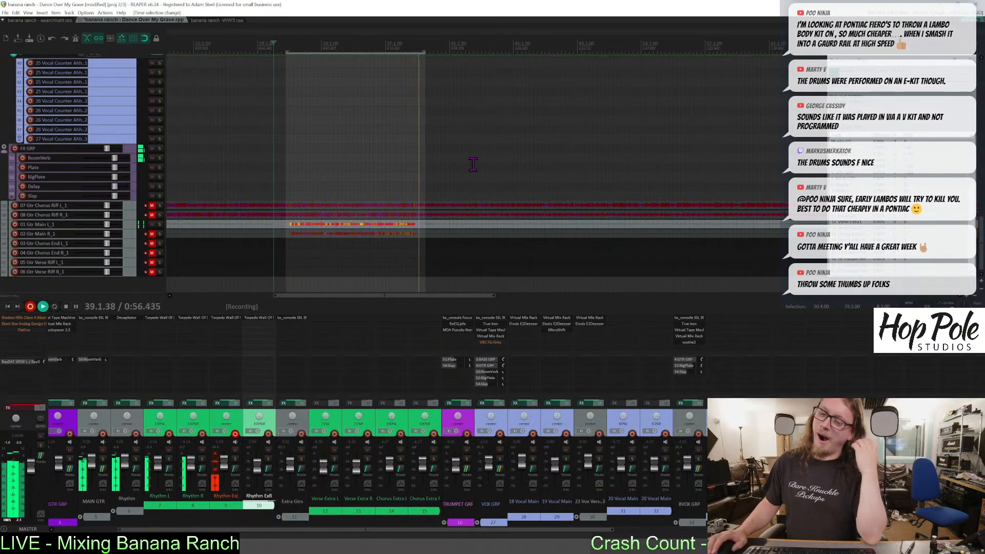
{"action": "scroll", "coordinate": [476, 163], "scroll_direction": "down", "scroll_amount": 3}
{"action": "key", "text": "space"}
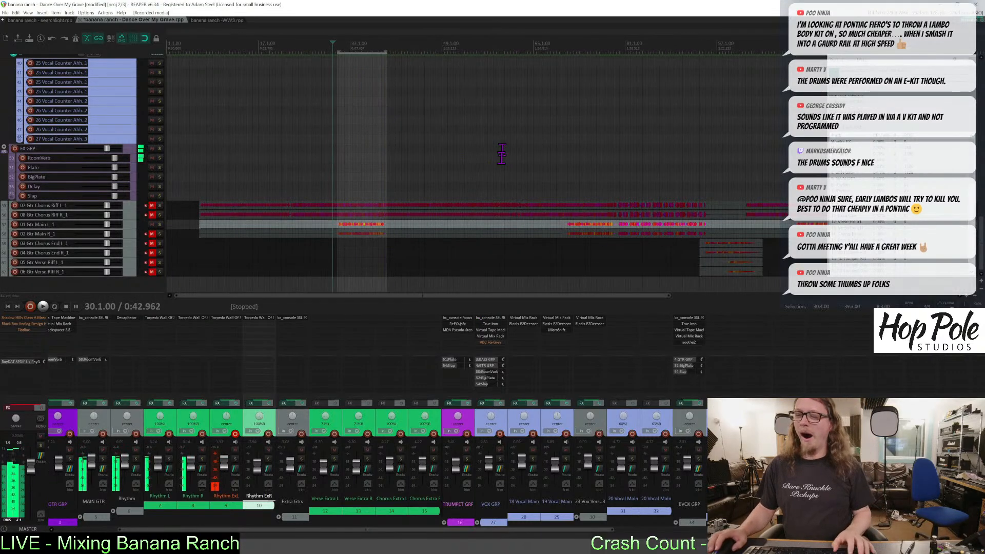
Record the second 01 Gtr Main L_1 section onto Rhythm ExL from 70.1.00, stopping after the last chord before the break.
{"action": "left_click", "coordinate": [573, 42]}
{"action": "scroll", "coordinate": [573, 42], "scroll_direction": "up", "scroll_amount": 1}
{"action": "left_click", "coordinate": [539, 51]}
{"action": "key", "text": "ctrl+r"}
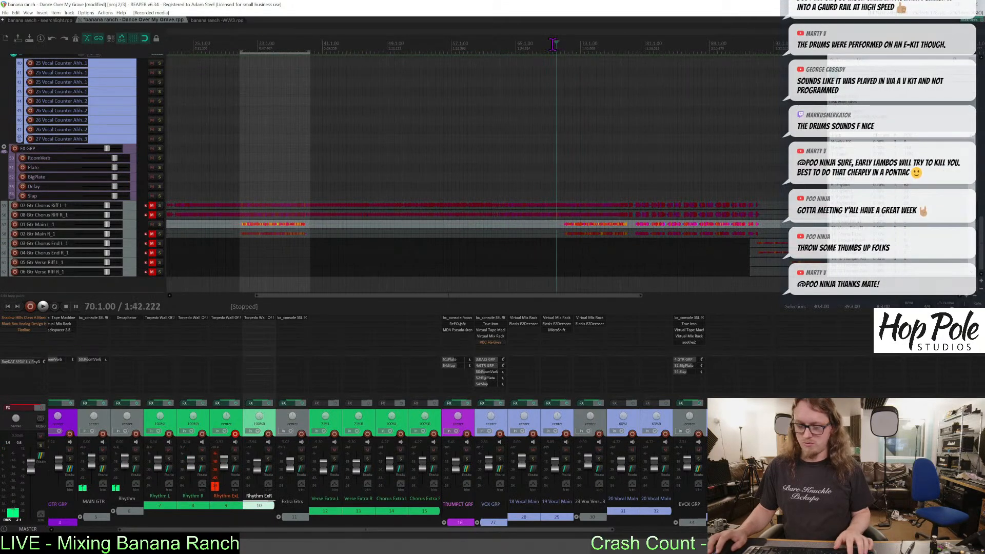
{"action": "left_click_drag", "start_coordinate": [592, 303], "coordinate": [714, 297]}
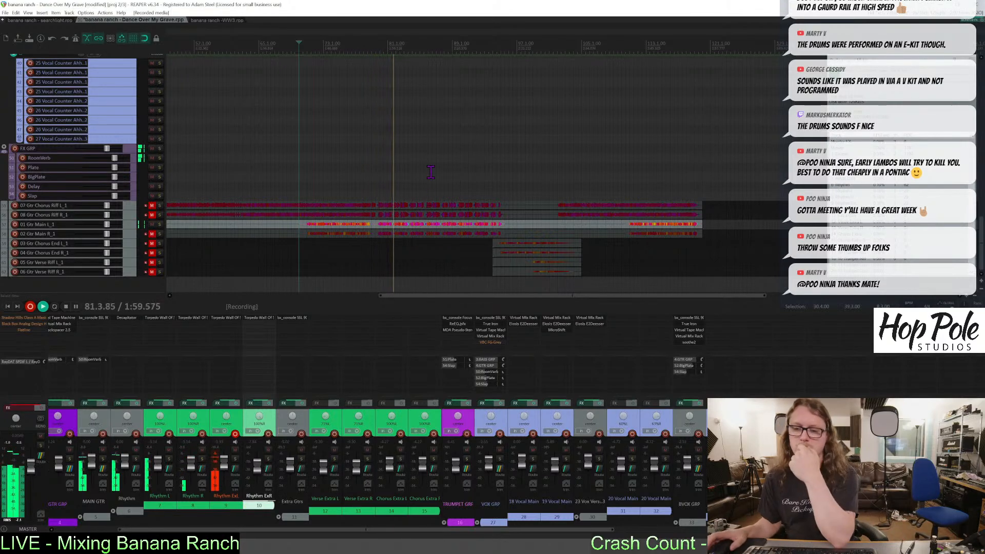
{"action": "scroll", "coordinate": [431, 157], "scroll_direction": "up", "scroll_amount": 2}
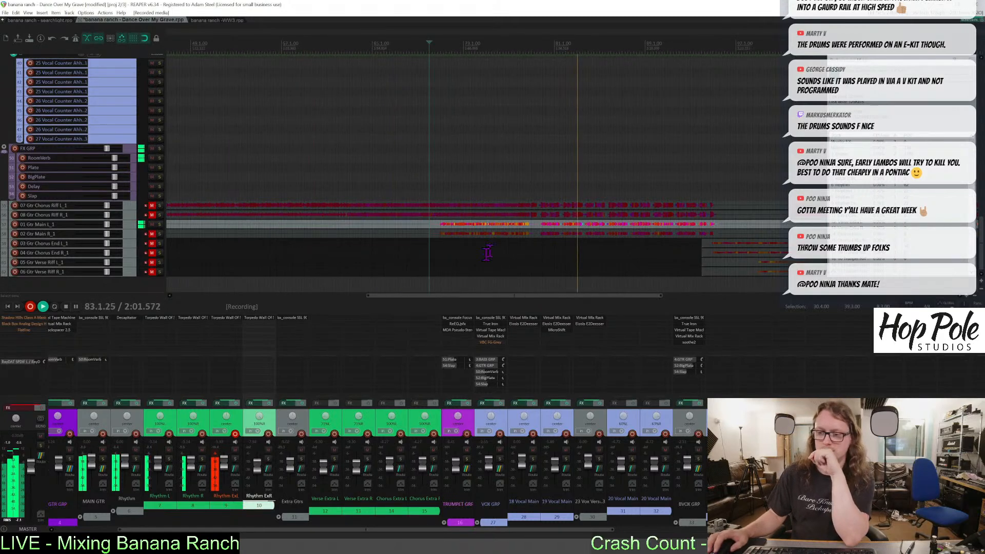
{"action": "left_click_drag", "start_coordinate": [490, 303], "coordinate": [521, 295]}
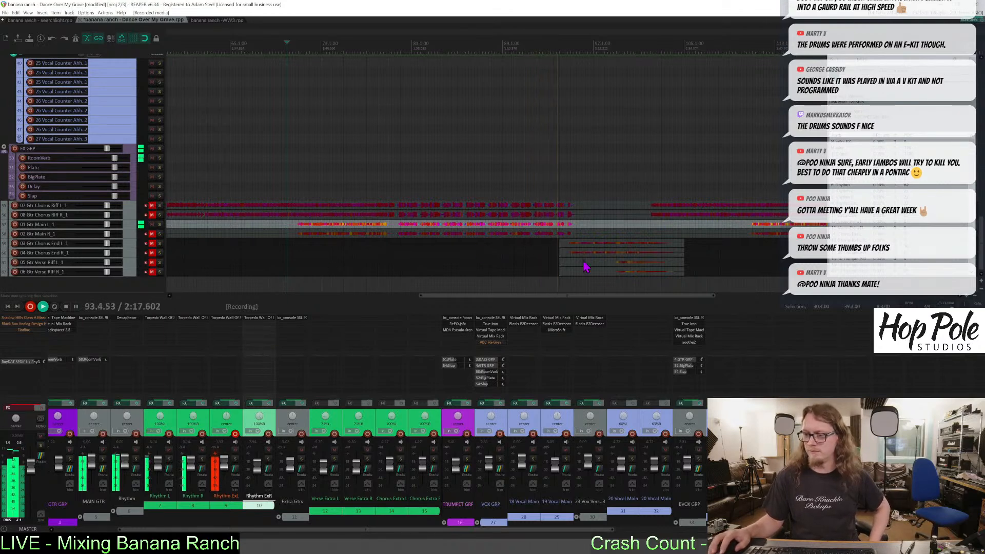
{"action": "left_click_drag", "start_coordinate": [583, 296], "coordinate": [639, 299]}
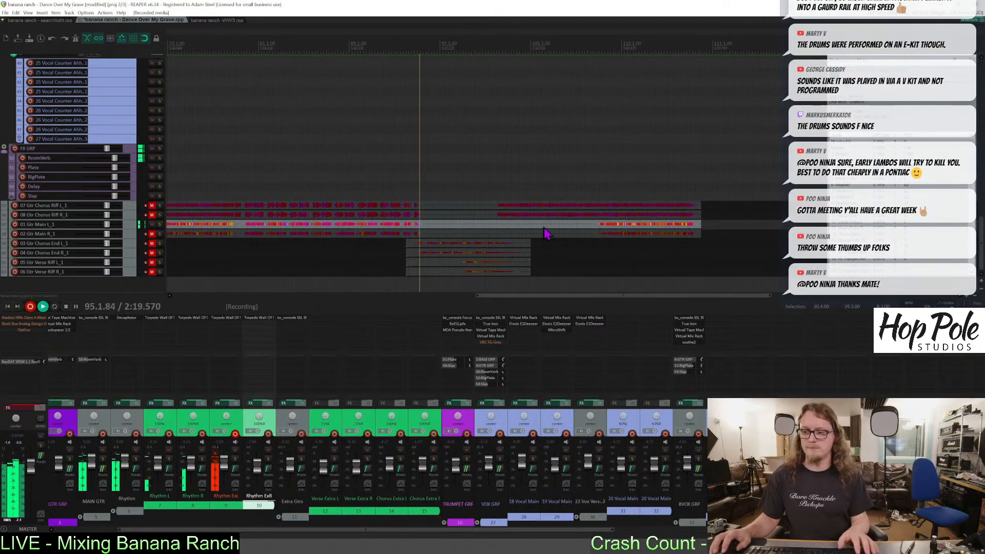
{"action": "key", "text": "space"}
Record the final 01 Gtr Main L_1 section onto Rhythm ExL from 110.3.00 to the end of the song.
{"action": "left_click", "coordinate": [591, 226]}
{"action": "key", "text": "ctrl+r"}
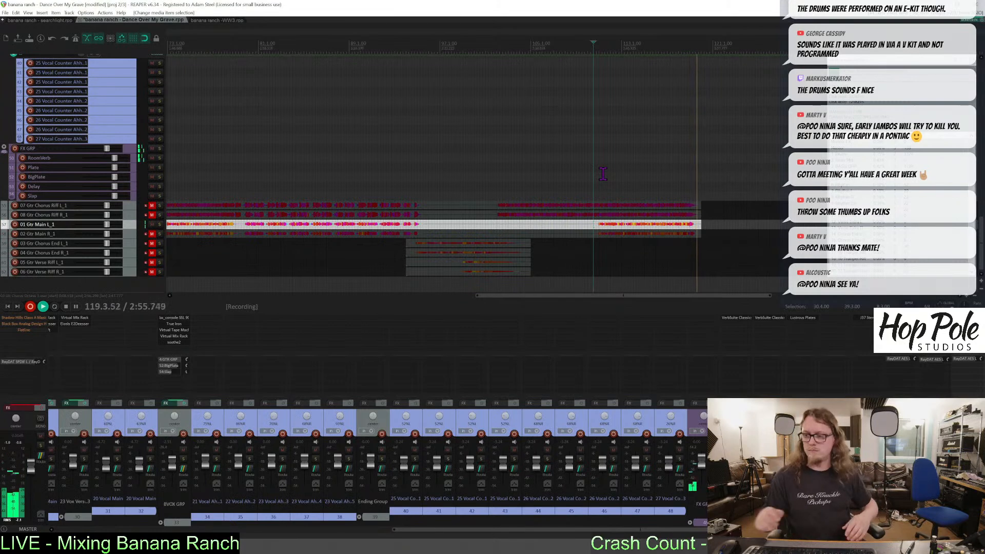
{"action": "key", "text": "space"}
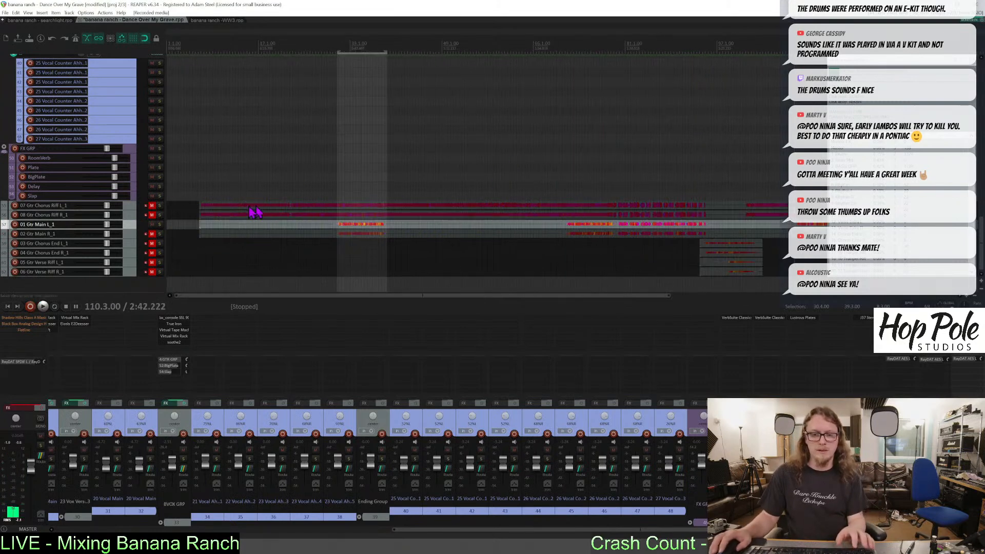
{"action": "left_click", "coordinate": [15, 234]}
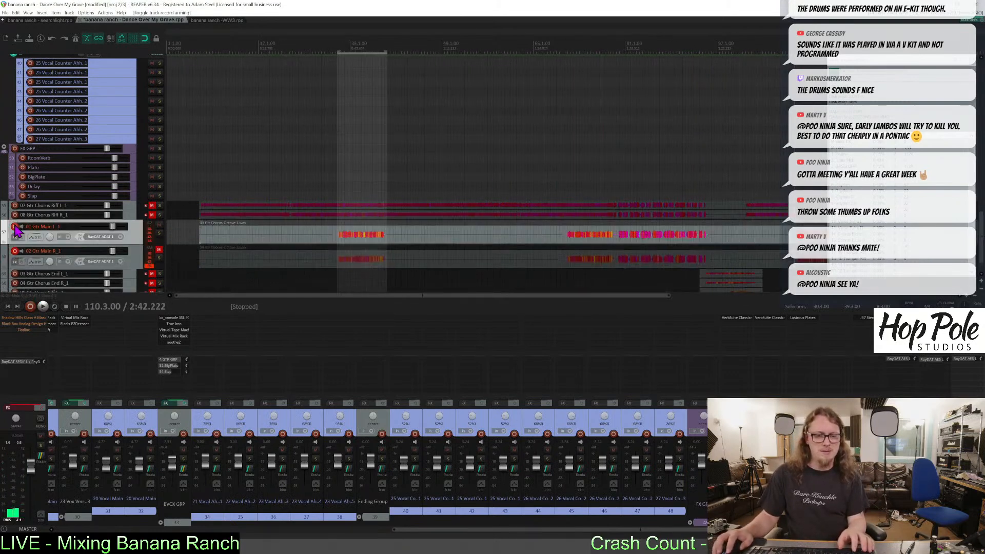
{"action": "left_click", "coordinate": [15, 231]}
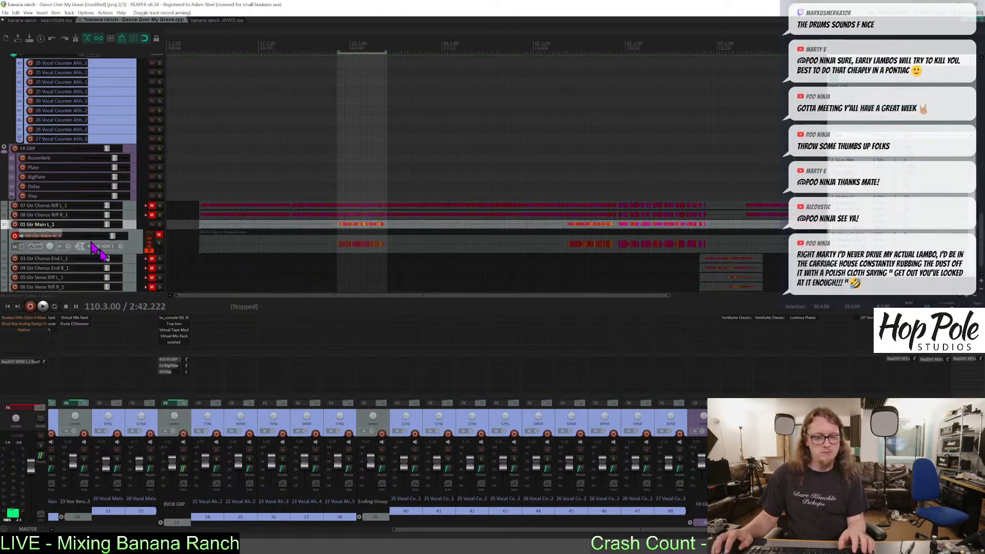
{"action": "left_click_drag", "start_coordinate": [414, 530], "coordinate": [128, 531]}
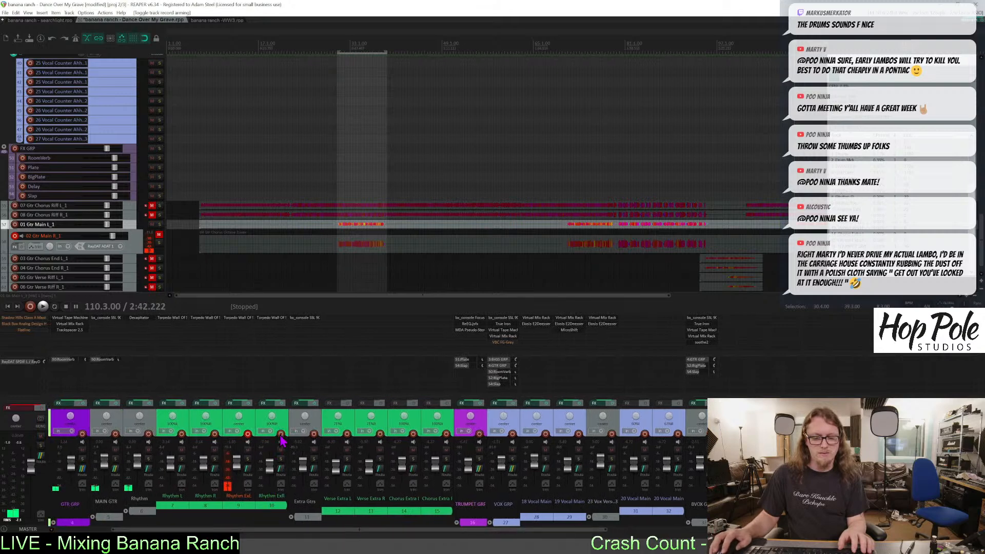
{"action": "left_click_drag", "start_coordinate": [340, 530], "coordinate": [711, 531]}
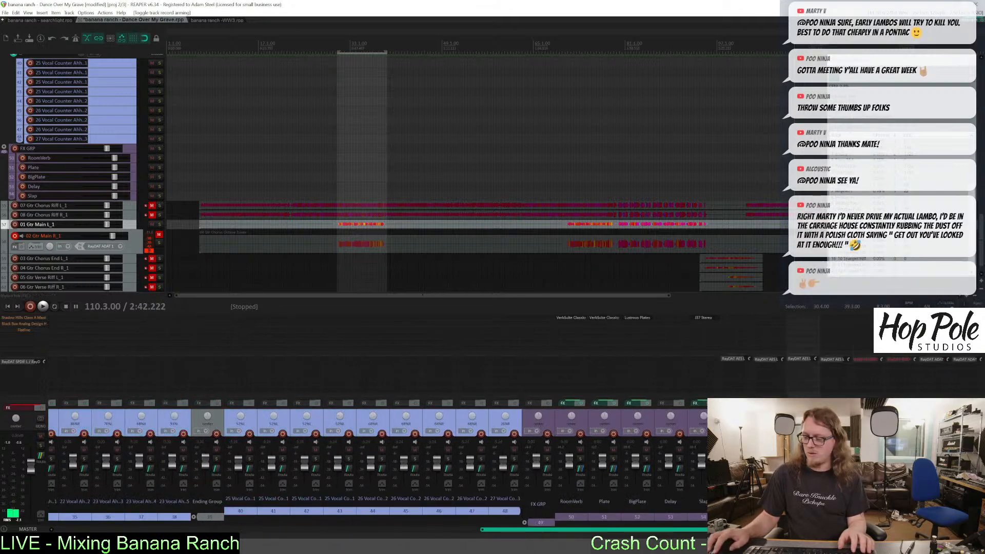
{"action": "left_click", "coordinate": [844, 433]}
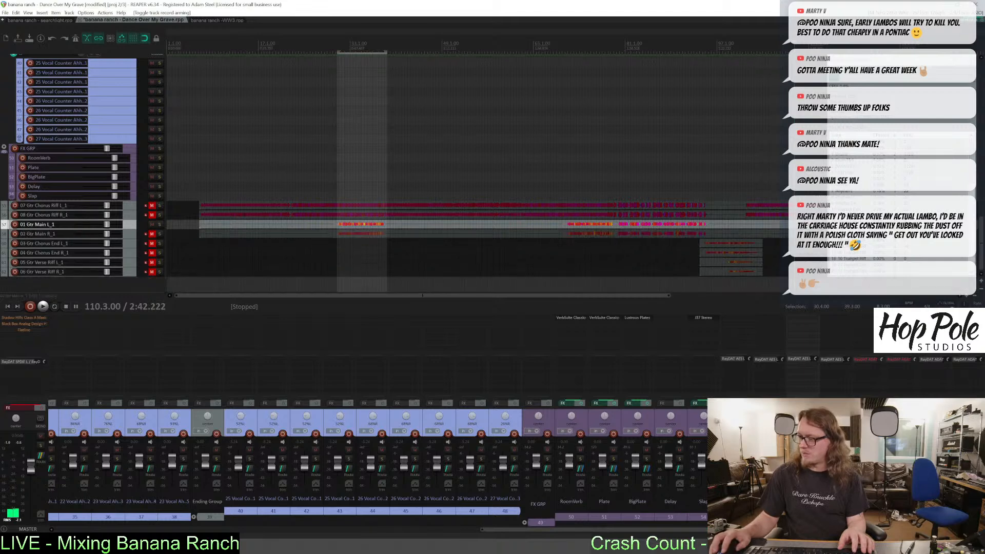
Mute 01 Gtr Main L_1 and unmute 02 Gtr Main R_1 as the reamp source.
{"action": "left_click", "coordinate": [812, 449]}
{"action": "left_click", "coordinate": [845, 450]}
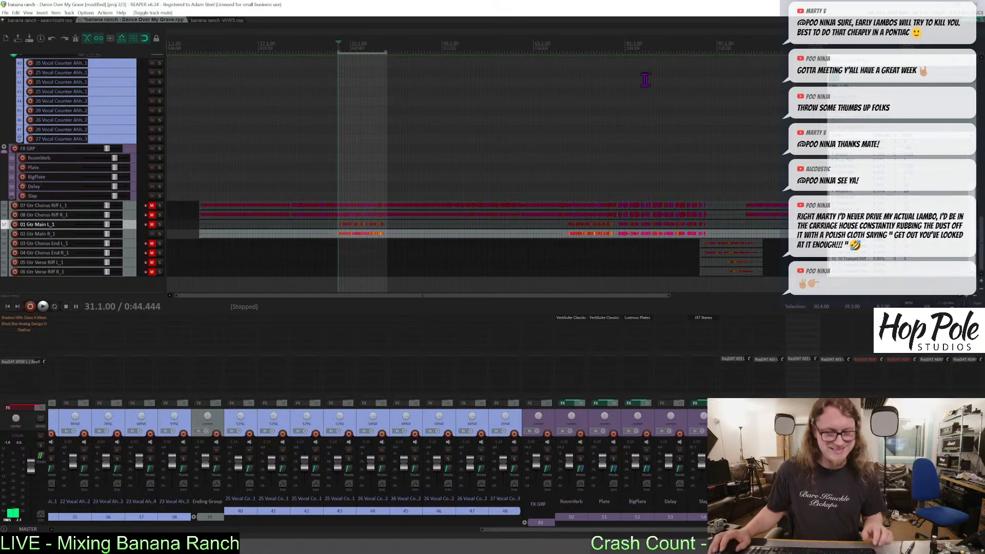
Record-arm Rhythm ExR in place of Rhythm ExL and save the project.
{"action": "scroll", "coordinate": [649, 79], "scroll_direction": "up", "scroll_amount": 2}
{"action": "left_click_drag", "start_coordinate": [982, 237], "coordinate": [981, 119]}
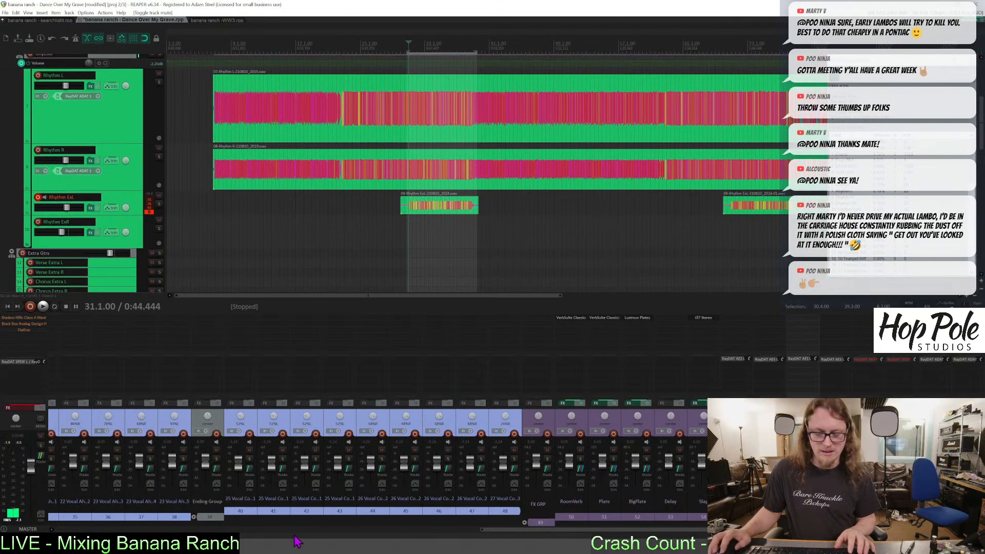
{"action": "scroll", "coordinate": [295, 538], "scroll_direction": "up", "scroll_amount": 5}
{"action": "scroll", "coordinate": [295, 538], "scroll_direction": "up", "scroll_amount": 2}
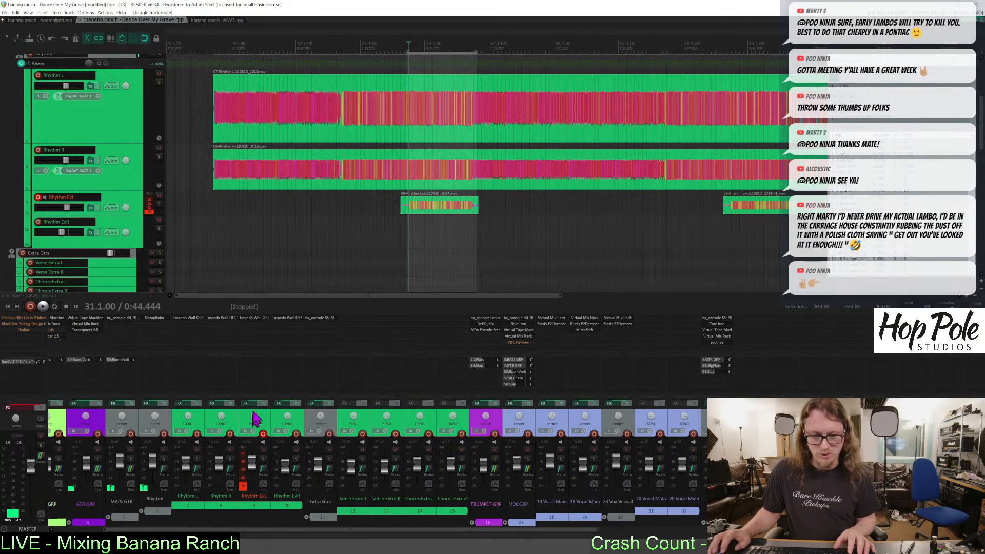
{"action": "left_click", "coordinate": [263, 435]}
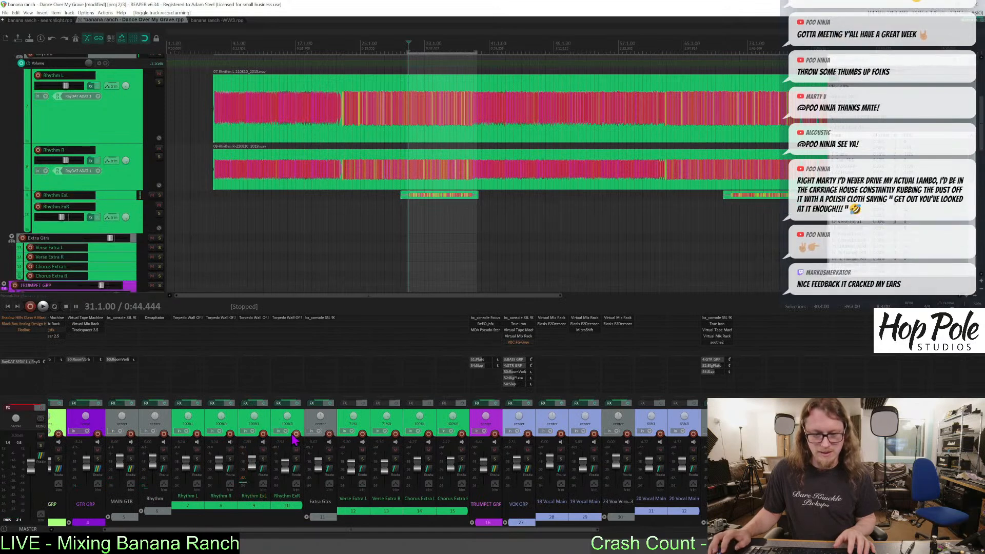
{"action": "key", "text": "ctrl+s"}
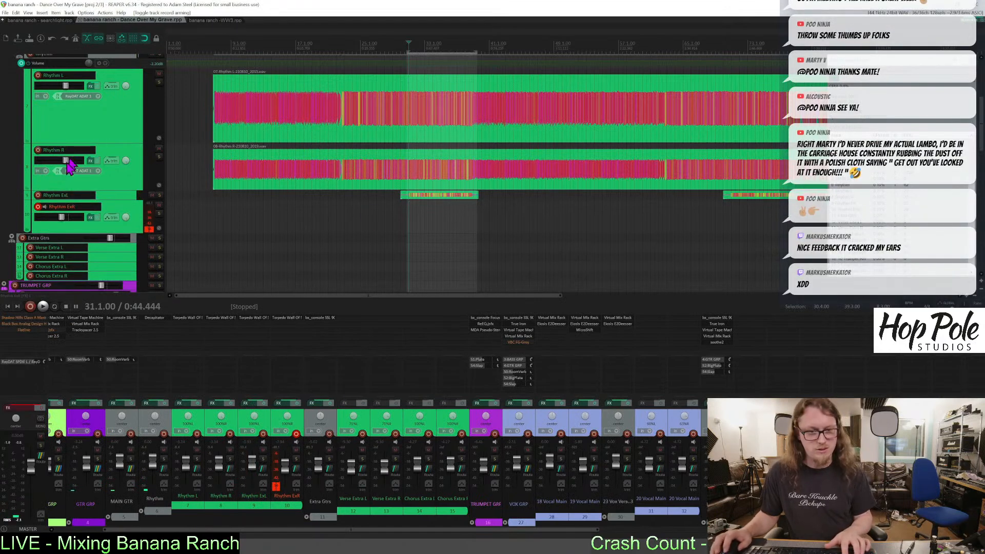
Record the first 02 Gtr Main R_1 section onto Rhythm ExR from 30.3.00, raising the track's volume slightly and stopping after the section ends.
{"action": "left_click_drag", "start_coordinate": [84, 229], "coordinate": [86, 241]}
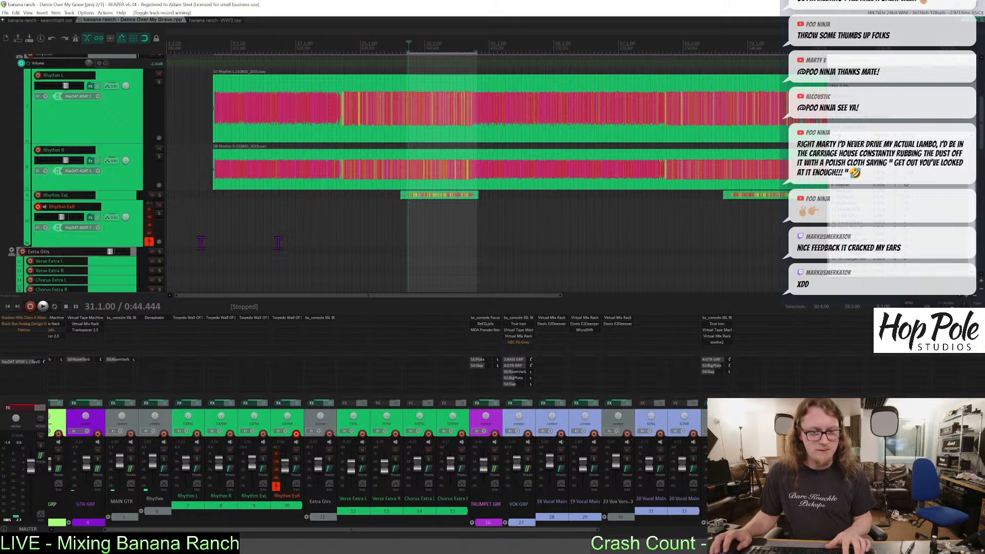
{"action": "scroll", "coordinate": [490, 167], "scroll_direction": "up", "scroll_amount": 4}
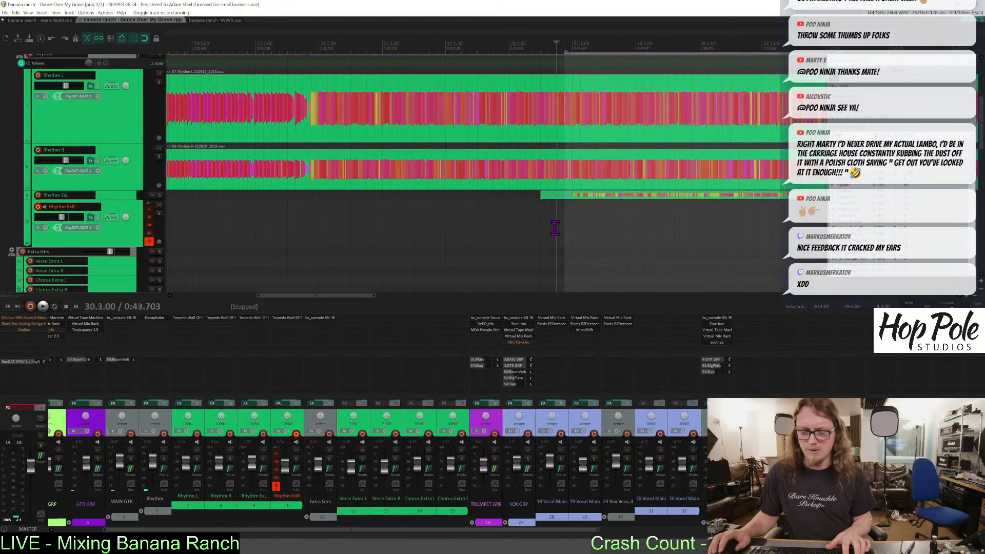
{"action": "key", "text": "ctrl+r"}
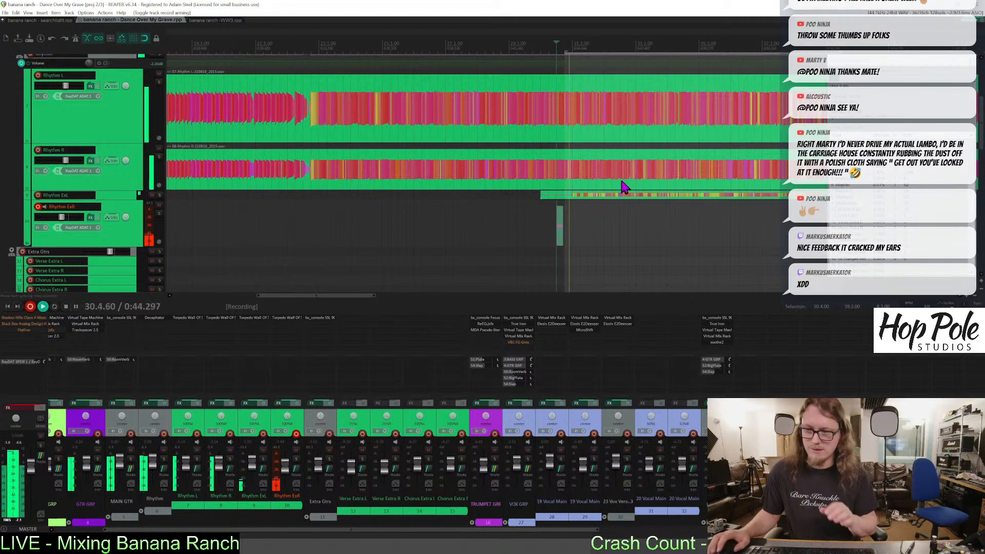
{"action": "scroll", "coordinate": [590, 235], "scroll_direction": "down", "scroll_amount": 1}
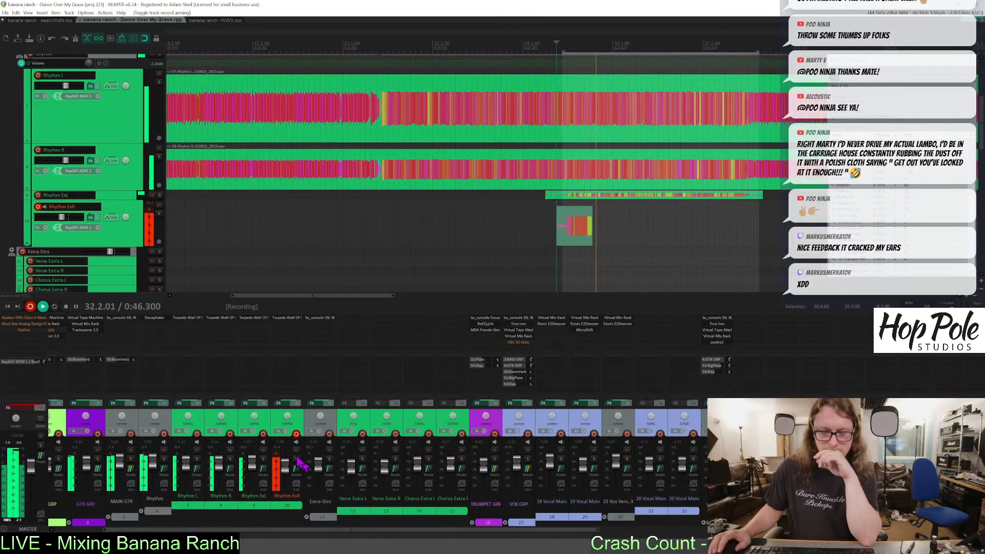
{"action": "left_click_drag", "start_coordinate": [296, 468], "coordinate": [290, 464]}
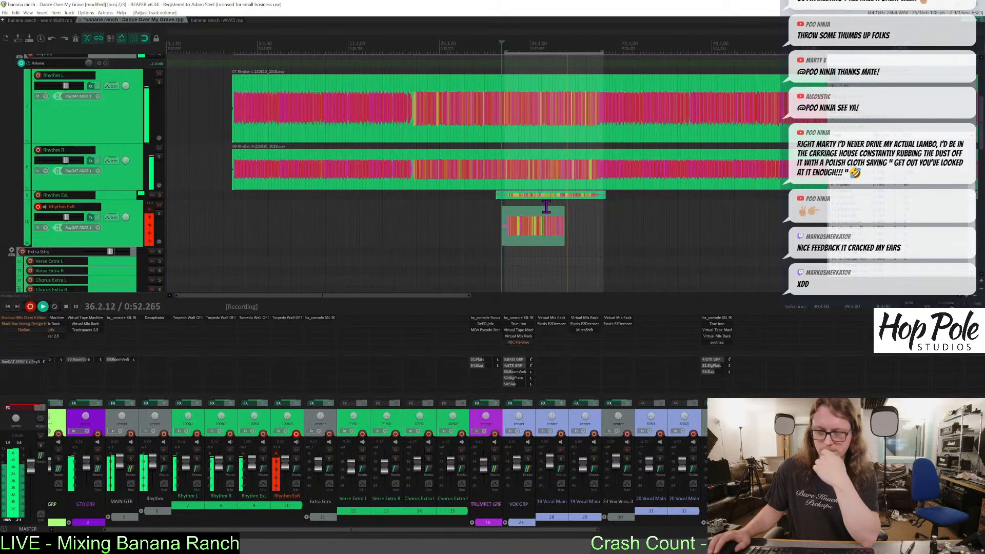
{"action": "scroll", "coordinate": [590, 206], "scroll_direction": "up", "scroll_amount": 2}
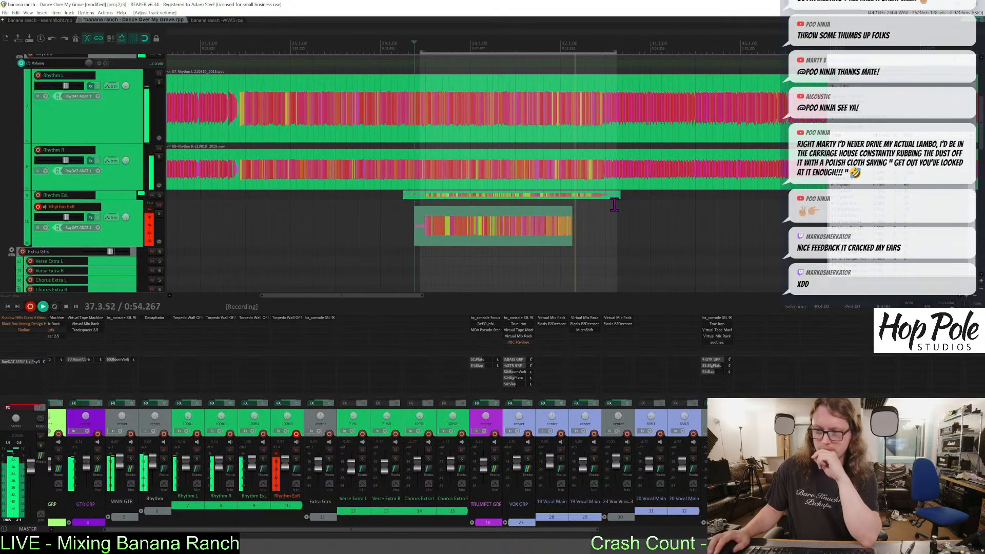
{"action": "scroll", "coordinate": [476, 134], "scroll_direction": "down", "scroll_amount": 2}
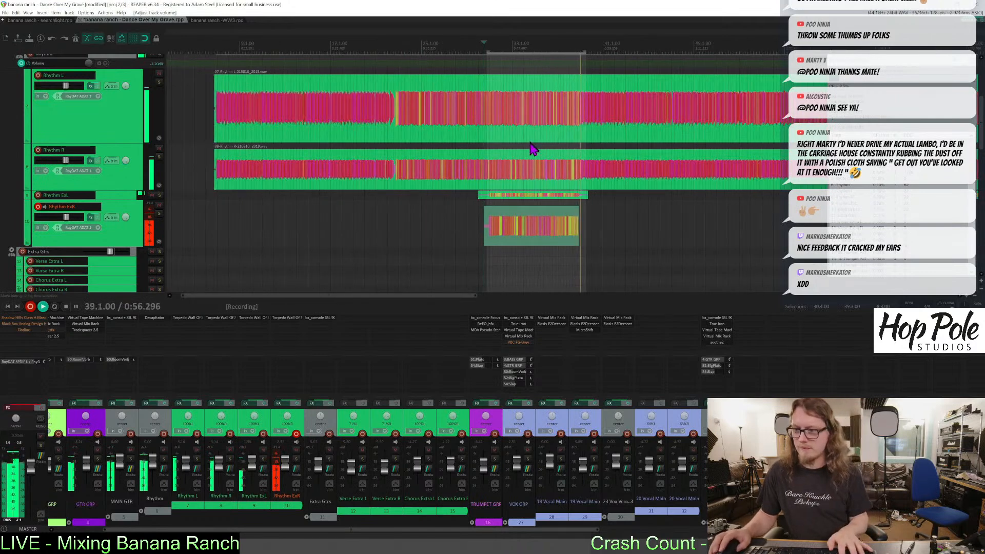
{"action": "key", "text": "space"}
Save the project and record the second 02 Gtr Main R_1 section onto Rhythm ExR from 70.2.00, adjusting MAIN GTR's RoomVerb send while it runs.
{"action": "scroll", "coordinate": [556, 181], "scroll_direction": "down", "scroll_amount": 2}
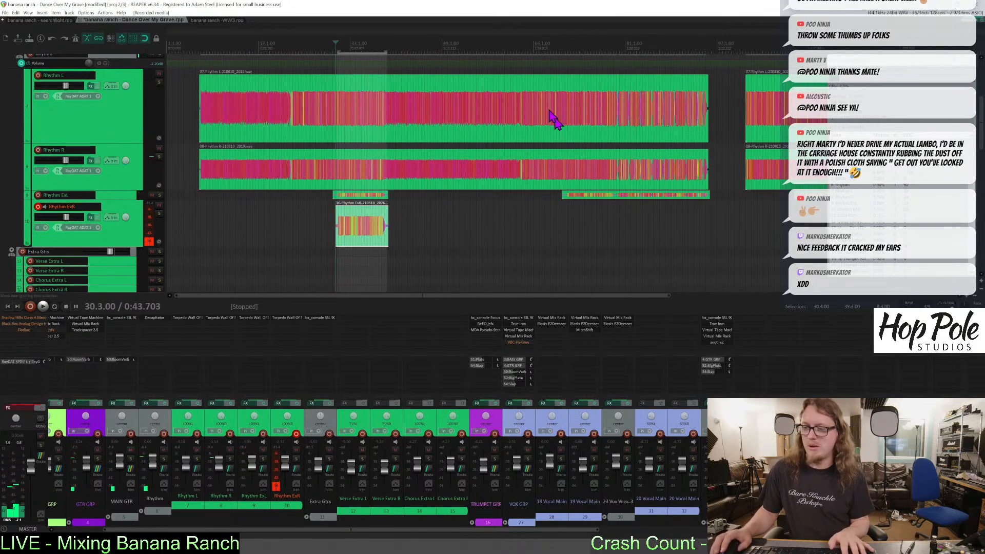
{"action": "scroll", "coordinate": [572, 85], "scroll_direction": "up", "scroll_amount": 2}
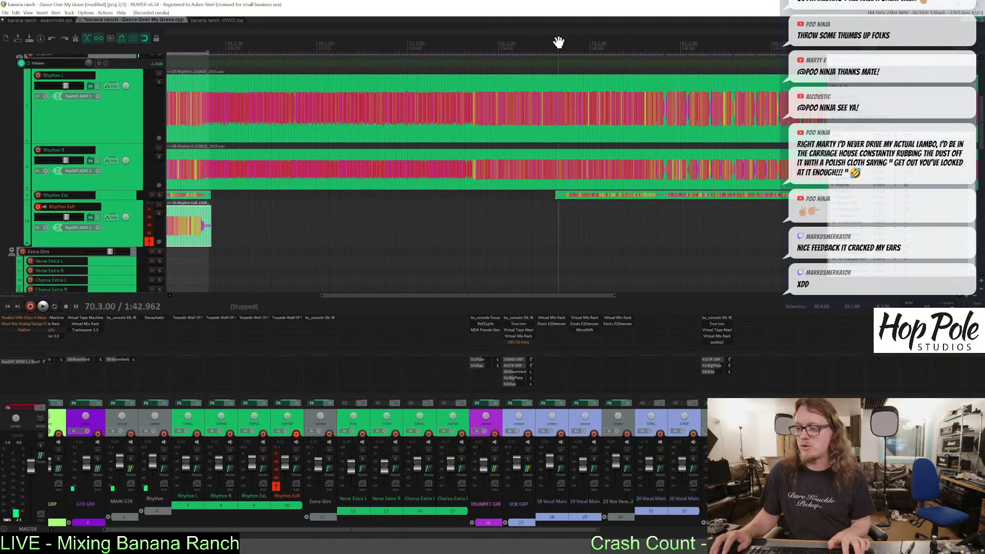
{"action": "key", "text": "ctrl+s"}
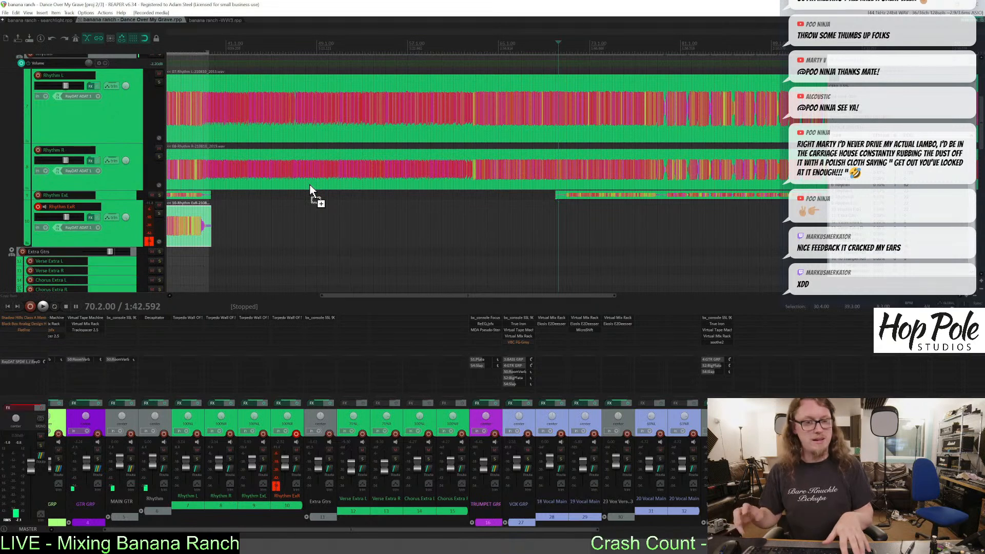
{"action": "key", "text": "ctrl+r"}
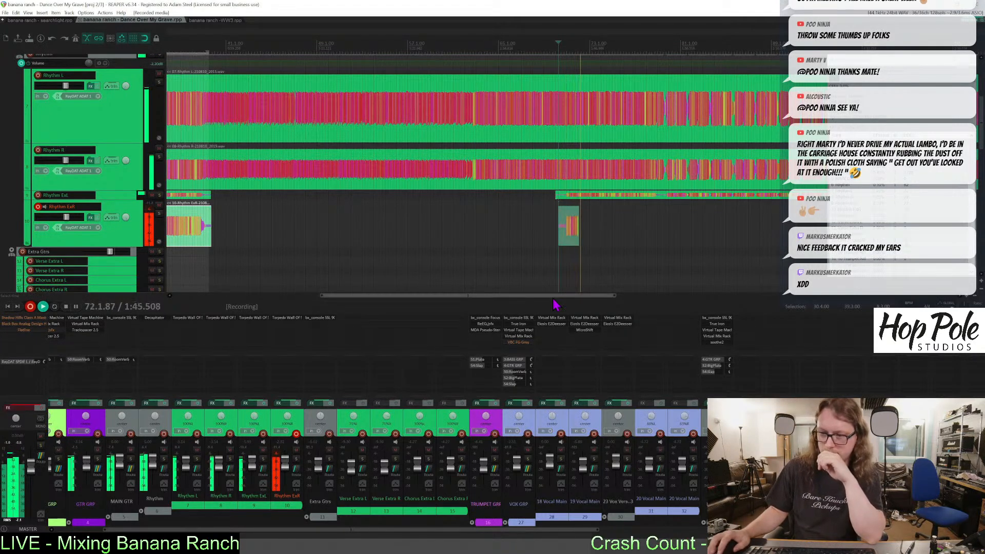
{"action": "left_click_drag", "start_coordinate": [552, 297], "coordinate": [634, 285]}
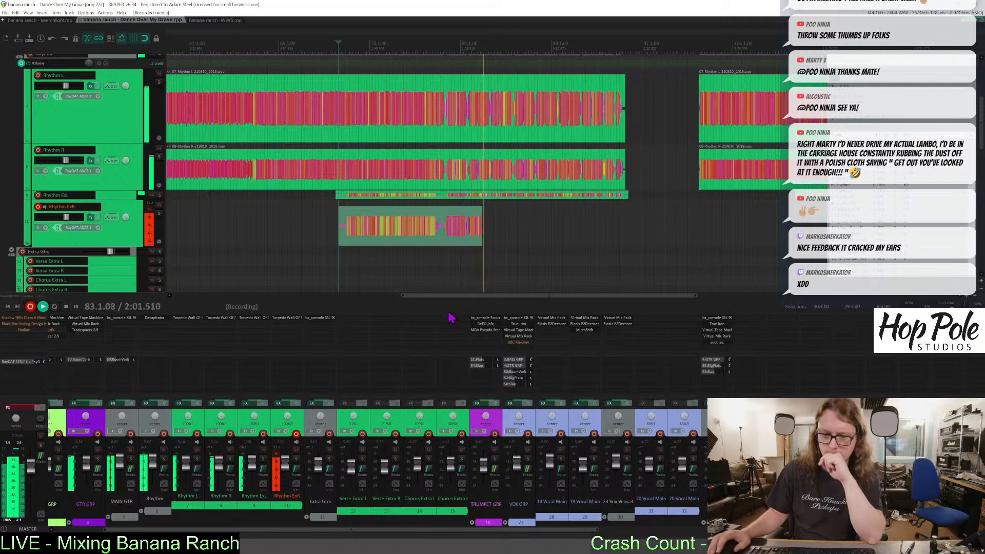
{"action": "left_click_drag", "start_coordinate": [133, 360], "coordinate": [133, 360]}
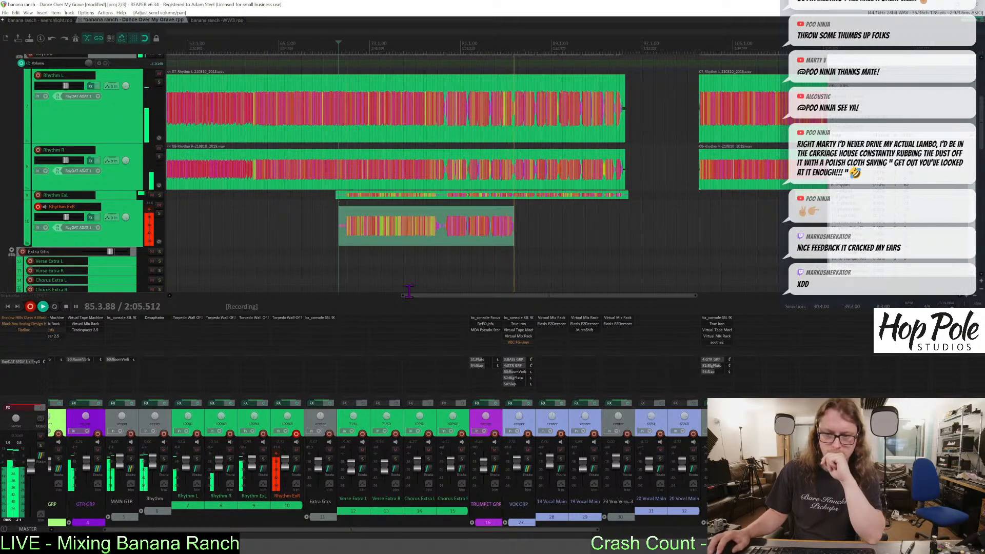
Compare GTR GRP's effects on and off, leave Virtual Tape Machine bypassed, and end the take after the last chord before the break.
{"action": "left_click", "coordinate": [77, 324], "text": "shift"}
{"action": "left_click", "coordinate": [78, 317], "text": "shift"}
{"action": "left_click", "coordinate": [77, 324], "text": "shift"}
{"action": "left_click", "coordinate": [81, 330], "text": "shift"}
{"action": "left_click", "coordinate": [81, 330], "text": "shift"}
{"action": "left_click_drag", "start_coordinate": [516, 295], "coordinate": [566, 295]}
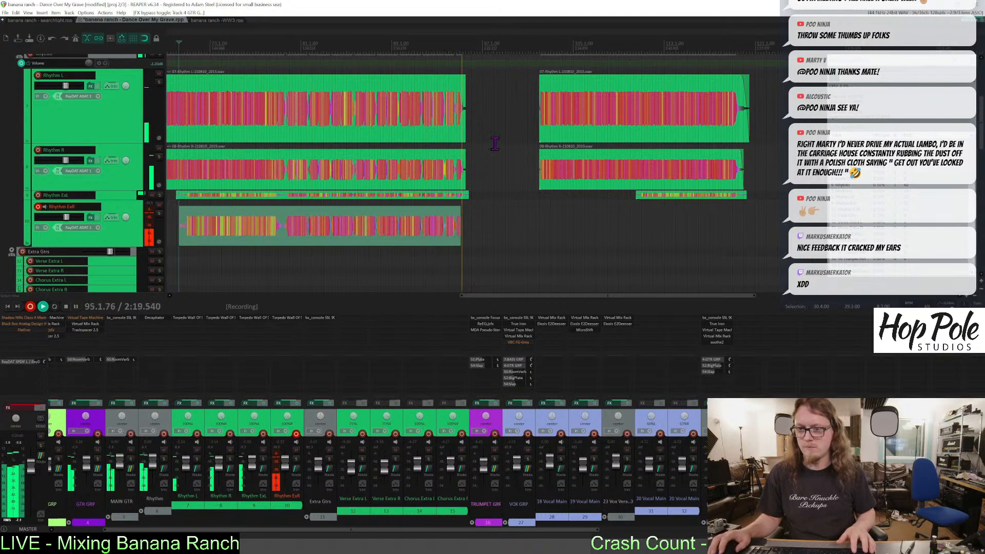
{"action": "key", "text": "ctrl+r"}
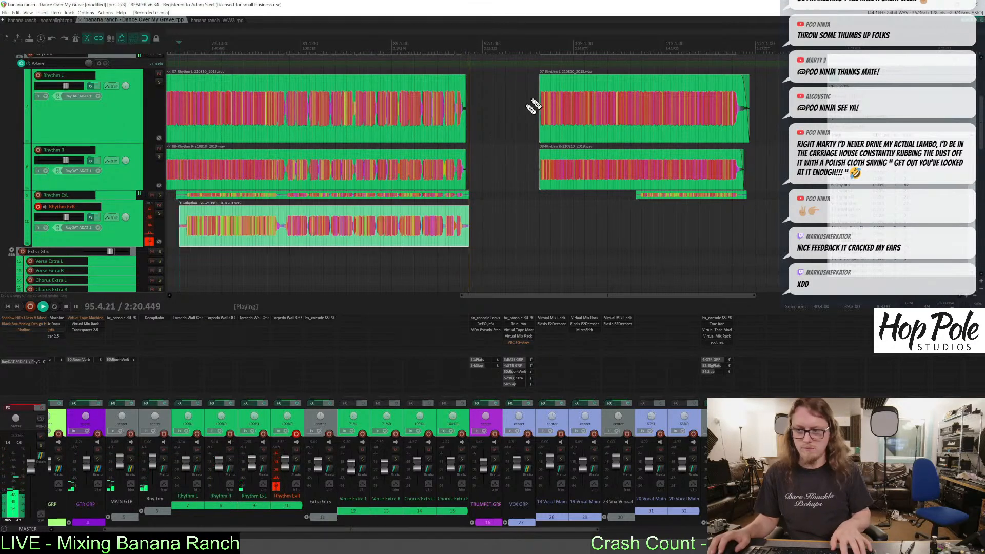
Start recording the final 02 Gtr Main R_1 section onto Rhythm ExR from 110.2.00.
{"action": "left_click", "coordinate": [644, 50]}
{"action": "left_click", "coordinate": [632, 49]}
{"action": "key", "text": "ctrl+r"}
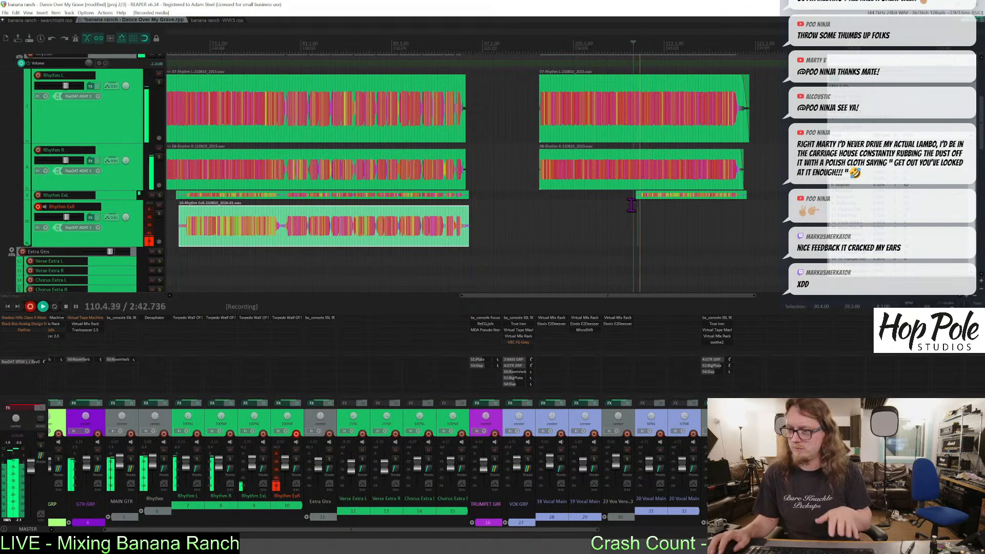
Trim both ends of the final Rhythm ExL take, starting it at 110.4.00, then stop recording and shorten the new Rhythm ExR take's end to match.
{"action": "left_click_drag", "start_coordinate": [635, 194], "coordinate": [639, 195]}
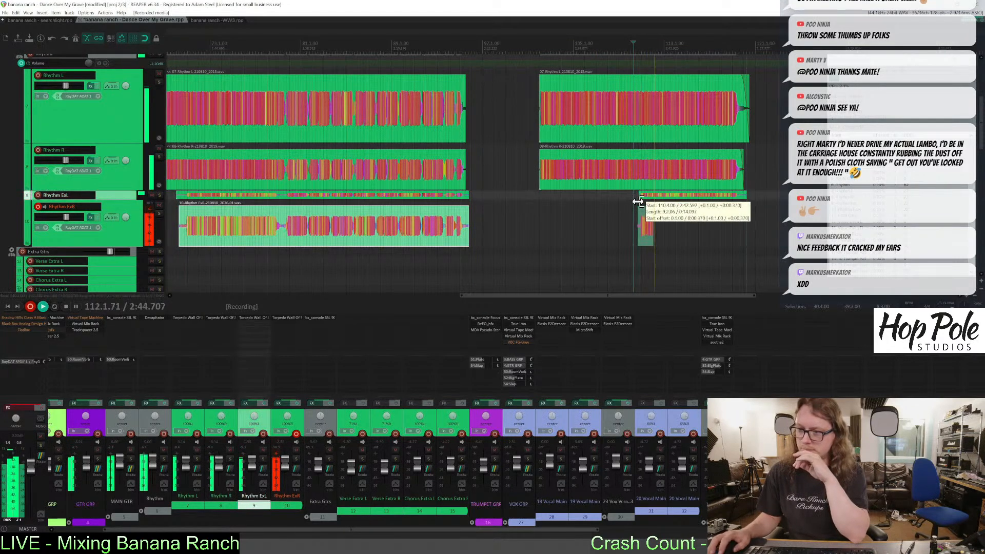
{"action": "left_click_drag", "start_coordinate": [746, 197], "coordinate": [739, 204]}
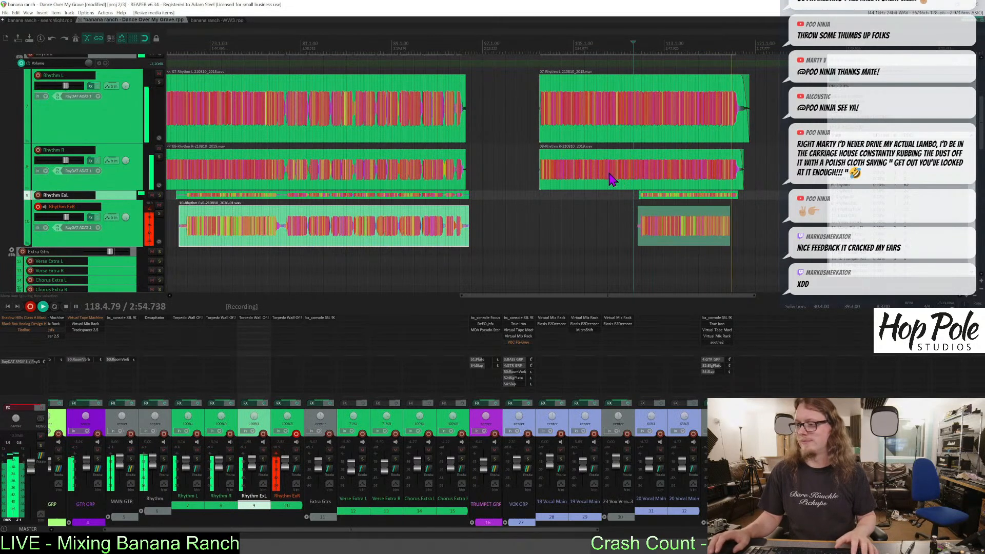
{"action": "key", "text": "space"}
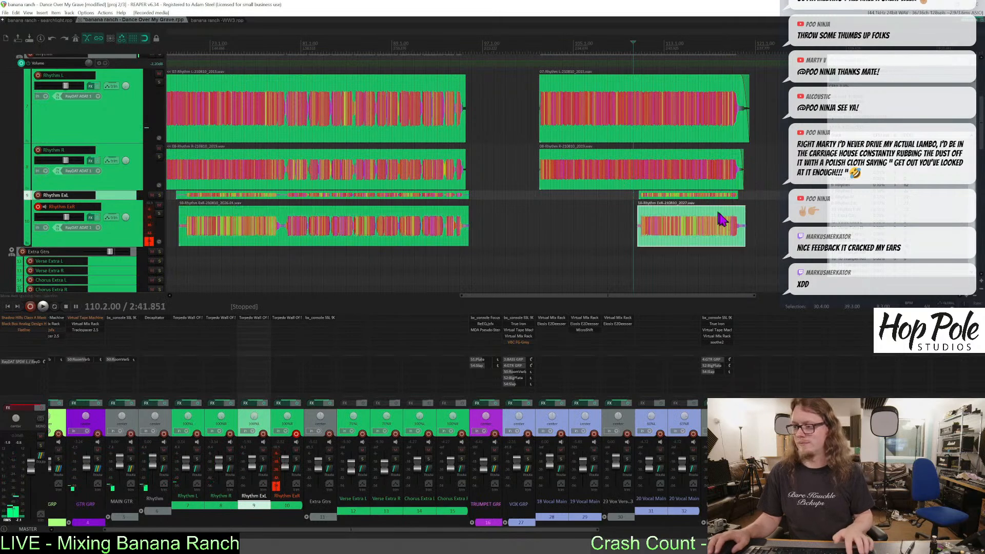
{"action": "left_click_drag", "start_coordinate": [742, 229], "coordinate": [735, 239]}
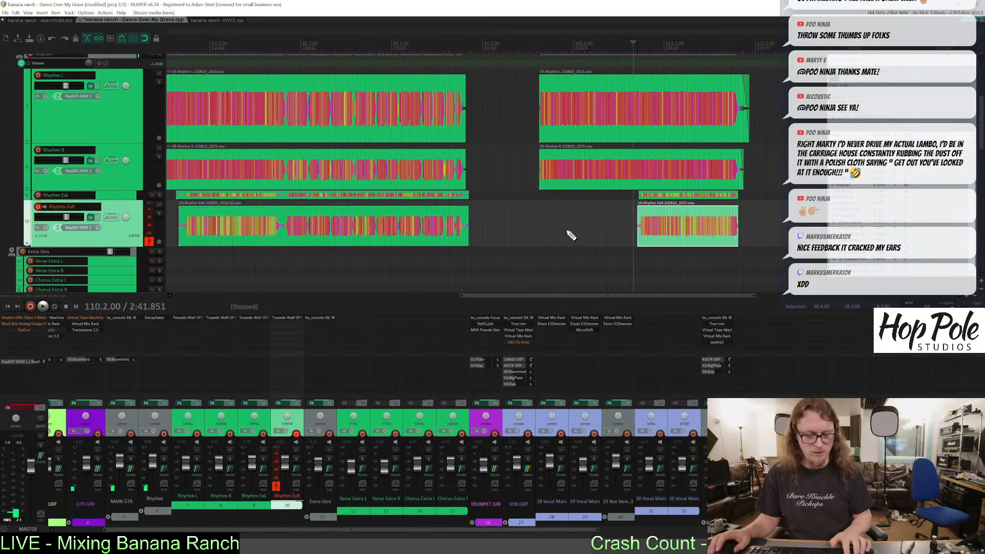
{"action": "key", "text": "ctrl+r"}
{"action": "key", "text": "space"}
{"action": "key", "text": "ctrl+z"}
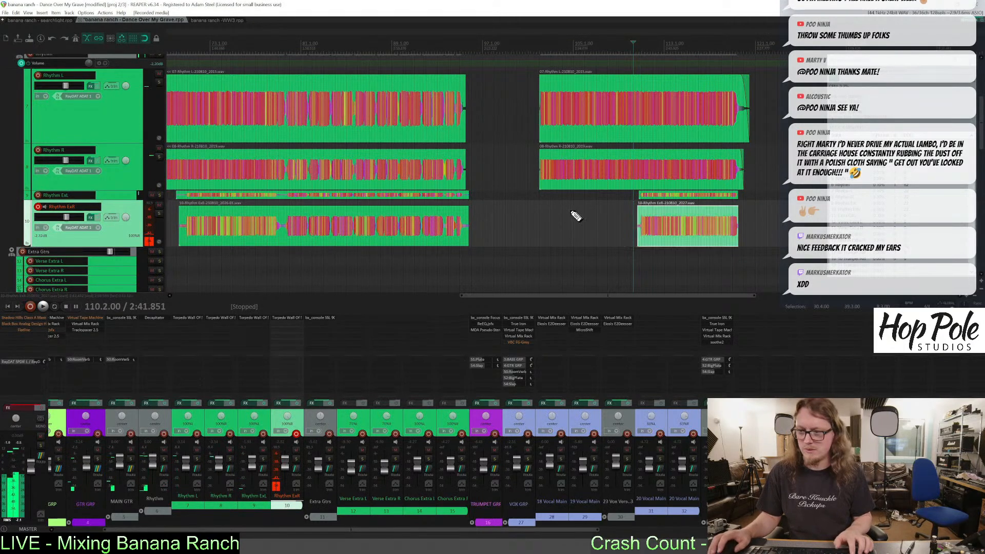
Disarm Rhythm ExR, place the edit cursor at 94.3.00 and mute 02 Gtr Main R_1.
{"action": "left_click", "coordinate": [38, 208]}
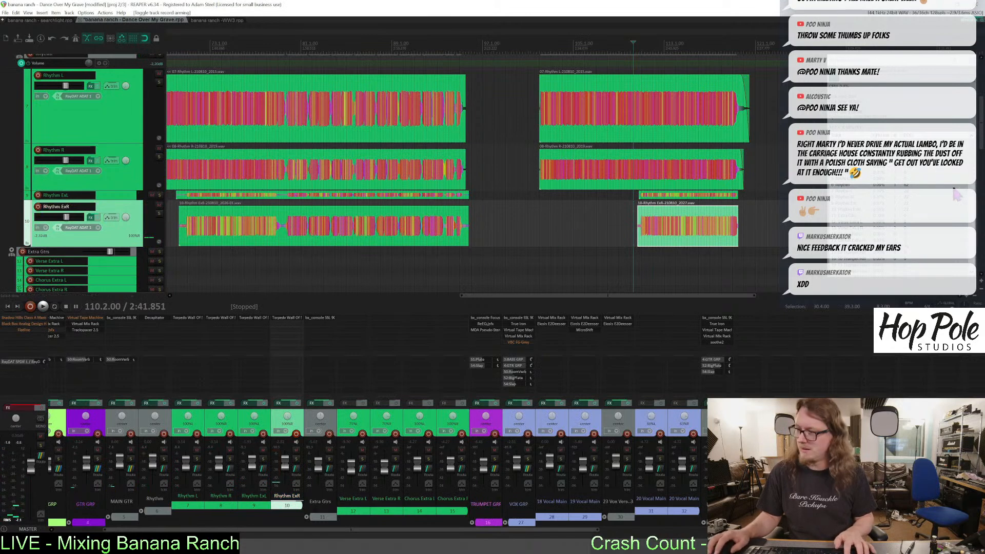
{"action": "left_click_drag", "start_coordinate": [980, 131], "coordinate": [982, 286]}
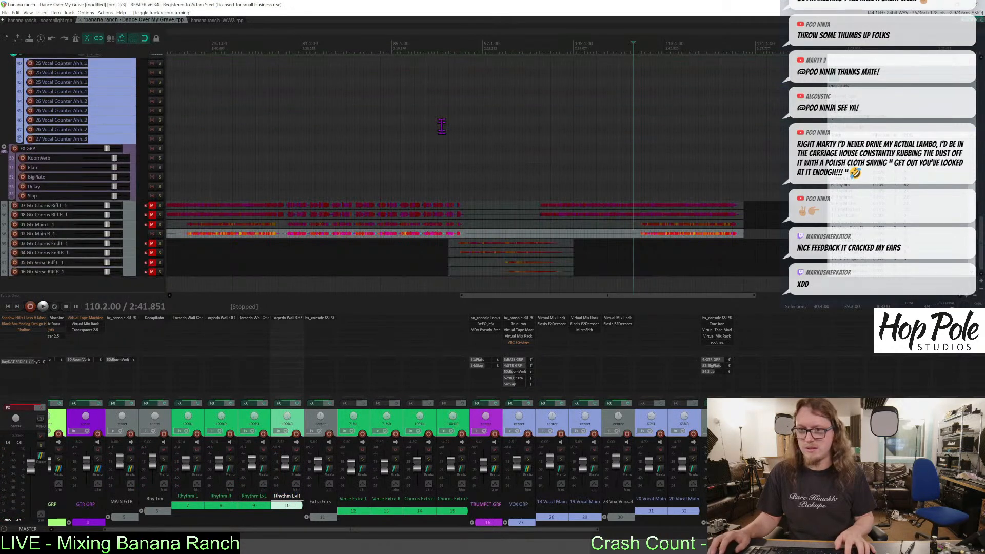
{"action": "left_click", "coordinate": [454, 43]}
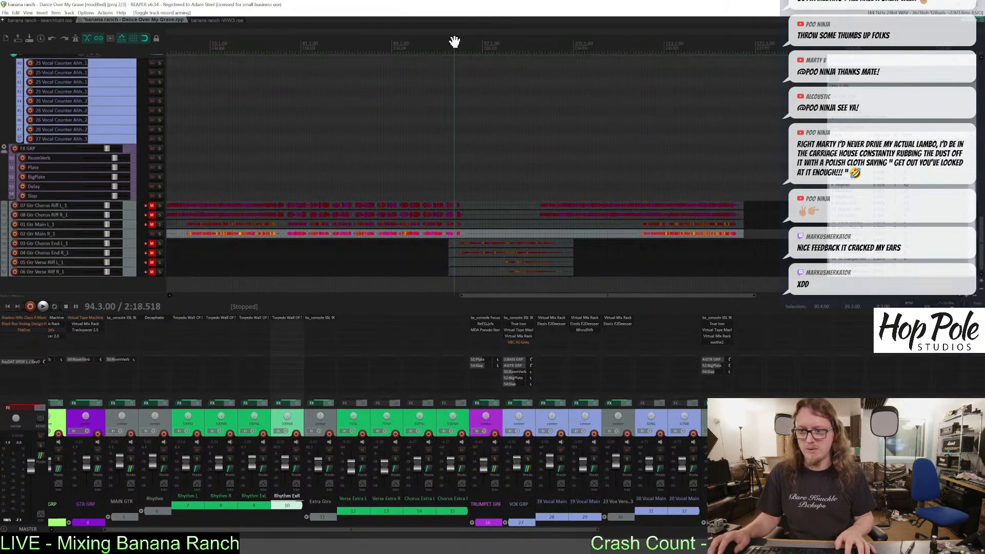
{"action": "left_click", "coordinate": [153, 235]}
Solo the four source guitar tracks from 03 Gtr Chorus End L_1 to 06 Gtr Verse Riff R_1.
{"action": "left_click_drag", "start_coordinate": [160, 244], "coordinate": [158, 278]}
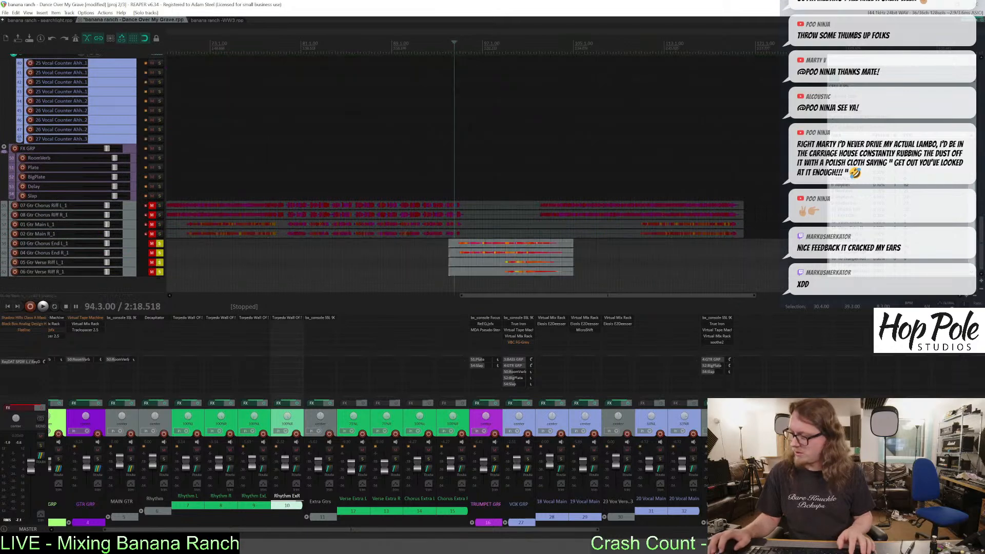
Audition the soloed source guitars, then clear their solos and unmute 03 Gtr Chorus End L_1.
{"action": "left_click_drag", "start_coordinate": [350, 529], "coordinate": [728, 529]}
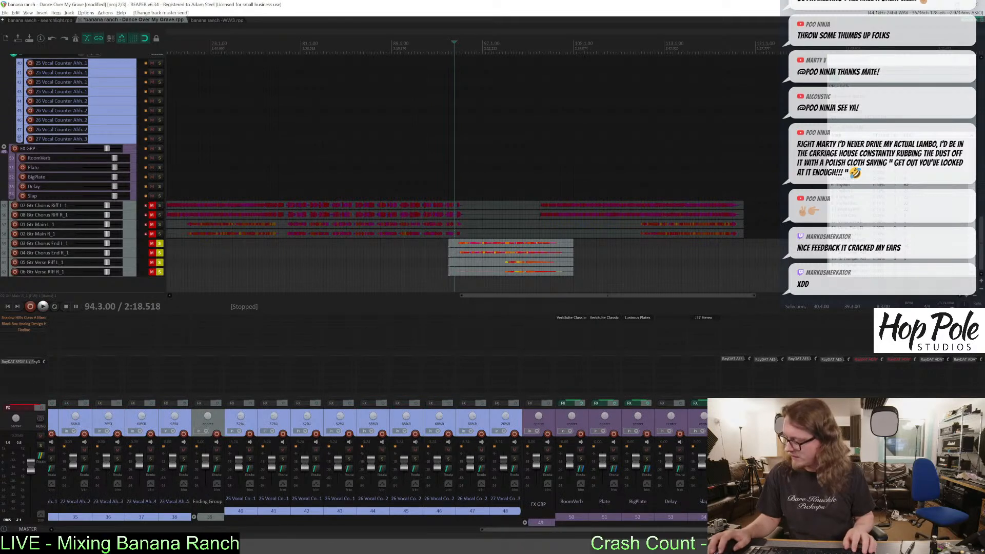
{"action": "left_click", "coordinate": [46, 253]}
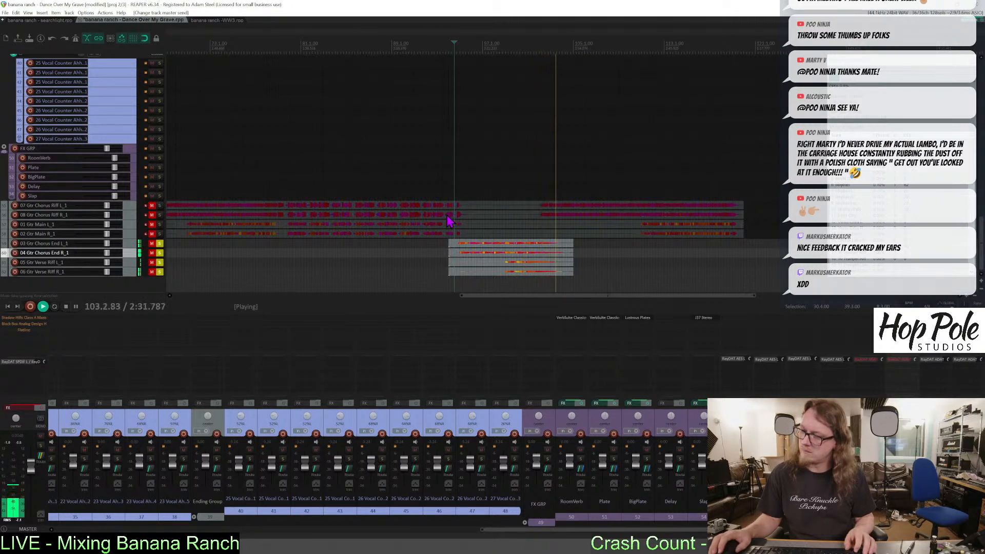
{"action": "key", "text": "space"}
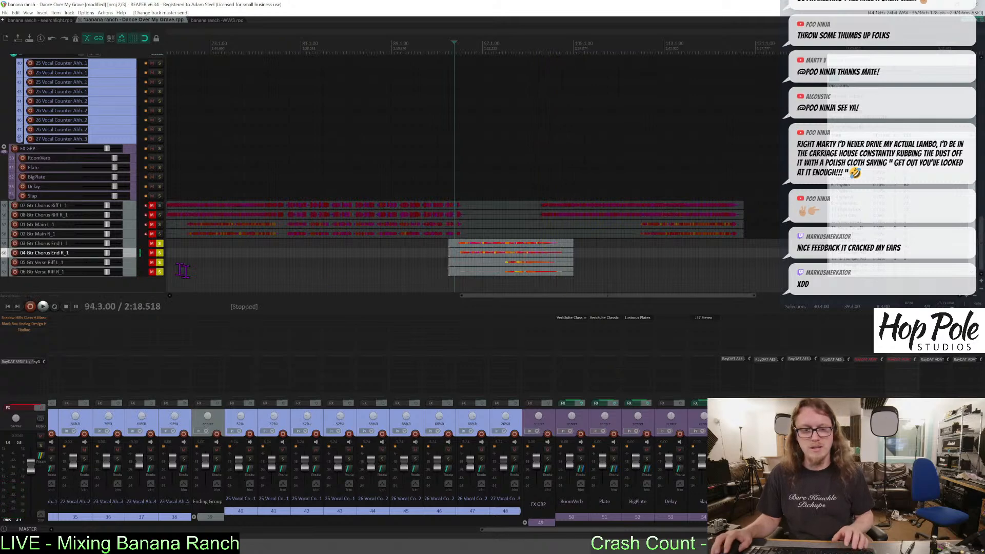
{"action": "left_click", "coordinate": [159, 250]}
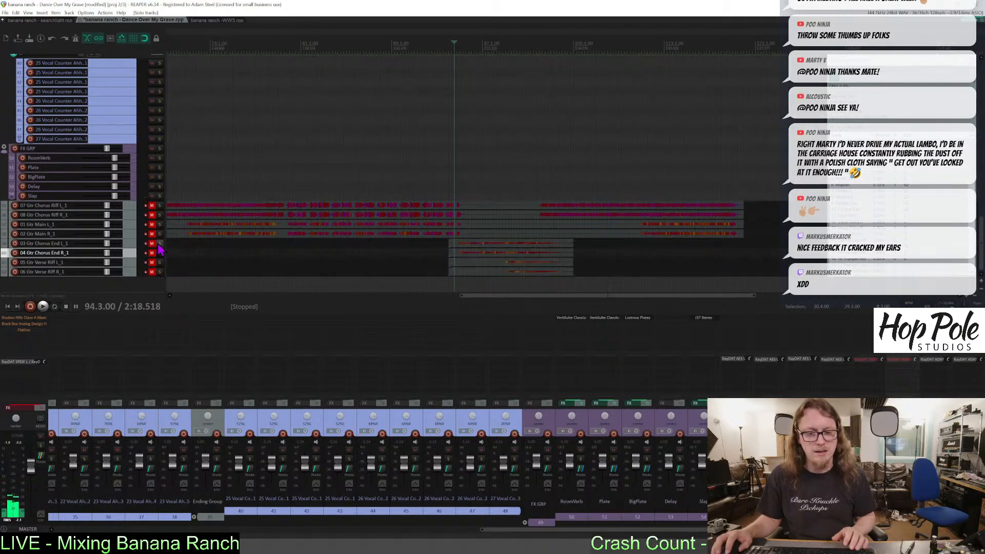
{"action": "left_click", "coordinate": [153, 245]}
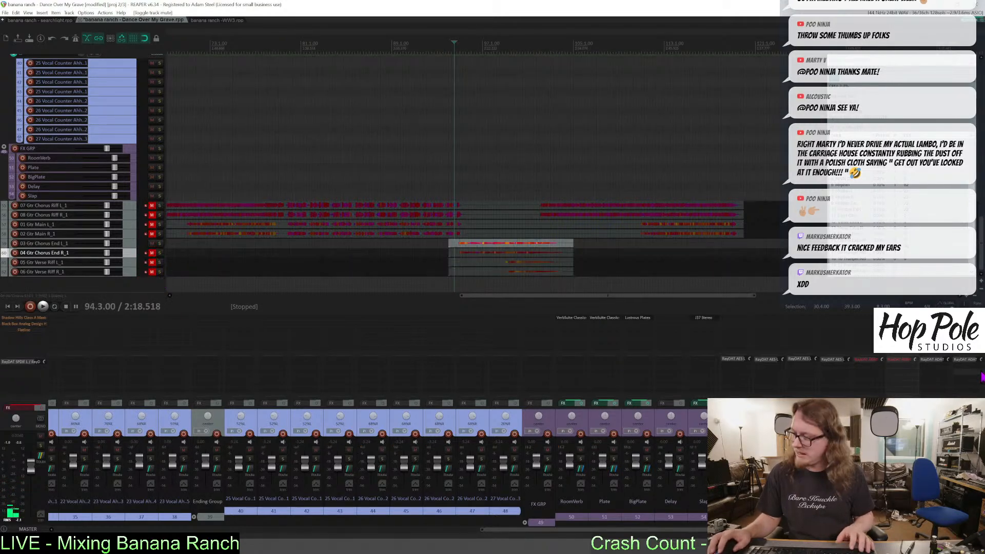
Replace the hardware outputs of source tracks 03 to 06 with copies of the RayDAT AES output used by the other source guitars.
{"action": "left_click", "coordinate": [866, 360]}
{"action": "left_click", "coordinate": [891, 360], "text": "alt"}
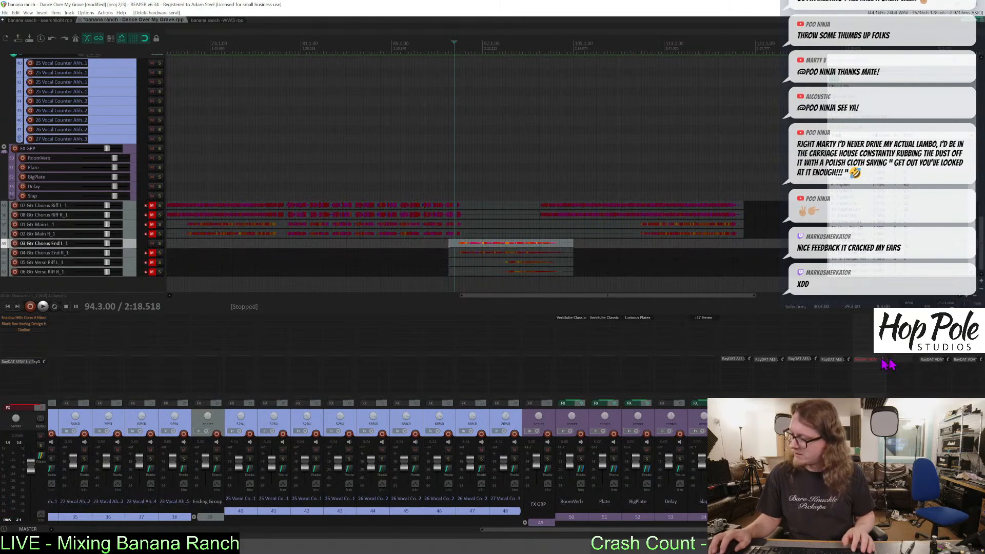
{"action": "left_click", "coordinate": [870, 362], "text": "alt"}
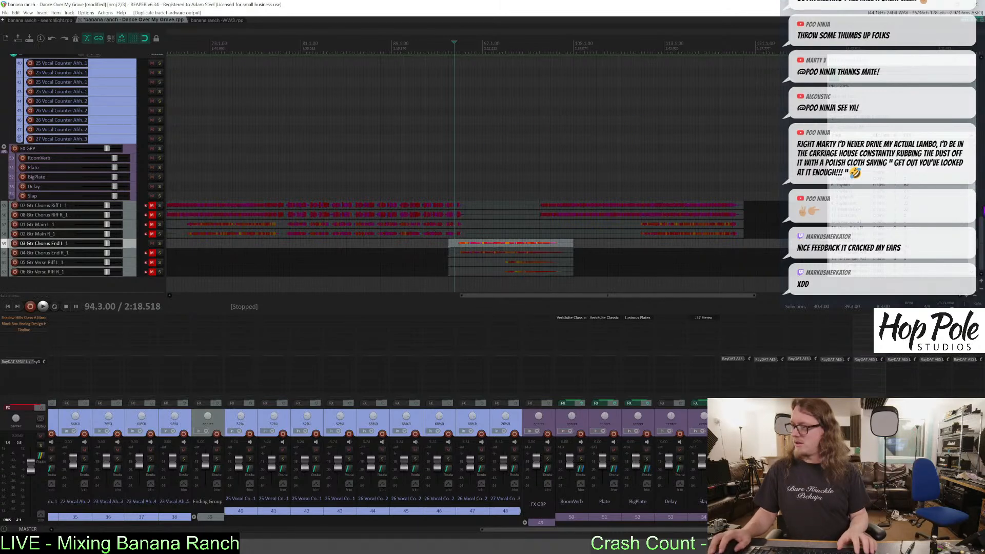
Arm Verse Extra L and play from 94.3.00 with a time selection over the guitar gap to monitor the reamp.
{"action": "scroll", "coordinate": [407, 132], "scroll_direction": "up", "scroll_amount": 15}
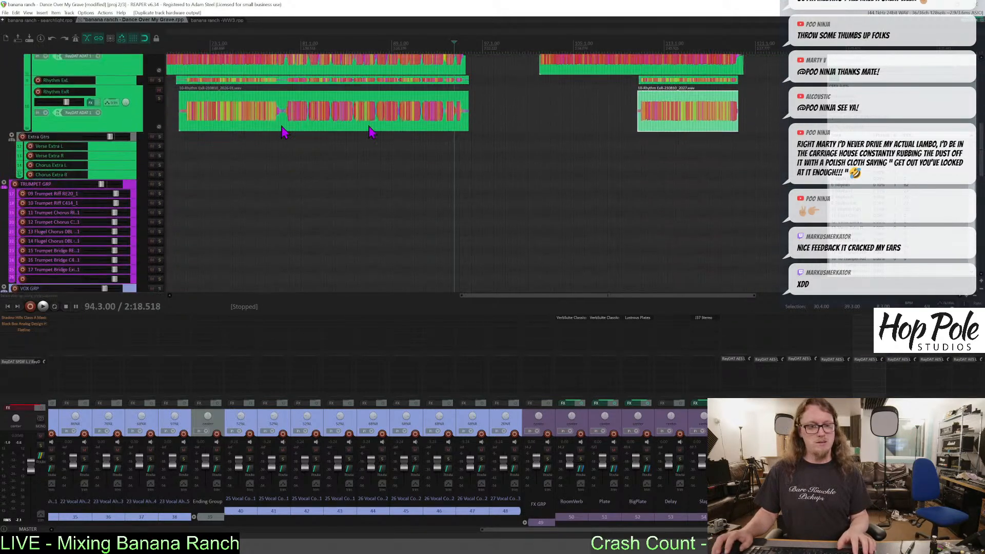
{"action": "left_click", "coordinate": [29, 149]}
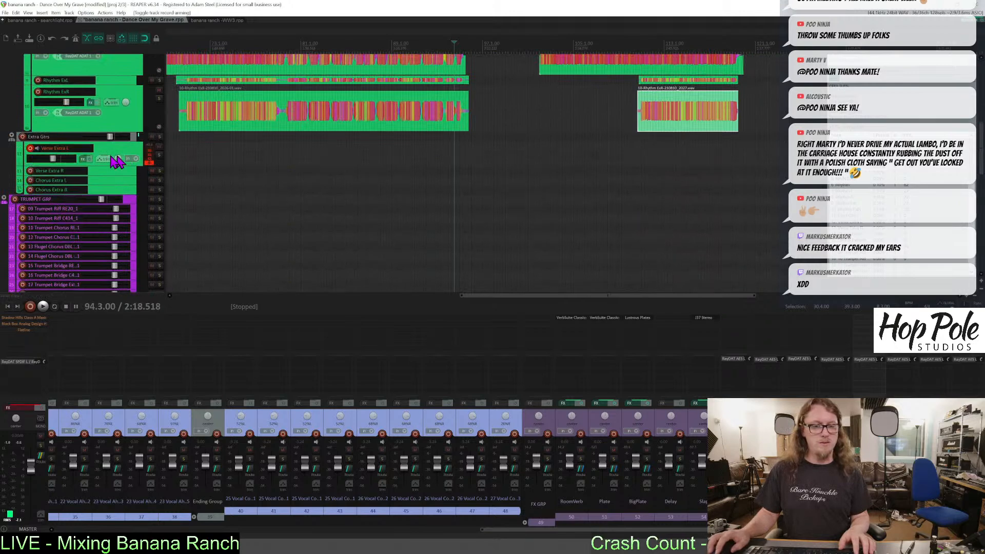
{"action": "left_click_drag", "start_coordinate": [77, 163], "coordinate": [77, 191]}
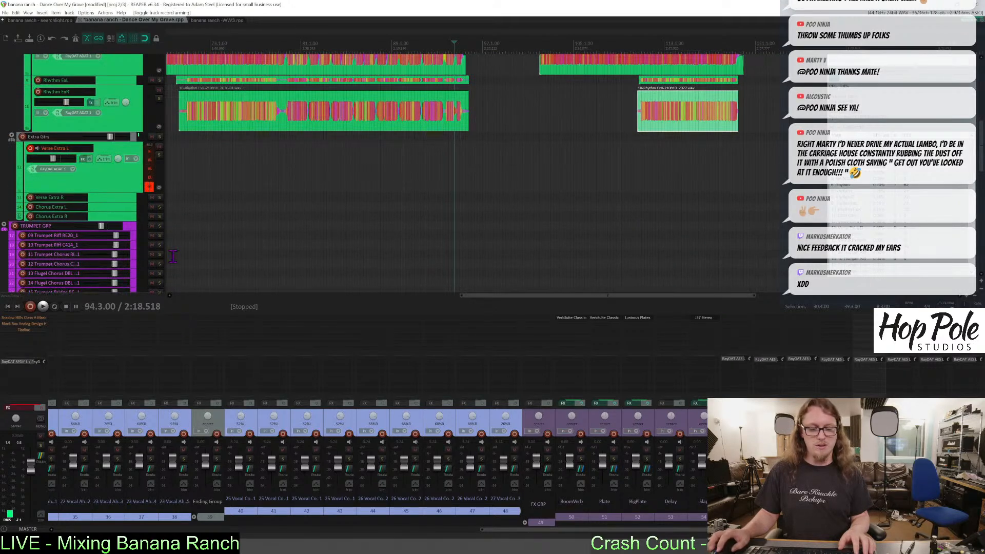
{"action": "left_click", "coordinate": [93, 530]}
{"action": "left_click_drag", "start_coordinate": [451, 170], "coordinate": [545, 162]}
{"action": "key", "text": "space"}
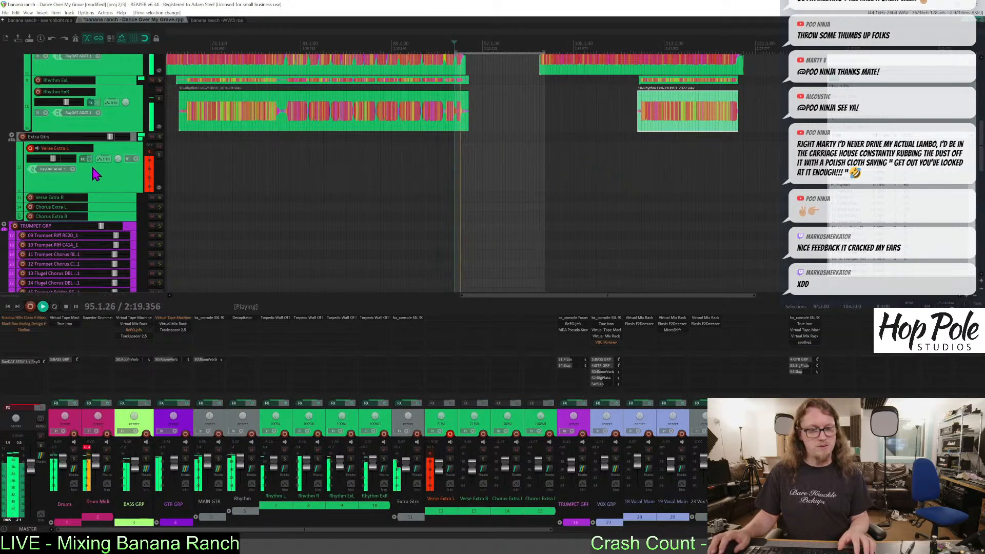
Adjust Verse Extra L's pan and volume, copy the Torpedo cabinet plug-in onto it, and check the Extra Gtrs console levels.
{"action": "double_click", "coordinate": [118, 158]}
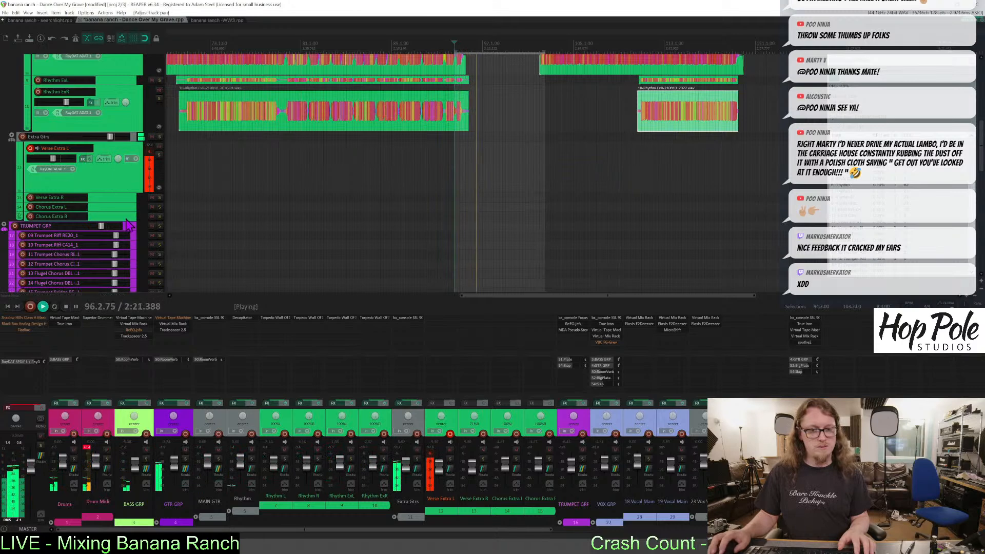
{"action": "left_click_drag", "start_coordinate": [53, 160], "coordinate": [67, 172]}
{"action": "left_click_drag", "start_coordinate": [438, 323], "coordinate": [436, 321]}
{"action": "left_click", "coordinate": [417, 318]}
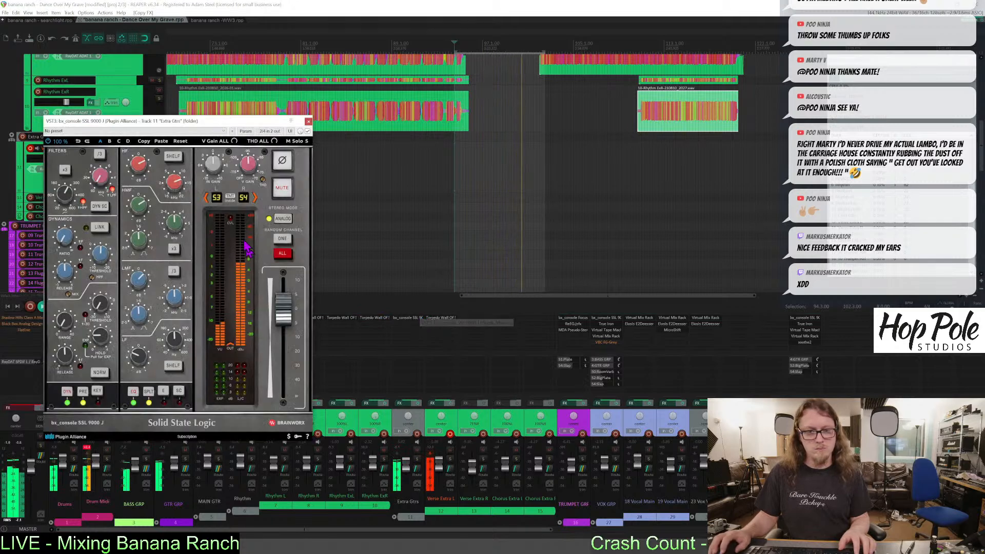
{"action": "left_click", "coordinate": [308, 122]}
Extend the time selection's end to 104.4.00, stop playback and save the project.
{"action": "left_click_drag", "start_coordinate": [980, 138], "coordinate": [980, 221]}
{"action": "left_click_drag", "start_coordinate": [545, 51], "coordinate": [571, 52]}
{"action": "key", "text": "space"}
{"action": "key", "text": "ctrl+s"}
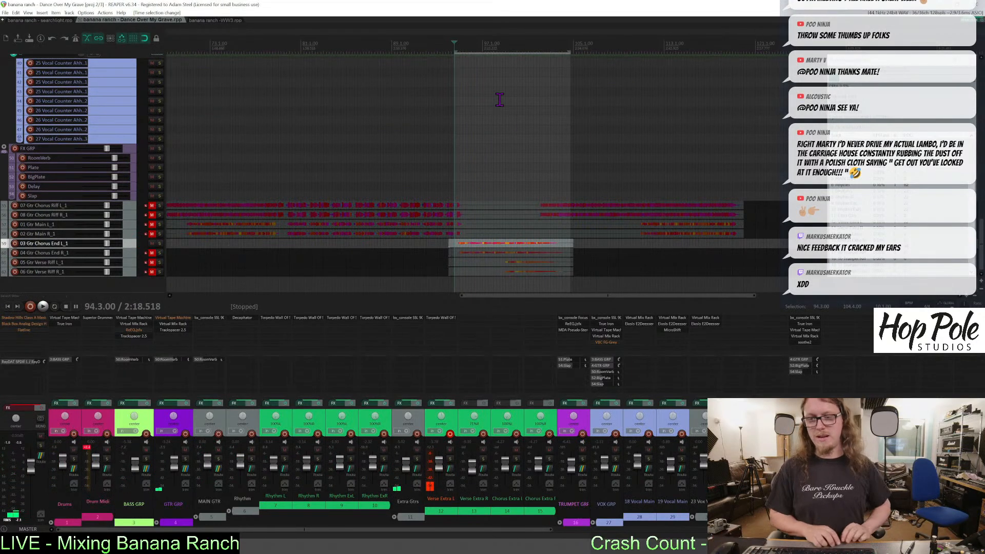
Audition the Verse Extra L reamp and copy its Torpedo plug-in to Verse Extra R, Chorus Extra L and Chorus Extra R.
{"action": "key", "text": "space"}
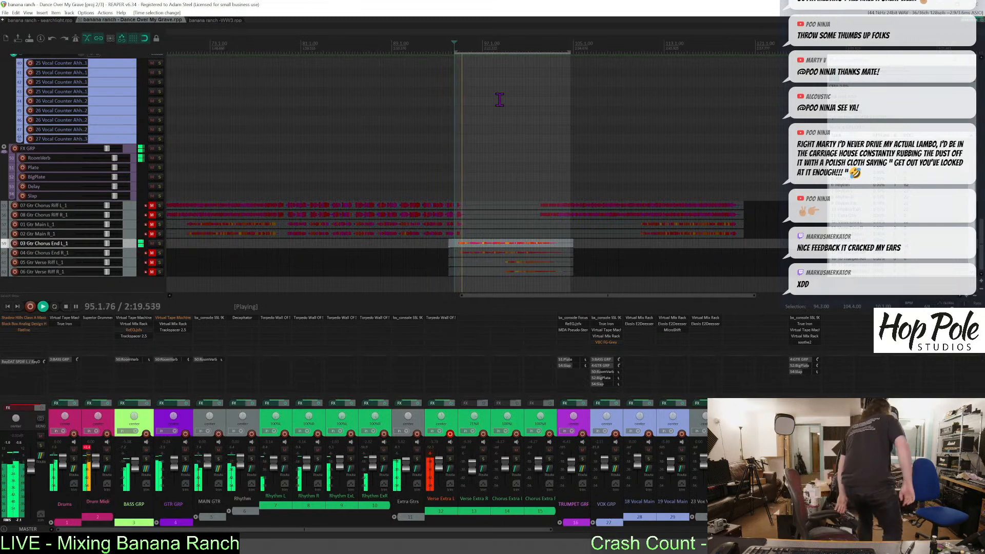
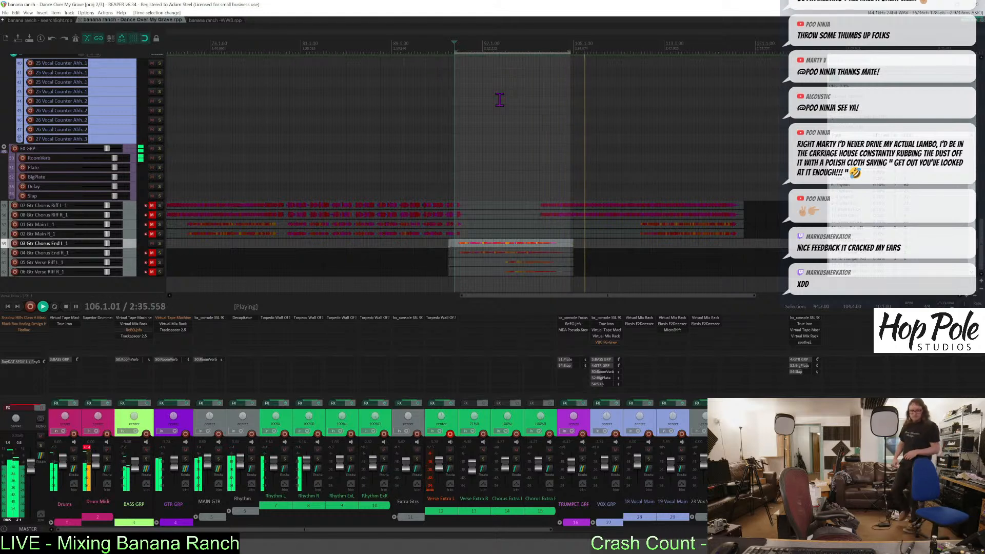
{"action": "key", "text": "space"}
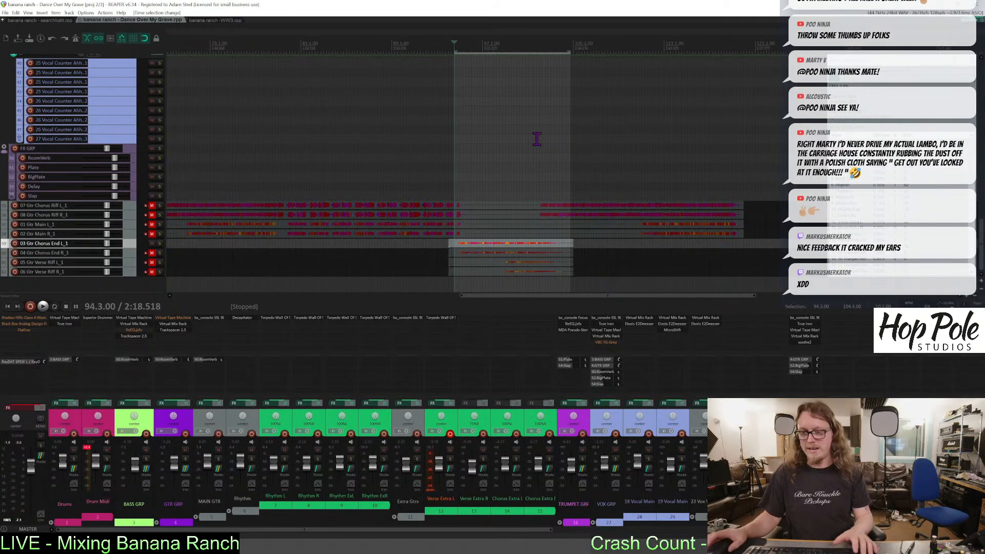
{"action": "key", "text": "space"}
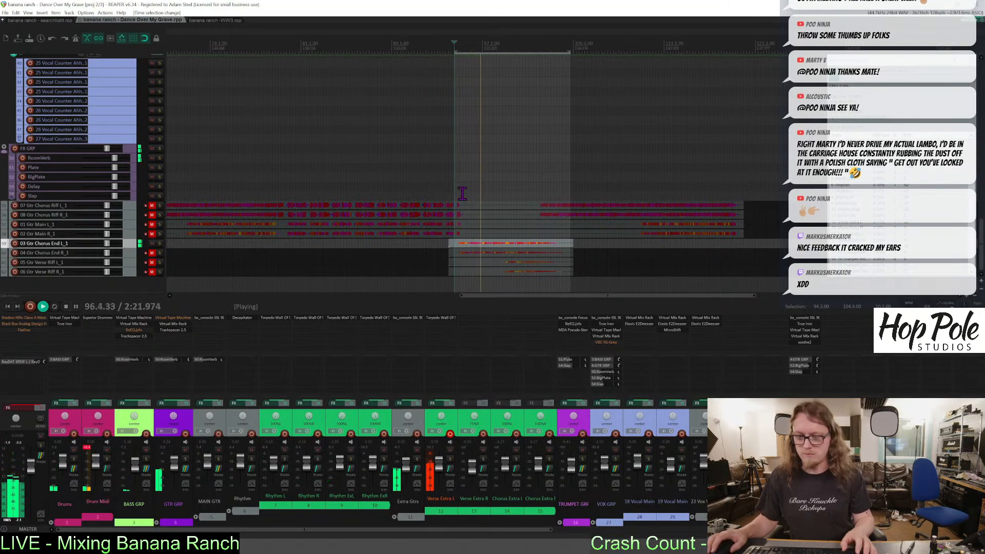
{"action": "left_click", "coordinate": [447, 318]}
{"action": "left_click_drag", "start_coordinate": [447, 321], "coordinate": [501, 328]}
{"action": "key", "text": "space"}
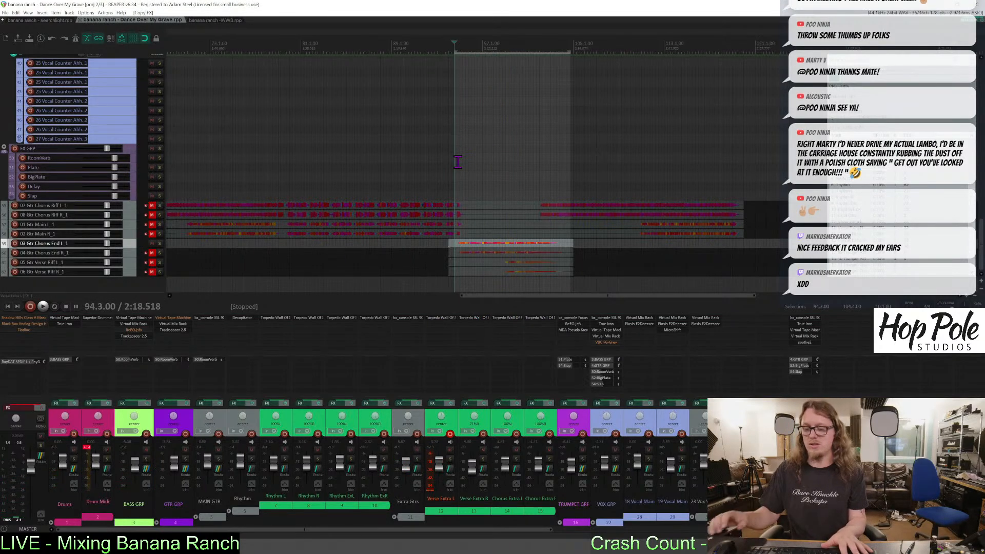
Record 03 Gtr Chorus End L_1 onto Verse Extra L from 94.3.00 to about 104.4.00, clearing the Drum Midi clip indicator meanwhile.
{"action": "key", "text": "ctrl+r"}
{"action": "left_click_drag", "start_coordinate": [981, 251], "coordinate": [982, 116]}
{"action": "scroll", "coordinate": [572, 141], "scroll_direction": "down", "scroll_amount": 3}
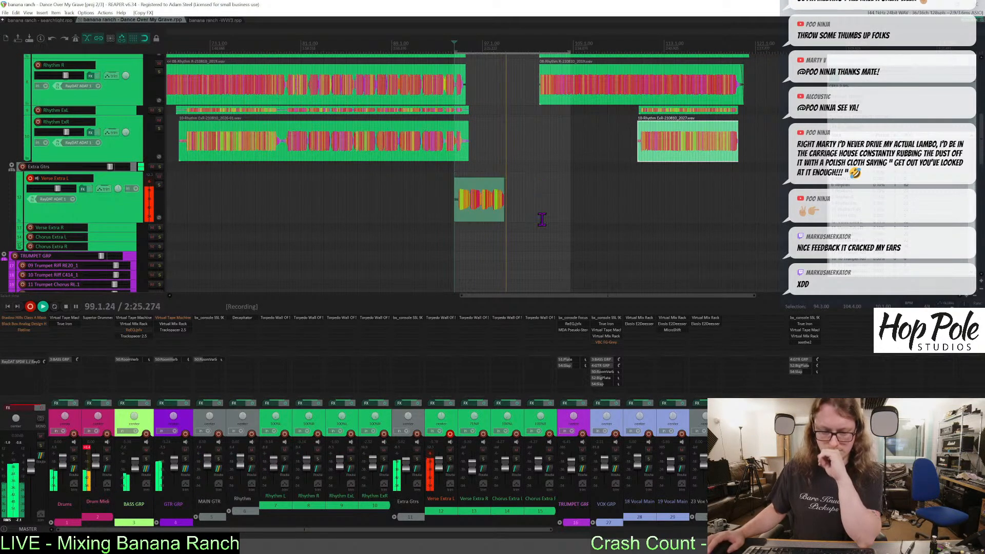
{"action": "left_click", "coordinate": [87, 449]}
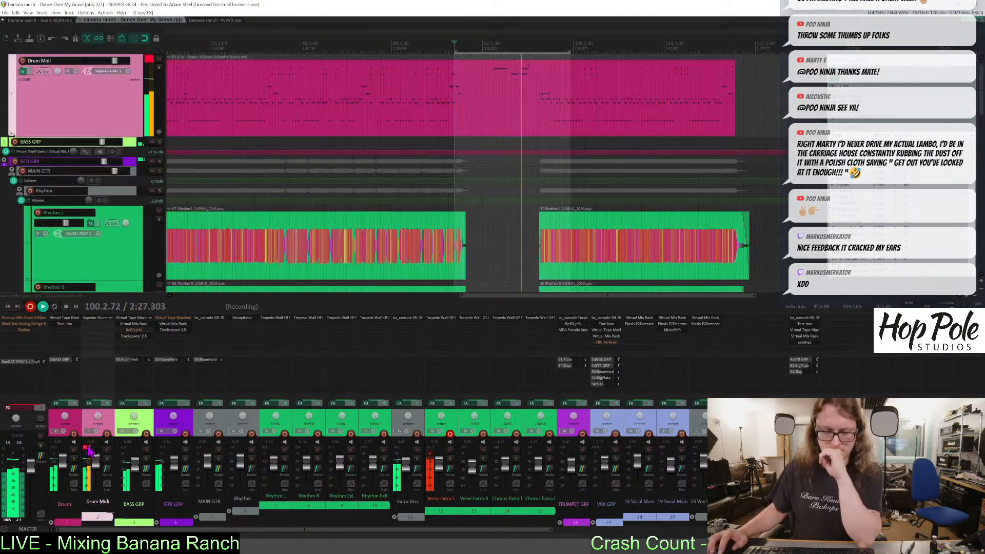
{"action": "left_click_drag", "start_coordinate": [981, 97], "coordinate": [980, 149]}
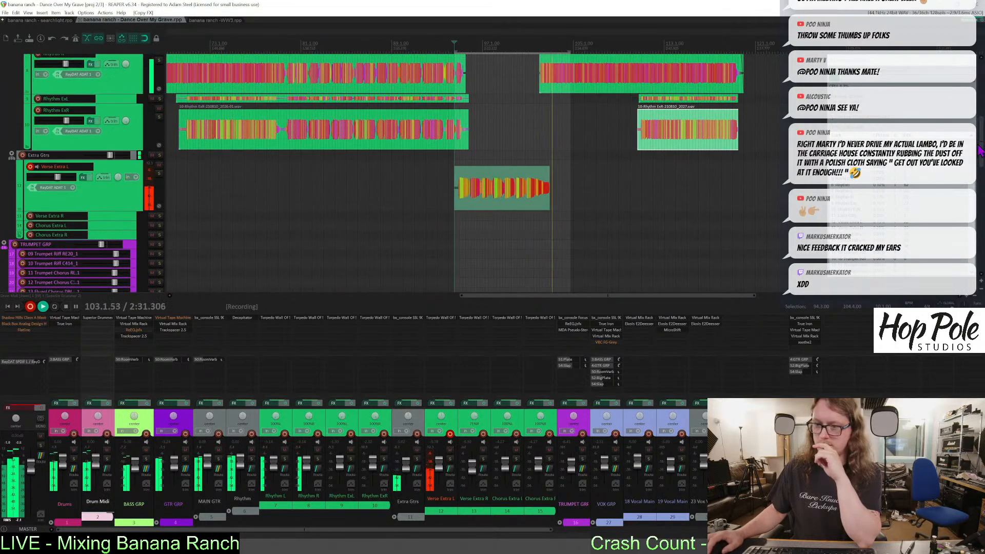
{"action": "scroll", "coordinate": [675, 148], "scroll_direction": "up", "scroll_amount": 2}
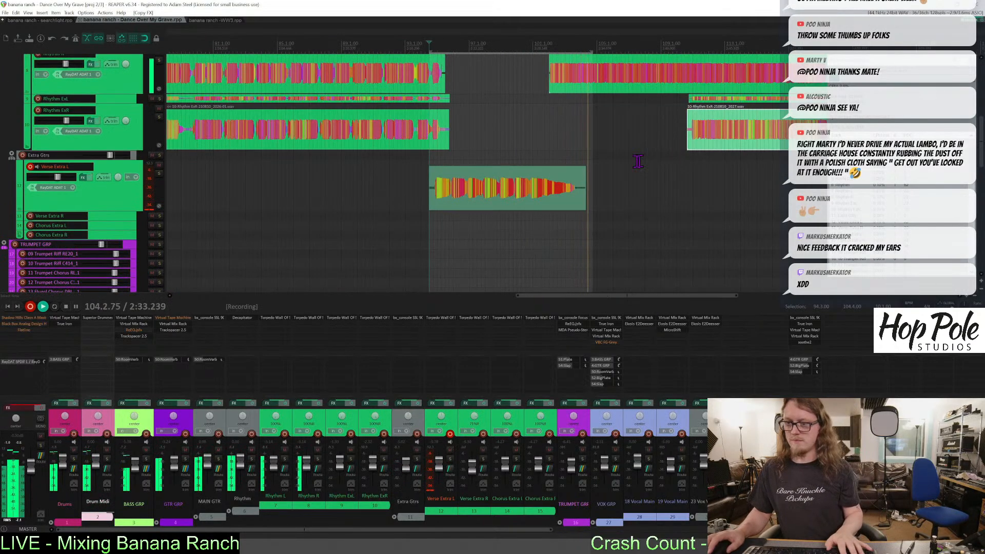
{"action": "key", "text": "space"}
Disarm Verse Extra L, arm Verse Extra R and adjust Verse Extra L's pan.
{"action": "left_click", "coordinate": [31, 166]}
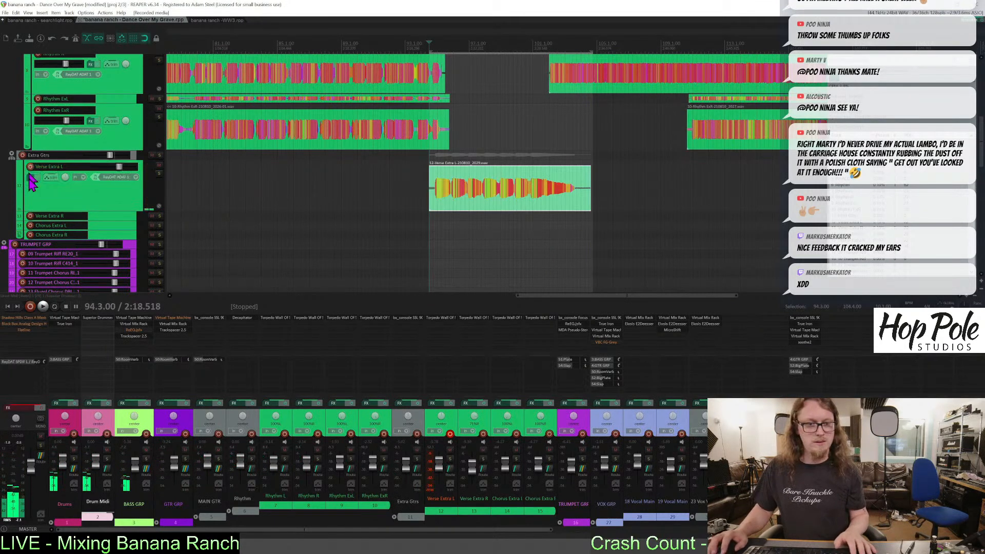
{"action": "left_click", "coordinate": [30, 216]}
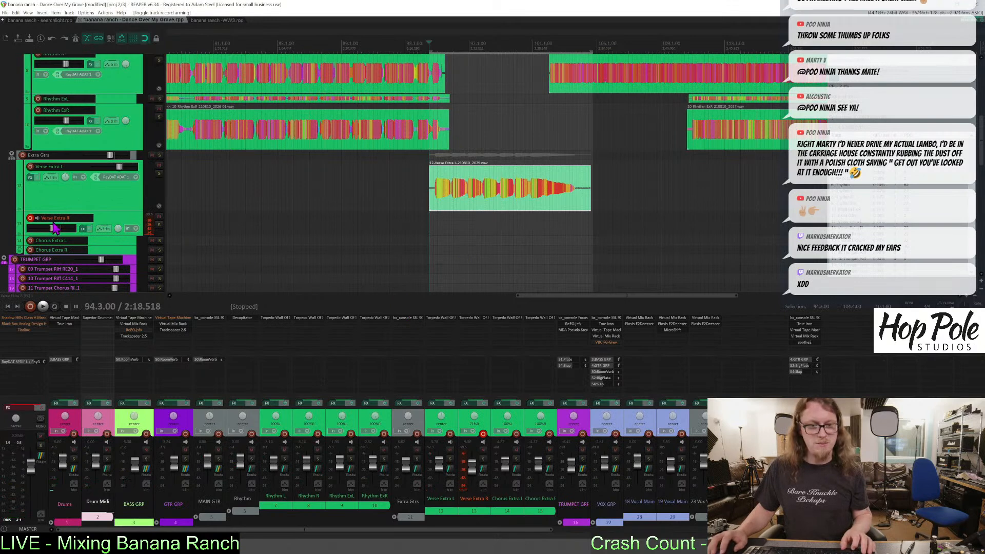
{"action": "left_click_drag", "start_coordinate": [88, 234], "coordinate": [89, 248]}
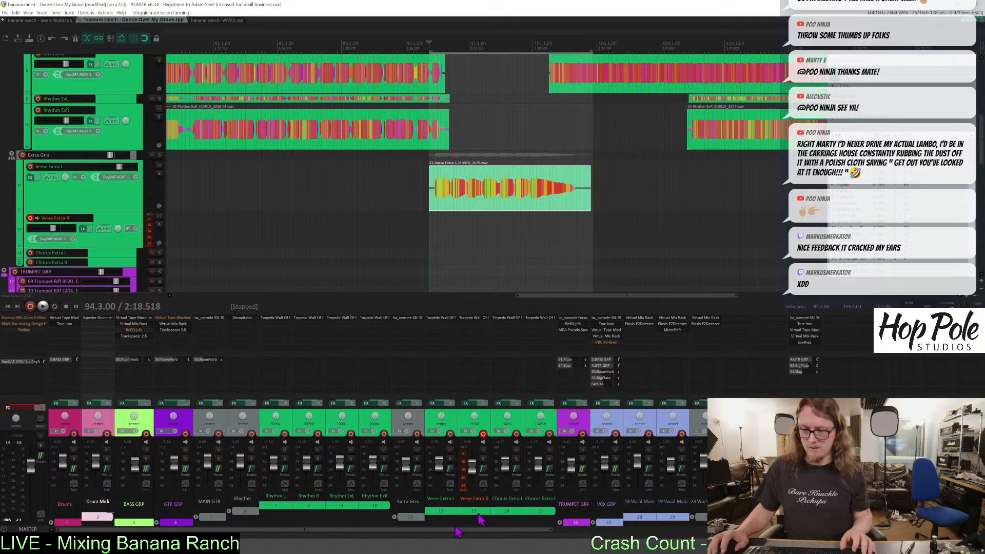
{"action": "left_click", "coordinate": [444, 420]}
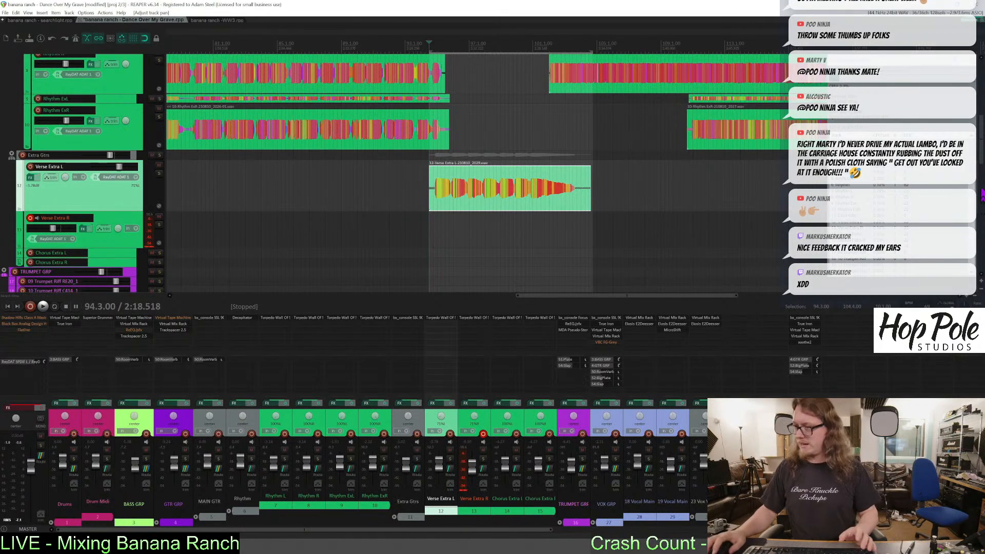
Mute 03 Gtr Chorus End L_1, unmute 04 Gtr Chorus End R_1 and start recording it onto Verse Extra R from 94.3.00.
{"action": "left_click_drag", "start_coordinate": [981, 147], "coordinate": [981, 277]}
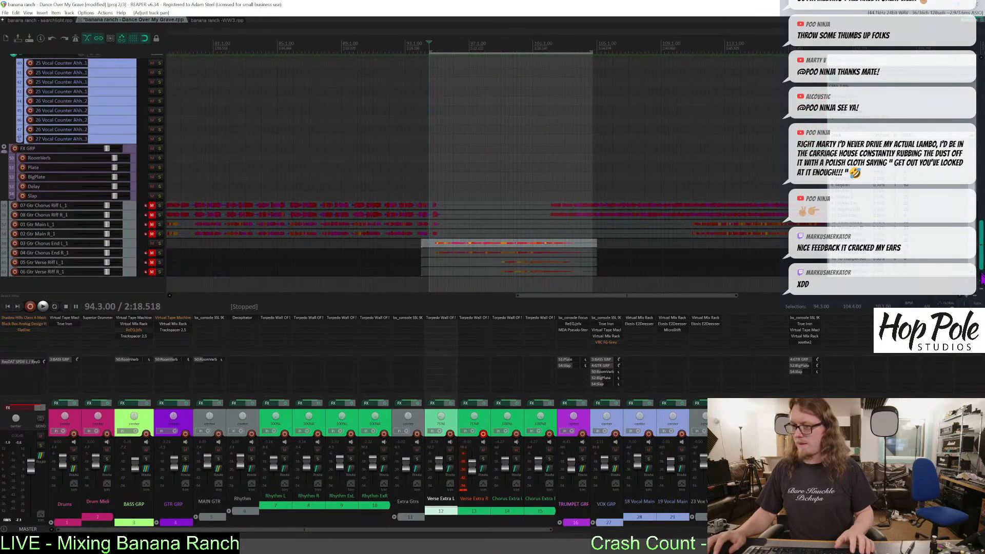
{"action": "left_click", "coordinate": [152, 243]}
{"action": "left_click", "coordinate": [152, 252]}
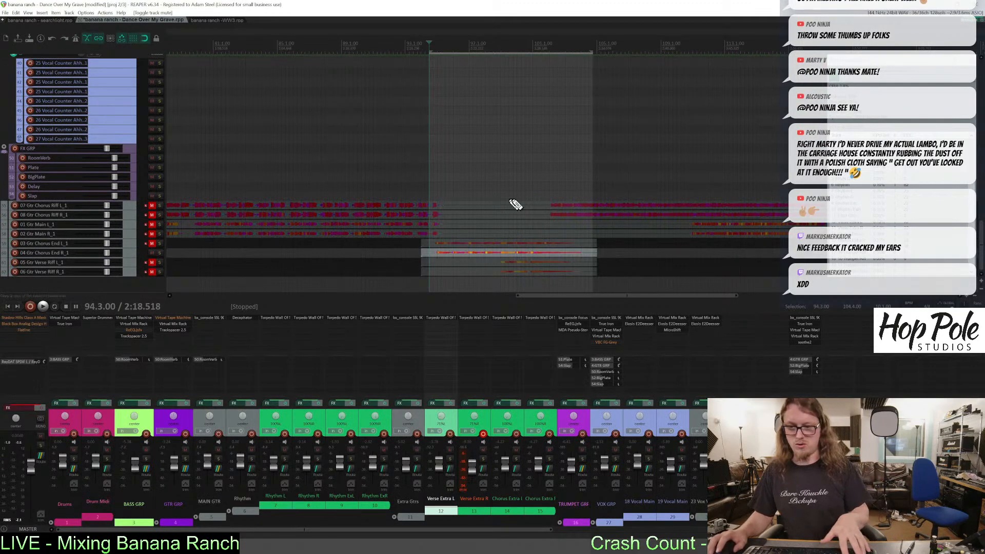
{"action": "key", "text": "ctrl+r"}
{"action": "scroll", "coordinate": [428, 206], "scroll_direction": "up", "scroll_amount": 3}
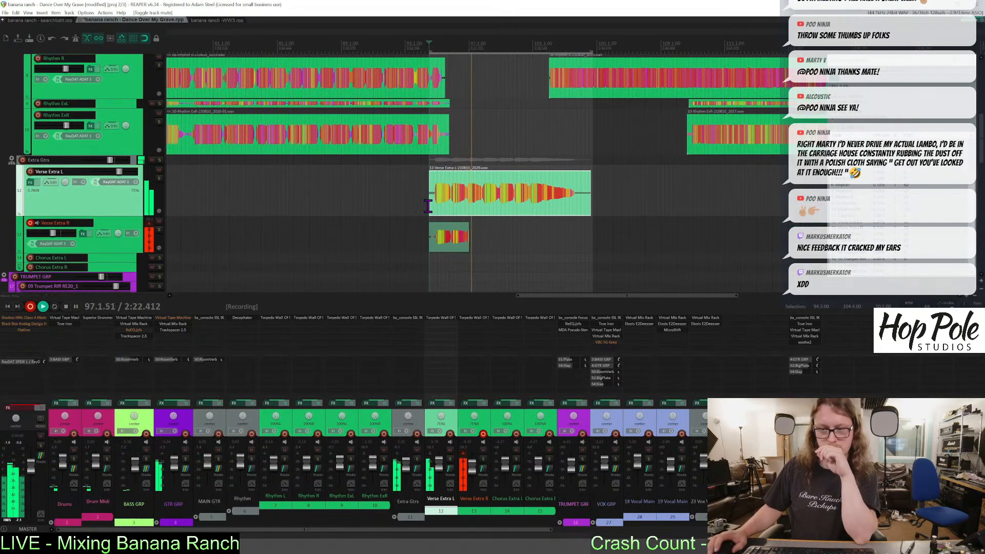
Trim the silence from the start of the Verse Extra L take while Verse Extra R records.
{"action": "scroll", "coordinate": [429, 207], "scroll_direction": "up", "scroll_amount": 3}
{"action": "left_click_drag", "start_coordinate": [429, 205], "coordinate": [436, 206]}
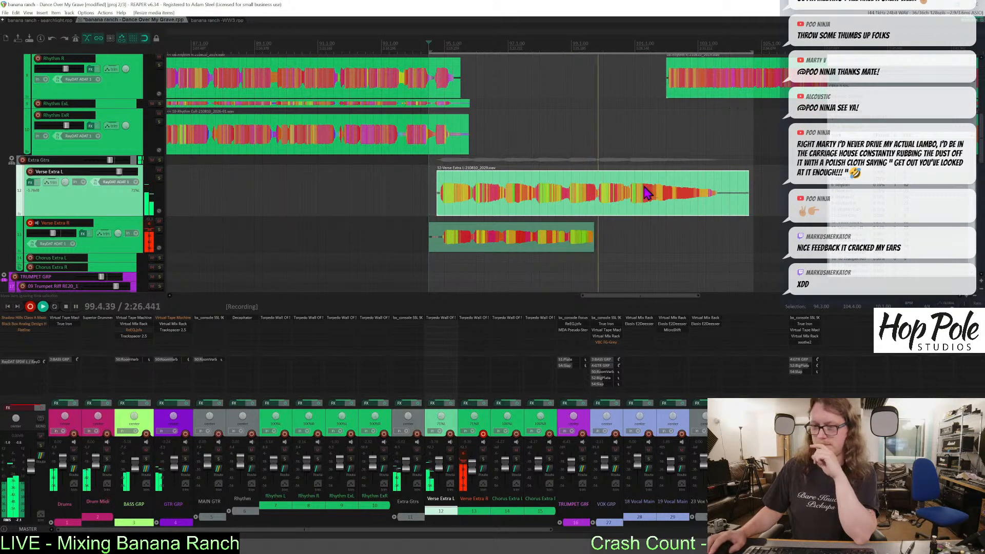
{"action": "scroll", "coordinate": [647, 192], "scroll_direction": "down", "scroll_amount": 3}
{"action": "left_click_drag", "start_coordinate": [662, 295], "coordinate": [720, 302]}
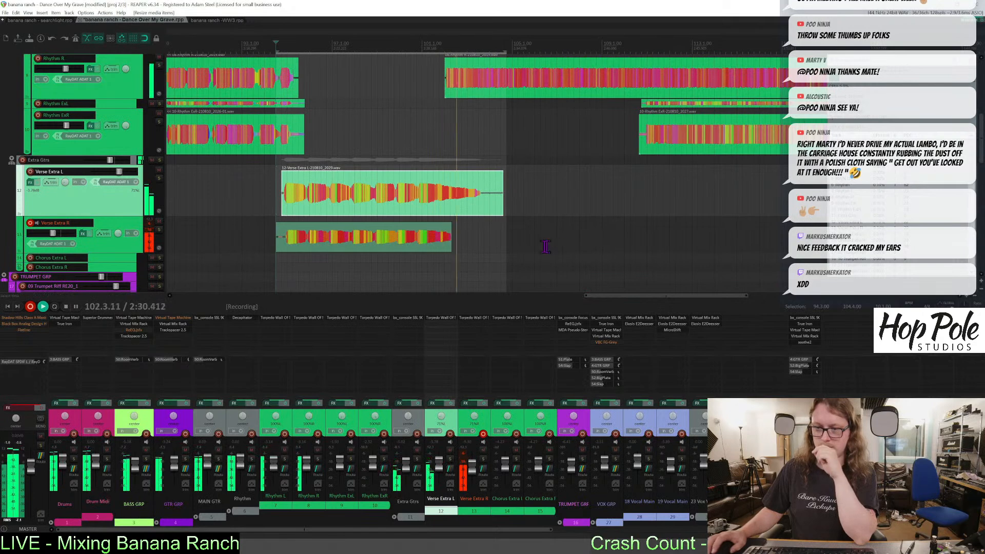
Finish the Verse Extra R recording, shorten the Verse Extra L take's end to match and fade out the Verse Extra R take.
{"action": "key", "text": "ctrl+r"}
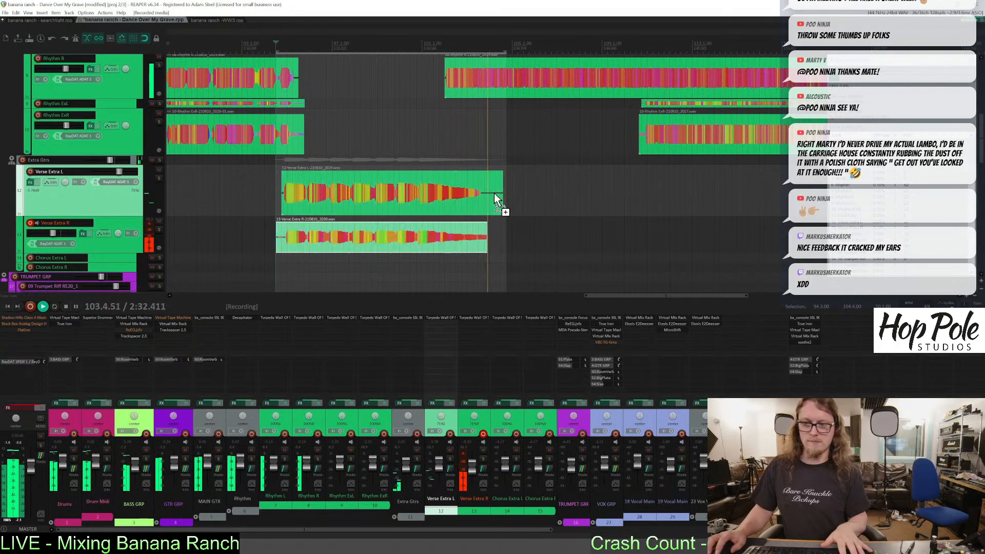
{"action": "left_click_drag", "start_coordinate": [501, 192], "coordinate": [483, 205]}
{"action": "key", "text": "space"}
{"action": "left_click_drag", "start_coordinate": [487, 240], "coordinate": [468, 225]}
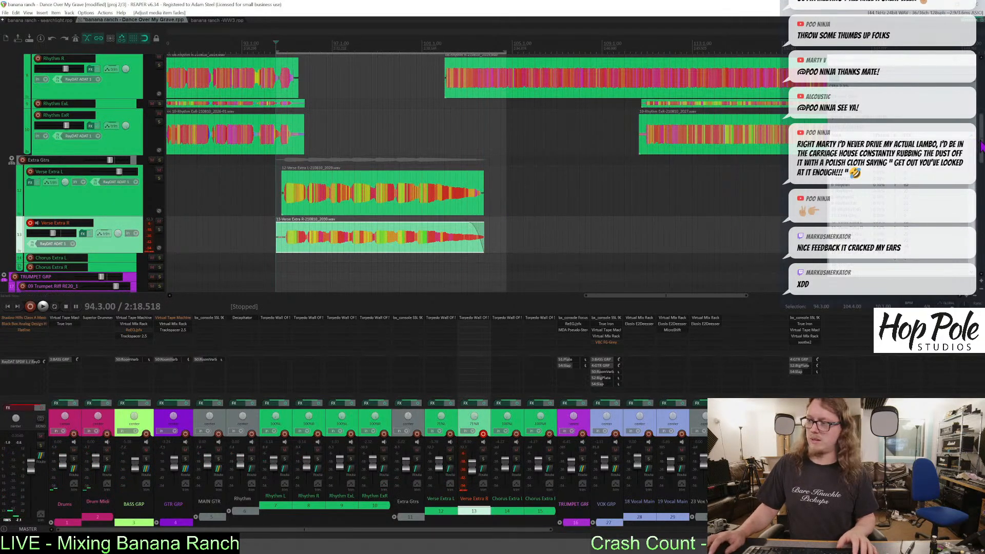
Mute 04 Gtr Chorus End R_1 and unmute 05 Gtr Verse Riff L_1 as the next reamp source.
{"action": "left_click_drag", "start_coordinate": [980, 146], "coordinate": [980, 254]}
{"action": "left_click", "coordinate": [151, 253]}
{"action": "left_click", "coordinate": [152, 262]}
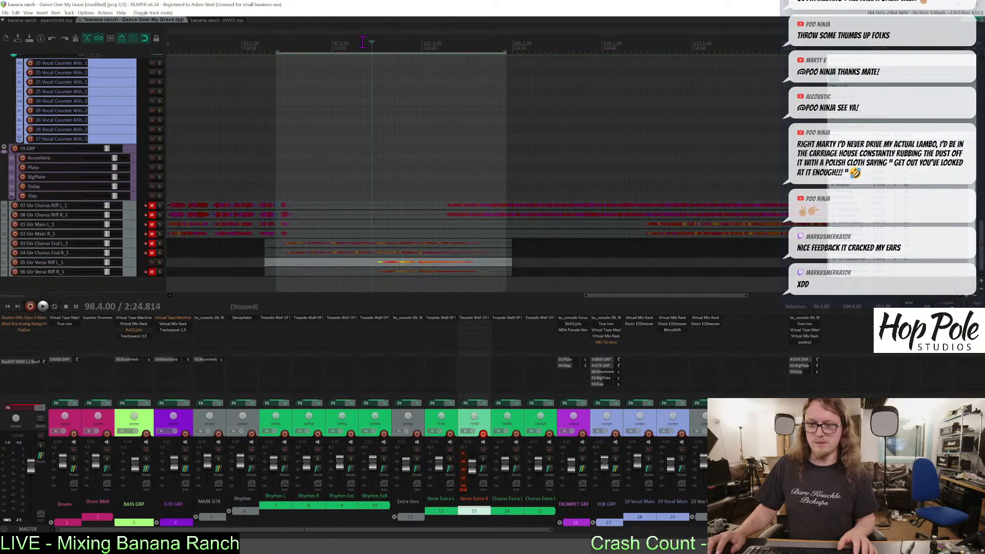
Disarm Verse Extra R, arm Chorus Extra L and record the Verse Riff L guitar onto it from 98.4.00.
{"action": "left_click_drag", "start_coordinate": [981, 229], "coordinate": [981, 145]}
{"action": "left_click", "coordinate": [31, 137]}
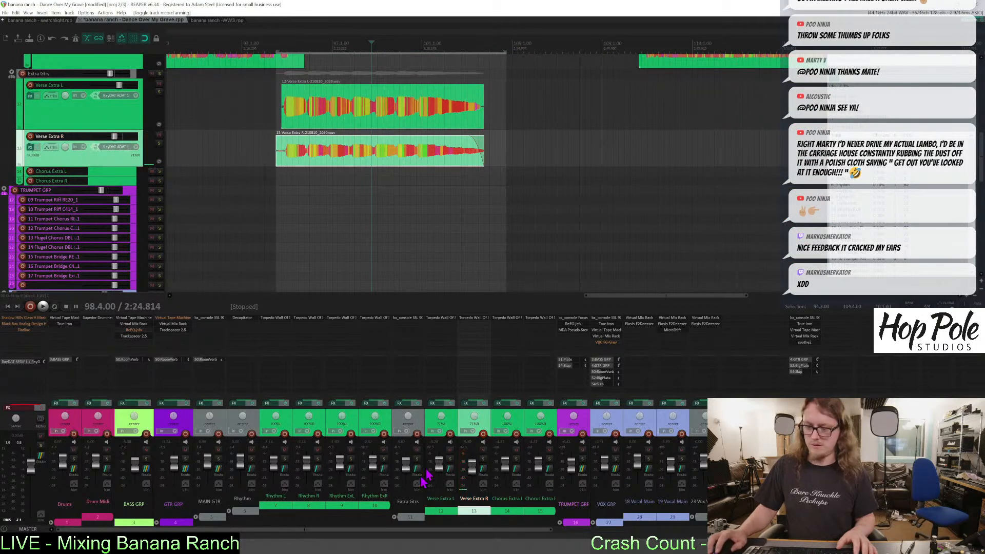
{"action": "left_click", "coordinate": [516, 434]}
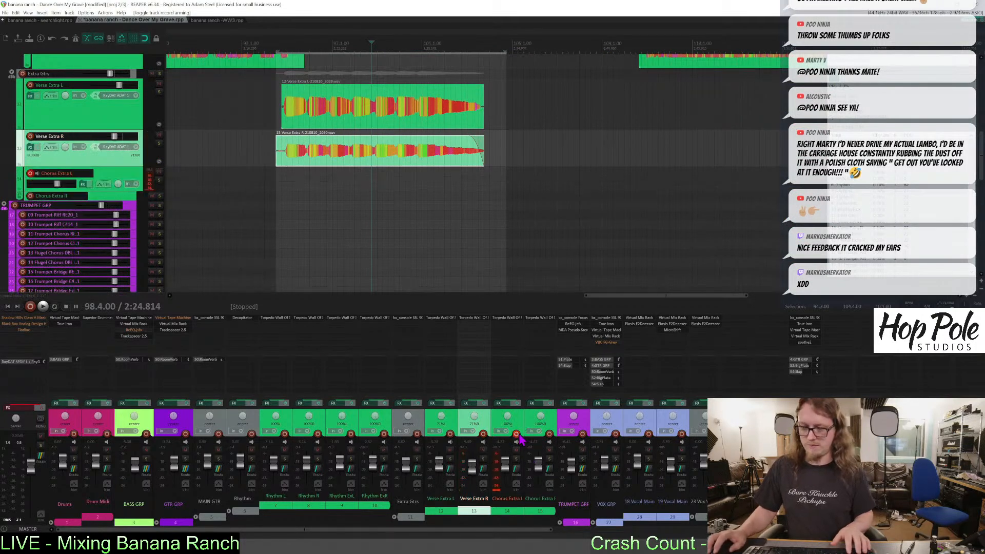
{"action": "key", "text": "ctrl+r"}
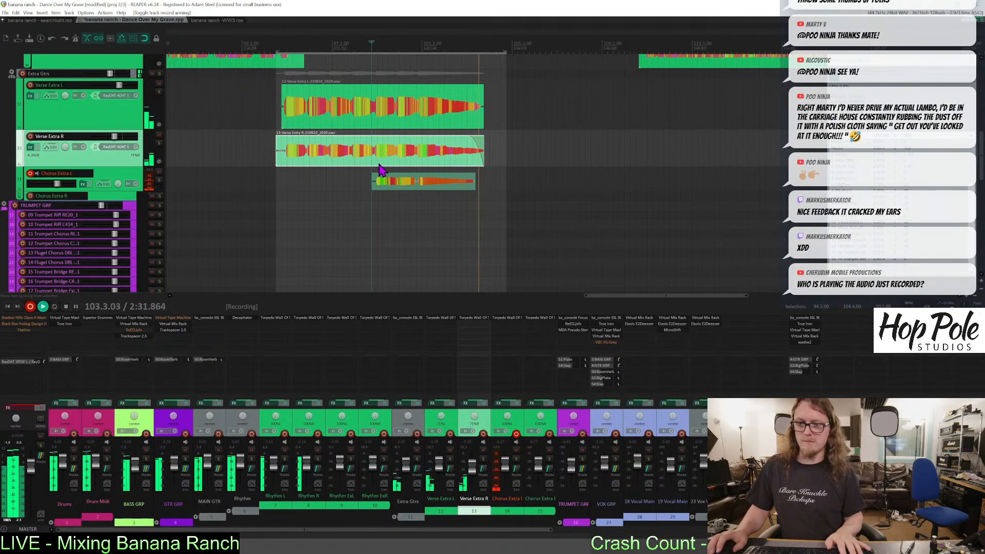
{"action": "key", "text": "space"}
Switch recording to Chorus Extra R with 06 Gtr Verse Riff R_1 as the only unmuted source, starting from 98.4.00.
{"action": "left_click", "coordinate": [30, 195]}
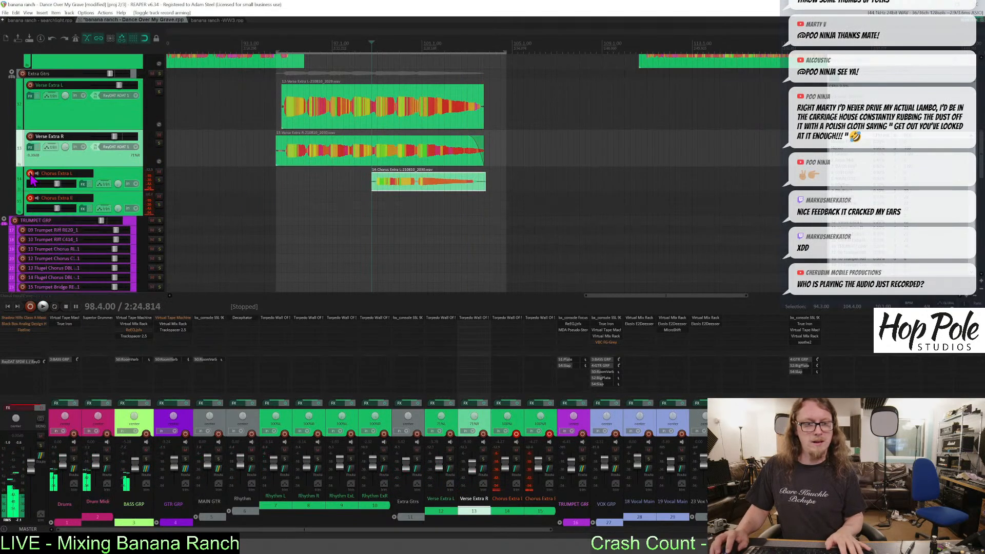
{"action": "left_click", "coordinate": [30, 173]}
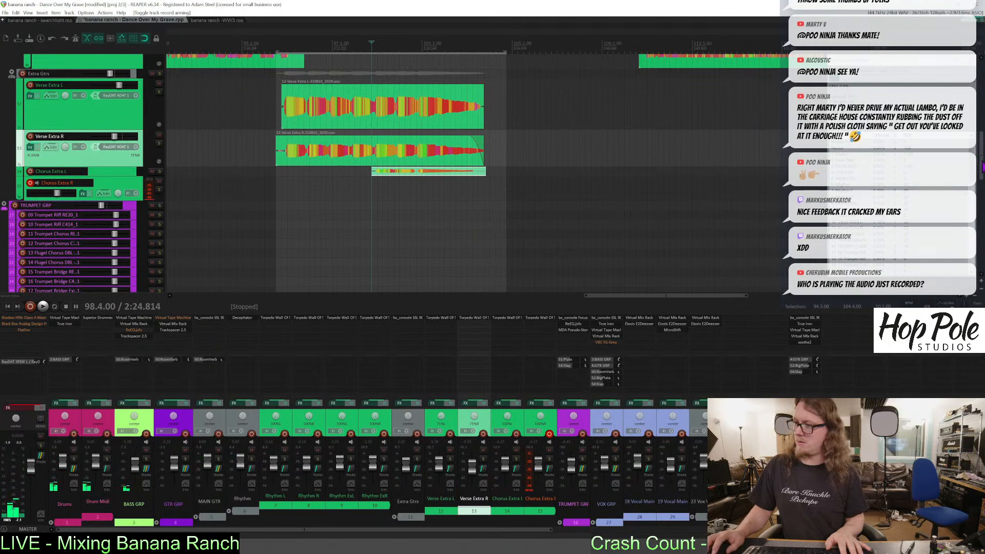
{"action": "left_click_drag", "start_coordinate": [983, 167], "coordinate": [983, 276]}
{"action": "left_click", "coordinate": [152, 262]}
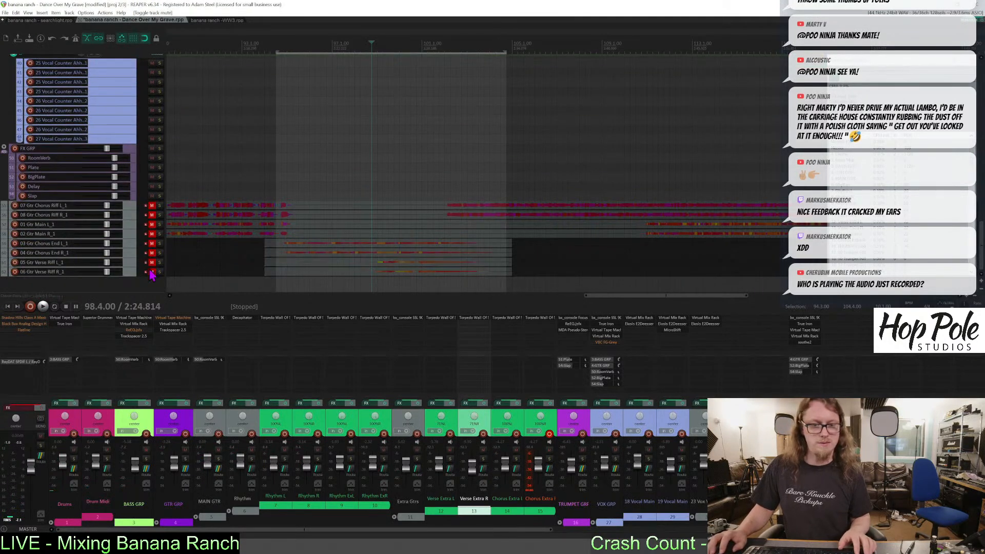
{"action": "left_click", "coordinate": [152, 271]}
{"action": "key", "text": "ctrl+r"}
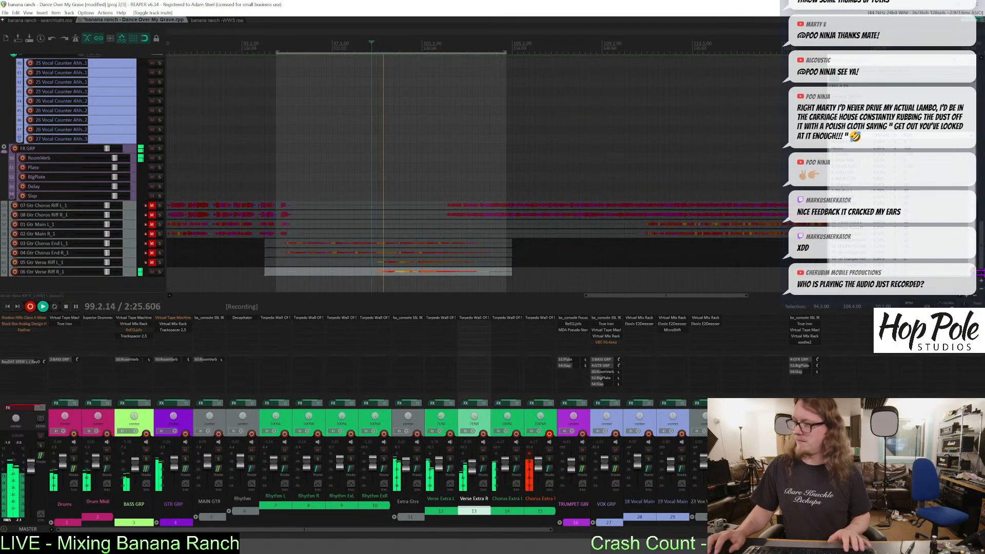
Finish the Chorus Extra R recording, shorten and fade out the ends of both Chorus Extra takes, and save the project.
{"action": "left_click_drag", "start_coordinate": [982, 166], "coordinate": [982, 163]}
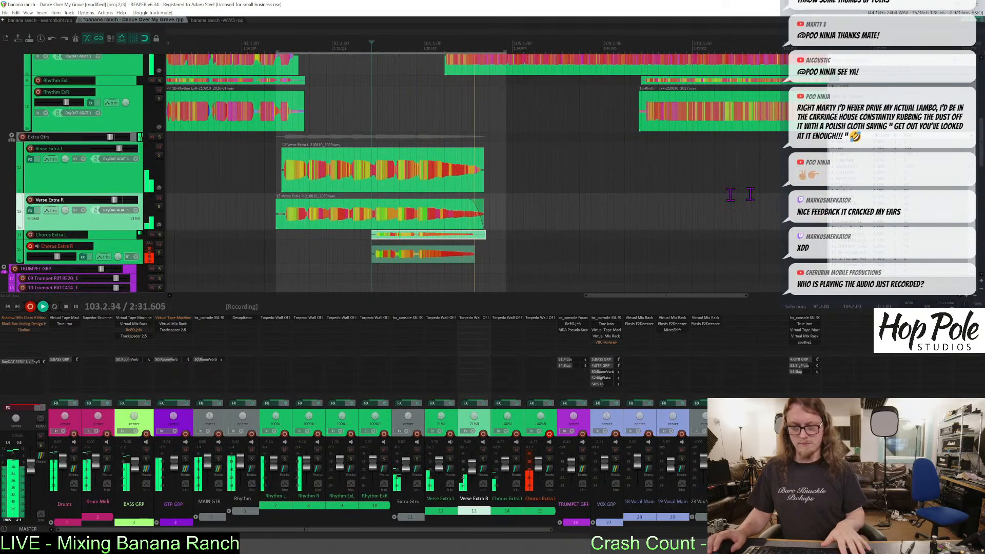
{"action": "key", "text": "ctrl+r"}
{"action": "left_click_drag", "start_coordinate": [488, 254], "coordinate": [469, 228]}
{"action": "key", "text": "space"}
{"action": "key", "text": "ctrl+s"}
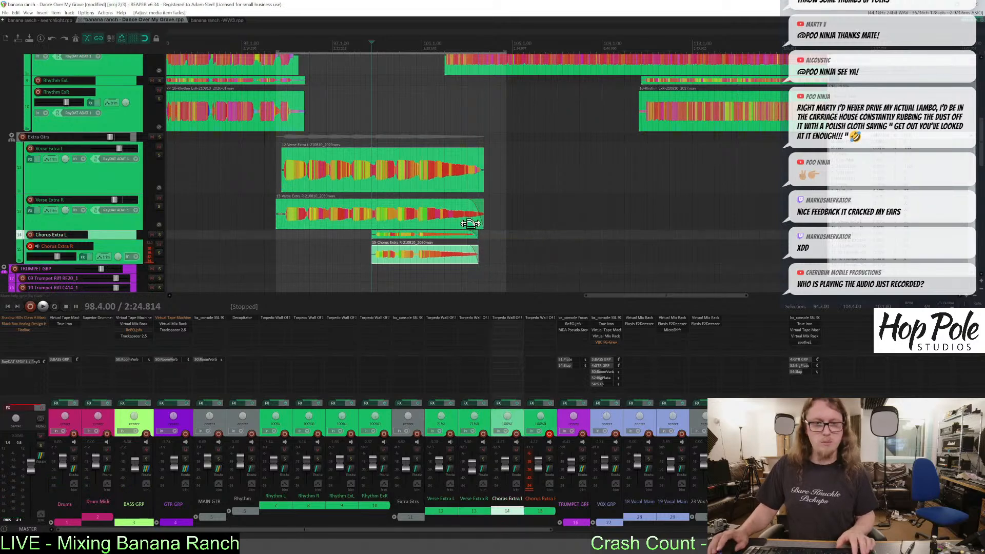
{"action": "key", "text": "ctrl+s"}
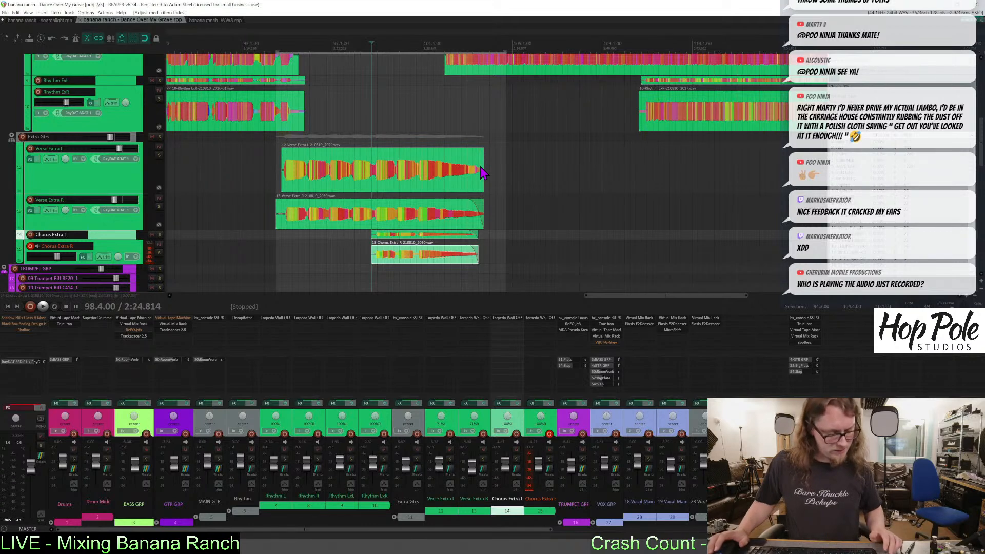
Review the reamped rhythm and extra guitar takes across the song against the source guitar tracks.
{"action": "scroll", "coordinate": [481, 206], "scroll_direction": "left", "scroll_amount": 5}
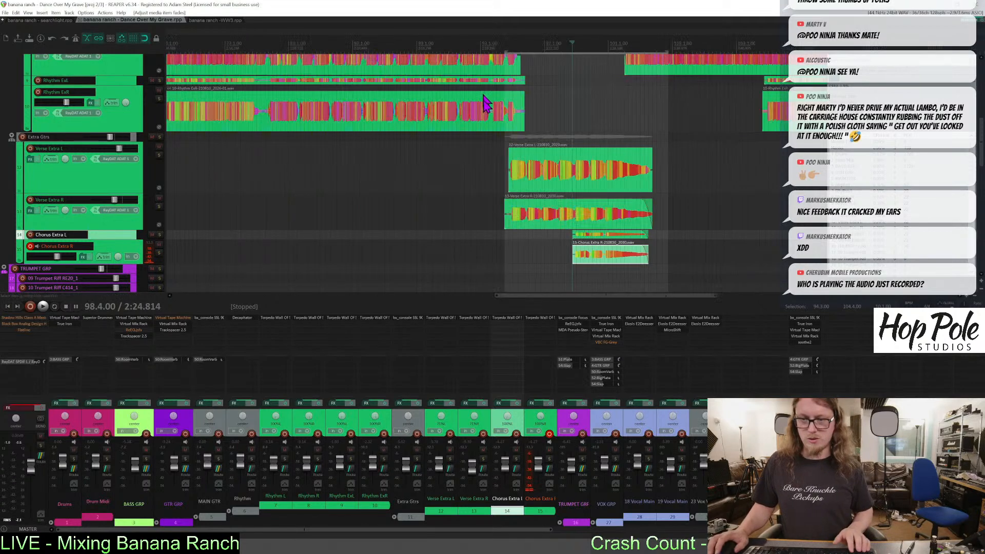
{"action": "left_click_drag", "start_coordinate": [477, 215], "coordinate": [483, 221]}
{"action": "scroll", "coordinate": [489, 186], "scroll_direction": "up", "scroll_amount": 2}
{"action": "scroll", "coordinate": [492, 210], "scroll_direction": "down", "scroll_amount": 2}
{"action": "scroll", "coordinate": [512, 157], "scroll_direction": "down", "scroll_amount": 3}
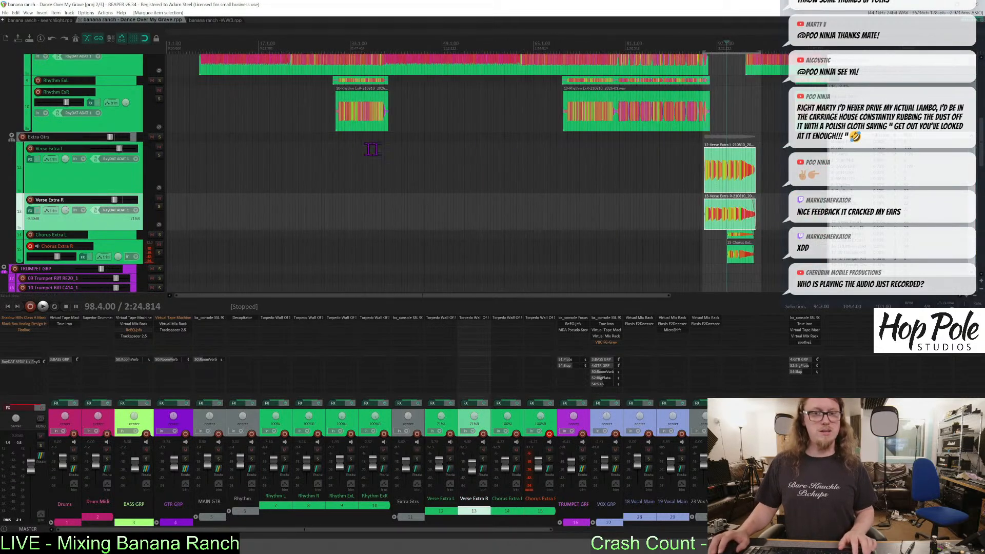
{"action": "scroll", "coordinate": [646, 177], "scroll_direction": "down", "scroll_amount": 3}
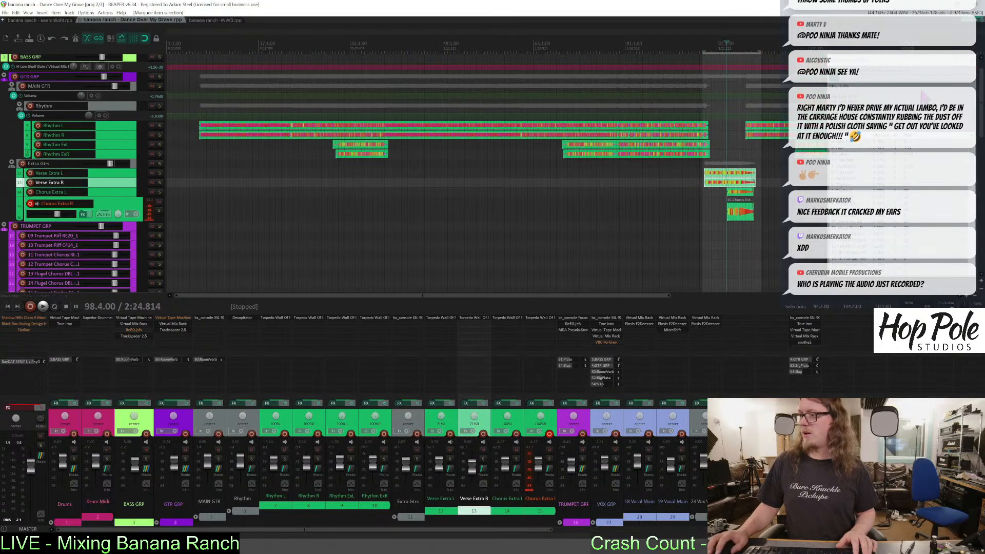
{"action": "scroll", "coordinate": [595, 221], "scroll_direction": "down", "scroll_amount": 3}
{"action": "scroll", "coordinate": [644, 171], "scroll_direction": "up", "scroll_amount": 1}
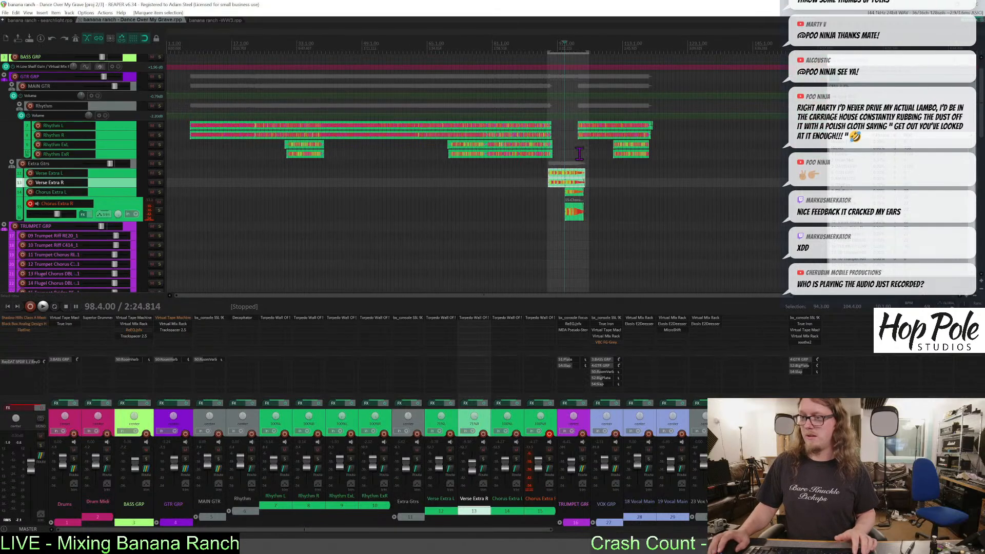
{"action": "scroll", "coordinate": [769, 171], "scroll_direction": "up", "scroll_amount": 2}
{"action": "scroll", "coordinate": [410, 174], "scroll_direction": "down", "scroll_amount": 10}
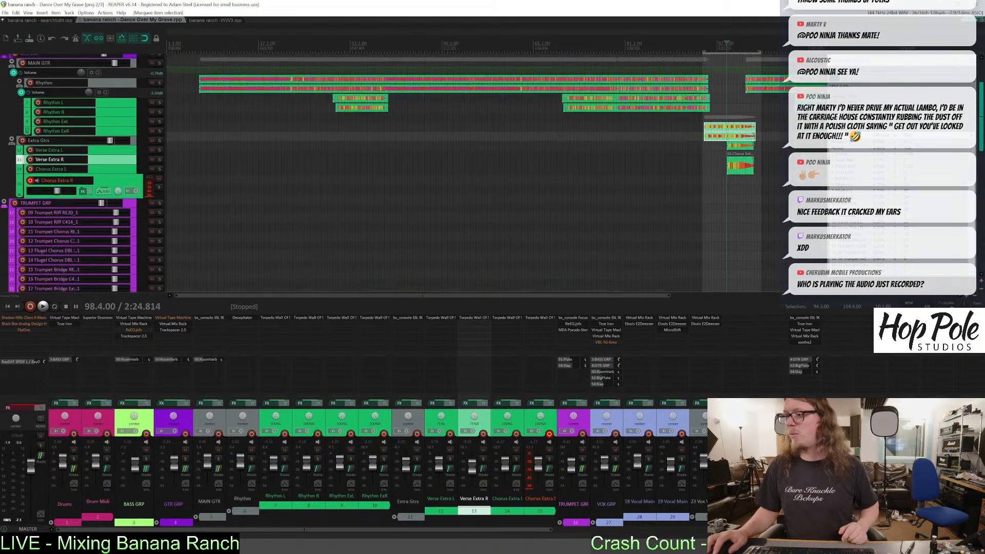
{"action": "scroll", "coordinate": [82, 169], "scroll_direction": "down", "scroll_amount": 2}
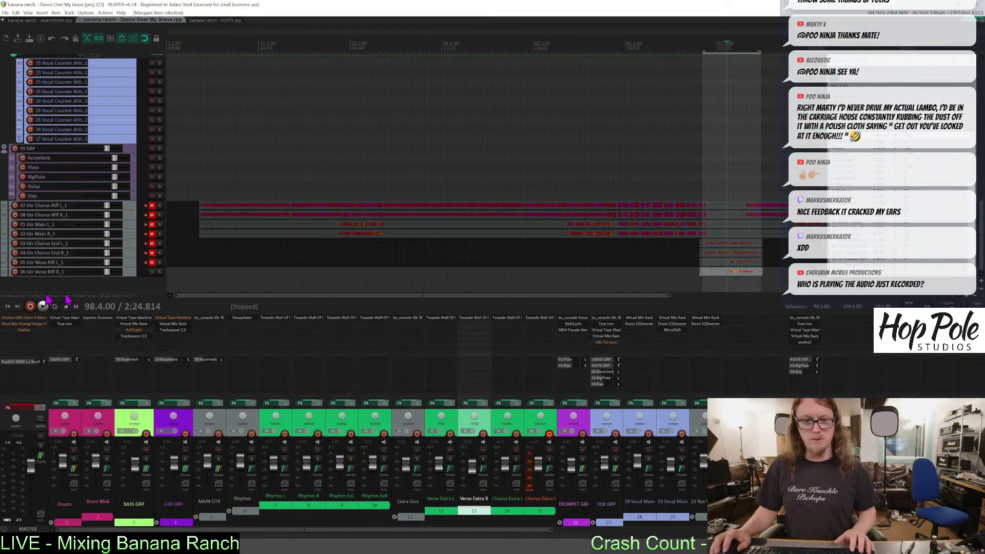
Mute 06 Gtr Verse Riff R_1 and play the song from about bar 20.
{"action": "left_click", "coordinate": [152, 271]}
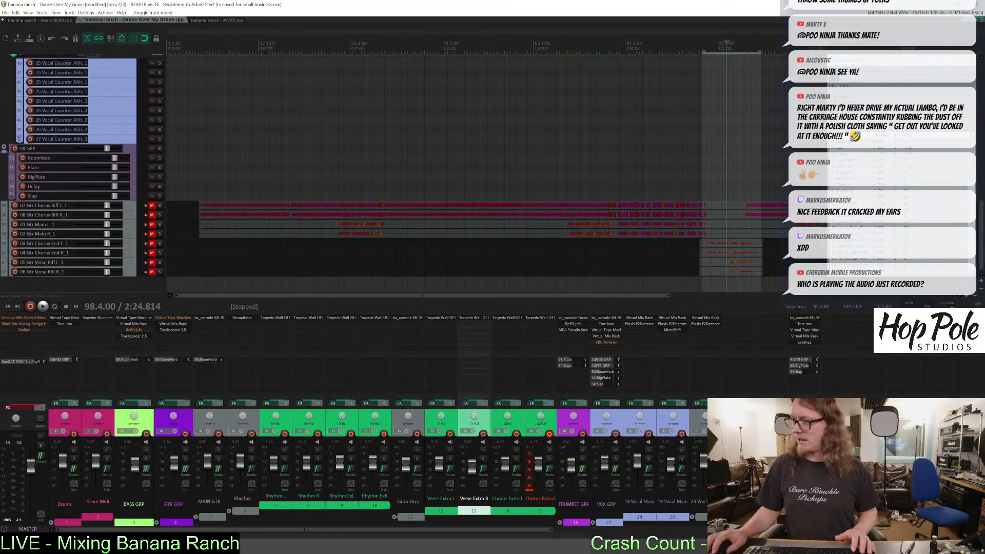
{"action": "left_click_drag", "start_coordinate": [982, 254], "coordinate": [973, 111]}
{"action": "scroll", "coordinate": [560, 107], "scroll_direction": "down", "scroll_amount": 2}
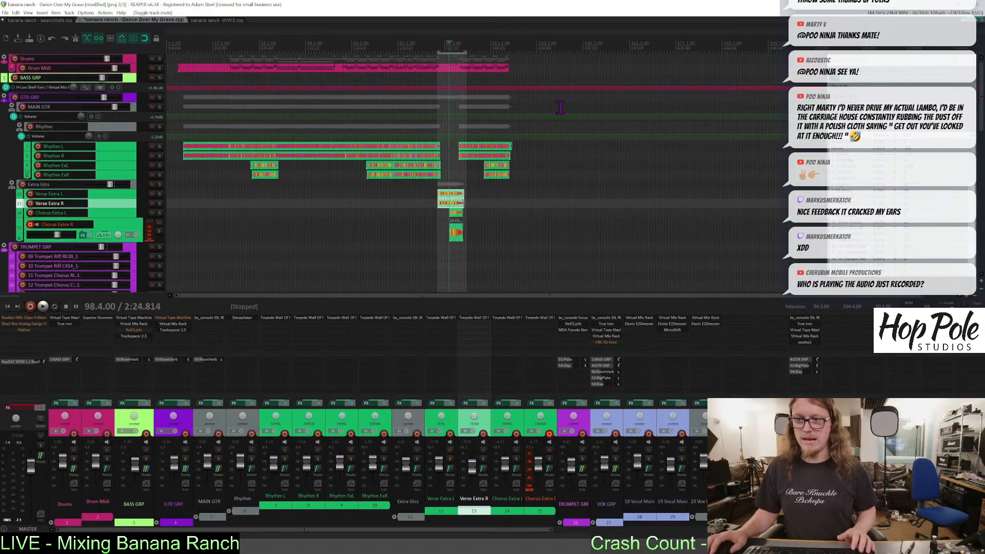
{"action": "scroll", "coordinate": [560, 107], "scroll_direction": "up", "scroll_amount": 1}
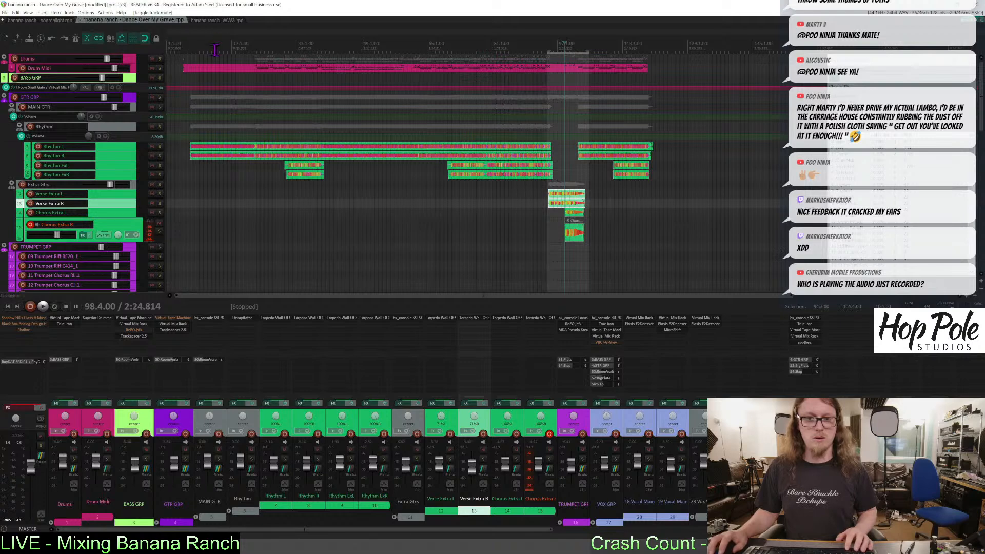
{"action": "key", "text": "space"}
{"action": "scroll", "coordinate": [192, 108], "scroll_direction": "up", "scroll_amount": 4}
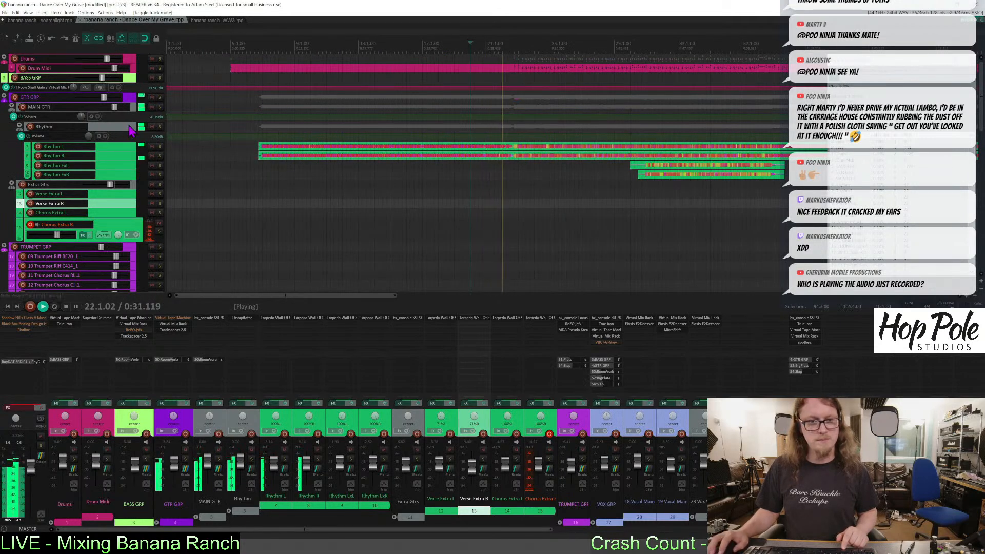
Enlarge the Rhythm track's volume envelope lane and add an envelope point at the section change near bar 23.
{"action": "left_click", "coordinate": [131, 131]}
{"action": "left_click_drag", "start_coordinate": [134, 142], "coordinate": [205, 224]}
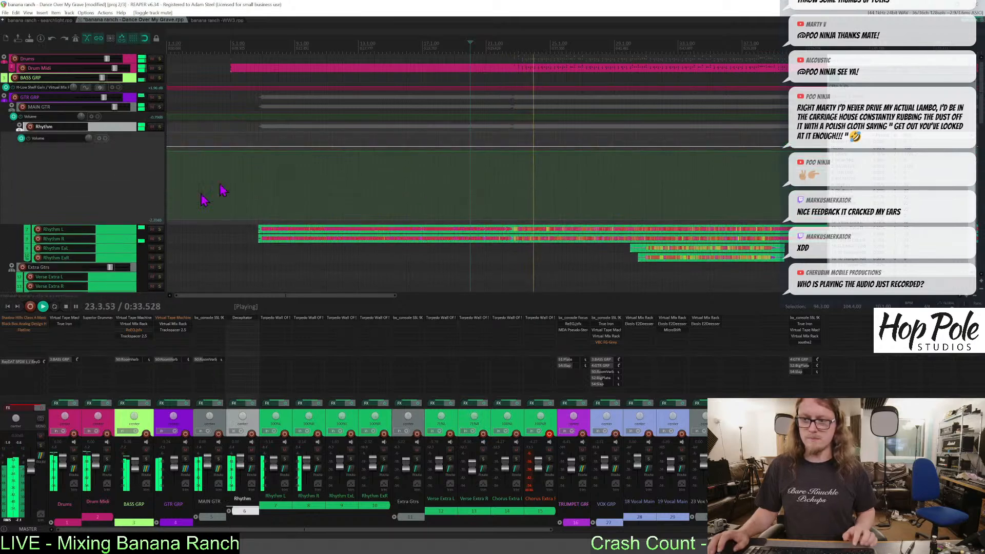
{"action": "left_click", "coordinate": [493, 49]}
{"action": "scroll", "coordinate": [585, 213], "scroll_direction": "up", "scroll_amount": 4}
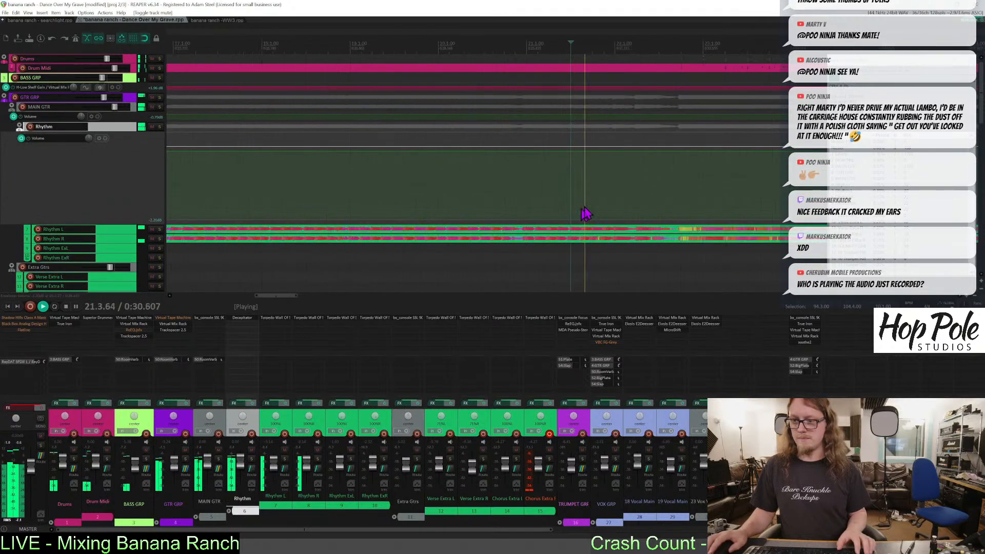
{"action": "left_click", "coordinate": [674, 153]}
{"action": "key", "text": "space"}
{"action": "key", "text": "space"}
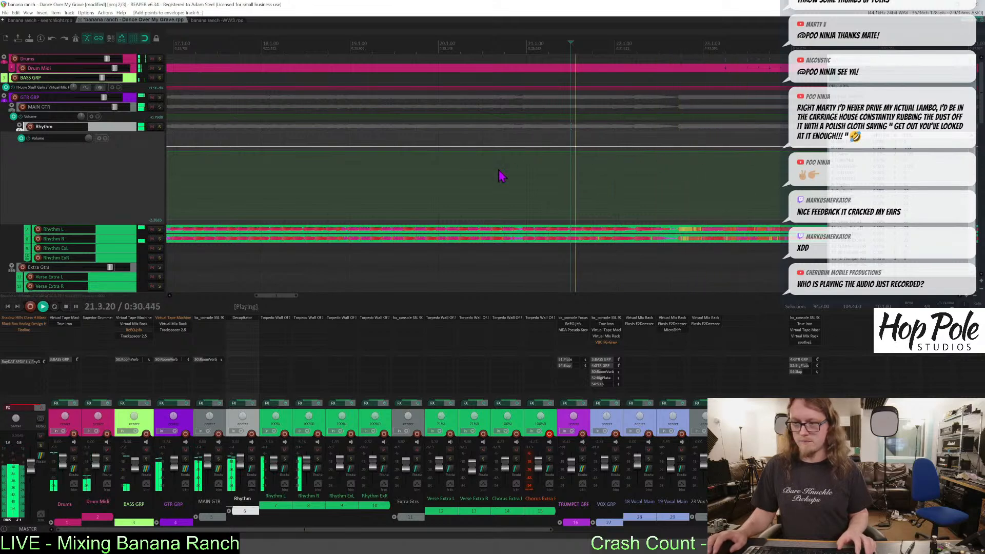
Try to lower the Rhythm volume envelope in the opening section, and undo the change.
{"action": "scroll", "coordinate": [257, 71], "scroll_direction": "down", "scroll_amount": 5}
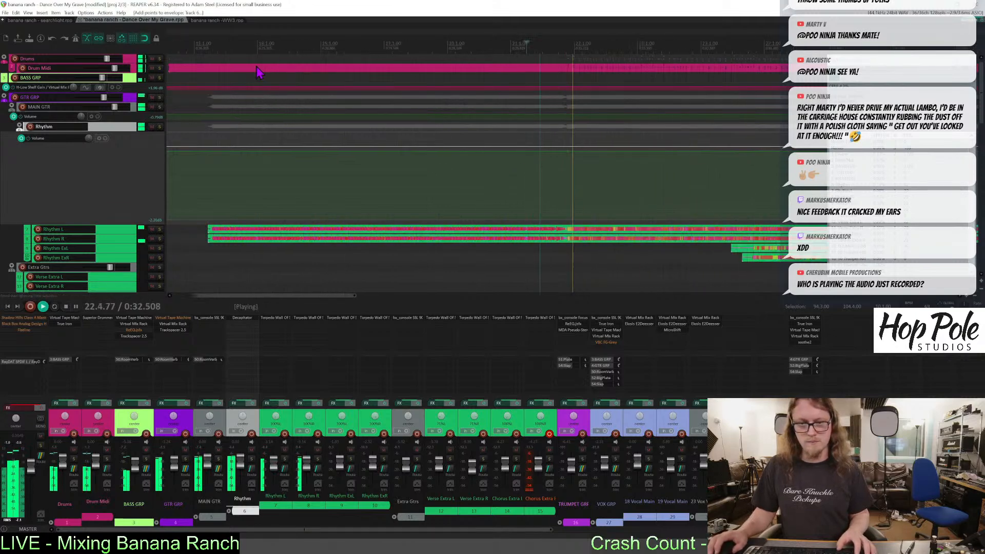
{"action": "left_click", "coordinate": [315, 50]}
{"action": "left_click_drag", "start_coordinate": [377, 150], "coordinate": [378, 155]}
{"action": "key", "text": "space"}
{"action": "key", "text": "ctrl+z"}
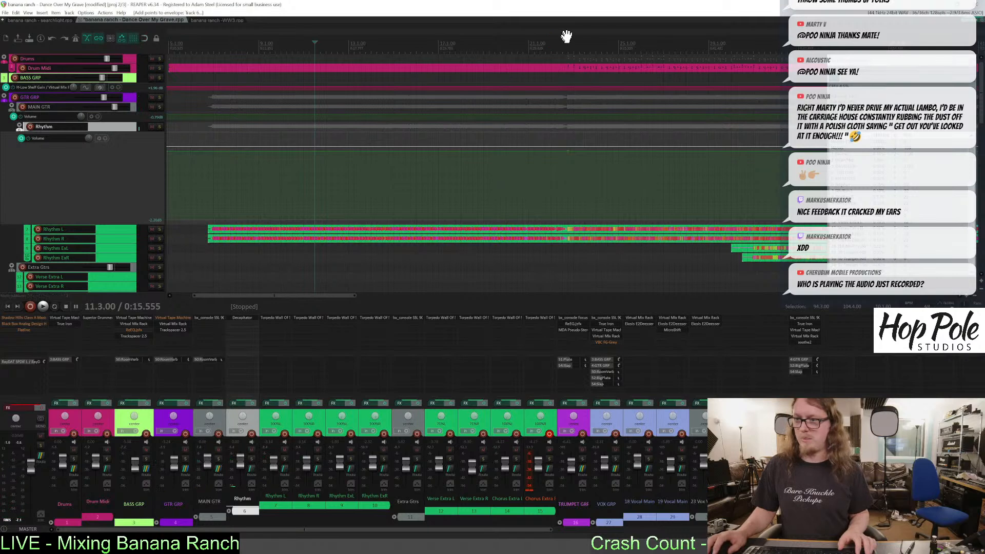
Lower the Rhythm volume envelope for the section before bar 23 and play back the transition.
{"action": "scroll", "coordinate": [562, 46], "scroll_direction": "up", "scroll_amount": 2}
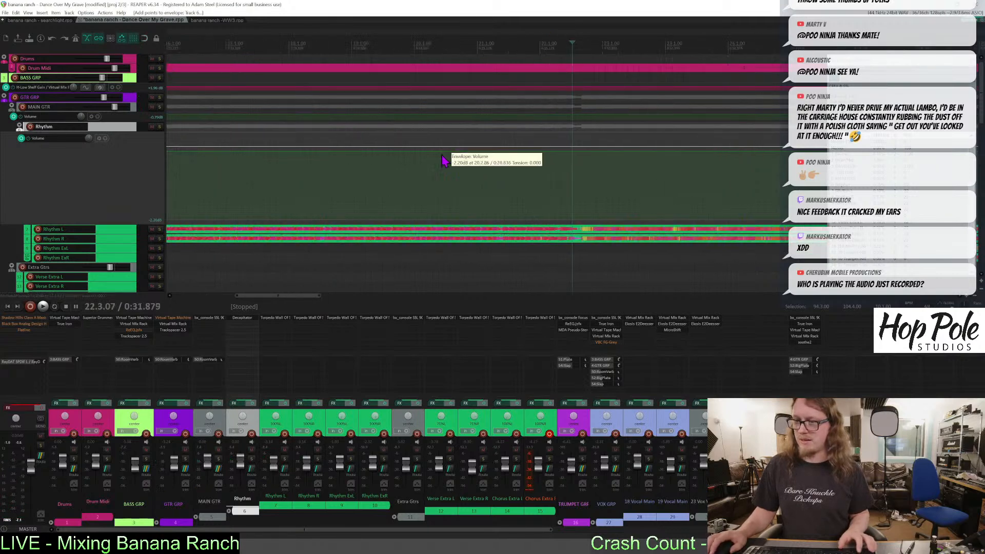
{"action": "left_click_drag", "start_coordinate": [412, 161], "coordinate": [412, 169]}
{"action": "key", "text": "space"}
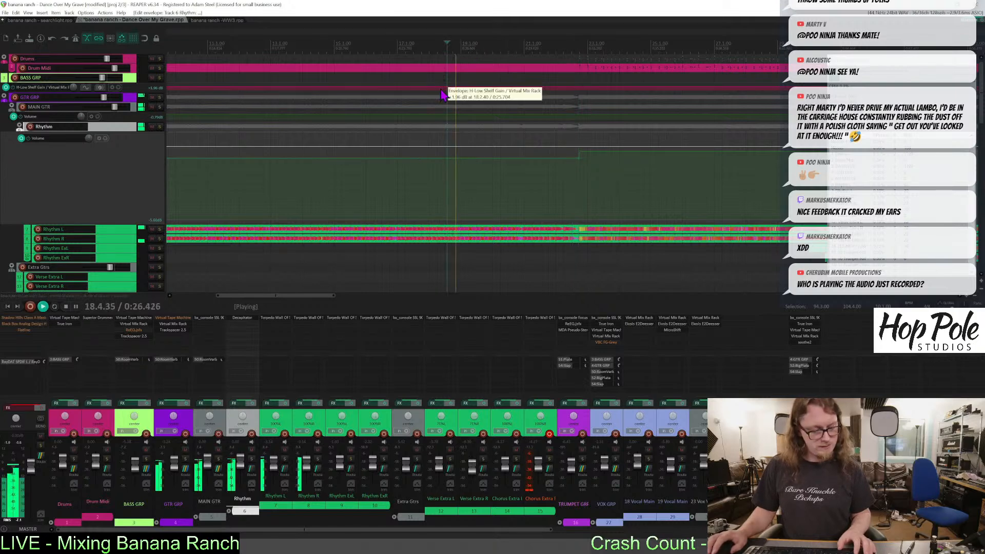
{"action": "scroll", "coordinate": [508, 118], "scroll_direction": "down", "scroll_amount": 2}
{"action": "scroll", "coordinate": [515, 122], "scroll_direction": "down", "scroll_amount": 2}
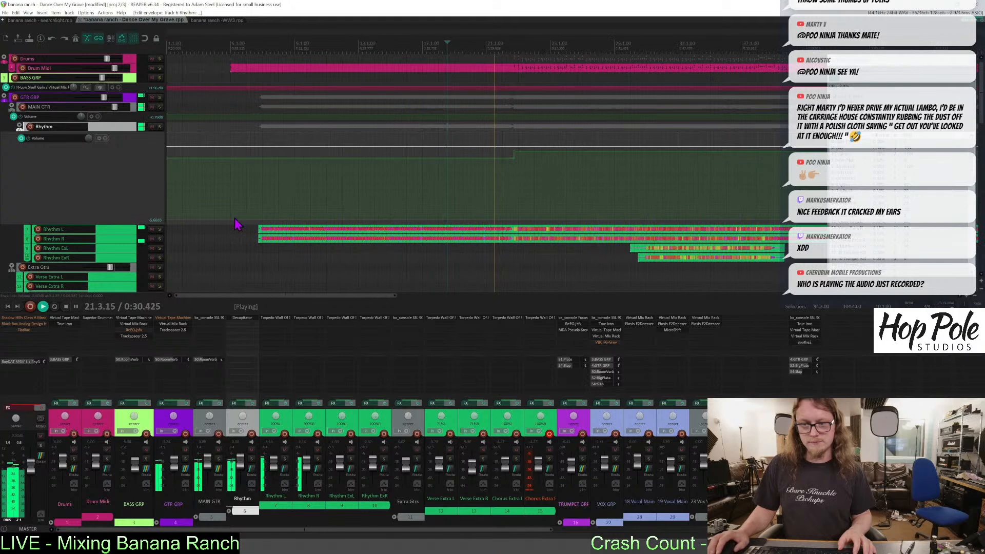
{"action": "scroll", "coordinate": [246, 231], "scroll_direction": "up", "scroll_amount": 3}
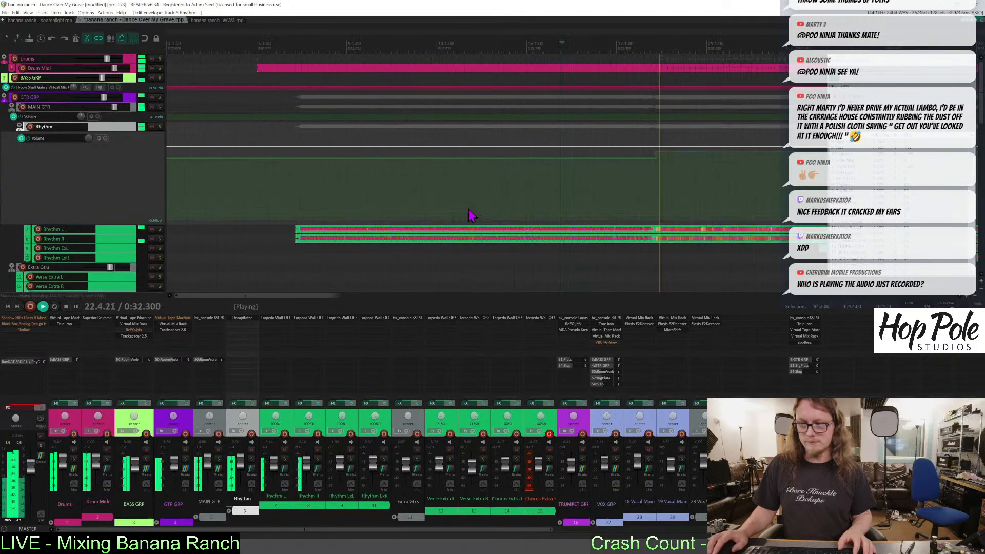
{"action": "scroll", "coordinate": [461, 214], "scroll_direction": "down", "scroll_amount": 3}
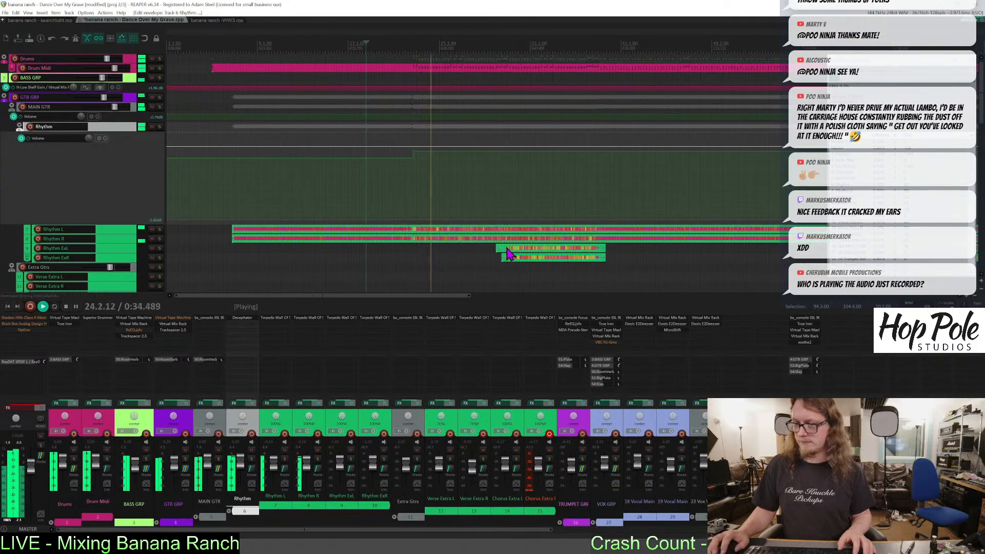
Trim the starts of the first Rhythm ExL and Rhythm ExR takes to match, and shorten and fade out their ends.
{"action": "scroll", "coordinate": [513, 241], "scroll_direction": "up", "scroll_amount": 4}
{"action": "left_click", "coordinate": [534, 249]}
{"action": "left_click_drag", "start_coordinate": [530, 249], "coordinate": [567, 258]}
{"action": "scroll", "coordinate": [597, 254], "scroll_direction": "down", "scroll_amount": 4}
{"action": "scroll", "coordinate": [596, 251], "scroll_direction": "up", "scroll_amount": 4}
{"action": "left_click_drag", "start_coordinate": [623, 274], "coordinate": [523, 255]}
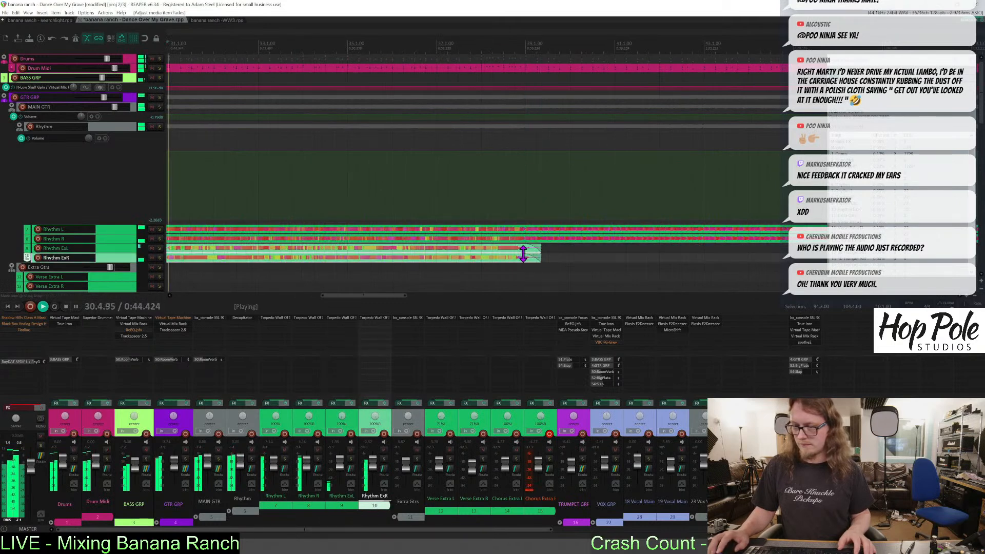
Disarm Chorus Extra R and rebalance the Rhythm ExL and Rhythm ExR track volumes during playback.
{"action": "scroll", "coordinate": [523, 254], "scroll_direction": "down", "scroll_amount": 4}
{"action": "left_click", "coordinate": [549, 434]}
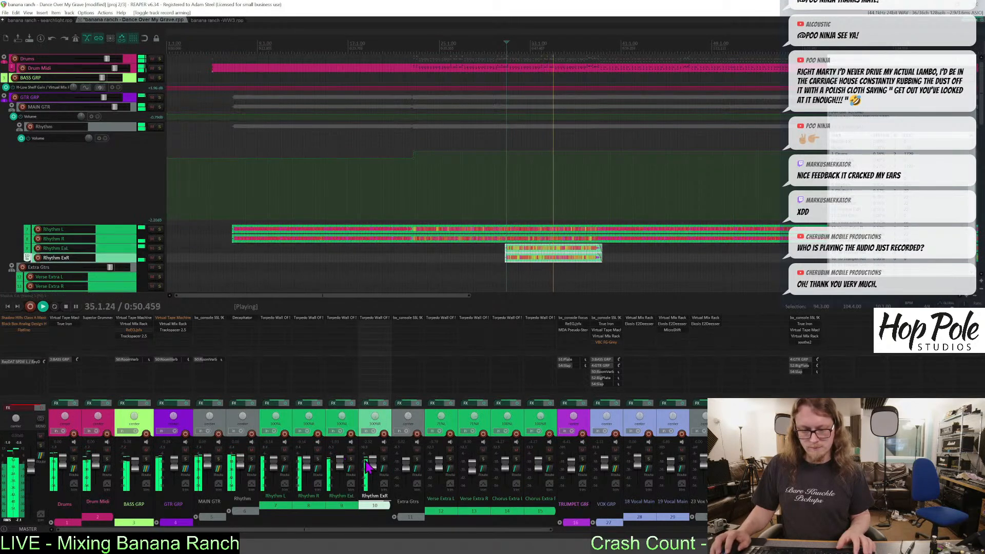
{"action": "left_click_drag", "start_coordinate": [375, 467], "coordinate": [343, 461]}
{"action": "left_click", "coordinate": [355, 419], "text": "ctrl"}
{"action": "mouse_move", "coordinate": [982, 75]}
{"action": "left_mouse_down"}
{"action": "mouse_move", "coordinate": [981, 154]}
{"action": "mouse_move", "coordinate": [980, 71]}
{"action": "left_mouse_up"}
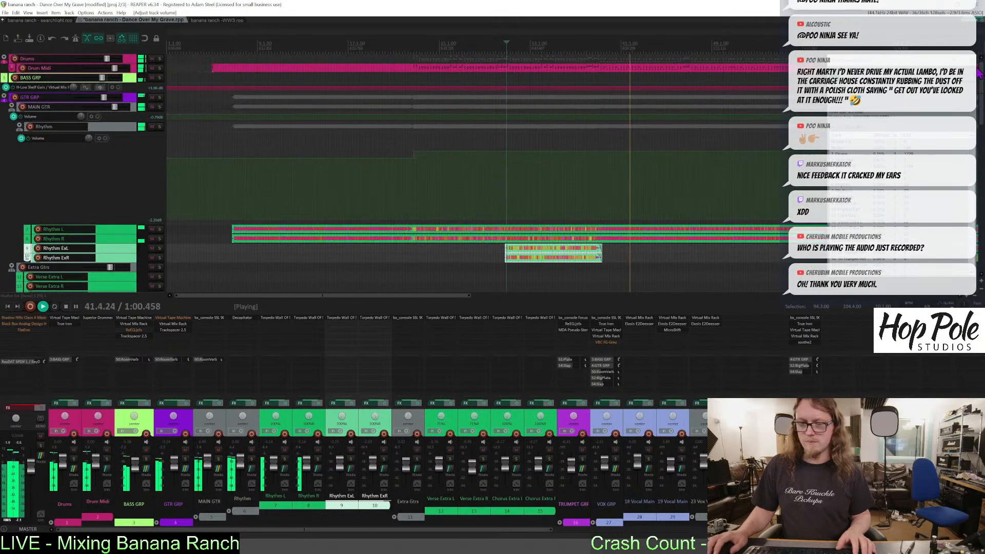
{"action": "scroll", "coordinate": [369, 125], "scroll_direction": "down", "scroll_amount": 3}
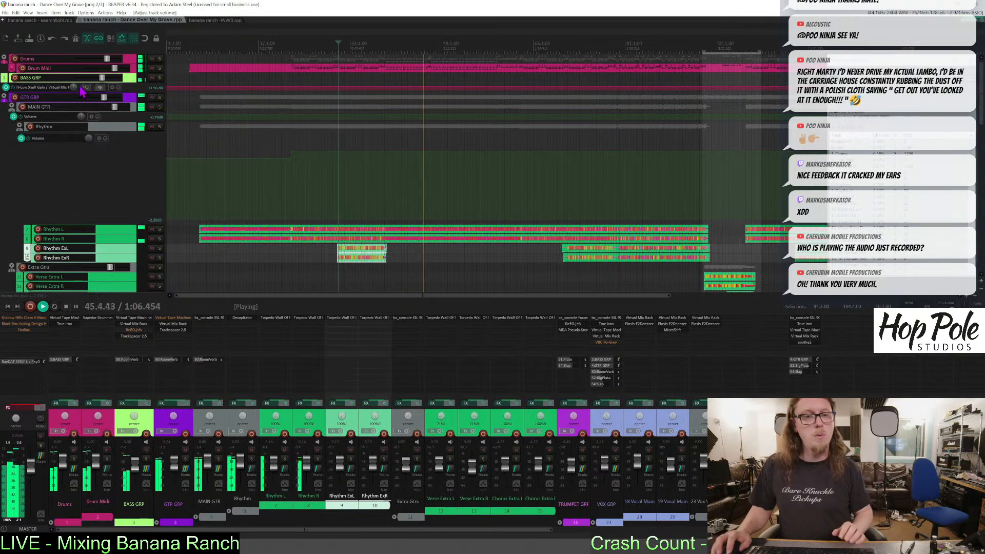
{"action": "key", "text": "space"}
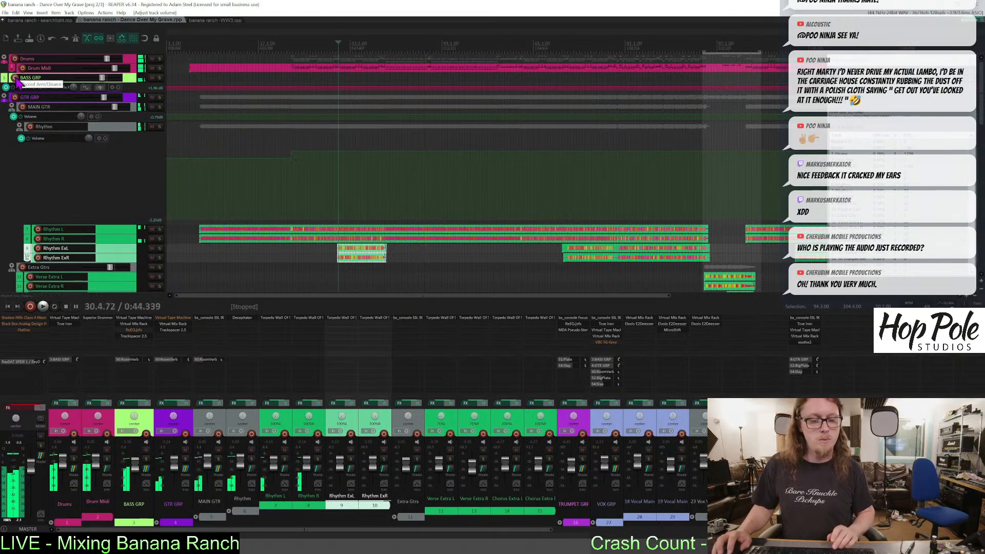
Re-enable Virtual Tape Machine on the GTR GRP track, and arm the BASS GRP track for recording.
{"action": "left_click", "coordinate": [181, 318], "text": "shift"}
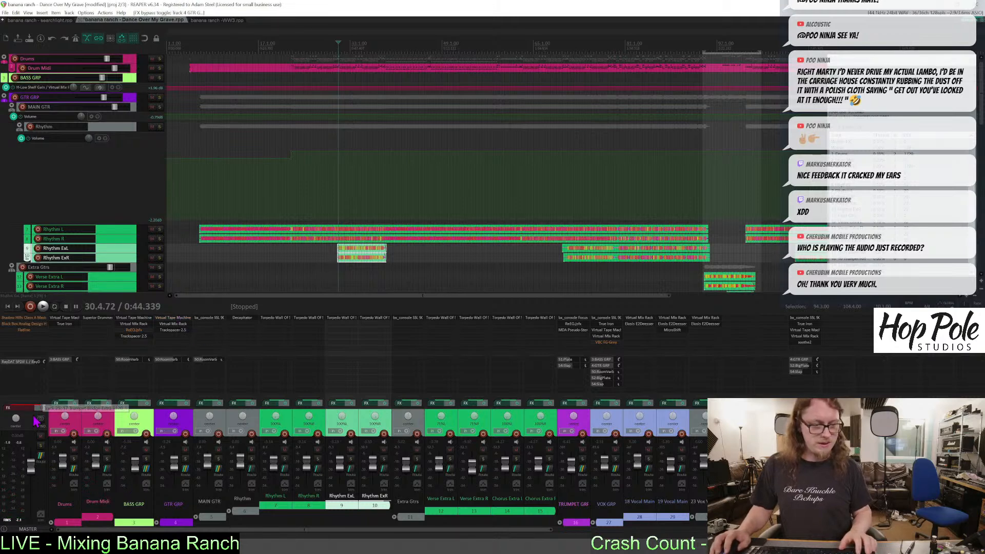
{"action": "left_click", "coordinate": [130, 523]}
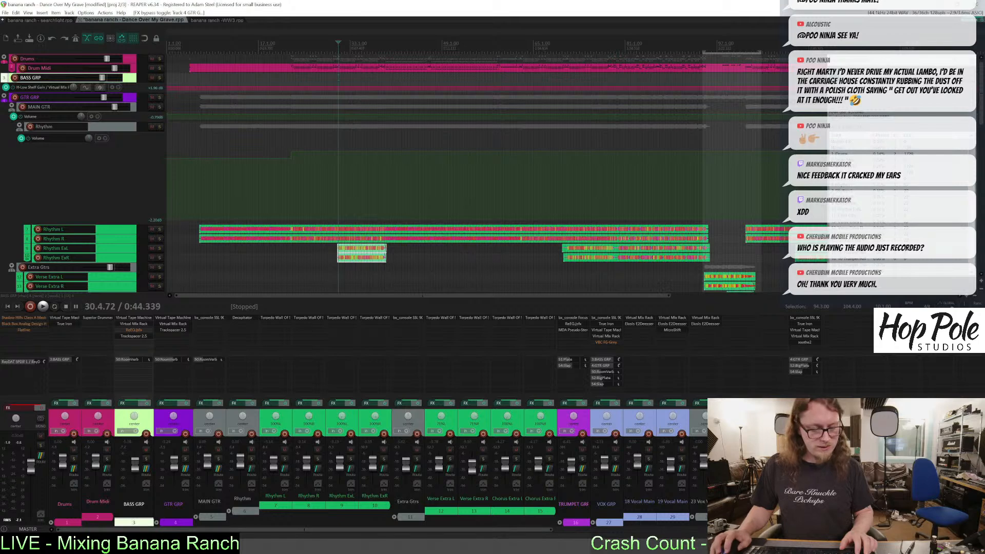
{"action": "right_click", "coordinate": [184, 544]}
{"action": "left_click", "coordinate": [172, 521]}
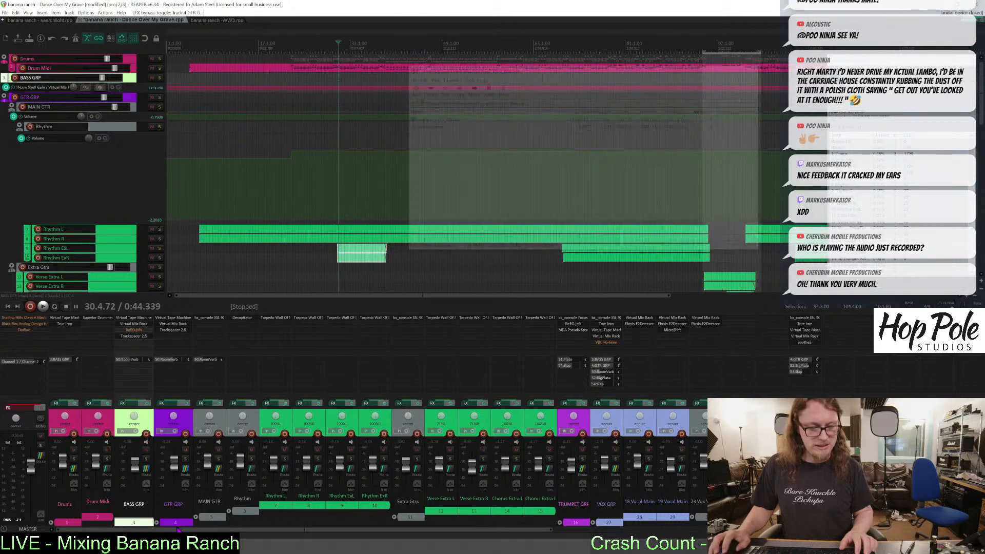
{"action": "left_click", "coordinate": [147, 434]}
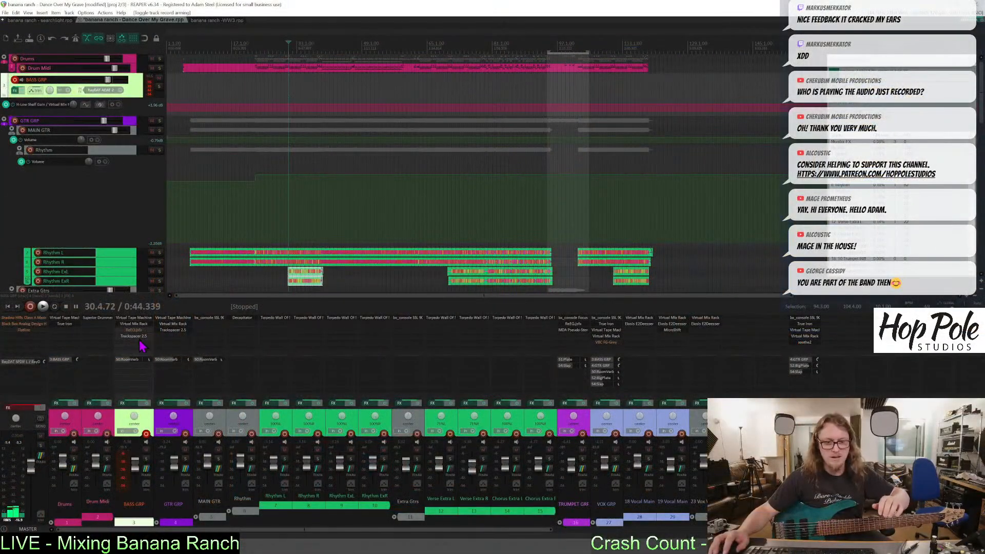
Add the ReaTune tuner to the BASS GRP track and place its window clear for tuning the bass.
{"action": "double_click", "coordinate": [143, 341]}
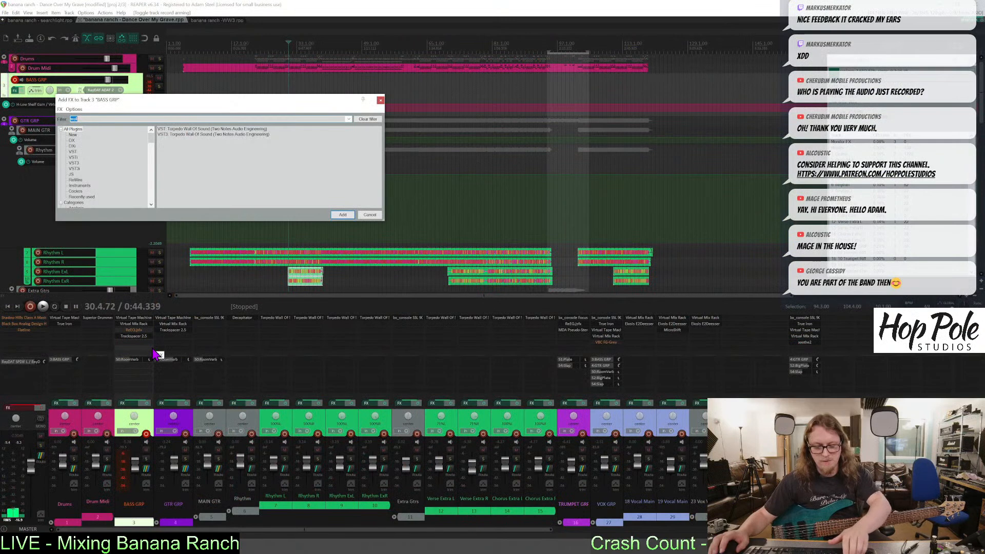
{"action": "type", "text": "rea"}
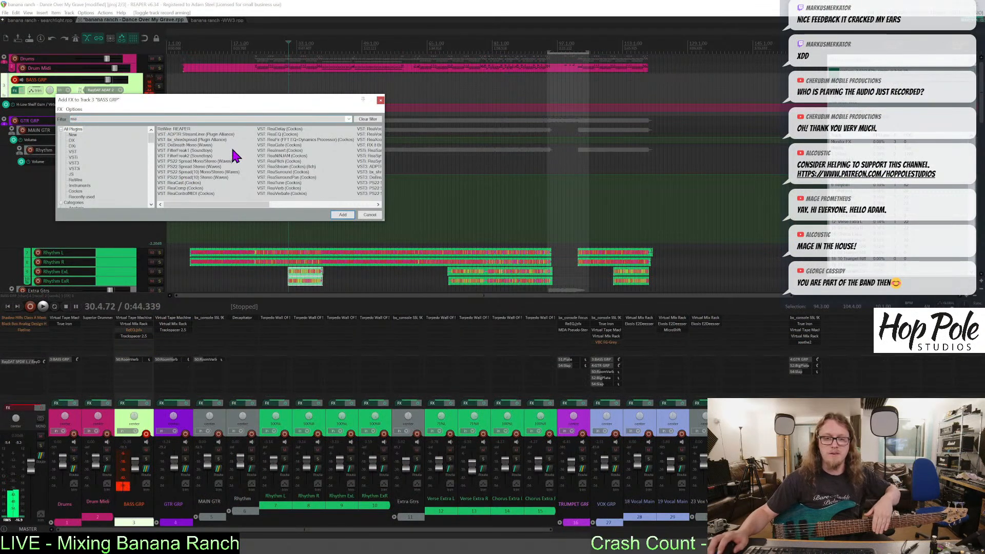
{"action": "type", "text": "t"}
{"action": "double_click", "coordinate": [161, 134]}
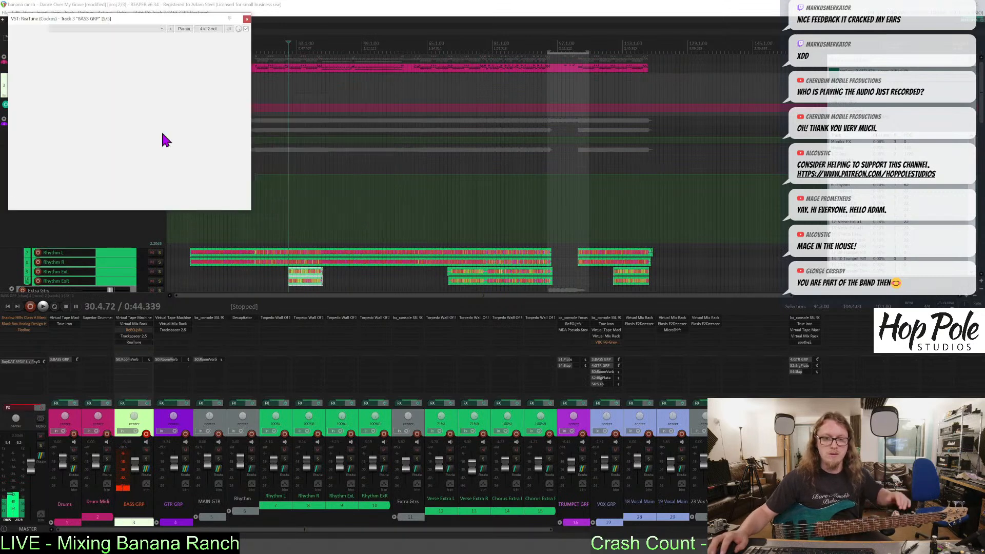
{"action": "scroll", "coordinate": [53, 46], "scroll_direction": "down", "scroll_amount": 3}
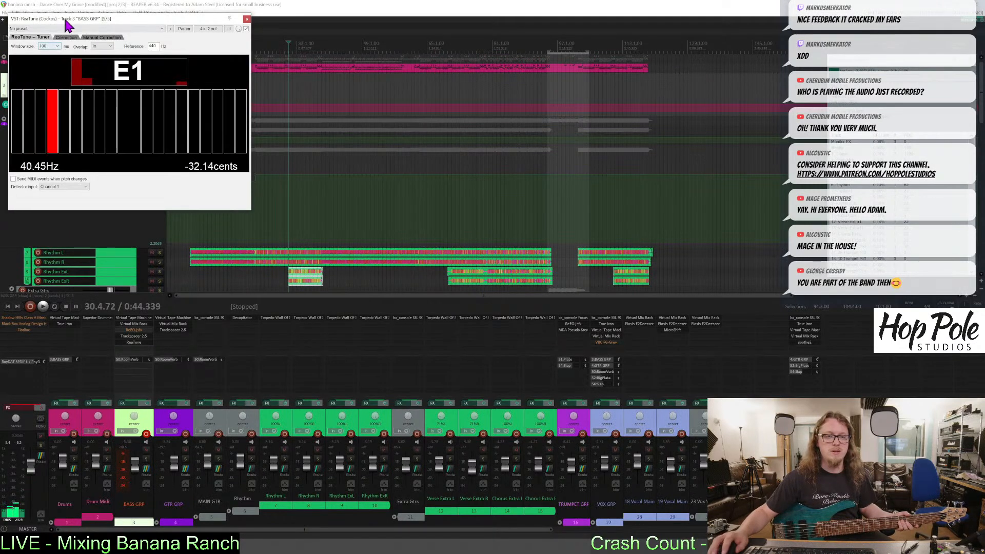
{"action": "left_click_drag", "start_coordinate": [64, 20], "coordinate": [95, 64]}
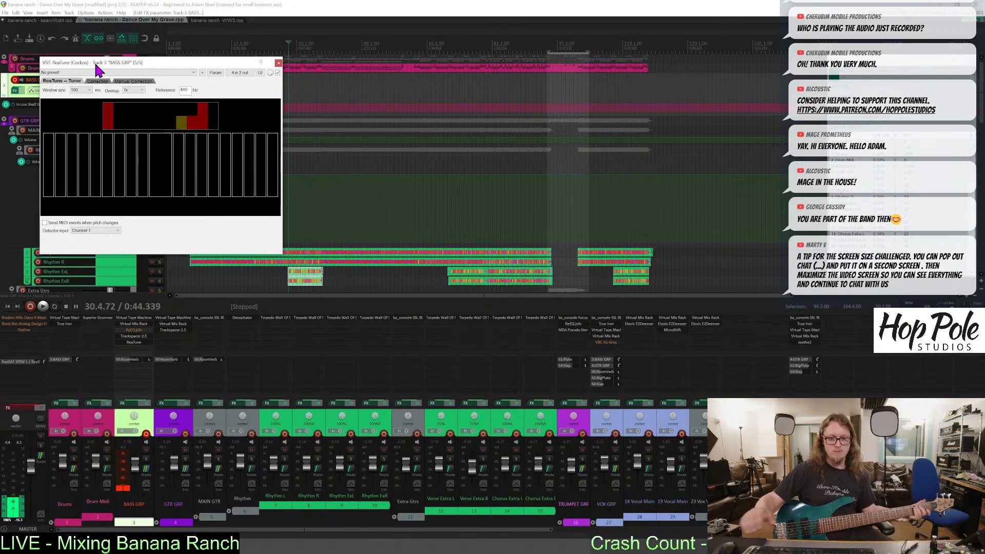
Bypass Virtual Tape Machine on BASS GRP and move ReaTune to the start of its effects chain.
{"action": "left_click", "coordinate": [123, 319], "text": "shift"}
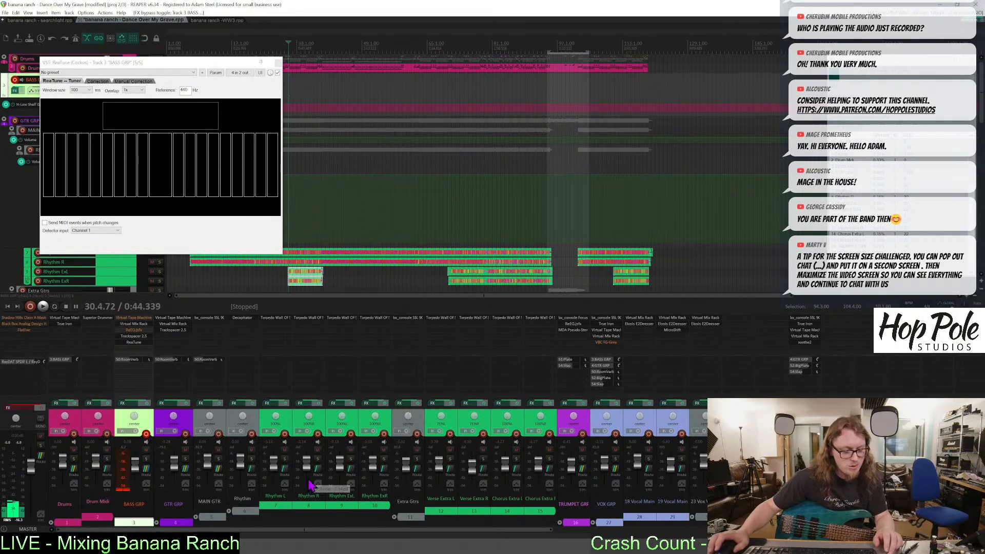
{"action": "left_click", "coordinate": [278, 62]}
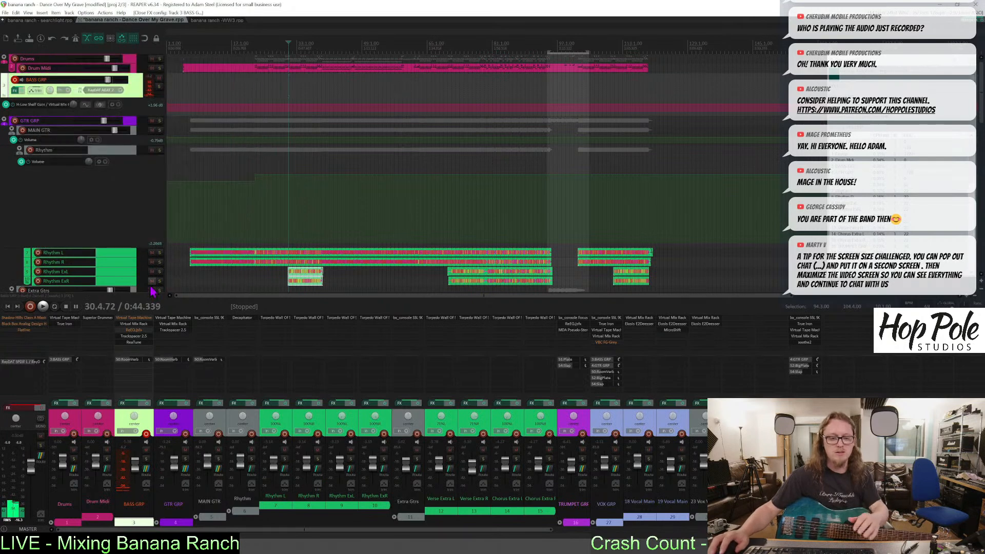
{"action": "left_click_drag", "start_coordinate": [134, 342], "coordinate": [132, 319]}
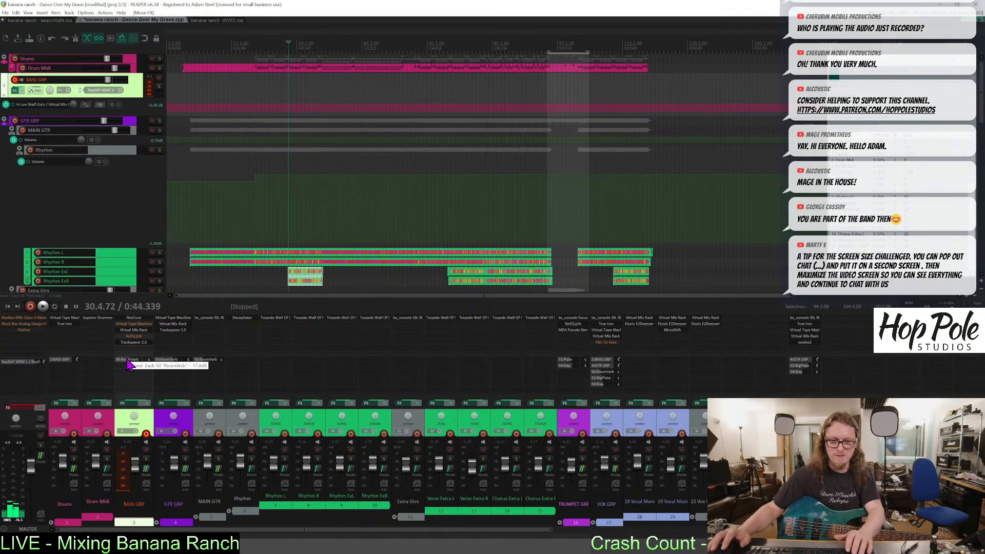
Add AmpliTube 5 to the BASS GRP track and move it to the start of the effects chain.
{"action": "double_click", "coordinate": [131, 353]}
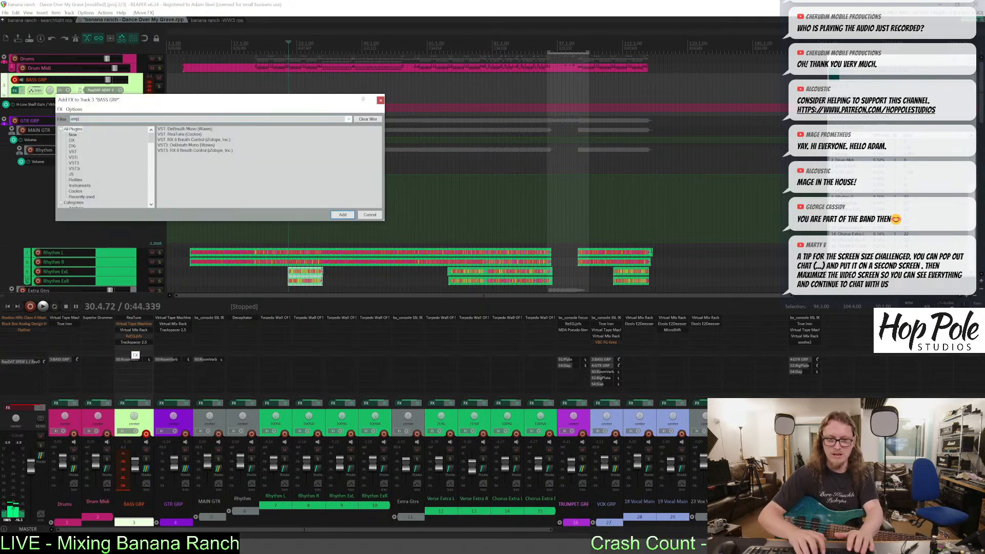
{"action": "type", "text": "ampmp"}
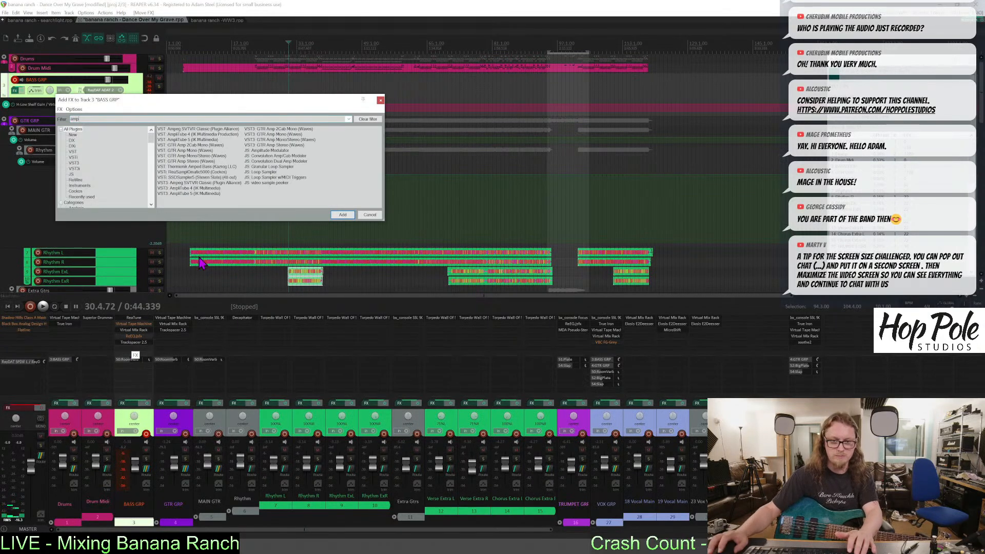
{"action": "left_click", "coordinate": [194, 140]}
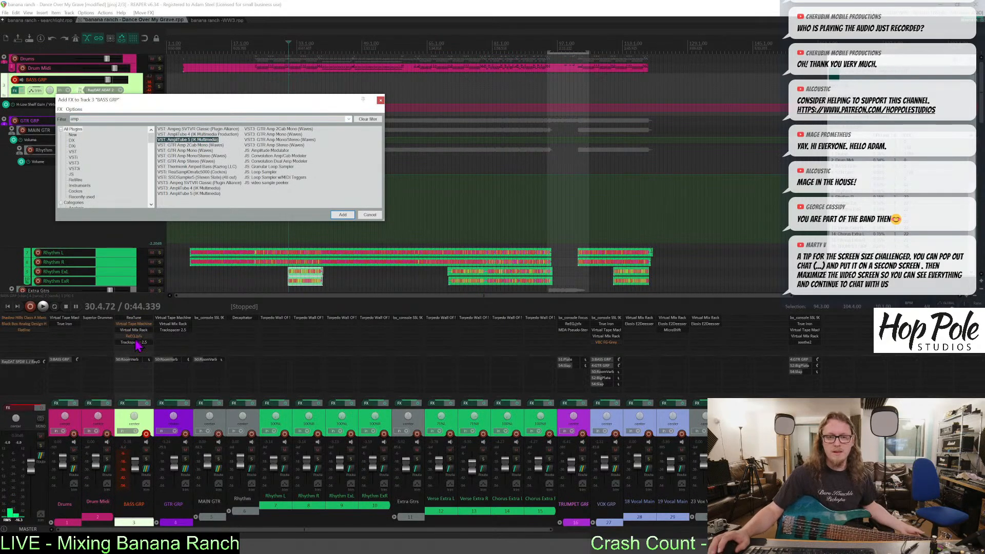
{"action": "key", "text": "Return"}
{"action": "left_click_drag", "start_coordinate": [134, 349], "coordinate": [133, 320]}
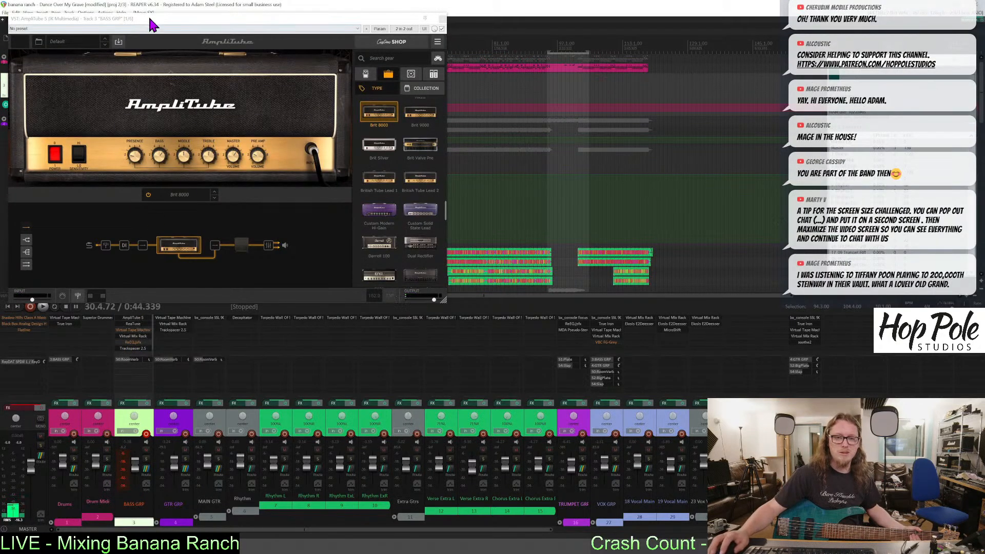
Load the Rock SVX-CL 1 preset from the AmpliTube SVX collection for the bass.
{"action": "left_click_drag", "start_coordinate": [154, 19], "coordinate": [195, 87]}
{"action": "left_click", "coordinate": [103, 108]}
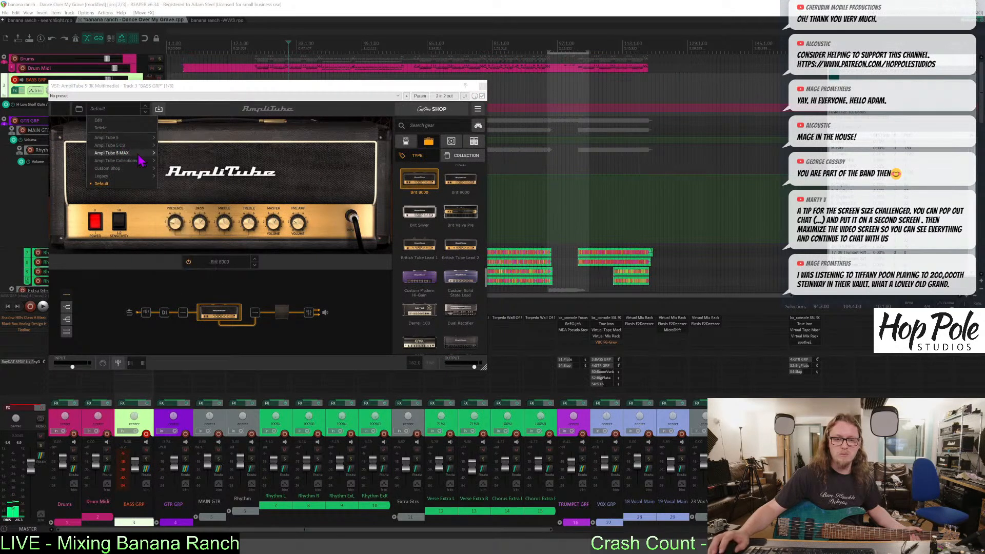
{"action": "mouse_move", "coordinate": [138, 163]}
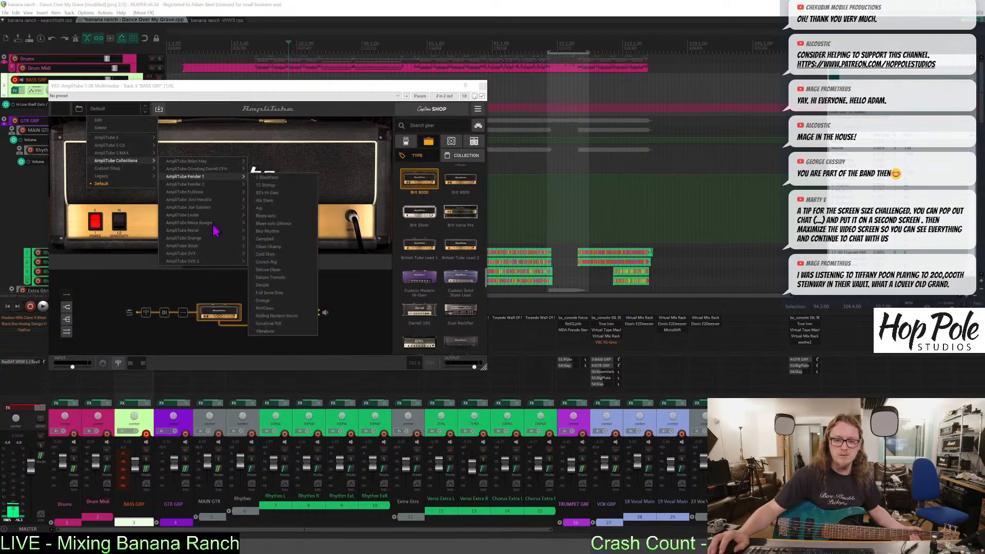
{"action": "mouse_move", "coordinate": [241, 254]}
{"action": "mouse_move", "coordinate": [305, 255]}
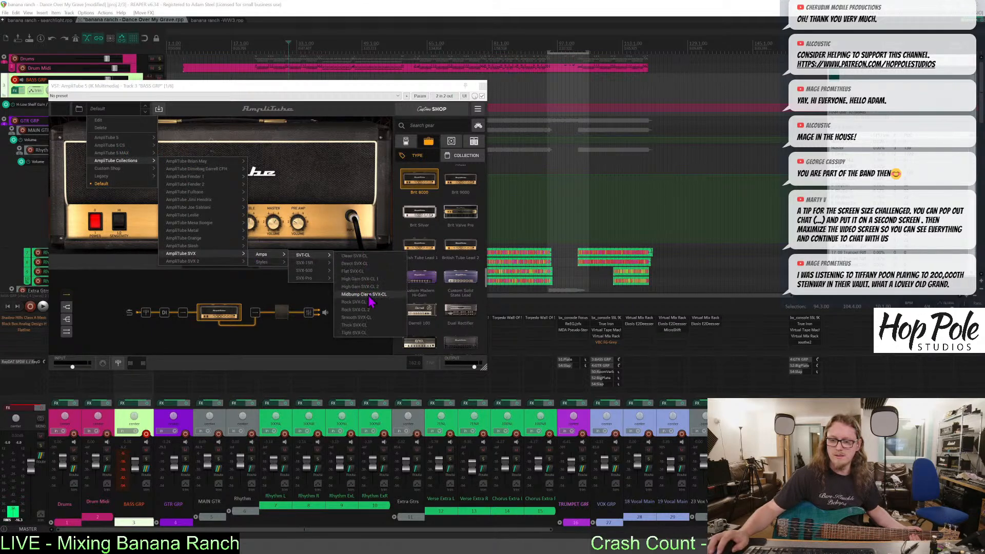
{"action": "left_click", "coordinate": [365, 303]}
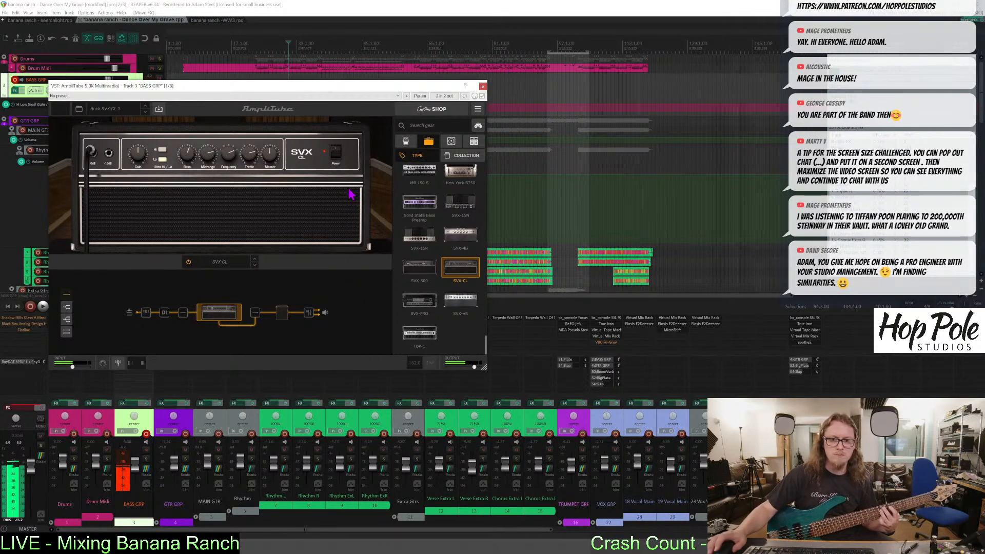
Switch off the SVX-410B cabinet in AmpliTube and adjust the SVX-CL amp's Bass knob slightly.
{"action": "left_click", "coordinate": [281, 314]}
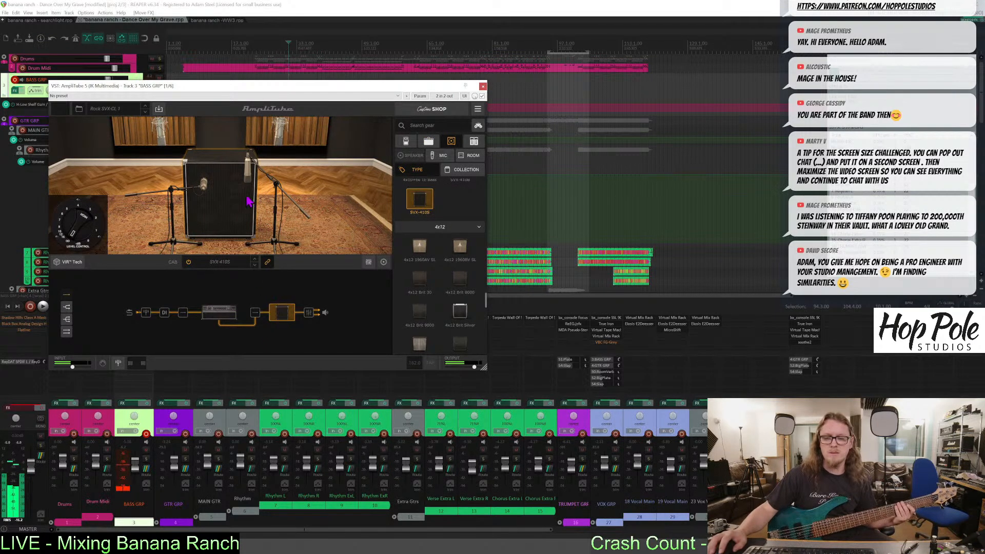
{"action": "left_click", "coordinate": [188, 264]}
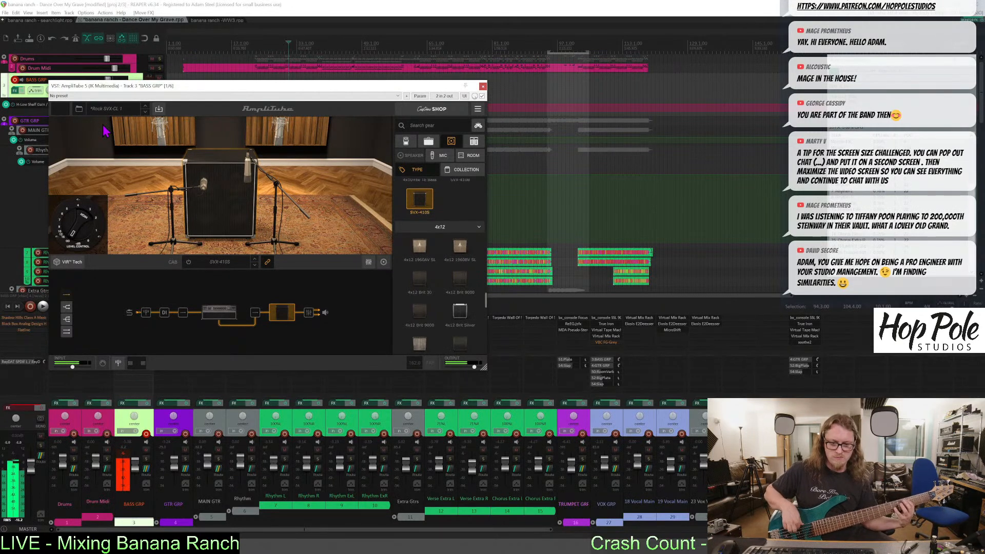
{"action": "left_click", "coordinate": [226, 314]}
{"action": "left_click_drag", "start_coordinate": [186, 156], "coordinate": [186, 152]}
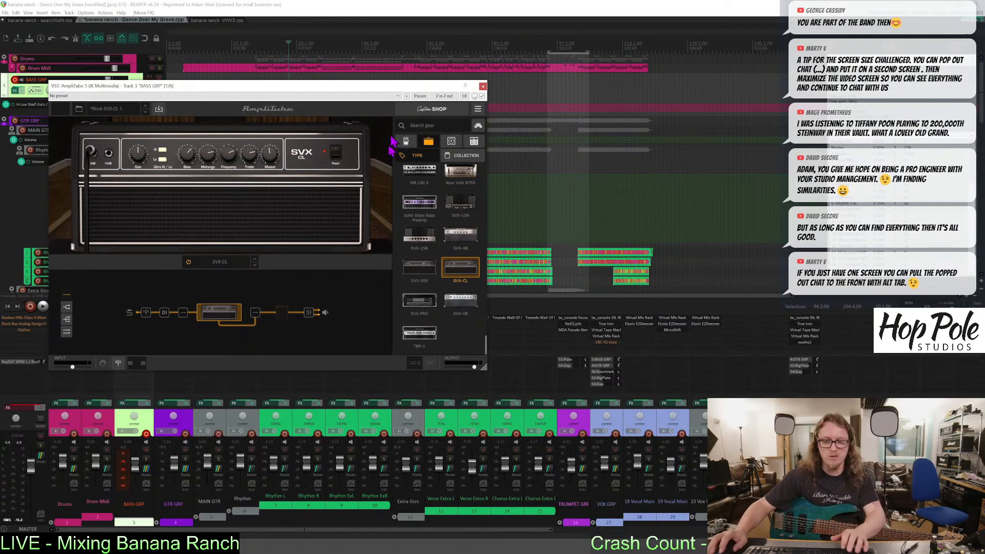
{"action": "left_click", "coordinate": [483, 87]}
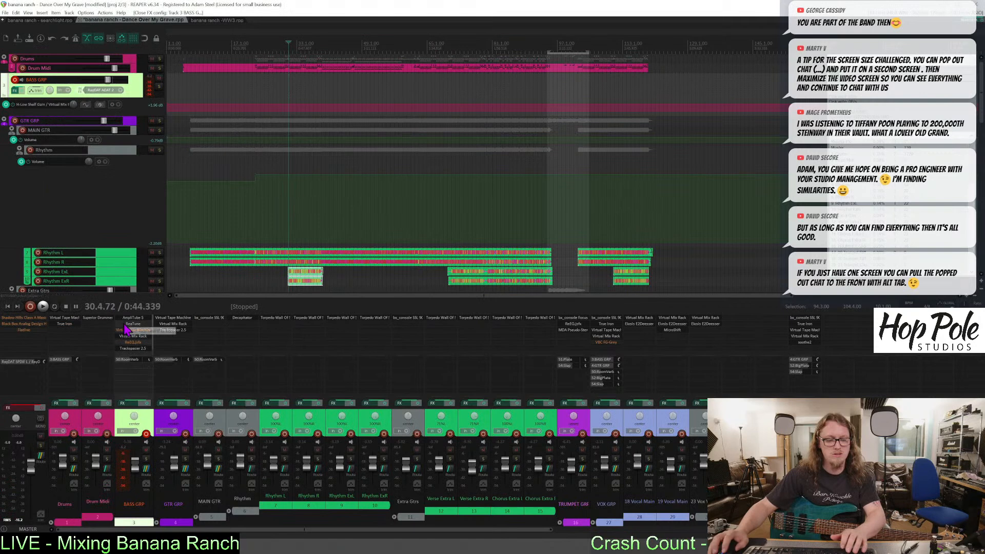
Remove ReaTune from BASS GRP and set the AmpliTube SVX-CL amp's Master knob to 5.0.
{"action": "left_click", "coordinate": [131, 325], "text": "alt"}
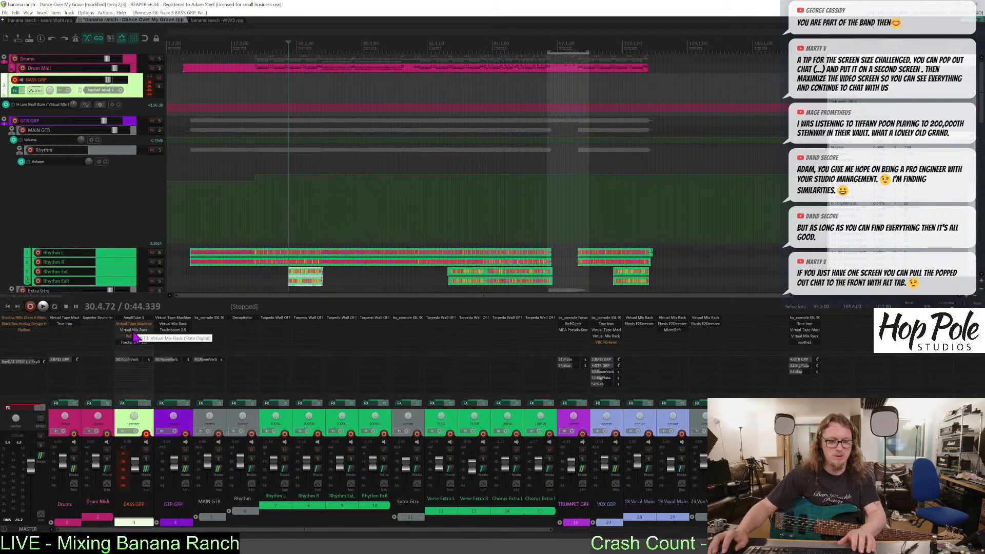
{"action": "left_click", "coordinate": [125, 333]}
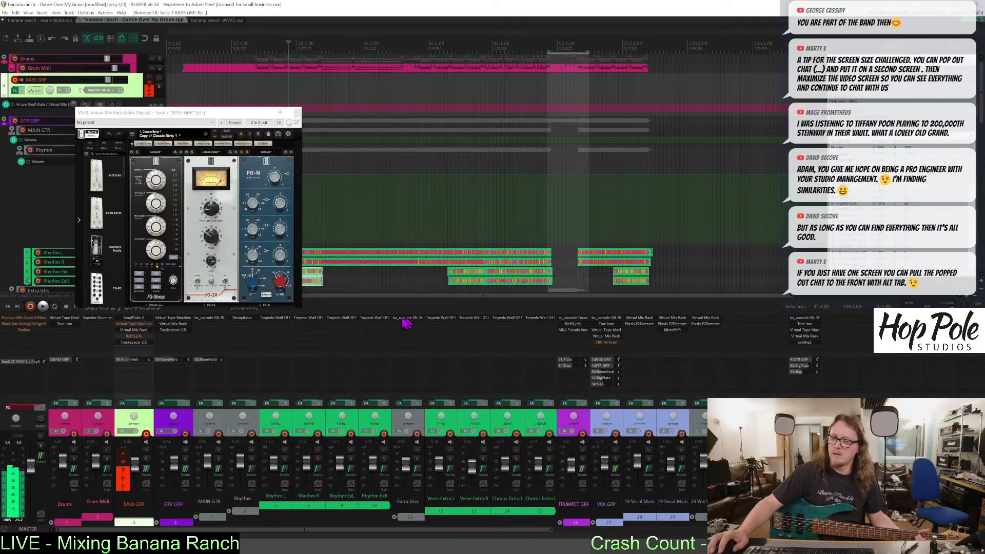
{"action": "left_click_drag", "start_coordinate": [272, 155], "coordinate": [272, 151]}
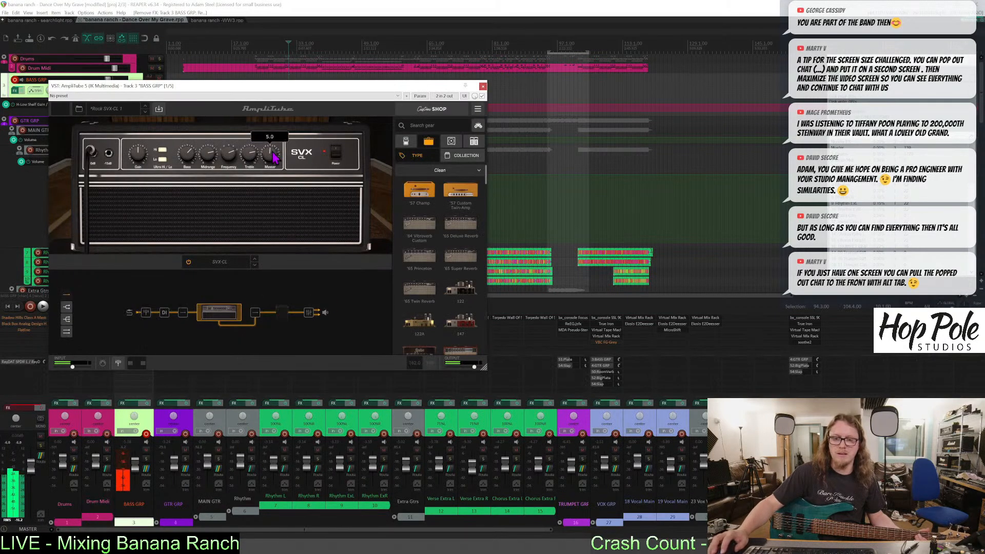
{"action": "left_click", "coordinate": [133, 378]}
{"action": "left_click", "coordinate": [392, 379]}
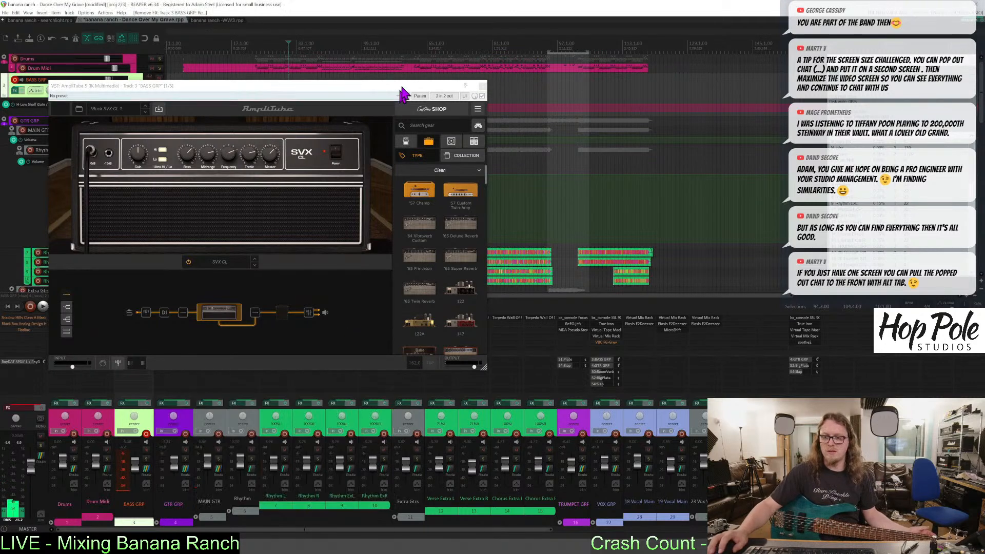
{"action": "left_click", "coordinate": [483, 86]}
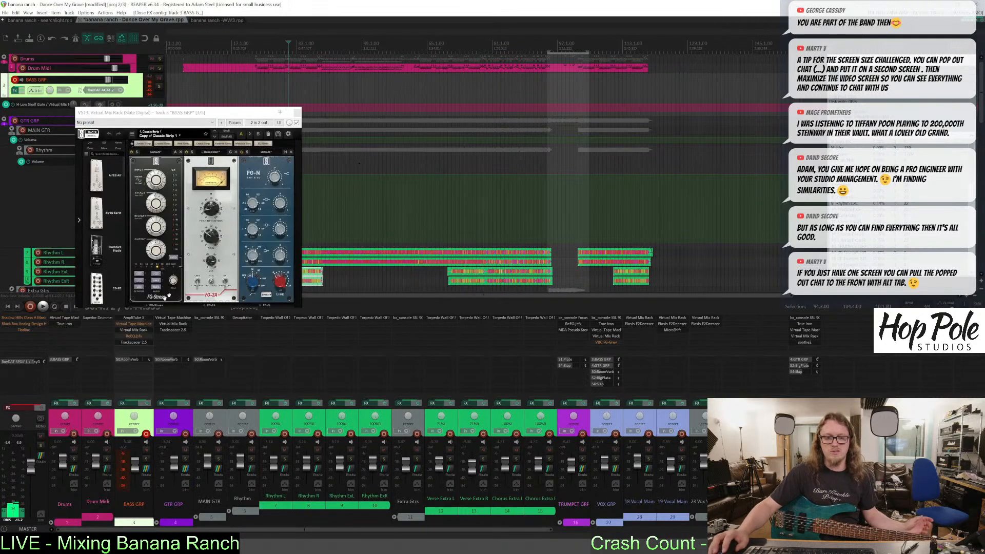
Add Torpedo Wall of Sound to BASS GRP and place it directly after AmpliTube 5 in the effects chain.
{"action": "double_click", "coordinate": [137, 354]}
{"action": "type", "text": "waa"}
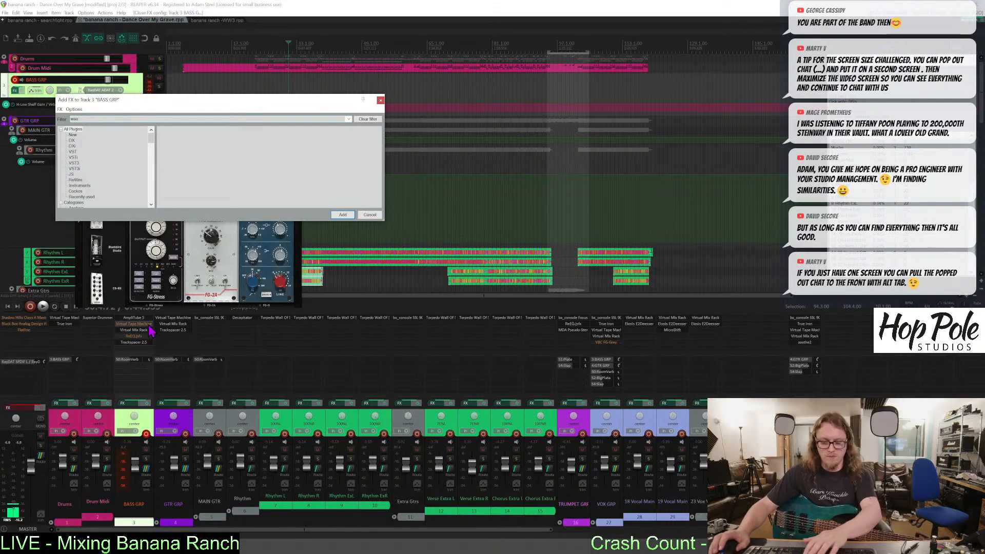
{"action": "key", "text": "BackSpace"}
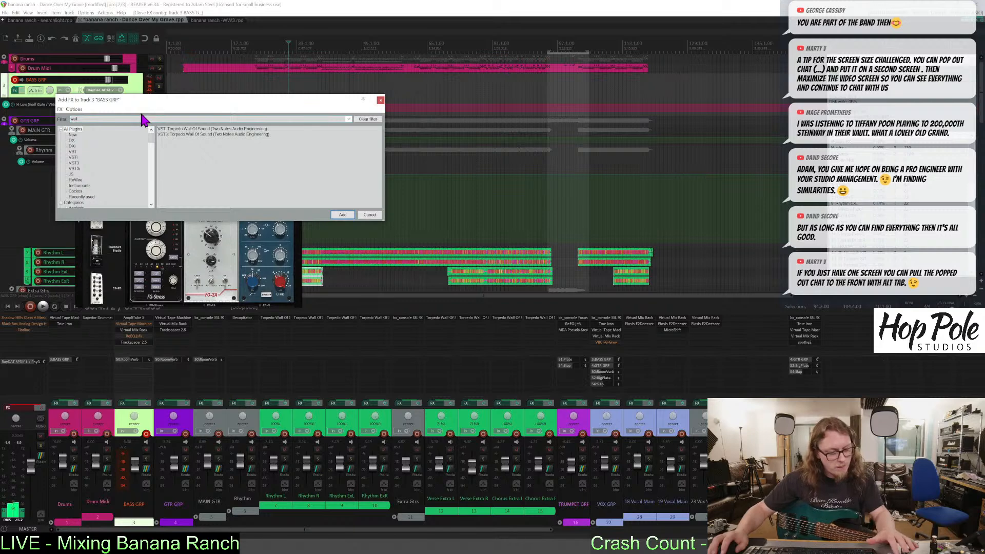
{"action": "double_click", "coordinate": [172, 129]}
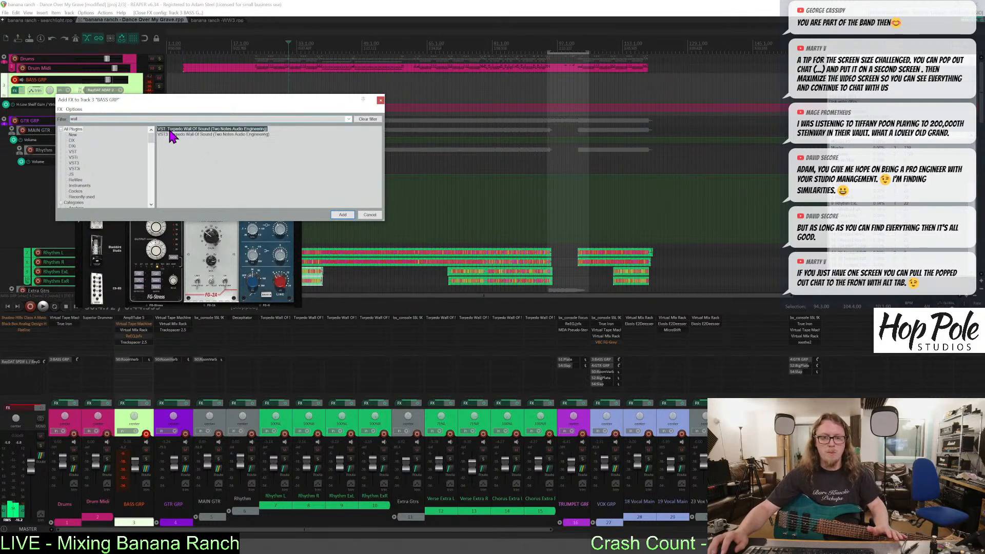
{"action": "left_click_drag", "start_coordinate": [142, 122], "coordinate": [258, 117]}
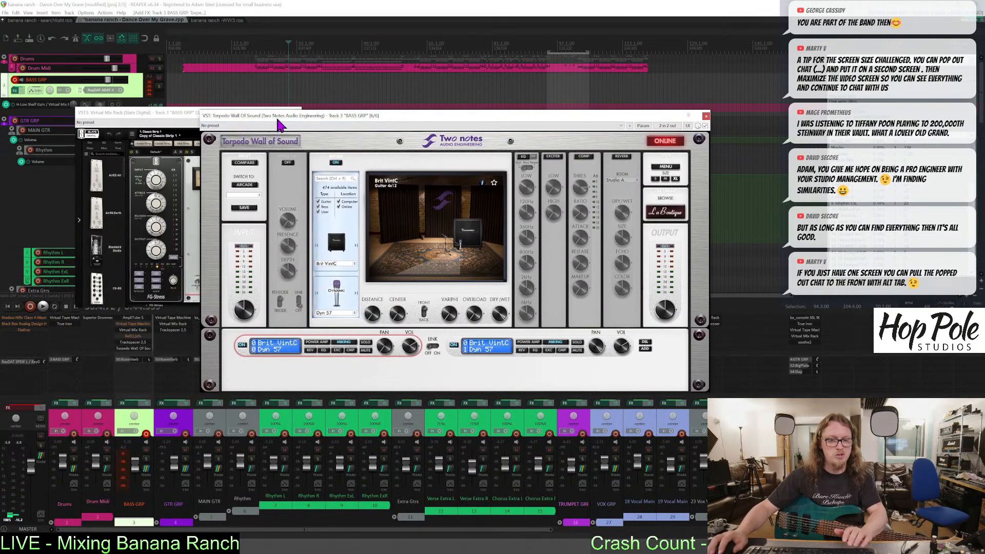
{"action": "left_click", "coordinate": [295, 109]}
{"action": "left_click", "coordinate": [298, 113]}
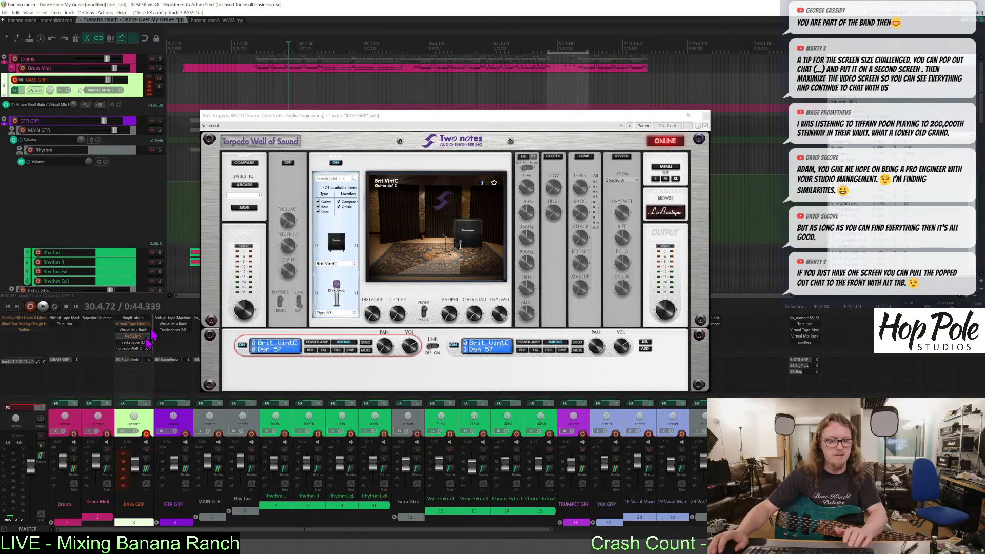
{"action": "left_click_drag", "start_coordinate": [136, 347], "coordinate": [135, 324]}
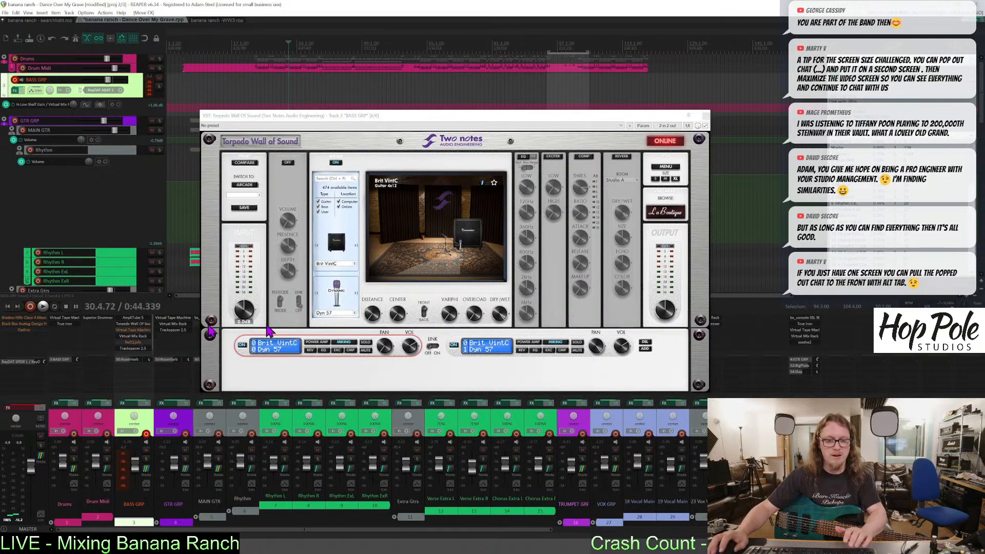
Link the two Torpedo Wall of Sound cabinet slots, load the BritFridgeT bass 8x10 cabinet, and close the plugin window.
{"action": "left_click", "coordinate": [433, 346]}
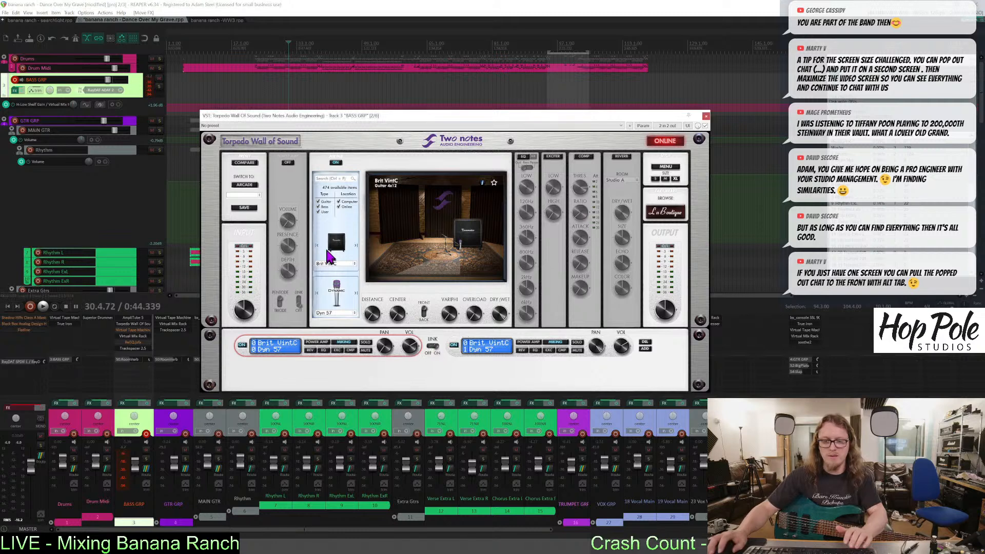
{"action": "left_click", "coordinate": [338, 268]}
{"action": "mouse_move", "coordinate": [341, 275]}
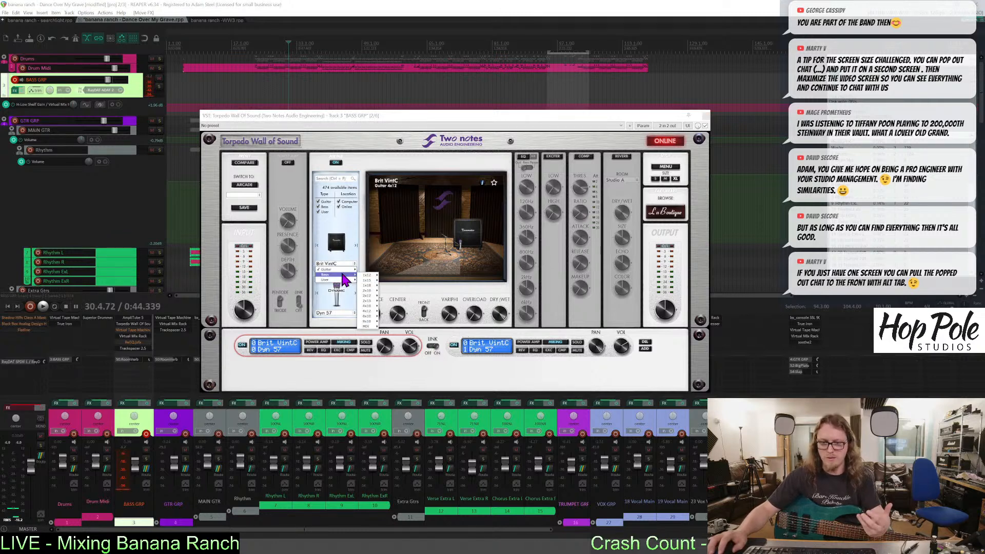
{"action": "mouse_move", "coordinate": [368, 316]}
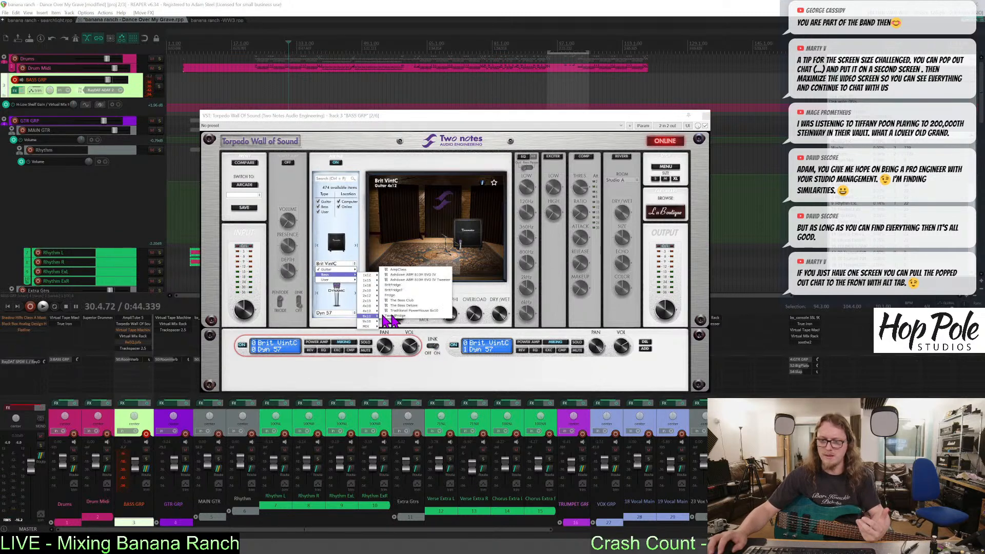
{"action": "left_click", "coordinate": [392, 290]}
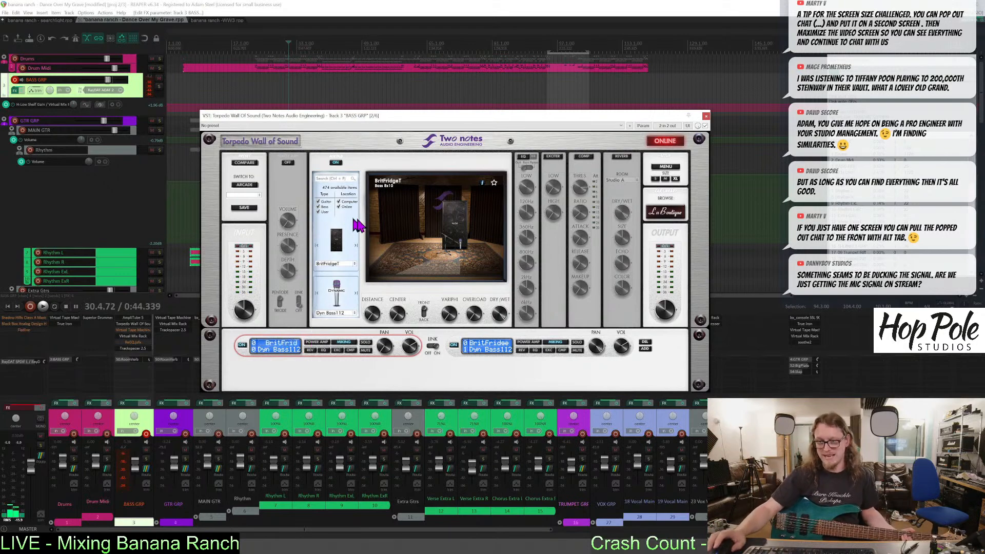
{"action": "left_click_drag", "start_coordinate": [558, 122], "coordinate": [583, 201]}
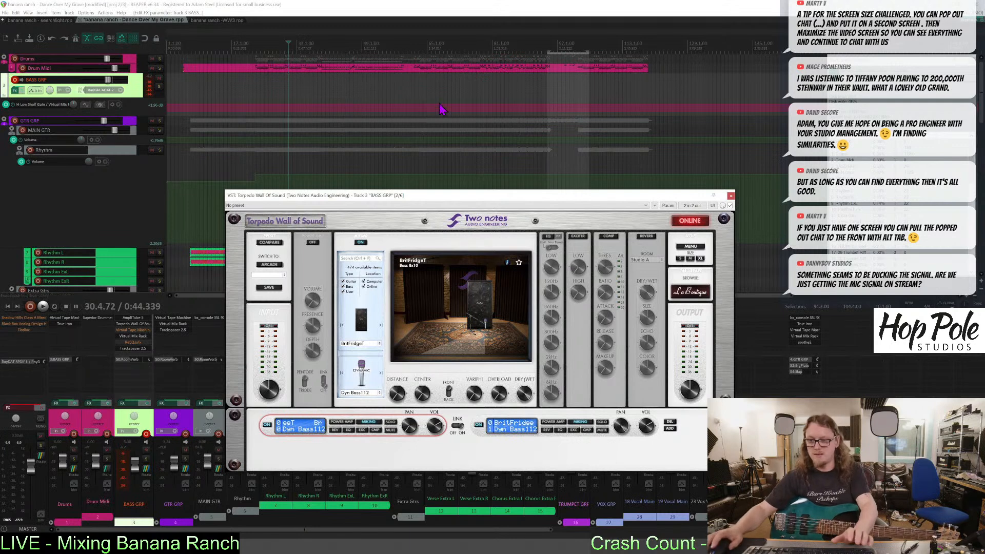
{"action": "left_click", "coordinate": [730, 196]}
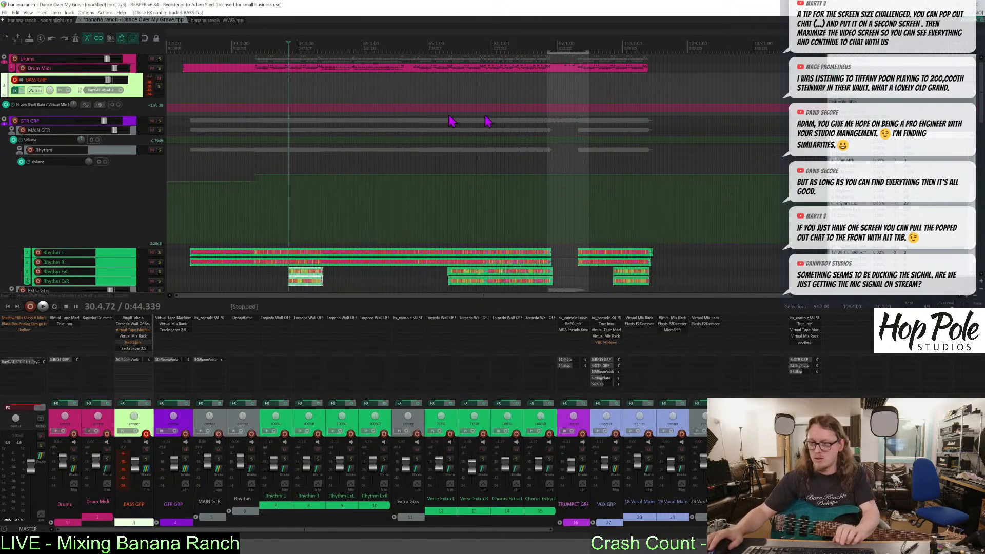
Play the song from 6.2.77, just before the rhythm guitars enter, to rehearse the live bass against the mix.
{"action": "left_click_drag", "start_coordinate": [981, 98], "coordinate": [973, 75]}
{"action": "left_click", "coordinate": [190, 66]}
{"action": "scroll", "coordinate": [398, 120], "scroll_direction": "up", "scroll_amount": 5}
{"action": "left_click", "coordinate": [288, 57]}
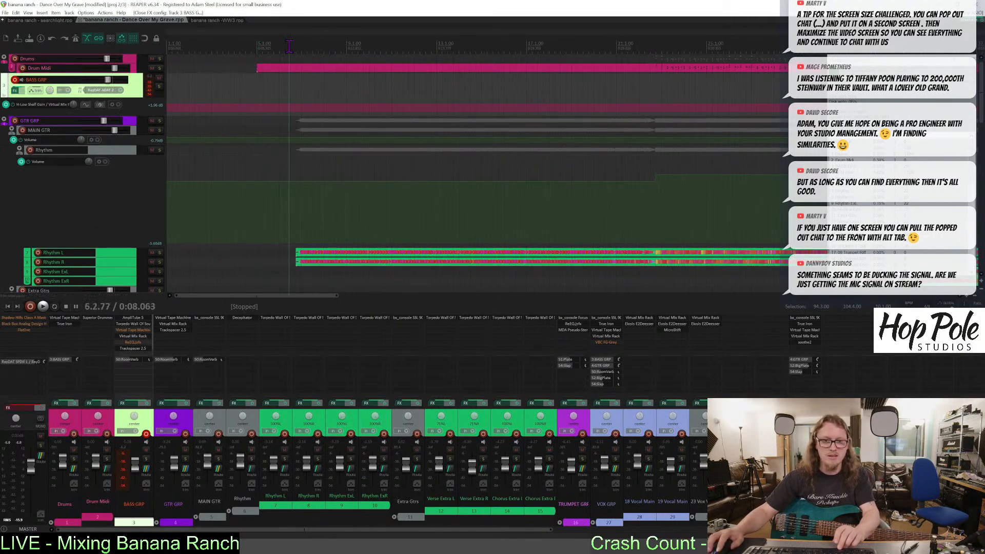
{"action": "scroll", "coordinate": [279, 202], "scroll_direction": "up", "scroll_amount": 2}
{"action": "scroll", "coordinate": [279, 211], "scroll_direction": "down", "scroll_amount": 6}
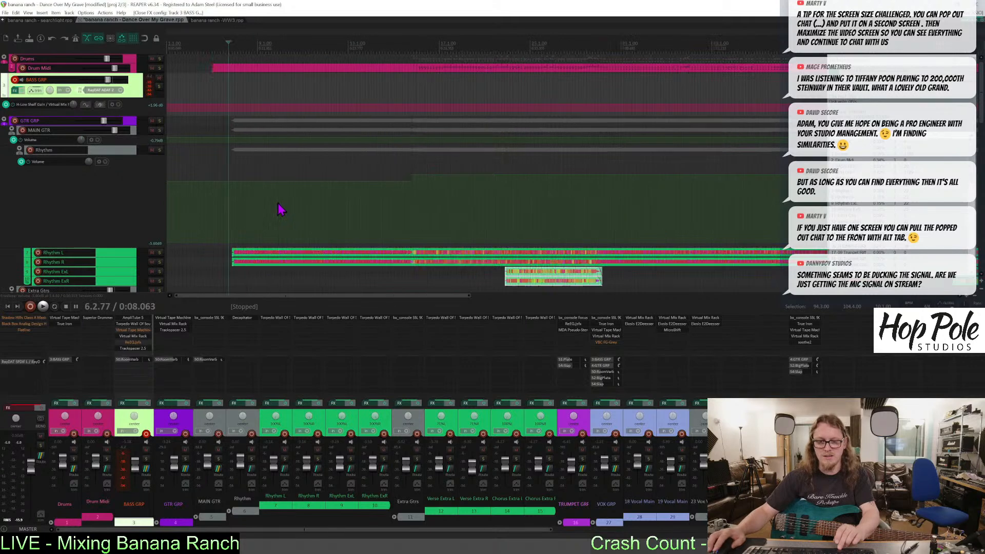
{"action": "key", "text": "space"}
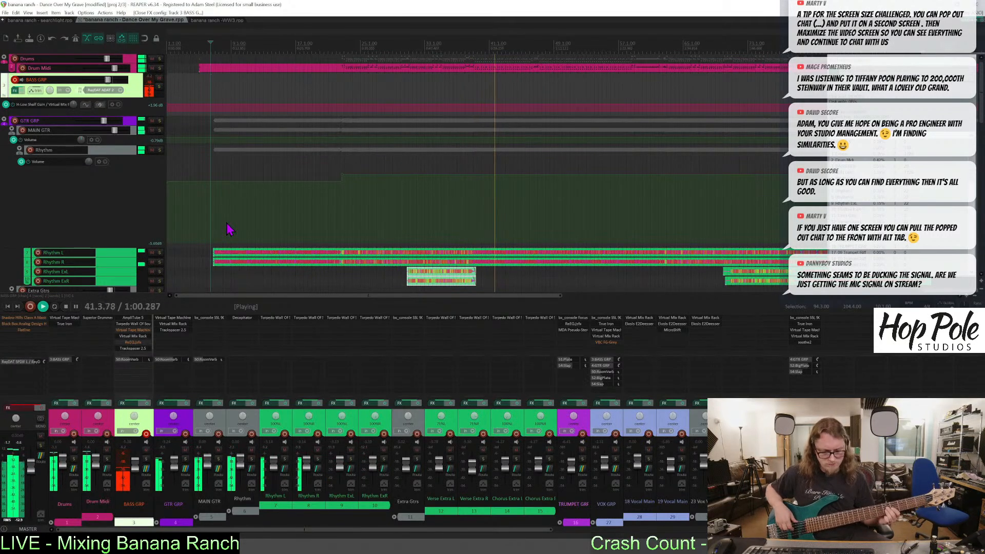
{"action": "key", "text": "space"}
Play the section from 22.4.29, where the rhythm guitar volume rises, to rehearse the bass part.
{"action": "left_click", "coordinate": [341, 45]}
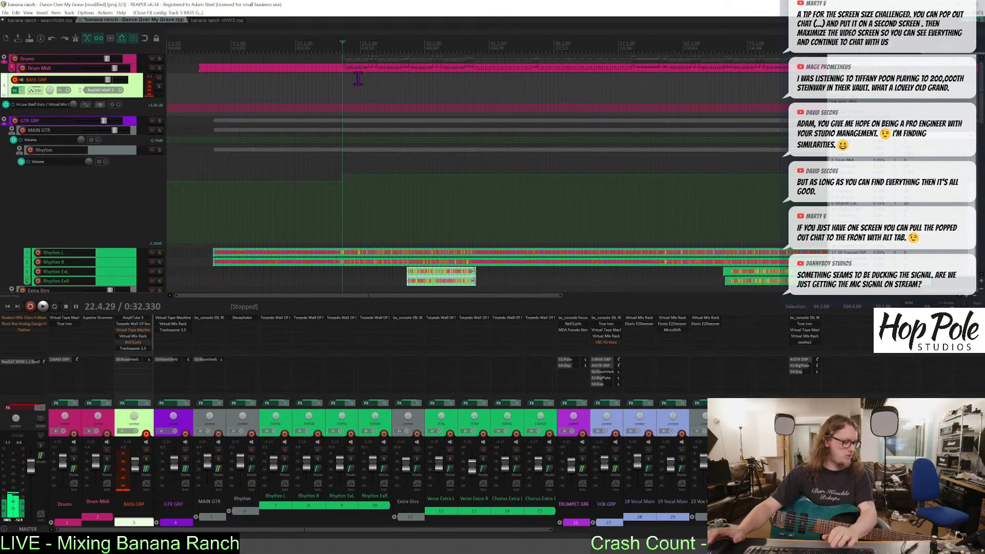
{"action": "key", "text": "space"}
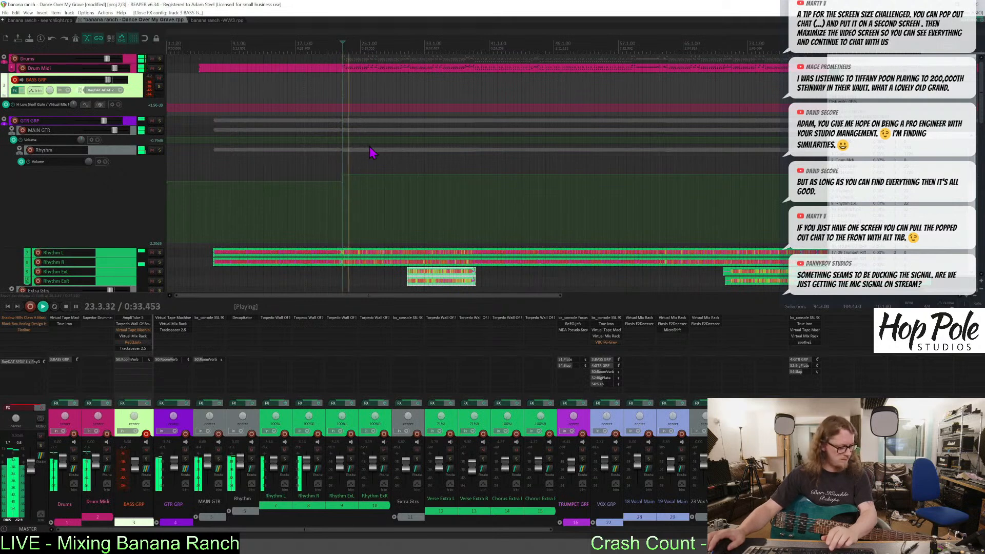
{"action": "scroll", "coordinate": [354, 164], "scroll_direction": "up", "scroll_amount": 2}
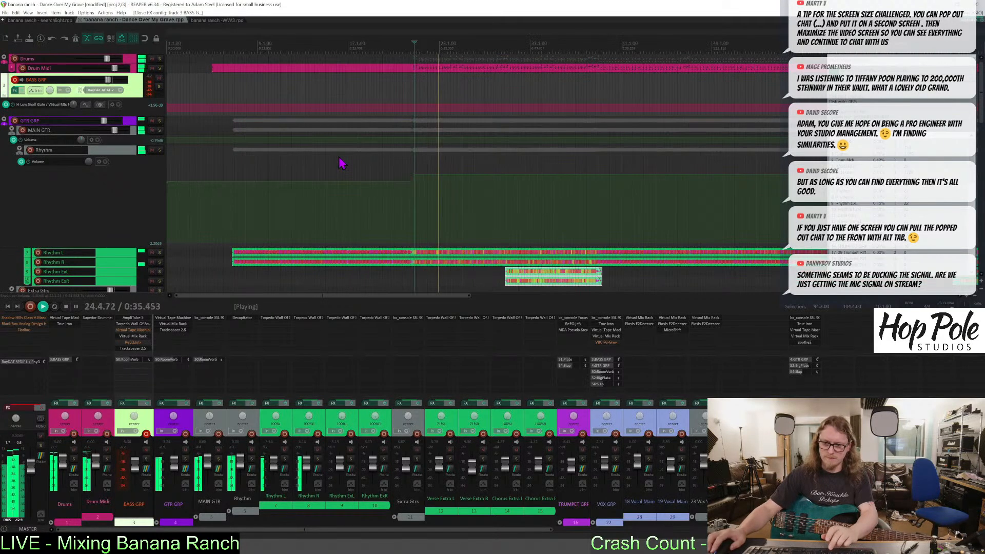
{"action": "scroll", "coordinate": [341, 163], "scroll_direction": "up", "scroll_amount": 2}
{"action": "key", "text": "space"}
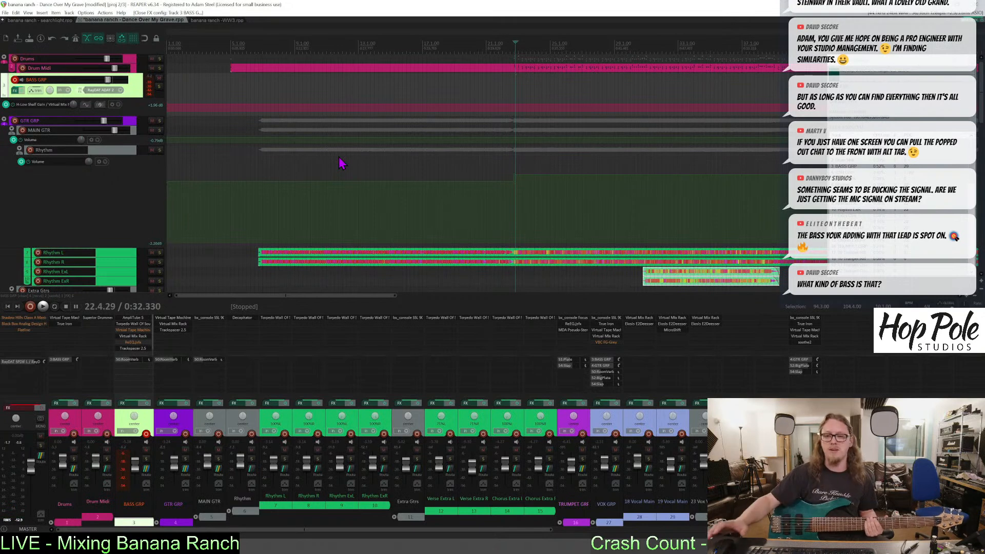
Record a live bass take on BASS GRP from 21.4.99, stopping and restarting the recording once.
{"action": "scroll", "coordinate": [502, 123], "scroll_direction": "up", "scroll_amount": 3}
{"action": "left_click_drag", "start_coordinate": [338, 296], "coordinate": [390, 299]}
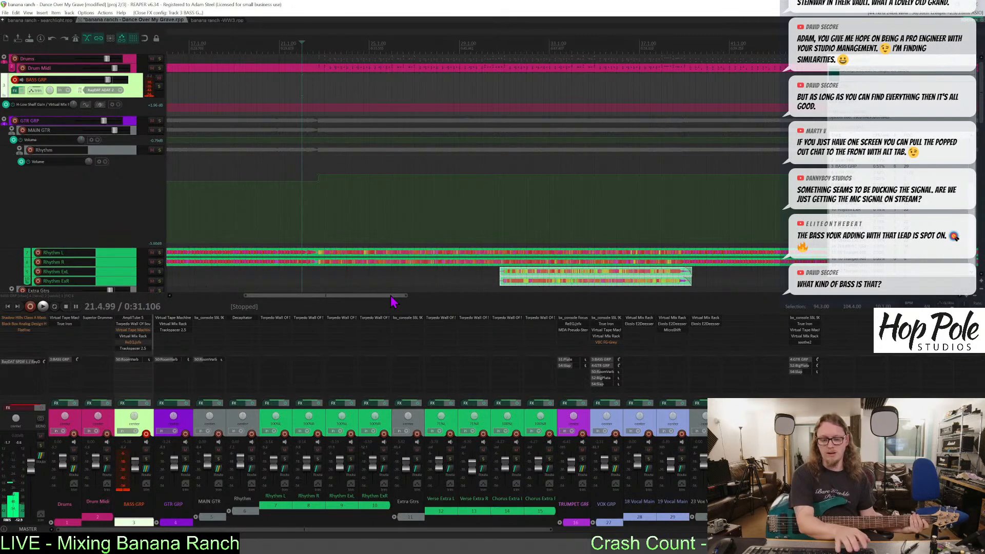
{"action": "key", "text": "ctrl+r"}
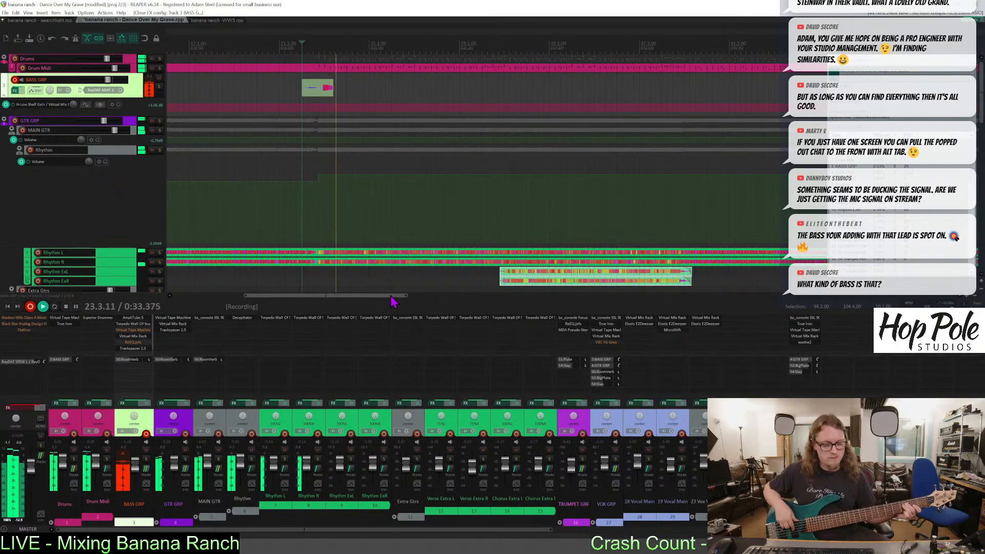
{"action": "key", "text": "space"}
{"action": "key", "text": "ctrl+r"}
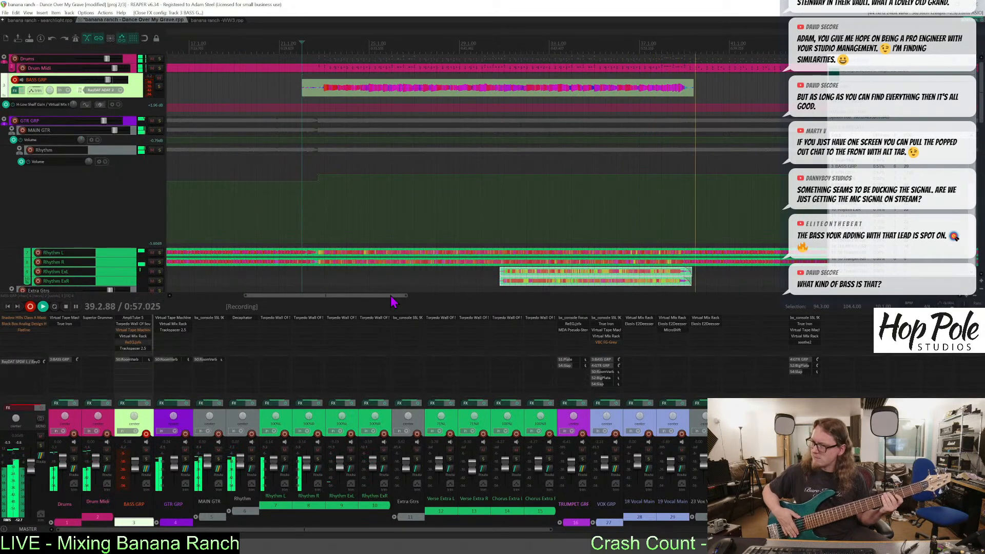
Finish the BASS GRP recording around bar 63 and cut out its near-silent gap between about bars 39 and 46.4.
{"action": "scroll", "coordinate": [561, 167], "scroll_direction": "down", "scroll_amount": 3}
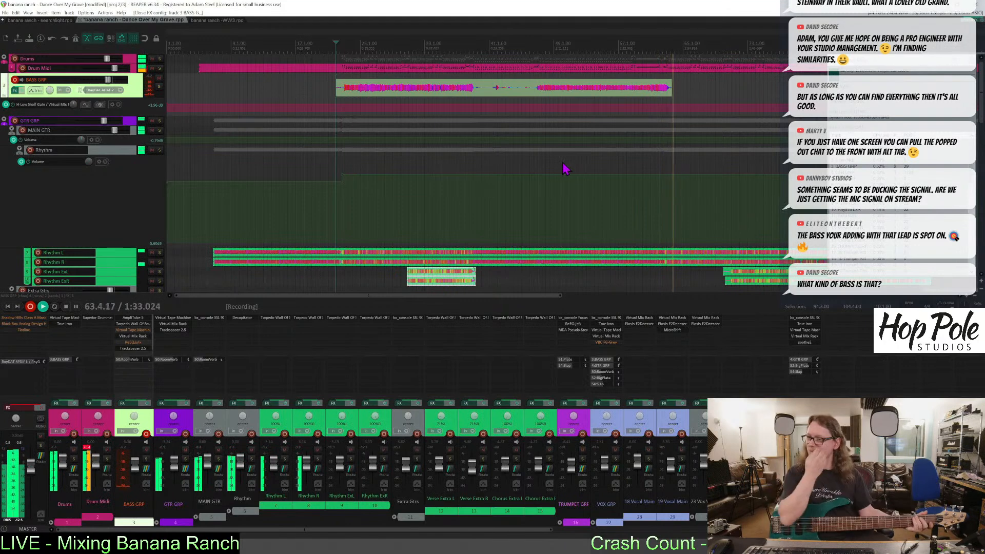
{"action": "key", "text": "space"}
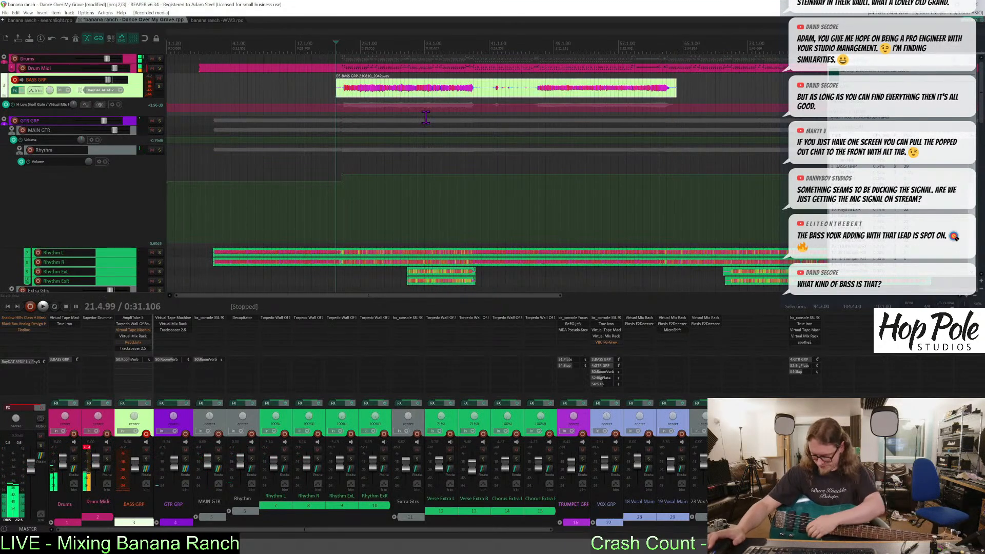
{"action": "left_click", "coordinate": [477, 102]}
{"action": "key", "text": "s"}
{"action": "left_click_drag", "start_coordinate": [477, 97], "coordinate": [542, 88]}
Play back the second part of the bass take from bar 46.4 and examine how it sits with the song.
{"action": "left_click", "coordinate": [536, 42]}
{"action": "key", "text": "space"}
{"action": "scroll", "coordinate": [544, 107], "scroll_direction": "up", "scroll_amount": 6}
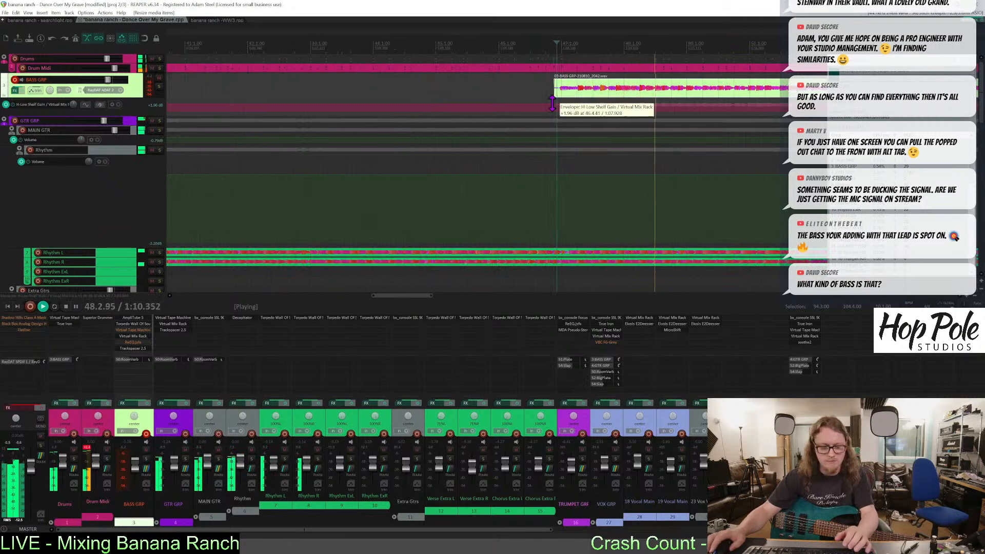
{"action": "scroll", "coordinate": [554, 105], "scroll_direction": "down", "scroll_amount": 6}
{"action": "scroll", "coordinate": [553, 108], "scroll_direction": "down", "scroll_amount": 3}
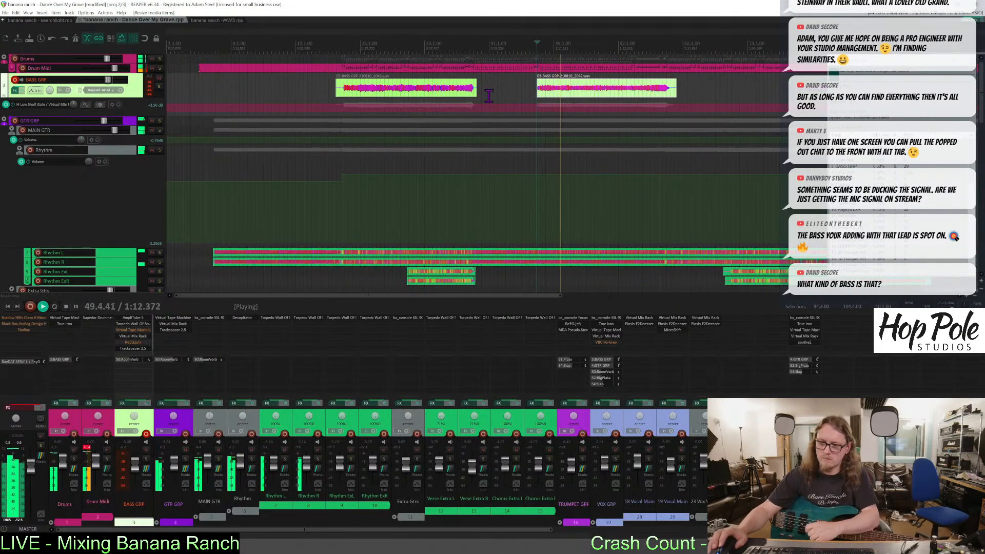
{"action": "scroll", "coordinate": [546, 106], "scroll_direction": "up", "scroll_amount": 2}
{"action": "scroll", "coordinate": [545, 104], "scroll_direction": "down", "scroll_amount": 2}
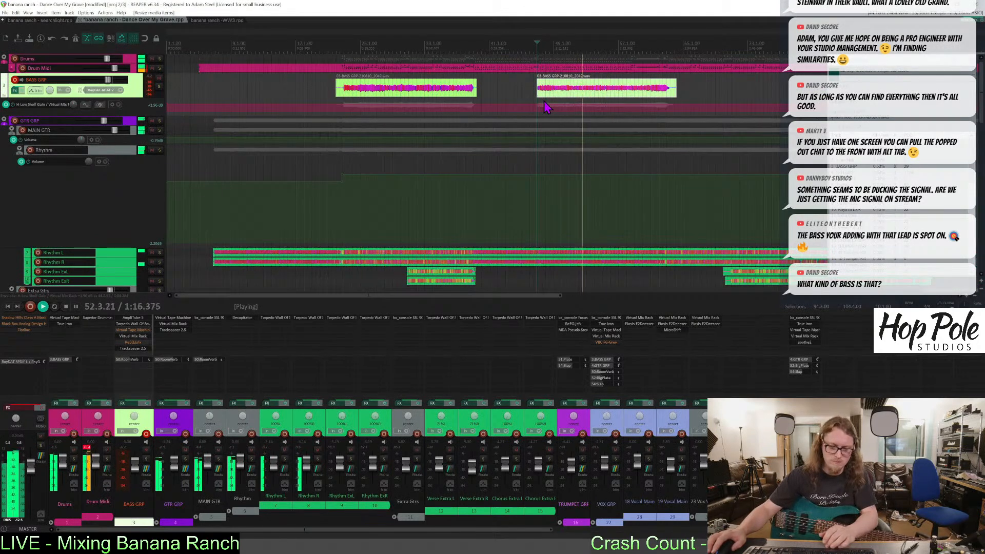
{"action": "scroll", "coordinate": [543, 102], "scroll_direction": "up", "scroll_amount": 2}
{"action": "scroll", "coordinate": [542, 100], "scroll_direction": "down", "scroll_amount": 2}
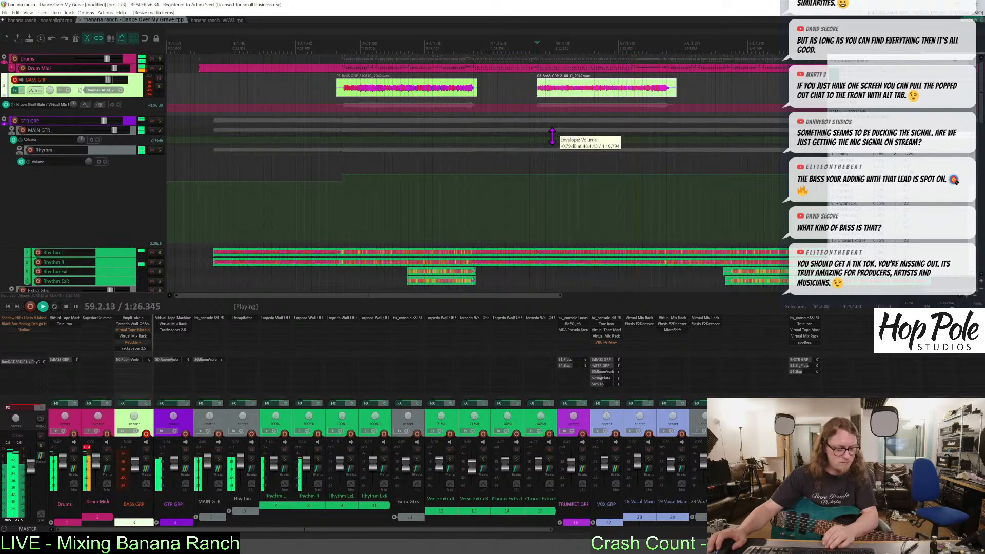
{"action": "key", "text": "space"}
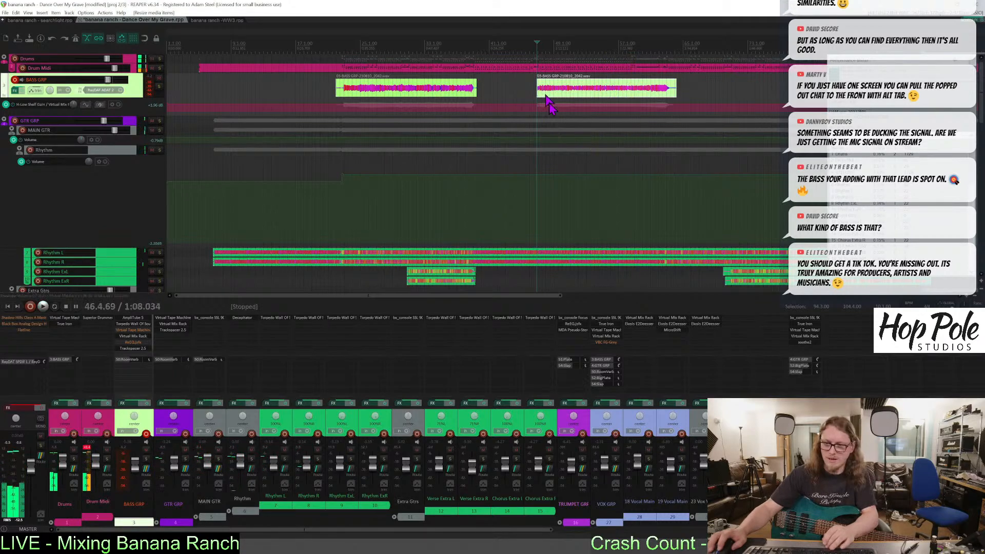
Save the project and record a new BASS GRP take from bar 43.4 to about bar 55.
{"action": "left_click", "coordinate": [513, 44]}
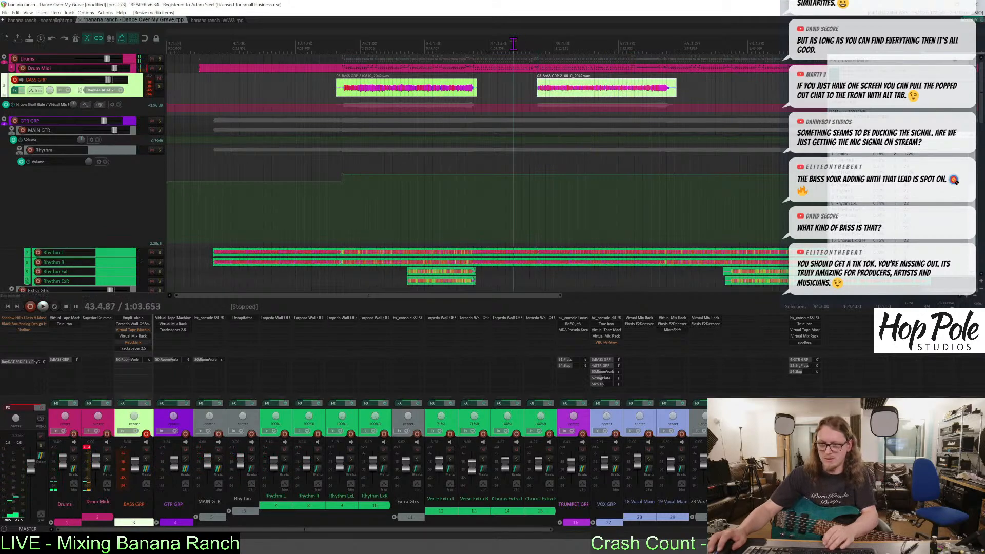
{"action": "key", "text": "ctrl+s"}
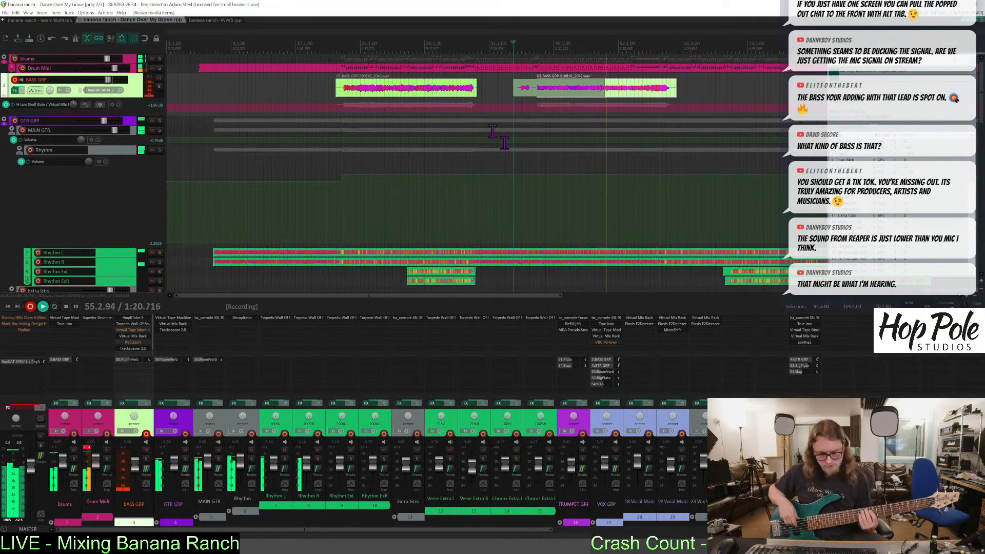
{"action": "key", "text": "space"}
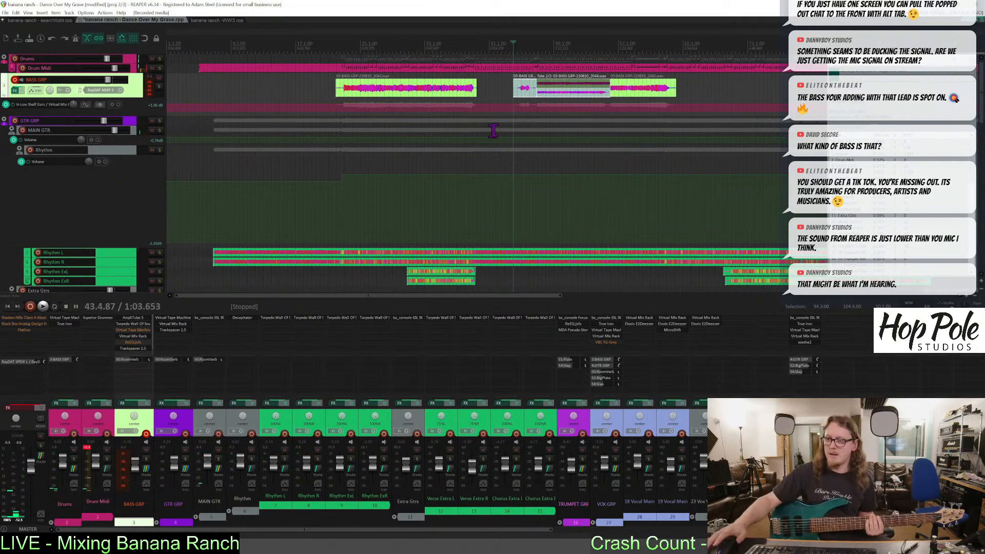
Delete all BASS GRP items after bar 43, including the new take and the remaining second part of the earlier one.
{"action": "left_click", "coordinate": [505, 88]}
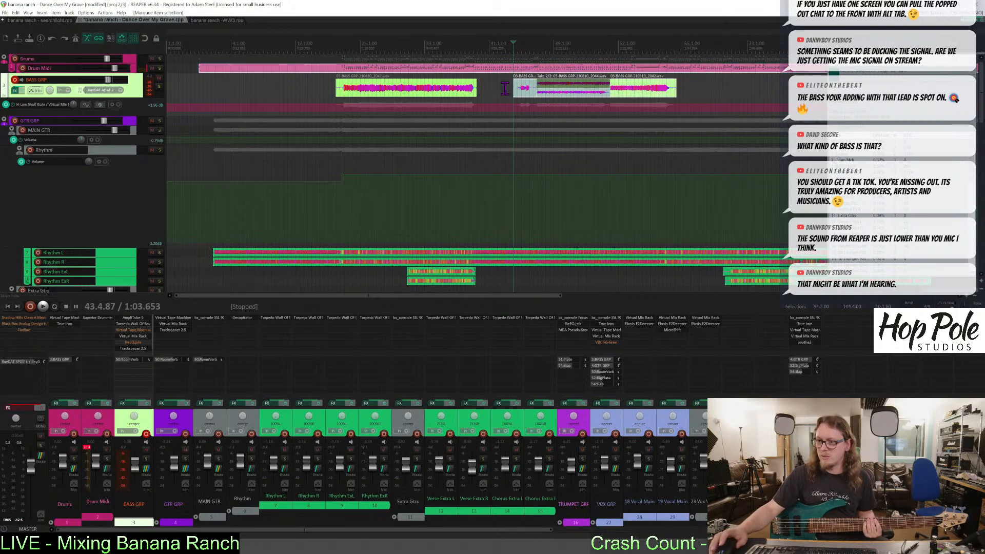
{"action": "left_click_drag", "start_coordinate": [594, 88], "coordinate": [667, 89]}
{"action": "key", "text": "Delete"}
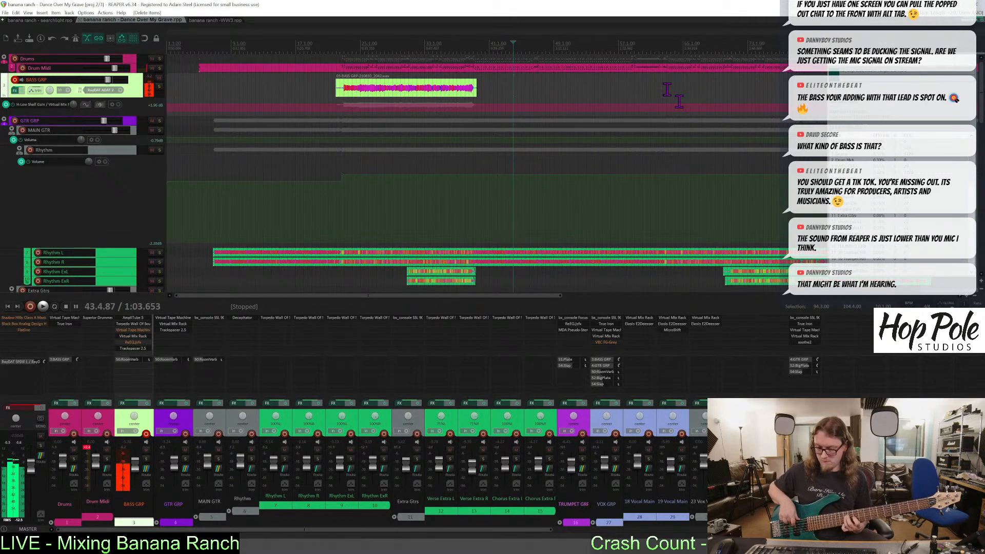
Play the song from bar 43.4 and again from bar 49.4 to rehearse the bass part.
{"action": "key", "text": "space"}
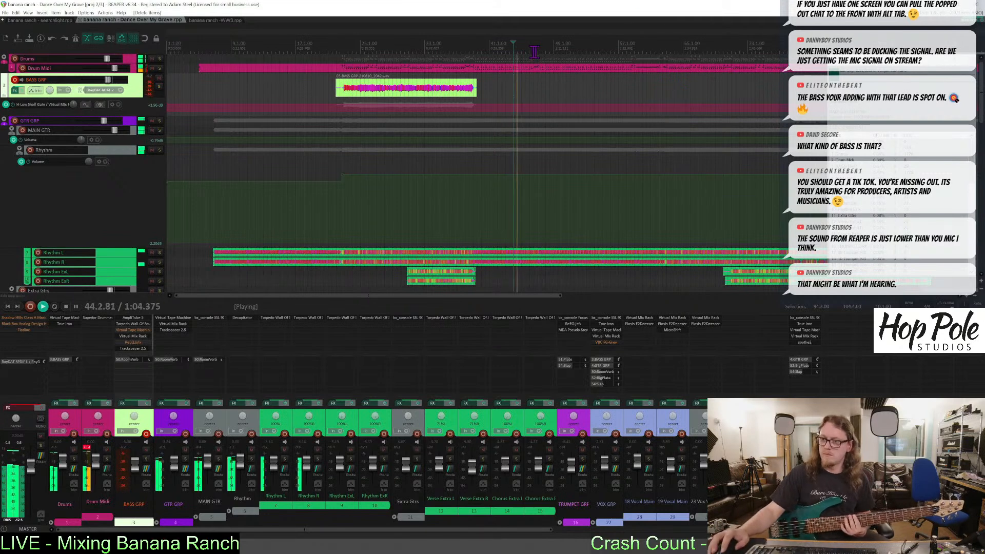
{"action": "left_click", "coordinate": [561, 43]}
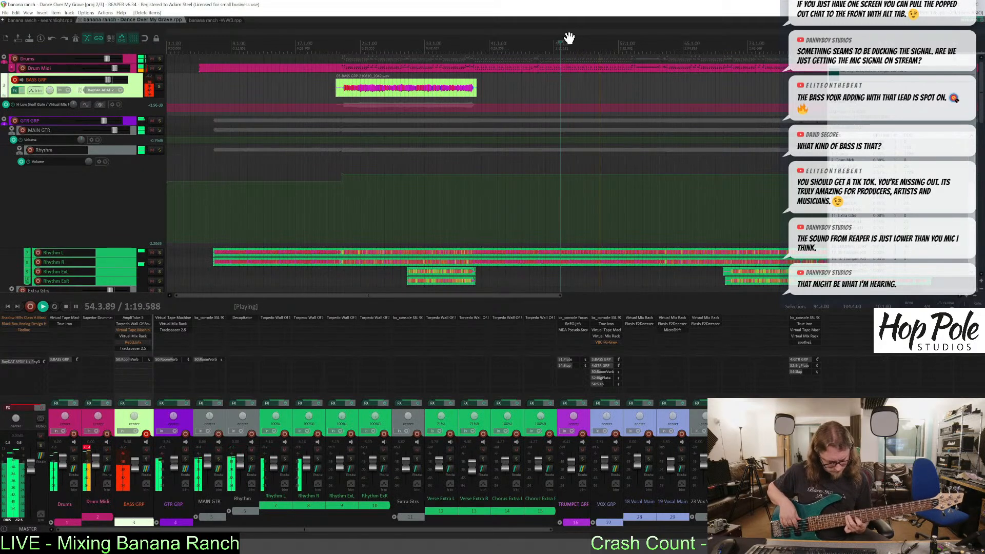
{"action": "key", "text": "space"}
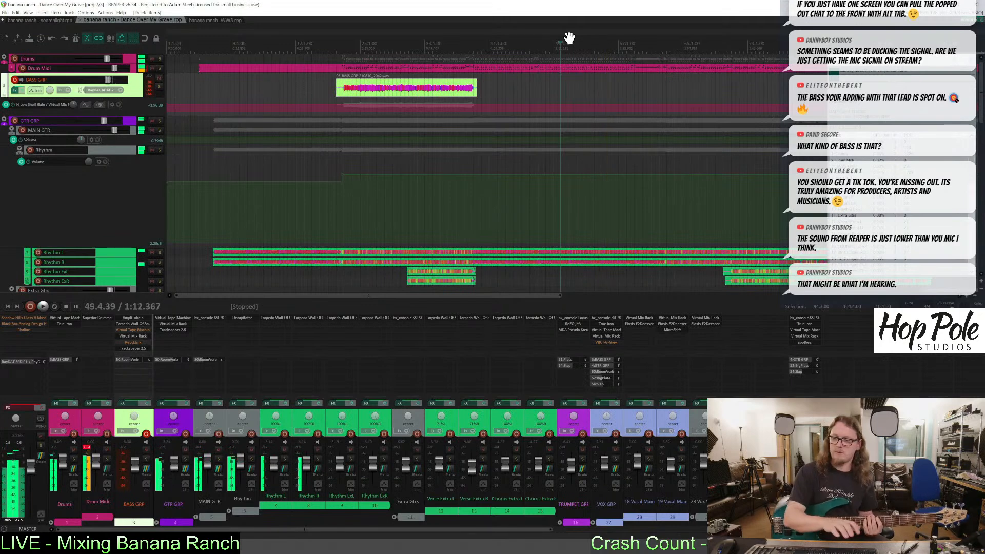
Try a BASS GRP take from bar 49.4 to about bar 62 and remove it.
{"action": "key", "text": "ctrl+r"}
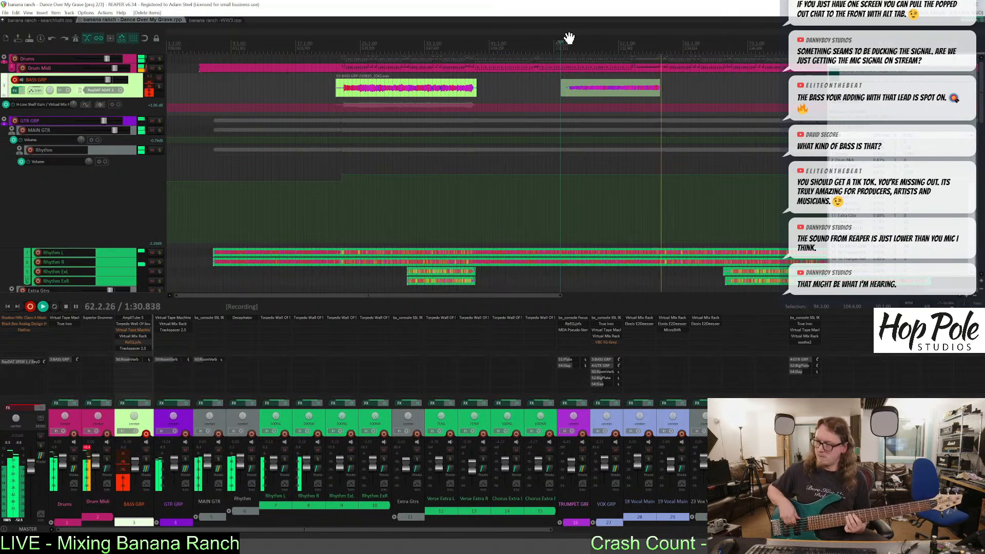
{"action": "key", "text": "space"}
{"action": "key", "text": "ctrl+x"}
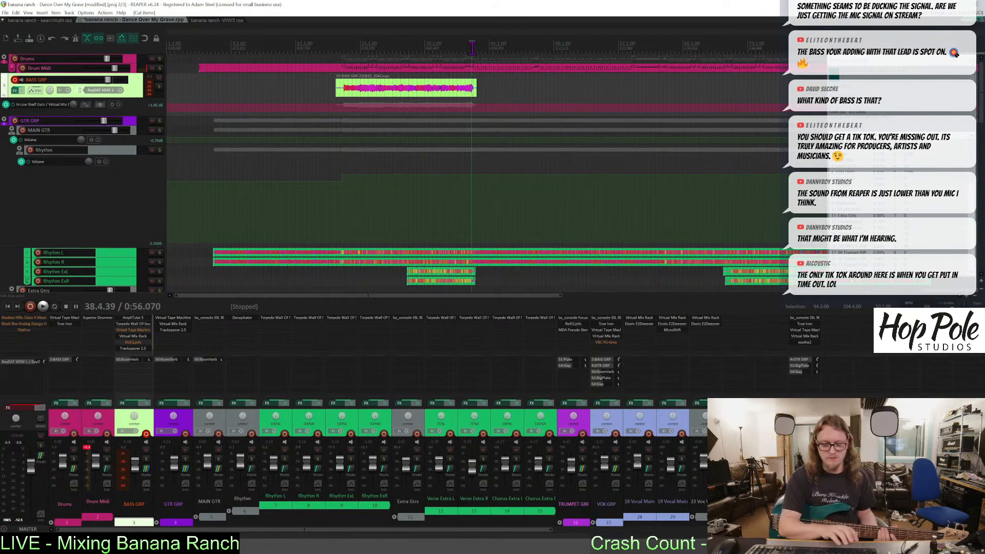
Record the bass on BASS GRP from bar 38.4 to about bar 64.
{"action": "key", "text": "ctrl+r"}
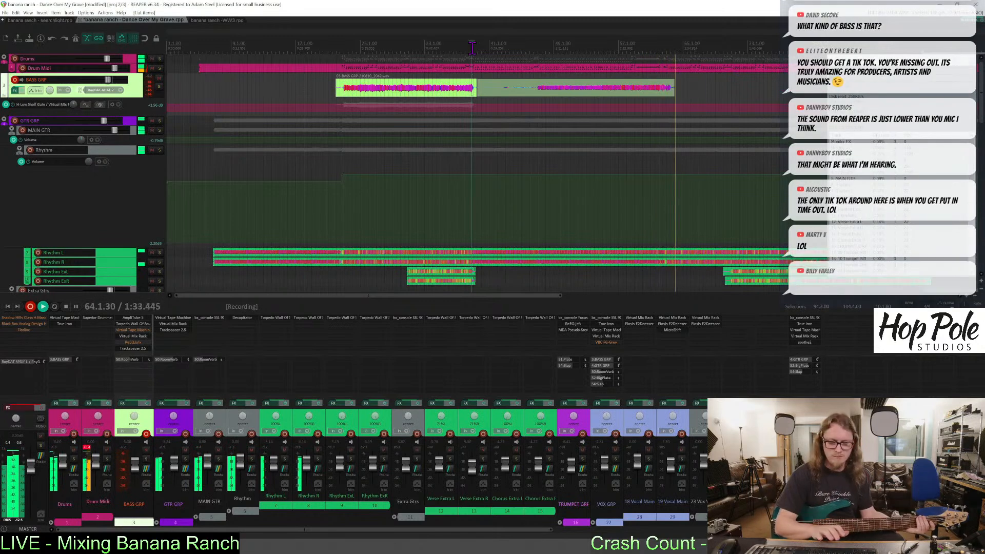
{"action": "key", "text": "space"}
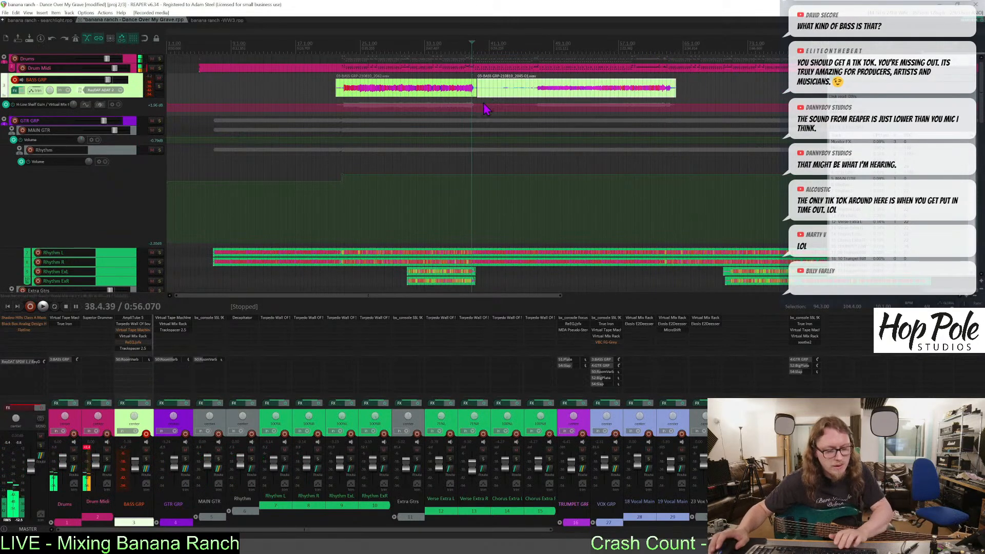
Record the next BASS GRP section from bar 62.1 to just past bar 95.
{"action": "left_click", "coordinate": [660, 53]}
{"action": "scroll", "coordinate": [655, 57], "scroll_direction": "up", "scroll_amount": 3}
{"action": "scroll", "coordinate": [651, 60], "scroll_direction": "down", "scroll_amount": 4}
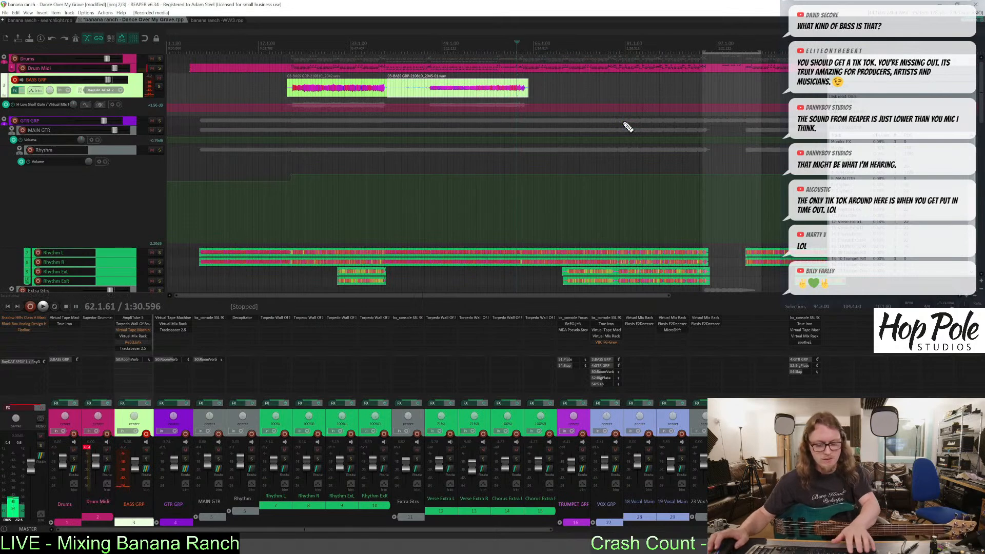
{"action": "key", "text": "ctrl+r"}
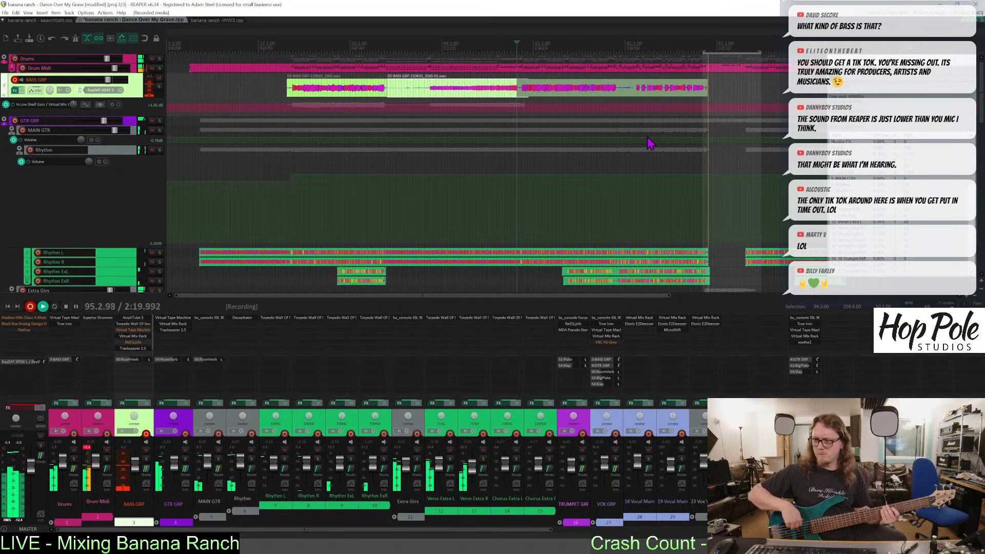
{"action": "key", "text": "space"}
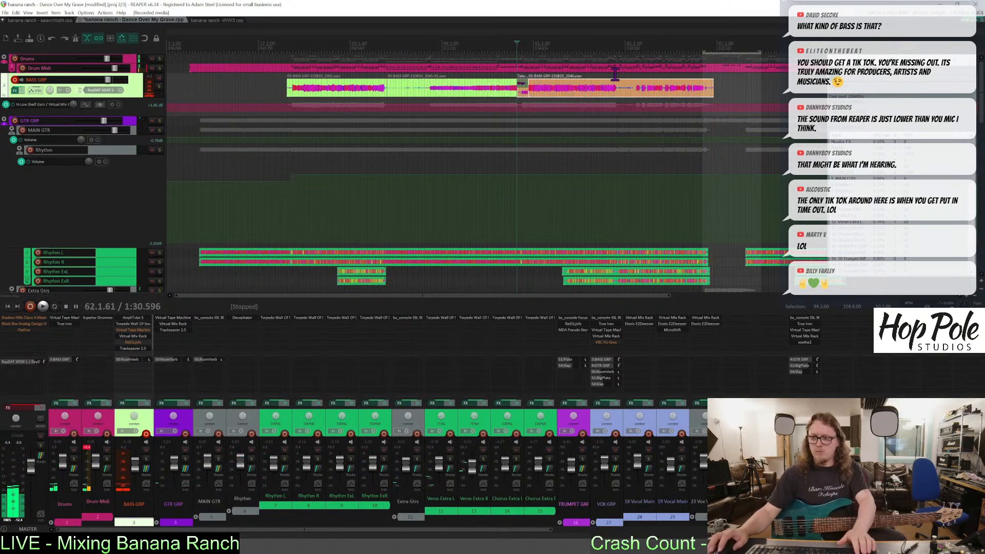
Audition the newest bass take around bar 77, split it near bar 79 and delete everything after the split.
{"action": "left_click", "coordinate": [614, 59]}
{"action": "scroll", "coordinate": [615, 53], "scroll_direction": "up", "scroll_amount": 5}
{"action": "key", "text": "space"}
{"action": "left_click", "coordinate": [550, 45]}
{"action": "left_click", "coordinate": [524, 45]}
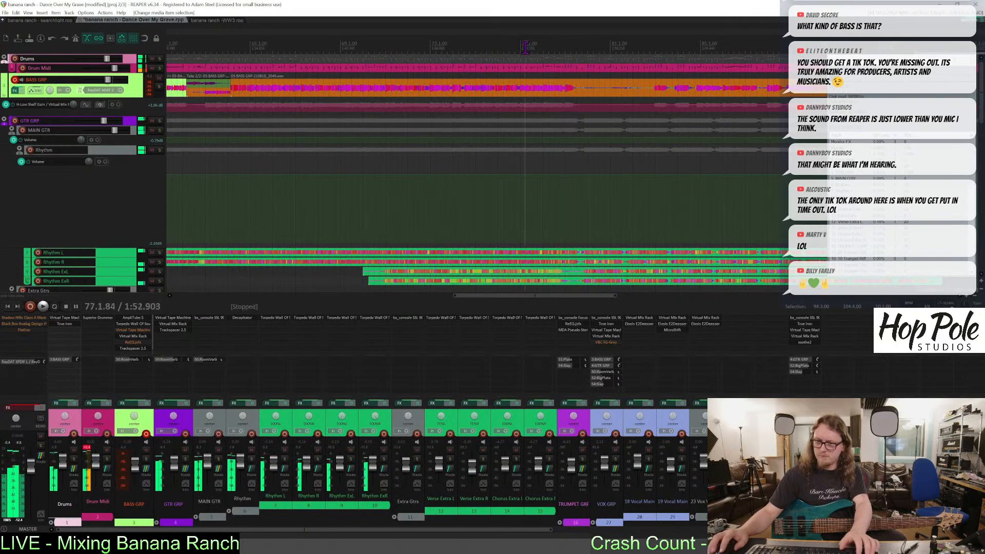
{"action": "key", "text": "space"}
{"action": "left_click", "coordinate": [565, 92]}
{"action": "key", "text": "s"}
{"action": "scroll", "coordinate": [574, 97], "scroll_direction": "down", "scroll_amount": 2}
{"action": "key", "text": "Delete"}
Extend the end of the time selection past the final guitar items to about bar 124.
{"action": "scroll", "coordinate": [574, 95], "scroll_direction": "down", "scroll_amount": 1}
{"action": "left_click", "coordinate": [563, 45]}
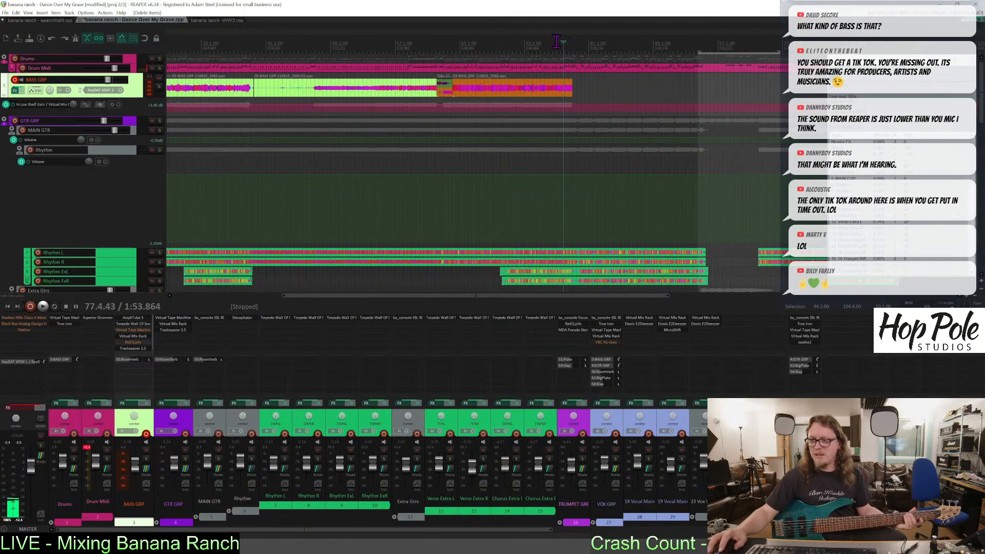
{"action": "scroll", "coordinate": [562, 46], "scroll_direction": "down", "scroll_amount": 4}
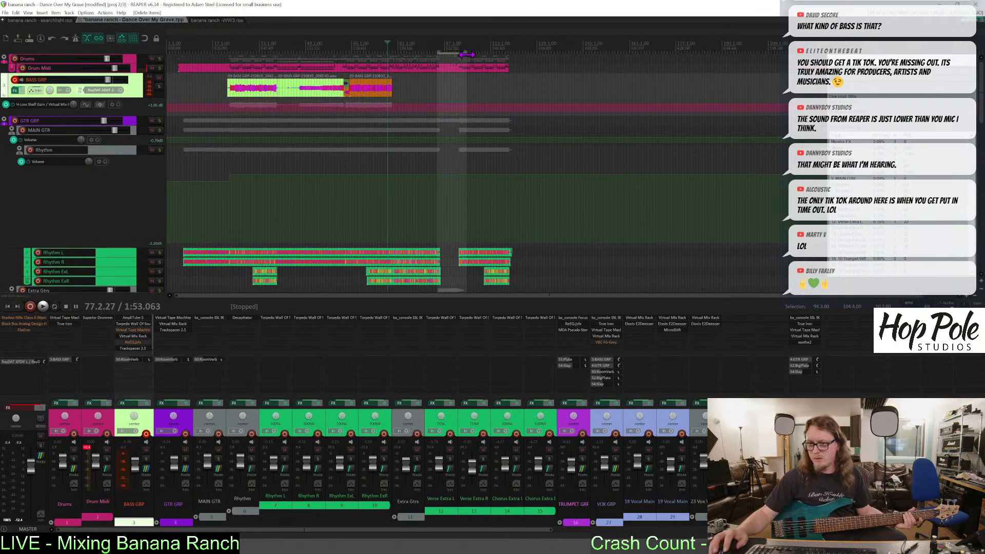
{"action": "left_click_drag", "start_coordinate": [466, 53], "coordinate": [524, 53]}
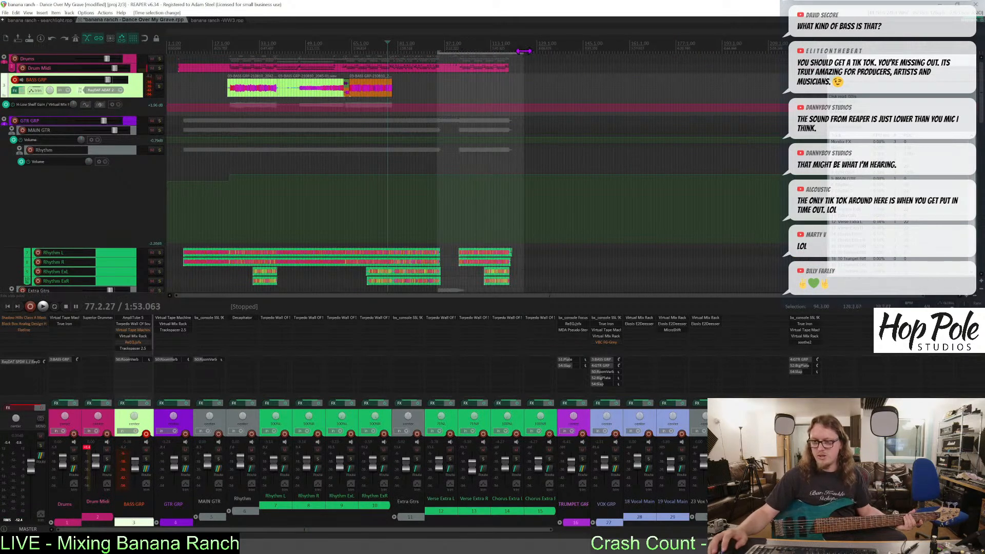
{"action": "scroll", "coordinate": [525, 53], "scroll_direction": "up", "scroll_amount": 4}
{"action": "left_click_drag", "start_coordinate": [497, 287], "coordinate": [599, 289]}
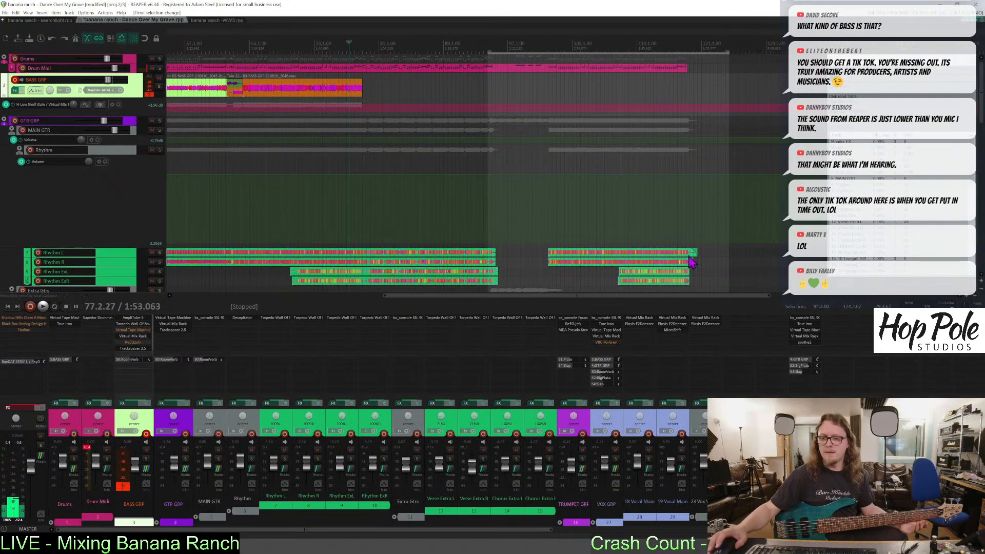
Play the passage from bar 91 up to the stop near bar 95 twice to rehearse the bass ending.
{"action": "left_click", "coordinate": [462, 49]}
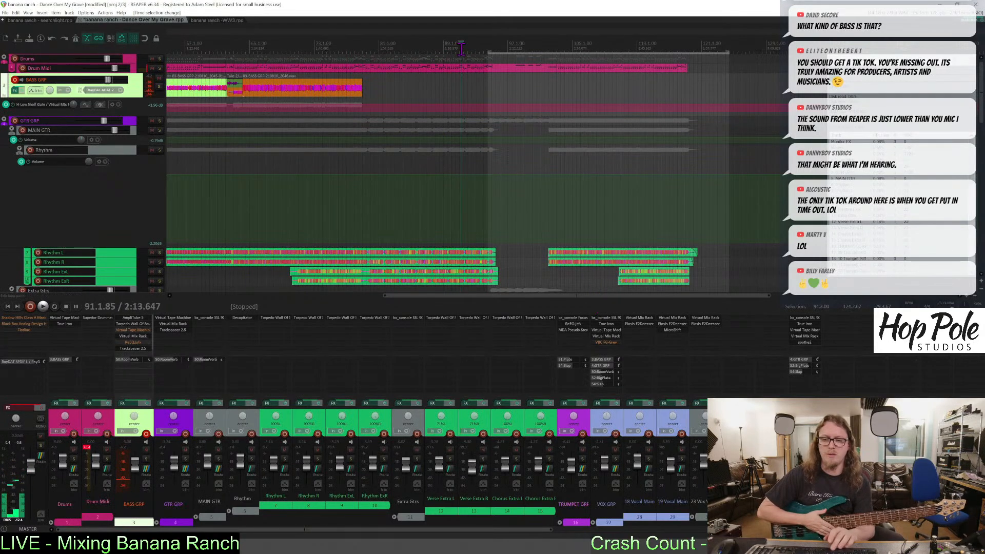
{"action": "key", "text": "space"}
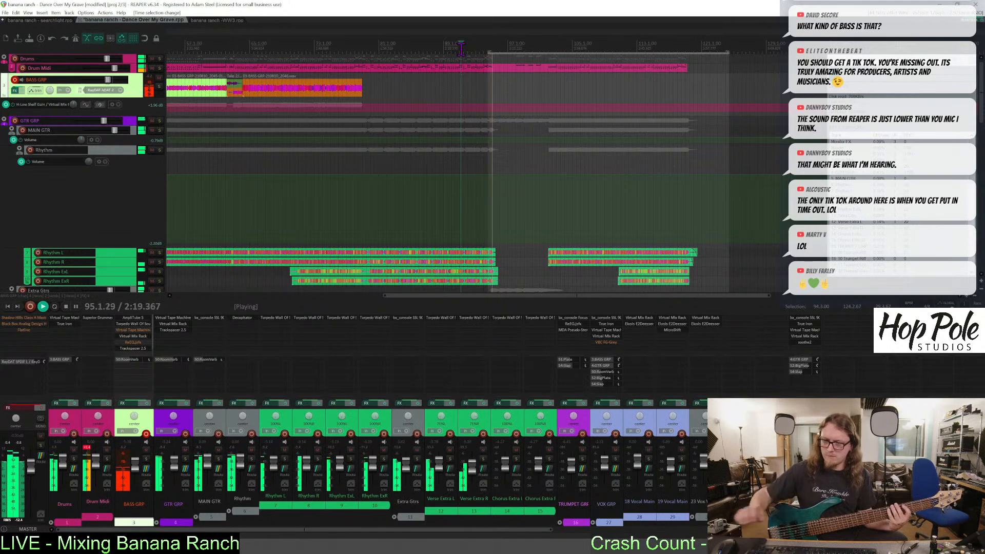
{"action": "scroll", "coordinate": [462, 49], "scroll_direction": "up", "scroll_amount": 5}
{"action": "key", "text": "space"}
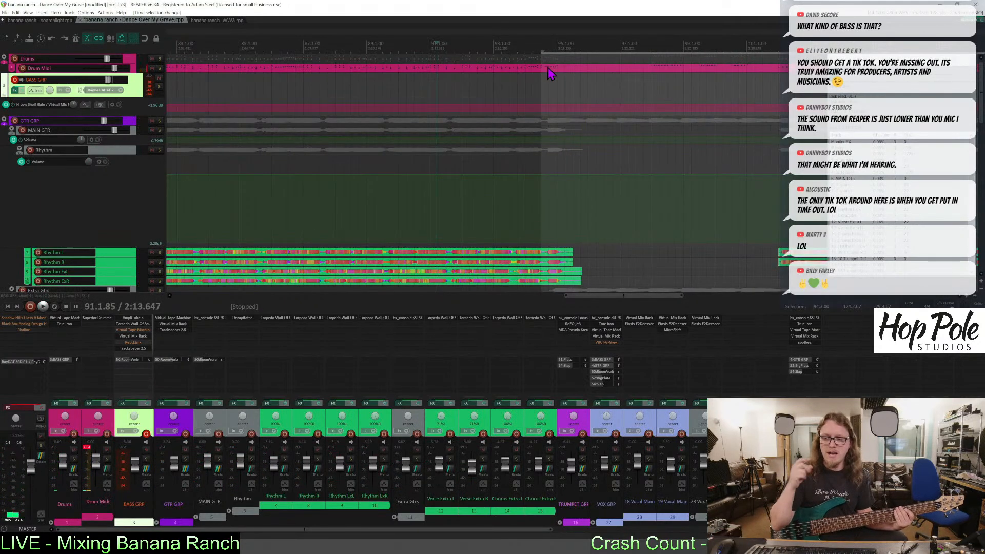
{"action": "key", "text": "space"}
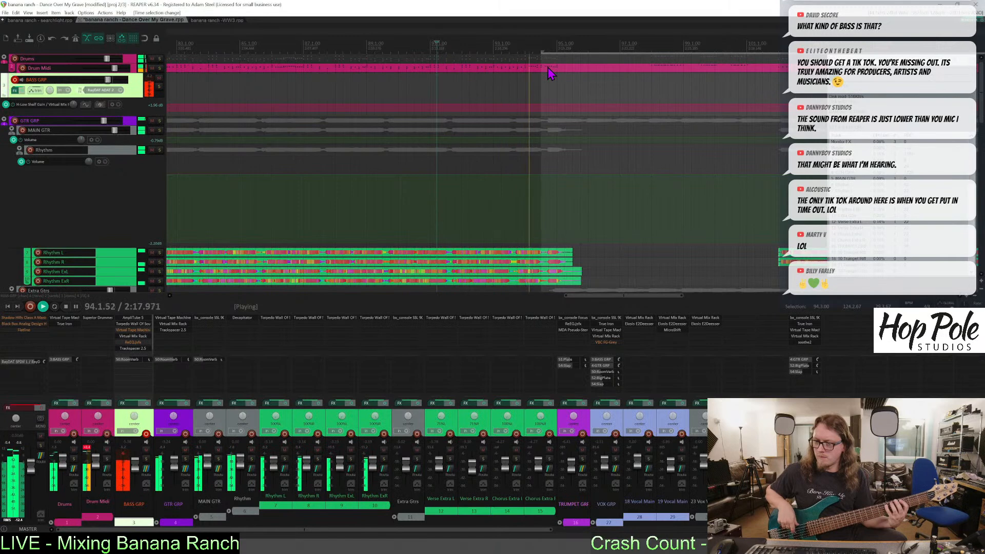
{"action": "key", "text": "space"}
Record a bass overdub on BASS GRP from bar 77.2 to about bar 83, overlapping the end of the trimmed take.
{"action": "scroll", "coordinate": [590, 77], "scroll_direction": "down", "scroll_amount": 5}
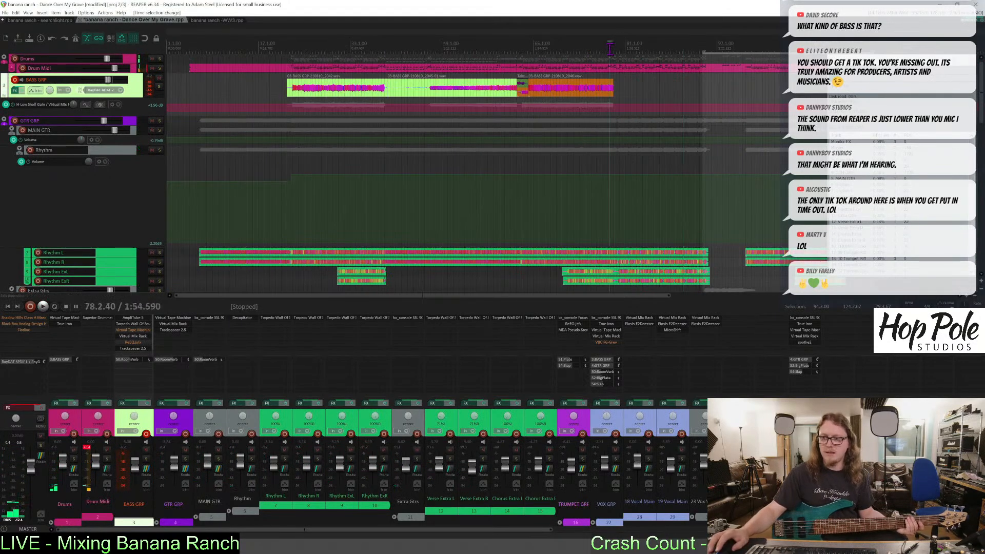
{"action": "scroll", "coordinate": [610, 50], "scroll_direction": "up", "scroll_amount": 4}
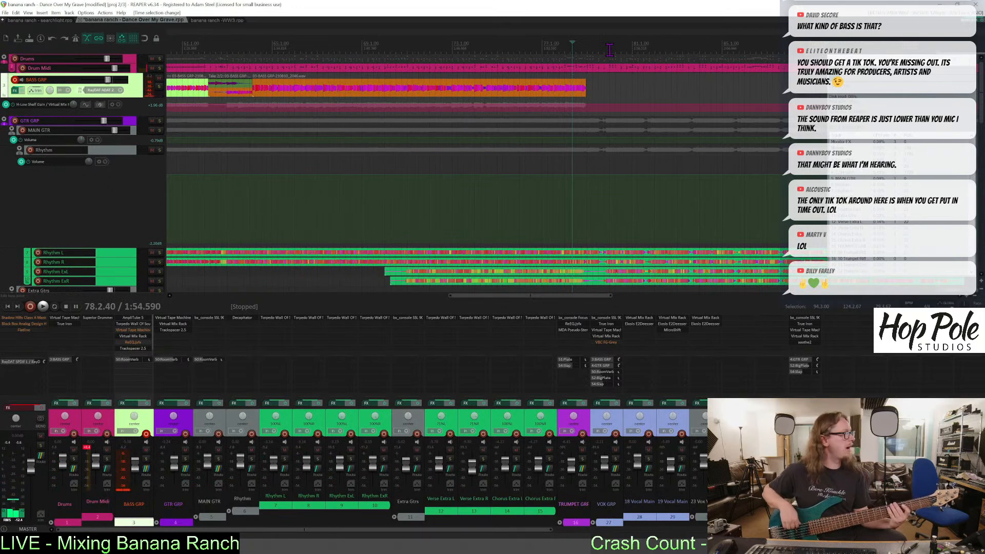
{"action": "left_click", "coordinate": [552, 36]}
{"action": "key", "text": "ctrl+r"}
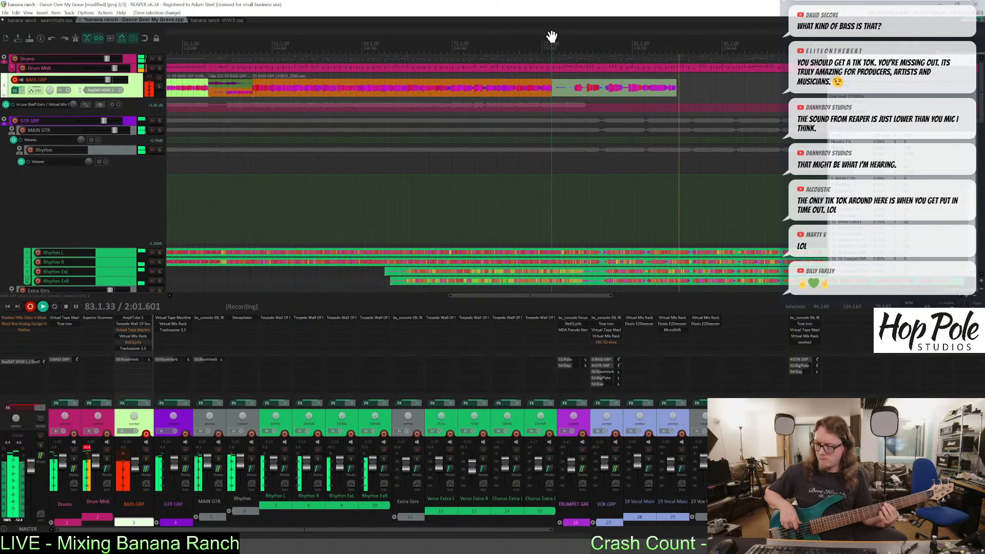
{"action": "key", "text": "space"}
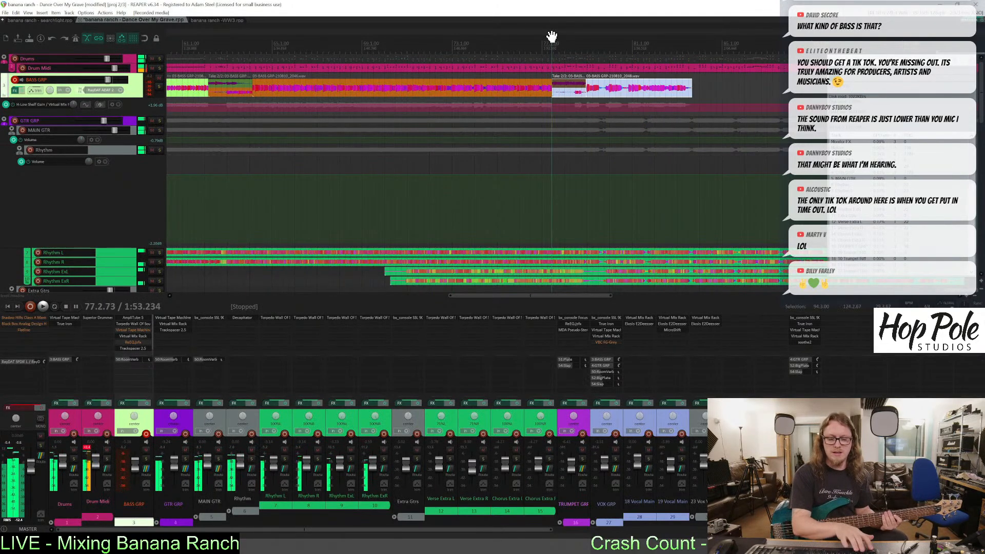
Undo the last bass overdub and record a new take on BASS GRP from bar 77.2 to past bar 96.
{"action": "key", "text": "ctrl+z"}
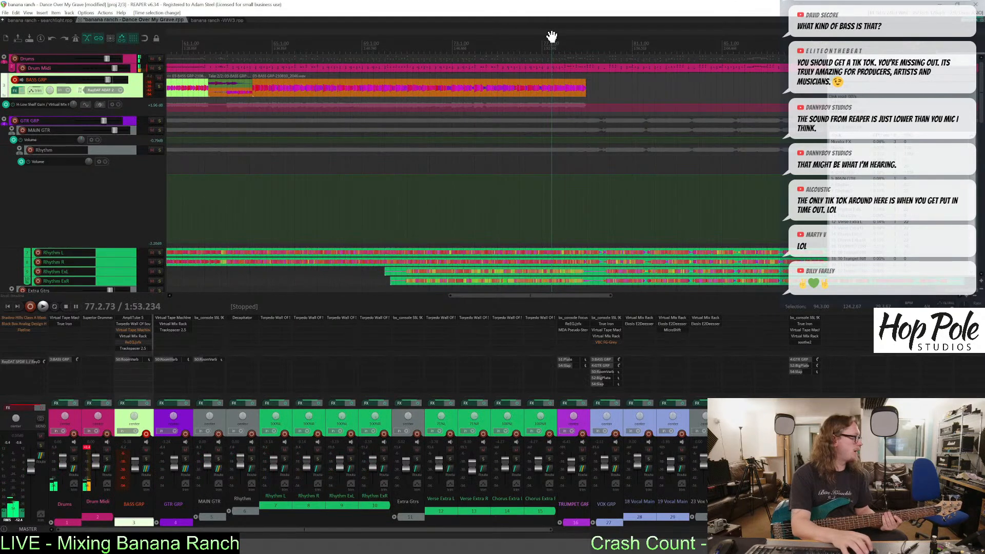
{"action": "key", "text": "ctrl+r"}
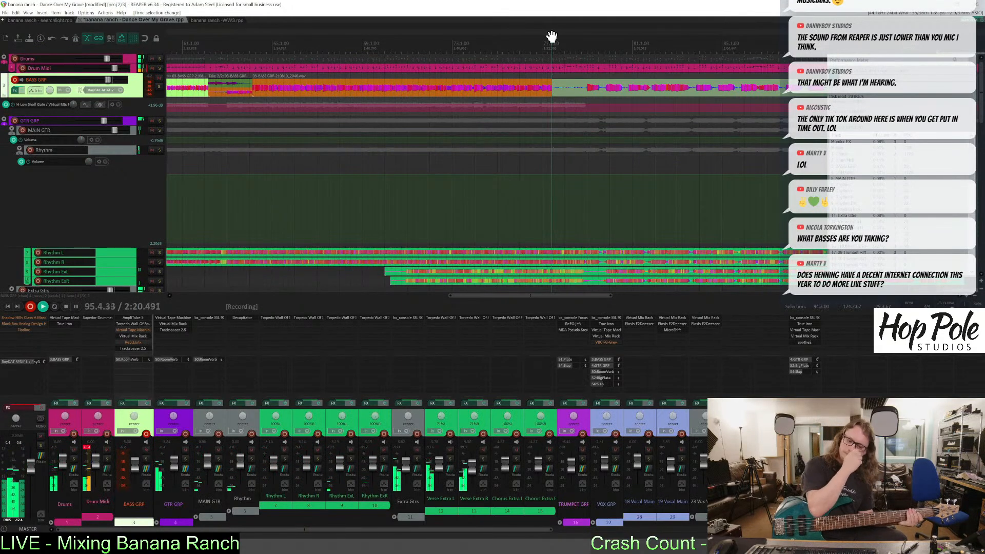
{"action": "key", "text": "ctrl+r"}
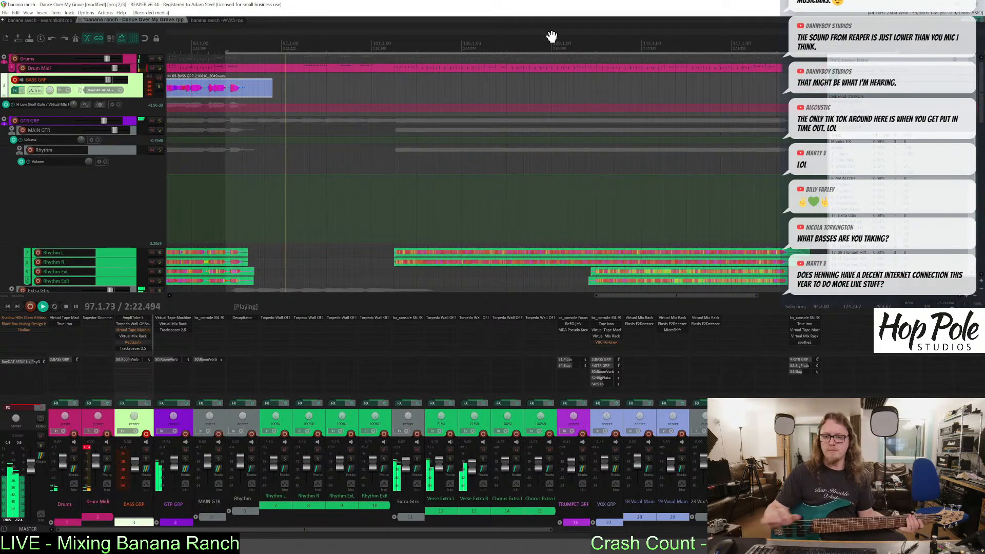
Try recording the next bass entry from about bar 97 to past bar 104, and delete the take.
{"action": "key", "text": "ctrl+r"}
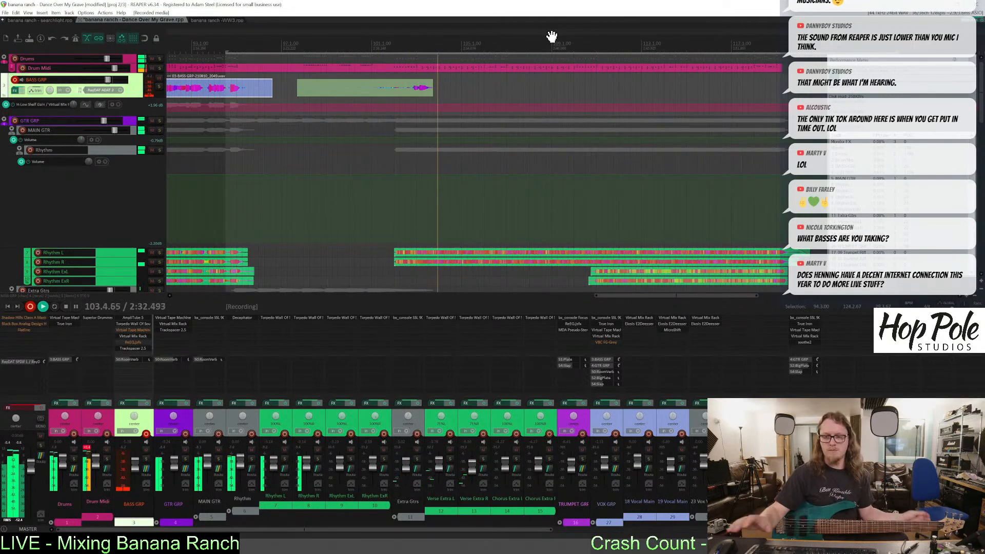
{"action": "key", "text": "space"}
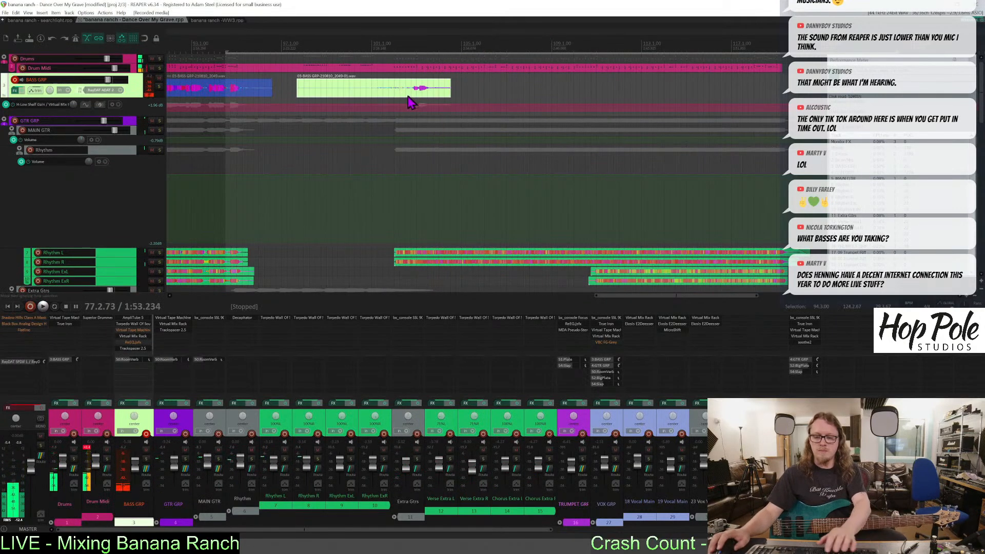
{"action": "key", "text": "Delete"}
Rehearse the bass entry by playing repeatedly from about bar 101.3, dropping a marker just before bar 104.
{"action": "left_click", "coordinate": [384, 51]}
{"action": "key", "text": "space"}
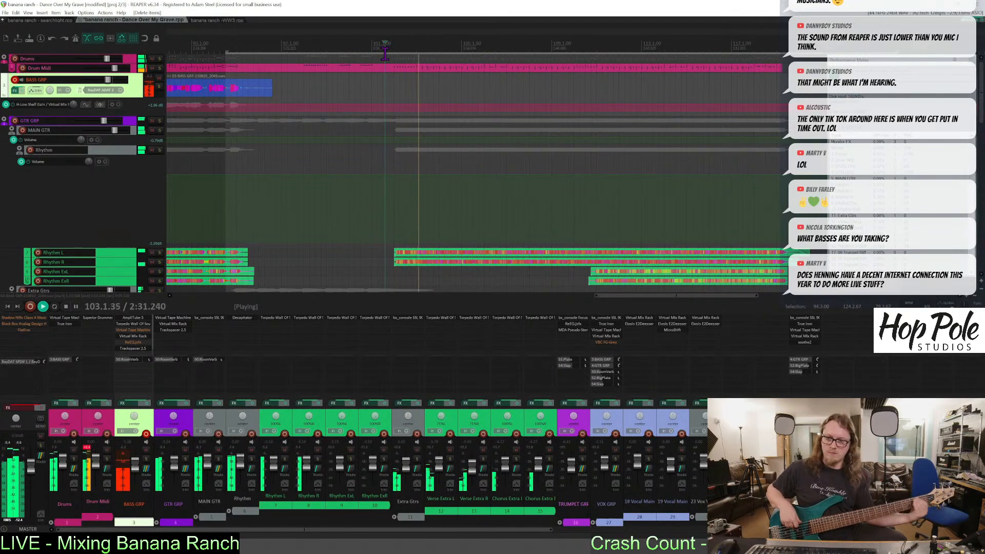
{"action": "key", "text": "m"}
{"action": "key", "text": "n"}
{"action": "left_click", "coordinate": [384, 53]}
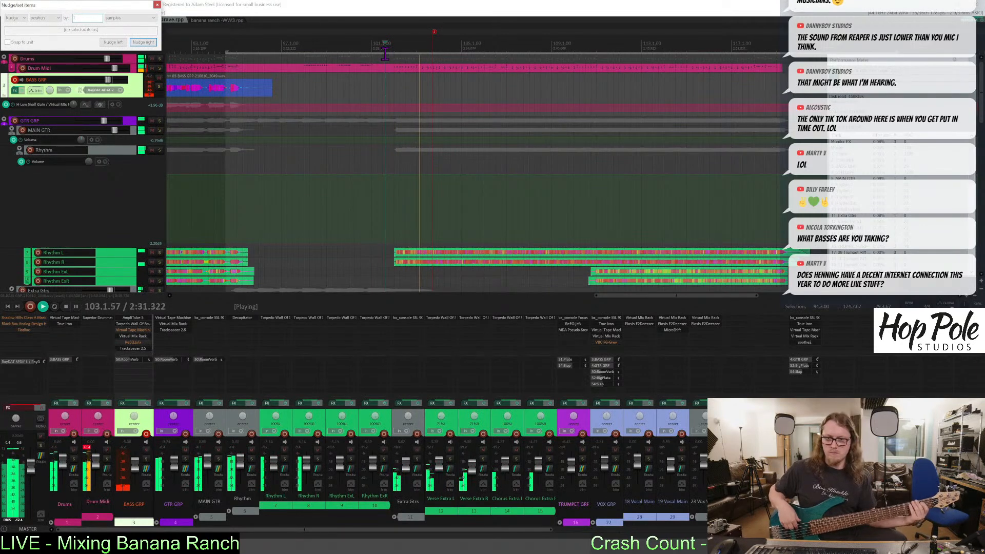
{"action": "key", "text": "space"}
{"action": "key", "text": "space"}
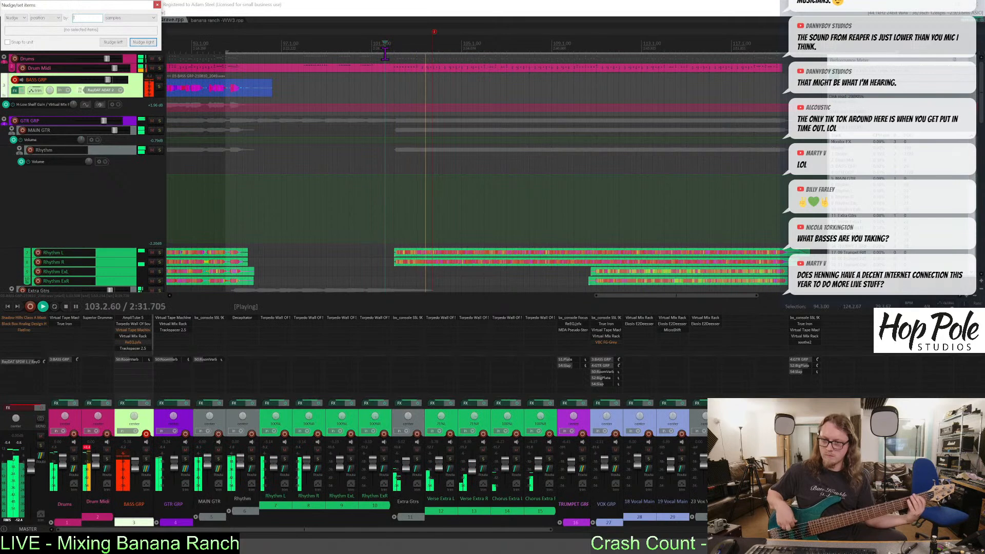
{"action": "key", "text": "space"}
{"action": "key", "text": "space"}
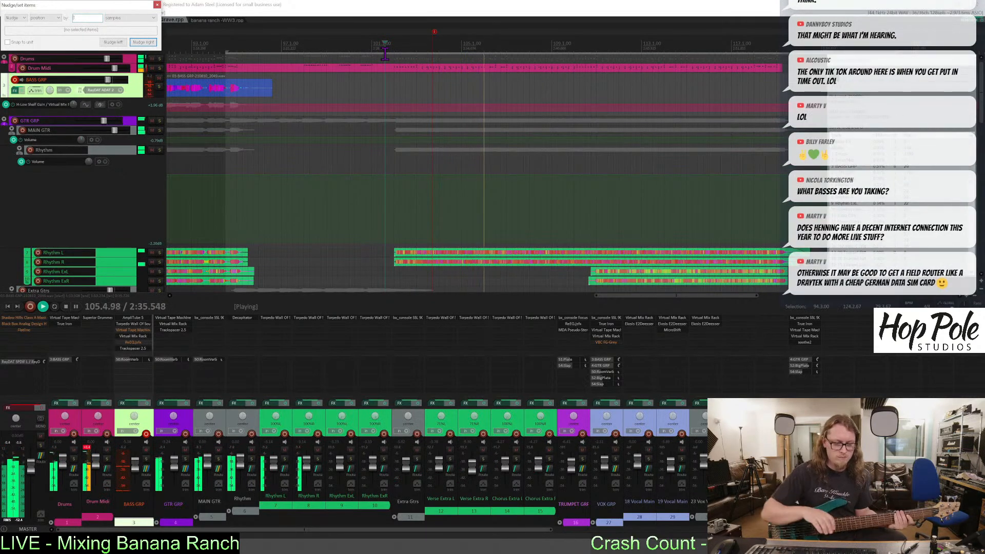
{"action": "key", "text": "space"}
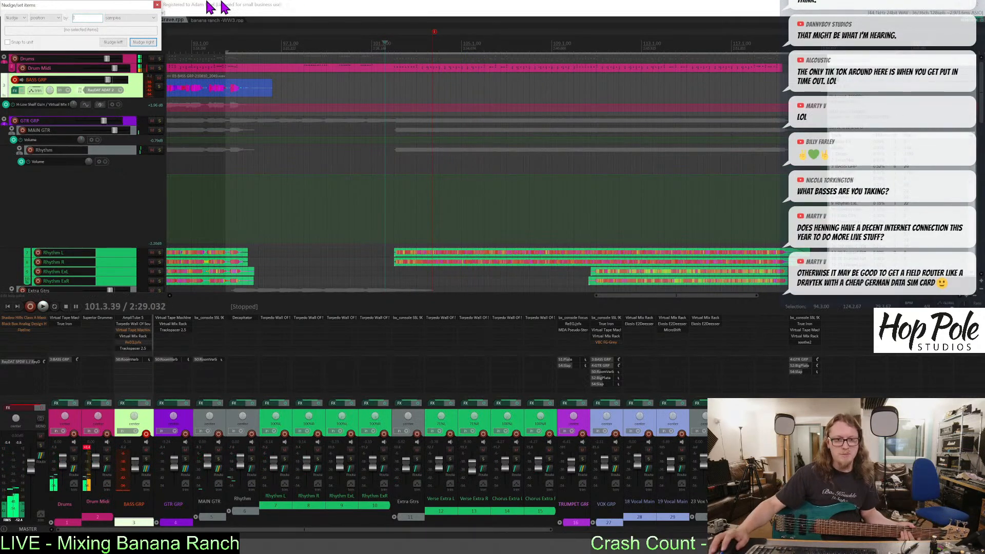
Close the Nudge/Set Items window and save the project.
{"action": "left_click", "coordinate": [157, 5]}
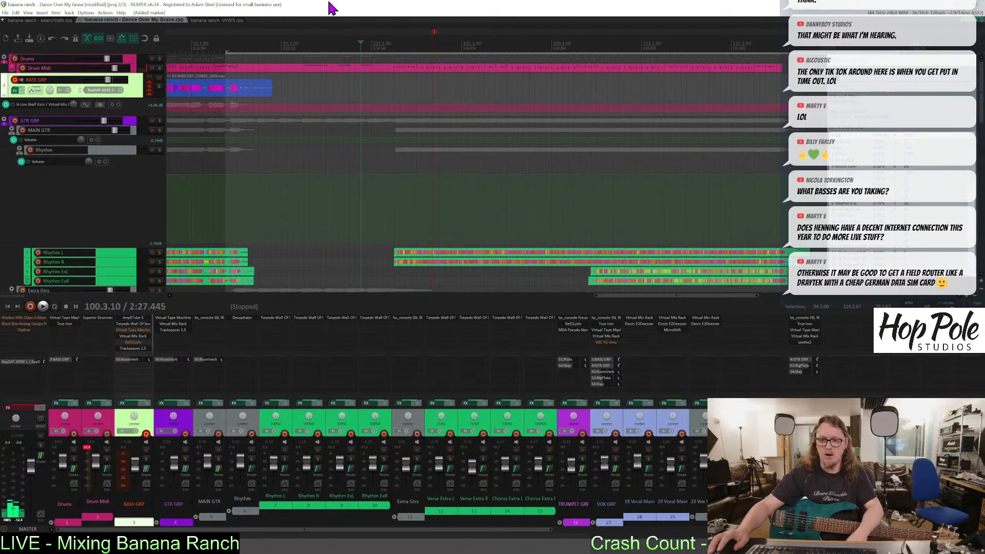
{"action": "key", "text": "ctrl+s"}
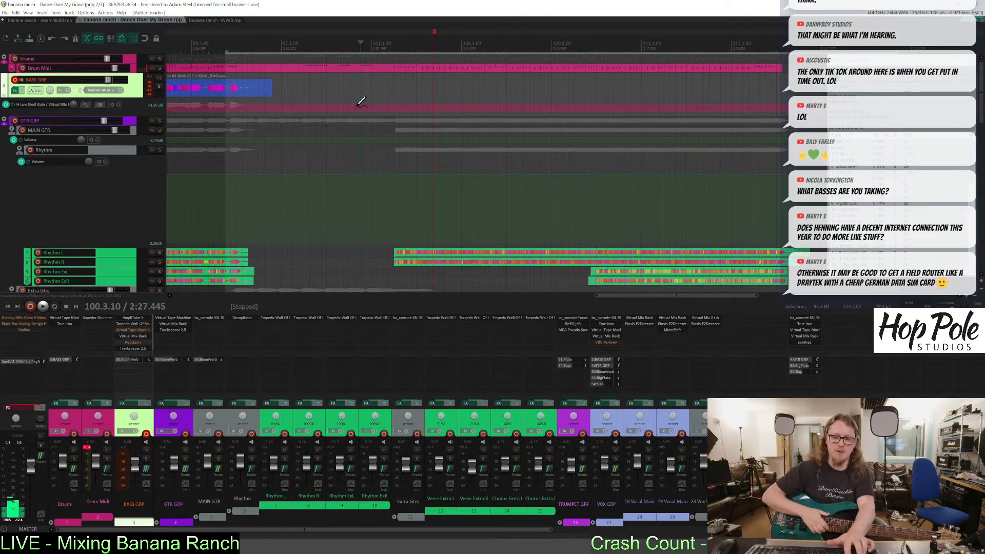
Try recording the bass entry from bar 100.3 twice, undoing each take.
{"action": "key", "text": "ctrl+r"}
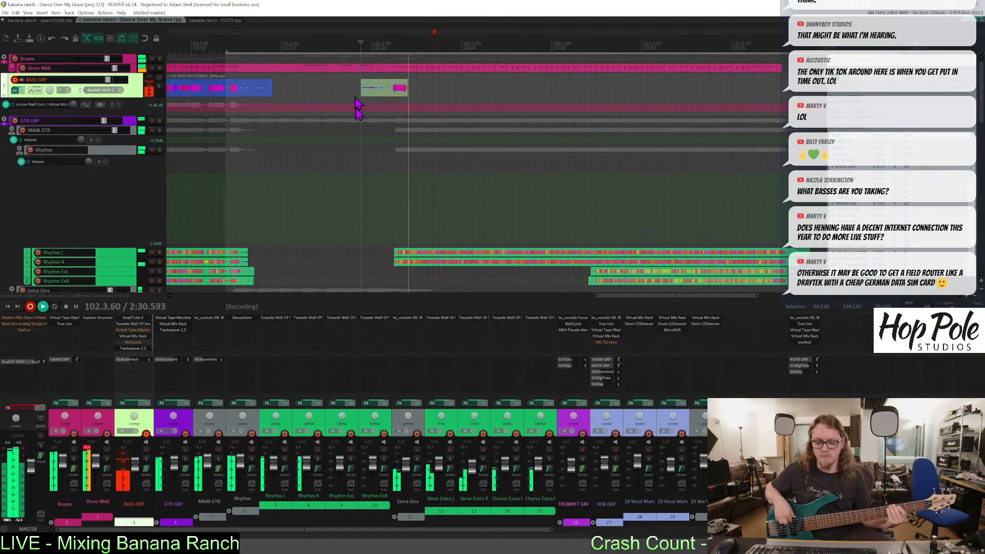
{"action": "key", "text": "space"}
{"action": "key", "text": "ctrl+z"}
{"action": "key", "text": "ctrl+r"}
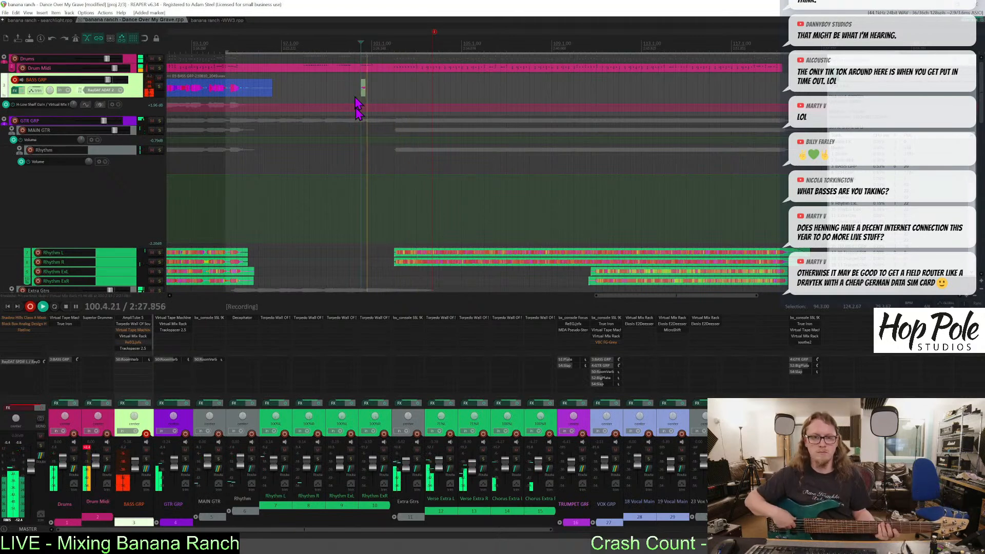
{"action": "key", "text": "space"}
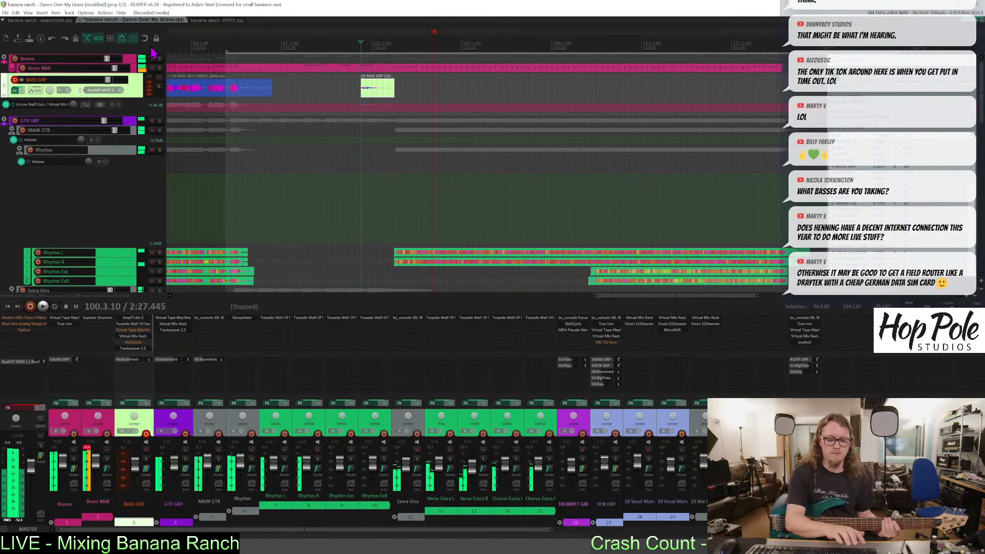
{"action": "key", "text": "ctrl+z"}
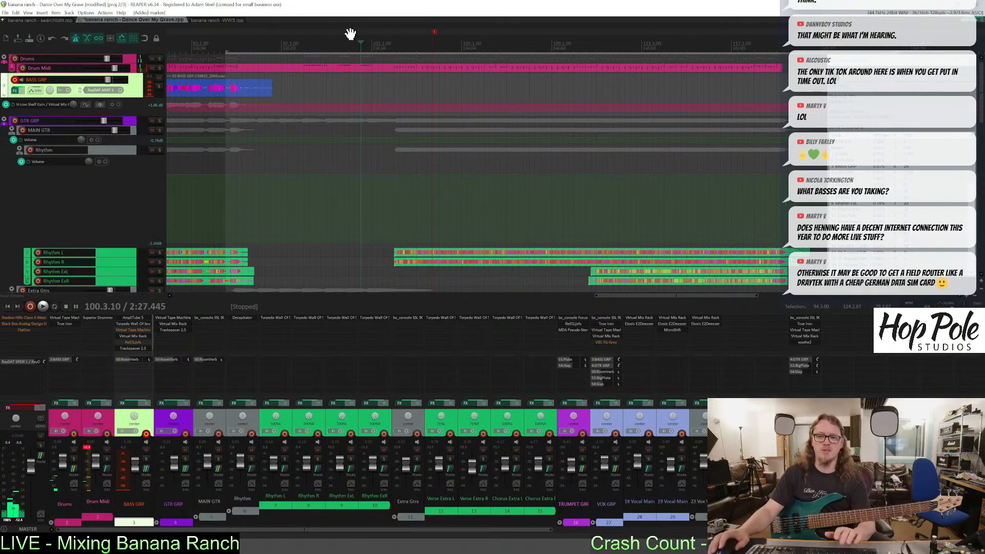
Play the lead-in from bar 100.3 with the metronome on, and move the edit cursor back to bar 99.3.
{"action": "key", "text": "space"}
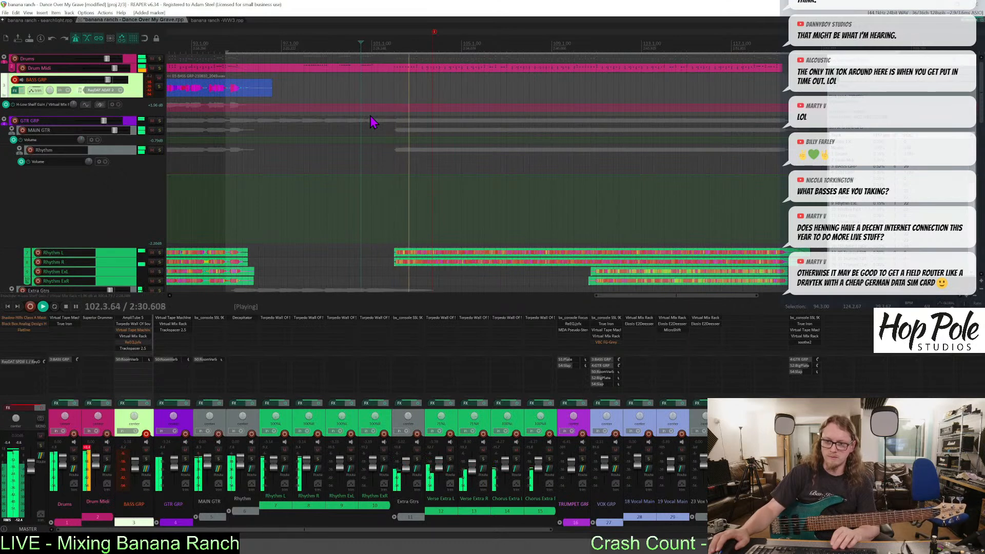
{"action": "key", "text": "space"}
{"action": "left_click", "coordinate": [340, 45]}
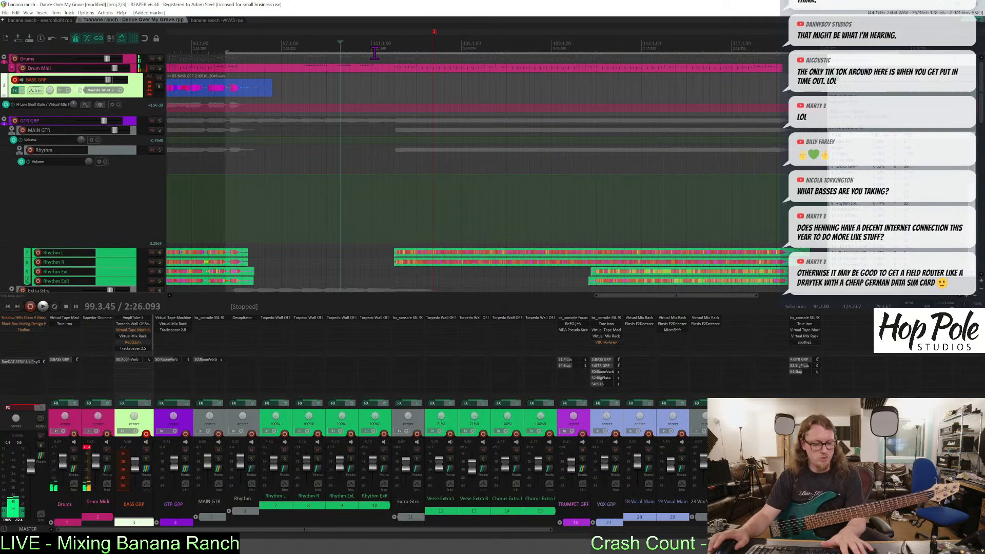
Try recording the bass from bar 99.3 to about bar 104, and undo the take.
{"action": "key", "text": "ctrl+r"}
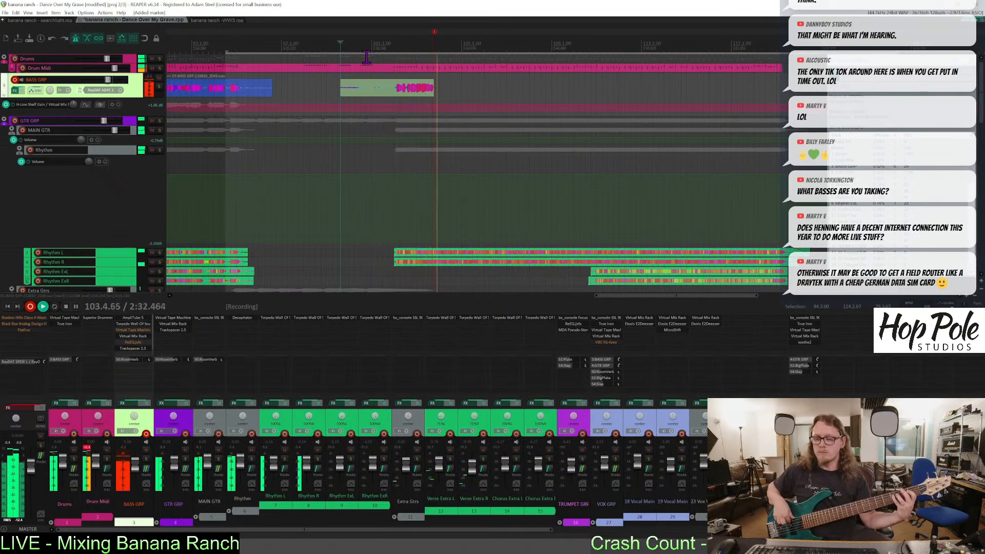
{"action": "key", "text": "space"}
{"action": "key", "text": "ctrl+z"}
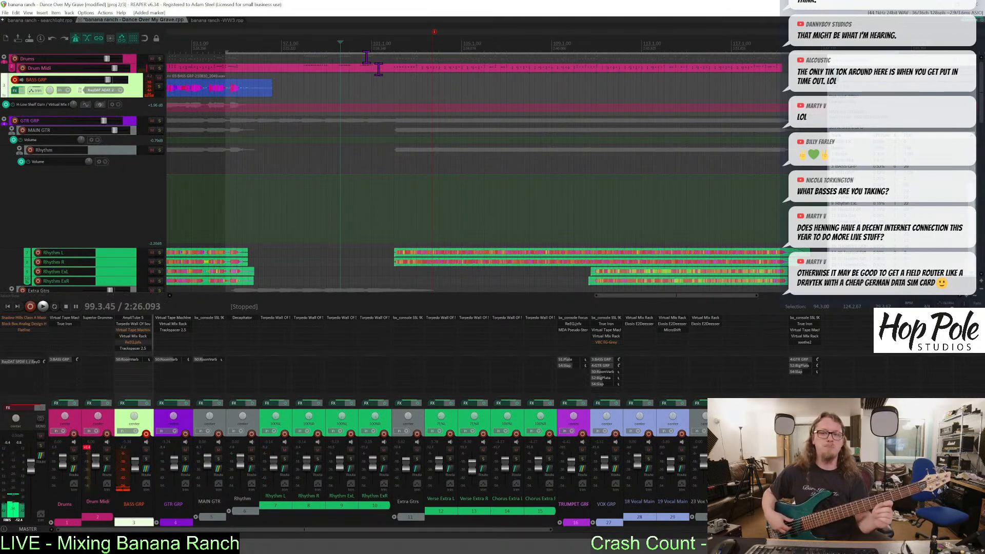
Record the final bass section on BASS GRP from bar 99.3 through to about bar 121.
{"action": "key", "text": "ctrl+r"}
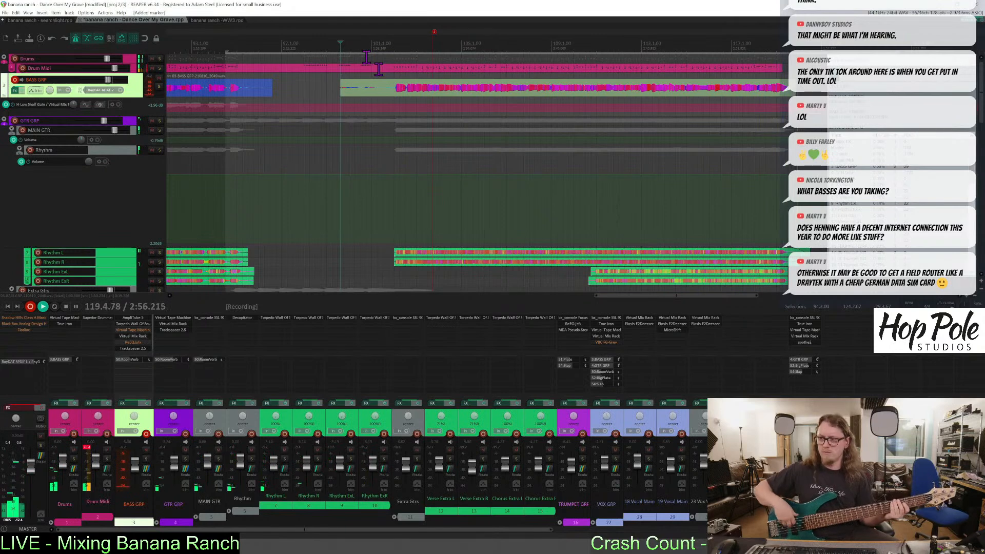
{"action": "scroll", "coordinate": [655, 15], "scroll_direction": "down", "scroll_amount": 3}
Play from bar 115.3 and punch in a new take of the bass ending from about bar 117 to bar 120.
{"action": "left_click", "coordinate": [492, 47]}
{"action": "key", "text": "space"}
{"action": "key", "text": "space"}
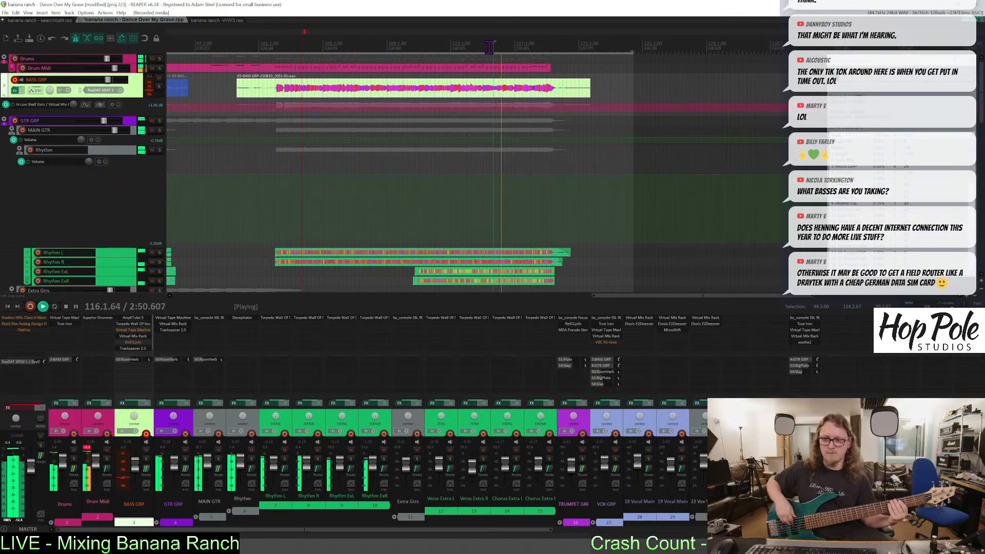
{"action": "key", "text": "ctrl+r"}
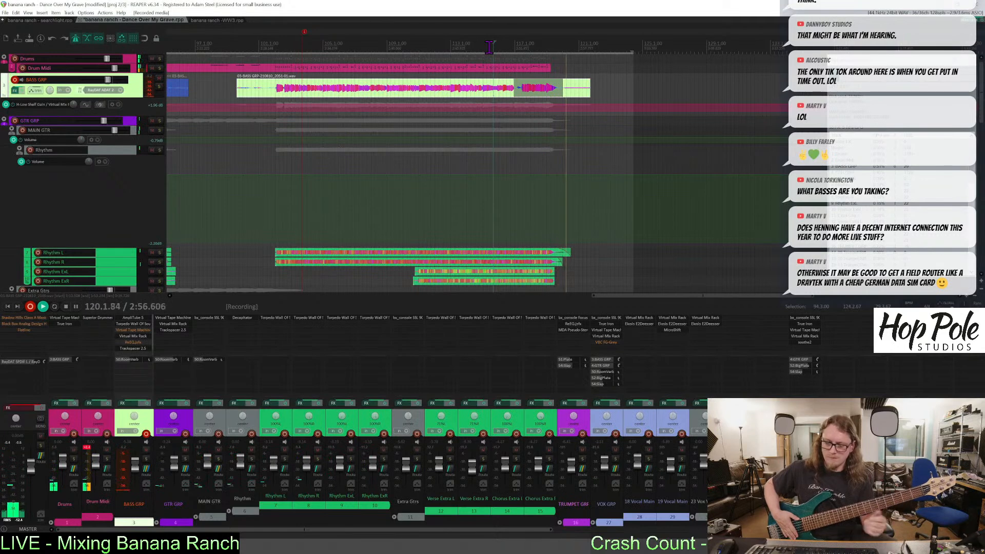
{"action": "key", "text": "space"}
Split the final bass takes at bar 119.3, delete the tail, and trim the start to the guitar entry near bar 102.
{"action": "scroll", "coordinate": [490, 46], "scroll_direction": "up", "scroll_amount": 5}
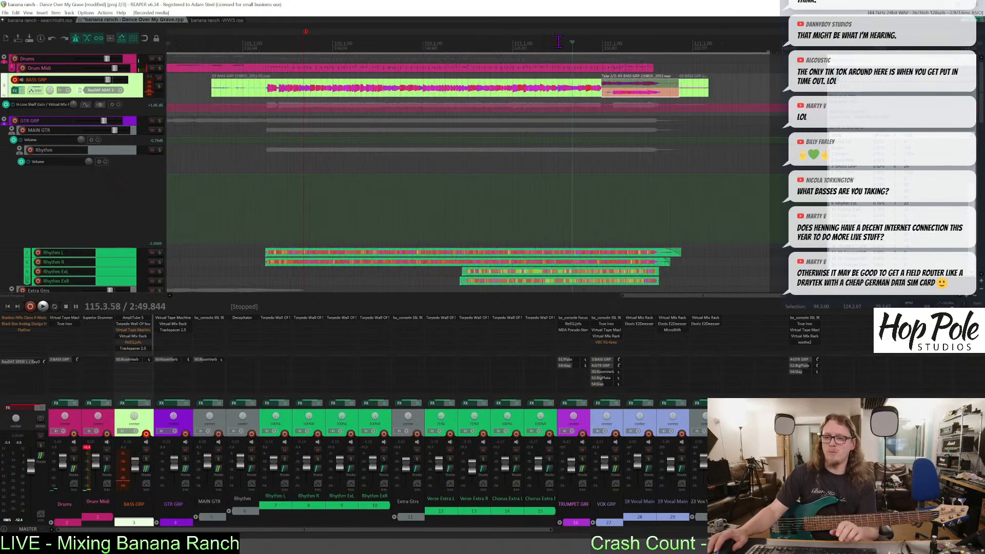
{"action": "left_click_drag", "start_coordinate": [653, 96], "coordinate": [751, 105]}
{"action": "scroll", "coordinate": [697, 97], "scroll_direction": "down", "scroll_amount": 3}
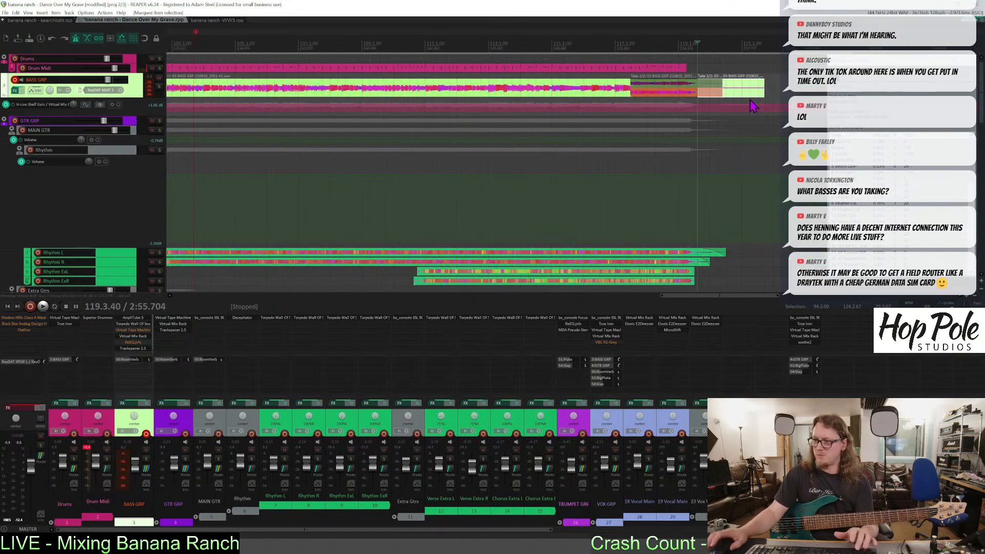
{"action": "key", "text": "Delete"}
{"action": "scroll", "coordinate": [666, 97], "scroll_direction": "down", "scroll_amount": 3}
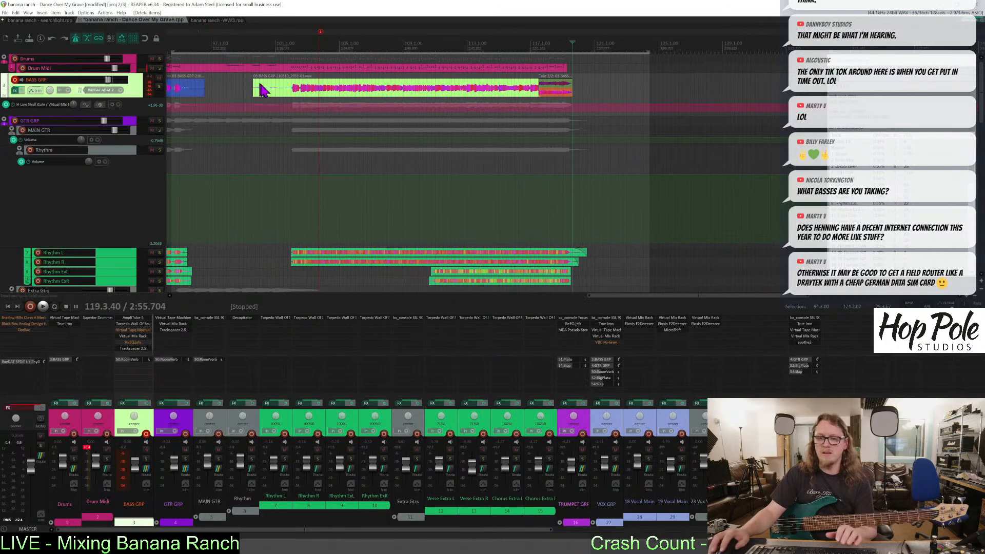
{"action": "left_click_drag", "start_coordinate": [253, 95], "coordinate": [291, 95]}
Delete the overlapping bass item starting near bar 77.2 and resize its neighbours to meet just before bar 79.
{"action": "scroll", "coordinate": [256, 59], "scroll_direction": "down", "scroll_amount": 2}
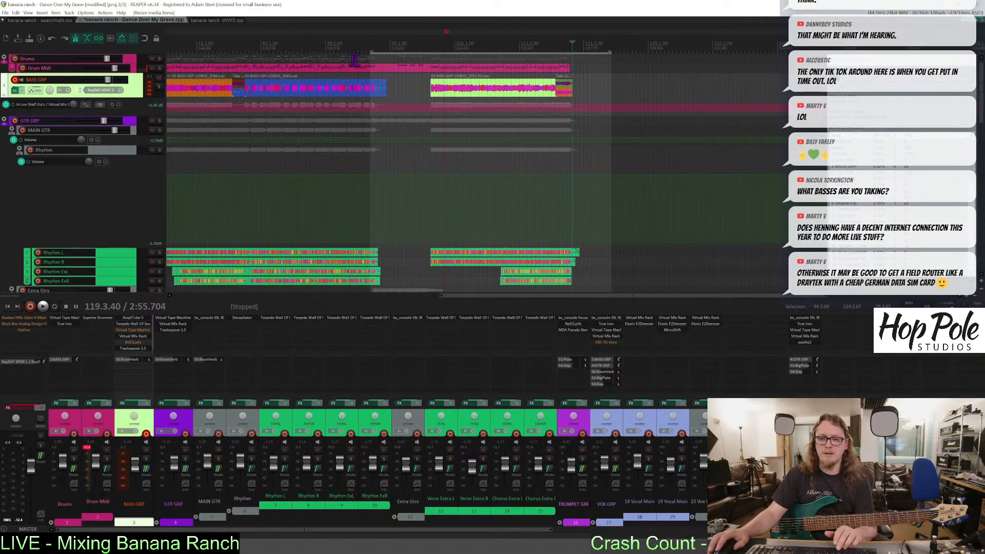
{"action": "left_click", "coordinate": [241, 90]}
{"action": "scroll", "coordinate": [290, 97], "scroll_direction": "up", "scroll_amount": 8}
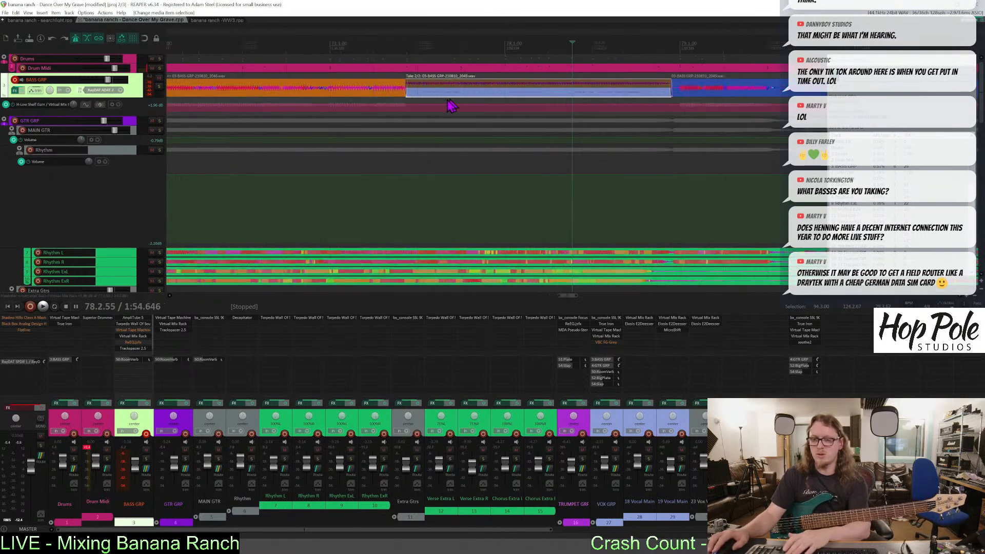
{"action": "key", "text": "Delete"}
{"action": "left_click_drag", "start_coordinate": [405, 94], "coordinate": [682, 92]}
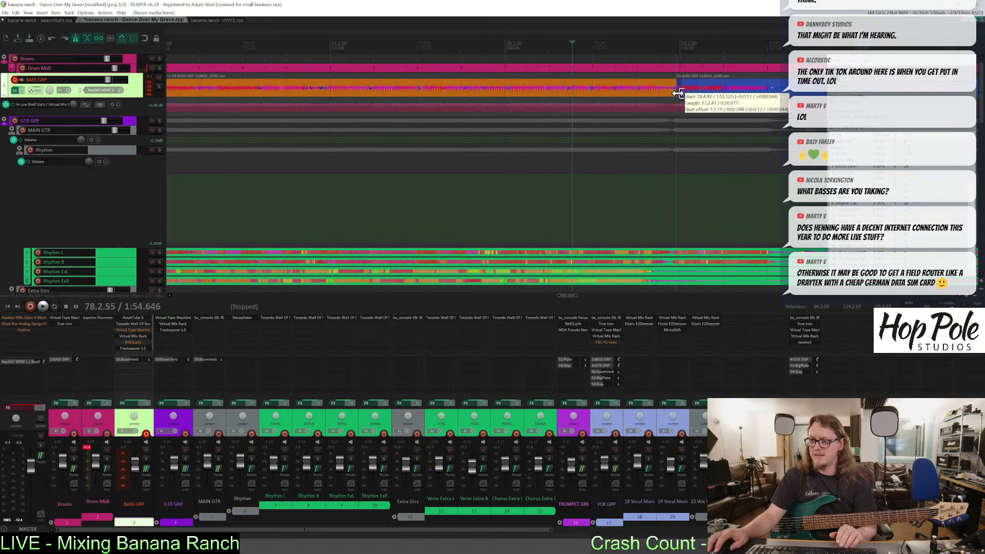
Delete the overlapping bass item between bars 62 and 64 and resize its neighbours to meet just before bar 63.
{"action": "scroll", "coordinate": [339, 100], "scroll_direction": "down", "scroll_amount": 8}
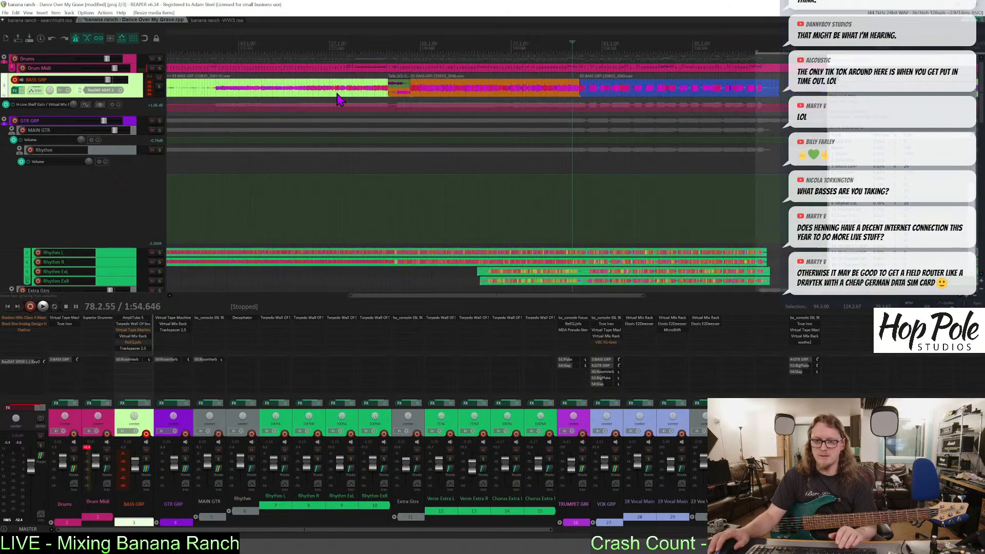
{"action": "left_click", "coordinate": [401, 97]}
{"action": "scroll", "coordinate": [543, 97], "scroll_direction": "up", "scroll_amount": 4}
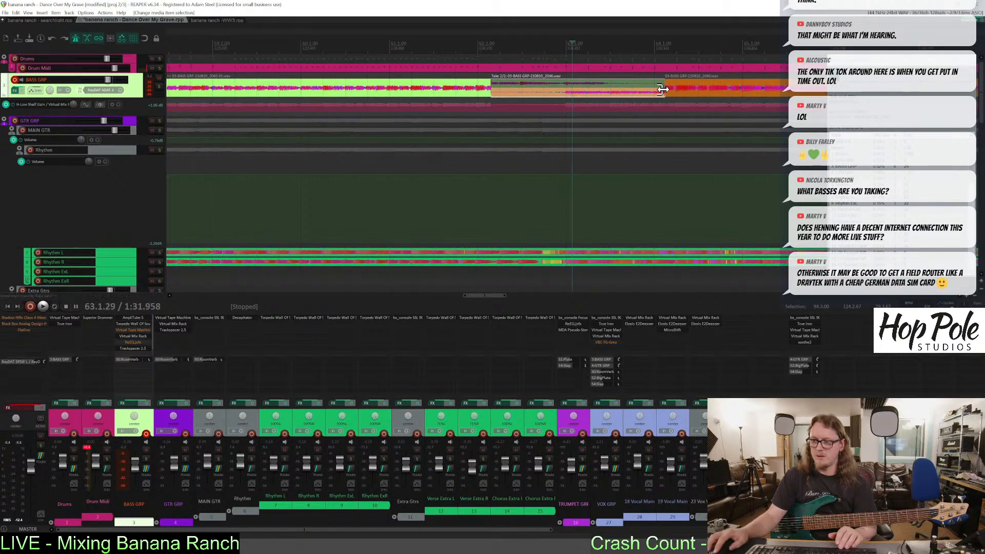
{"action": "left_click_drag", "start_coordinate": [663, 90], "coordinate": [558, 102]}
{"action": "key", "text": "Delete"}
{"action": "left_click_drag", "start_coordinate": [490, 94], "coordinate": [561, 106]}
Trim the silent start of the second bass section's item from about bar 39 to the bass entry near bar 47.
{"action": "scroll", "coordinate": [409, 113], "scroll_direction": "down", "scroll_amount": 8}
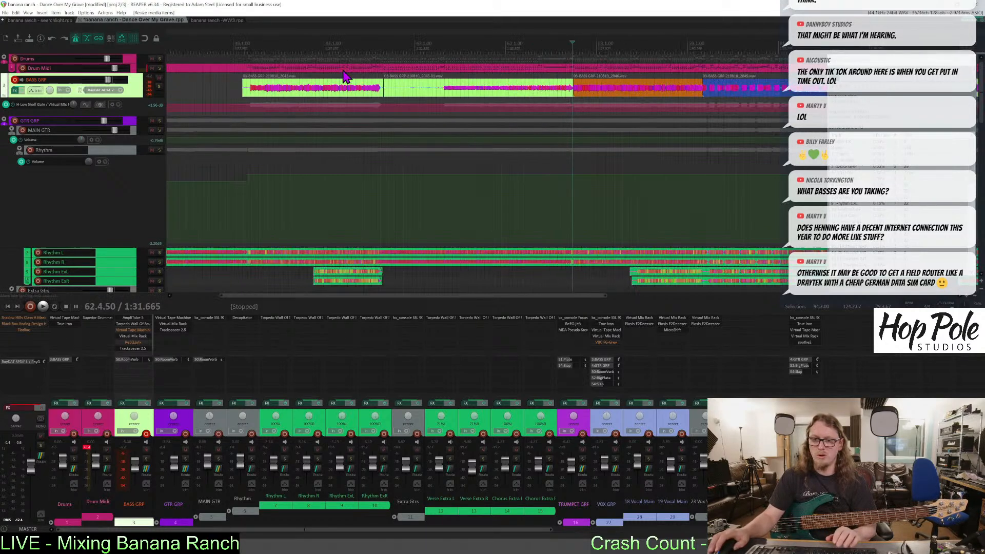
{"action": "left_click", "coordinate": [391, 88]}
{"action": "scroll", "coordinate": [391, 88], "scroll_direction": "up", "scroll_amount": 8}
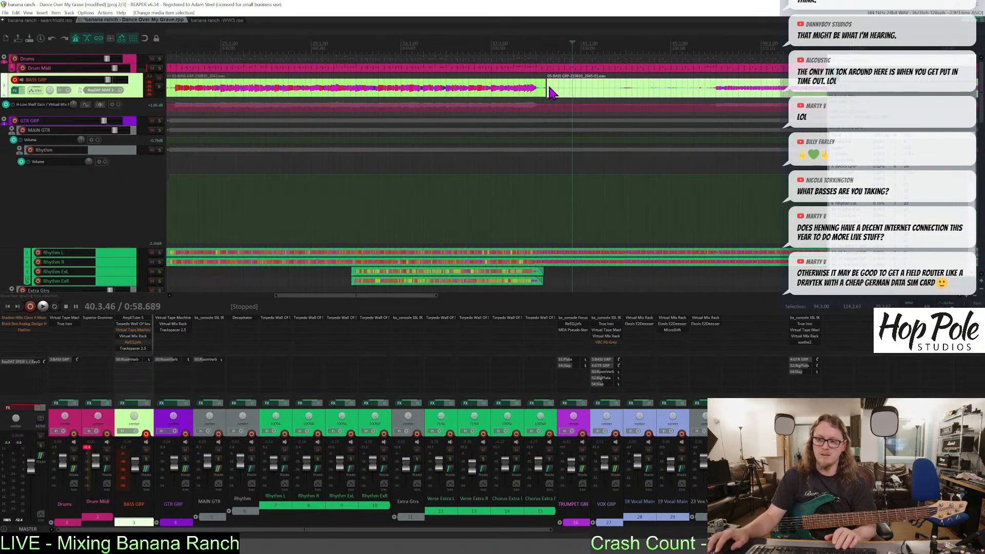
{"action": "left_click_drag", "start_coordinate": [548, 86], "coordinate": [714, 98]}
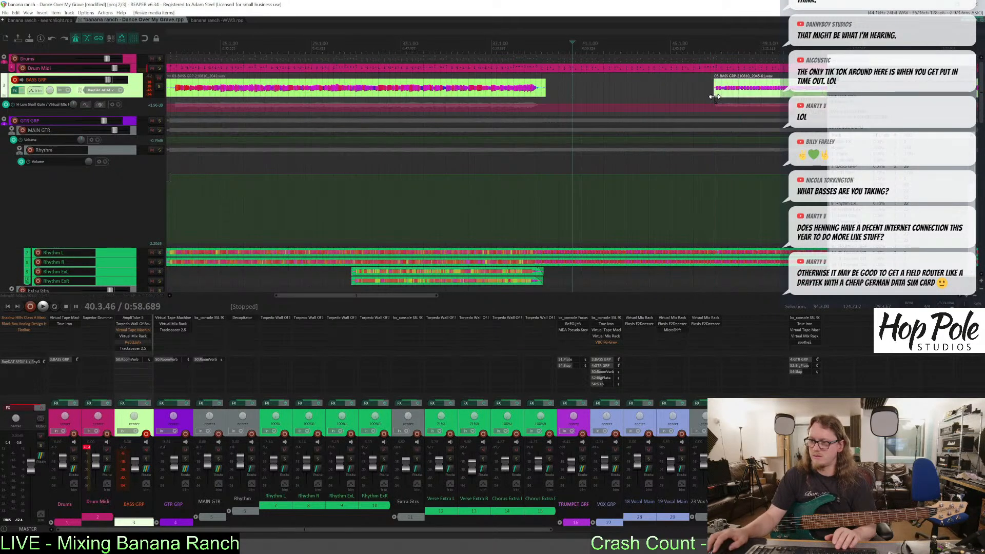
Trim both ends of the first bass section's item so it runs from about bar 23 to bar 39.
{"action": "left_click", "coordinate": [504, 44]}
{"action": "scroll", "coordinate": [504, 44], "scroll_direction": "down", "scroll_amount": 6}
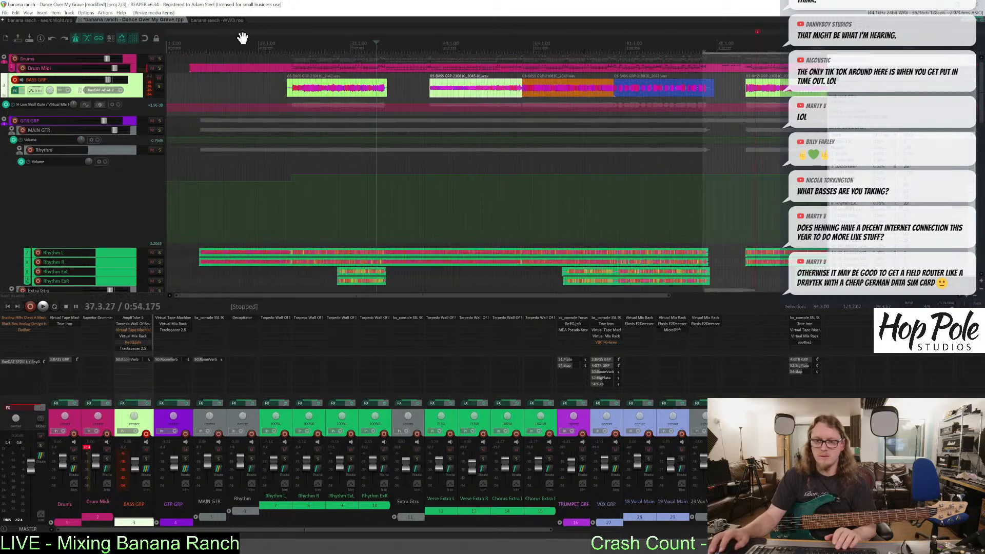
{"action": "left_click_drag", "start_coordinate": [268, 44], "coordinate": [274, 44]}
{"action": "scroll", "coordinate": [329, 46], "scroll_direction": "up", "scroll_amount": 5}
{"action": "scroll", "coordinate": [568, 74], "scroll_direction": "down", "scroll_amount": 4}
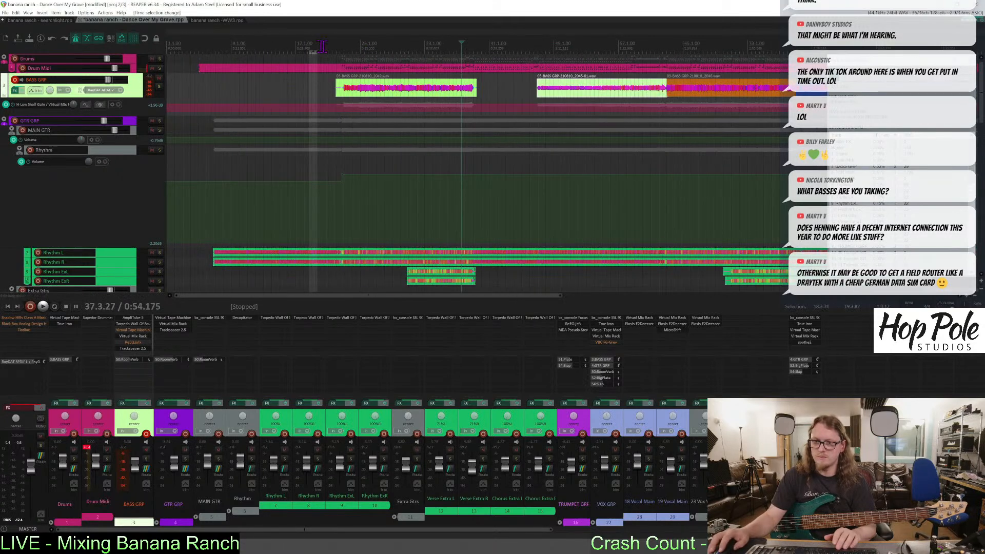
{"action": "scroll", "coordinate": [557, 72], "scroll_direction": "up", "scroll_amount": 5}
{"action": "key", "text": "space"}
{"action": "left_click_drag", "start_coordinate": [591, 87], "coordinate": [628, 89]}
{"action": "scroll", "coordinate": [462, 107], "scroll_direction": "down", "scroll_amount": 6}
{"action": "left_click_drag", "start_coordinate": [475, 102], "coordinate": [474, 102]}
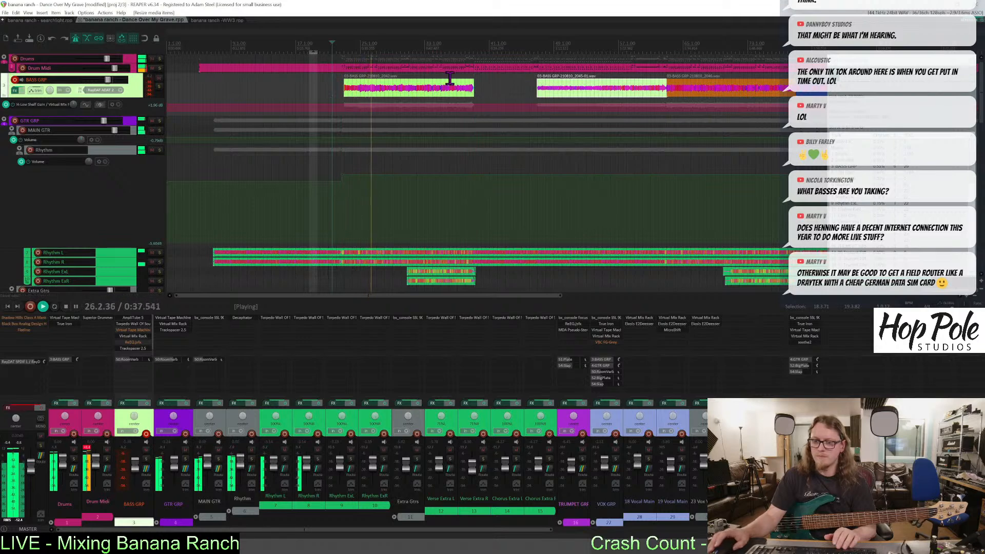
Disarm the BASS GRP track, re-enable its Virtual Tape Machine effect, and check its AmpliTube 5 amp settings.
{"action": "left_click", "coordinate": [147, 433]}
{"action": "left_click", "coordinate": [140, 331], "text": "shift"}
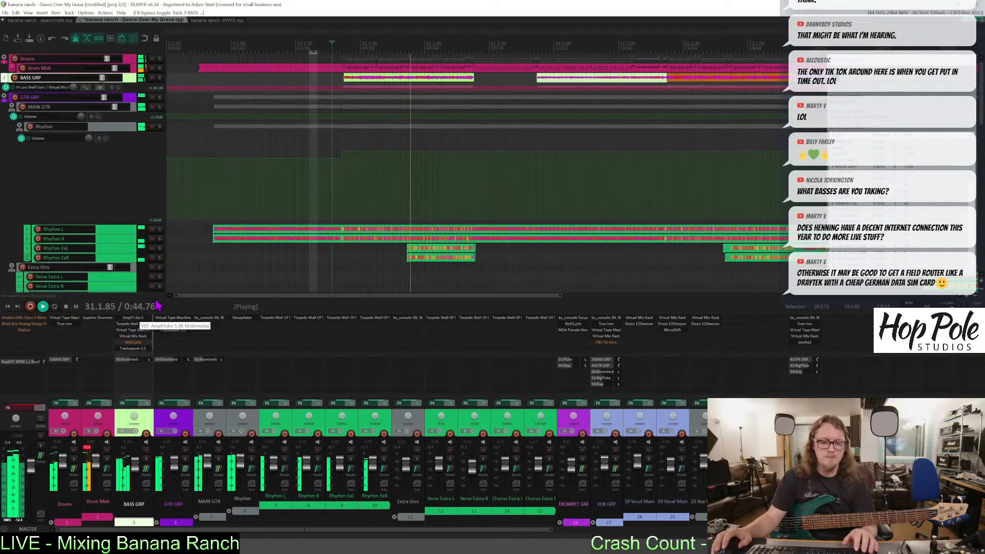
{"action": "left_click", "coordinate": [132, 317]}
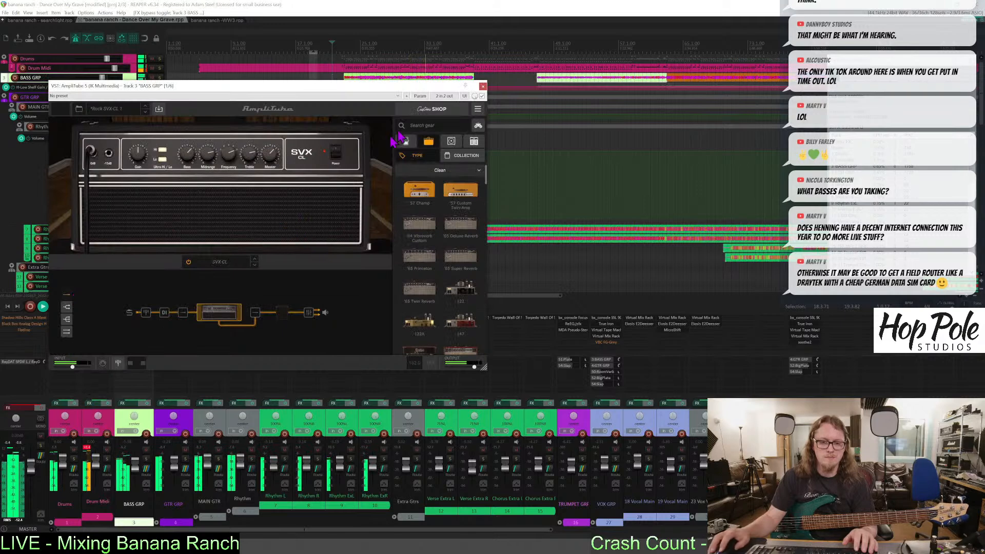
{"action": "left_click", "coordinate": [483, 87]}
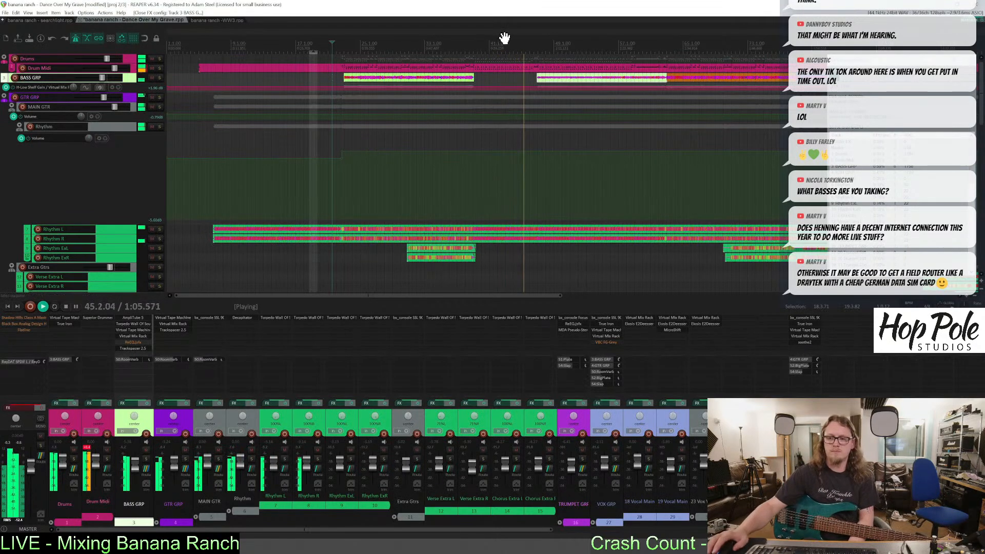
Play through the bass section and trim the starts of the second Rhythm ExL and Rhythm ExR items to near bar 71.
{"action": "scroll", "coordinate": [527, 94], "scroll_direction": "down", "scroll_amount": 2}
{"action": "scroll", "coordinate": [516, 118], "scroll_direction": "down", "scroll_amount": 2}
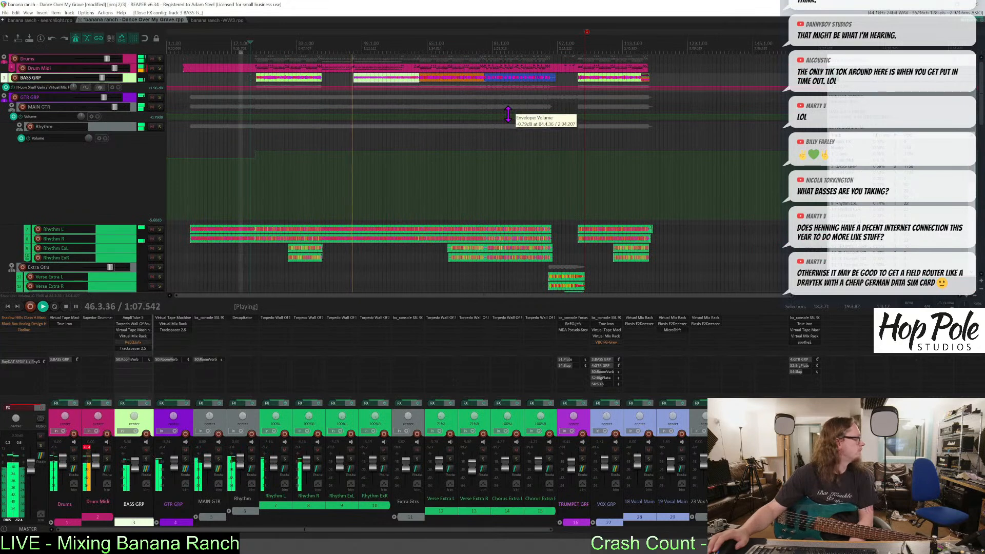
{"action": "scroll", "coordinate": [477, 128], "scroll_direction": "up", "scroll_amount": 2}
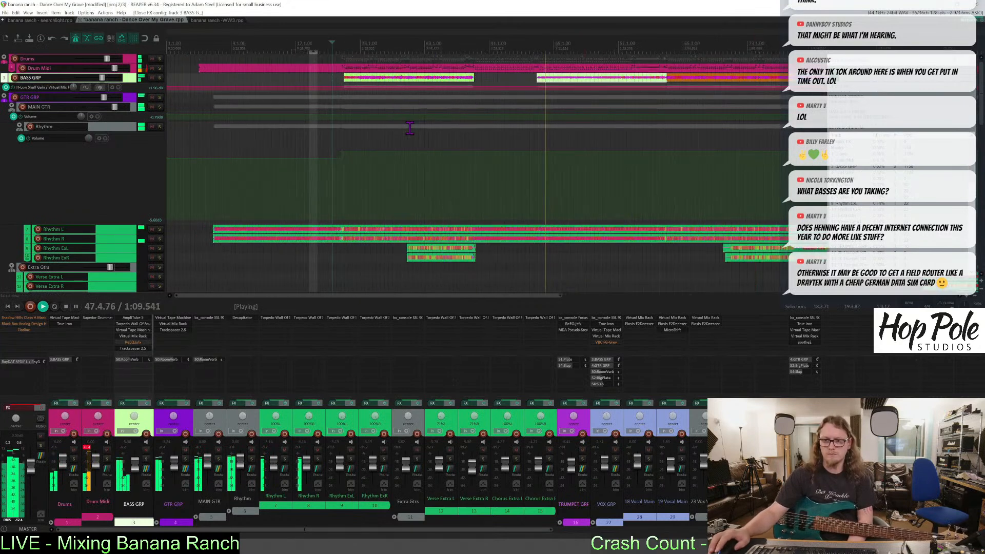
{"action": "scroll", "coordinate": [508, 176], "scroll_direction": "down", "scroll_amount": 2}
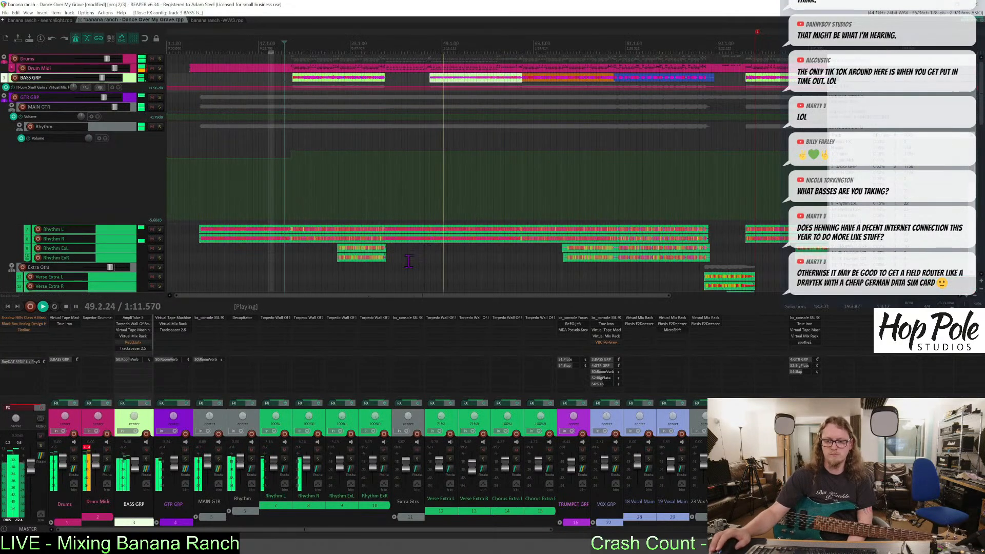
{"action": "scroll", "coordinate": [422, 296], "scroll_direction": "right", "scroll_amount": 3}
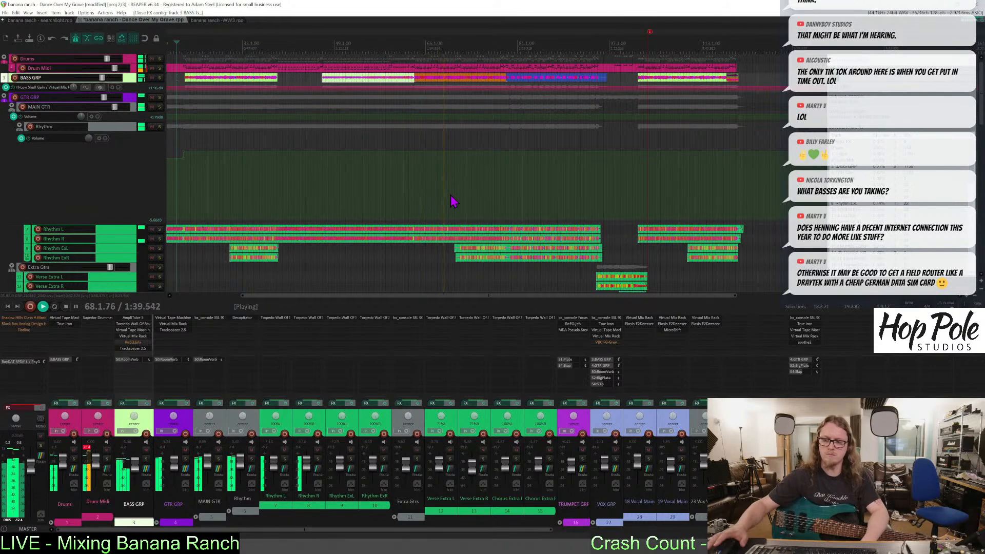
{"action": "scroll", "coordinate": [508, 198], "scroll_direction": "up", "scroll_amount": 3}
{"action": "scroll", "coordinate": [719, 258], "scroll_direction": "down", "scroll_amount": 2}
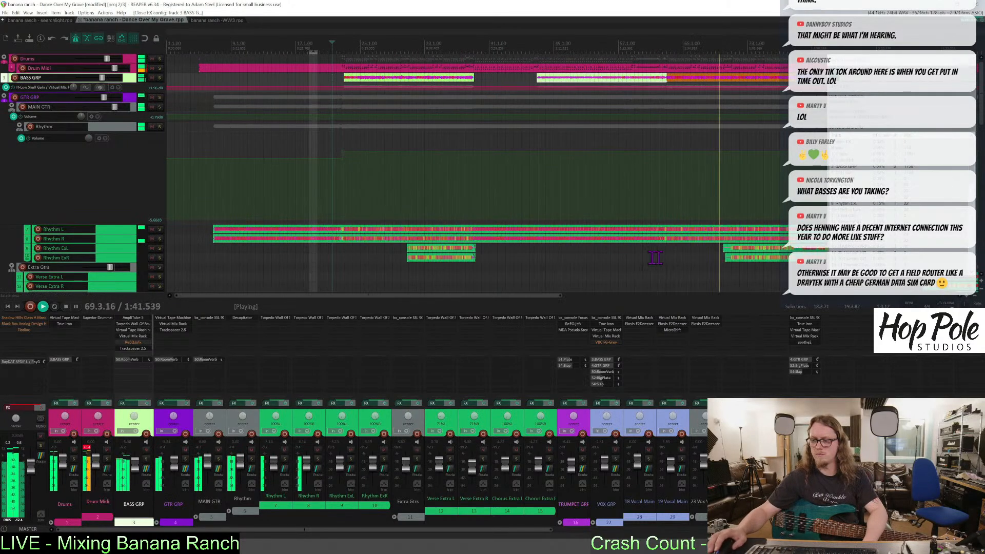
{"action": "scroll", "coordinate": [740, 259], "scroll_direction": "up", "scroll_amount": 3}
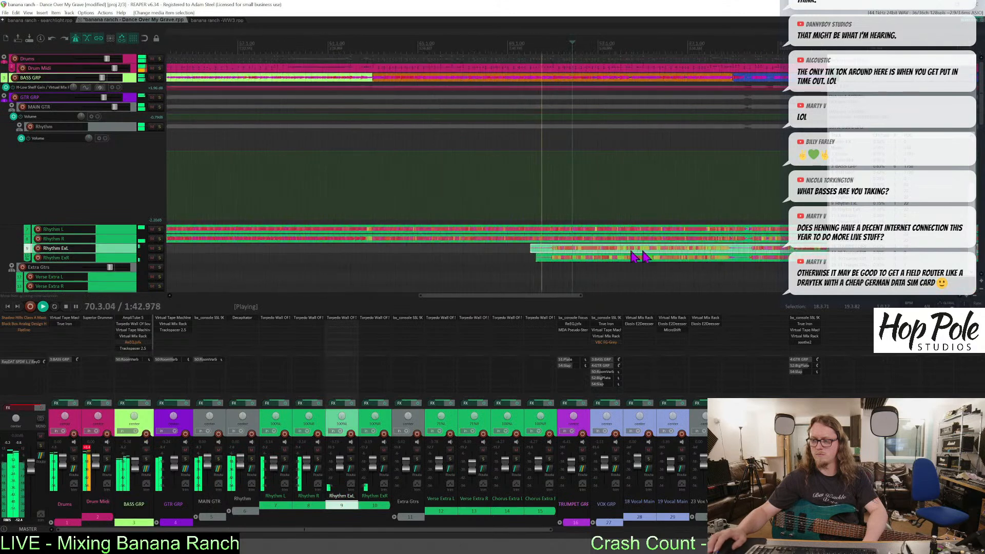
{"action": "left_click", "coordinate": [530, 250]}
{"action": "left_click_drag", "start_coordinate": [530, 250], "coordinate": [551, 268]}
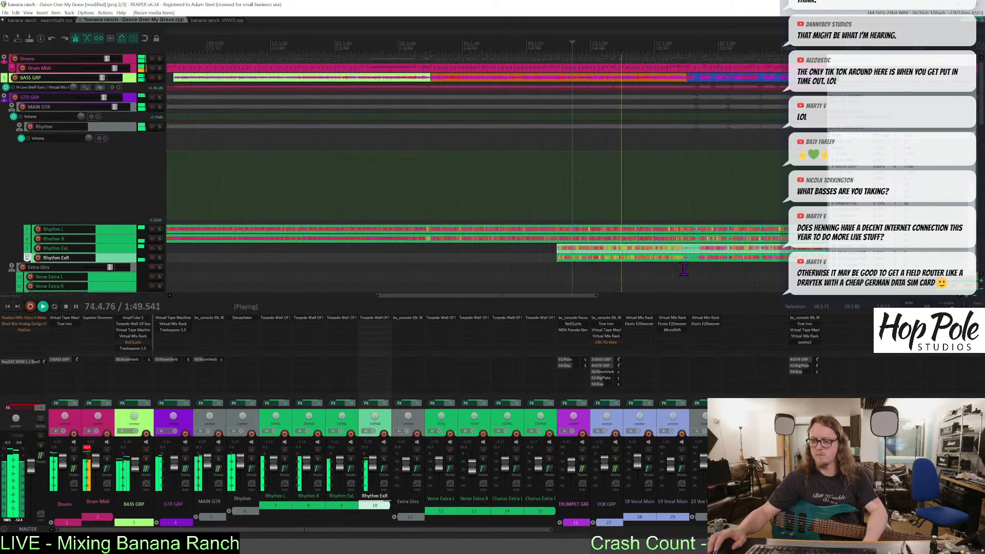
Trim the ends of the Rhythm L, R, ExL and ExR items to one common point near bar 95.
{"action": "scroll", "coordinate": [660, 262], "scroll_direction": "down", "scroll_amount": 3}
{"action": "scroll", "coordinate": [733, 259], "scroll_direction": "up", "scroll_amount": 4}
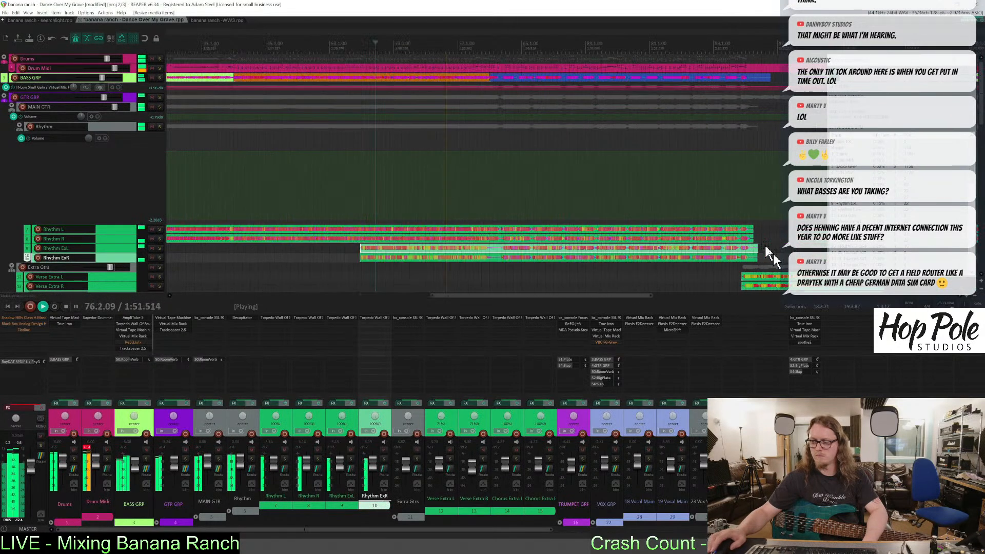
{"action": "mouse_move", "coordinate": [750, 254]}
{"action": "left_mouse_down"}
{"action": "mouse_move", "coordinate": [739, 258]}
{"action": "mouse_move", "coordinate": [740, 238]}
{"action": "left_mouse_up"}
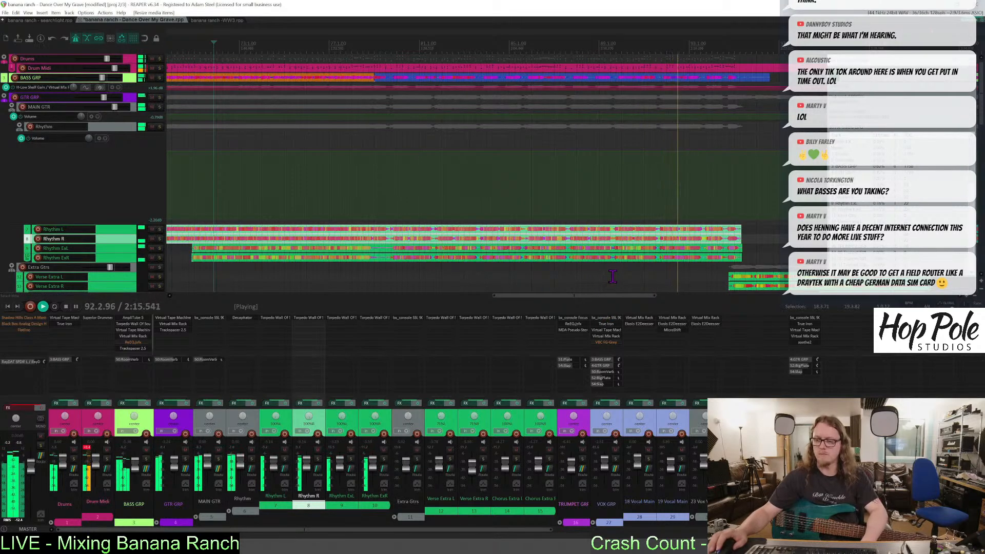
Lower the Verse Extra R track's volume slightly during playback.
{"action": "scroll", "coordinate": [610, 277], "scroll_direction": "down", "scroll_amount": 3}
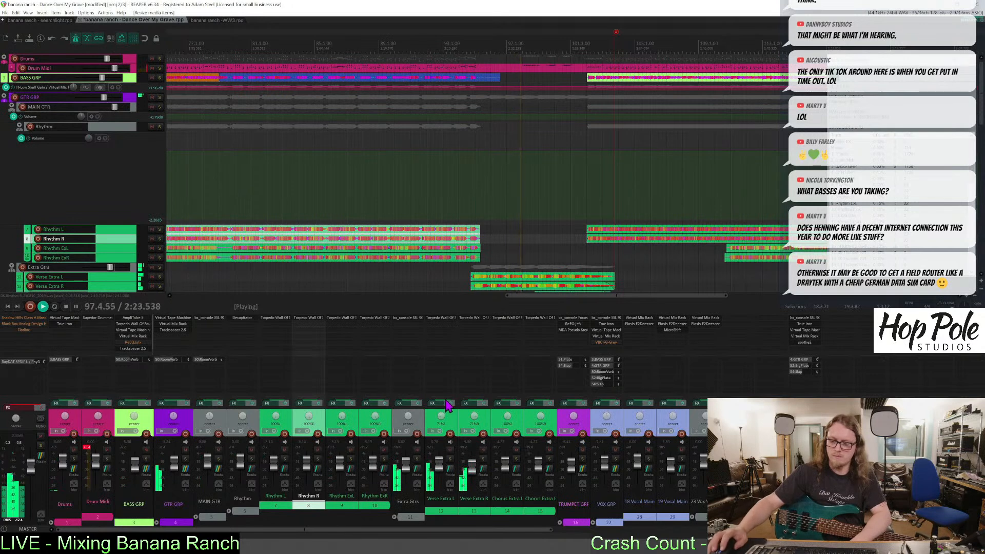
{"action": "left_click_drag", "start_coordinate": [473, 463], "coordinate": [475, 467]}
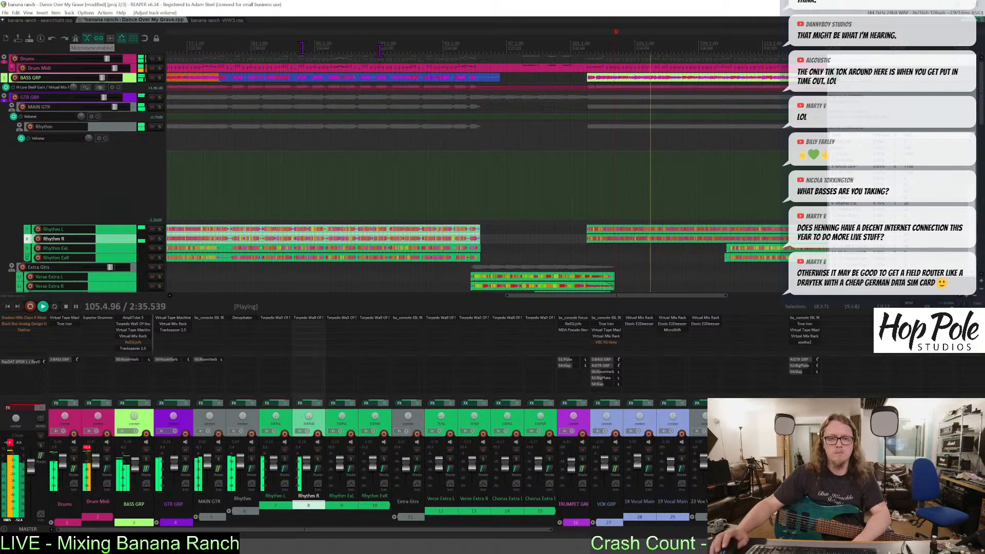
Stop playback and trim the tail of the final Rhythm L item to just before bar 120.
{"action": "left_click_drag", "start_coordinate": [557, 296], "coordinate": [644, 299]}
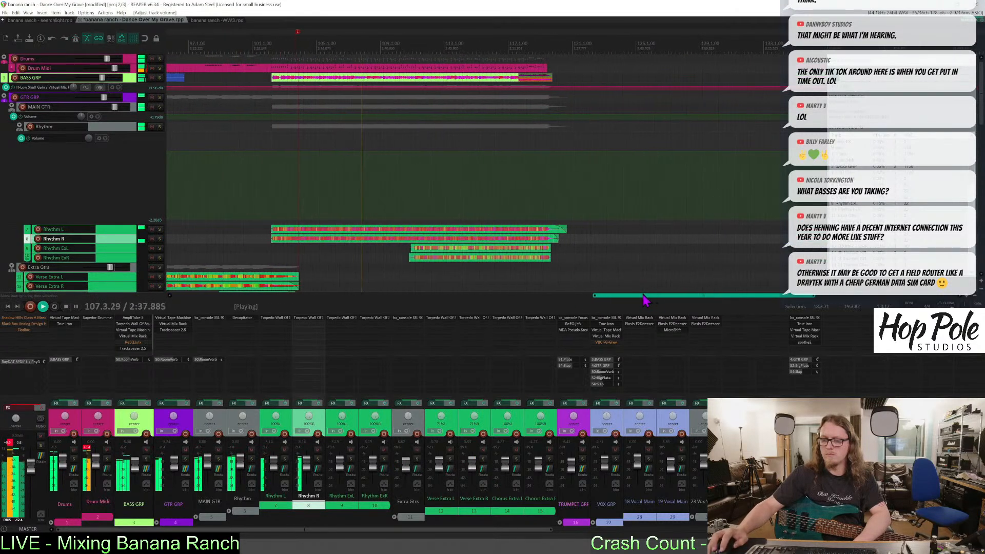
{"action": "left_click", "coordinate": [570, 229]}
{"action": "key", "text": "space"}
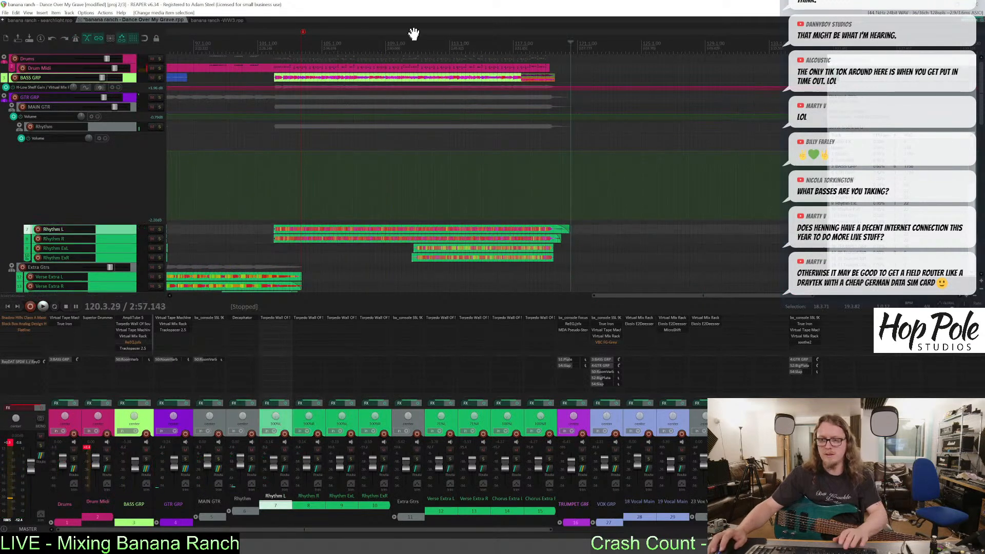
{"action": "left_click_drag", "start_coordinate": [567, 230], "coordinate": [567, 228]}
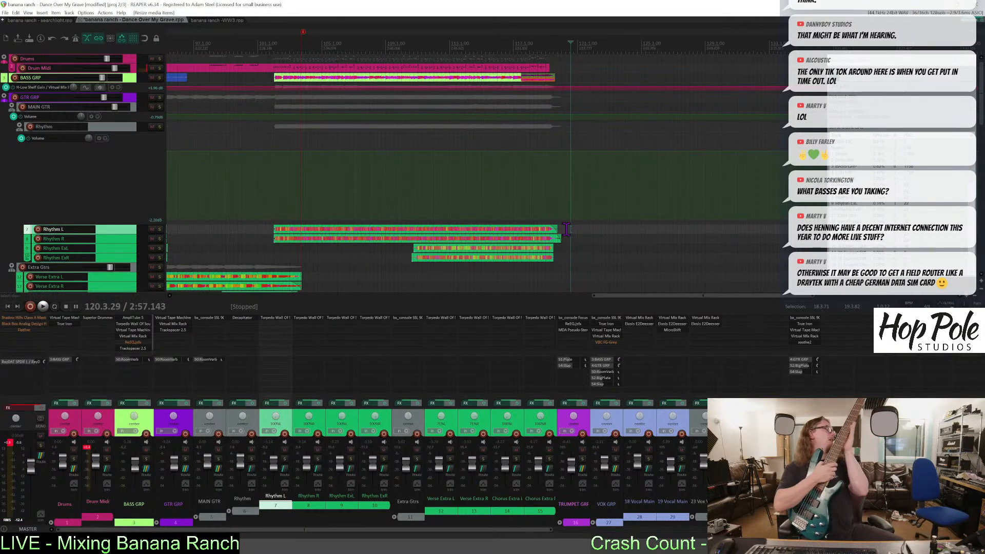
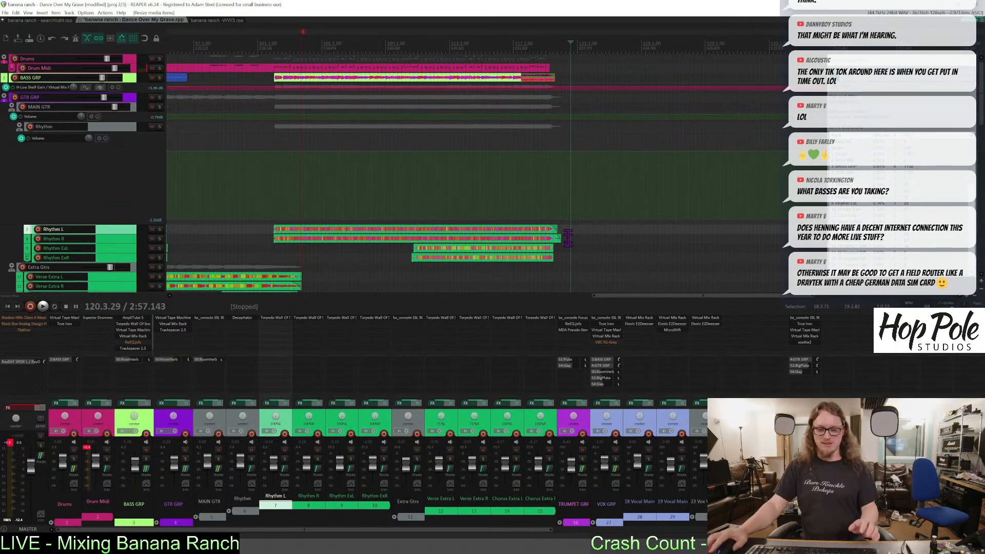
Place the edit cursor at bar 9 and re-enable the master track's effects chain.
{"action": "scroll", "coordinate": [567, 225], "scroll_direction": "down", "scroll_amount": 4}
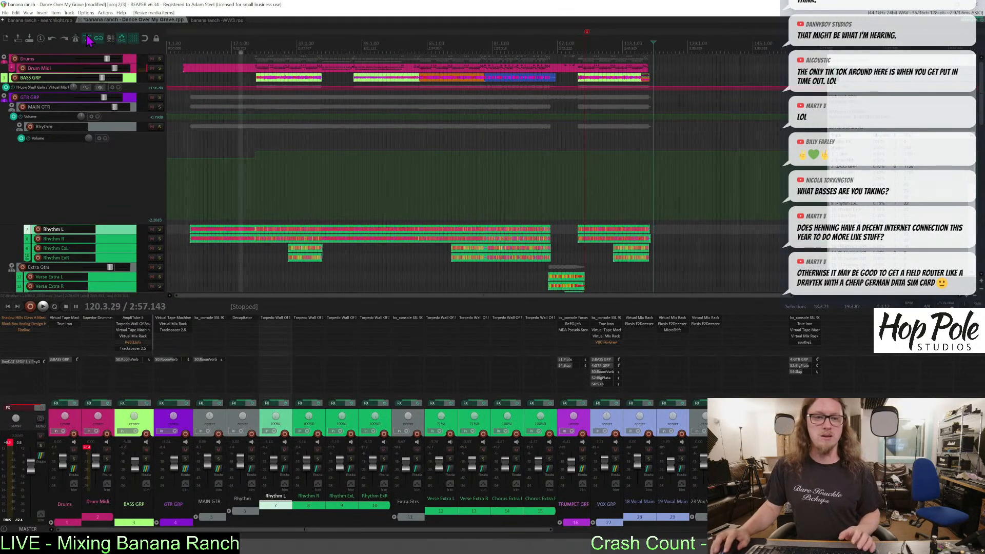
{"action": "left_click", "coordinate": [200, 39]}
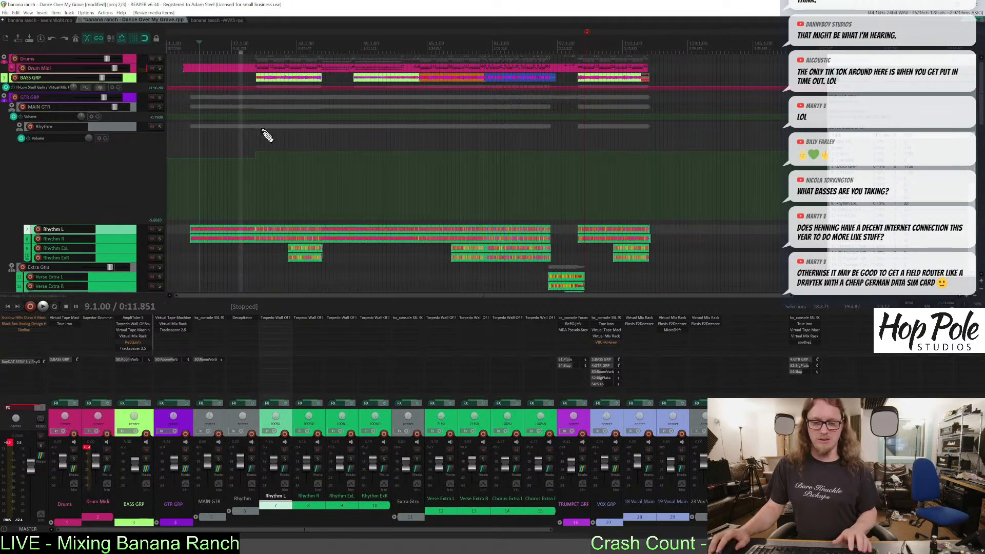
{"action": "scroll", "coordinate": [262, 126], "scroll_direction": "down", "scroll_amount": 2}
{"action": "left_click_drag", "start_coordinate": [980, 118], "coordinate": [980, 176]}
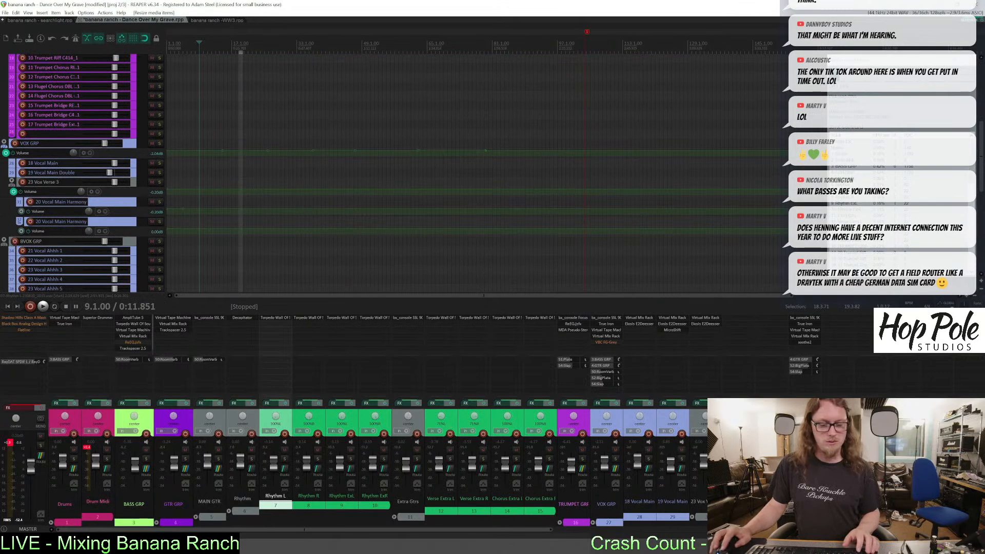
{"action": "left_click", "coordinate": [41, 408]}
{"action": "scroll", "coordinate": [406, 202], "scroll_direction": "up", "scroll_amount": 2}
{"action": "left_click_drag", "start_coordinate": [981, 184], "coordinate": [981, 118]}
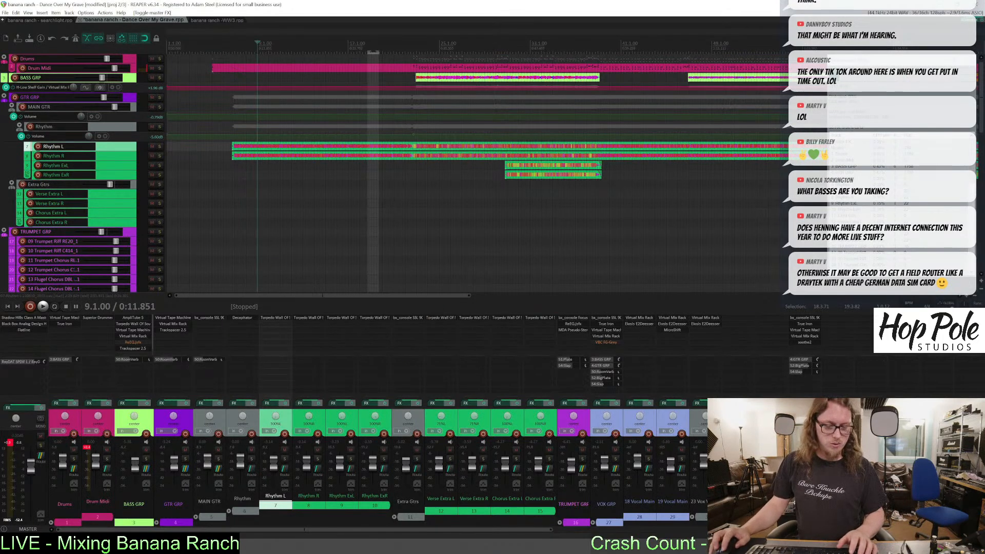
Switch to File Explorer and select 09 Vox Main.wav and 10 Vox Main Dbl.wav in the song's folder.
{"action": "key", "text": "alt+Tab"}
{"action": "scroll", "coordinate": [629, 280], "scroll_direction": "down", "scroll_amount": 6}
{"action": "scroll", "coordinate": [638, 261], "scroll_direction": "down", "scroll_amount": 12}
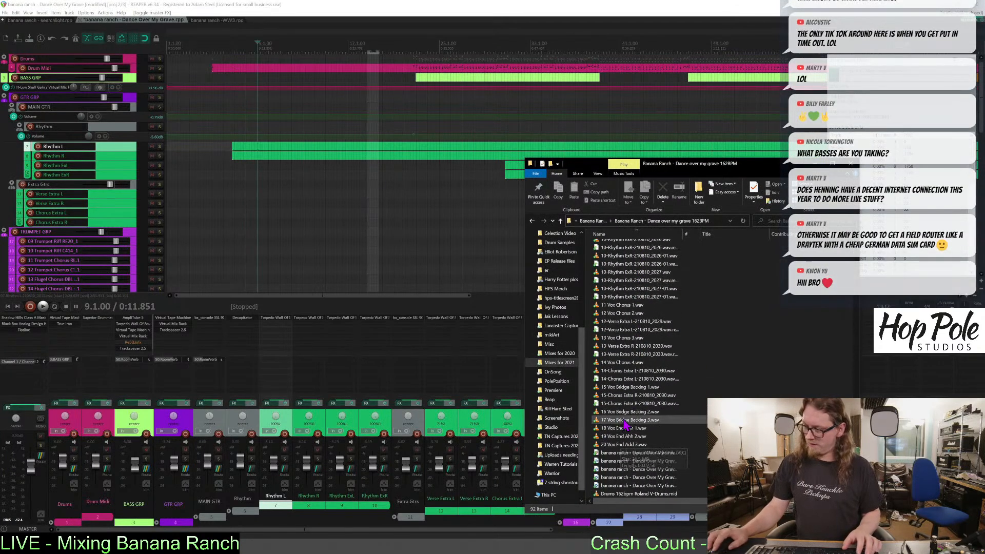
{"action": "left_click", "coordinate": [626, 411]}
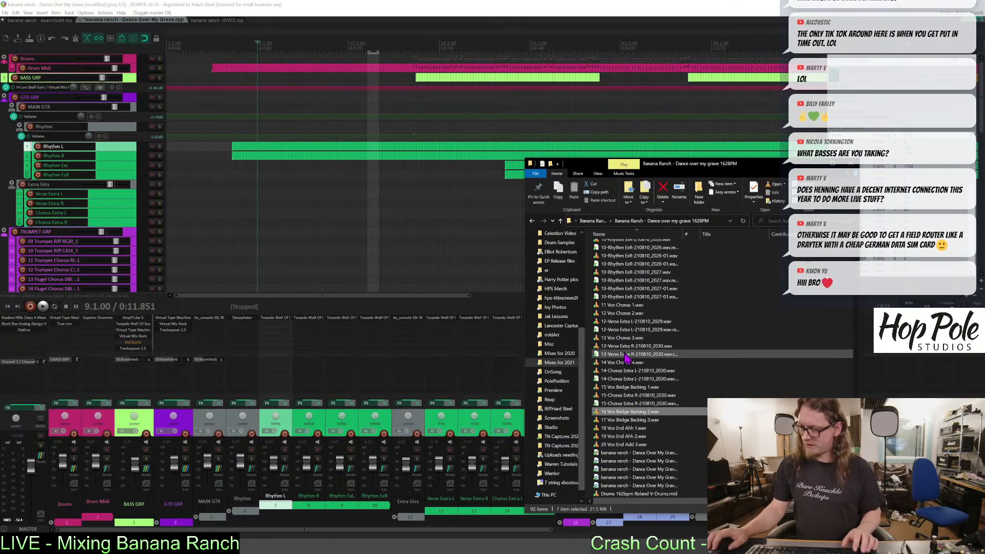
{"action": "left_click", "coordinate": [627, 305]}
{"action": "scroll", "coordinate": [628, 311], "scroll_direction": "up", "scroll_amount": 5}
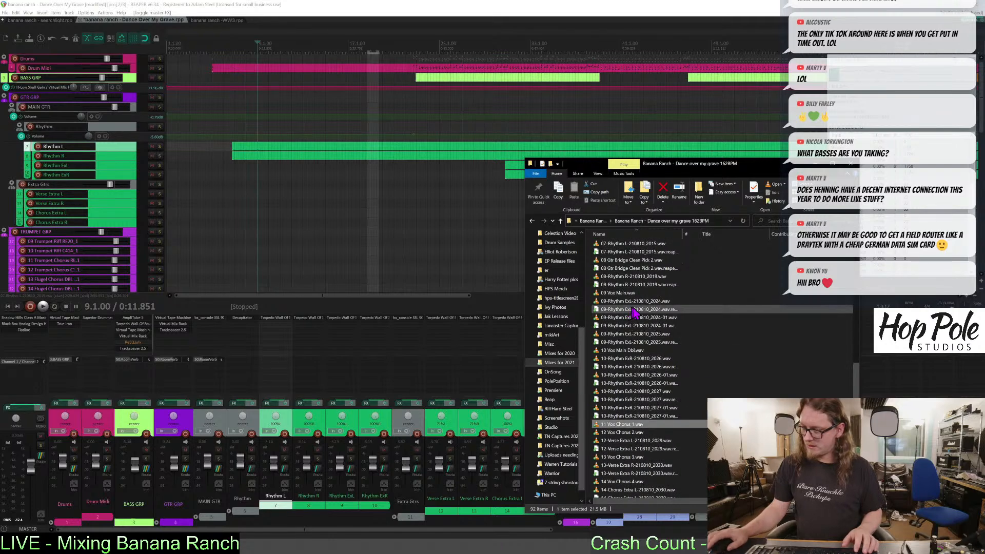
{"action": "left_click", "coordinate": [620, 293]}
{"action": "scroll", "coordinate": [618, 300], "scroll_direction": "up", "scroll_amount": 3}
{"action": "scroll", "coordinate": [621, 328], "scroll_direction": "down", "scroll_amount": 1}
{"action": "left_click", "coordinate": [626, 404], "text": "ctrl"}
{"action": "left_click_drag", "start_coordinate": [627, 351], "coordinate": [652, 366]}
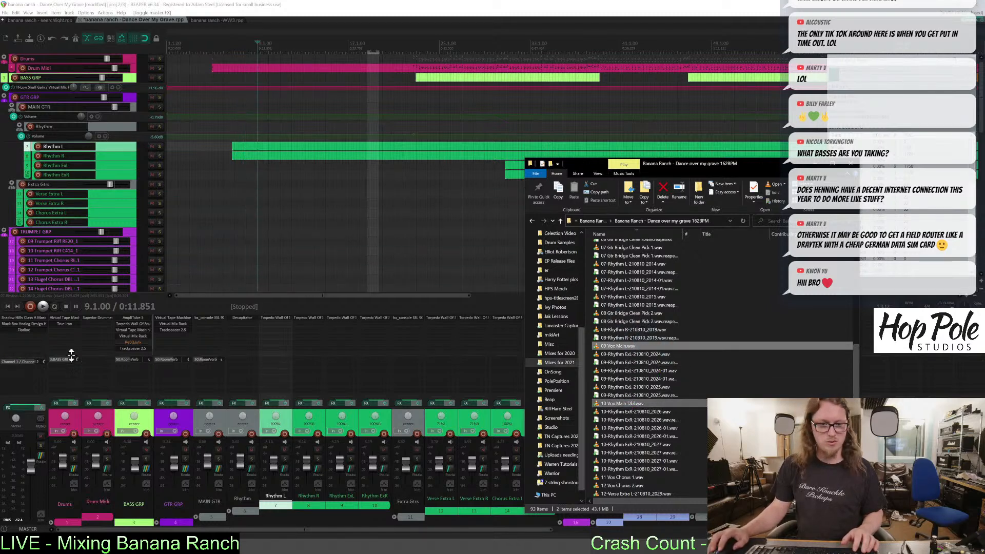
Delete the TRUMPET GRP folder together with its trumpet tracks from the project.
{"action": "left_click", "coordinate": [133, 236]}
{"action": "key", "text": "Delete"}
{"action": "key", "text": "Return"}
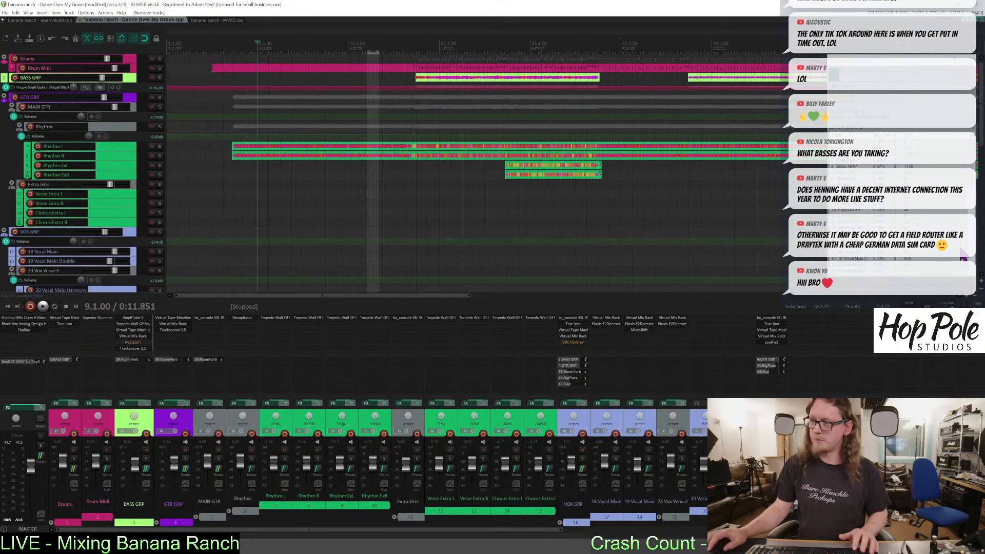
Import the two selected vocal files onto the 18 Vocal Main and 19 Vocal Main Double tracks as separate-track items.
{"action": "scroll", "coordinate": [981, 134], "scroll_direction": "down", "scroll_amount": 5}
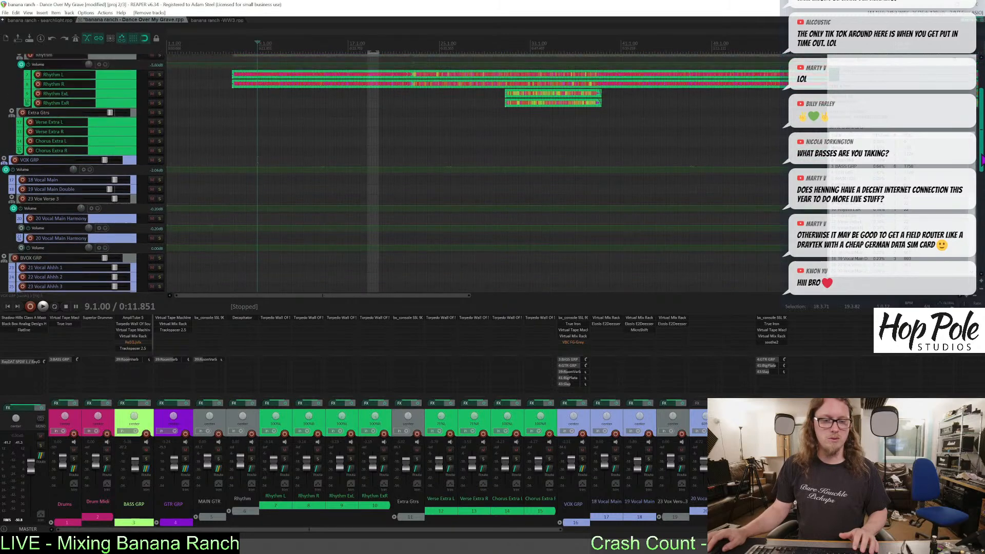
{"action": "left_click", "coordinate": [280, 542]}
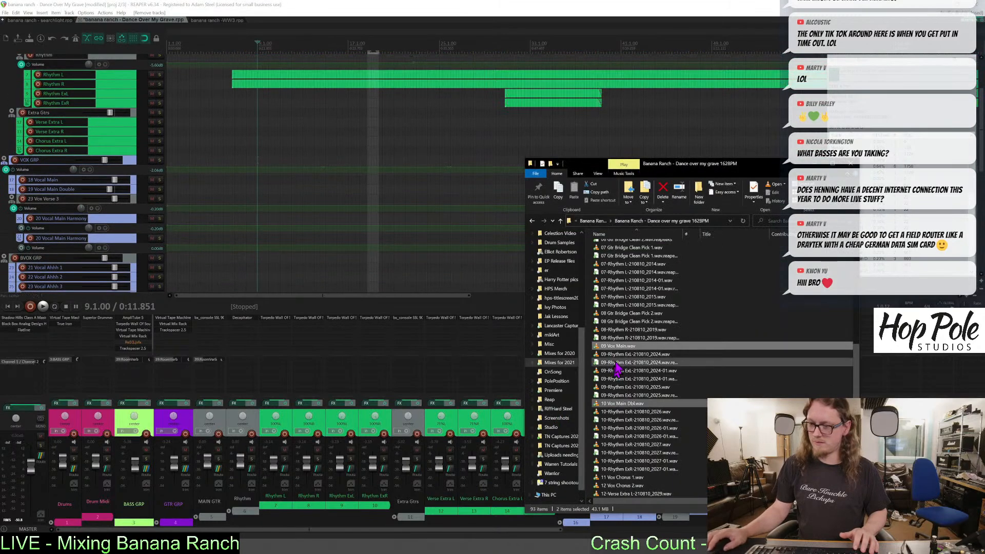
{"action": "left_click_drag", "start_coordinate": [239, 335], "coordinate": [186, 178]}
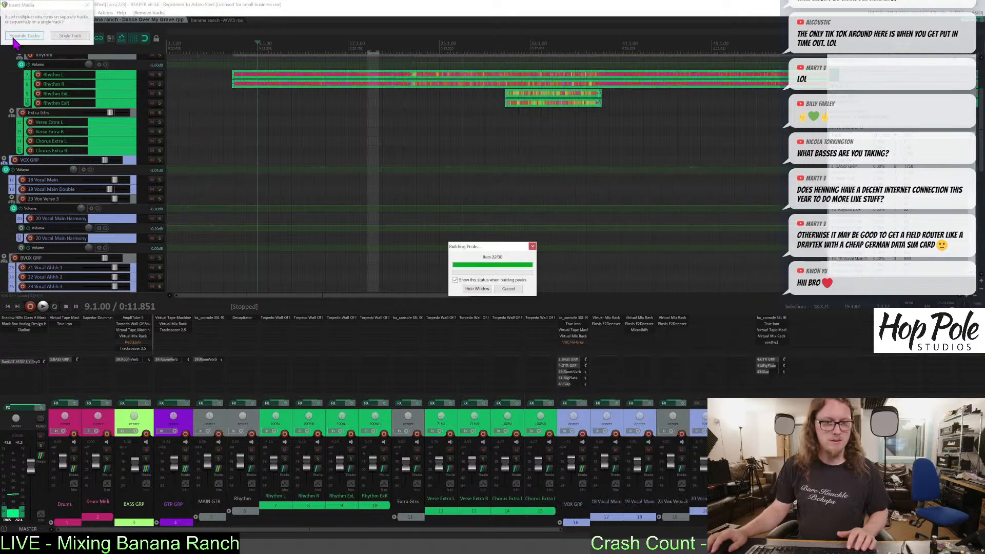
{"action": "left_click", "coordinate": [176, 51]}
Move the imported items on the 18 Vocal Main and 19 Vocal Main Double tracks together so they start at bar 5.
{"action": "scroll", "coordinate": [222, 73], "scroll_direction": "up", "scroll_amount": 5}
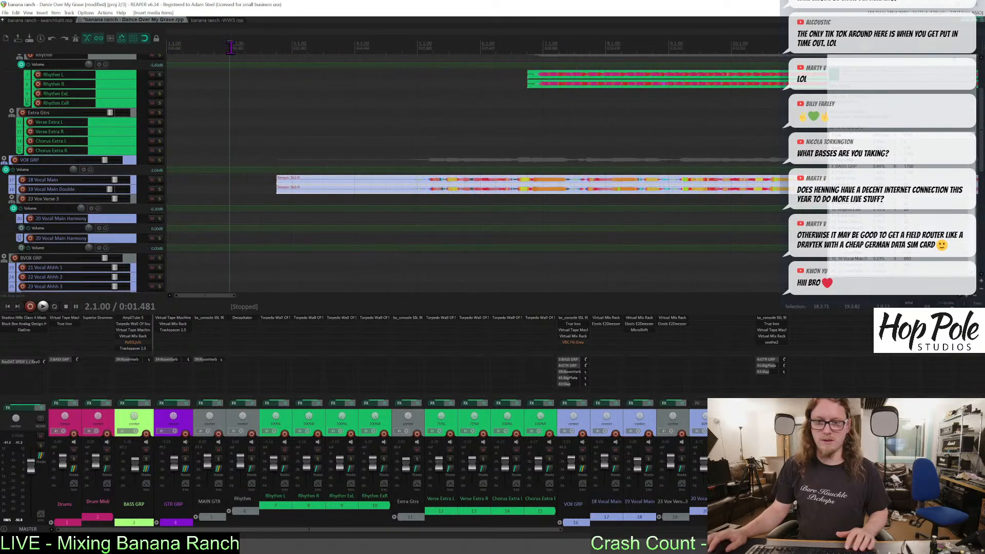
{"action": "left_click_drag", "start_coordinate": [303, 185], "coordinate": [455, 185]}
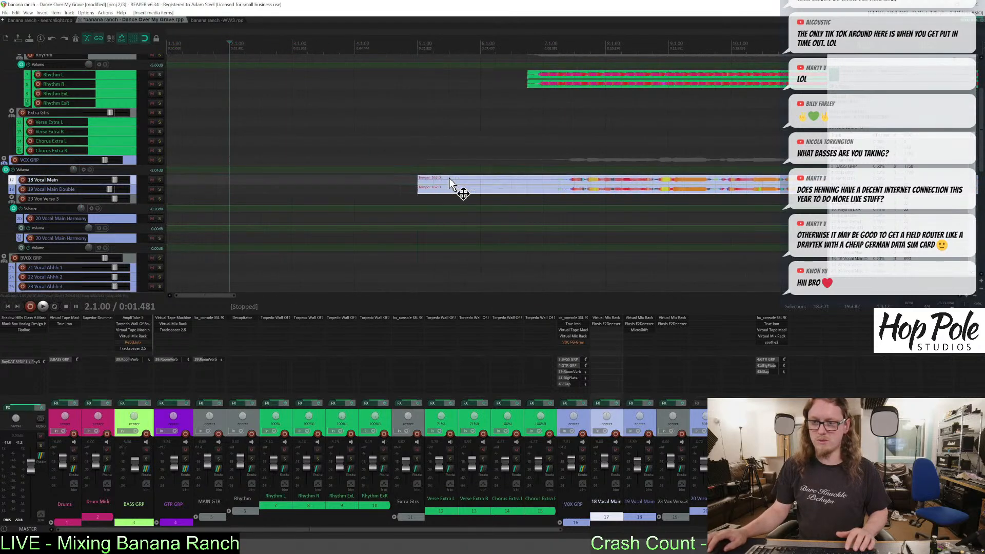
{"action": "scroll", "coordinate": [402, 172], "scroll_direction": "down", "scroll_amount": 3}
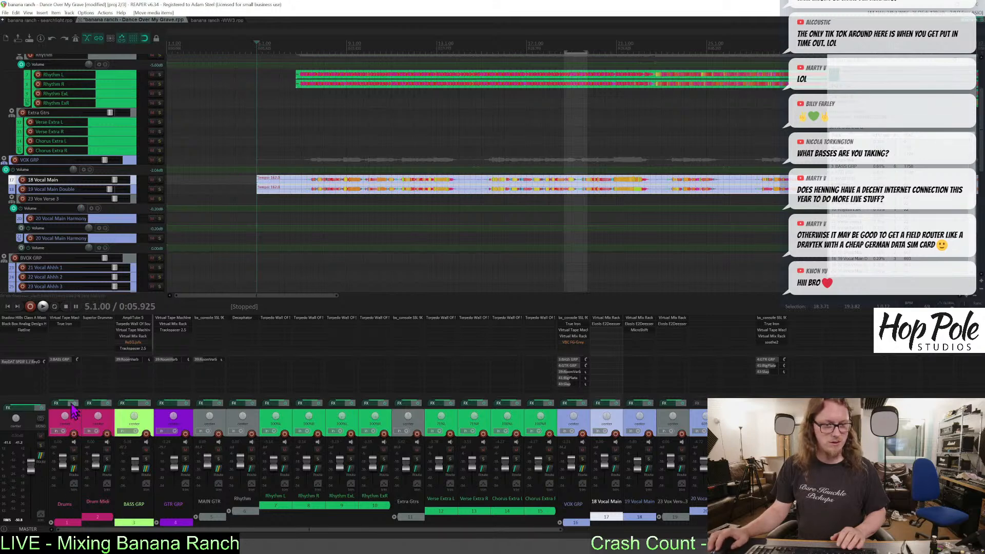
Switch to File Explorer and bring the remaining vocal files in the song's folder into view.
{"action": "key", "text": "alt+Tab"}
{"action": "scroll", "coordinate": [684, 446], "scroll_direction": "down", "scroll_amount": 7}
{"action": "scroll", "coordinate": [647, 389], "scroll_direction": "up", "scroll_amount": 1}
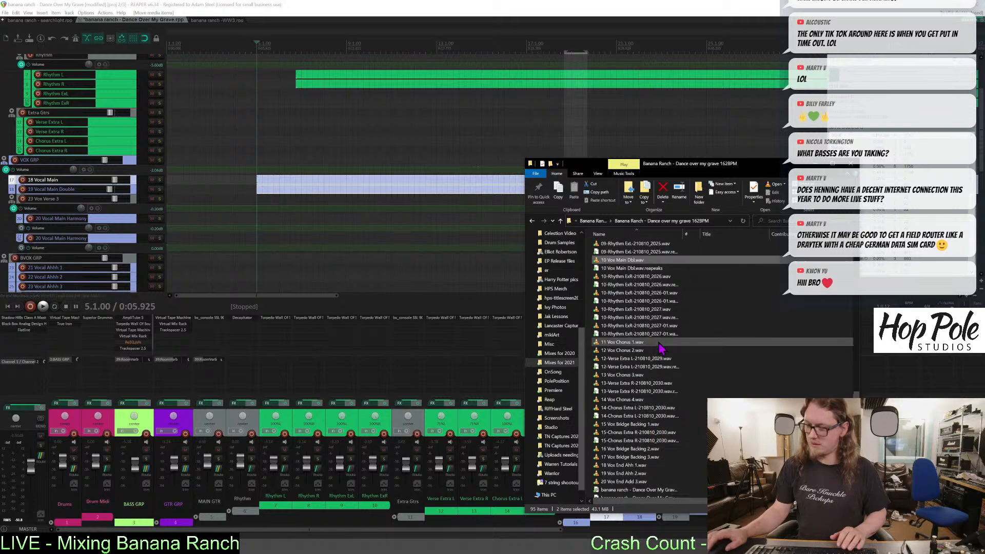
{"action": "left_click", "coordinate": [629, 342]}
{"action": "left_click", "coordinate": [628, 350], "text": "ctrl"}
{"action": "left_click", "coordinate": [628, 374], "text": "ctrl"}
{"action": "left_click", "coordinate": [631, 399], "text": "ctrl"}
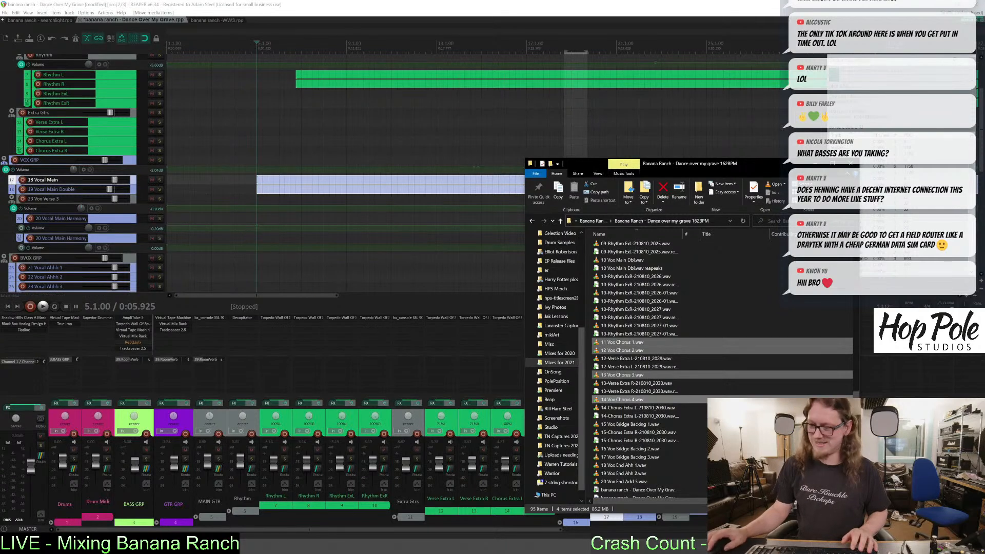
Import the three Vox End files, numbered 18 to 20, onto the Vocal Ahhh 1, 2 and 3 tracks at bar 5 as separate-track items.
{"action": "scroll", "coordinate": [641, 451], "scroll_direction": "down", "scroll_amount": 1}
{"action": "left_click", "coordinate": [636, 461], "text": "shift"}
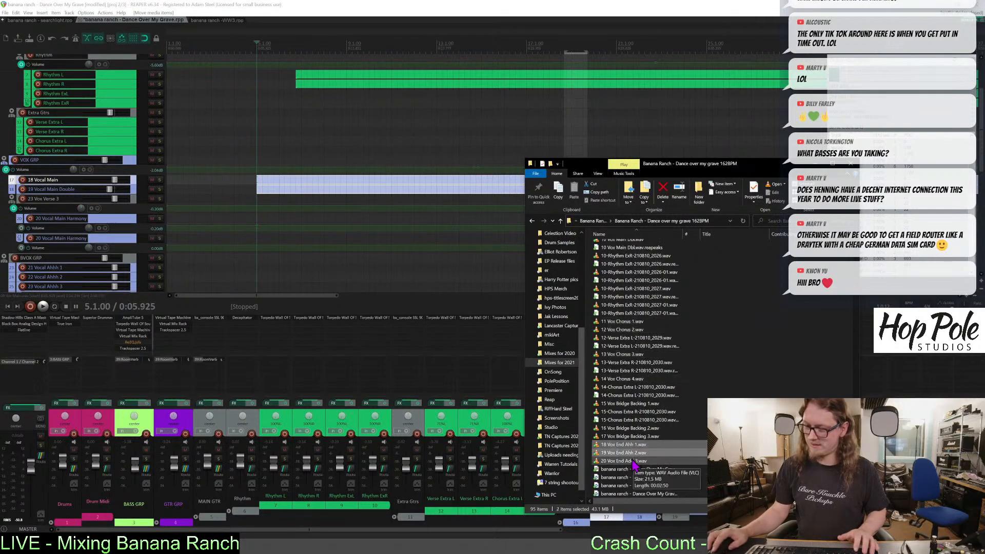
{"action": "mouse_move", "coordinate": [627, 446]}
{"action": "left_mouse_down"}
{"action": "mouse_move", "coordinate": [272, 259]}
{"action": "mouse_move", "coordinate": [255, 267]}
{"action": "left_mouse_up"}
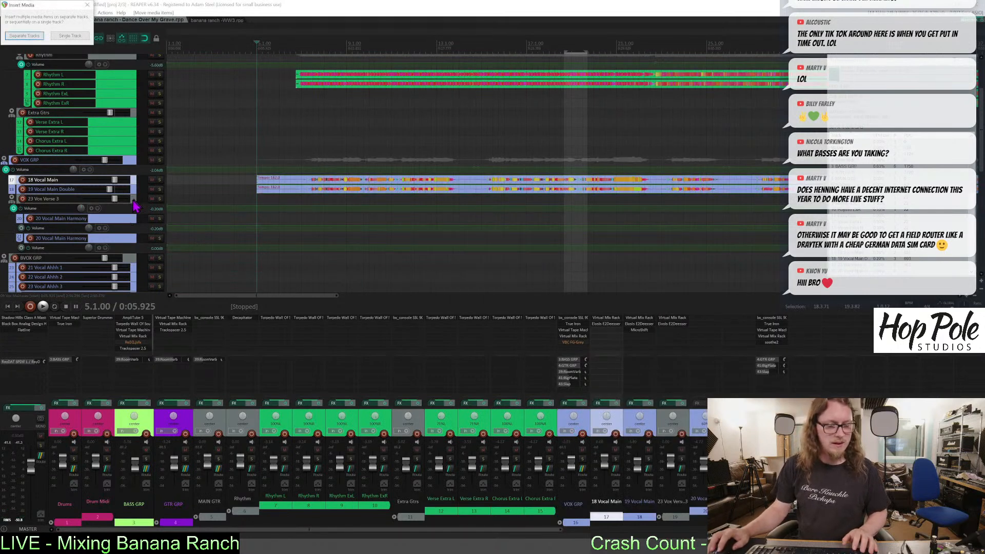
{"action": "left_click", "coordinate": [38, 37]}
Rename the 23 Vox Verse 3 folder track as 23 Vox Chorus.
{"action": "left_click", "coordinate": [45, 201]}
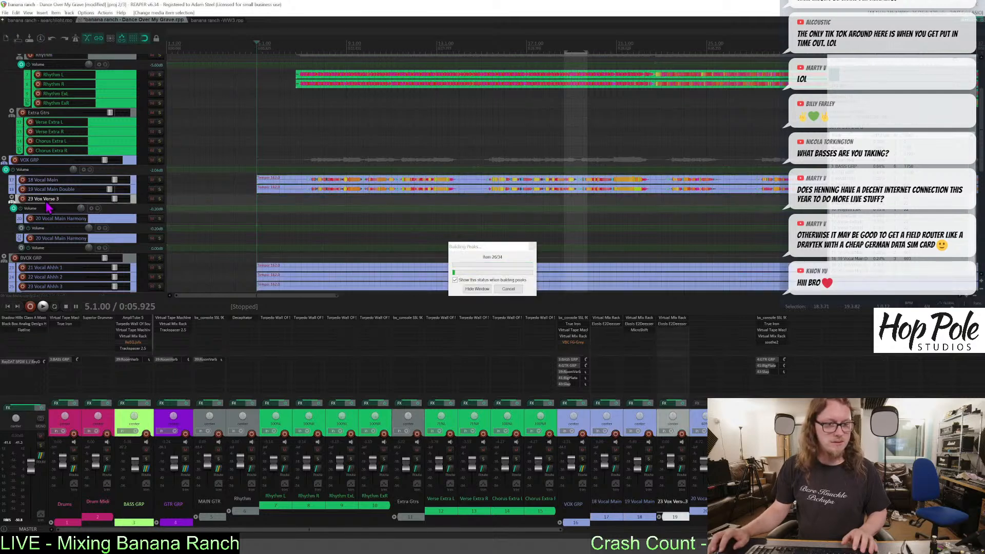
{"action": "left_click", "coordinate": [44, 200]}
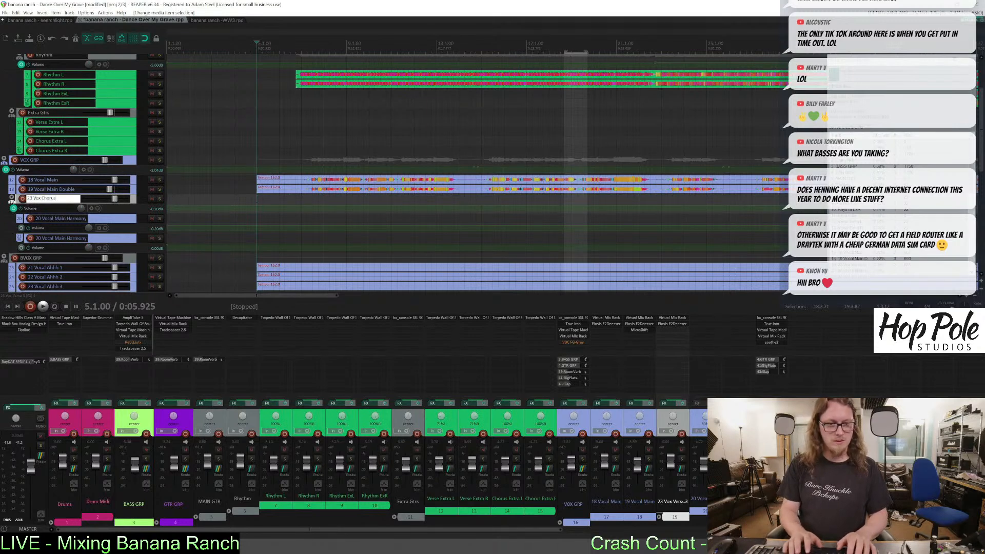
{"action": "type", "text": "Chorus"}
{"action": "key", "text": "Return"}
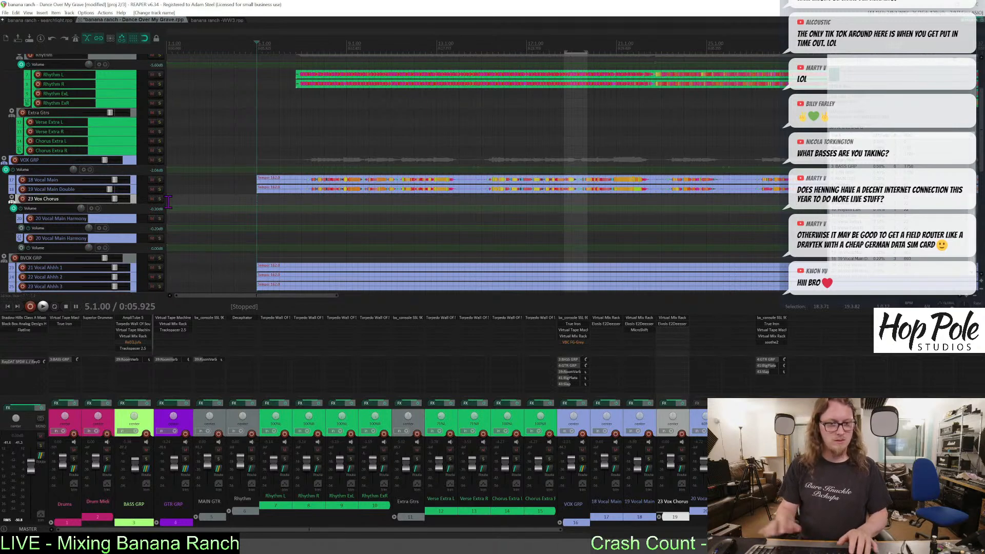
Duplicate both 20 Vocal Main Harmony tracks inside the 23 Vox Chorus folder.
{"action": "left_click", "coordinate": [130, 246]}
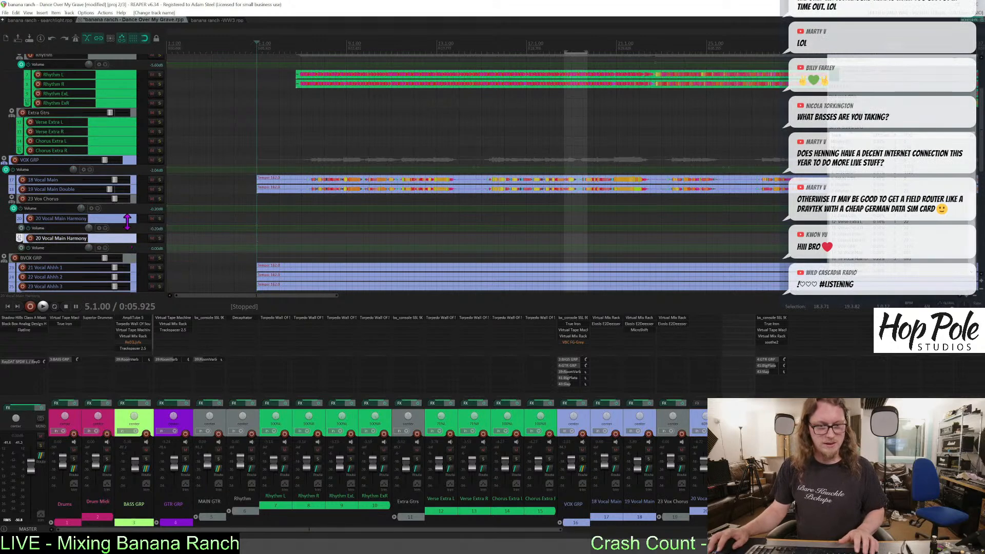
{"action": "right_click", "coordinate": [127, 221]}
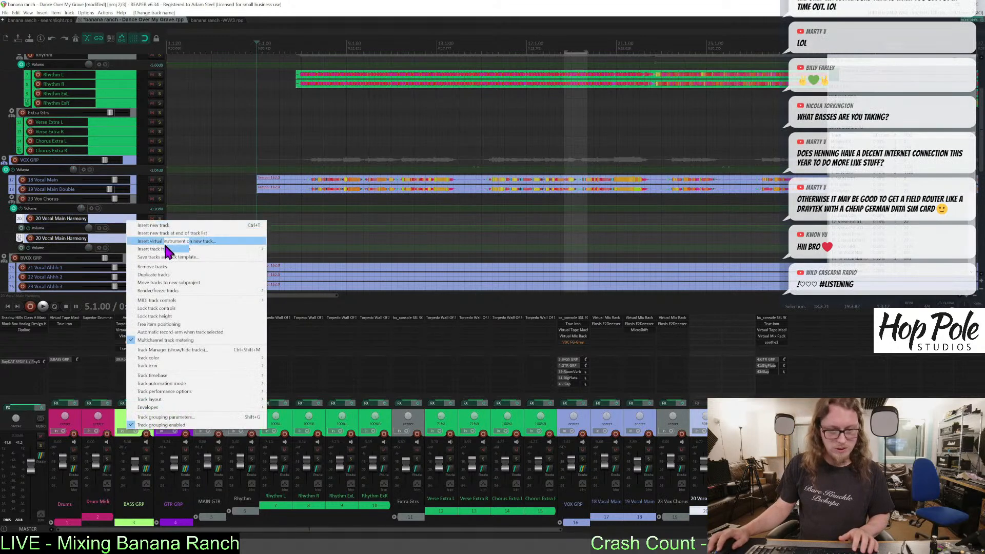
{"action": "left_click", "coordinate": [156, 274]}
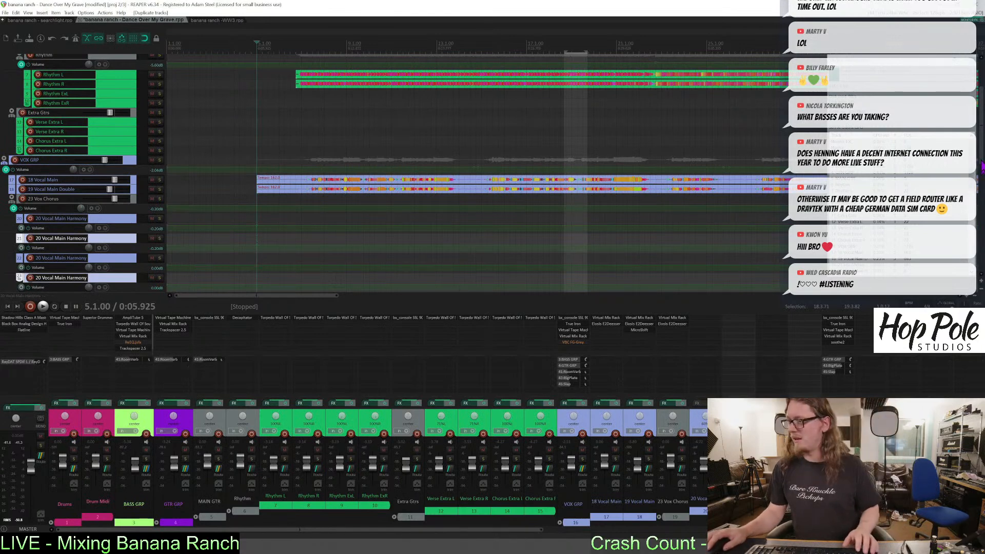
Clear the names of all four 20 Vocal Main Harmony tracks.
{"action": "scroll", "coordinate": [561, 157], "scroll_direction": "down", "scroll_amount": 3}
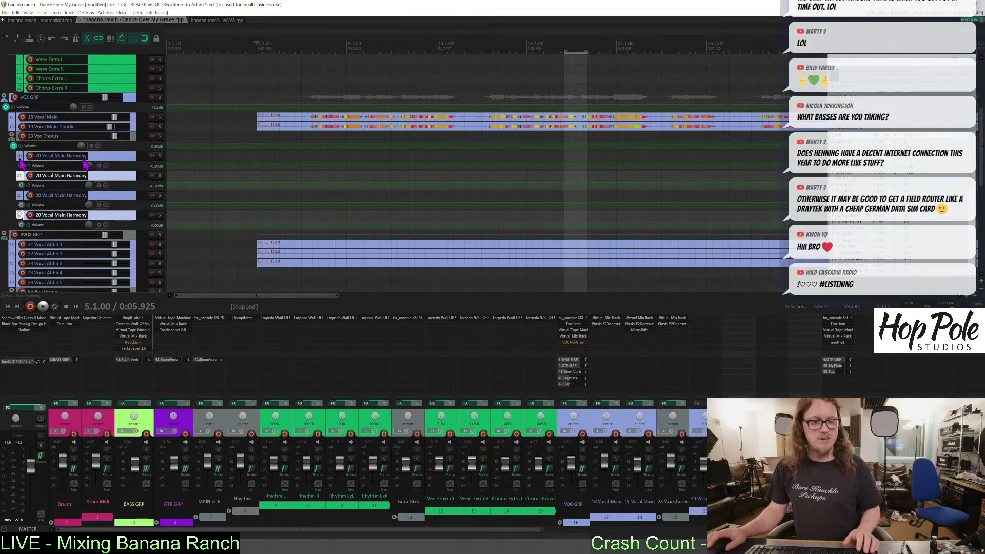
{"action": "left_click", "coordinate": [62, 161]}
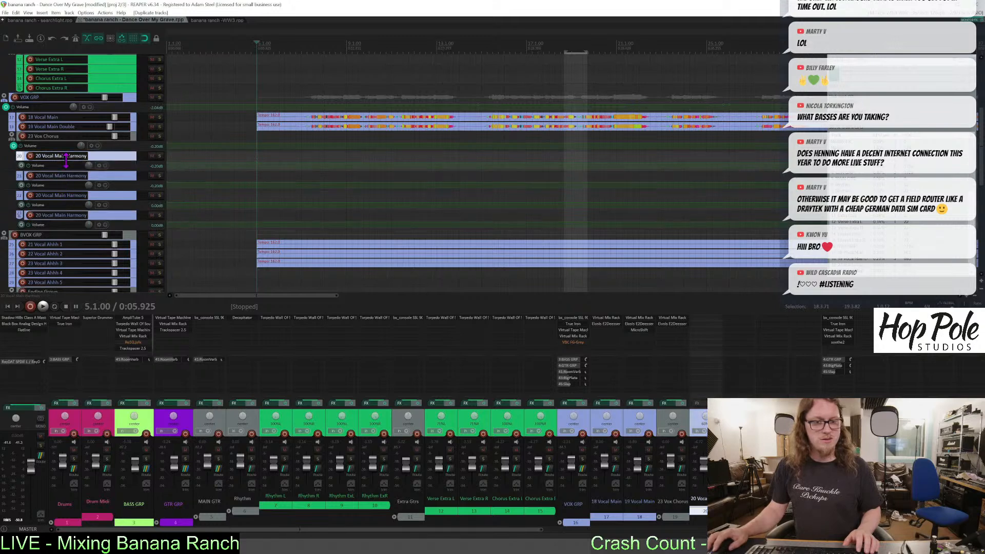
{"action": "double_click", "coordinate": [58, 174]}
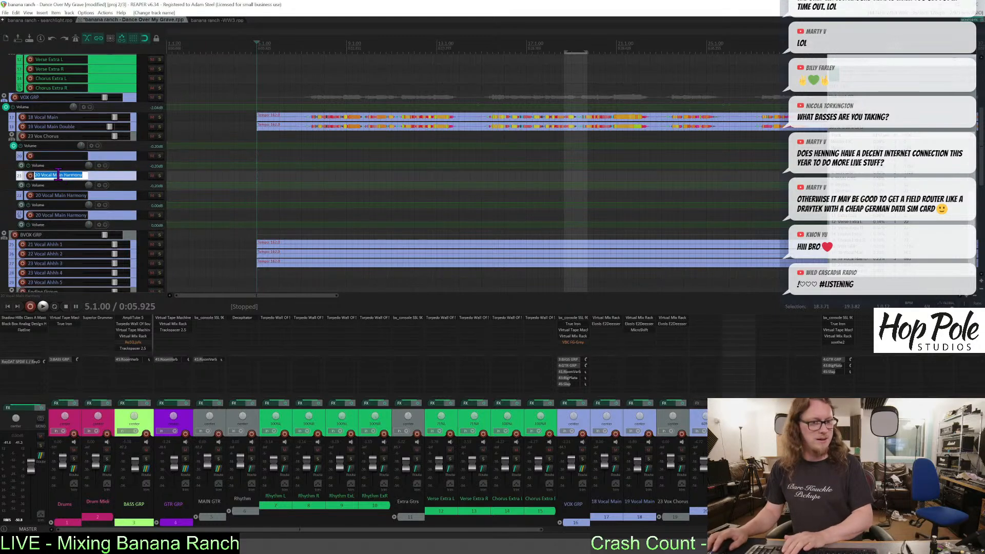
{"action": "key", "text": "Tab"}
{"action": "left_click", "coordinate": [71, 217]}
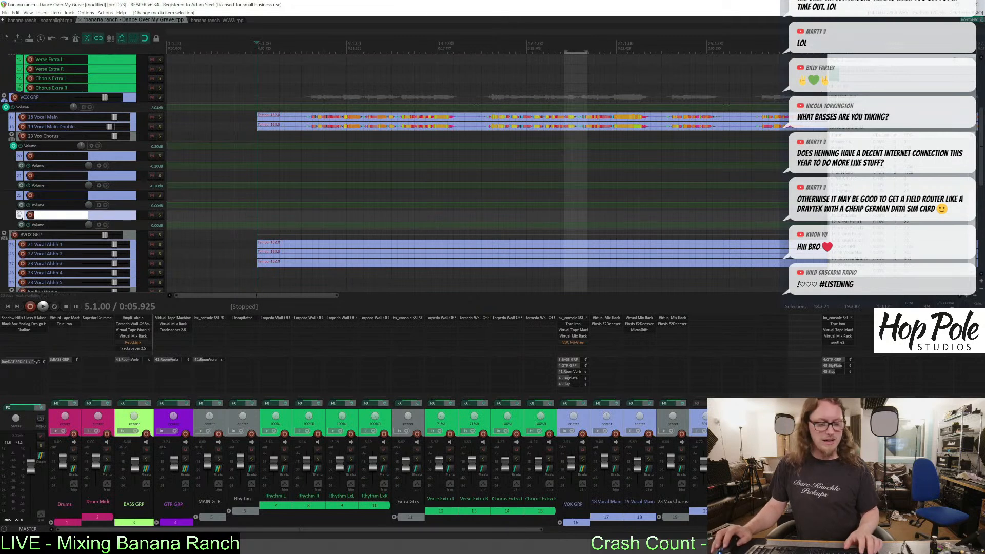
Import 11 Vox Chorus 1.wav through 14 Vox Chorus 4.wav from File Explorer onto the four unnamed tracks at bar 5 as separate-track items.
{"action": "key", "text": "alt+Tab"}
{"action": "scroll", "coordinate": [629, 455], "scroll_direction": "down", "scroll_amount": 2}
{"action": "scroll", "coordinate": [624, 431], "scroll_direction": "up", "scroll_amount": 2}
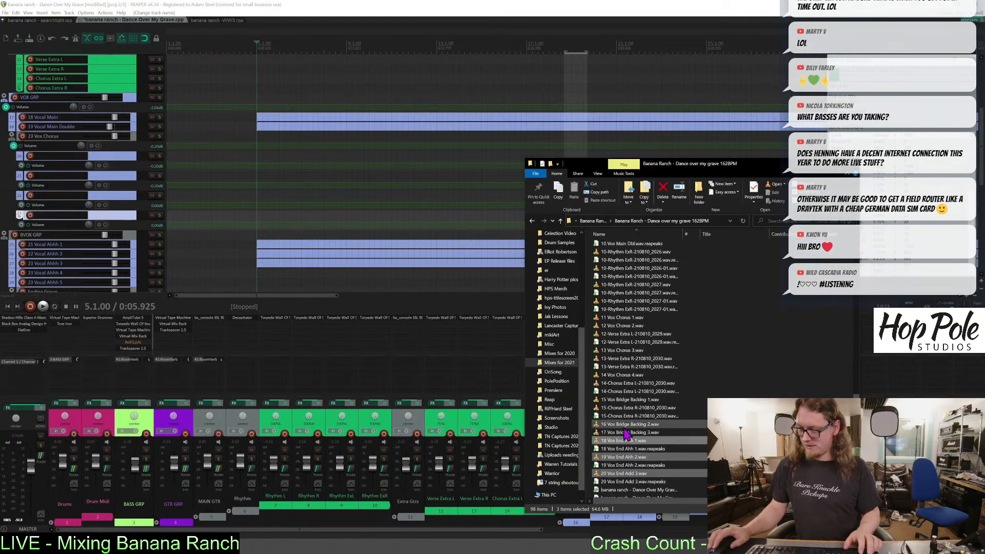
{"action": "scroll", "coordinate": [625, 427], "scroll_direction": "up", "scroll_amount": 1}
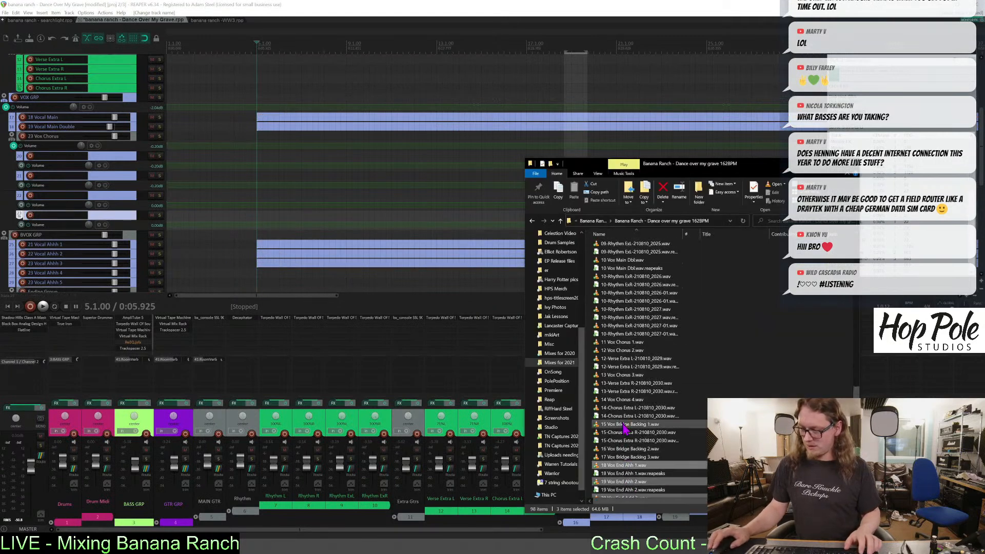
{"action": "left_click", "coordinate": [624, 342]}
{"action": "left_click", "coordinate": [623, 351], "text": "ctrl"}
{"action": "left_click", "coordinate": [632, 375], "text": "ctrl"}
{"action": "left_click", "coordinate": [631, 400], "text": "ctrl"}
{"action": "left_click_drag", "start_coordinate": [620, 343], "coordinate": [259, 158]}
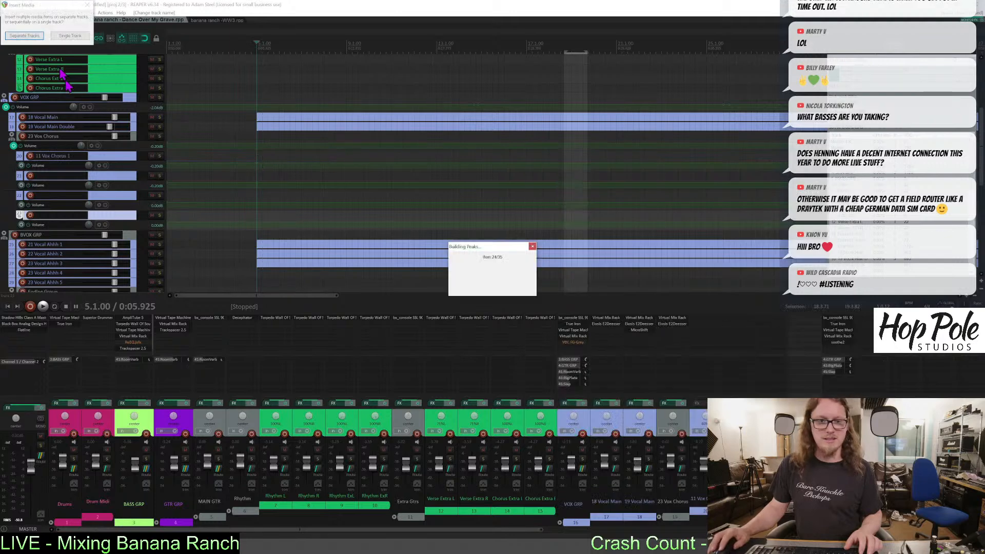
{"action": "left_click", "coordinate": [41, 35]}
Import the three Vox Bridge Backing files, numbered 15 to 17, onto the first three 25 Vocal Counter Ahh tracks at bar 5 as separate-track items.
{"action": "scroll", "coordinate": [380, 200], "scroll_direction": "down", "scroll_amount": 5}
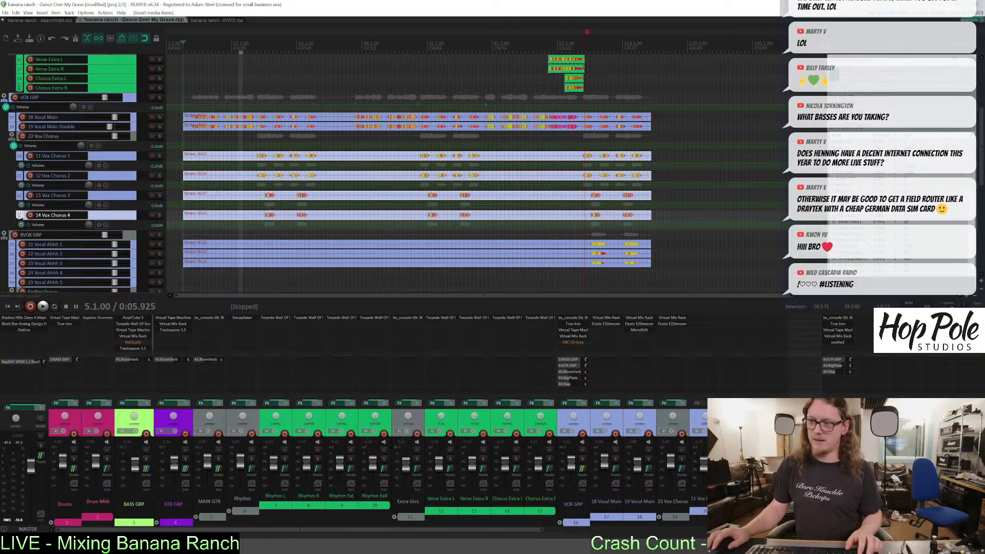
{"action": "scroll", "coordinate": [82, 174], "scroll_direction": "down", "scroll_amount": 3}
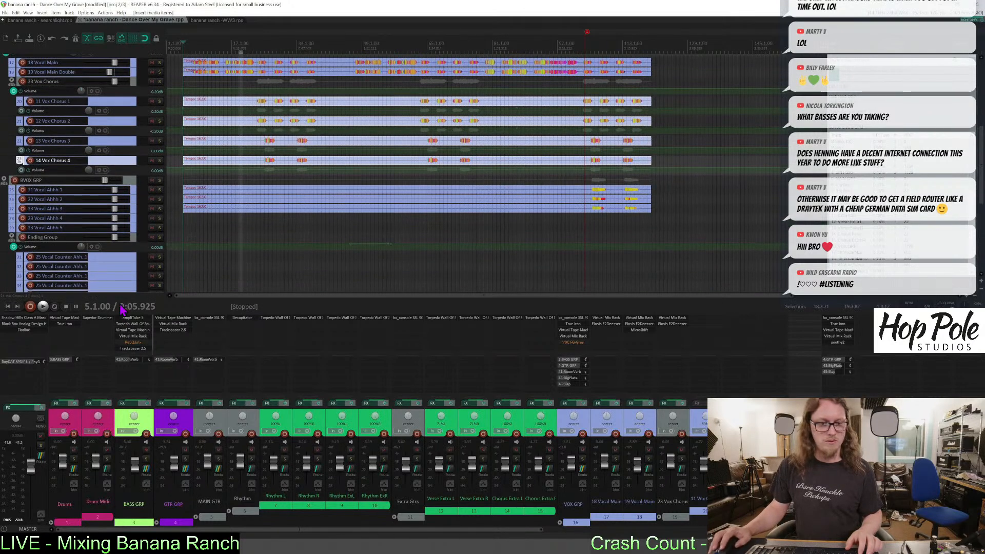
{"action": "left_click", "coordinate": [243, 543]}
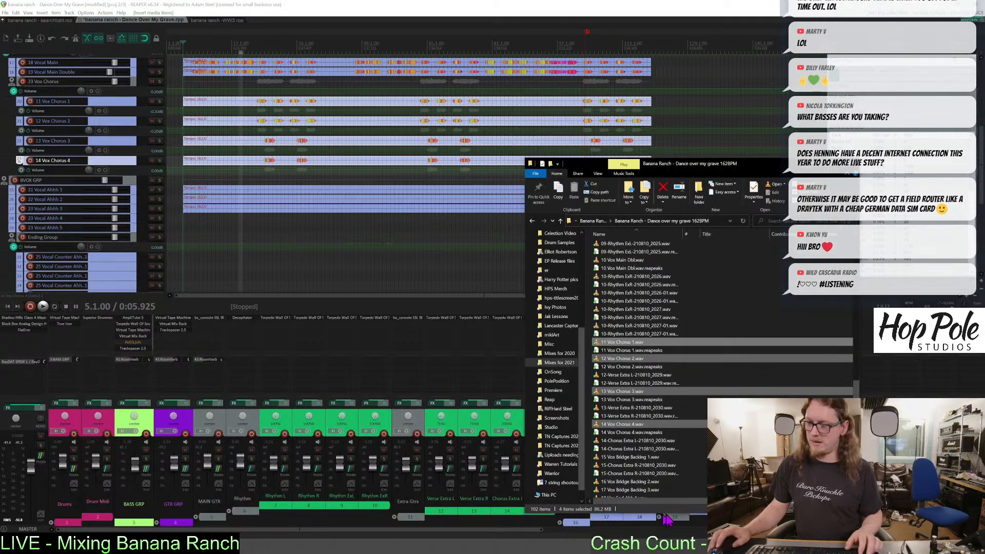
{"action": "left_click", "coordinate": [630, 456]}
{"action": "scroll", "coordinate": [630, 463], "scroll_direction": "down", "scroll_amount": 1}
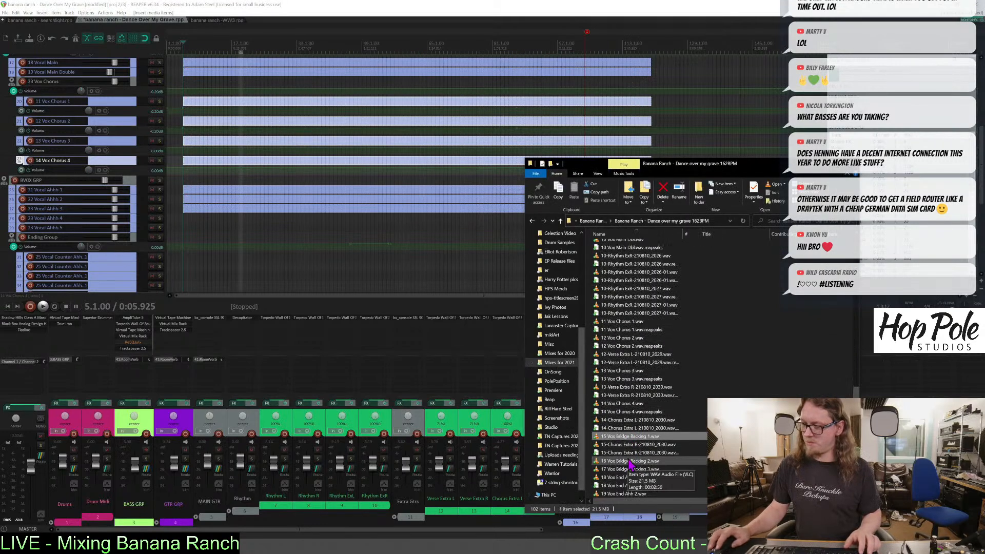
{"action": "left_click", "coordinate": [630, 461], "text": "ctrl"}
{"action": "left_click", "coordinate": [630, 468], "text": "ctrl"}
{"action": "mouse_move", "coordinate": [630, 469]}
{"action": "left_mouse_down"}
{"action": "mouse_move", "coordinate": [628, 433]}
{"action": "mouse_move", "coordinate": [229, 265]}
{"action": "mouse_move", "coordinate": [184, 263]}
{"action": "left_mouse_up"}
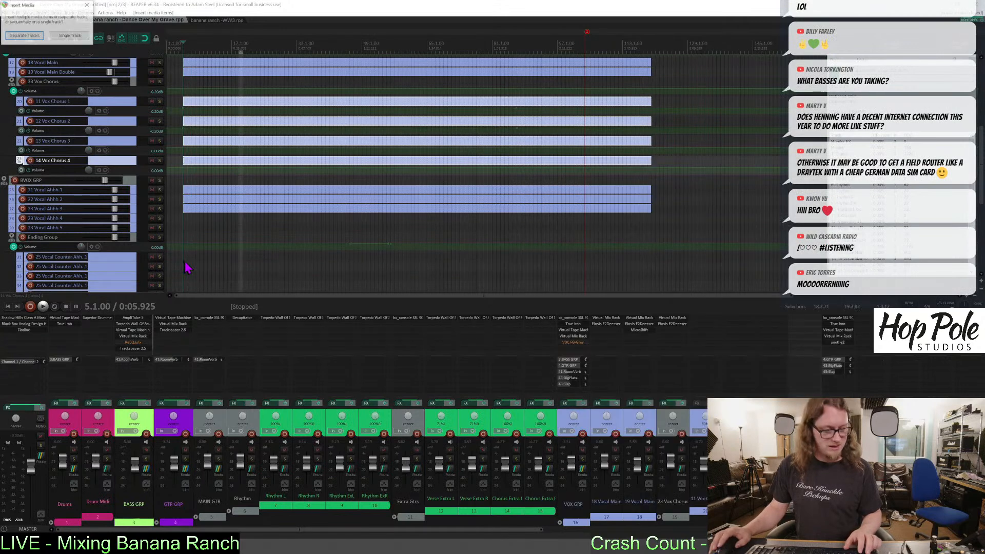
{"action": "left_click", "coordinate": [466, 289]}
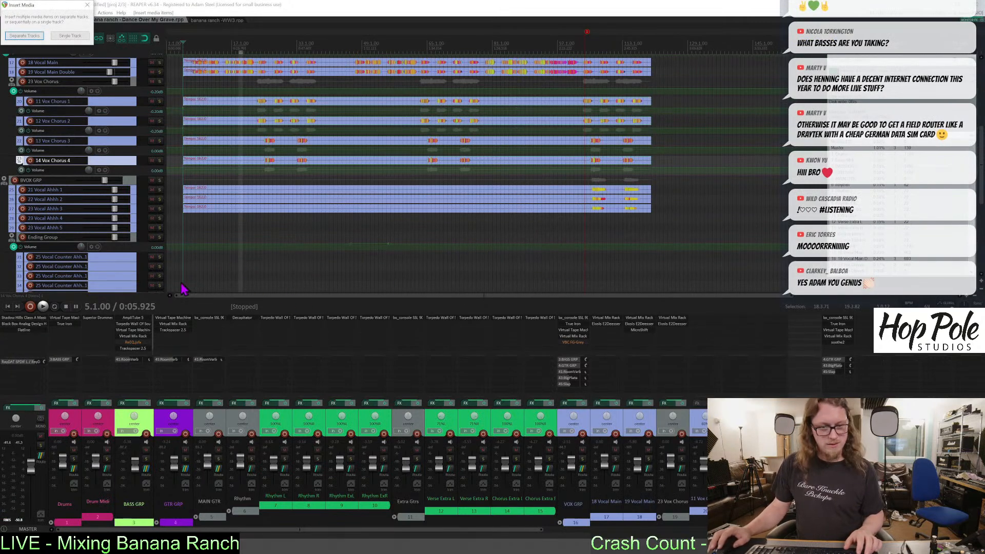
{"action": "left_click", "coordinate": [15, 35]}
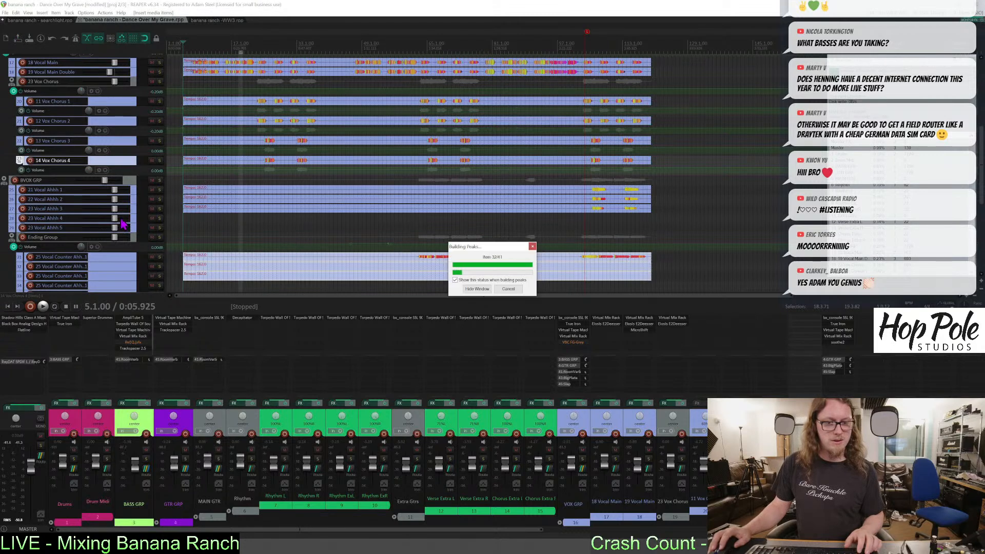
Delete the empty Vocal Ahhh 4 and 5 tracks and all the empty 26 and 27 Vocal Counter Ahh tracks.
{"action": "left_click", "coordinate": [136, 220]}
{"action": "left_click", "coordinate": [138, 227], "text": "shift"}
{"action": "key", "text": "Delete"}
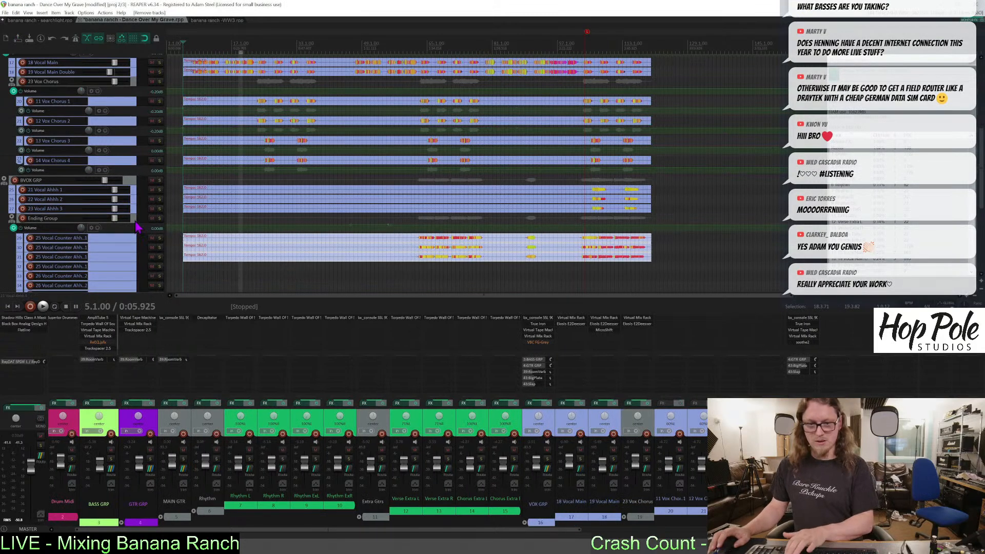
{"action": "left_click", "coordinate": [130, 277]}
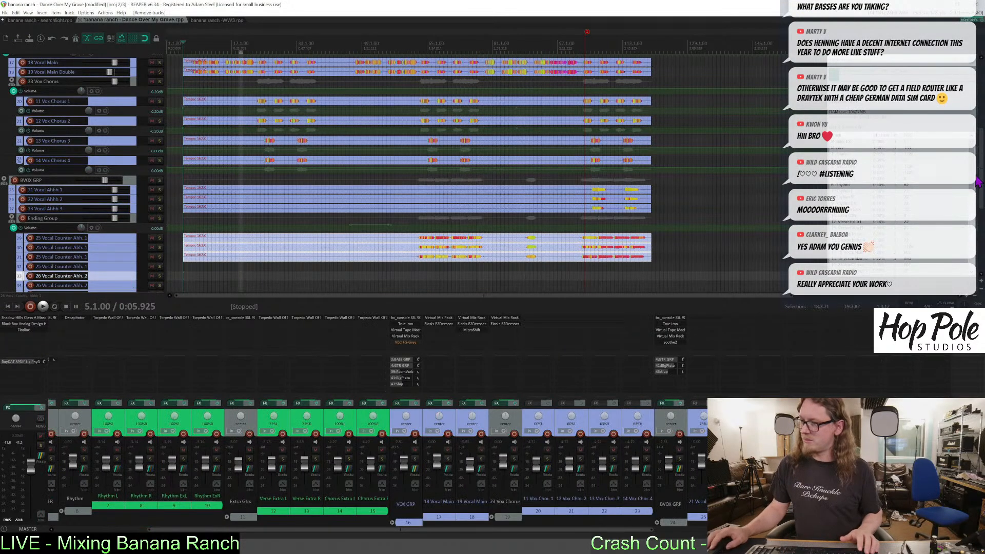
{"action": "scroll", "coordinate": [981, 180], "scroll_direction": "down", "scroll_amount": 2}
{"action": "left_click", "coordinate": [114, 261], "text": "shift"}
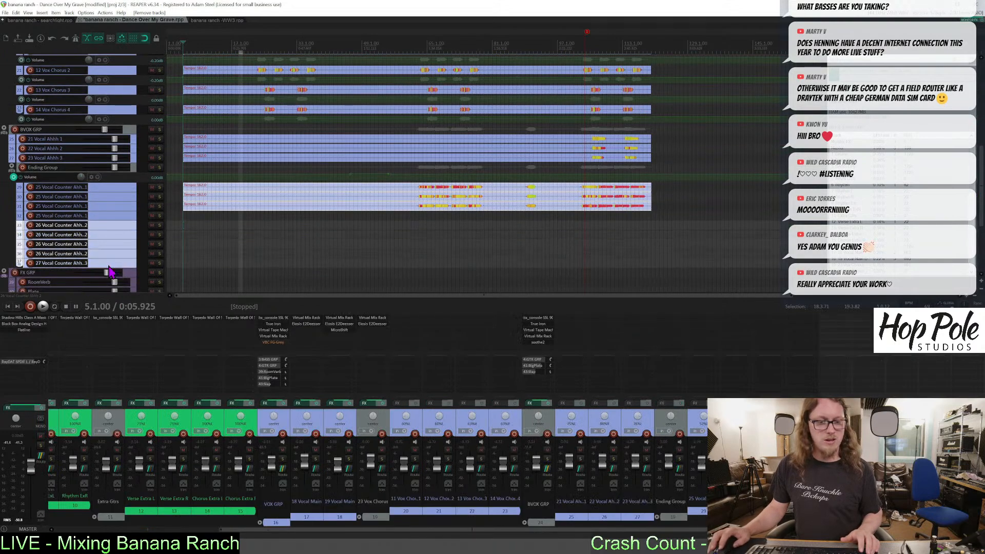
{"action": "key", "text": "Delete"}
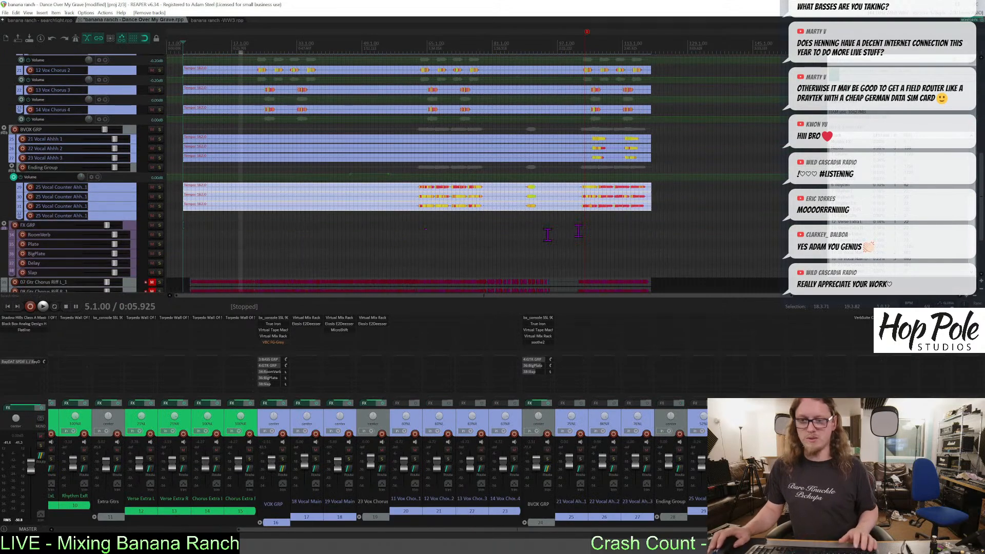
Hide the mixer, select every vocal item and run Auto trim/split items in the Split and remove silent areas mode.
{"action": "left_click_drag", "start_coordinate": [693, 226], "coordinate": [360, 178]}
{"action": "scroll", "coordinate": [356, 160], "scroll_direction": "up", "scroll_amount": 2}
{"action": "key", "text": "ctrl+m"}
{"action": "left_click_drag", "start_coordinate": [679, 274], "coordinate": [169, 161]}
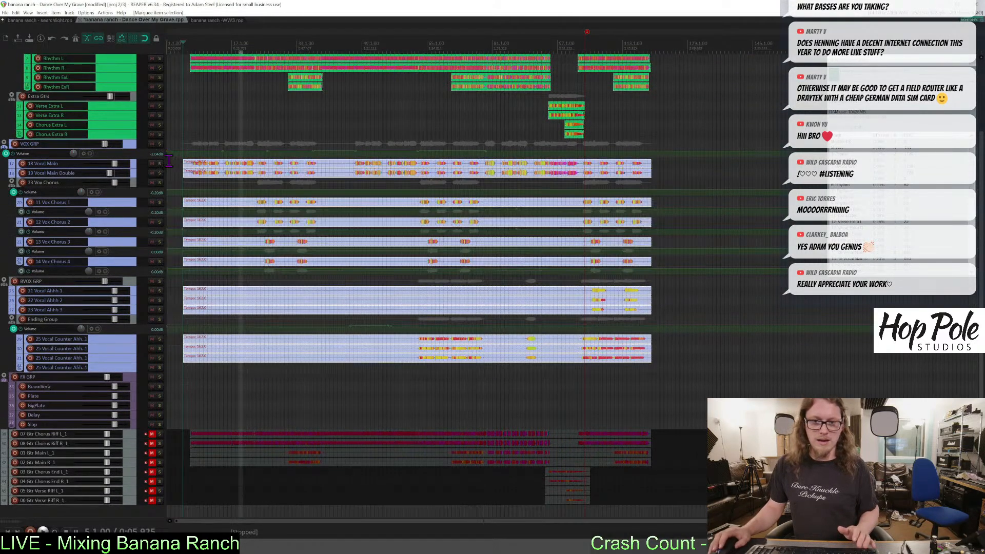
{"action": "left_click", "coordinate": [105, 13]}
{"action": "left_click", "coordinate": [112, 19]}
{"action": "type", "text": "sil"}
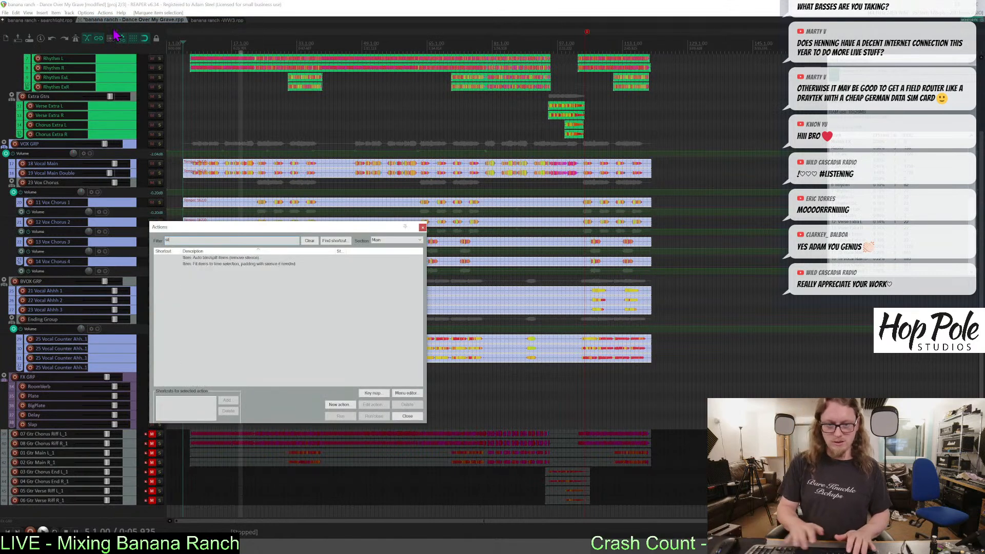
{"action": "double_click", "coordinate": [220, 257]}
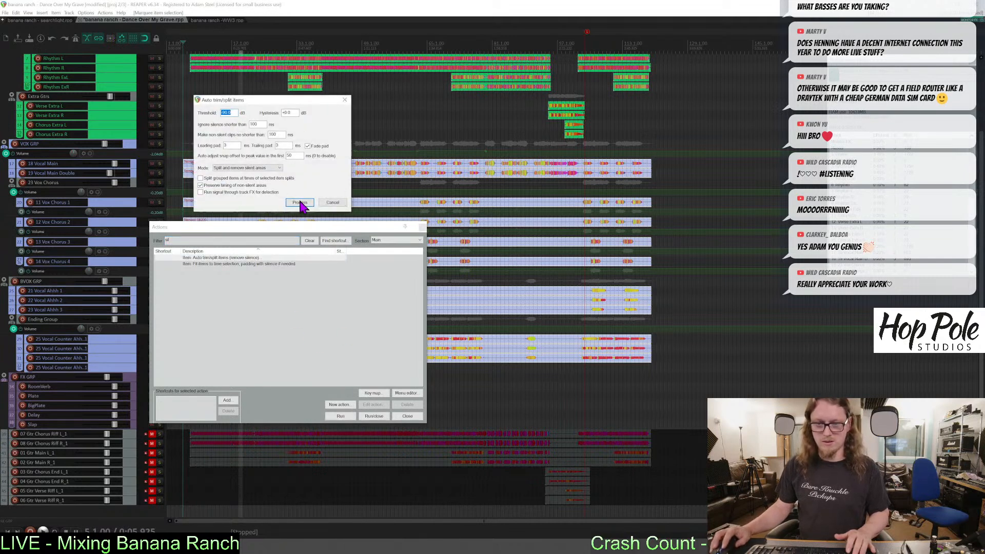
{"action": "left_click", "coordinate": [407, 416]}
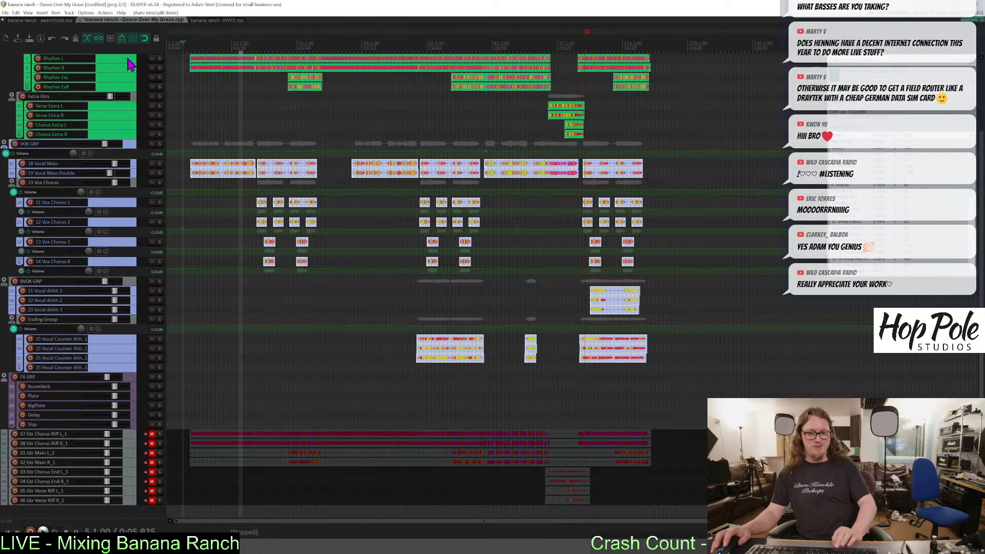
Show the mixer and play the song from the start of the rhythm guitars at bar 5.
{"action": "scroll", "coordinate": [184, 48], "scroll_direction": "up", "scroll_amount": 5}
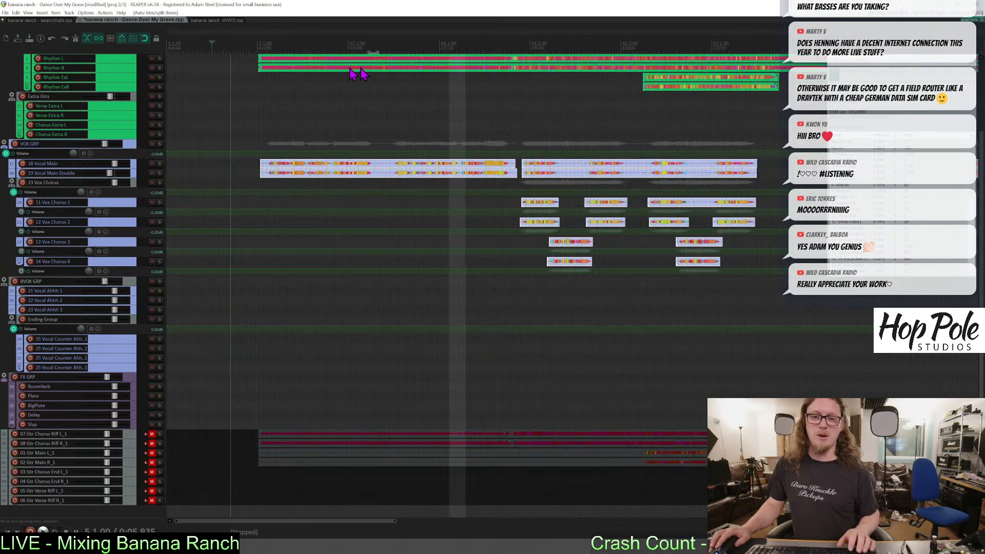
{"action": "left_click", "coordinate": [259, 46]}
{"action": "key", "text": "ctrl+m"}
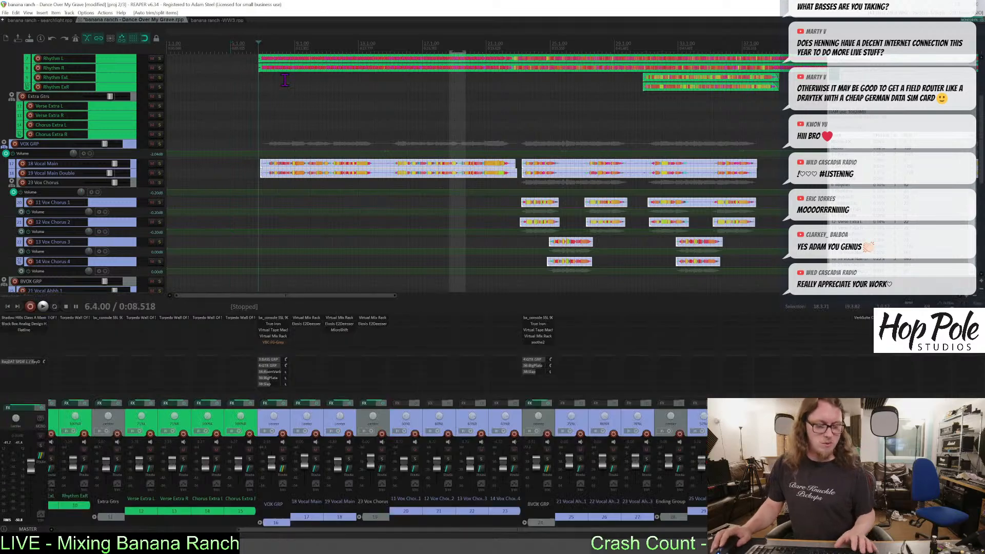
{"action": "key", "text": "space"}
{"action": "scroll", "coordinate": [290, 162], "scroll_direction": "up", "scroll_amount": 1}
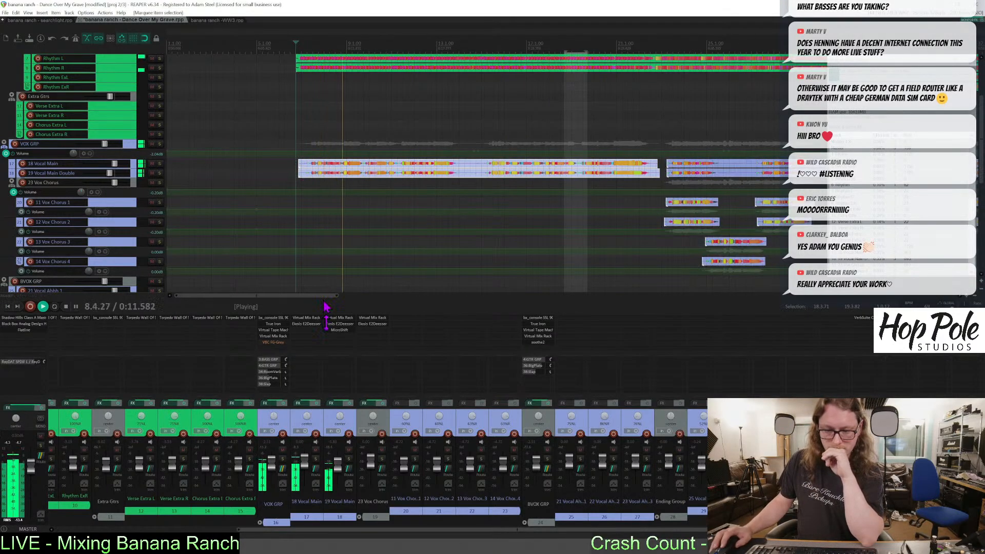
Trim the silent start of the first Vocal Main and Vocal Main Double items and turn snapping off.
{"action": "left_click_drag", "start_coordinate": [298, 165], "coordinate": [307, 166]}
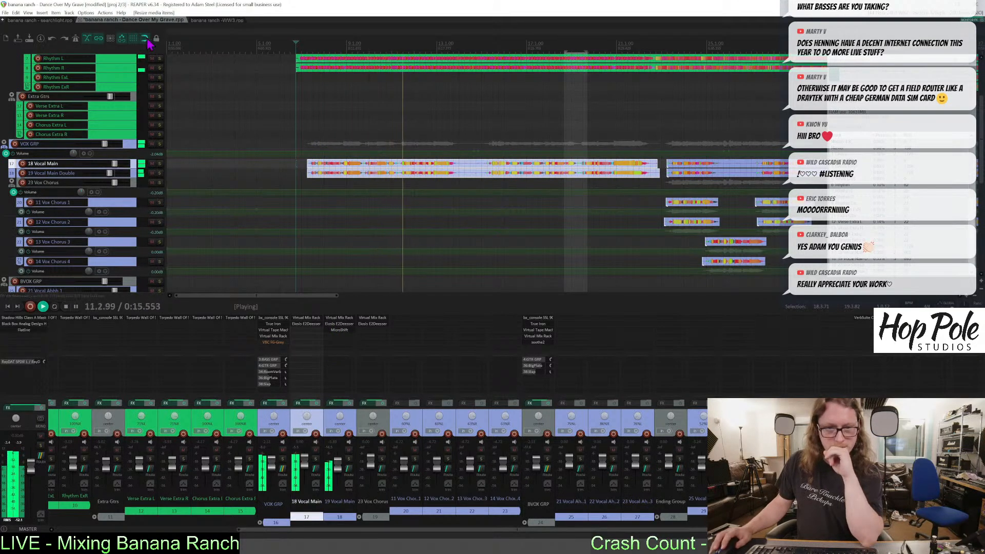
{"action": "scroll", "coordinate": [472, 180], "scroll_direction": "down", "scroll_amount": 2}
{"action": "scroll", "coordinate": [382, 180], "scroll_direction": "up", "scroll_amount": 3}
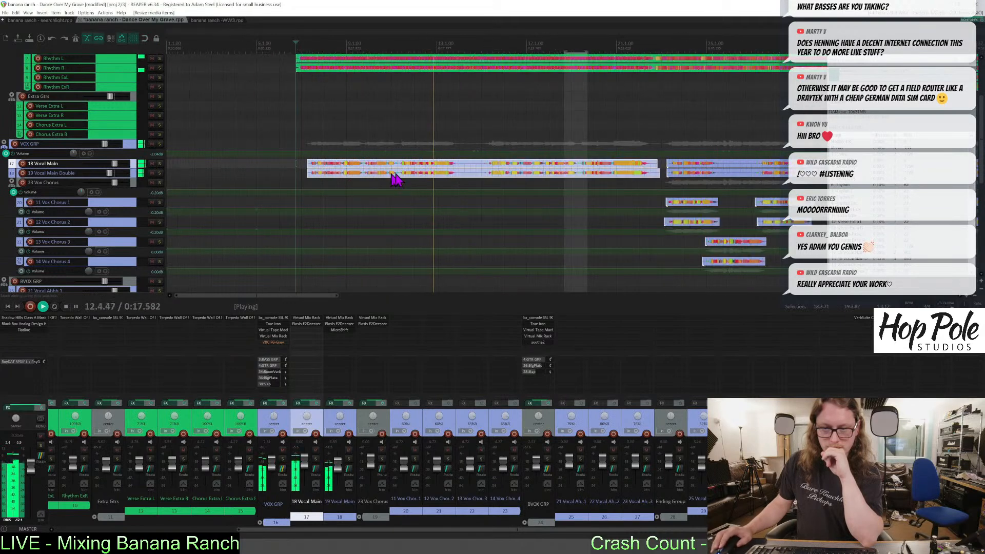
Split the first Vocal Main and Vocal Main Double items at the mid-verse gap and trim the silence before the second part.
{"action": "scroll", "coordinate": [587, 180], "scroll_direction": "up", "scroll_amount": 2}
{"action": "left_click", "coordinate": [571, 164]}
{"action": "key", "text": "s"}
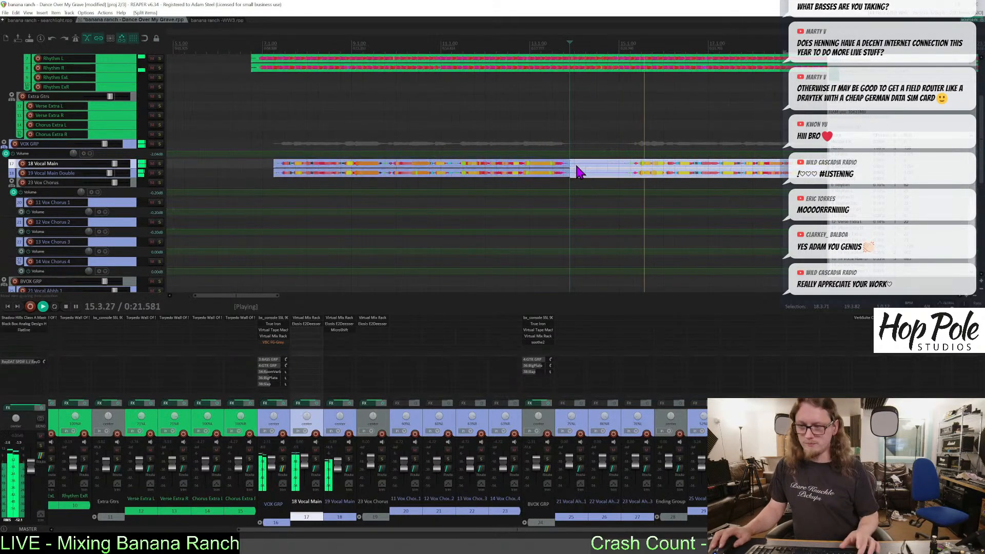
{"action": "left_click_drag", "start_coordinate": [571, 163], "coordinate": [627, 164]}
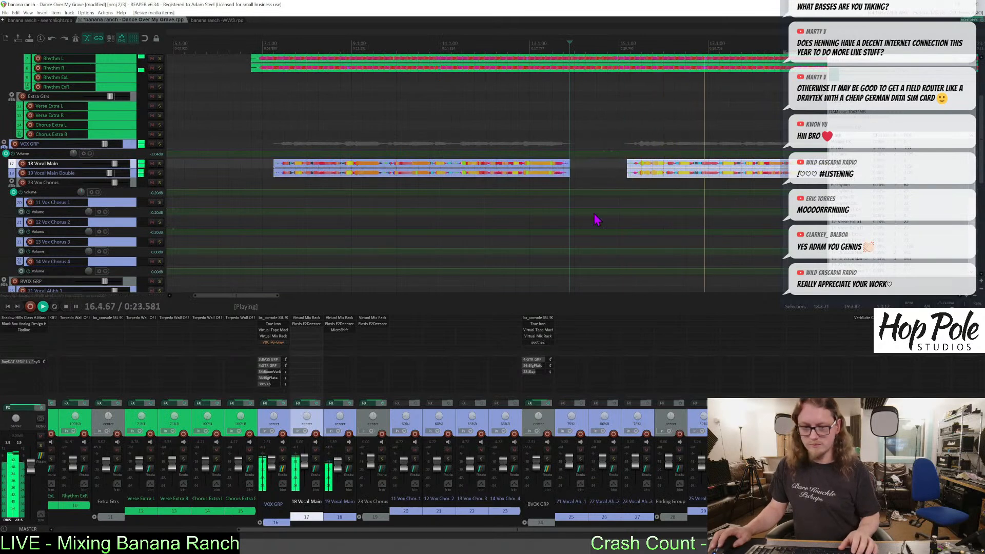
Adjust the pink filter knob in the MAIN GTR folder's bx_console SSL 9000 J and close the open plugin windows.
{"action": "left_click_drag", "start_coordinate": [418, 529], "coordinate": [231, 529]}
{"action": "double_click", "coordinate": [223, 328]}
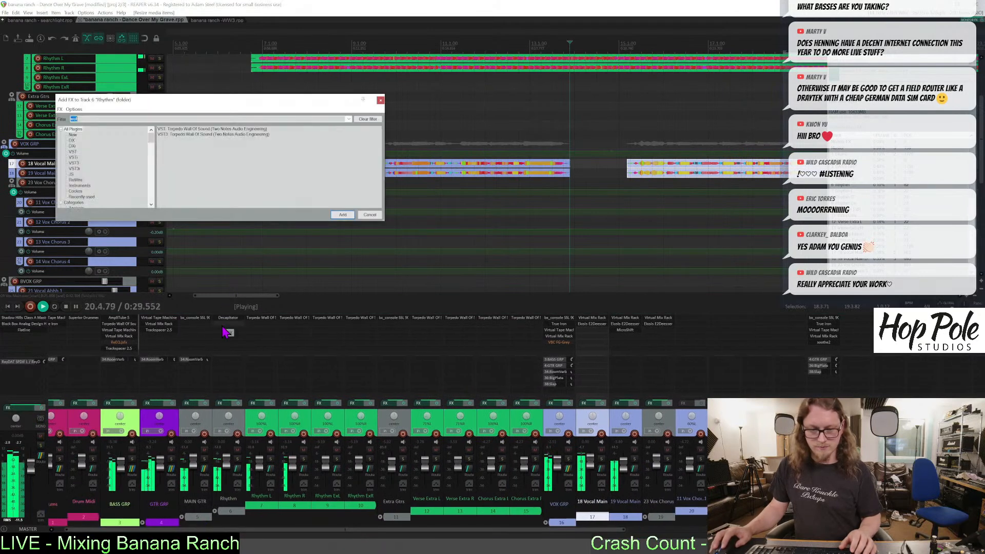
{"action": "left_click", "coordinate": [195, 318]}
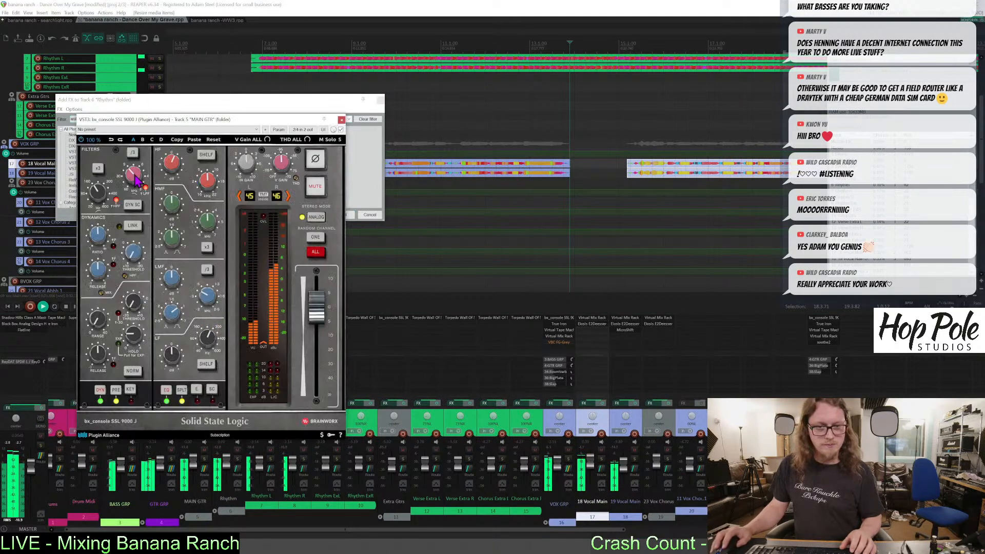
{"action": "left_click_drag", "start_coordinate": [136, 176], "coordinate": [135, 177]}
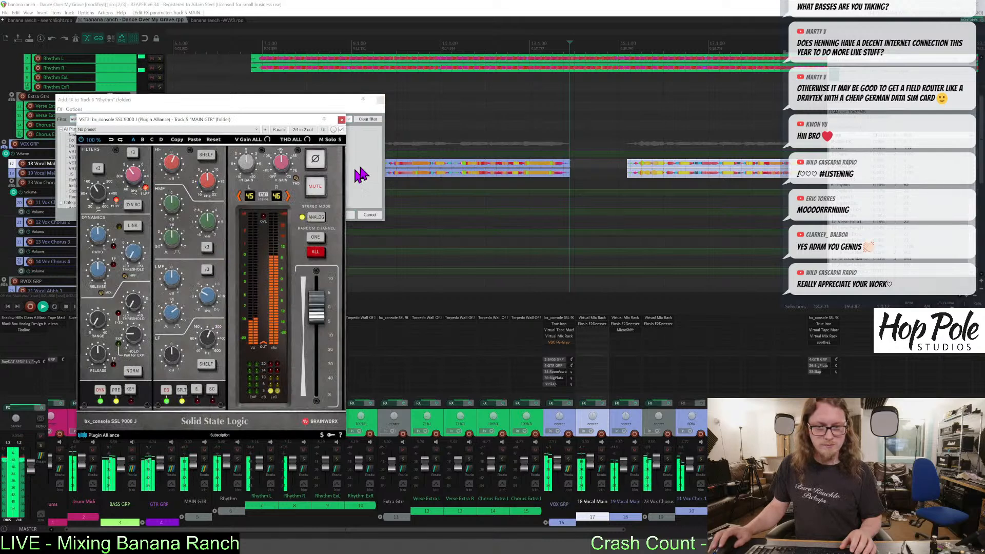
{"action": "left_click", "coordinate": [341, 120]}
{"action": "left_click", "coordinate": [370, 215]}
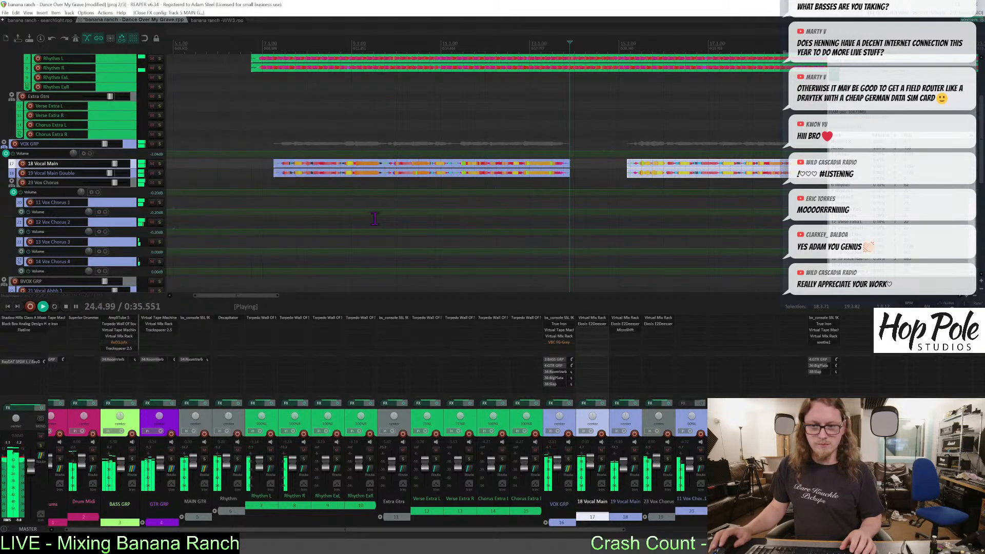
Reset the volume faders of the four Vox Chorus tracks to 0.00 dB during playback.
{"action": "scroll", "coordinate": [604, 144], "scroll_direction": "down", "scroll_amount": 3}
{"action": "scroll", "coordinate": [604, 144], "scroll_direction": "down", "scroll_amount": 2}
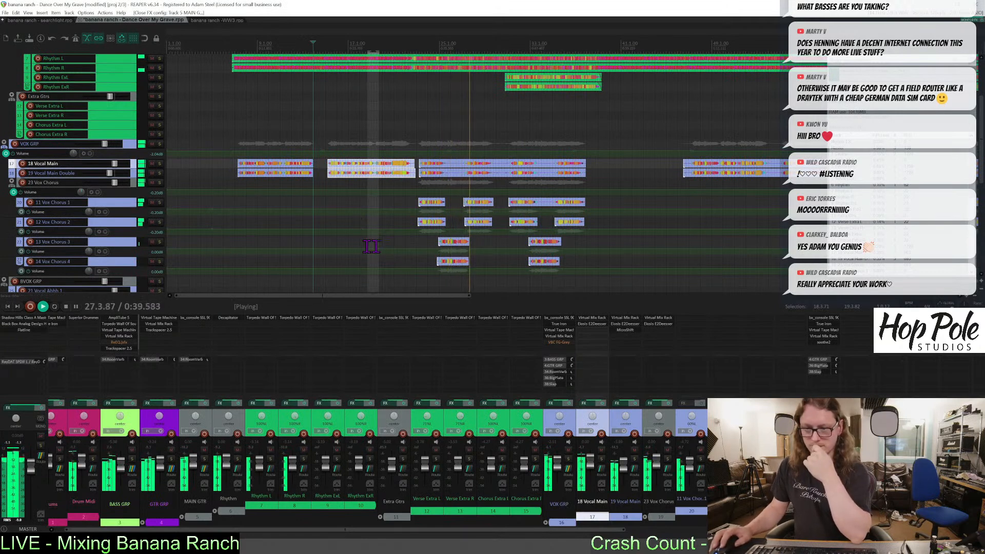
{"action": "left_click_drag", "start_coordinate": [453, 533], "coordinate": [593, 534]}
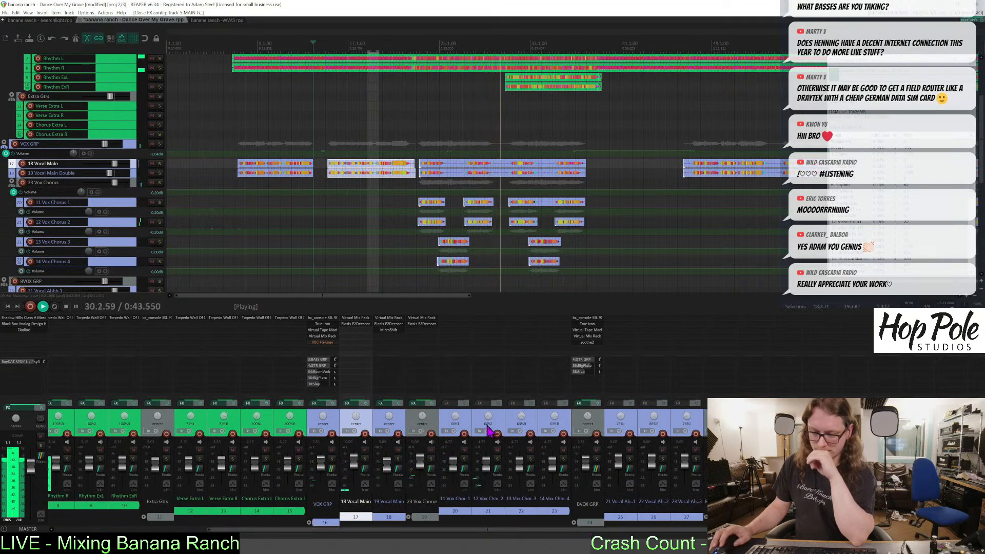
{"action": "left_click_drag", "start_coordinate": [489, 415], "coordinate": [491, 491]}
{"action": "double_click", "coordinate": [486, 468]}
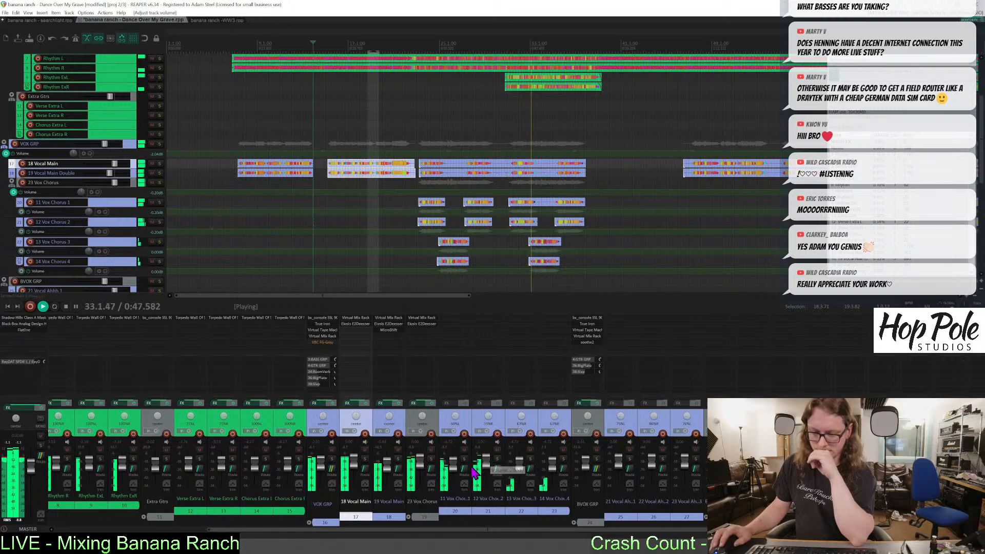
{"action": "double_click", "coordinate": [452, 468]}
{"action": "left_click_drag", "start_coordinate": [521, 416], "coordinate": [521, 405]}
{"action": "double_click", "coordinate": [520, 471]}
{"action": "double_click", "coordinate": [552, 465]}
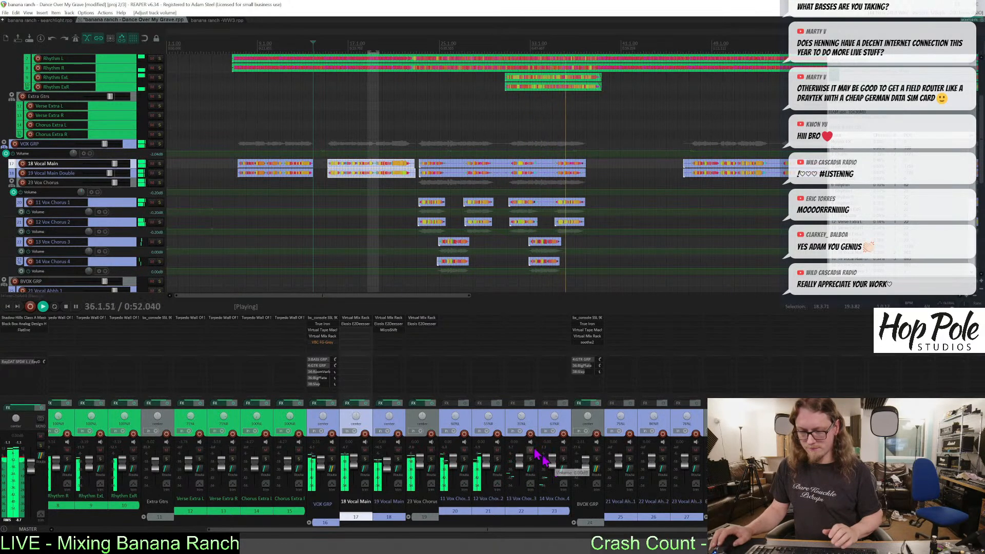
Replay the first chorus with the 23 Vox Chorus Virtual Mix Rack open and trim the end of the main vocal items before it.
{"action": "left_click", "coordinate": [420, 318]}
{"action": "left_click_drag", "start_coordinate": [162, 21], "coordinate": [230, 191]}
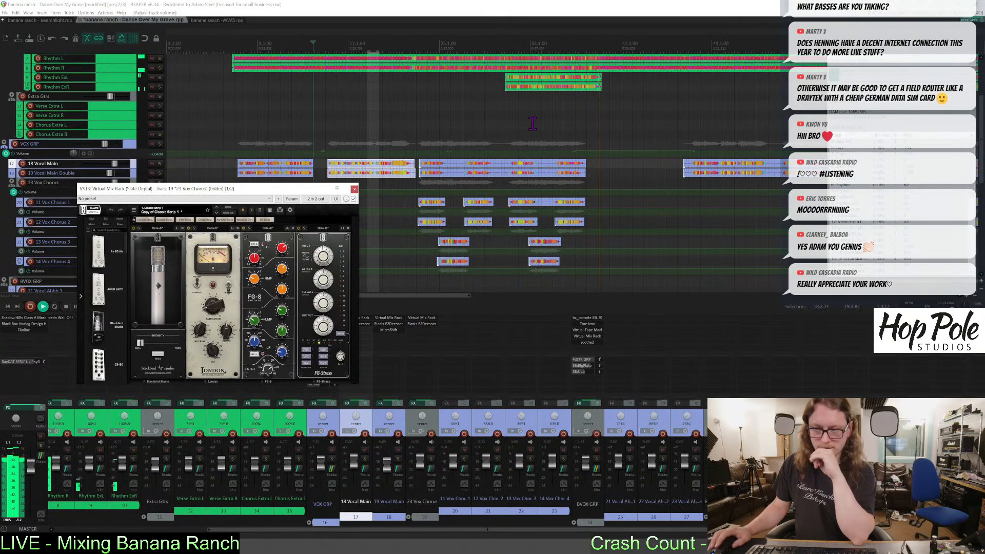
{"action": "left_click", "coordinate": [416, 47]}
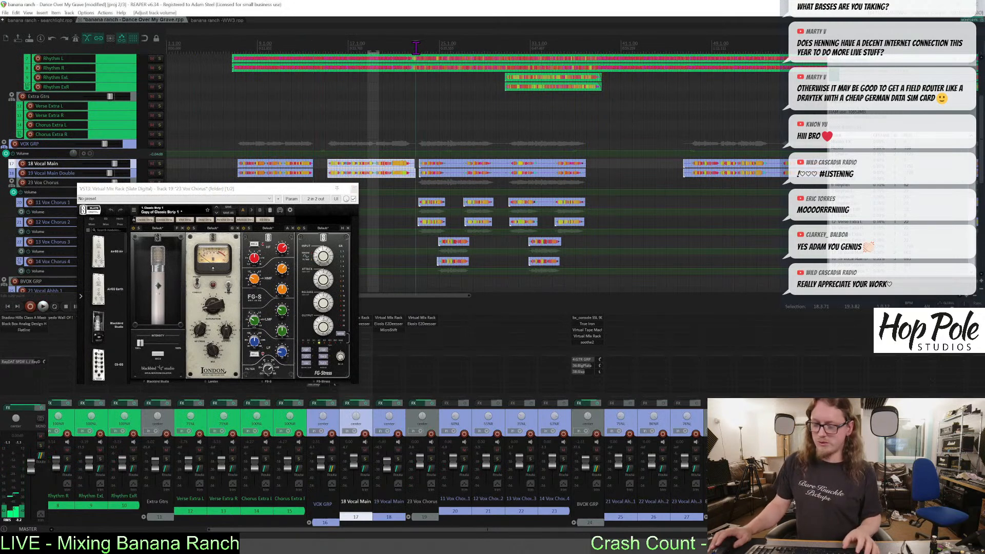
{"action": "key", "text": "space"}
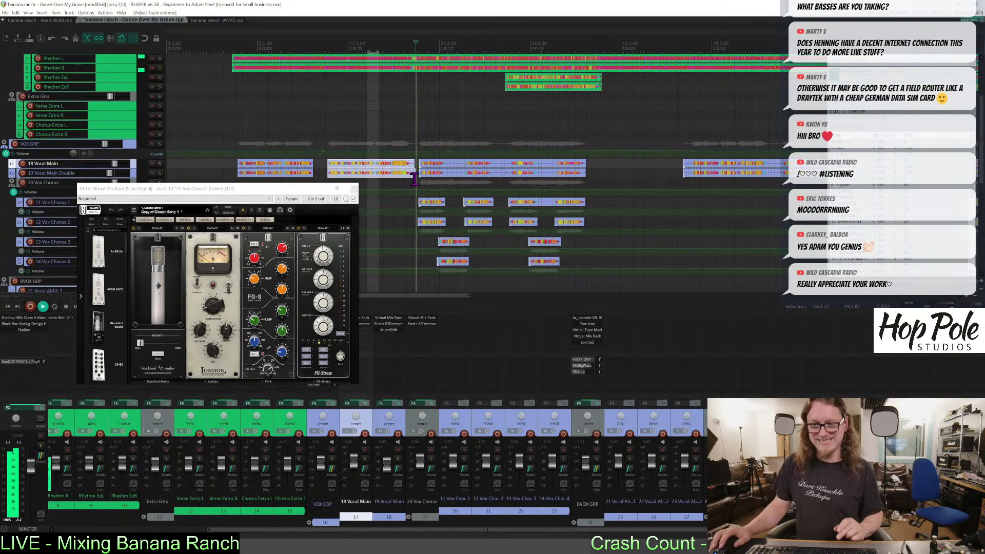
{"action": "left_click_drag", "start_coordinate": [412, 174], "coordinate": [411, 174]}
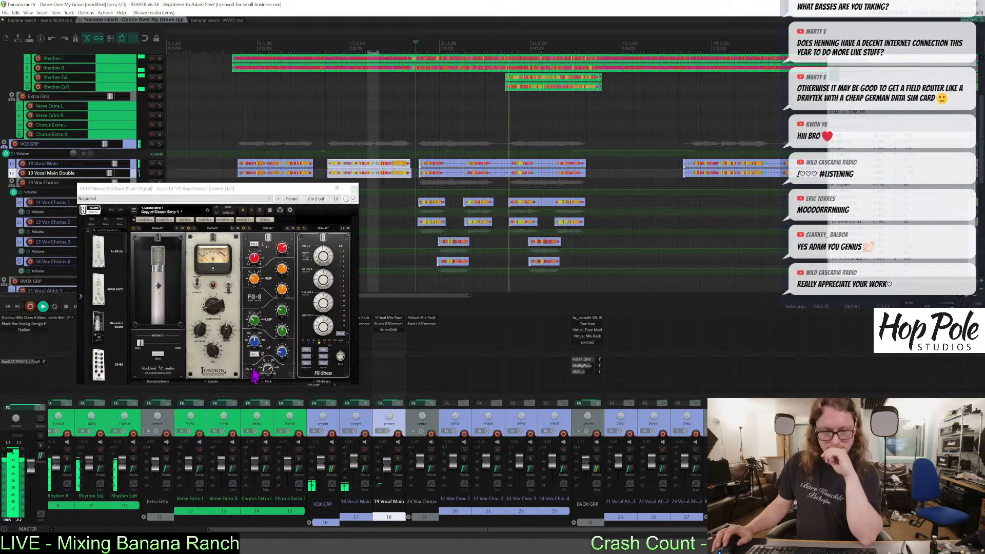
Adjust the FG-S filter knob in the 23 Vox Chorus Virtual Mix Rack and close the plugin.
{"action": "left_click_drag", "start_coordinate": [268, 370], "coordinate": [267, 366]}
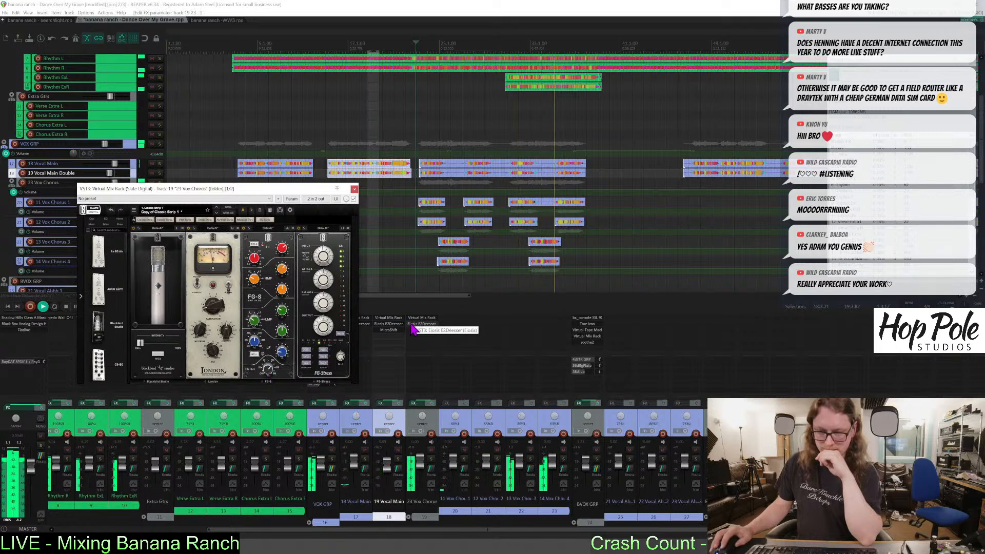
{"action": "left_click_drag", "start_coordinate": [325, 190], "coordinate": [314, 199]}
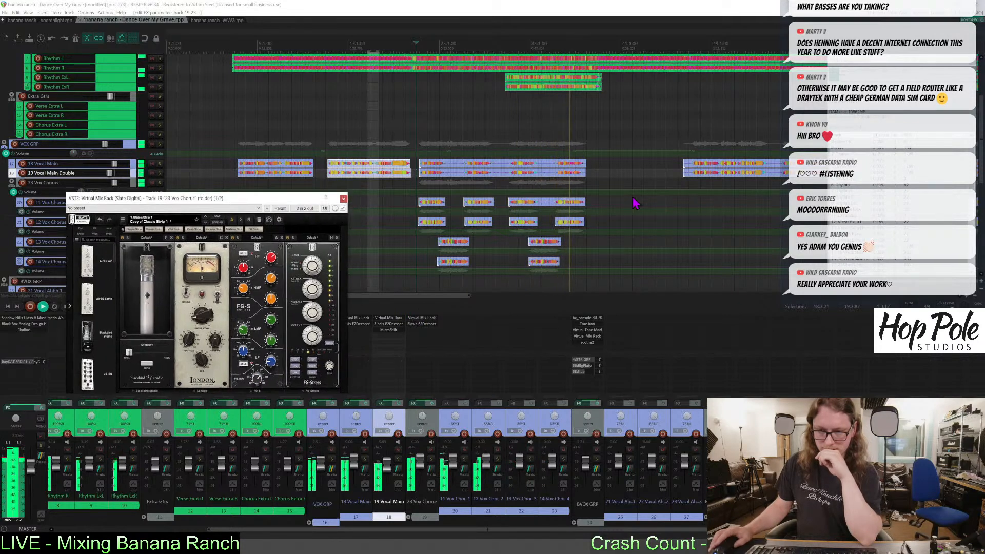
{"action": "scroll", "coordinate": [590, 210], "scroll_direction": "down", "scroll_amount": 1}
{"action": "scroll", "coordinate": [485, 174], "scroll_direction": "up", "scroll_amount": 1}
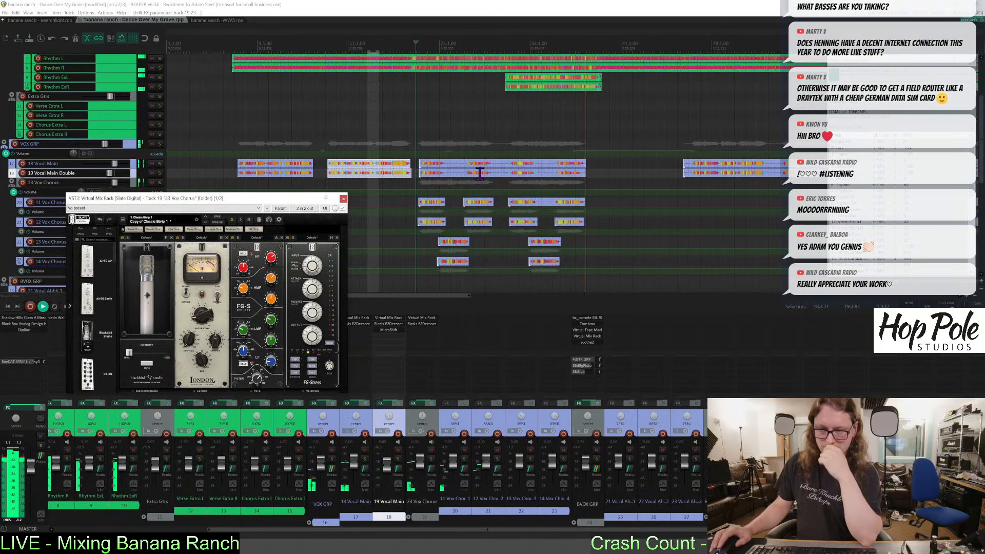
{"action": "left_click", "coordinate": [343, 198]}
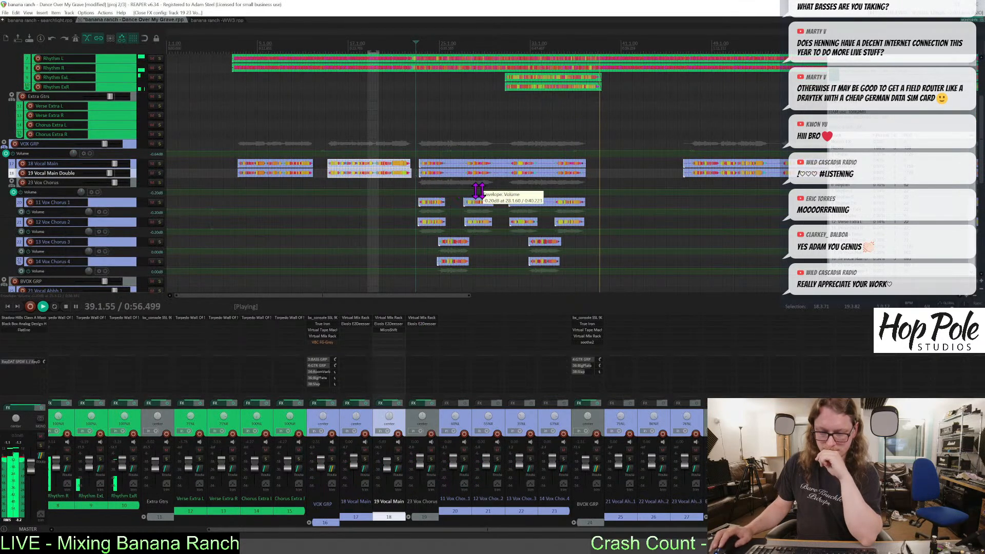
Trim the silent start of the second-verse items on Vocal Main and Vocal Main Double.
{"action": "scroll", "coordinate": [514, 190], "scroll_direction": "down", "scroll_amount": 1}
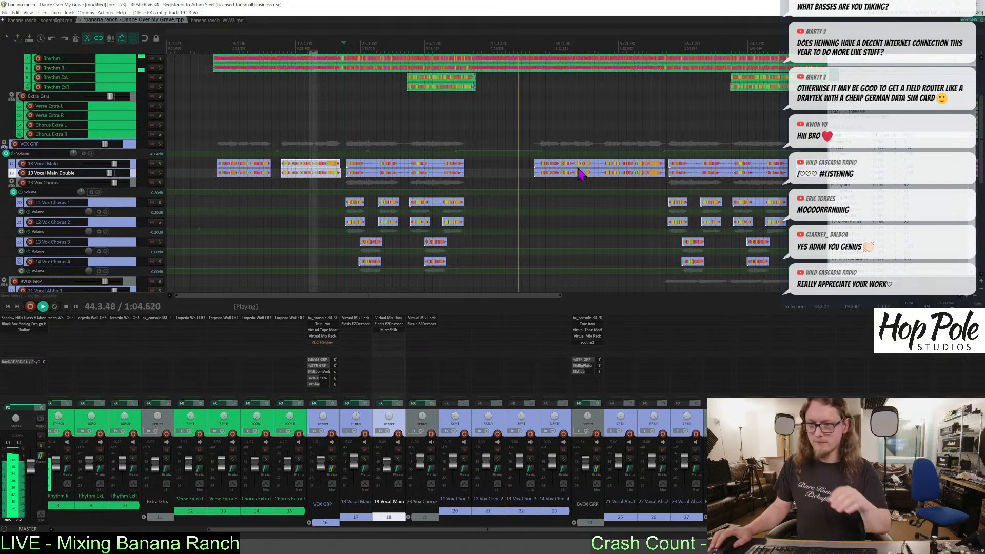
{"action": "scroll", "coordinate": [559, 174], "scroll_direction": "up", "scroll_amount": 2}
{"action": "scroll", "coordinate": [666, 174], "scroll_direction": "up", "scroll_amount": 3}
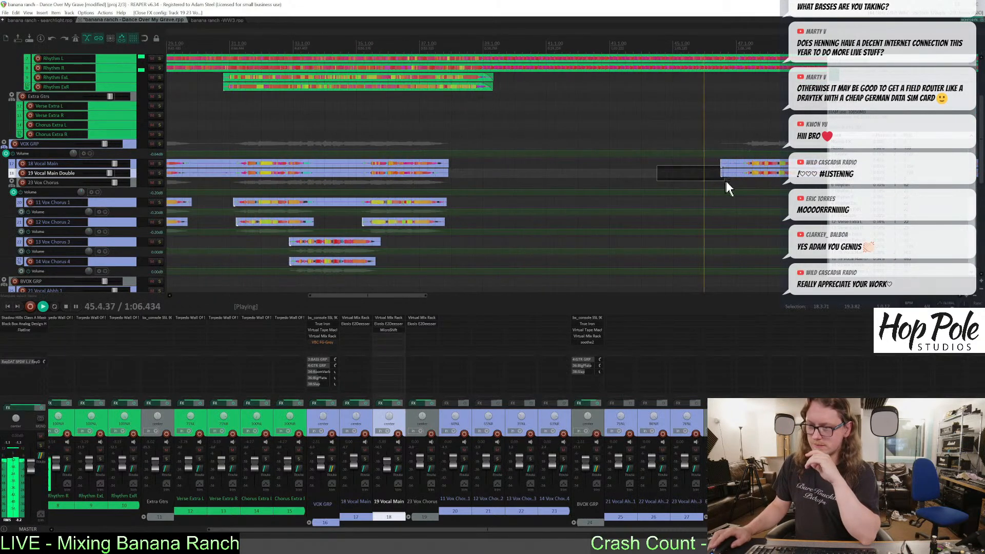
{"action": "left_click_drag", "start_coordinate": [602, 185], "coordinate": [522, 179]}
{"action": "scroll", "coordinate": [545, 204], "scroll_direction": "down", "scroll_amount": 3}
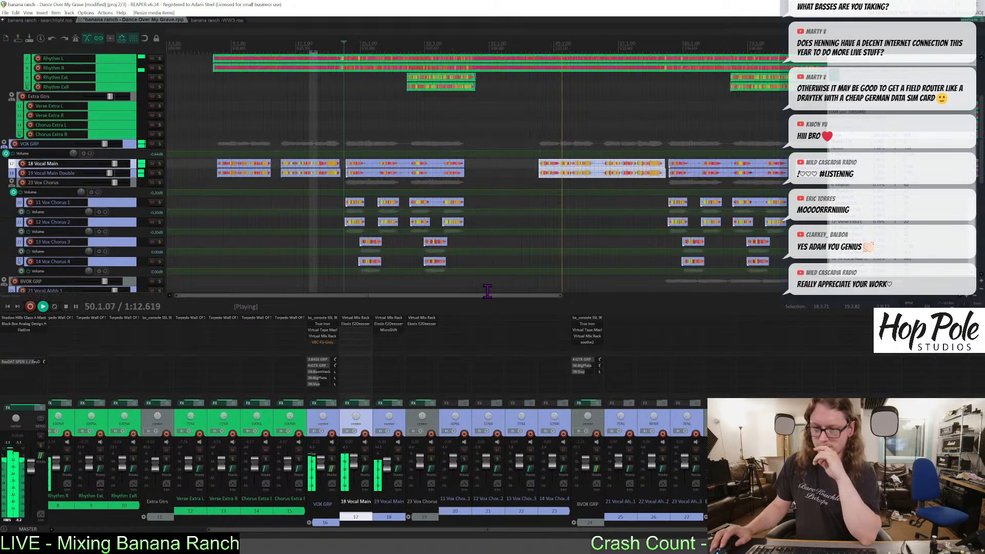
Trim the end of the second-verse Vocal Main and Vocal Main Double items just before the second chorus.
{"action": "left_click_drag", "start_coordinate": [578, 300], "coordinate": [622, 299]}
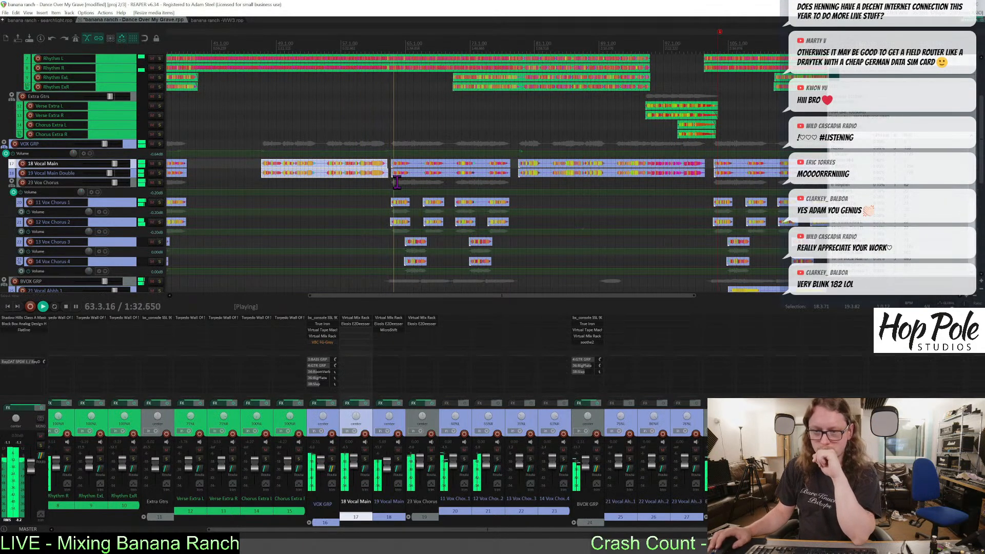
{"action": "scroll", "coordinate": [396, 182], "scroll_direction": "up", "scroll_amount": 3}
{"action": "left_click_drag", "start_coordinate": [390, 174], "coordinate": [382, 174]}
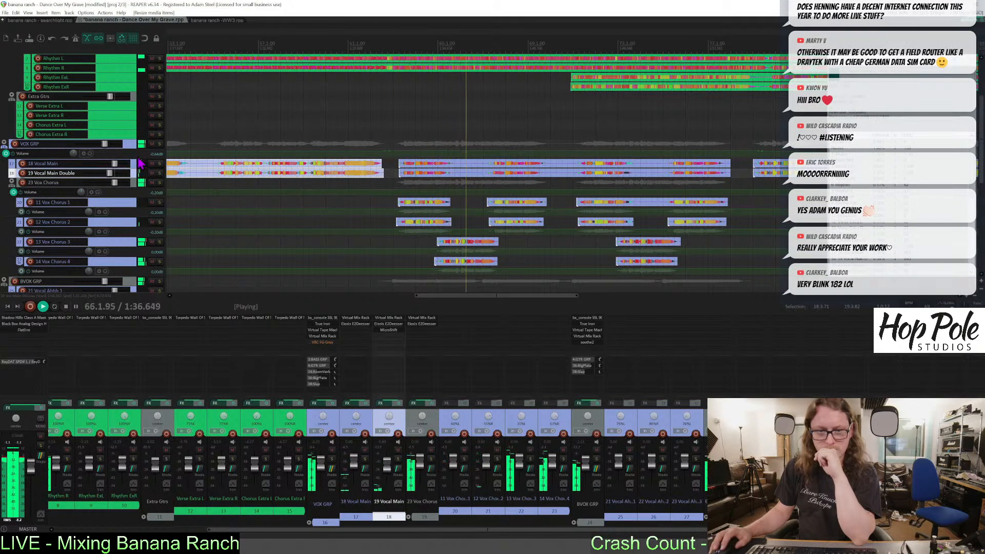
Enlarge the VOX GRP volume envelope lane and delete its automation points to leave a flat line.
{"action": "left_click_drag", "start_coordinate": [139, 158], "coordinate": [147, 231]}
{"action": "scroll", "coordinate": [532, 243], "scroll_direction": "down", "scroll_amount": 3}
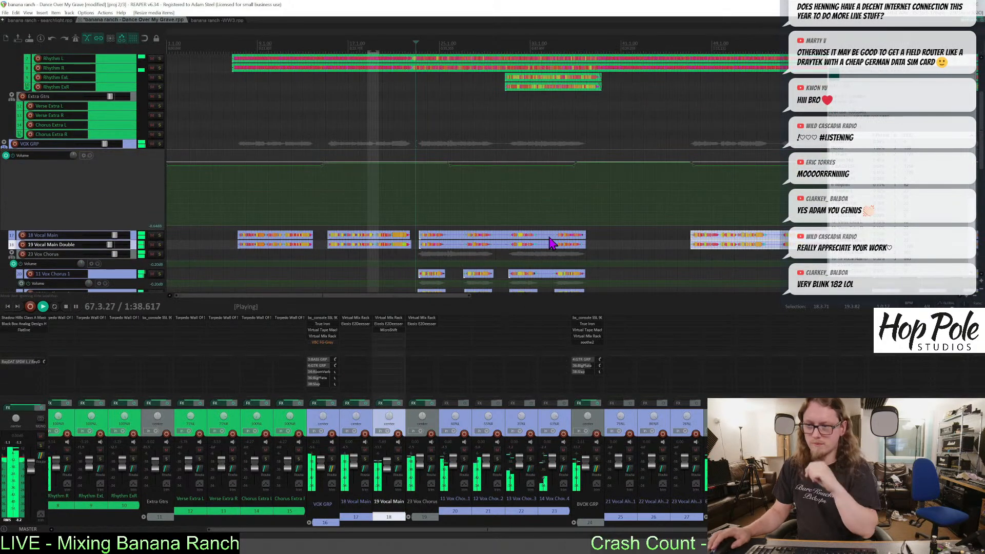
{"action": "scroll", "coordinate": [402, 224], "scroll_direction": "down", "scroll_amount": 4}
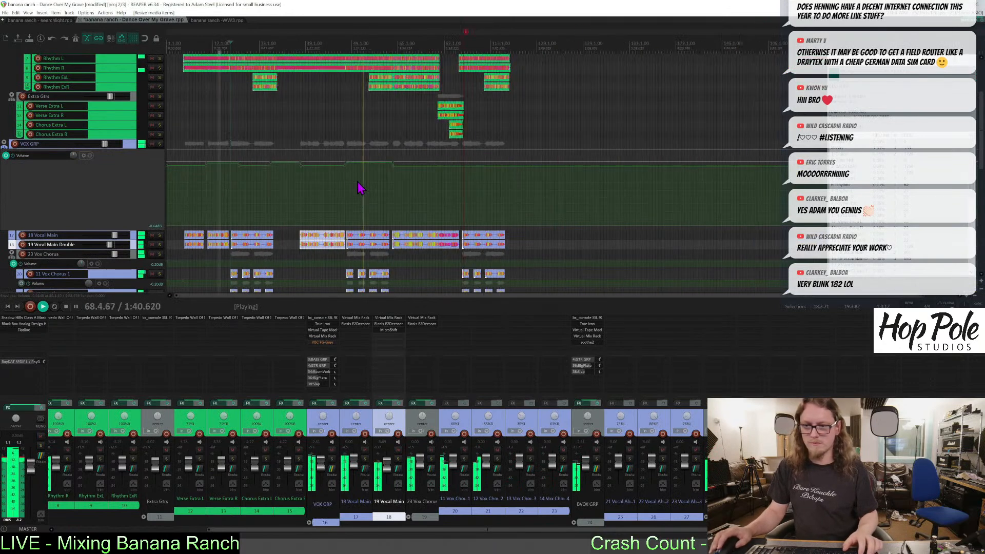
{"action": "mouse_move", "coordinate": [239, 182]}
{"action": "left_mouse_down"}
{"action": "mouse_move", "coordinate": [185, 149]}
{"action": "mouse_move", "coordinate": [230, 166]}
{"action": "left_mouse_up"}
{"action": "key", "text": "Delete"}
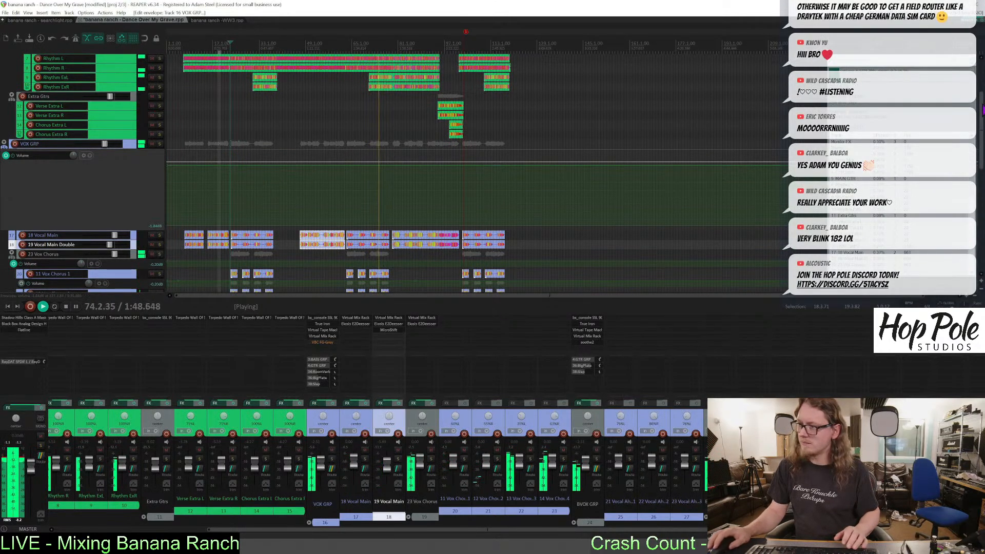
Enable and adjust the VBC FG-Grey compressor on VOX GRP, and open the Virtual Mix Rack on 18 Vocal Main.
{"action": "scroll", "coordinate": [477, 174], "scroll_direction": "down", "scroll_amount": 3}
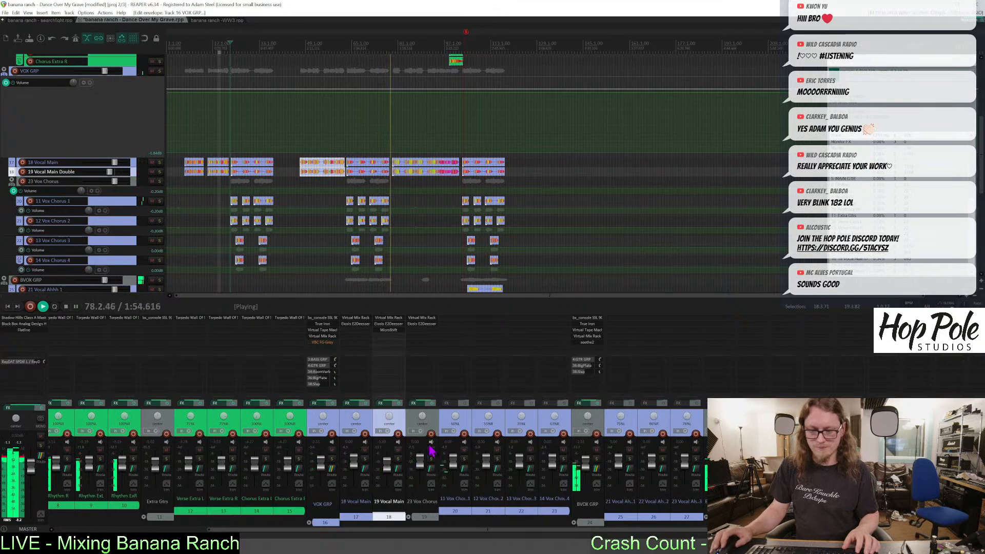
{"action": "scroll", "coordinate": [402, 185], "scroll_direction": "up", "scroll_amount": 5}
{"action": "left_click", "coordinate": [402, 184]}
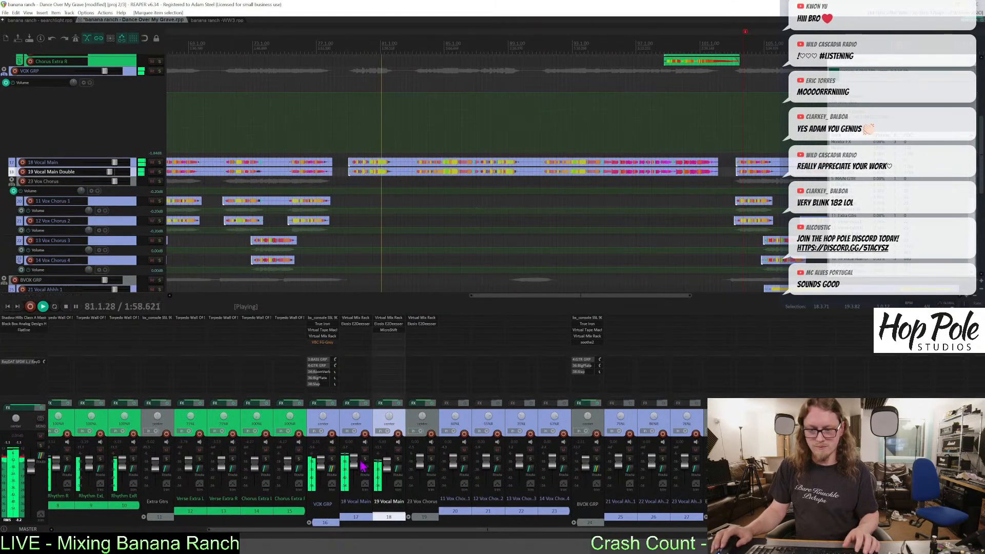
{"action": "left_click", "coordinate": [326, 343], "text": "shift"}
{"action": "left_click", "coordinate": [326, 342]}
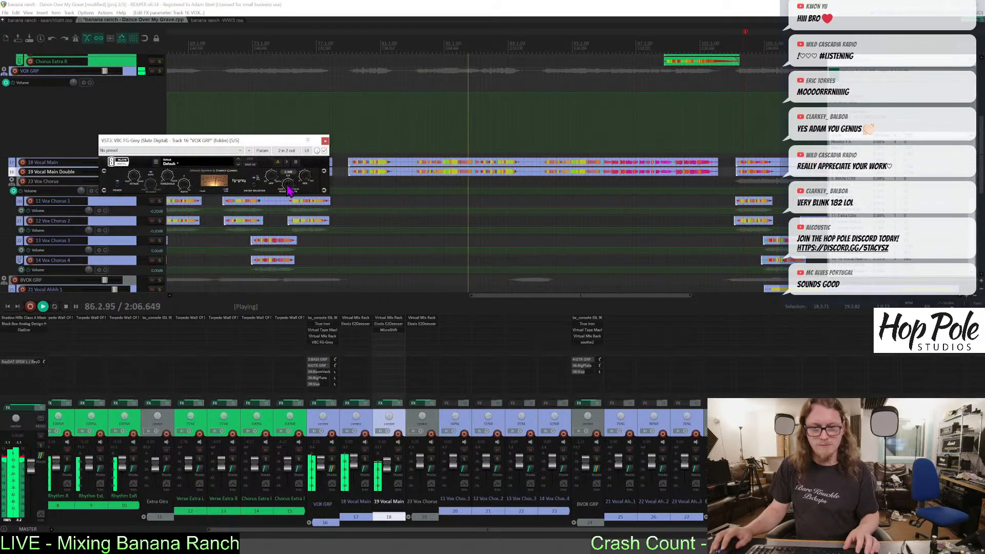
{"action": "left_click", "coordinate": [355, 318]}
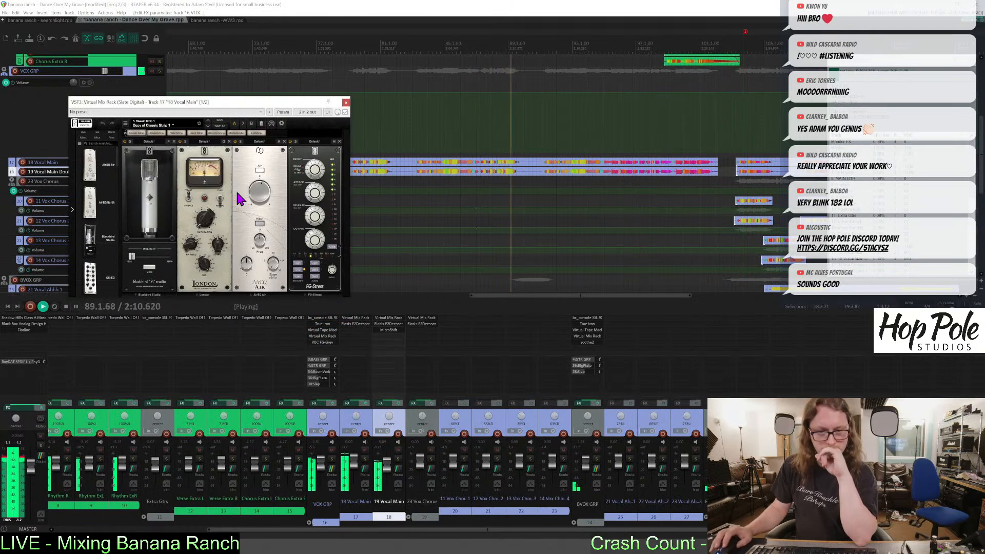
Look over the remaining vocal, backing vocal and FX tracks, and close the Virtual Mix Rack and FG-Grey windows.
{"action": "left_click", "coordinate": [346, 102]}
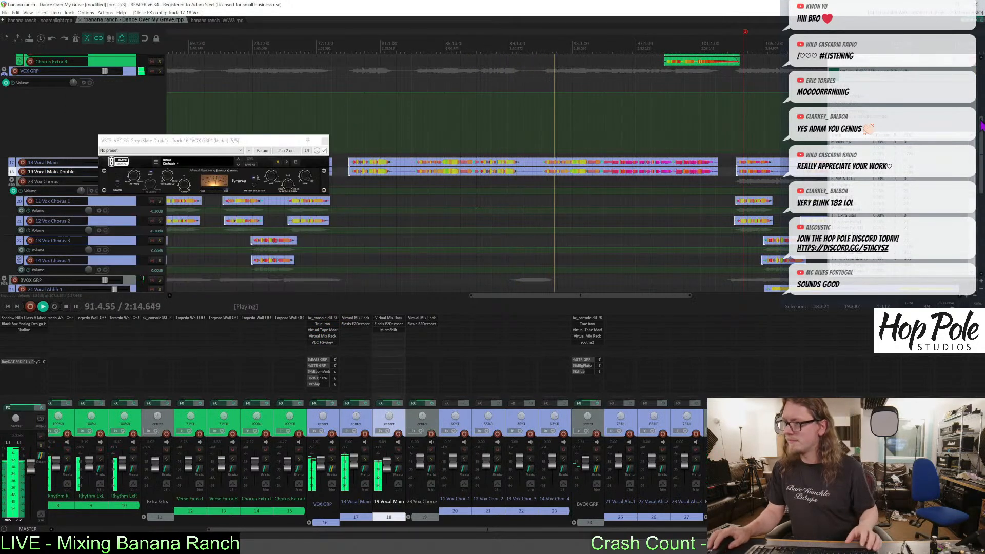
{"action": "scroll", "coordinate": [347, 107], "scroll_direction": "down", "scroll_amount": 5}
{"action": "left_click_drag", "start_coordinate": [983, 178], "coordinate": [982, 212]}
{"action": "scroll", "coordinate": [701, 109], "scroll_direction": "down", "scroll_amount": 4}
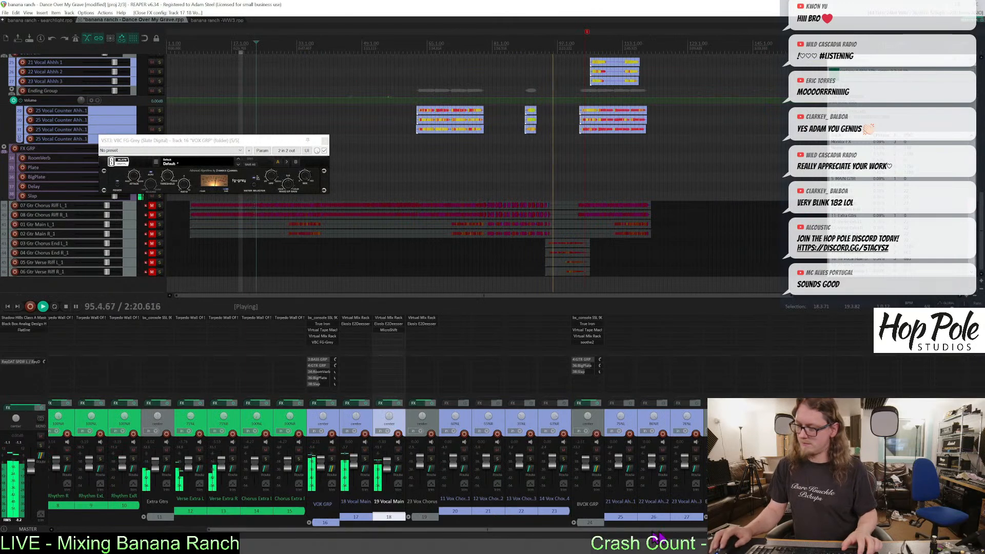
{"action": "left_click_drag", "start_coordinate": [672, 529], "coordinate": [786, 529]}
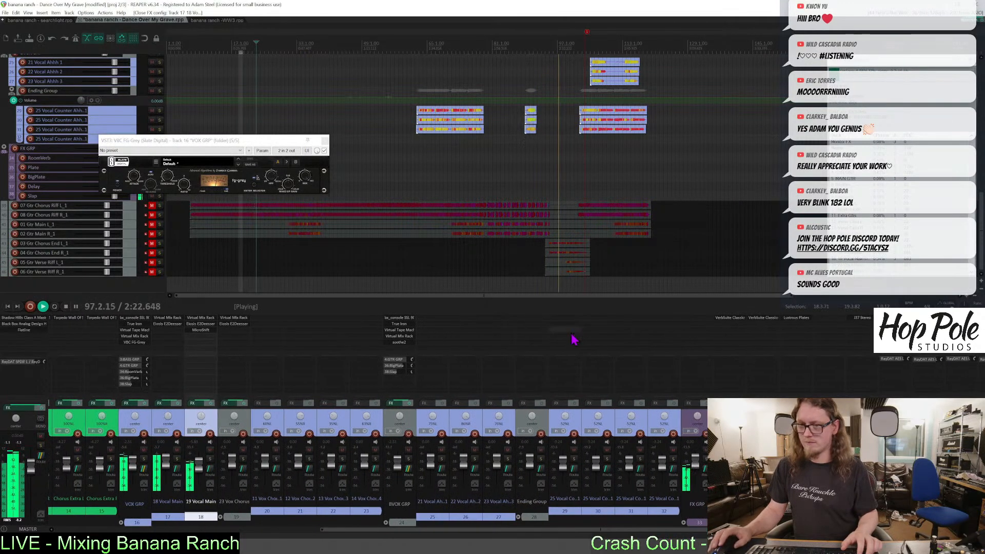
{"action": "left_click_drag", "start_coordinate": [982, 222], "coordinate": [979, 139]}
{"action": "scroll", "coordinate": [580, 121], "scroll_direction": "up", "scroll_amount": 4}
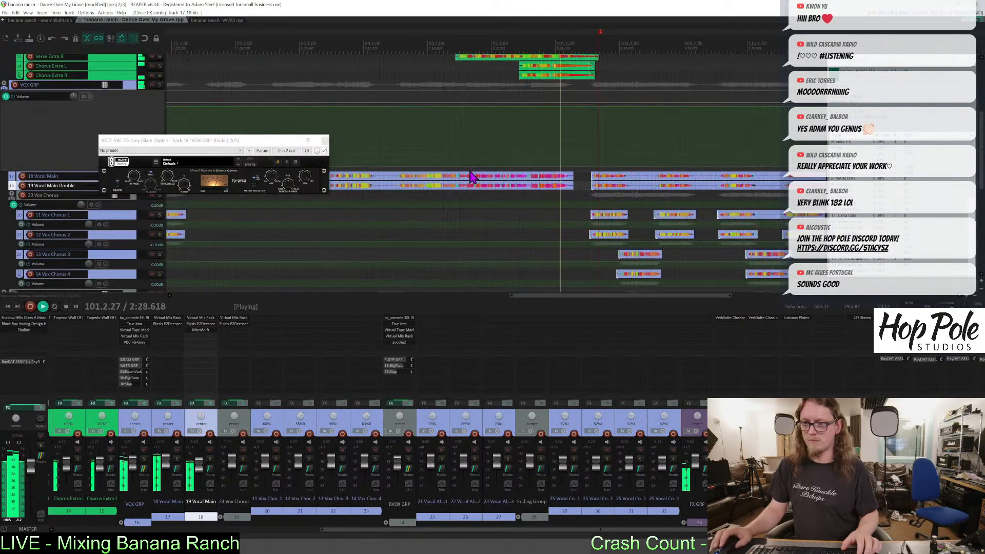
{"action": "key", "text": "Escape"}
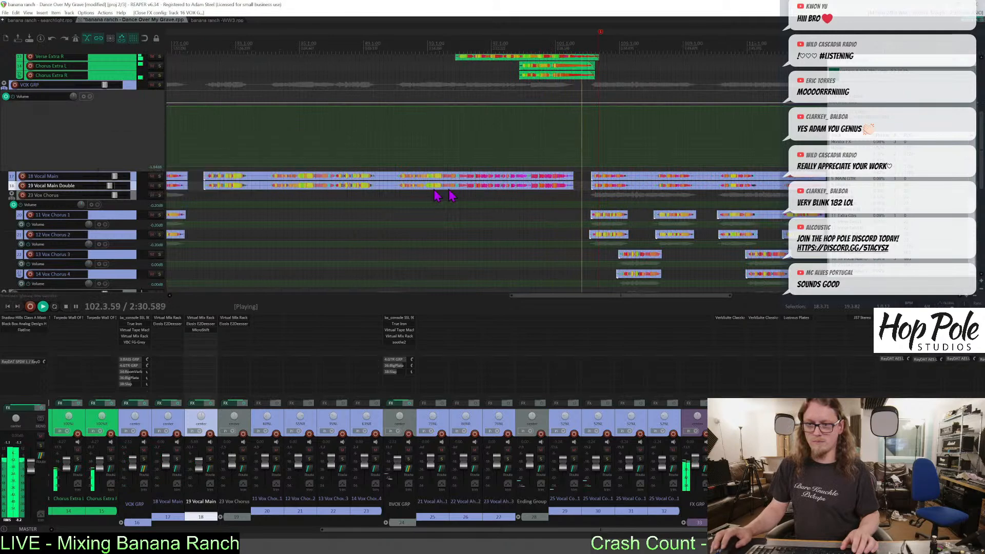
Split the 19 Vocal Main Double item around the intense phrase in the section before the final chorus.
{"action": "left_click", "coordinate": [476, 188]}
{"action": "scroll", "coordinate": [476, 187], "scroll_direction": "up", "scroll_amount": 4}
{"action": "scroll", "coordinate": [466, 190], "scroll_direction": "down", "scroll_amount": 4}
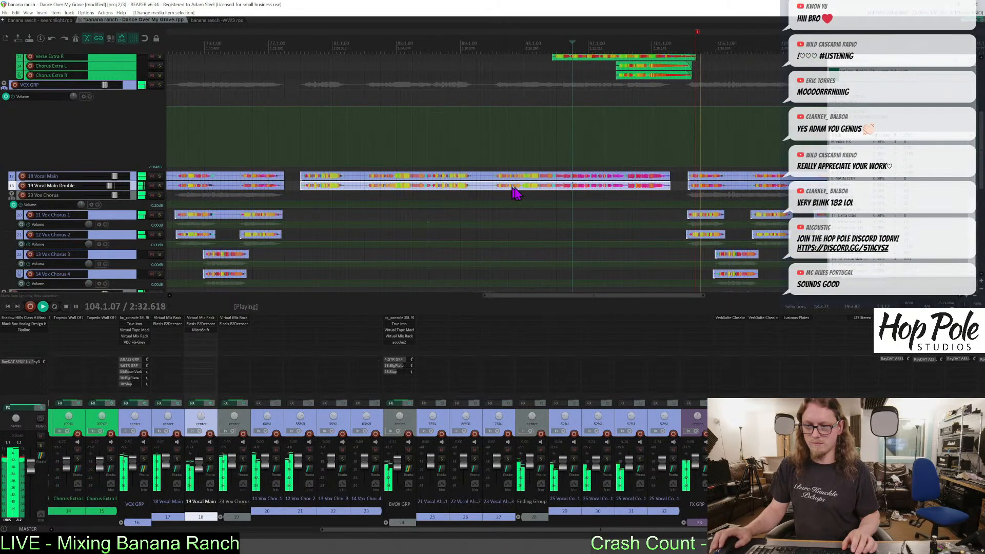
{"action": "left_click", "coordinate": [536, 43]}
{"action": "scroll", "coordinate": [543, 124], "scroll_direction": "up", "scroll_amount": 3}
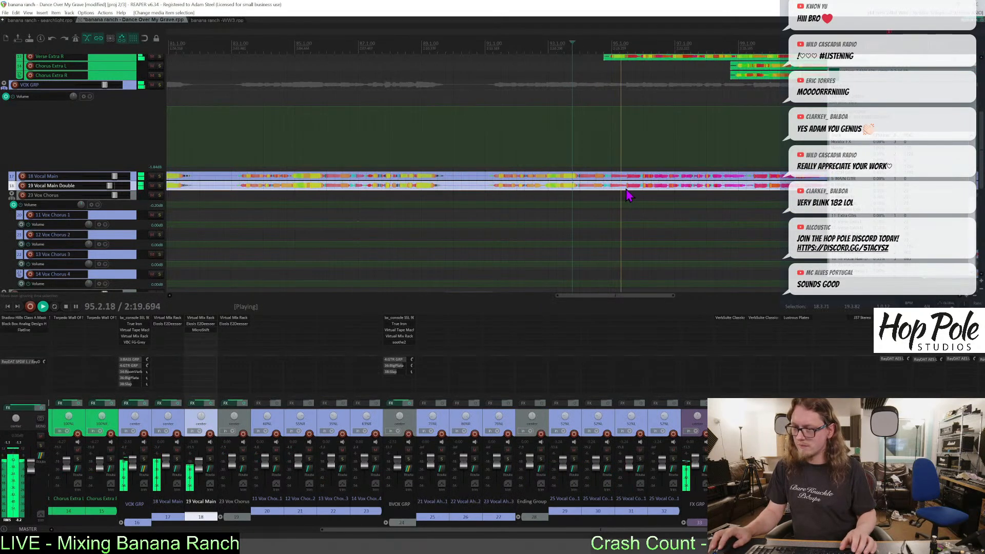
{"action": "scroll", "coordinate": [610, 192], "scroll_direction": "up", "scroll_amount": 2}
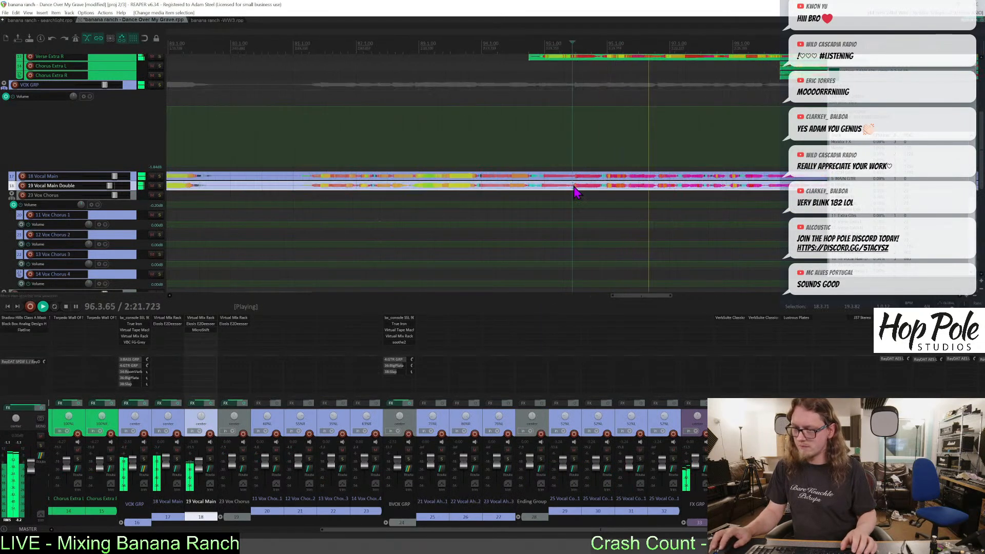
{"action": "key", "text": "s"}
{"action": "scroll", "coordinate": [591, 192], "scroll_direction": "down", "scroll_amount": 2}
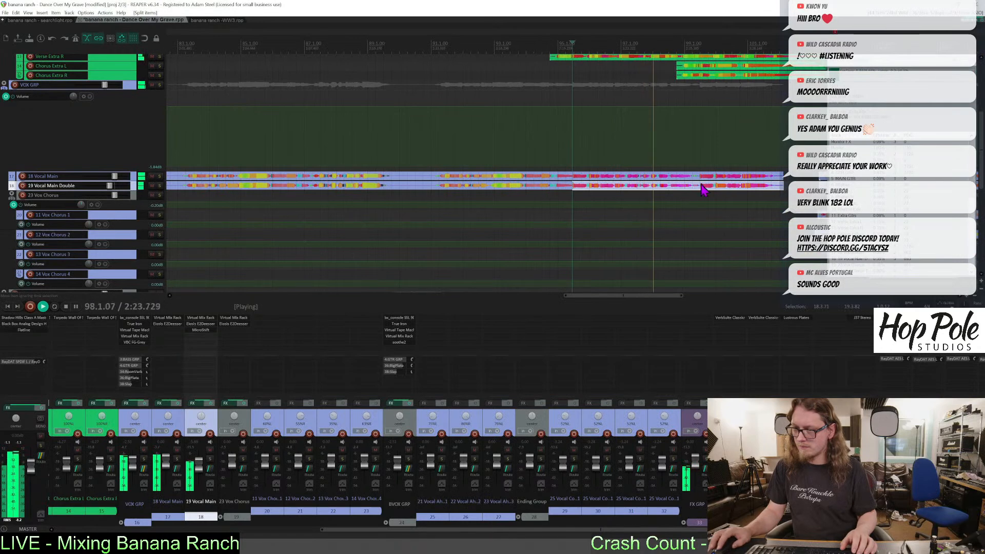
{"action": "scroll", "coordinate": [539, 192], "scroll_direction": "up", "scroll_amount": 5}
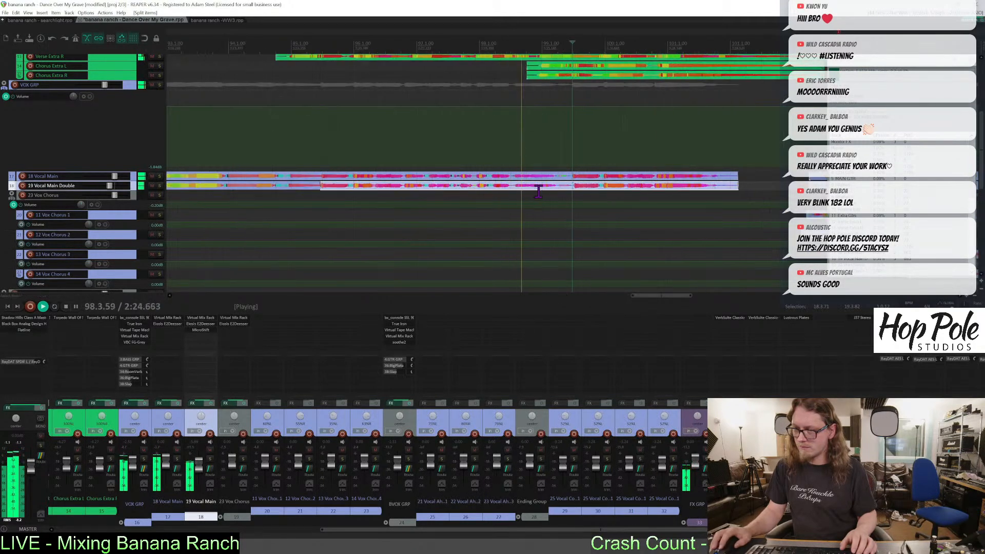
Mute the isolated Vocal Main Double section through its item properties and play it back.
{"action": "right_click", "coordinate": [574, 191]}
{"action": "left_click", "coordinate": [572, 196]}
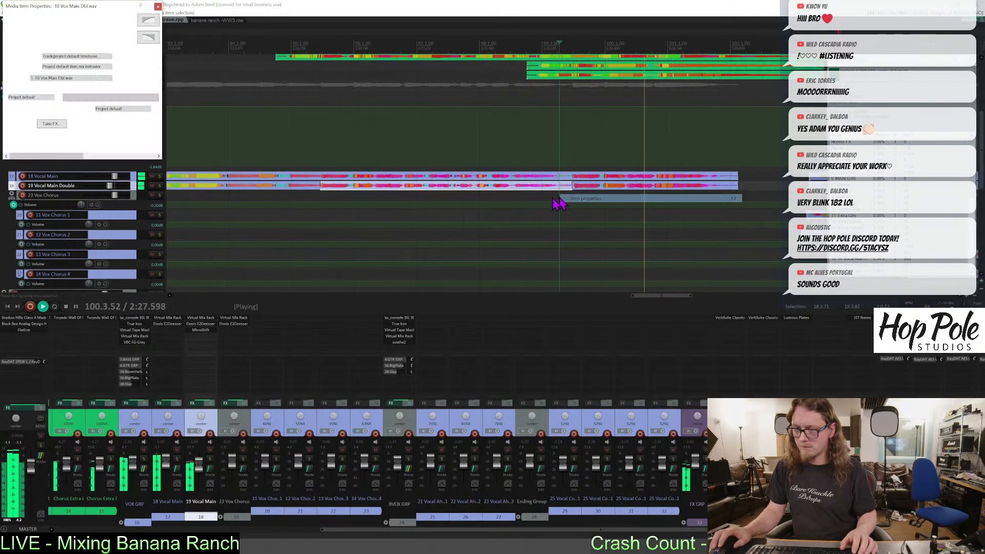
{"action": "left_click", "coordinate": [136, 61]}
{"action": "left_click", "coordinate": [104, 124]}
{"action": "key", "text": "space"}
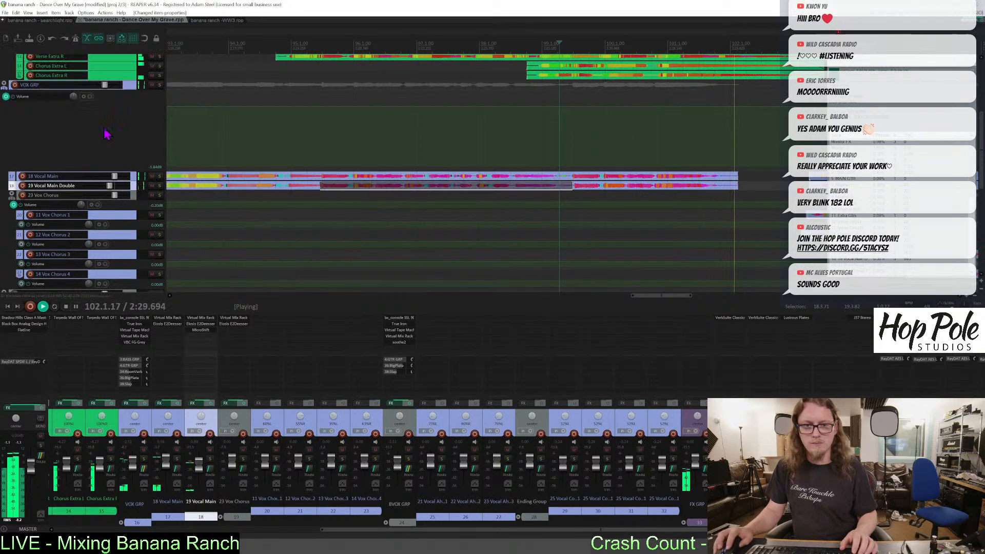
Slightly adjust the London compressor module in the Virtual Mix Rack on 18 Vocal Main, and close the plugin.
{"action": "scroll", "coordinate": [505, 180], "scroll_direction": "down", "scroll_amount": 5}
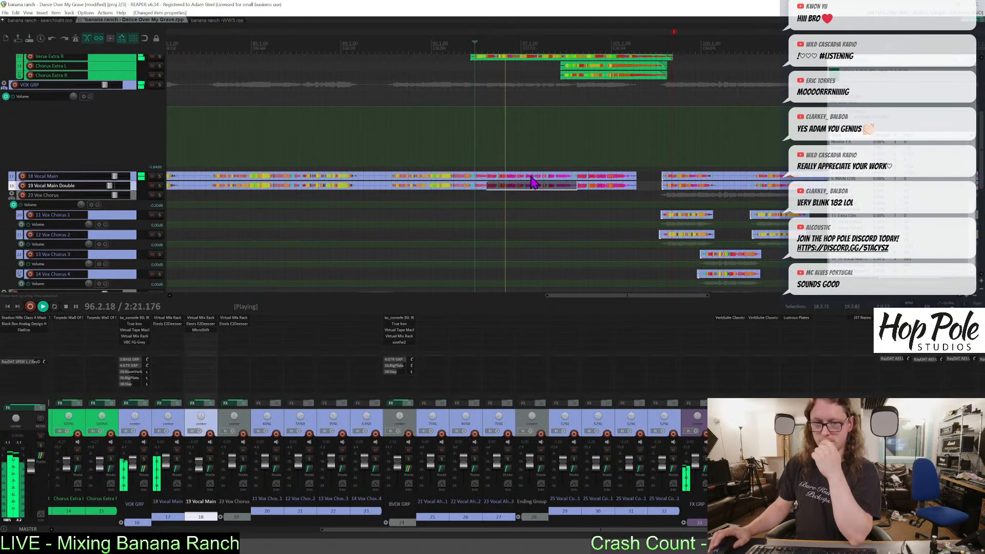
{"action": "scroll", "coordinate": [345, 454], "scroll_direction": "left", "scroll_amount": 6}
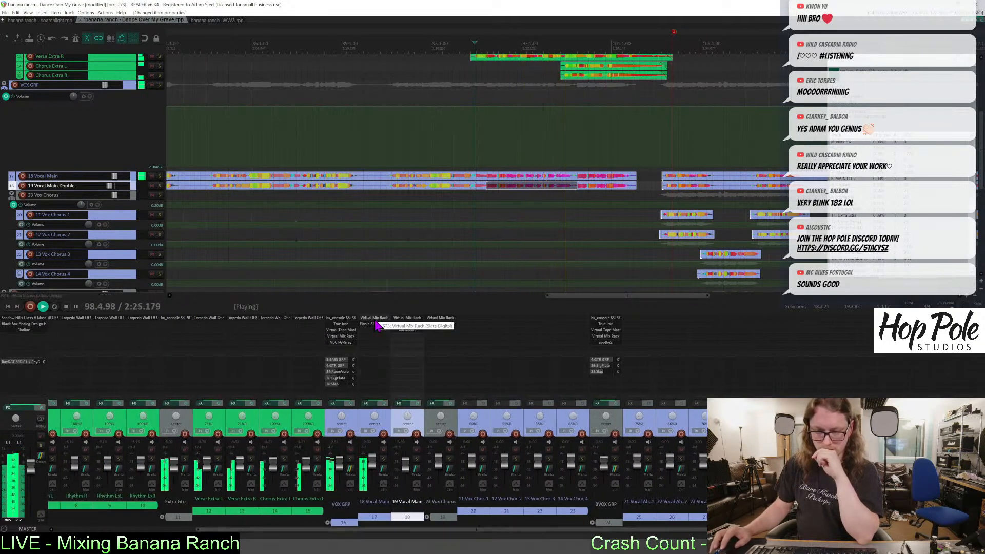
{"action": "left_click", "coordinate": [375, 323]}
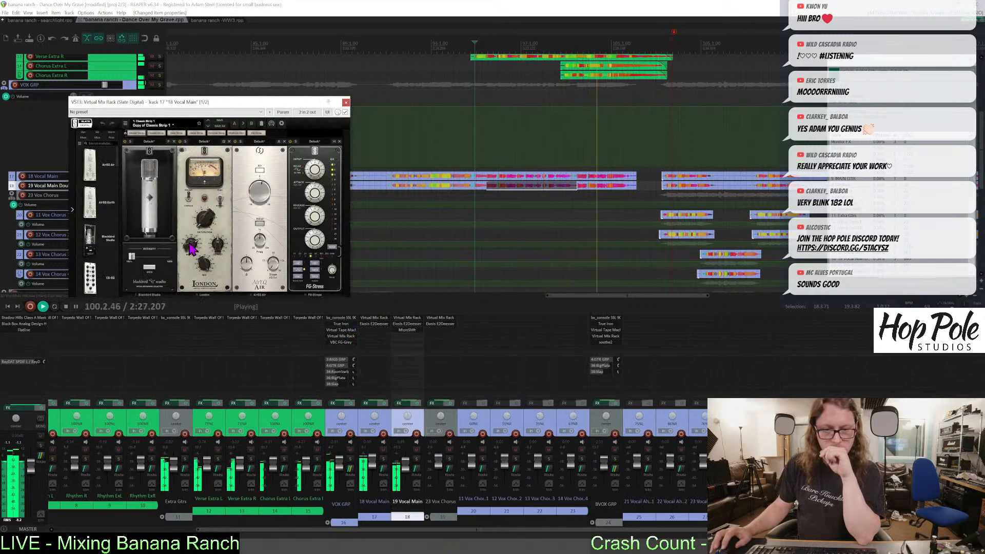
{"action": "left_click_drag", "start_coordinate": [190, 242], "coordinate": [189, 244]}
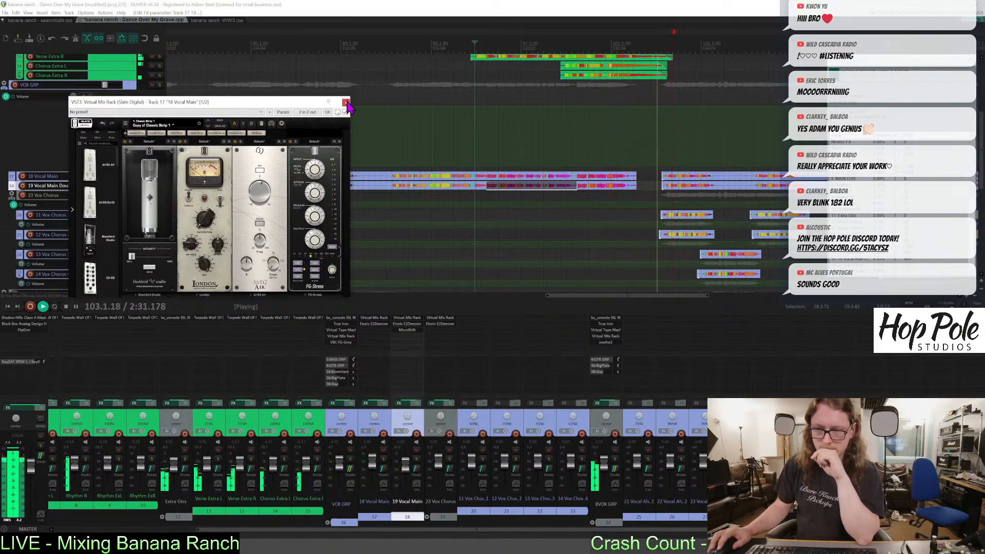
{"action": "left_click", "coordinate": [346, 103]}
Solo BVOX GRP, listen to the backing vocals through the final chorus, and return the cursor to just before that chorus.
{"action": "scroll", "coordinate": [595, 190], "scroll_direction": "up", "scroll_amount": 3}
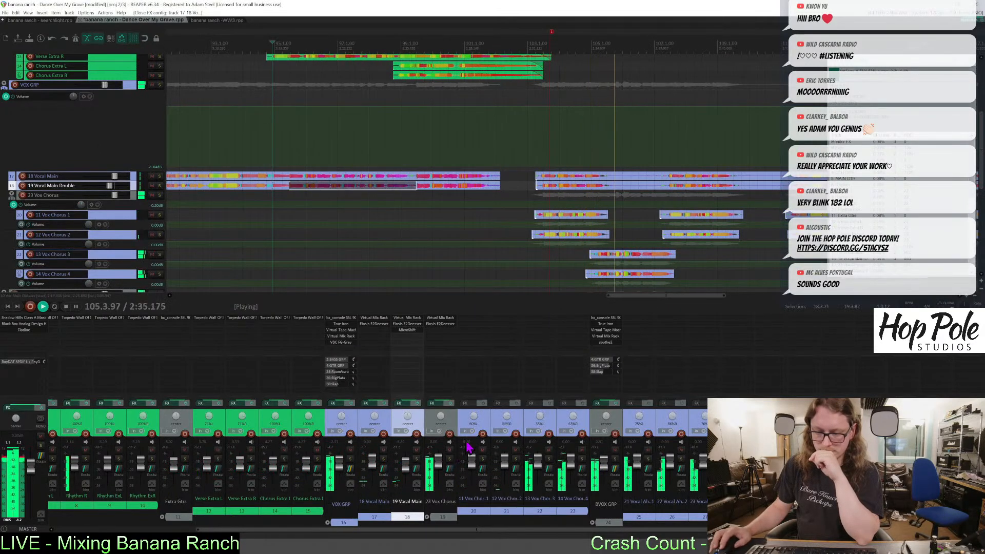
{"action": "scroll", "coordinate": [615, 531], "scroll_direction": "right", "scroll_amount": 3}
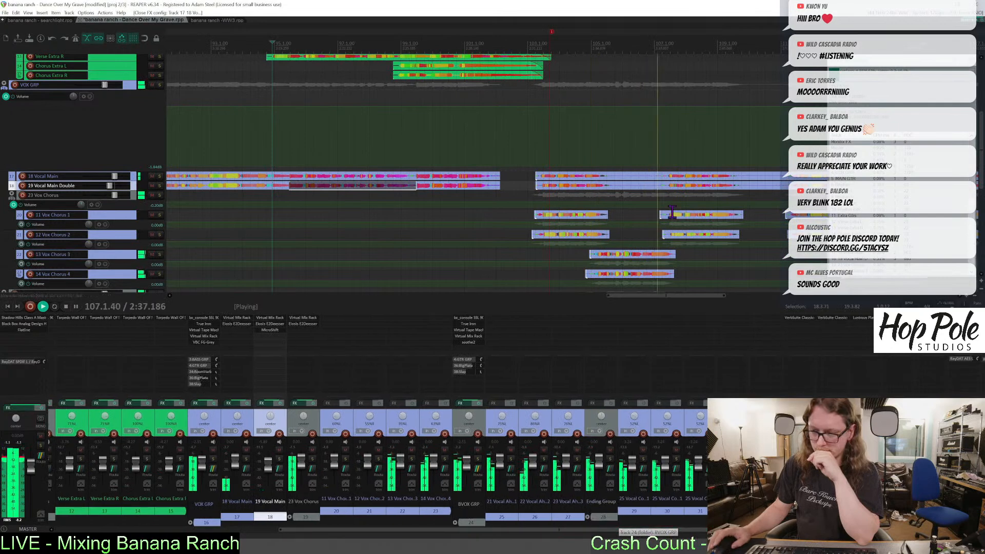
{"action": "scroll", "coordinate": [609, 240], "scroll_direction": "down", "scroll_amount": 3}
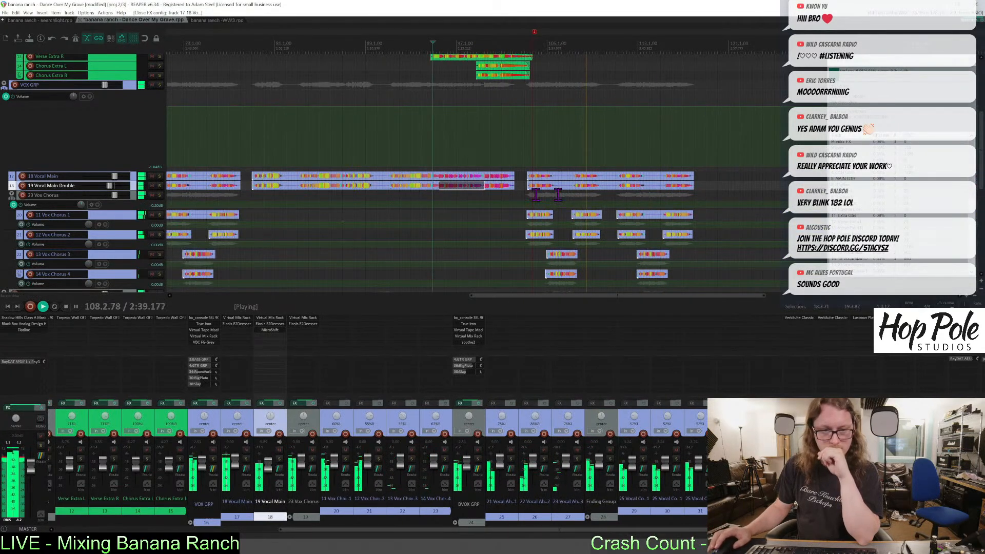
{"action": "scroll", "coordinate": [699, 231], "scroll_direction": "down", "scroll_amount": 5}
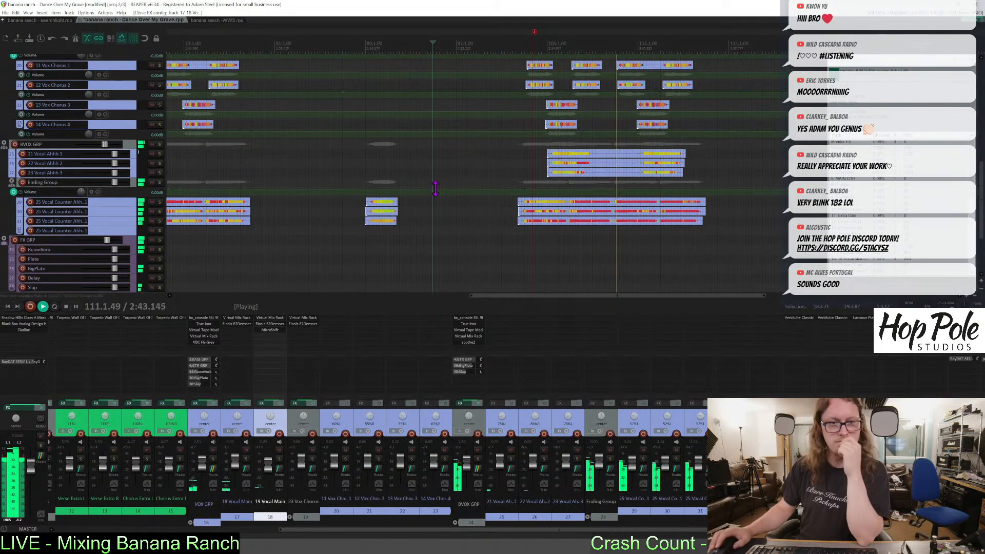
{"action": "left_click", "coordinate": [160, 145]}
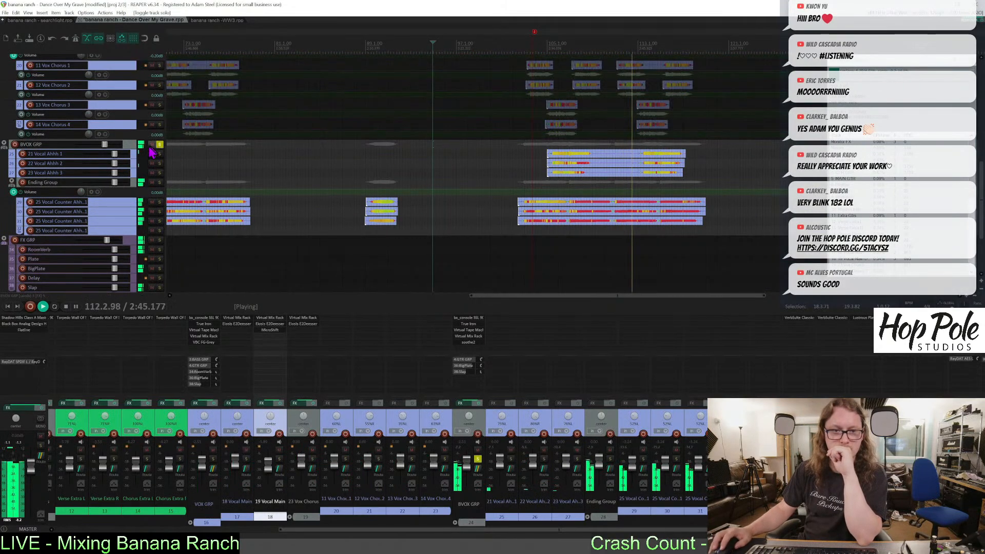
{"action": "scroll", "coordinate": [641, 158], "scroll_direction": "down", "scroll_amount": 3}
{"action": "scroll", "coordinate": [512, 148], "scroll_direction": "up", "scroll_amount": 3}
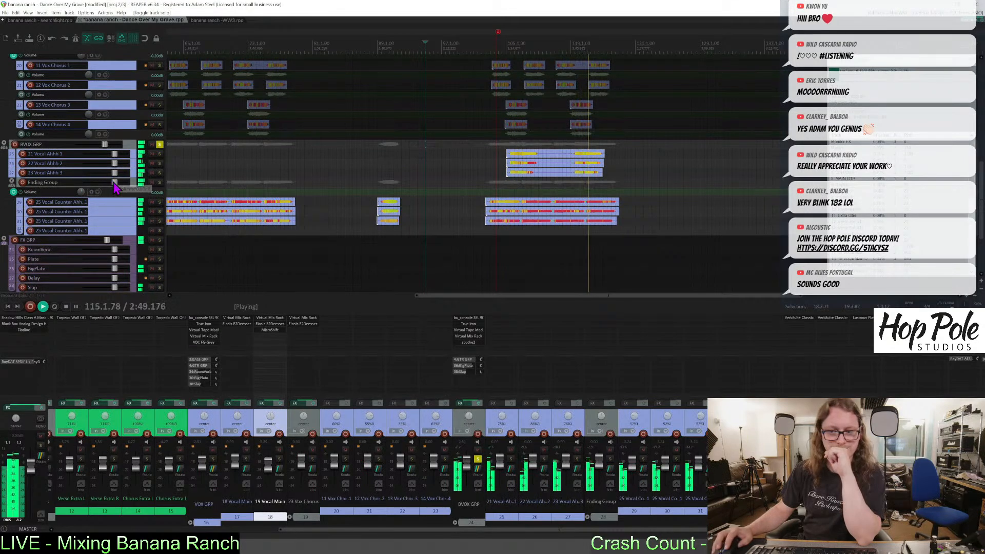
{"action": "left_click_drag", "start_coordinate": [599, 529], "coordinate": [647, 529]}
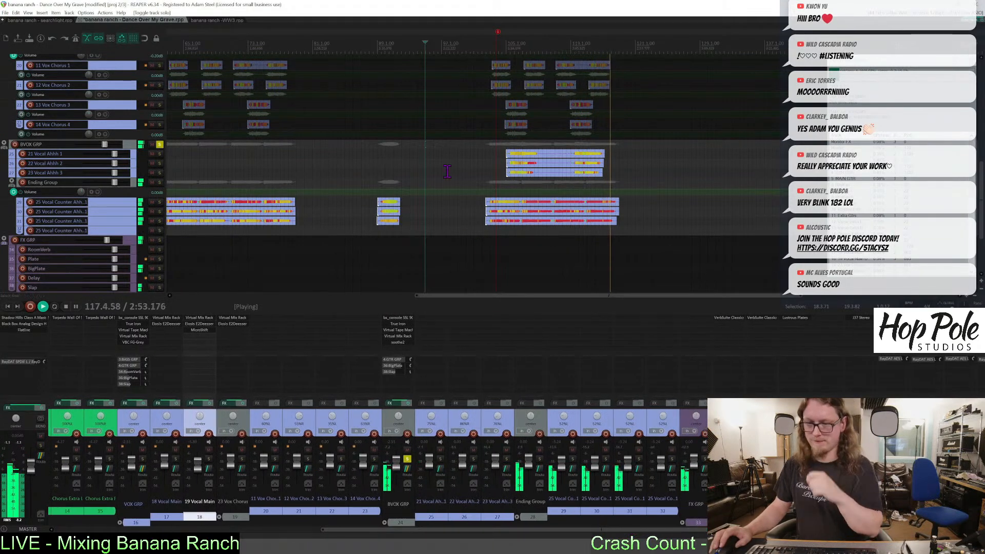
{"action": "key", "text": "space"}
{"action": "left_click", "coordinate": [493, 46]}
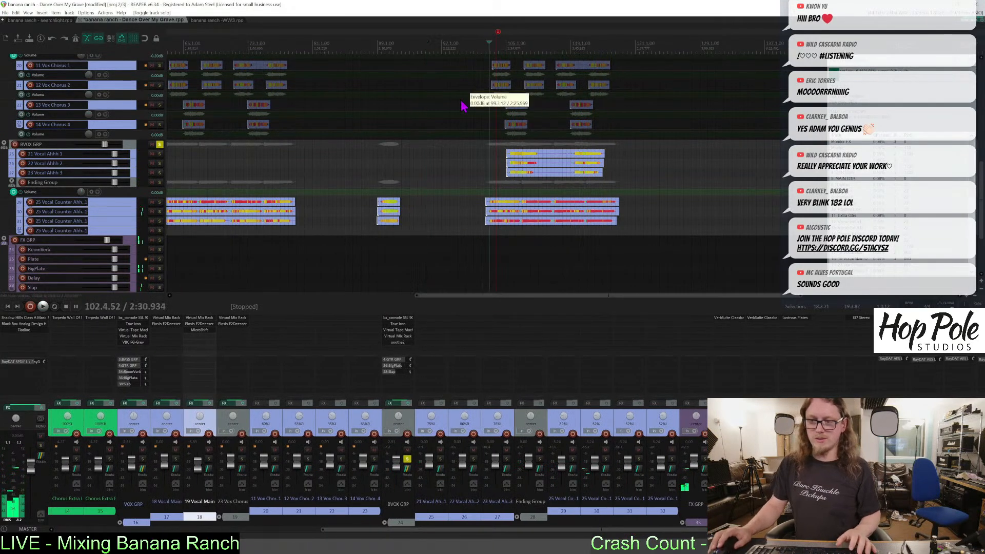
Check the bx_console SSL 9000 J, Virtual Mix Rack and soothe2 plugins on BVOX GRP.
{"action": "left_click", "coordinate": [405, 318]}
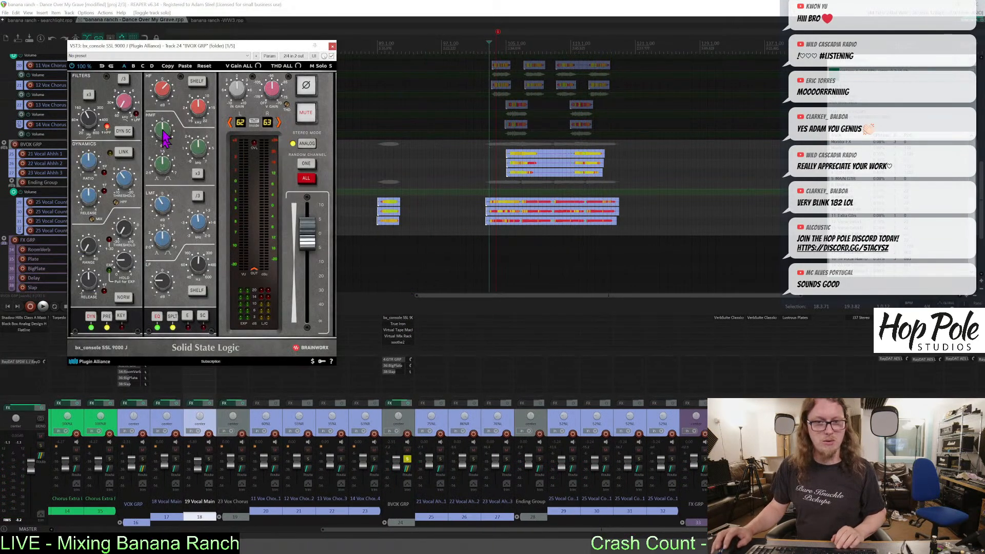
{"action": "left_click", "coordinate": [399, 337]}
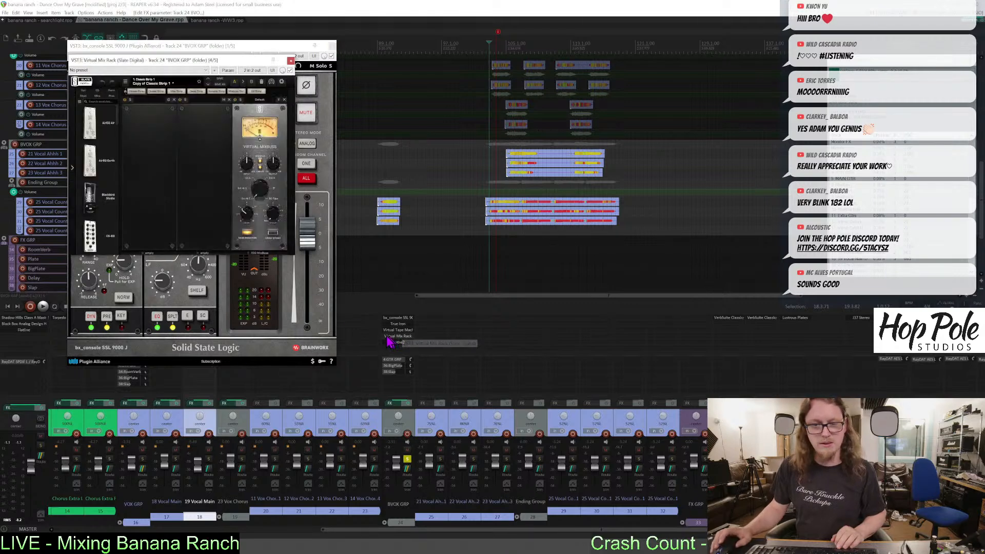
{"action": "left_click", "coordinate": [290, 61]}
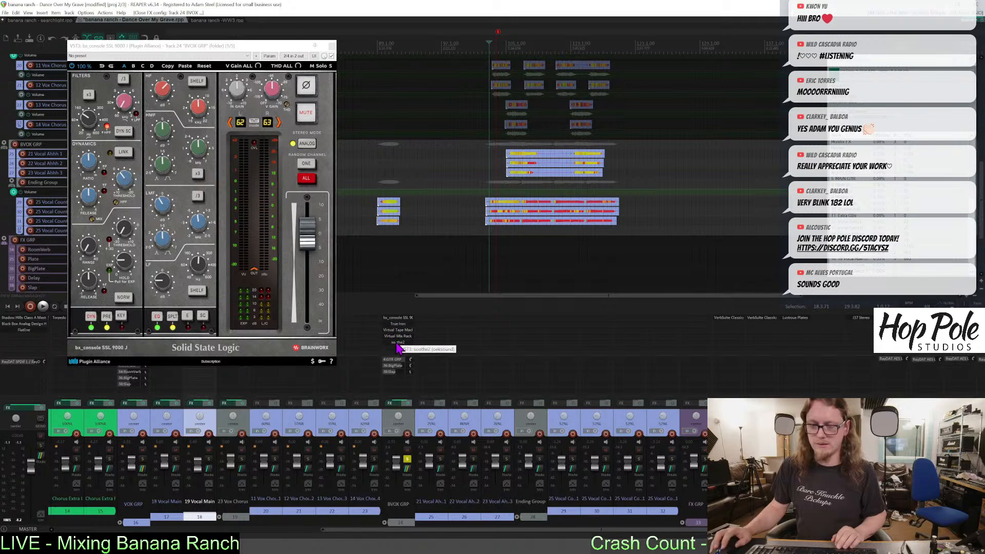
{"action": "key", "text": "space"}
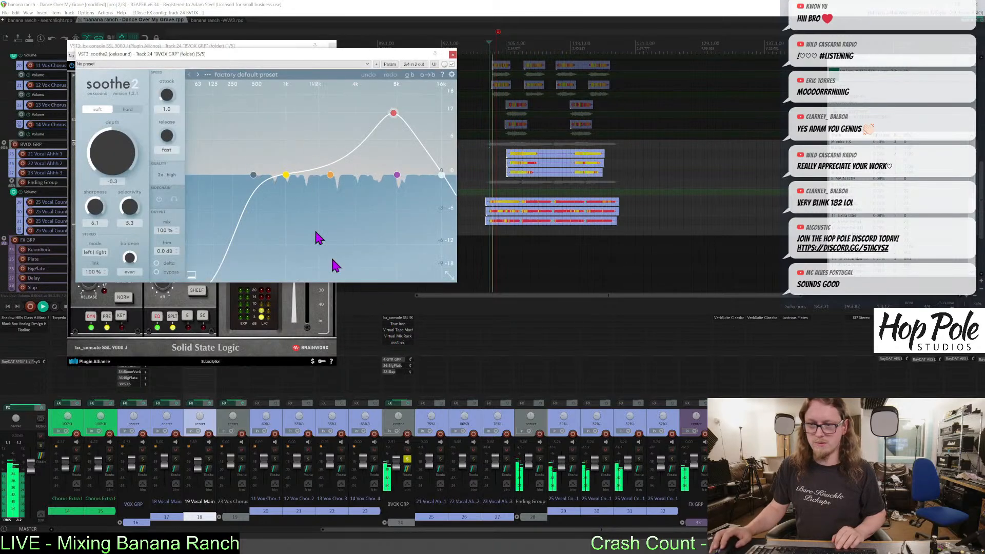
{"action": "left_click", "coordinate": [453, 54]}
{"action": "key", "text": "space"}
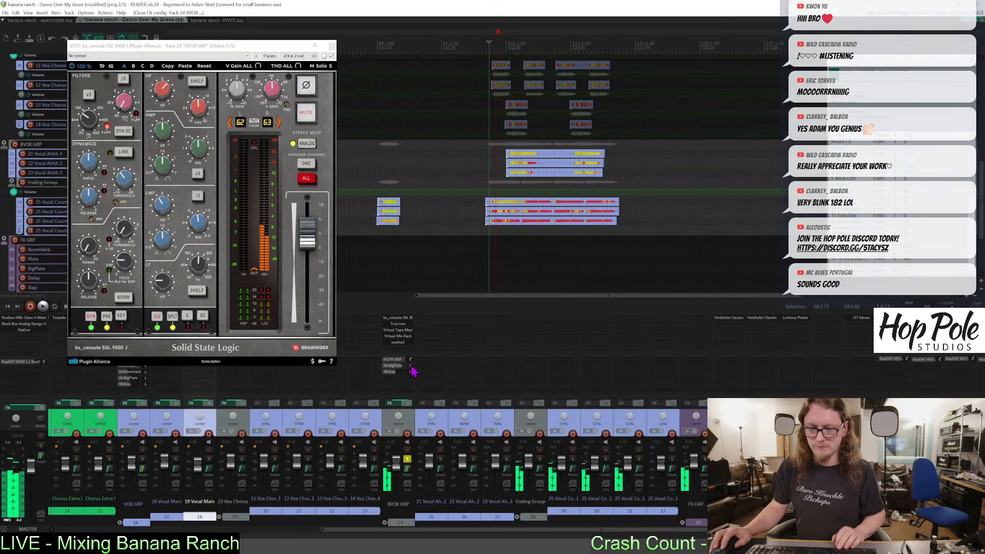
Adjust the BigPlate send and the SSL 9000 J equaliser on BVOX GRP, and unsolo the group during playback.
{"action": "left_click_drag", "start_coordinate": [410, 366], "coordinate": [410, 362]}
{"action": "left_click", "coordinate": [170, 204]}
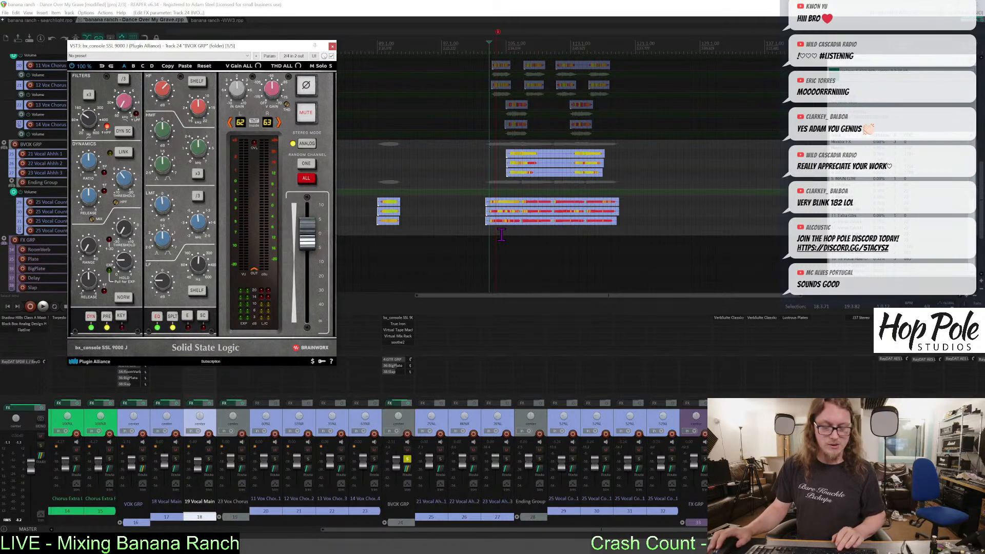
{"action": "key", "text": "space"}
{"action": "left_click", "coordinate": [408, 459]}
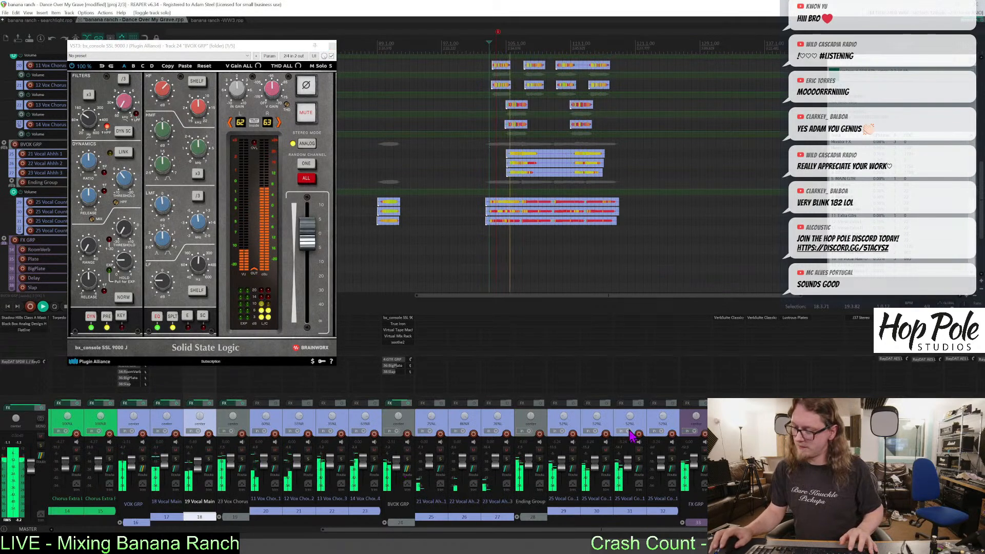
Close the SSL 9000 J plugin and delete the empty fourth 25 Vocal Counter Ahh track.
{"action": "left_click", "coordinate": [603, 421]}
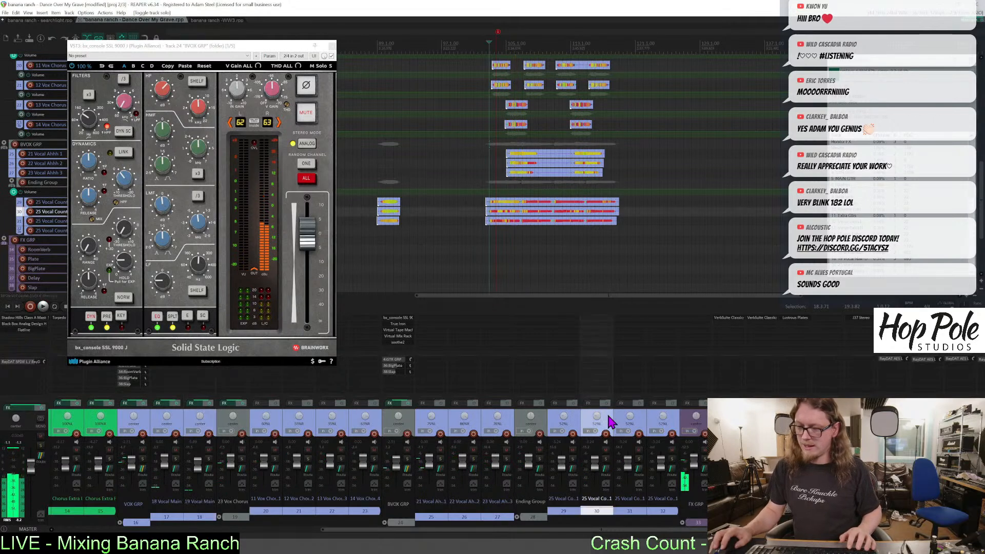
{"action": "left_click", "coordinate": [668, 423], "text": "shift"}
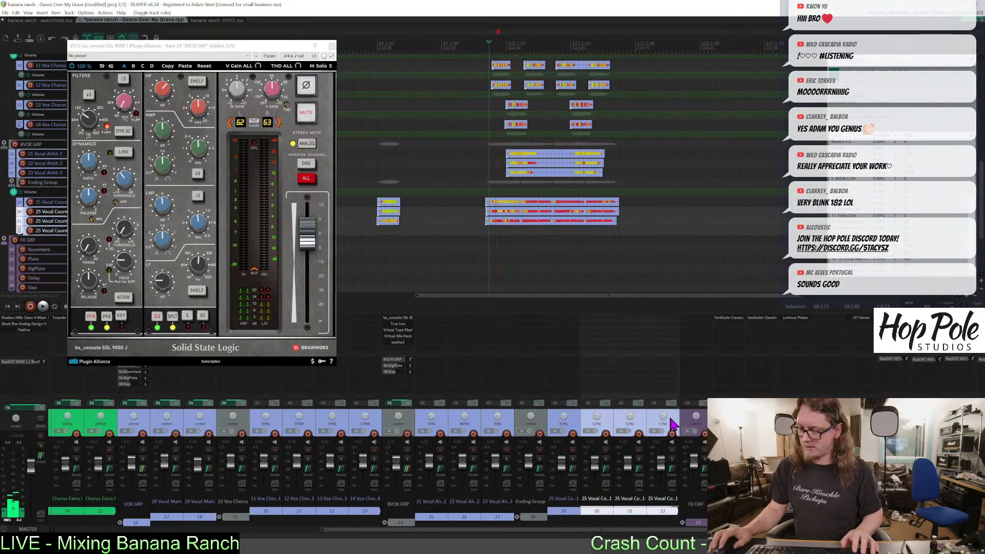
{"action": "left_click", "coordinate": [600, 422]}
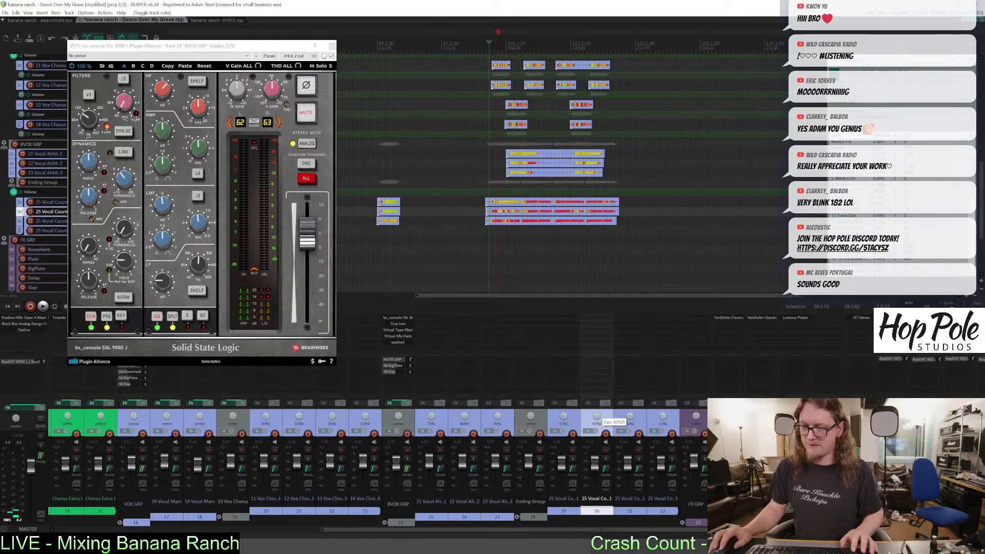
{"action": "left_click", "coordinate": [332, 46]}
{"action": "key", "text": "Delete"}
{"action": "scroll", "coordinate": [354, 273], "scroll_direction": "down", "scroll_amount": 5}
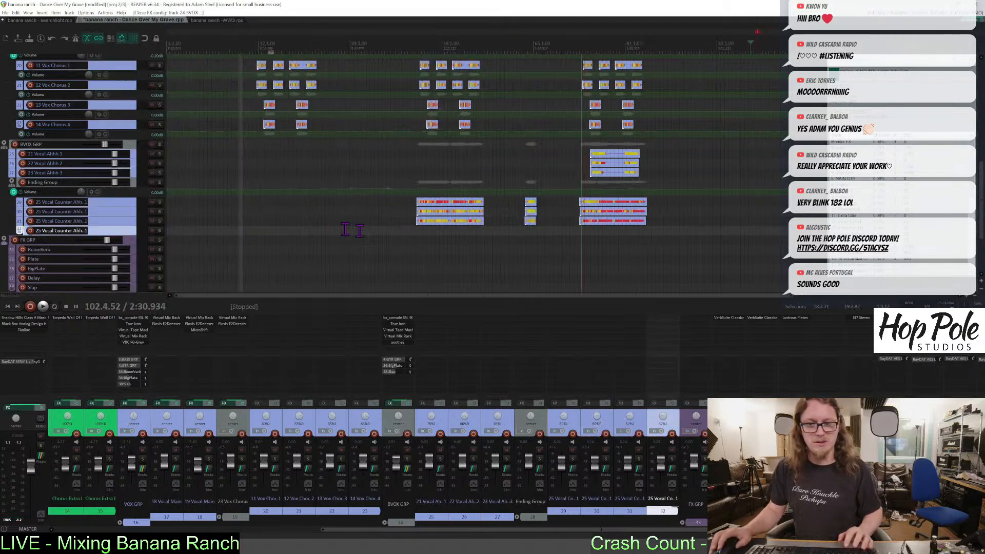
Centre the third 25 Vocal Counter Ahh track and pan the first two 100% to opposite sides, checking them in playback.
{"action": "left_click", "coordinate": [631, 416]}
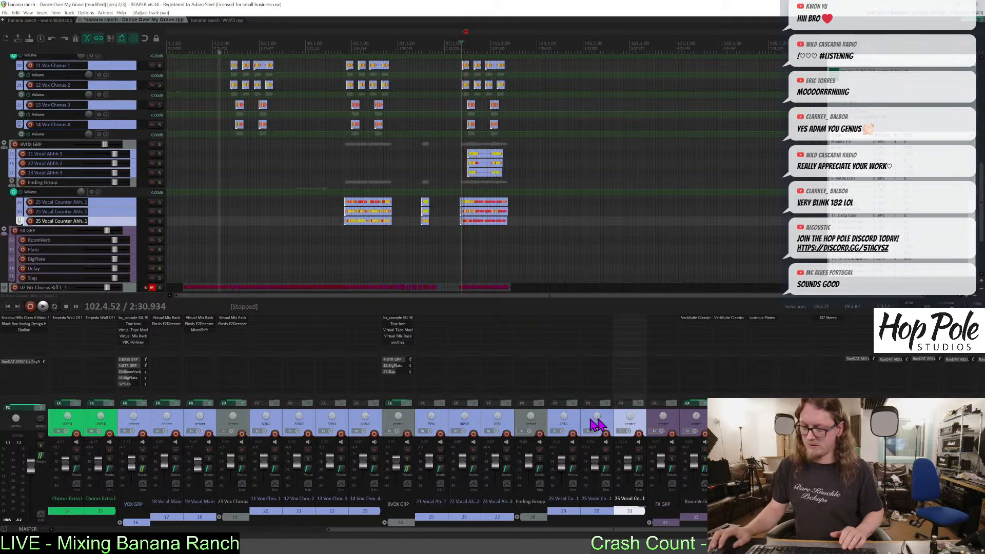
{"action": "key", "text": "space"}
{"action": "scroll", "coordinate": [462, 230], "scroll_direction": "up", "scroll_amount": 5}
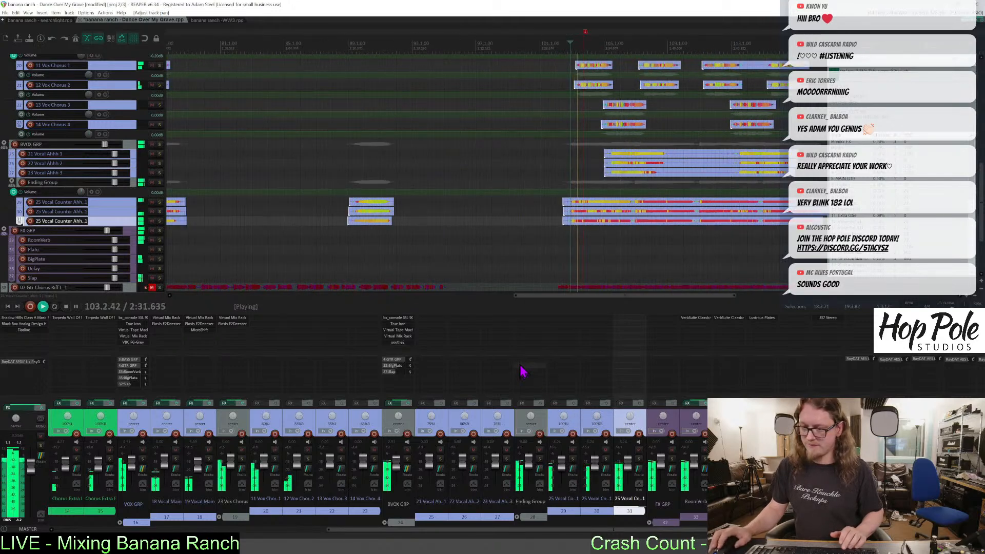
{"action": "key", "text": "space"}
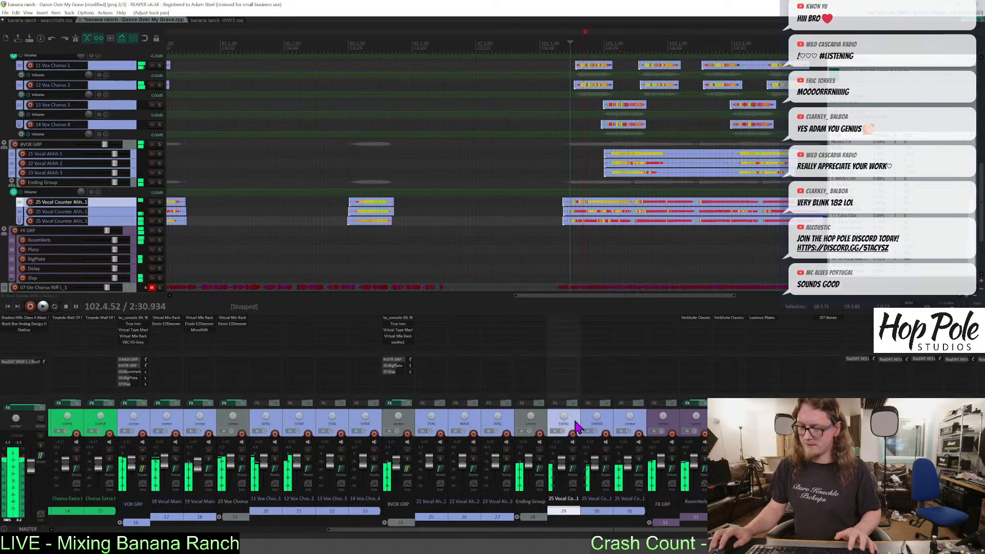
Play the final chorus and fine-tune the volume of the three 25 Vocal Counter Ahh tracks together.
{"action": "key", "text": "space"}
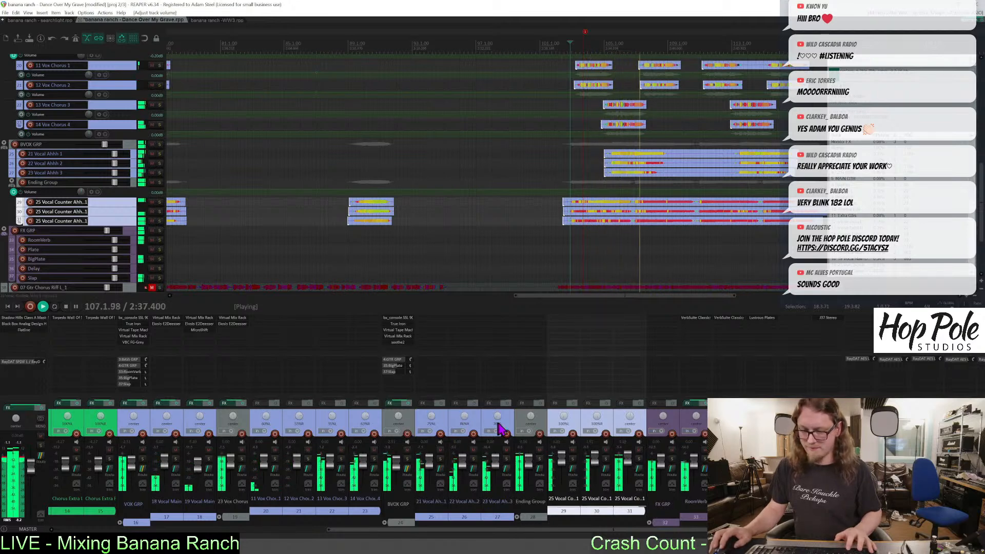
{"action": "left_click_drag", "start_coordinate": [562, 466], "coordinate": [563, 467]}
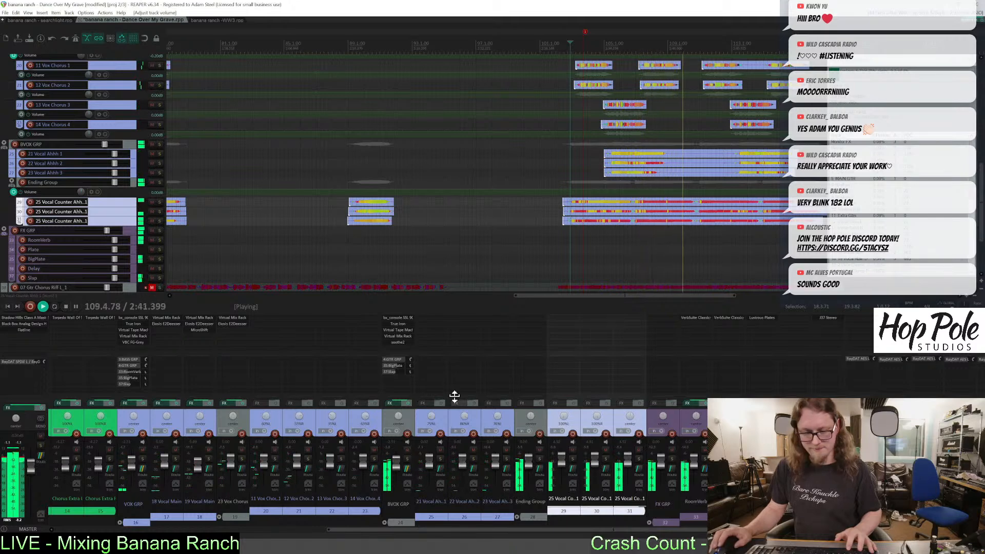
{"action": "scroll", "coordinate": [477, 253], "scroll_direction": "down", "scroll_amount": 2}
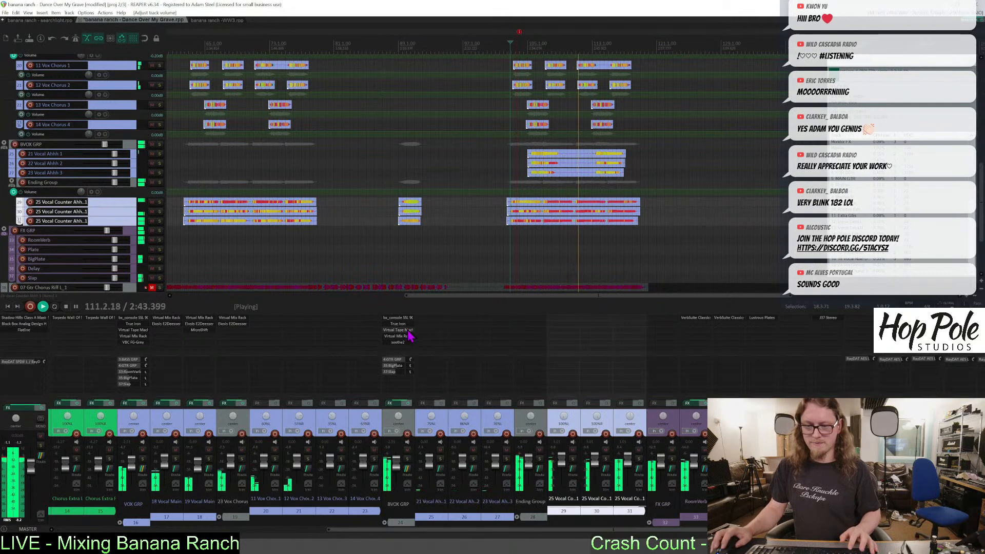
Adjust the bx_console SSL 9000 J on BVOX GRP slightly, close the plugin, and save the project.
{"action": "left_click", "coordinate": [408, 318]}
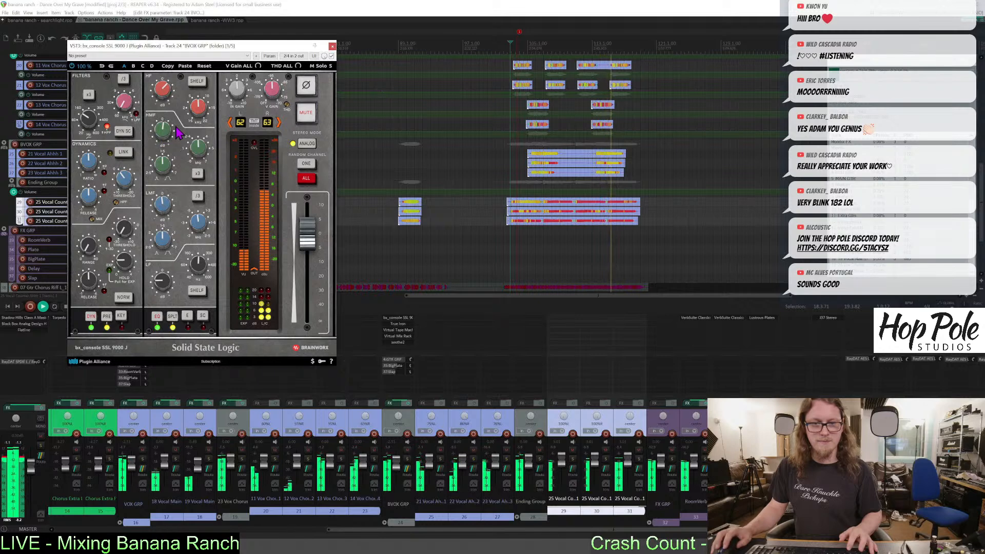
{"action": "left_click", "coordinate": [331, 47]}
{"action": "scroll", "coordinate": [427, 147], "scroll_direction": "down", "scroll_amount": 3}
{"action": "key", "text": "ctrl+s"}
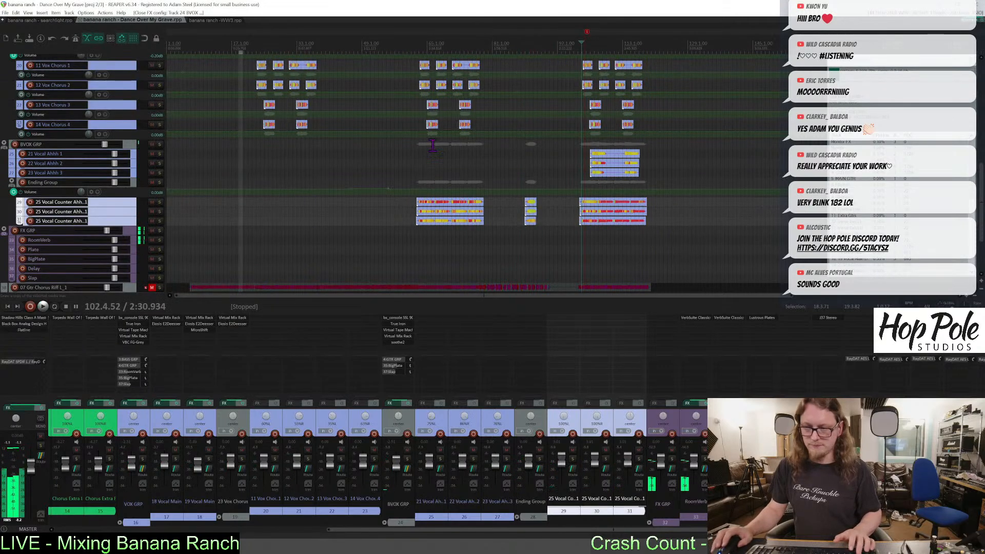
Remove the red marker near the start of the final chorus.
{"action": "scroll", "coordinate": [426, 175], "scroll_direction": "up", "scroll_amount": 5}
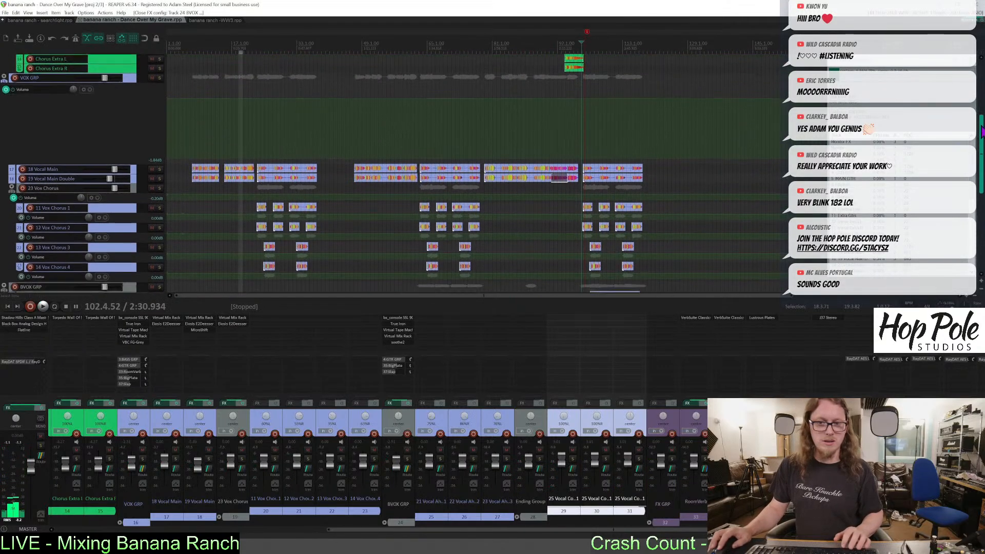
{"action": "scroll", "coordinate": [688, 143], "scroll_direction": "down", "scroll_amount": 2}
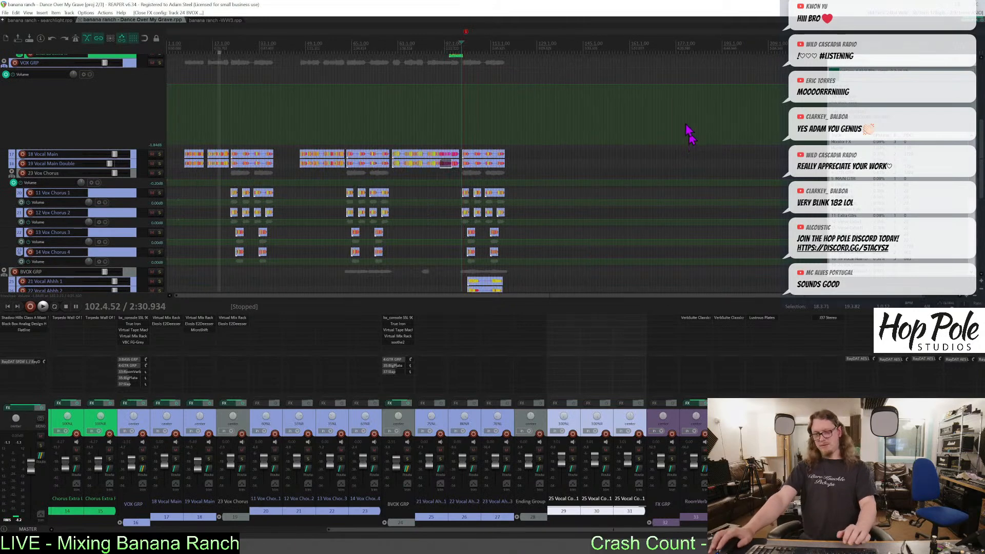
{"action": "scroll", "coordinate": [690, 145], "scroll_direction": "down", "scroll_amount": 2}
{"action": "scroll", "coordinate": [480, 152], "scroll_direction": "down", "scroll_amount": 2}
{"action": "scroll", "coordinate": [294, 65], "scroll_direction": "up", "scroll_amount": 4}
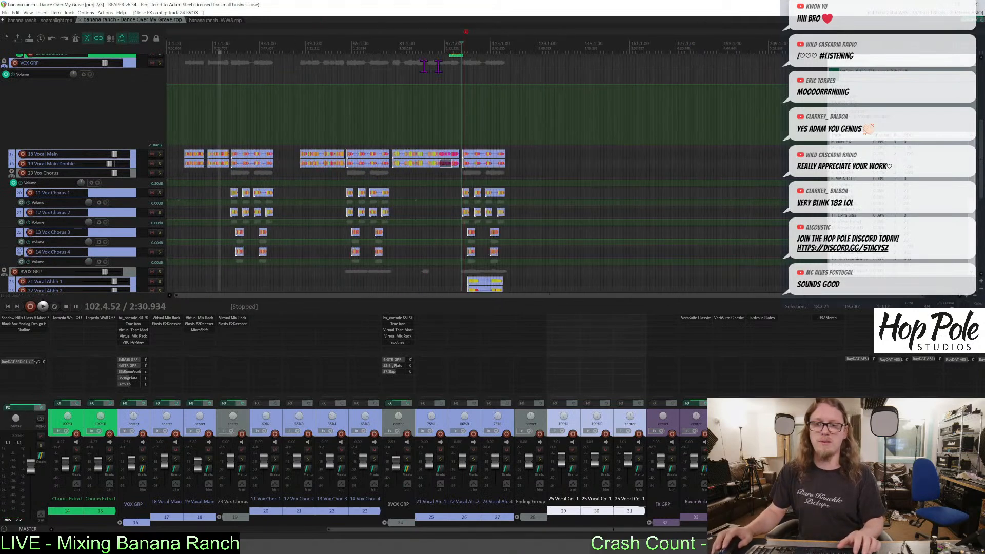
{"action": "left_click", "coordinate": [466, 33], "text": "alt"}
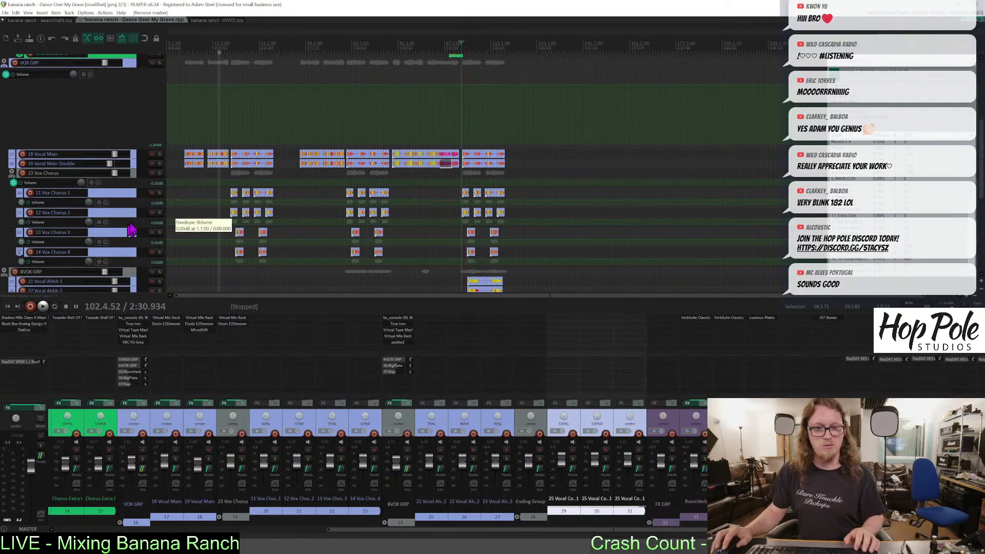
Clear and completely remove the volume envelopes of 11 Vox Chorus 1, 12 Vox Chorus 2 and 13 Vox Chorus 3.
{"action": "left_click_drag", "start_coordinate": [135, 208], "coordinate": [132, 241]}
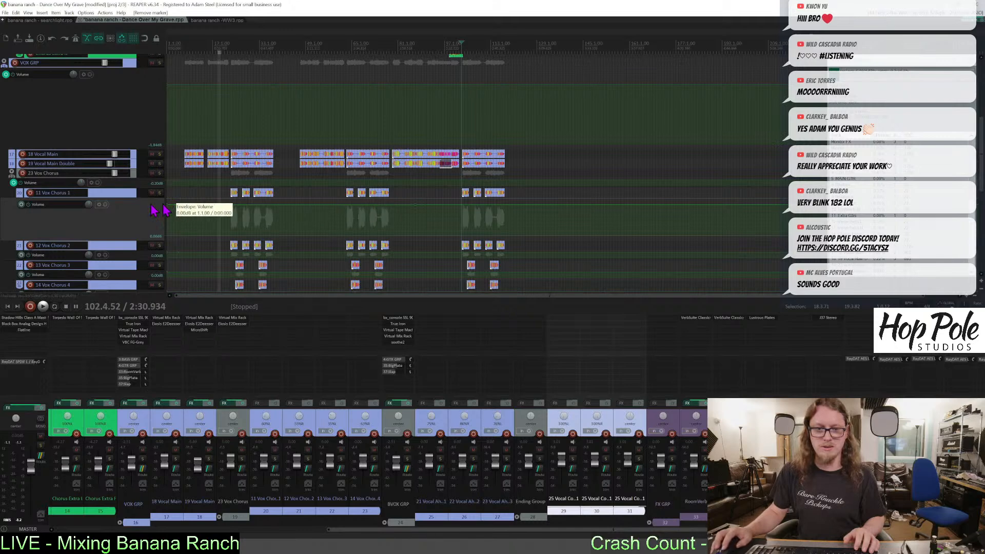
{"action": "right_click", "coordinate": [97, 206]}
{"action": "left_click", "coordinate": [127, 230]}
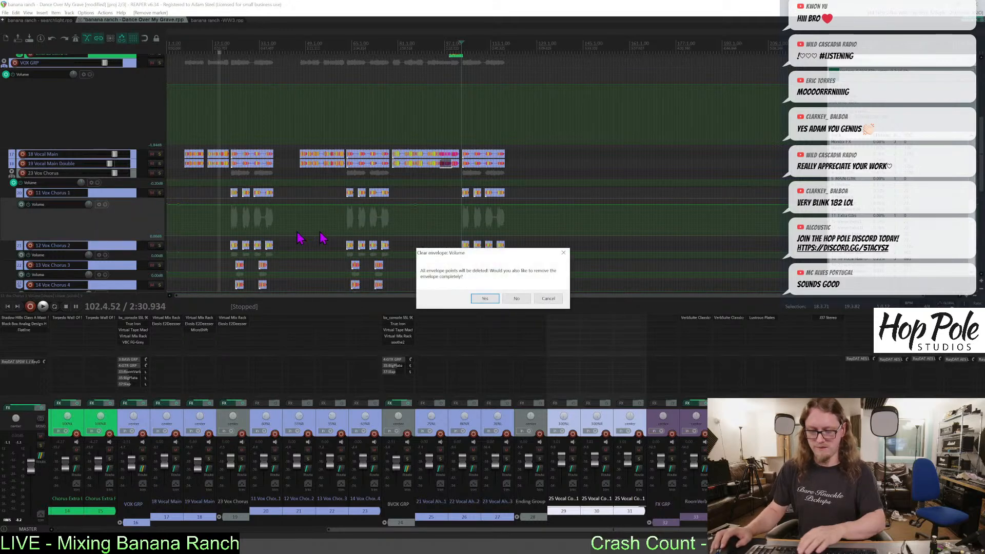
{"action": "key", "text": "Return"}
{"action": "right_click", "coordinate": [98, 212]}
{"action": "left_click", "coordinate": [127, 236]}
{"action": "key", "text": "Return"}
{"action": "right_click", "coordinate": [96, 224]}
{"action": "left_click", "coordinate": [121, 247]}
{"action": "key", "text": "Return"}
Stop playback and clear the volume envelope of 14 Vox Chorus 4.
{"action": "left_click", "coordinate": [106, 231]}
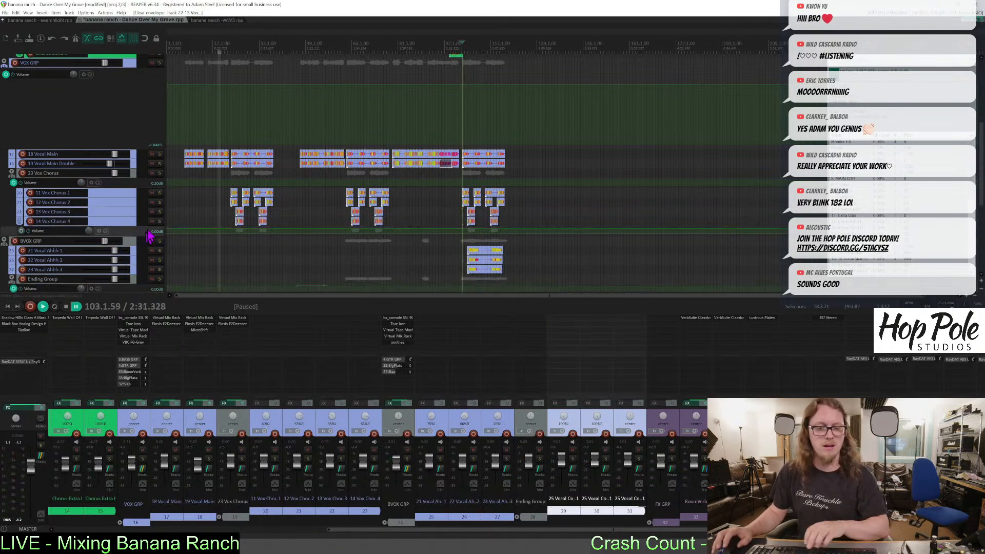
{"action": "left_click", "coordinate": [43, 306]}
{"action": "key", "text": "space"}
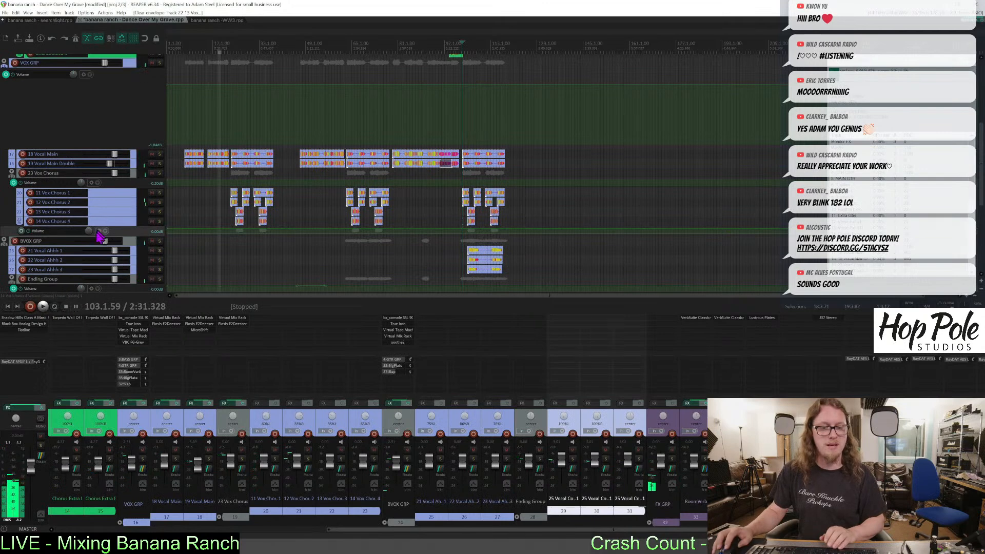
{"action": "left_click", "coordinate": [106, 234]}
{"action": "left_click", "coordinate": [113, 255]}
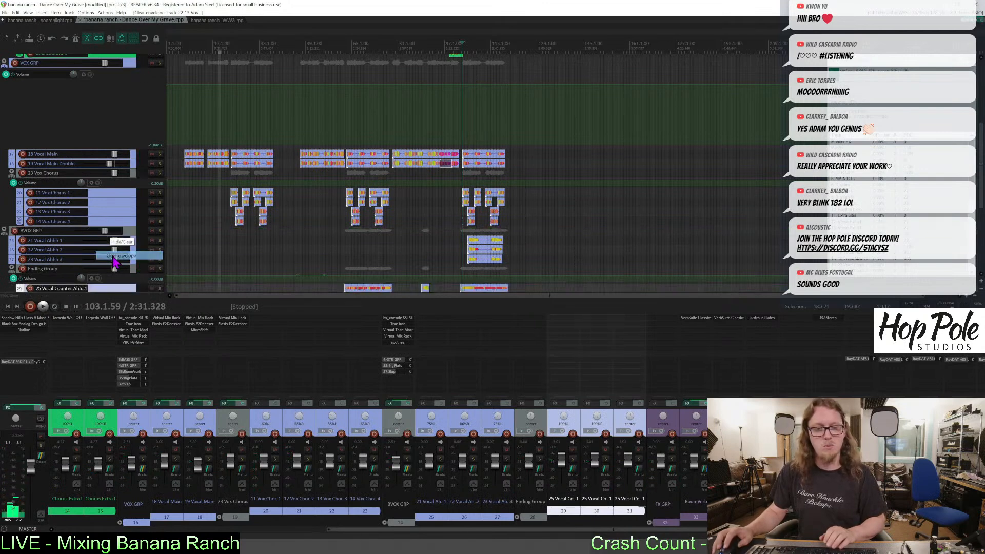
Clear the volume envelope of the Ending Group track and remove it completely.
{"action": "scroll", "coordinate": [213, 285], "scroll_direction": "down", "scroll_amount": 2}
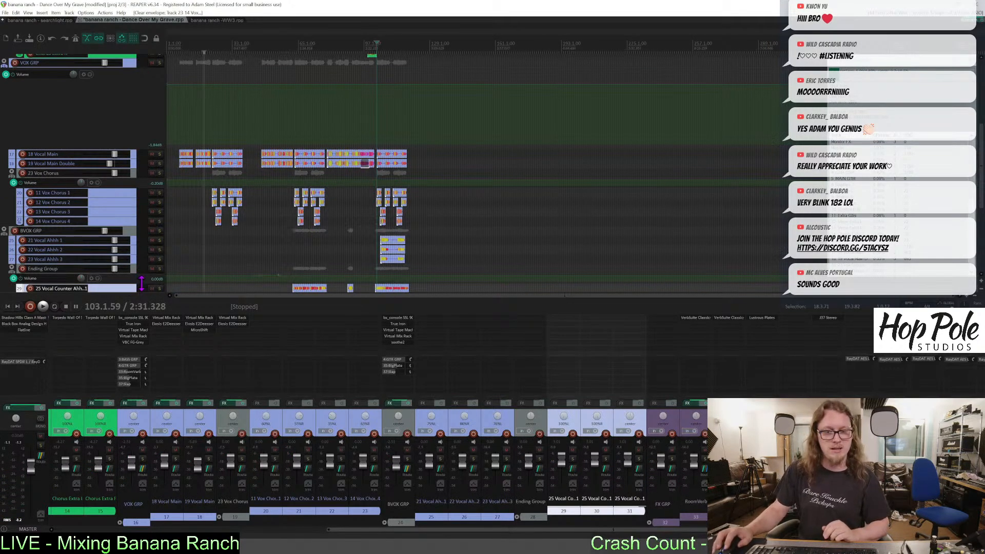
{"action": "scroll", "coordinate": [141, 282], "scroll_direction": "down", "scroll_amount": 2}
{"action": "left_click", "coordinate": [92, 252]}
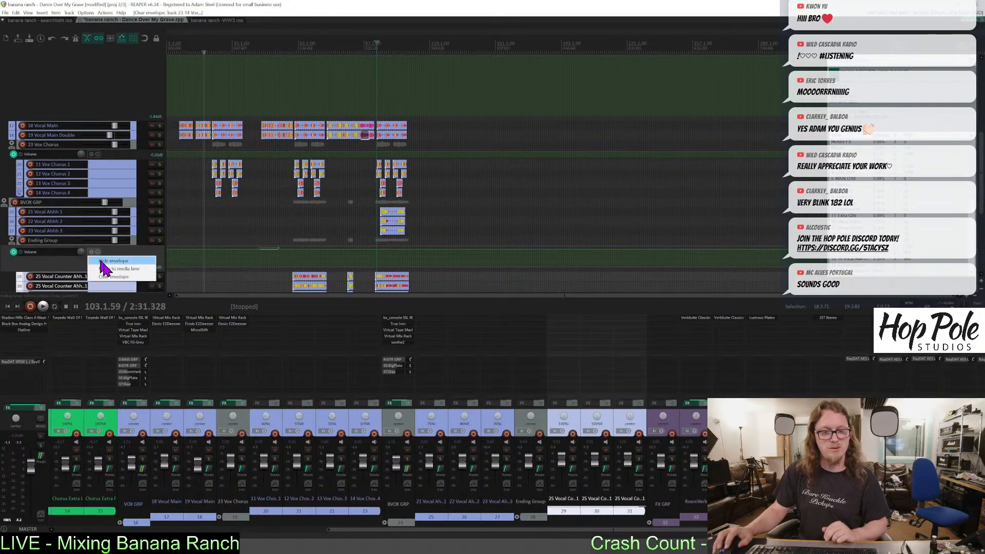
{"action": "left_click", "coordinate": [107, 277]}
{"action": "key", "text": "Return"}
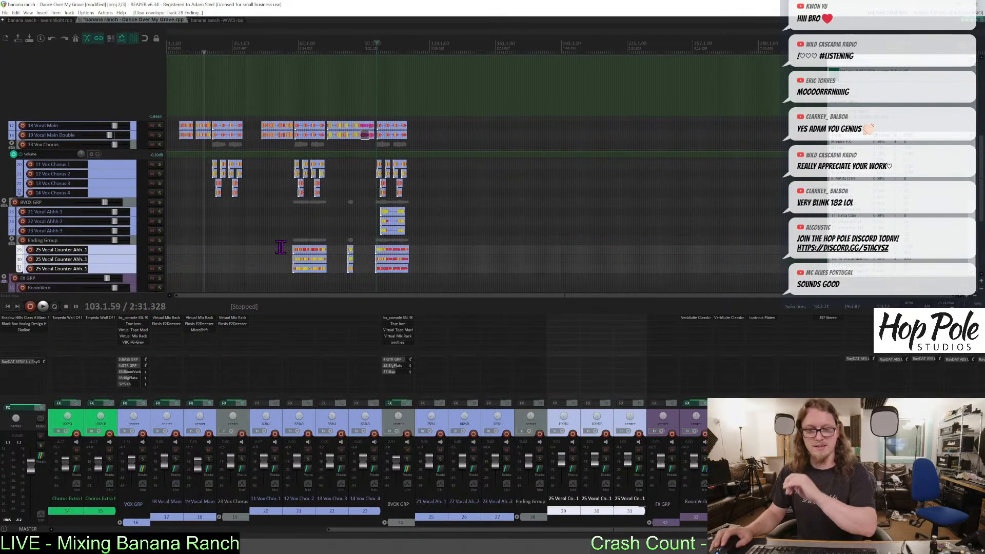
Clear and remove the volume envelopes of the 23 Vox Chorus and VOX GRP folder tracks.
{"action": "scroll", "coordinate": [498, 203], "scroll_direction": "up", "scroll_amount": 4}
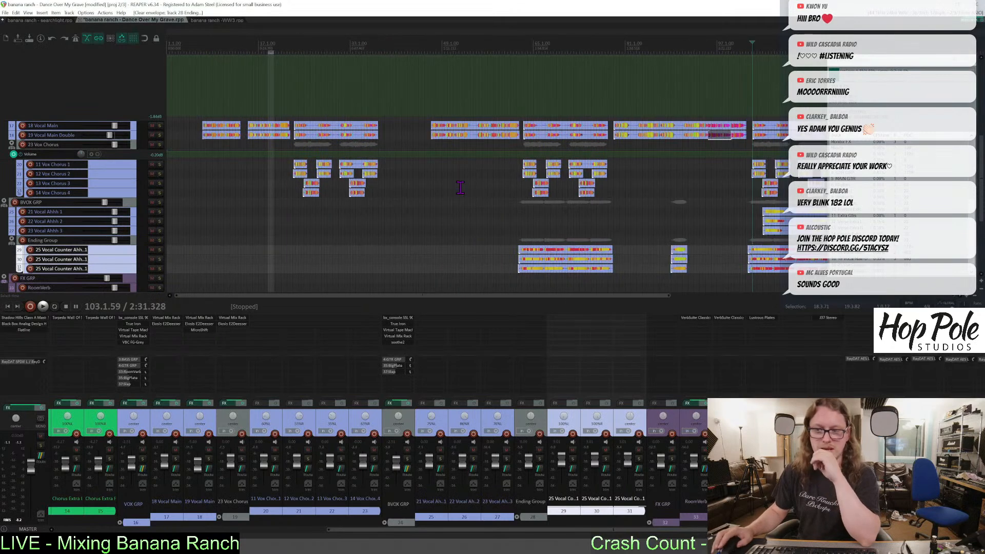
{"action": "scroll", "coordinate": [948, 181], "scroll_direction": "down", "scroll_amount": 2}
{"action": "left_click_drag", "start_coordinate": [980, 178], "coordinate": [975, 141]}
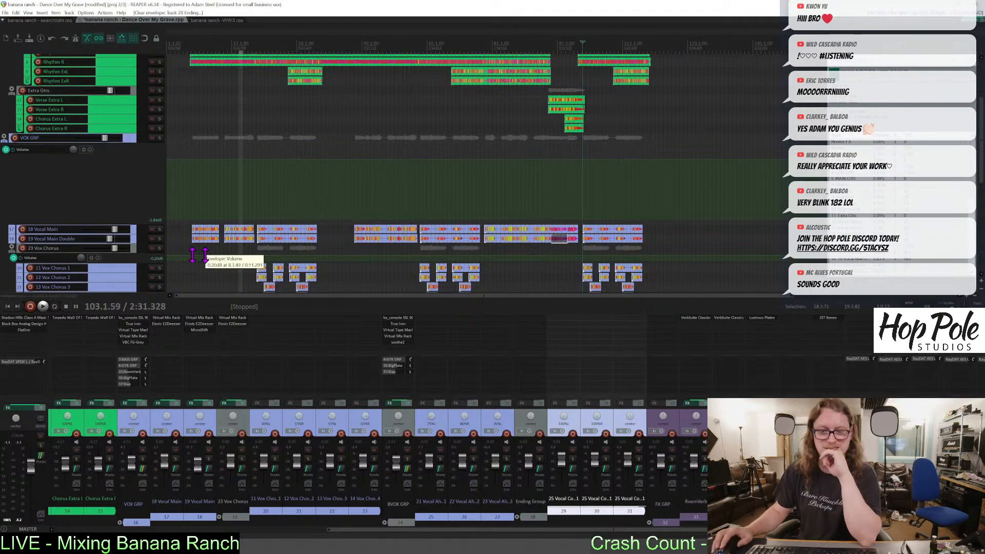
{"action": "right_click", "coordinate": [95, 258]}
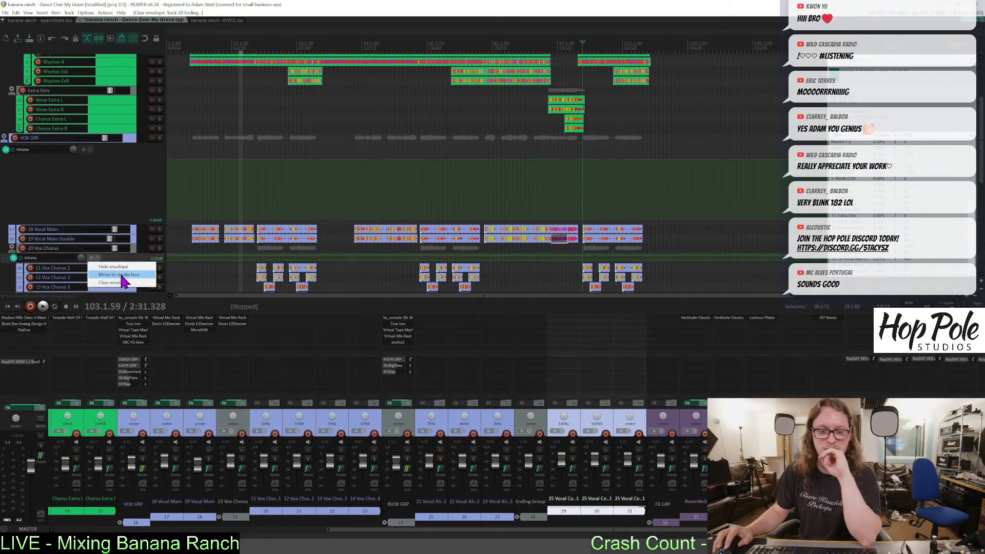
{"action": "left_click", "coordinate": [122, 283]}
{"action": "key", "text": "Return"}
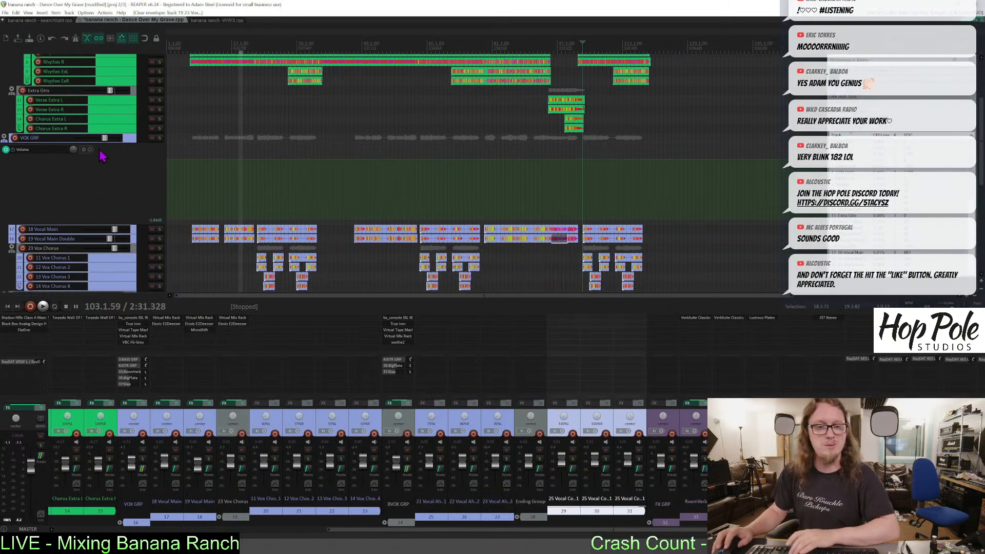
{"action": "right_click", "coordinate": [81, 148]}
{"action": "left_click", "coordinate": [105, 179]}
{"action": "key", "text": "Return"}
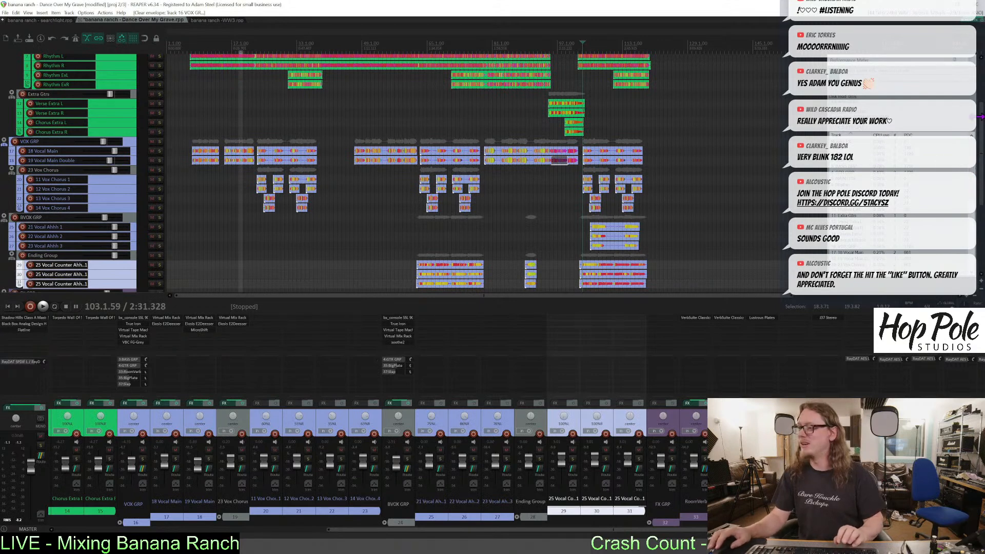
Enlarge the Rhythm volume envelope lane to inspect it, remove the MAIN GTR volume envelope, and shrink the Rhythm lane again.
{"action": "scroll", "coordinate": [477, 174], "scroll_direction": "up", "scroll_amount": 3}
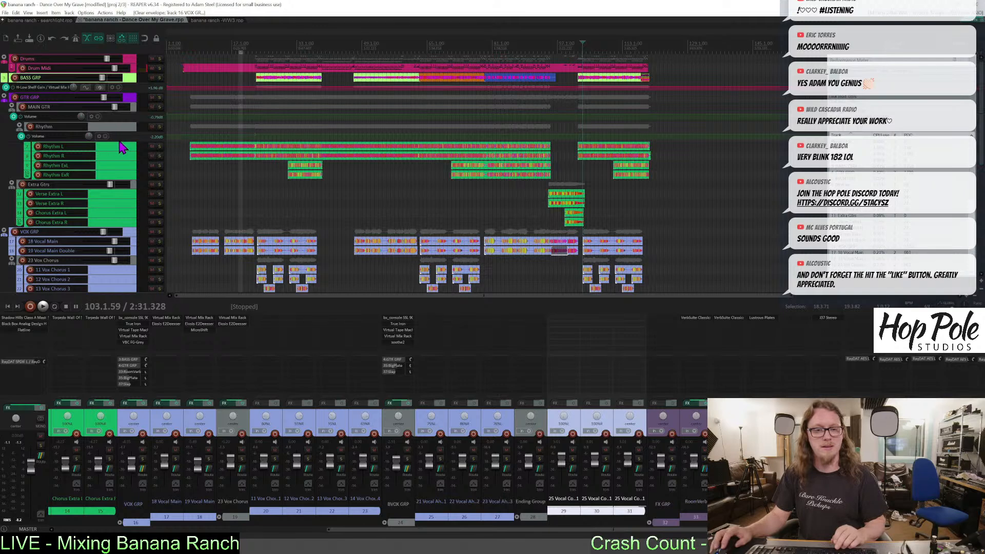
{"action": "left_click_drag", "start_coordinate": [121, 141], "coordinate": [121, 214]}
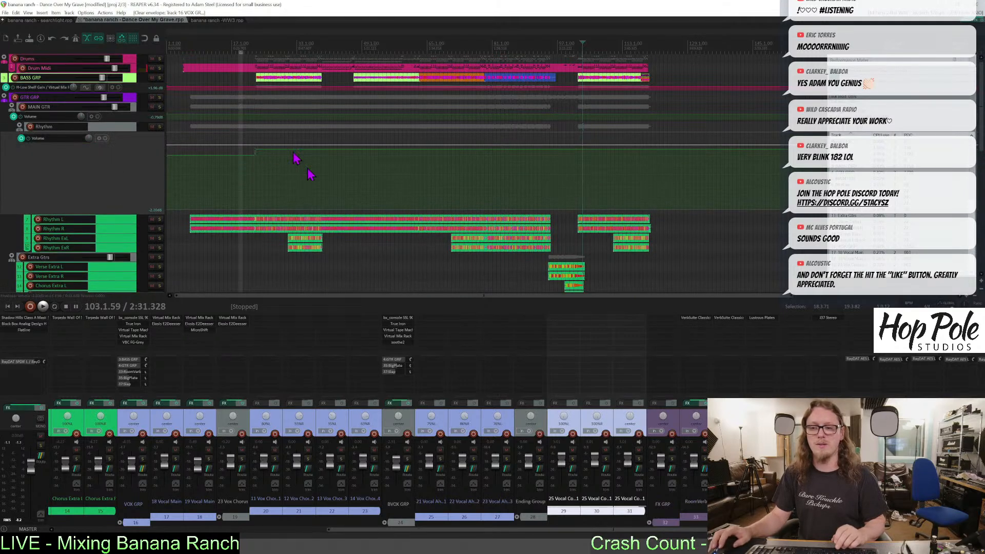
{"action": "left_click", "coordinate": [129, 118]}
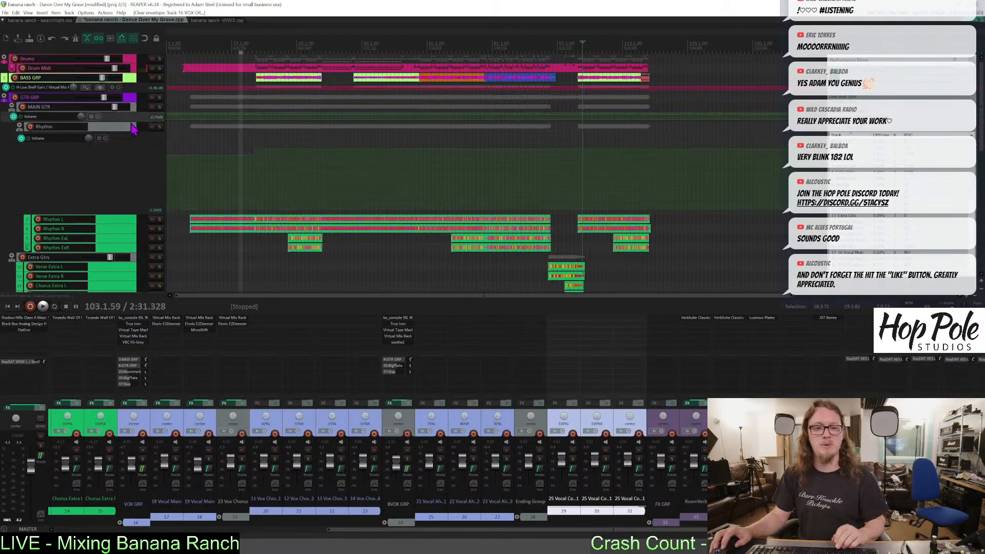
{"action": "left_click_drag", "start_coordinate": [132, 122], "coordinate": [101, 202]}
{"action": "left_click", "coordinate": [97, 119]}
{"action": "left_click", "coordinate": [97, 144]}
{"action": "key", "text": "Return"}
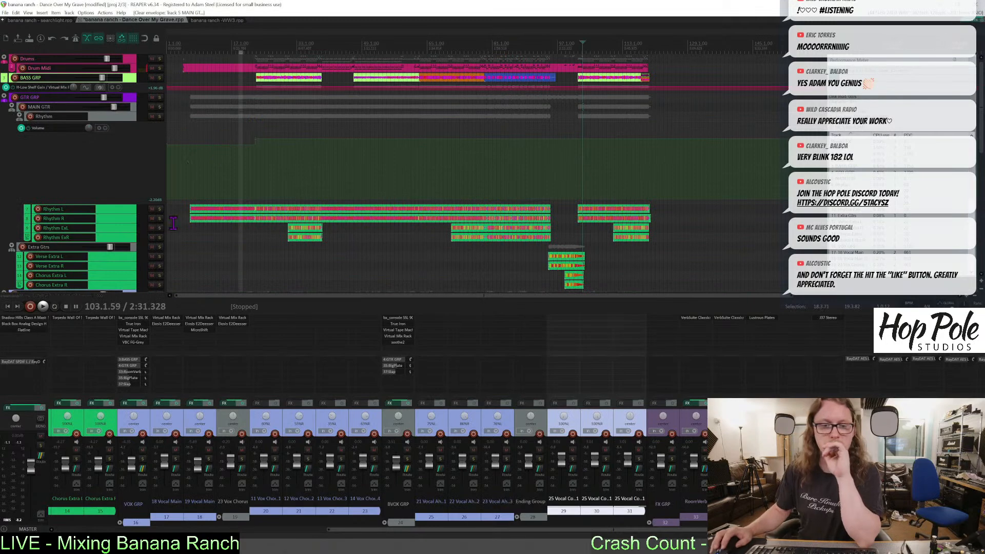
{"action": "left_click_drag", "start_coordinate": [150, 204], "coordinate": [158, 128]}
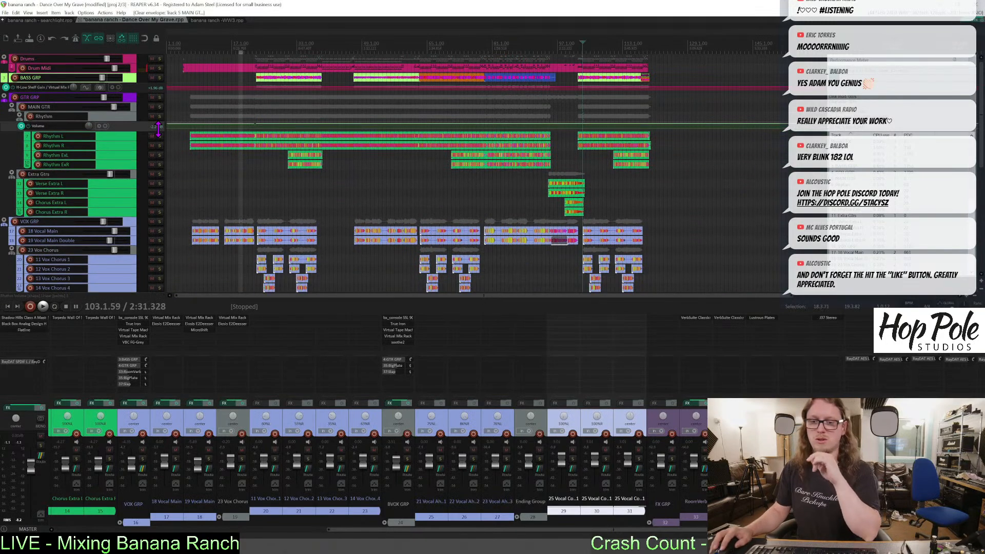
{"action": "scroll", "coordinate": [410, 175], "scroll_direction": "down", "scroll_amount": 10}
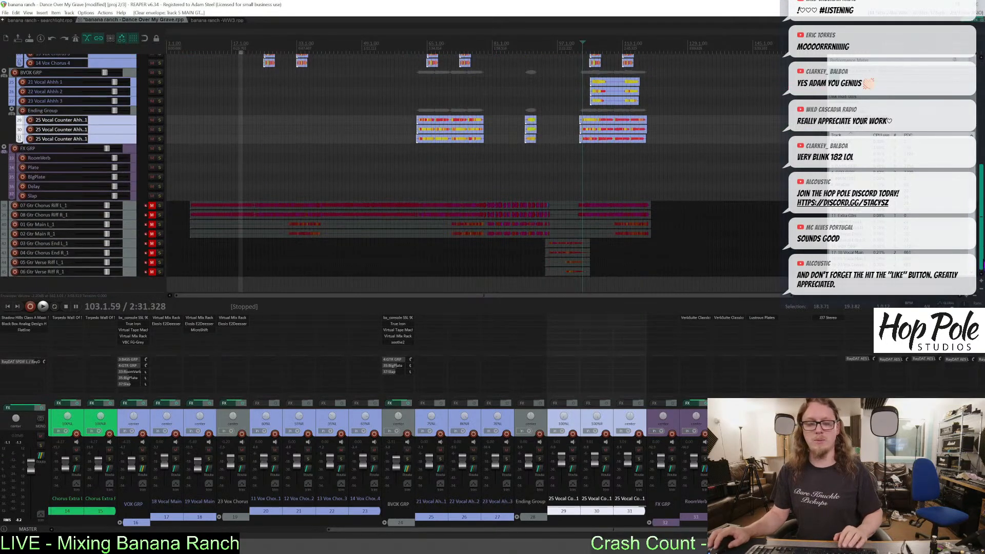
Set the time selection from just before the first Rhythm guitar items to the end of the song and create a region from it.
{"action": "scroll", "coordinate": [516, 88], "scroll_direction": "up", "scroll_amount": 12}
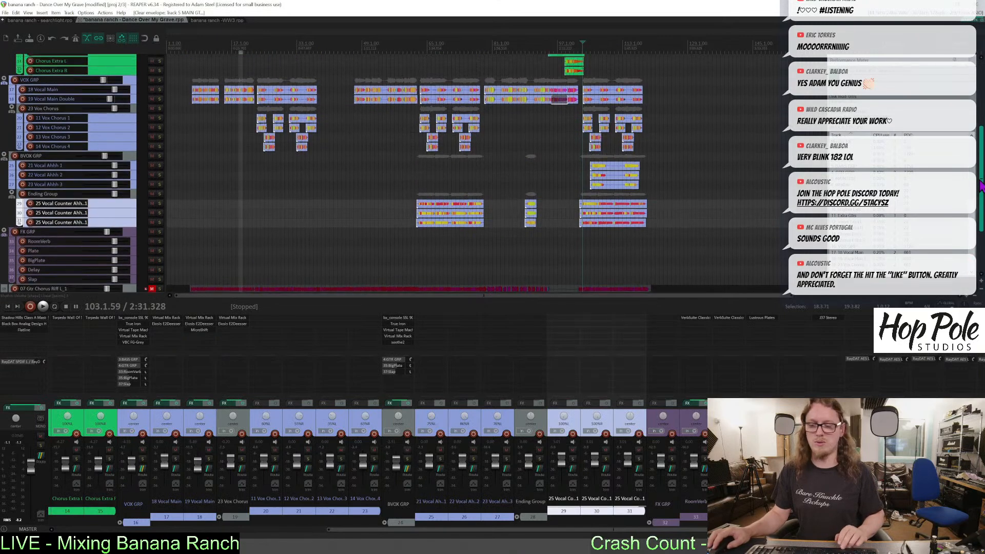
{"action": "left_click_drag", "start_coordinate": [177, 47], "coordinate": [658, 52]}
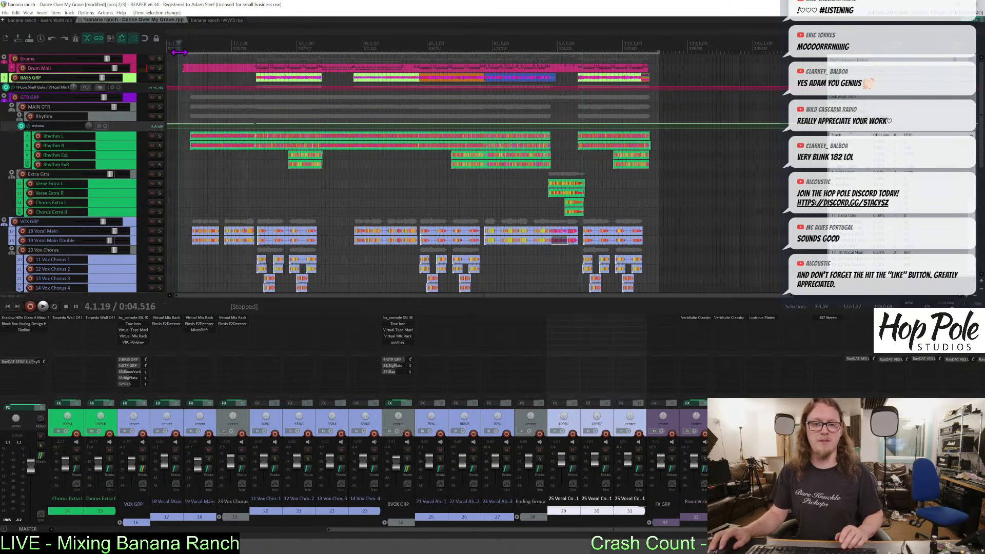
{"action": "left_click_drag", "start_coordinate": [180, 52], "coordinate": [188, 52]}
{"action": "key", "text": "shift+r"}
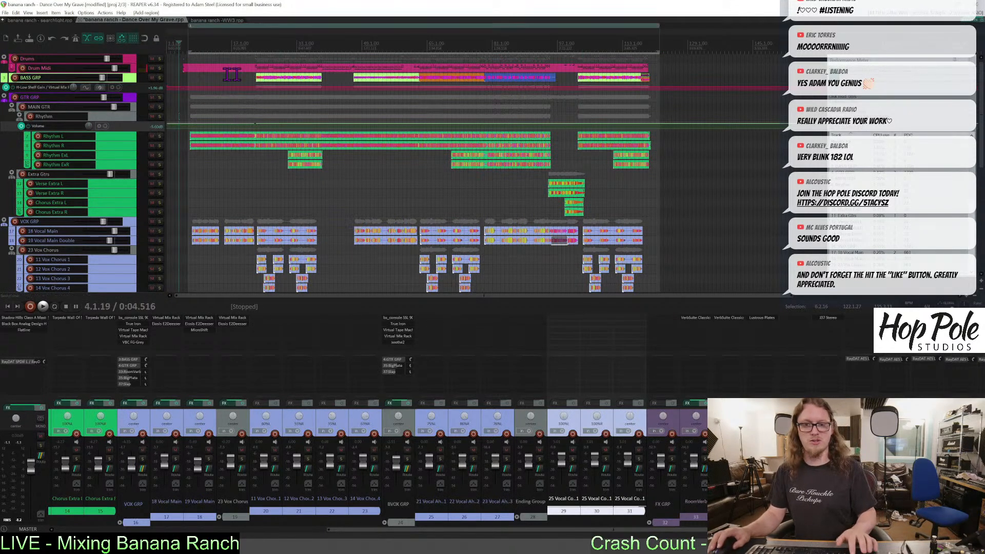
Start playback and adjust the fade-in at the start of the opening Rhythm L and Rhythm R items.
{"action": "scroll", "coordinate": [346, 160], "scroll_direction": "up", "scroll_amount": 5}
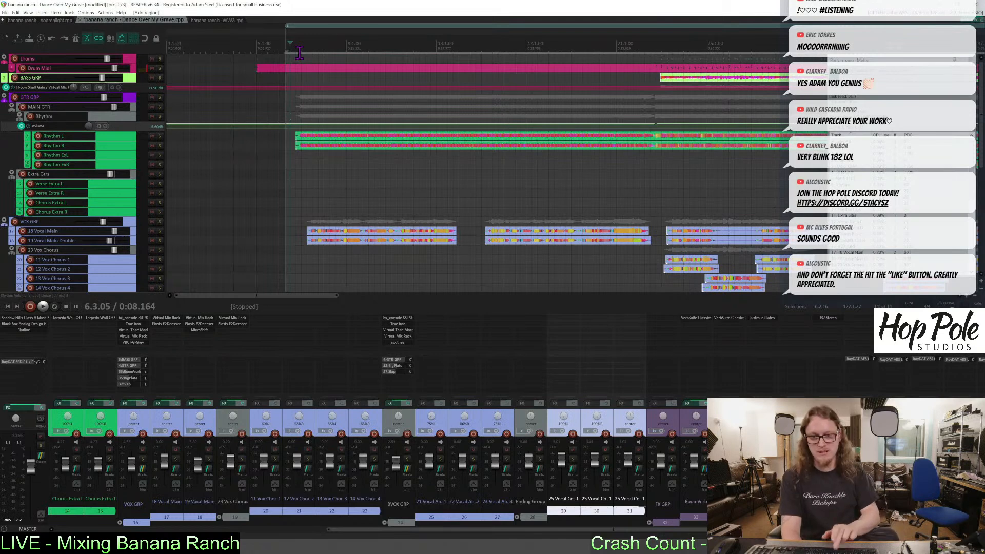
{"action": "scroll", "coordinate": [352, 136], "scroll_direction": "up", "scroll_amount": 3}
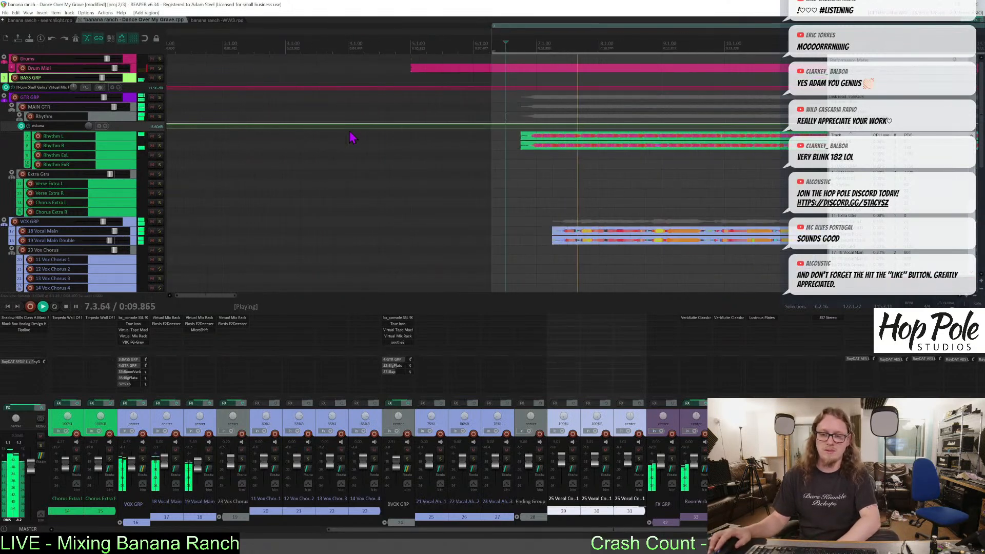
{"action": "left_click_drag", "start_coordinate": [521, 136], "coordinate": [530, 134]}
{"action": "scroll", "coordinate": [610, 149], "scroll_direction": "down", "scroll_amount": 4}
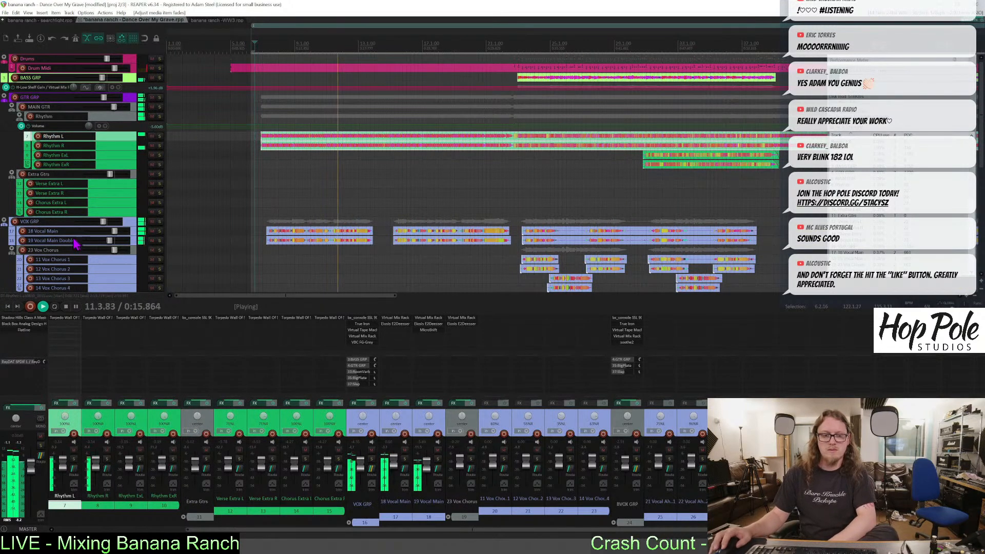
Show the VOX GRP volume envelope, add points before the first chorus, and lower the verse section slightly.
{"action": "left_click", "coordinate": [134, 222]}
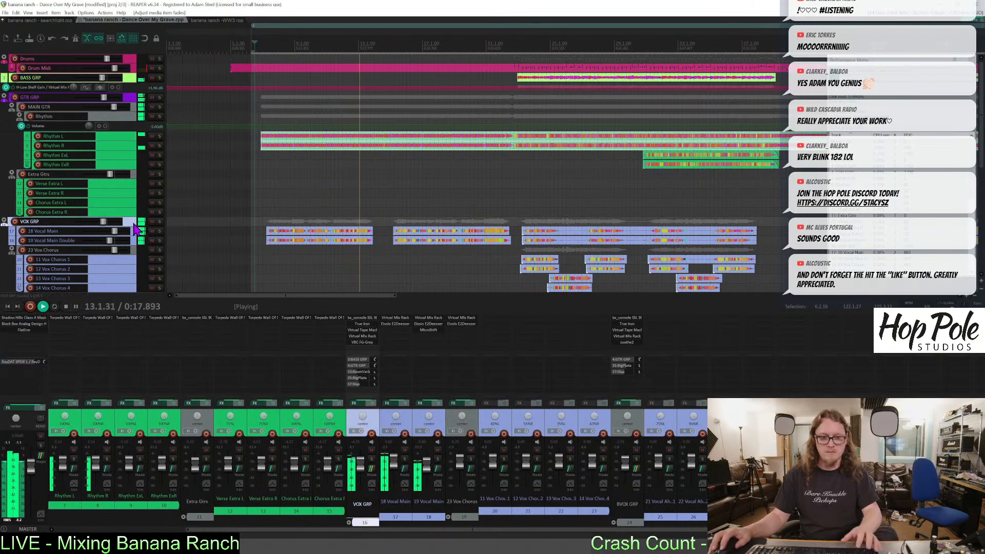
{"action": "key", "text": "v"}
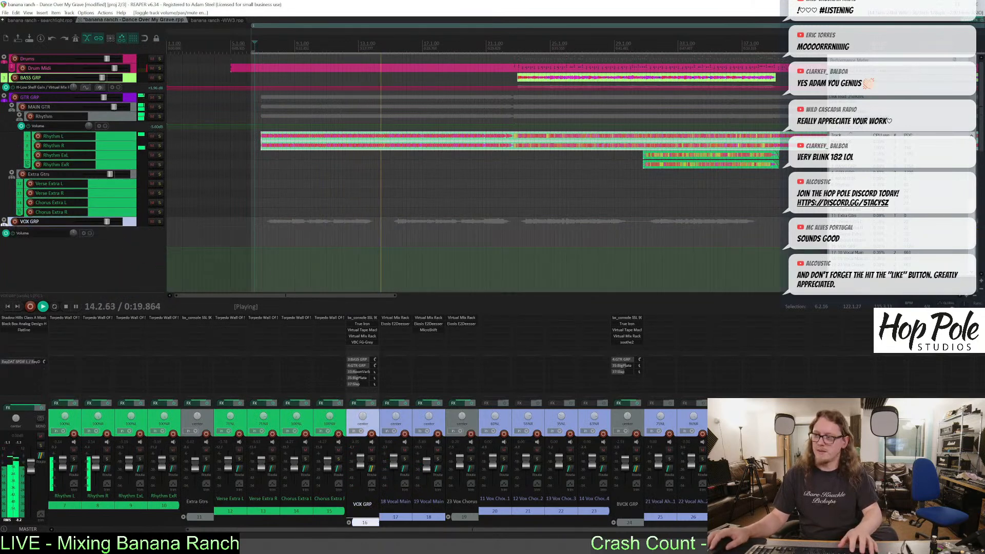
{"action": "scroll", "coordinate": [465, 156], "scroll_direction": "down", "scroll_amount": 2}
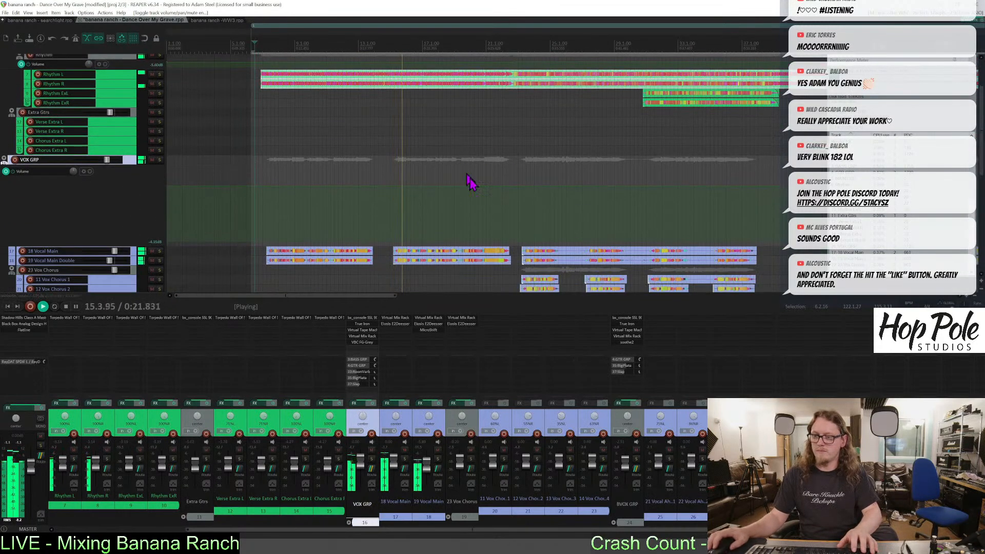
{"action": "left_click", "coordinate": [517, 191]}
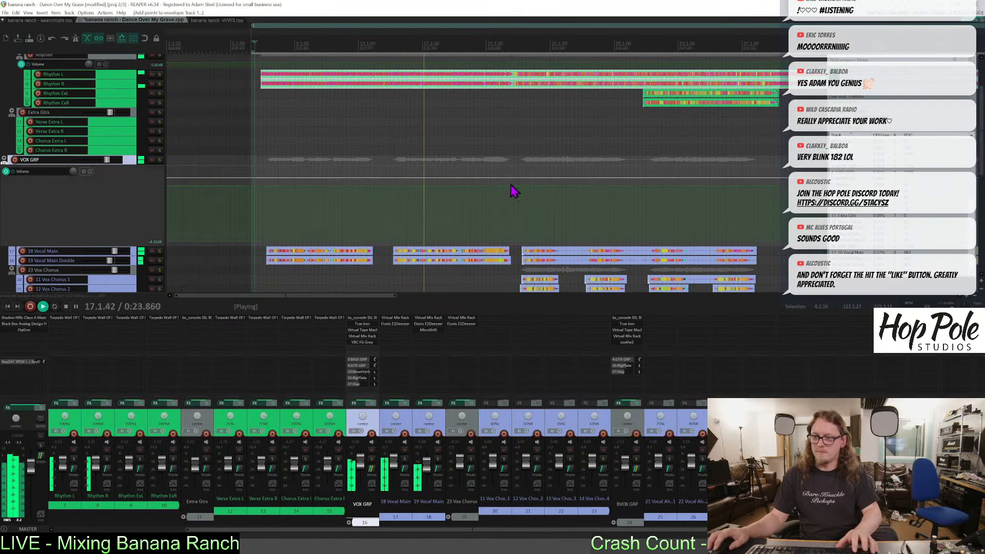
{"action": "left_click_drag", "start_coordinate": [505, 185], "coordinate": [505, 190]}
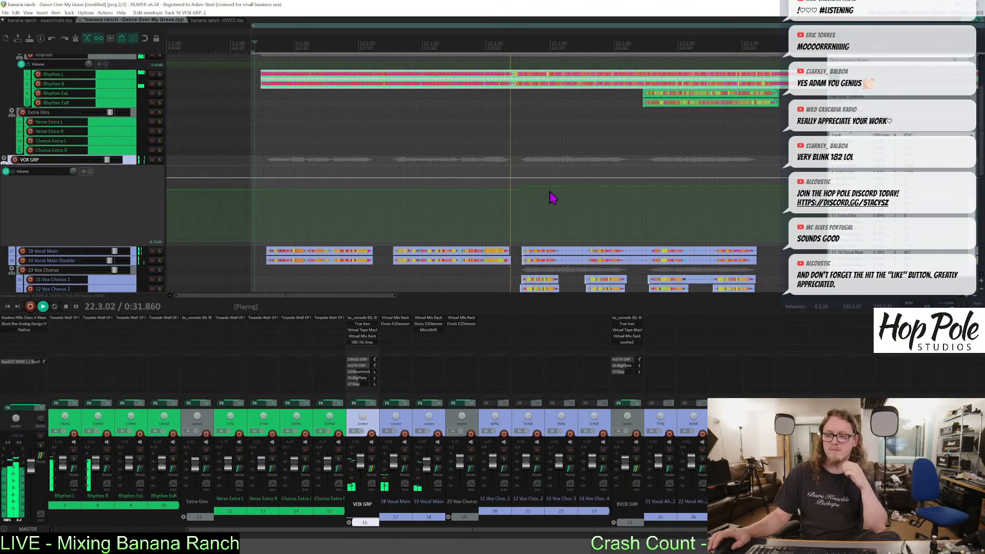
{"action": "scroll", "coordinate": [569, 184], "scroll_direction": "up", "scroll_amount": 2}
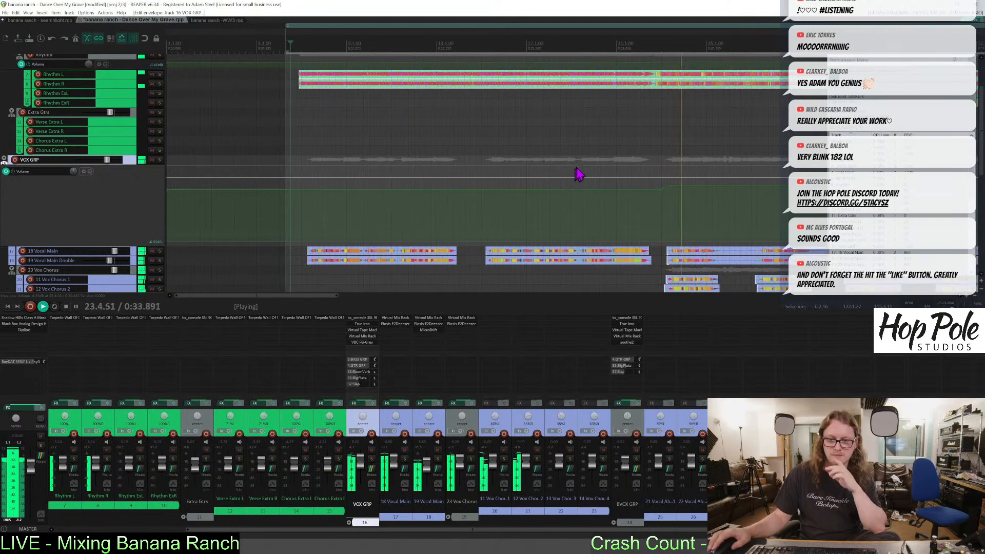
{"action": "scroll", "coordinate": [577, 175], "scroll_direction": "down", "scroll_amount": 2}
{"action": "scroll", "coordinate": [564, 194], "scroll_direction": "down", "scroll_amount": 2}
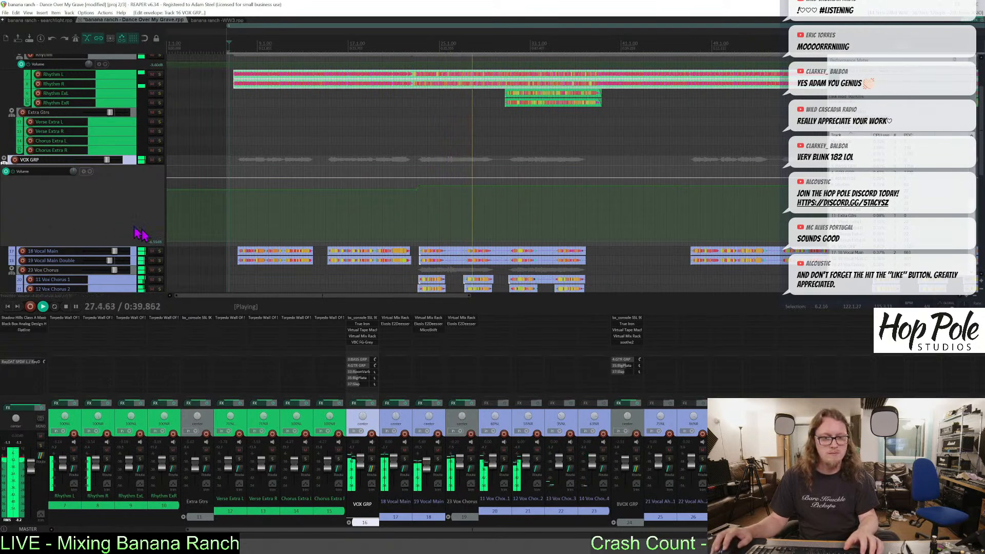
Show the 18 Vocal Main volume envelope, hide the mixer, and enlarge the envelope lane.
{"action": "left_click", "coordinate": [133, 251]}
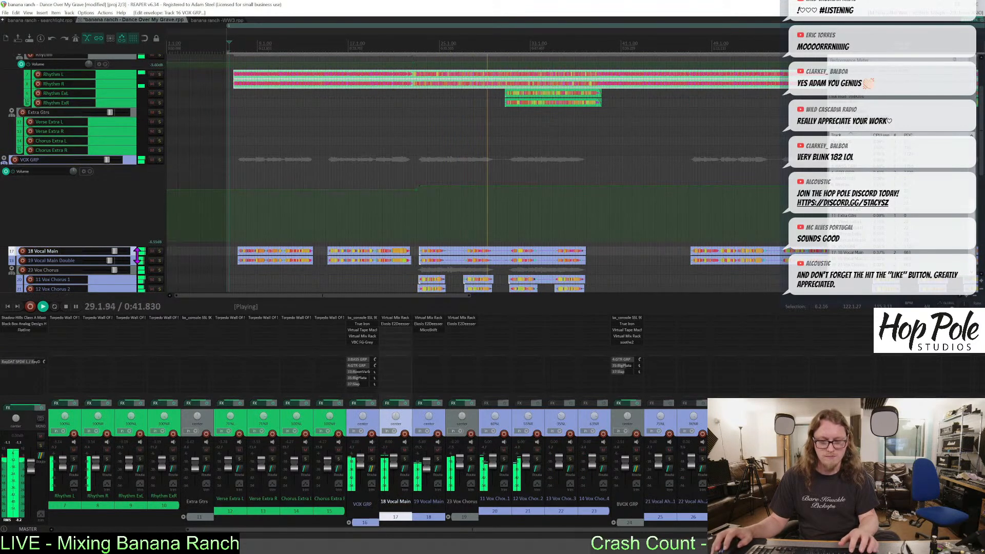
{"action": "key", "text": "v"}
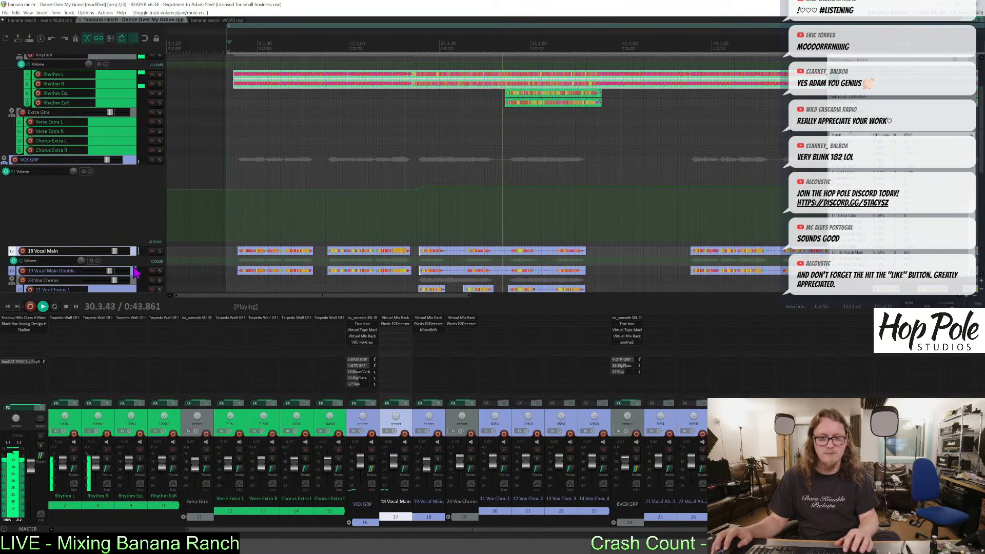
{"action": "key", "text": "ctrl+m"}
{"action": "scroll", "coordinate": [584, 204], "scroll_direction": "up", "scroll_amount": 3}
{"action": "scroll", "coordinate": [610, 204], "scroll_direction": "down", "scroll_amount": 3}
{"action": "left_click_drag", "start_coordinate": [622, 196], "coordinate": [622, 187]}
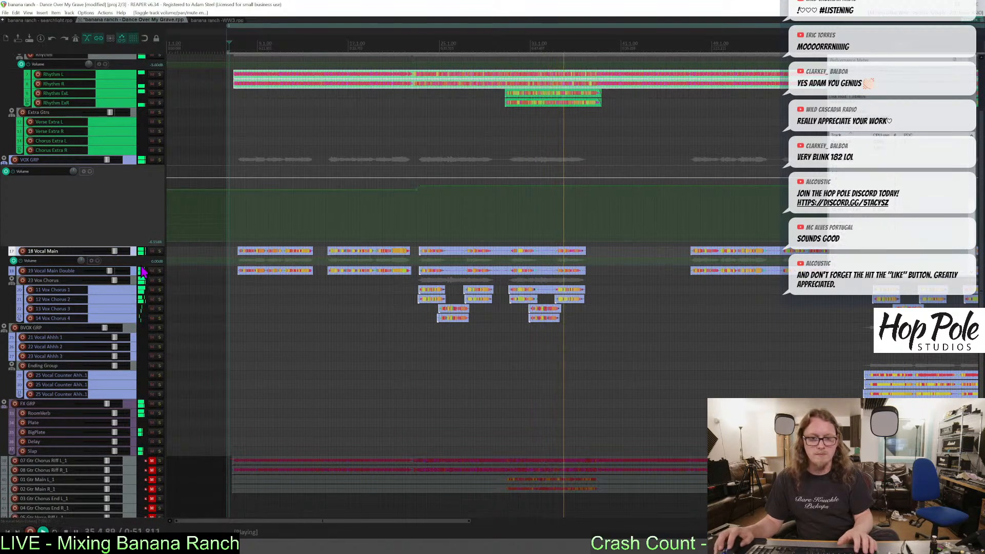
{"action": "left_click_drag", "start_coordinate": [142, 265], "coordinate": [144, 341]}
Add points around the first chorus on the 18 Vocal Main volume envelope, lower that section slightly, and stop playback.
{"action": "left_click", "coordinate": [412, 271], "text": "shift"}
{"action": "left_click", "coordinate": [418, 270], "text": "shift"}
{"action": "left_click", "coordinate": [637, 271], "text": "shift"}
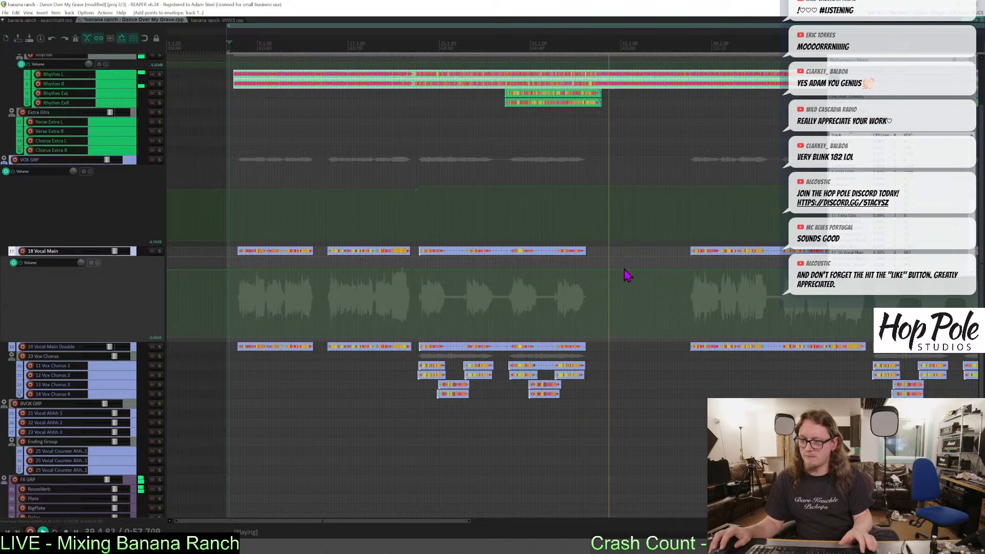
{"action": "left_click_drag", "start_coordinate": [579, 270], "coordinate": [578, 274]}
{"action": "key", "text": "space"}
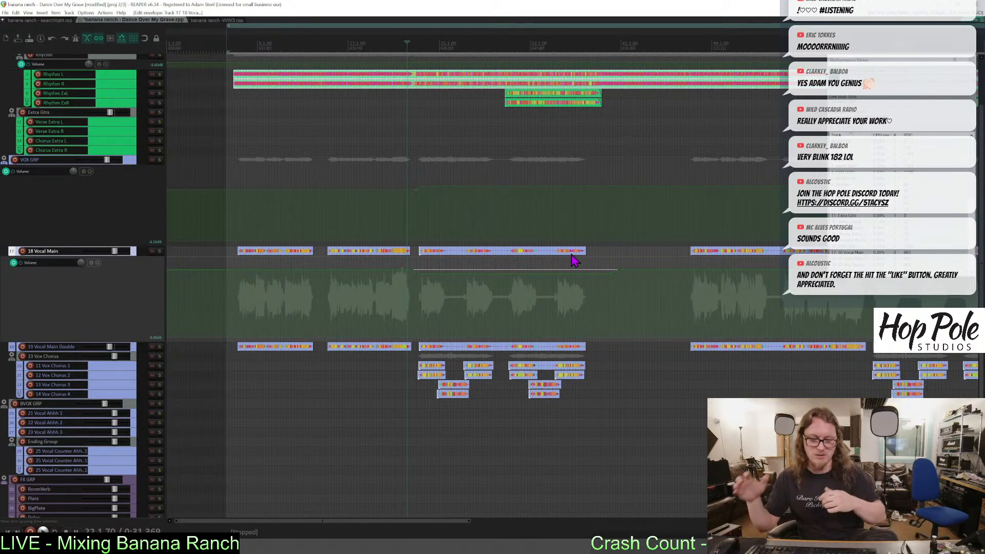
Resume playback from before the first chorus and resize the edge of a 14 Vox Chorus 4 item there.
{"action": "key", "text": "space"}
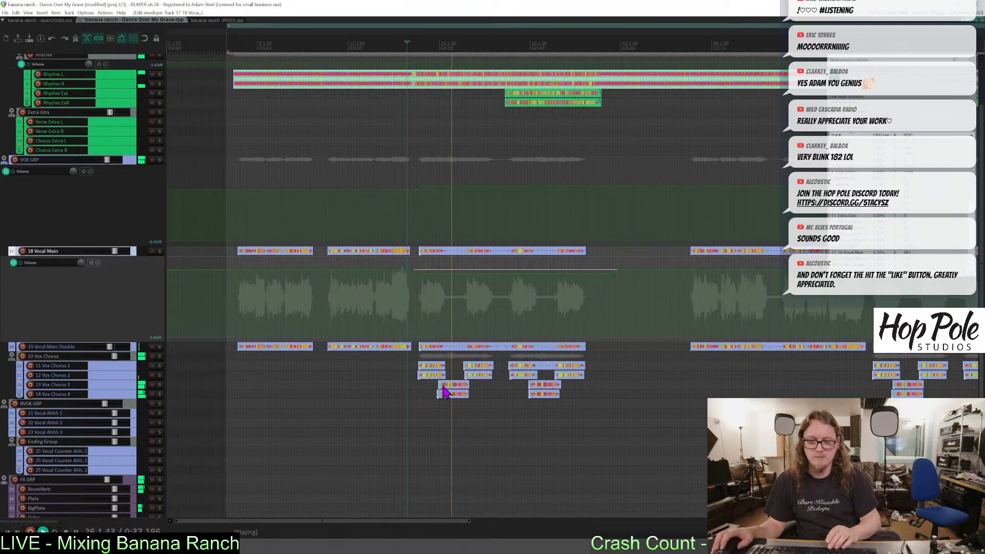
{"action": "scroll", "coordinate": [344, 371], "scroll_direction": "up", "scroll_amount": 3}
{"action": "left_click_drag", "start_coordinate": [542, 396], "coordinate": [540, 396]}
{"action": "scroll", "coordinate": [641, 298], "scroll_direction": "down", "scroll_amount": 3}
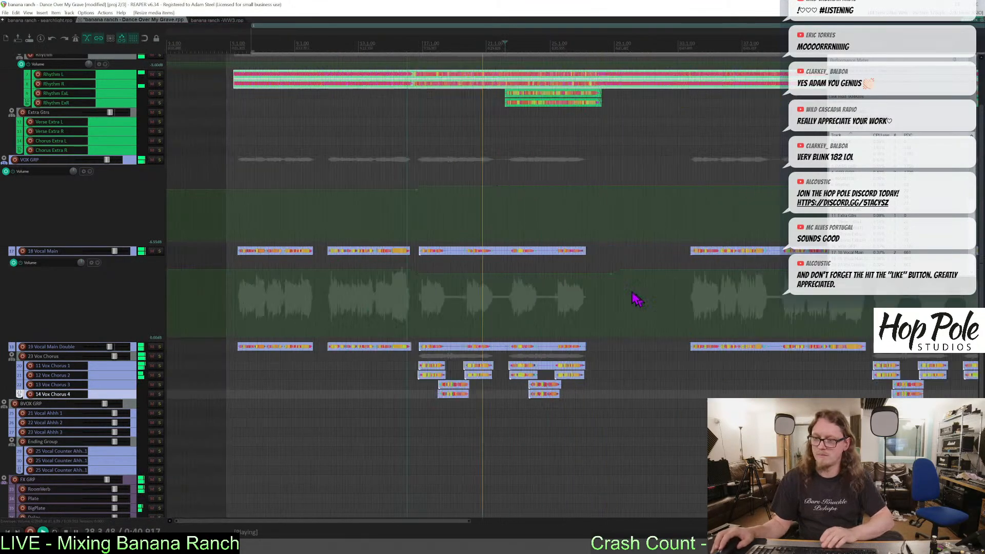
Adjust the 18 Vocal Main volume envelope around the start of the second verse during playback.
{"action": "scroll", "coordinate": [636, 272], "scroll_direction": "up", "scroll_amount": 1}
{"action": "scroll", "coordinate": [659, 251], "scroll_direction": "down", "scroll_amount": 1}
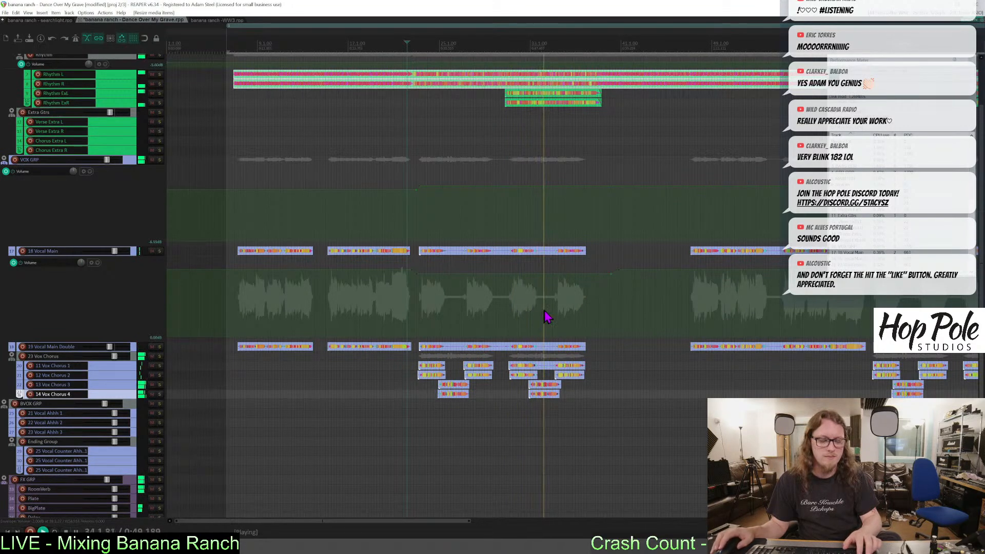
{"action": "scroll", "coordinate": [549, 310], "scroll_direction": "down", "scroll_amount": 1}
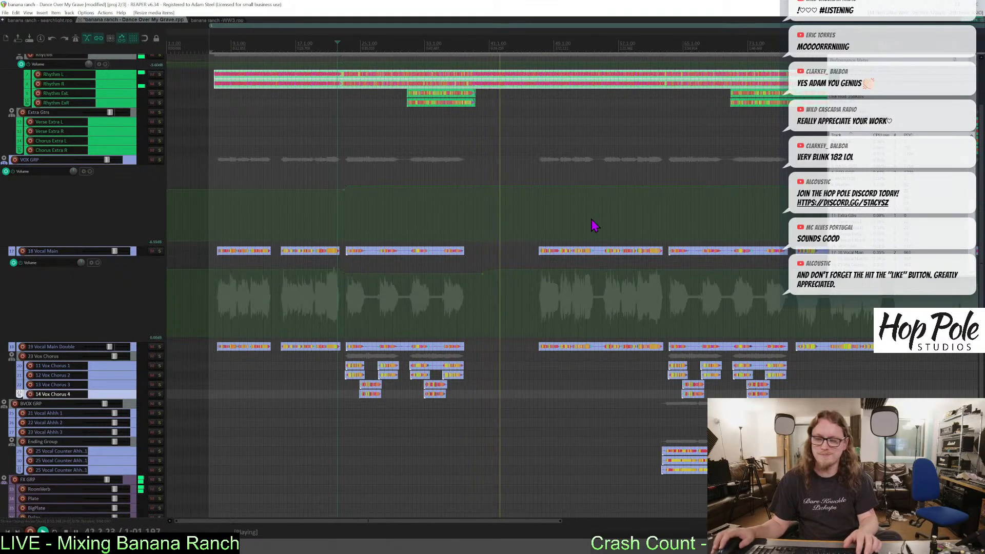
{"action": "scroll", "coordinate": [588, 239], "scroll_direction": "up", "scroll_amount": 2}
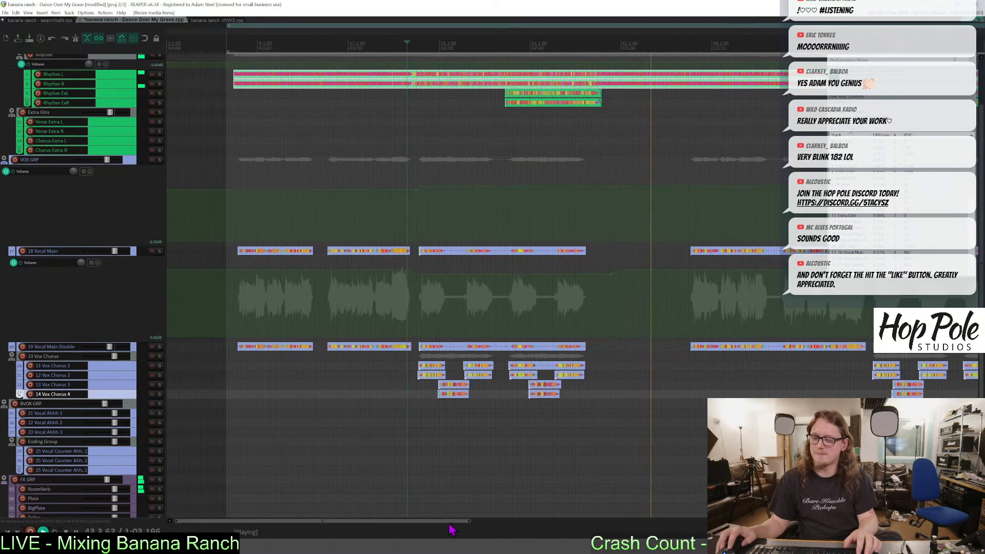
{"action": "left_click_drag", "start_coordinate": [450, 521], "coordinate": [550, 521]}
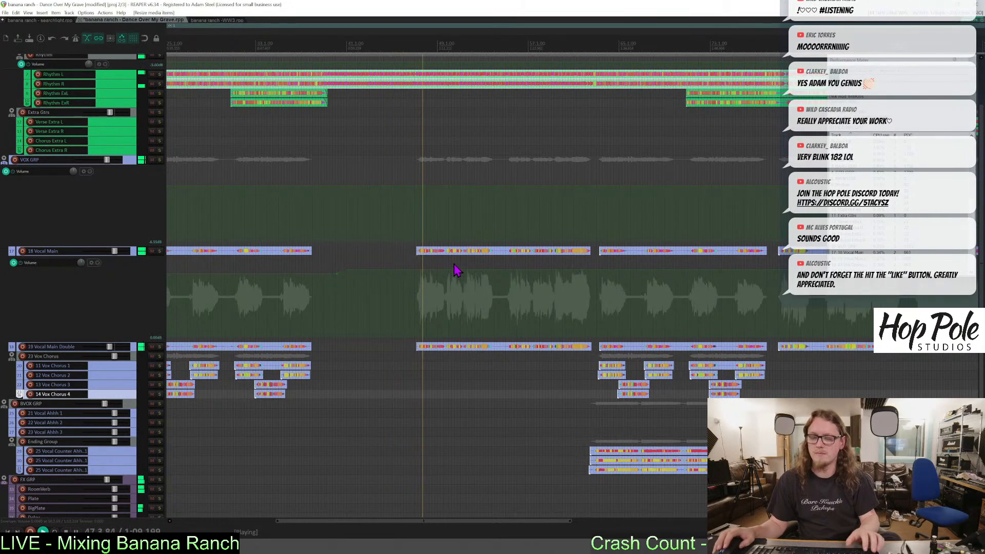
{"action": "left_click_drag", "start_coordinate": [420, 269], "coordinate": [421, 274]}
{"action": "left_click_drag", "start_coordinate": [421, 274], "coordinate": [422, 274]}
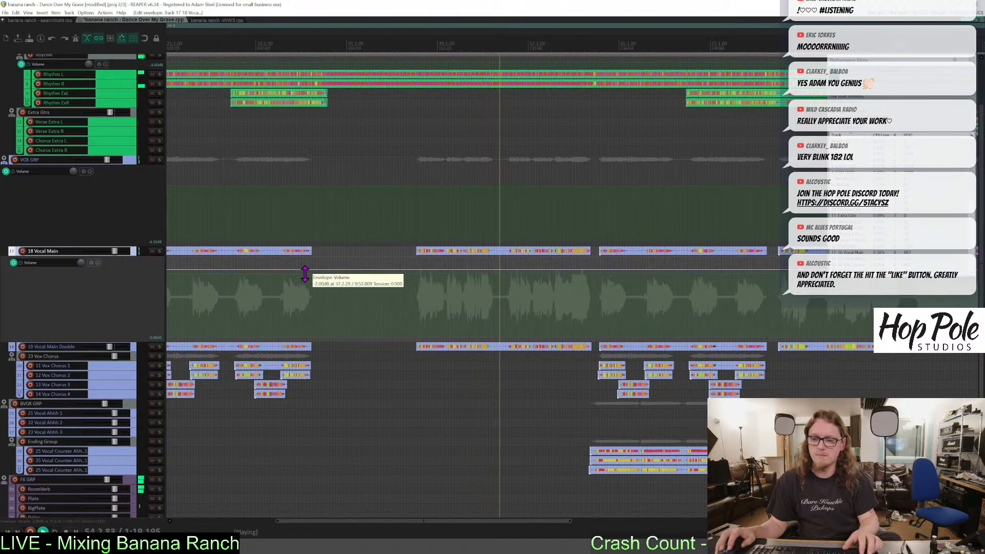
Show the Ending Group volume envelope, add points around the second chorus, and adjust the level of that section.
{"action": "scroll", "coordinate": [431, 273], "scroll_direction": "down", "scroll_amount": 3}
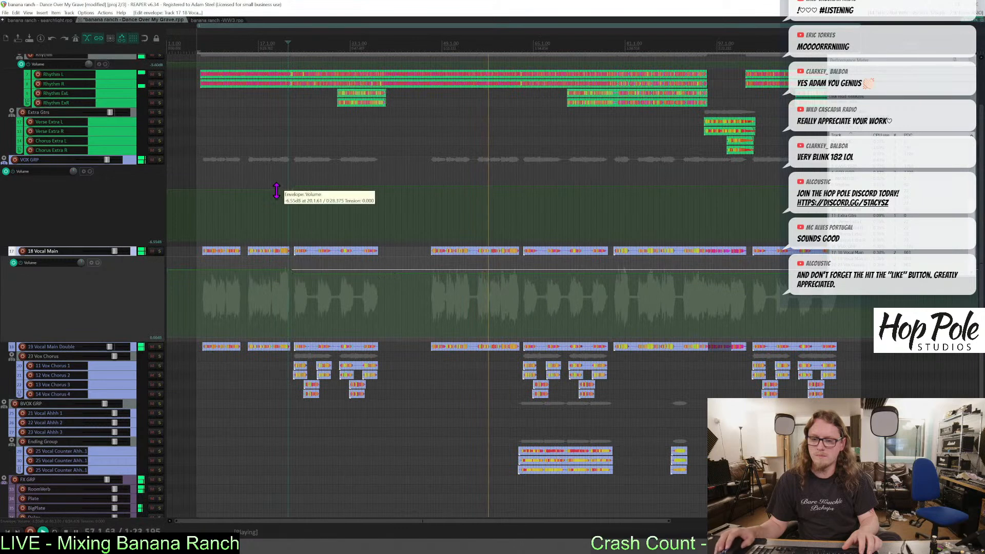
{"action": "scroll", "coordinate": [537, 266], "scroll_direction": "up", "scroll_amount": 4}
{"action": "scroll", "coordinate": [537, 266], "scroll_direction": "up", "scroll_amount": 3}
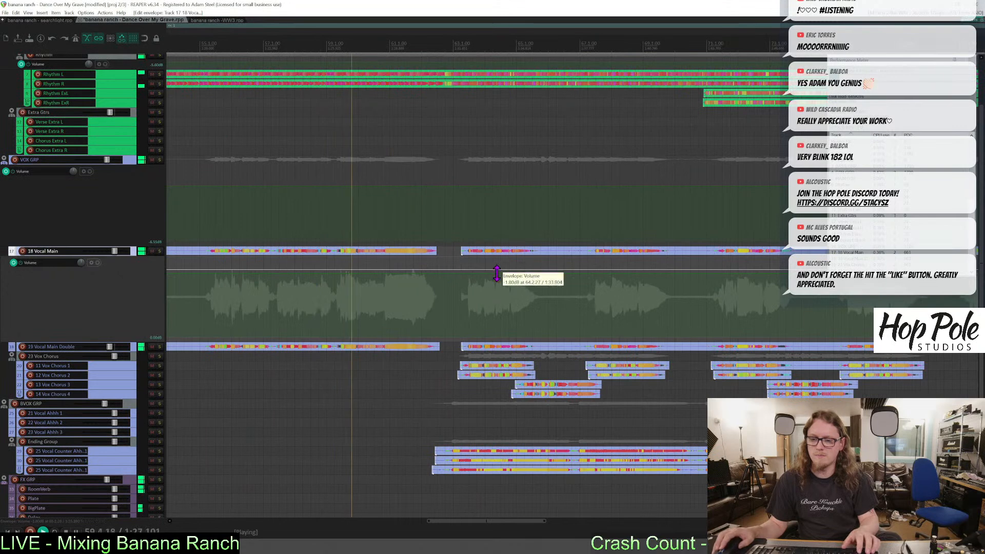
{"action": "scroll", "coordinate": [512, 277], "scroll_direction": "down", "scroll_amount": 3}
{"action": "left_click_drag", "start_coordinate": [386, 528], "coordinate": [467, 529]}
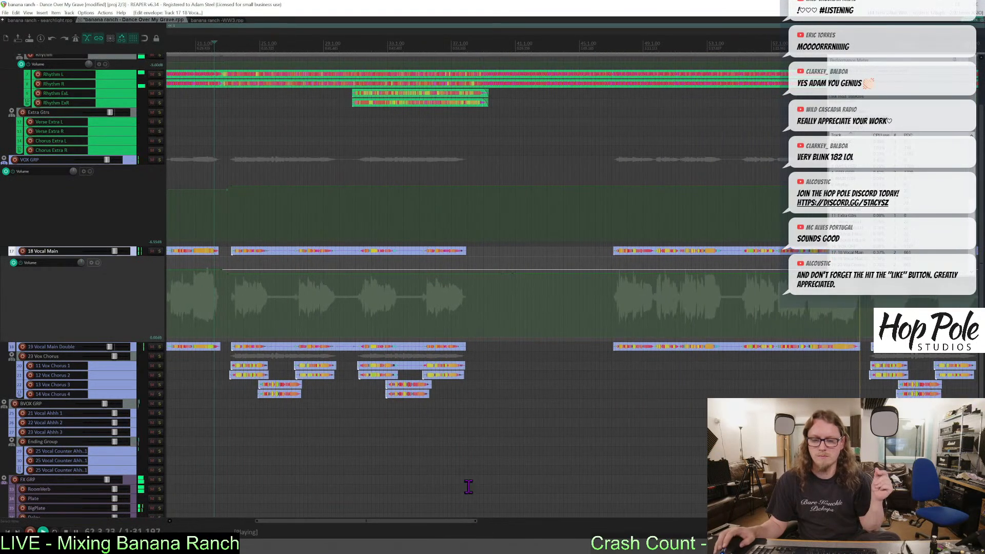
{"action": "scroll", "coordinate": [448, 463], "scroll_direction": "down", "scroll_amount": 4}
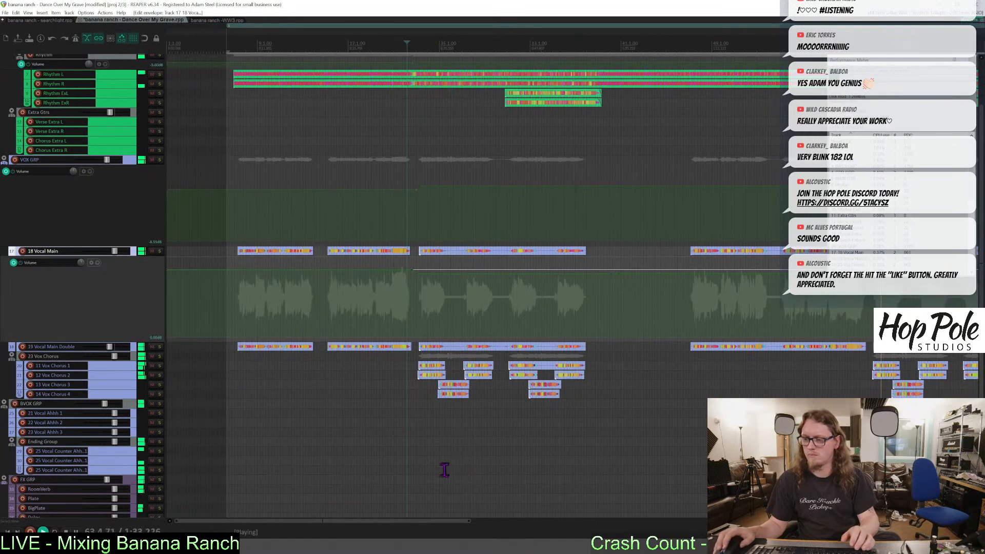
{"action": "scroll", "coordinate": [485, 390], "scroll_direction": "up", "scroll_amount": 2}
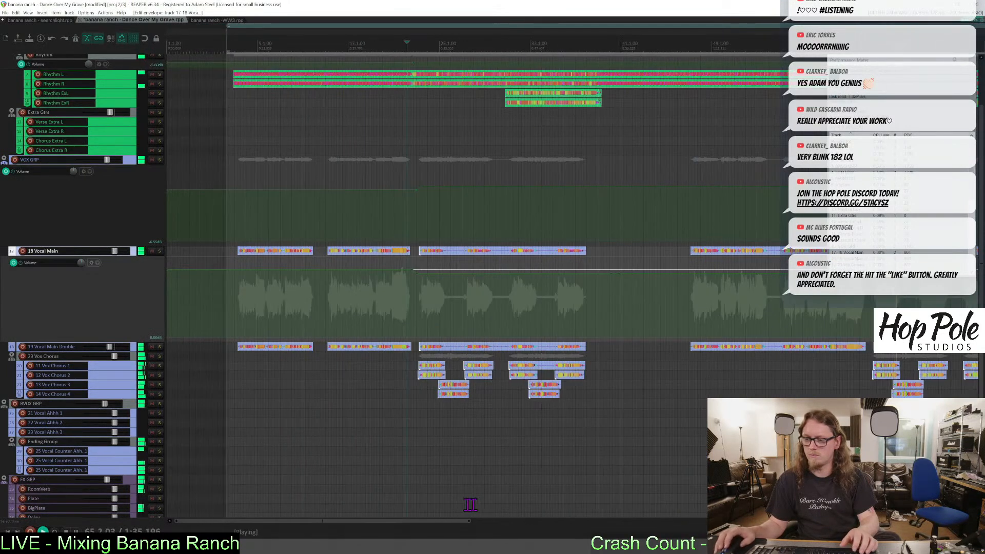
{"action": "left_click_drag", "start_coordinate": [401, 529], "coordinate": [620, 533]}
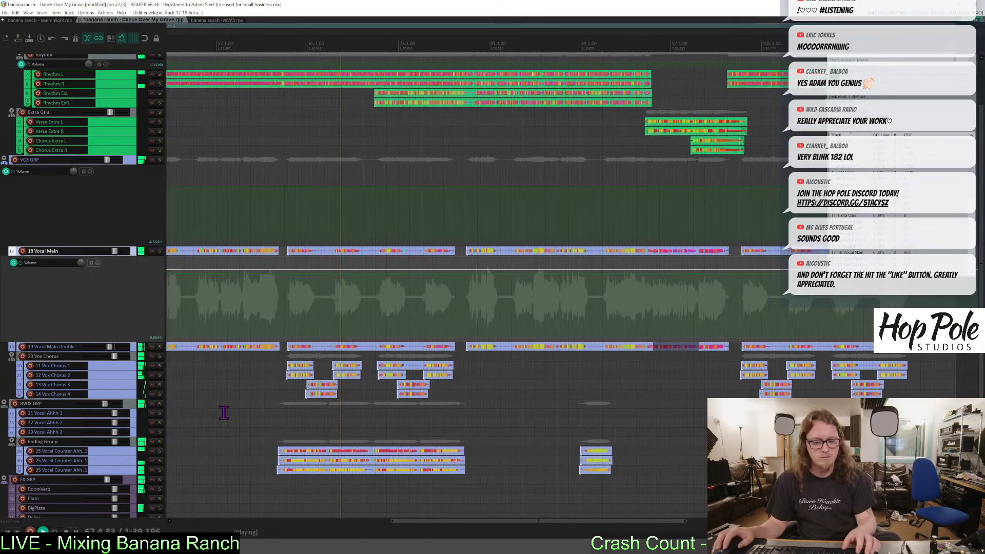
{"action": "left_click", "coordinate": [245, 444]}
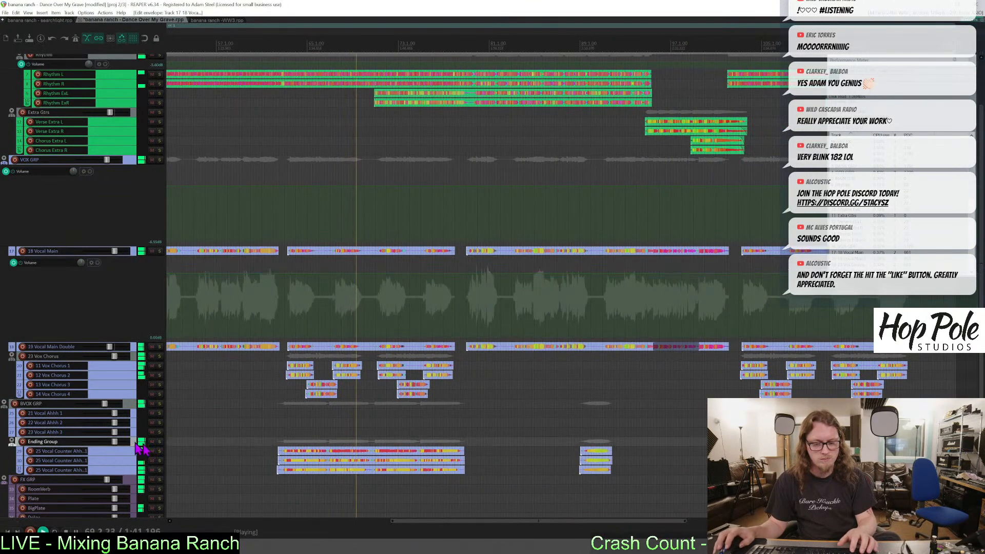
{"action": "key", "text": "v"}
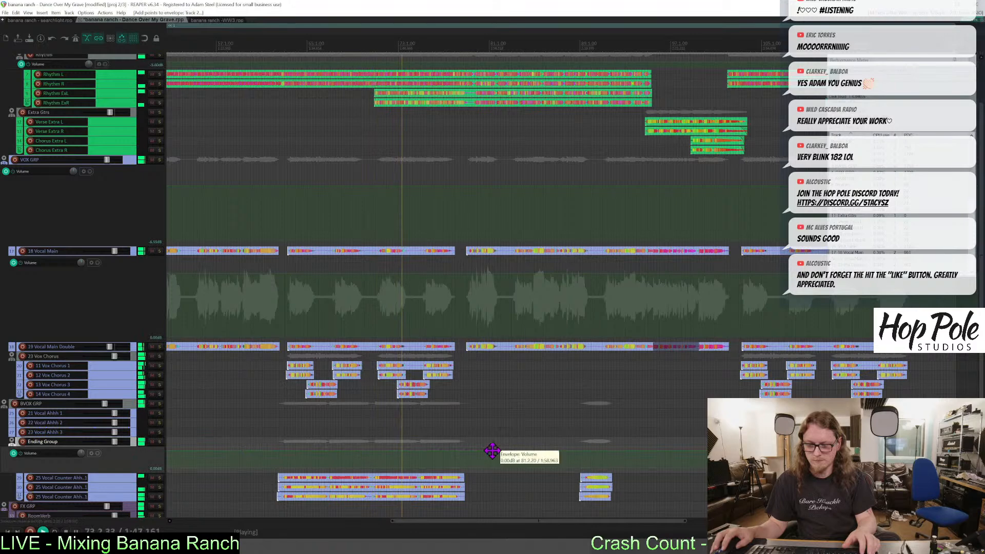
{"action": "left_click_drag", "start_coordinate": [478, 457], "coordinate": [472, 455]}
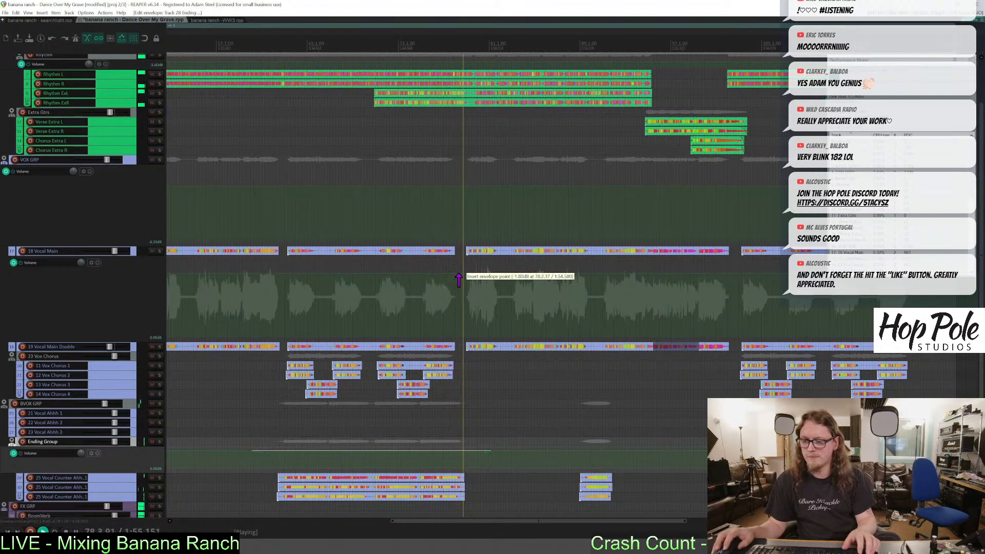
Raise the 18 Vocal Main volume envelope from the end of the second chorus onward.
{"action": "left_click_drag", "start_coordinate": [464, 277], "coordinate": [489, 271]}
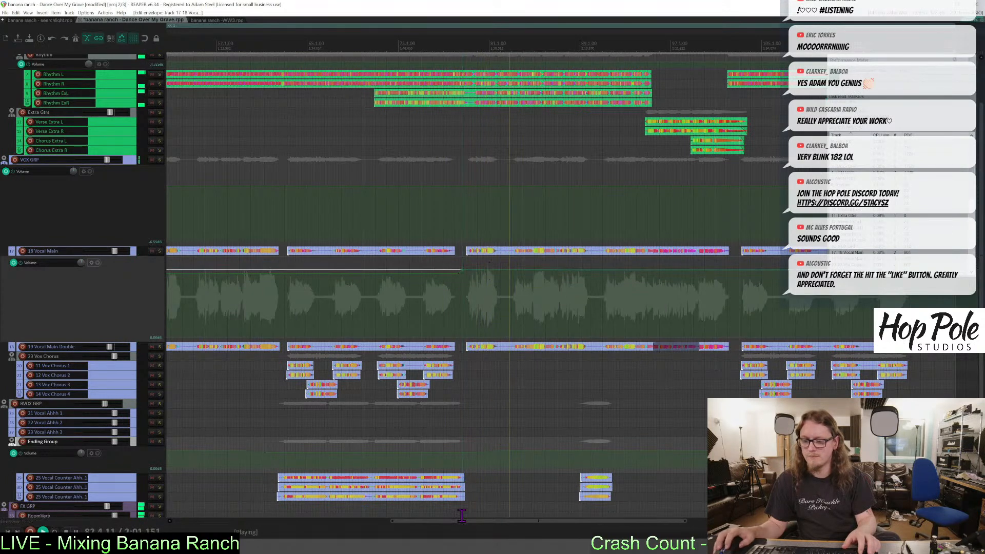
Add a point to the Ending Group volume envelope before the breakdown, raise the preceding section slightly, and replay from the short counter ahhs.
{"action": "left_click_drag", "start_coordinate": [464, 524], "coordinate": [510, 522]}
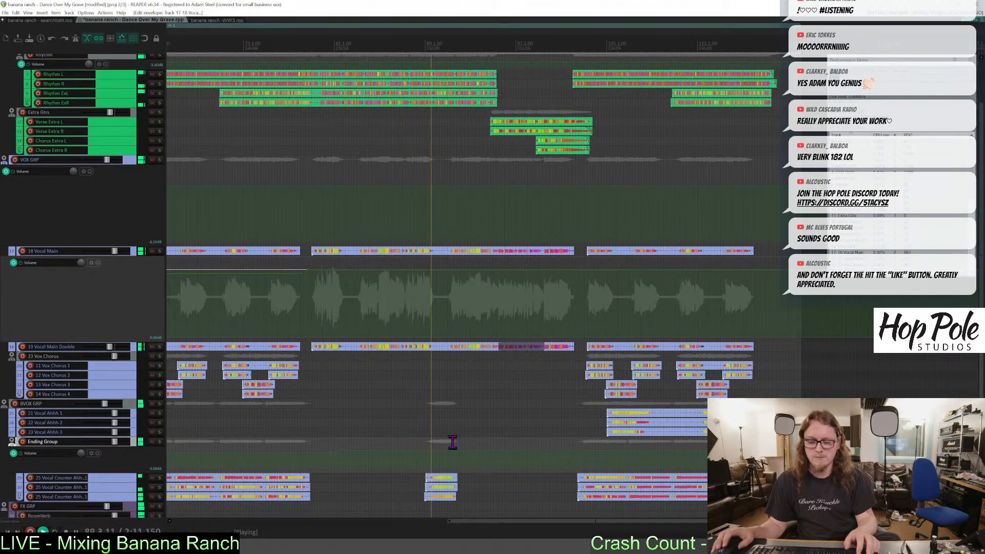
{"action": "left_click", "coordinate": [497, 454], "text": "shift"}
{"action": "left_click_drag", "start_coordinate": [481, 450], "coordinate": [482, 448]}
{"action": "left_click", "coordinate": [420, 46]}
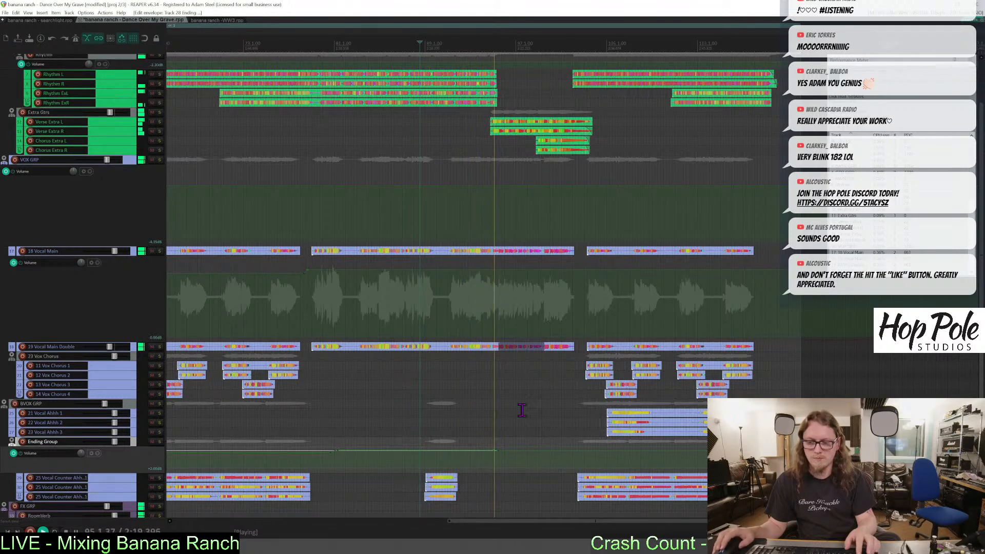
Add a point to the VOX GRP volume envelope at the start of the breakdown and stop playback.
{"action": "scroll", "coordinate": [528, 220], "scroll_direction": "up", "scroll_amount": 5}
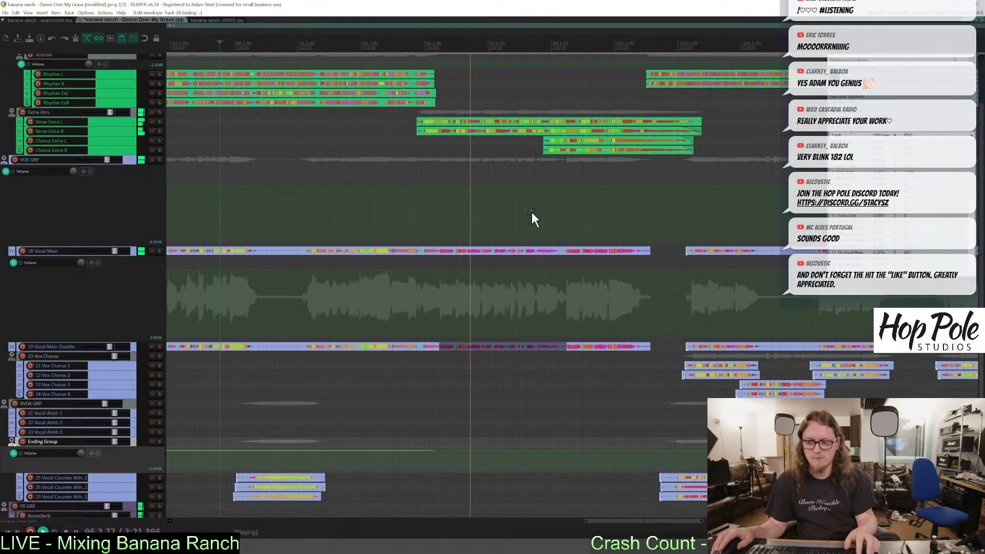
{"action": "left_click", "coordinate": [527, 215]}
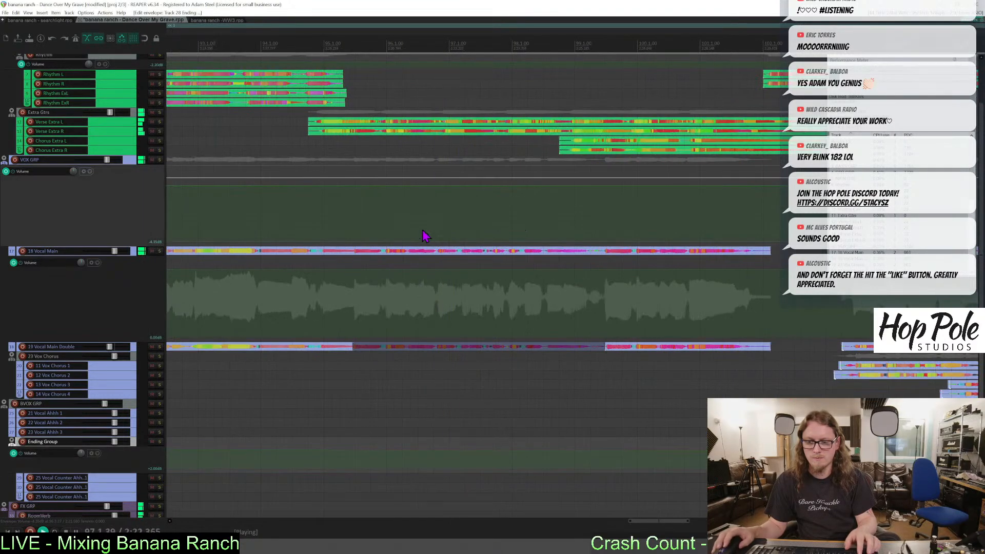
{"action": "left_click", "coordinate": [351, 188]}
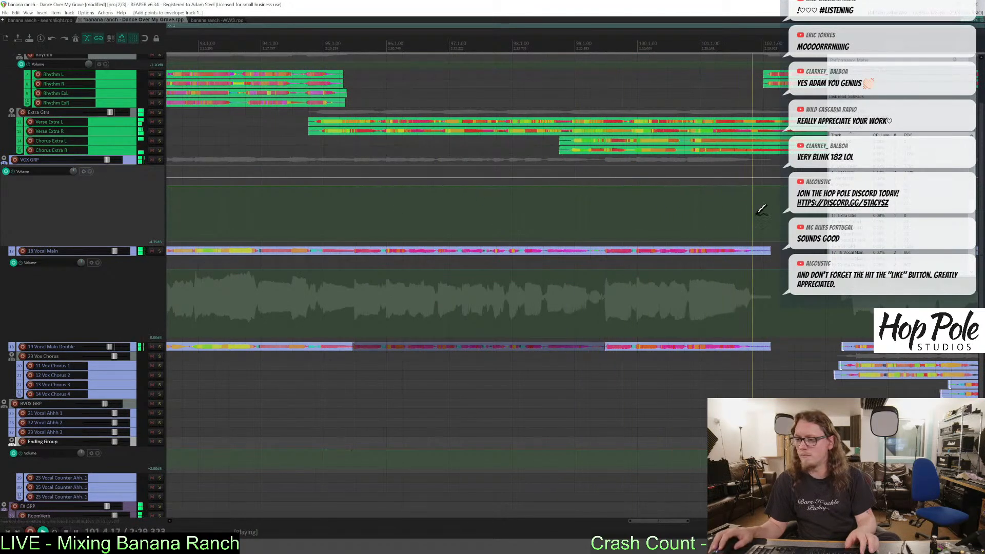
{"action": "key", "text": "space"}
{"action": "scroll", "coordinate": [518, 245], "scroll_direction": "down", "scroll_amount": 8}
{"action": "scroll", "coordinate": [615, 250], "scroll_direction": "up", "scroll_amount": 1}
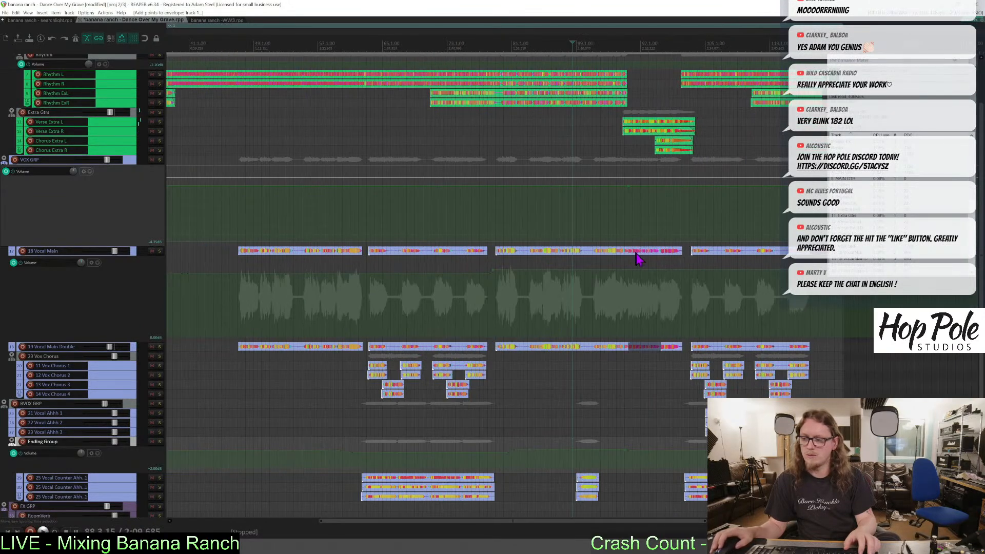
Add 18 Vocal Main volume envelope points around the breakdown and lower the level between them slightly.
{"action": "scroll", "coordinate": [623, 281], "scroll_direction": "up", "scroll_amount": 4}
{"action": "scroll", "coordinate": [638, 271], "scroll_direction": "down", "scroll_amount": 5}
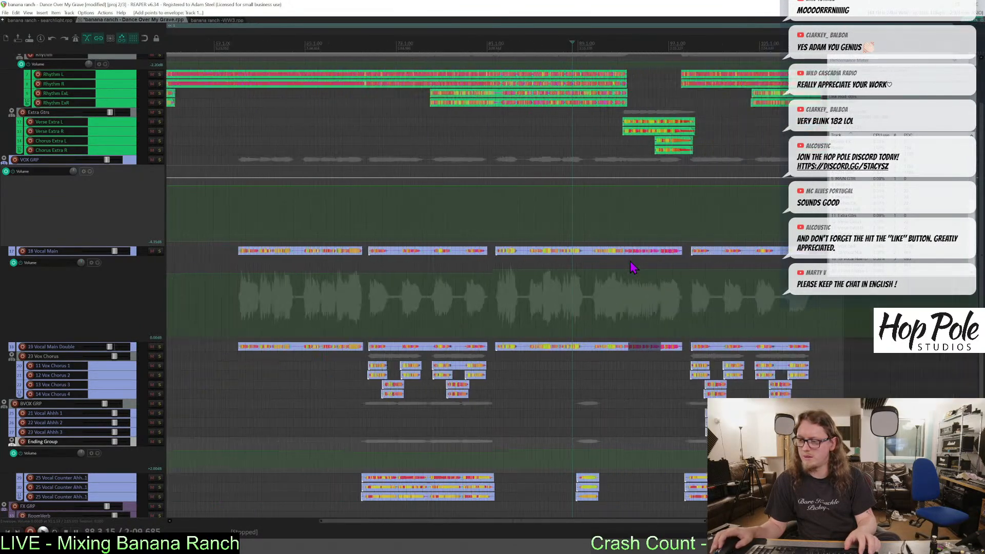
{"action": "scroll", "coordinate": [686, 303], "scroll_direction": "up", "scroll_amount": 4}
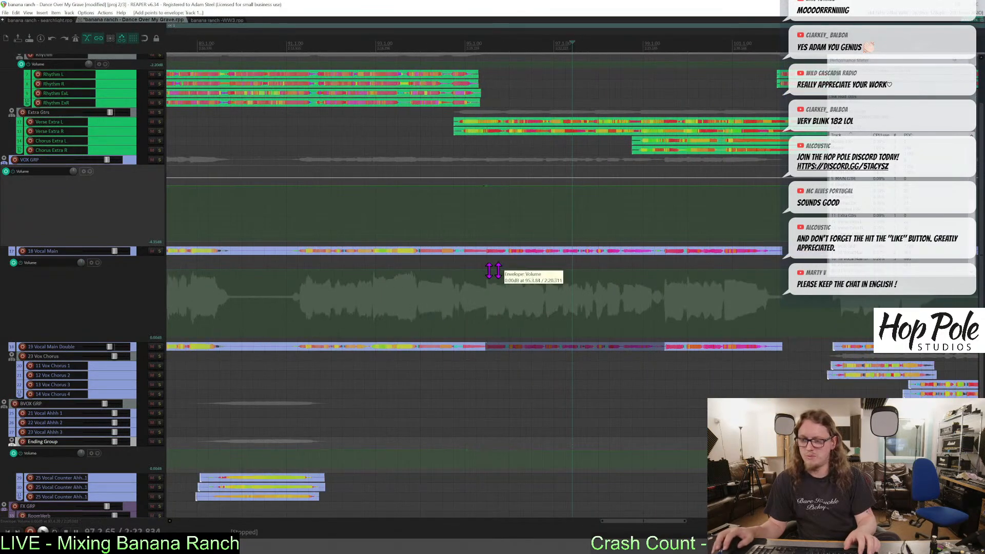
{"action": "scroll", "coordinate": [554, 230], "scroll_direction": "up", "scroll_amount": 1}
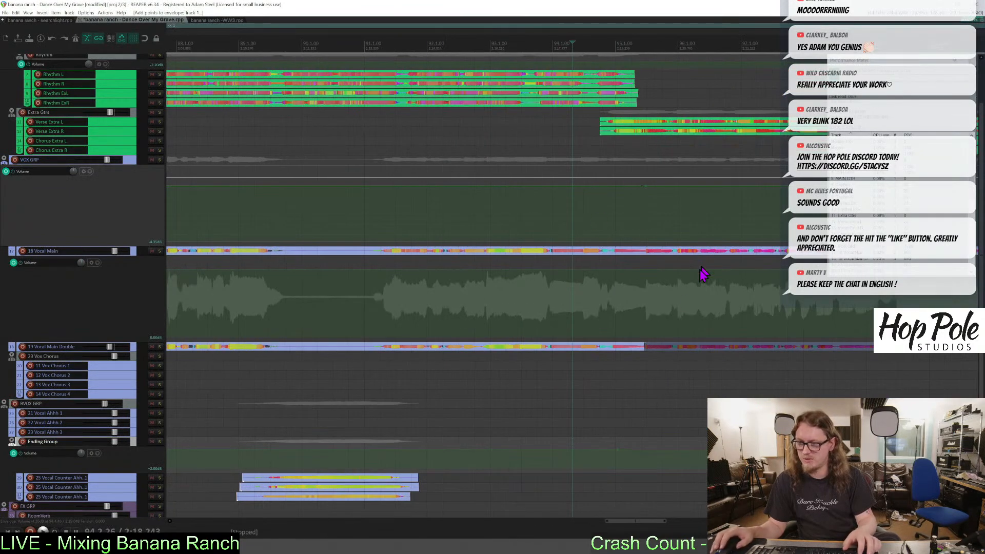
{"action": "key", "text": "space"}
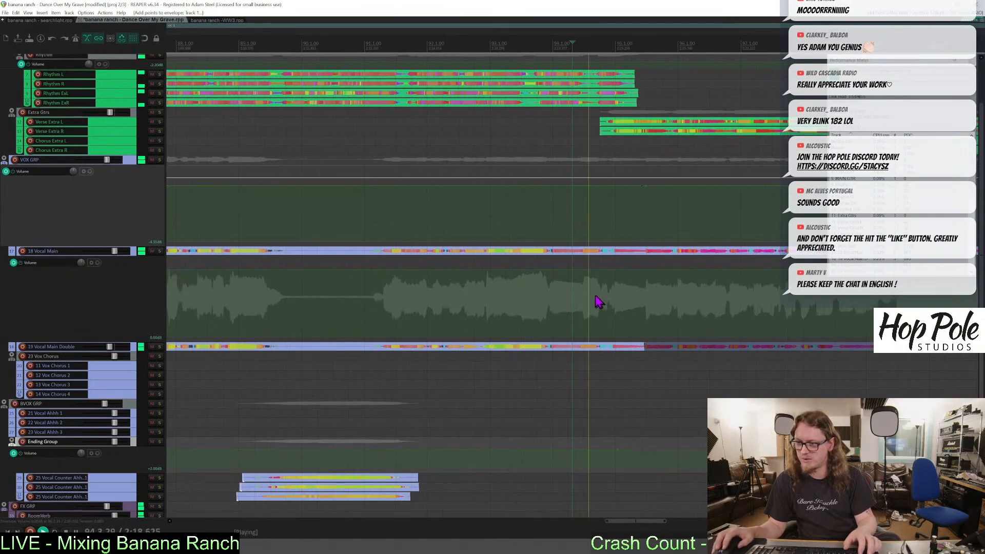
{"action": "left_click", "coordinate": [643, 269]}
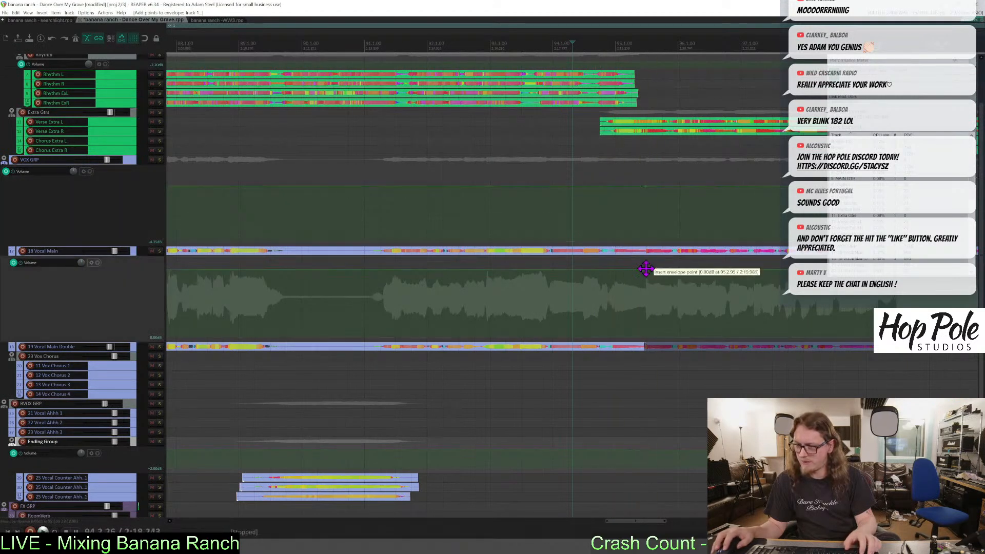
{"action": "left_click_drag", "start_coordinate": [631, 521], "coordinate": [654, 522]}
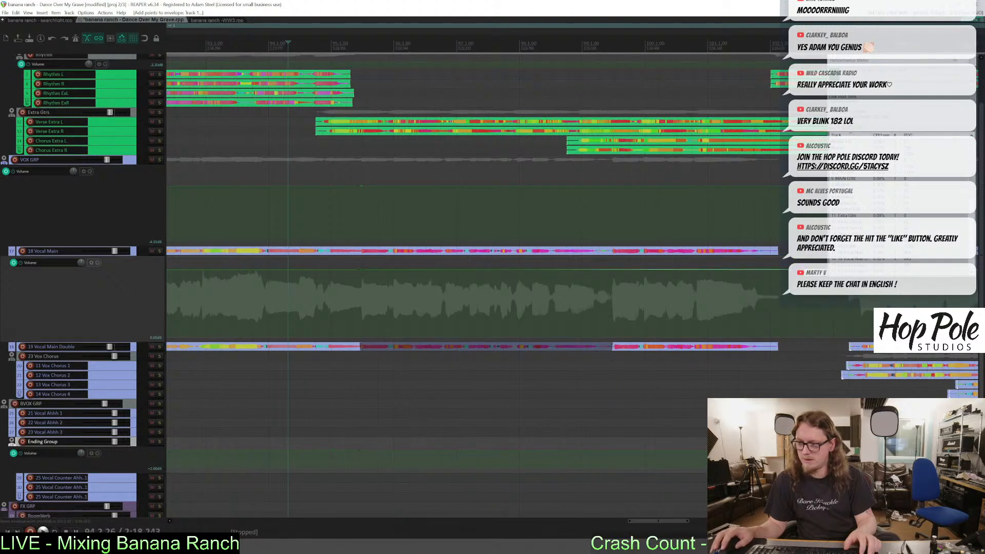
{"action": "left_click_drag", "start_coordinate": [763, 269], "coordinate": [762, 272]}
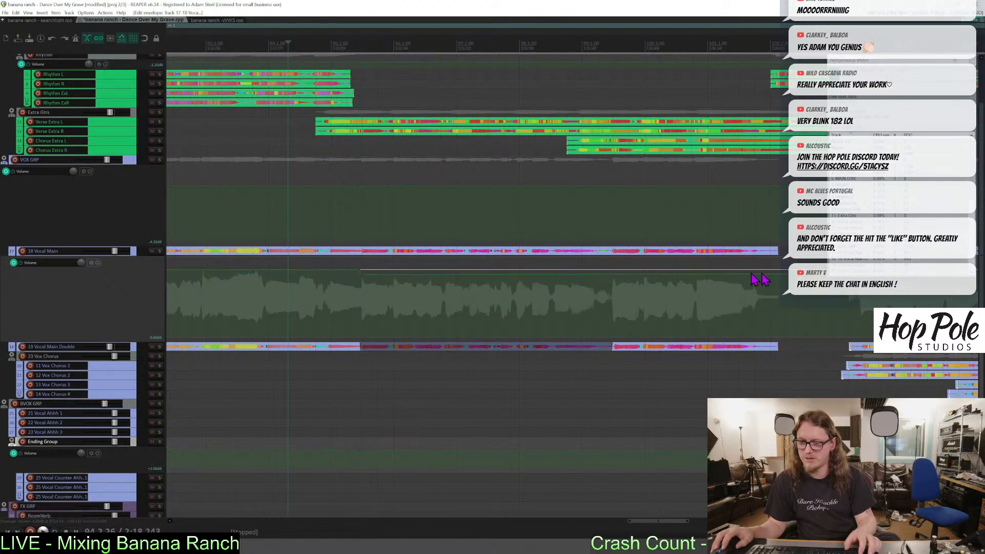
Play through the breakdown and fine-tune the 18 Vocal Main volume envelope level across the final chorus.
{"action": "scroll", "coordinate": [762, 271], "scroll_direction": "down", "scroll_amount": 3}
{"action": "scroll", "coordinate": [450, 262], "scroll_direction": "up", "scroll_amount": 2}
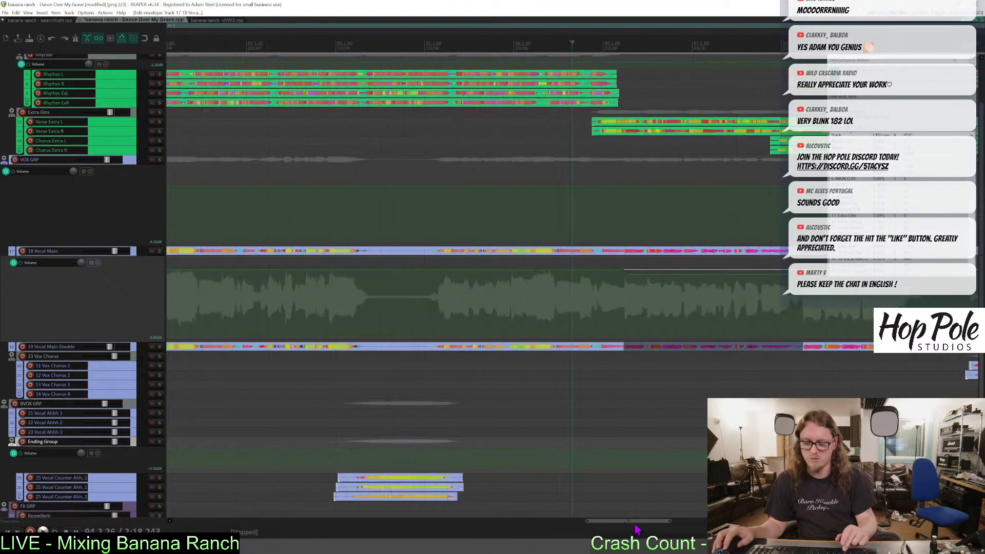
{"action": "key", "text": "space"}
{"action": "scroll", "coordinate": [634, 525], "scroll_direction": "down", "scroll_amount": 2}
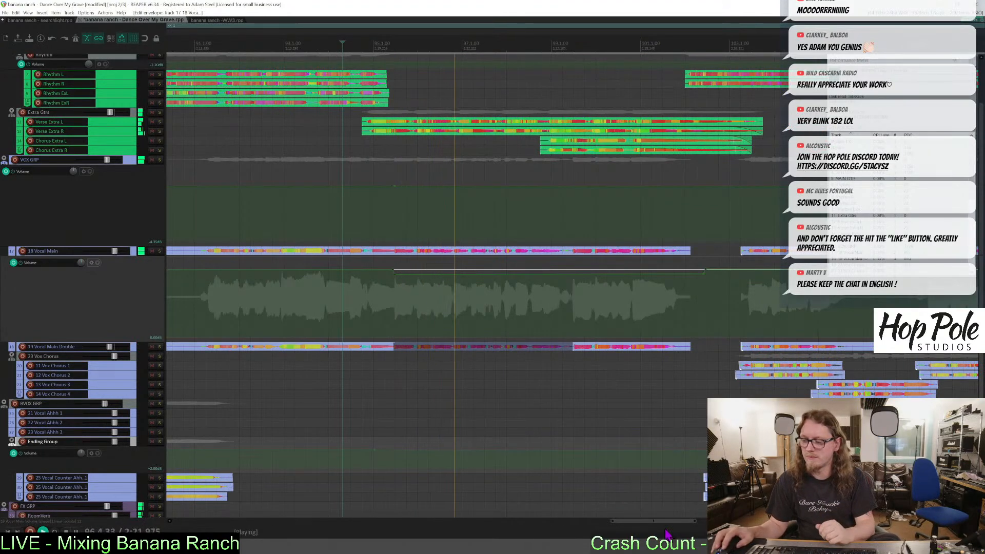
{"action": "left_click_drag", "start_coordinate": [666, 521], "coordinate": [676, 521]}
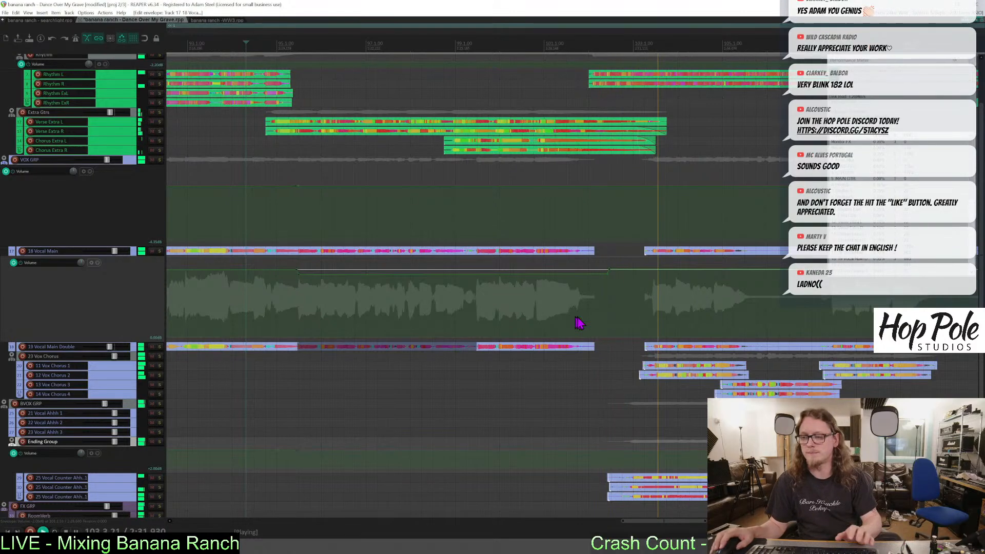
{"action": "left_click_drag", "start_coordinate": [643, 511], "coordinate": [654, 507]}
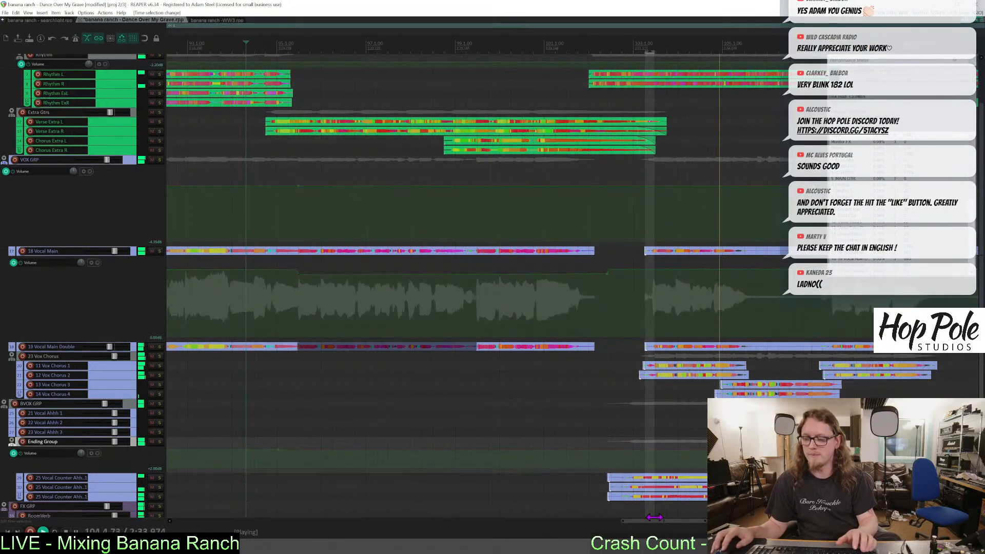
{"action": "left_click_drag", "start_coordinate": [663, 273], "coordinate": [662, 271]}
{"action": "scroll", "coordinate": [663, 272], "scroll_direction": "down", "scroll_amount": 3}
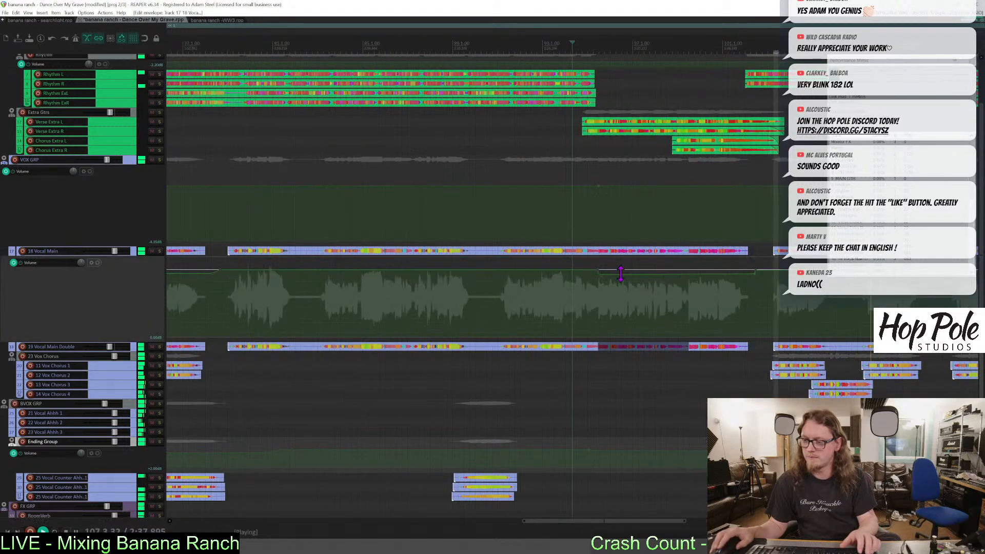
{"action": "left_click_drag", "start_coordinate": [576, 522], "coordinate": [665, 523]}
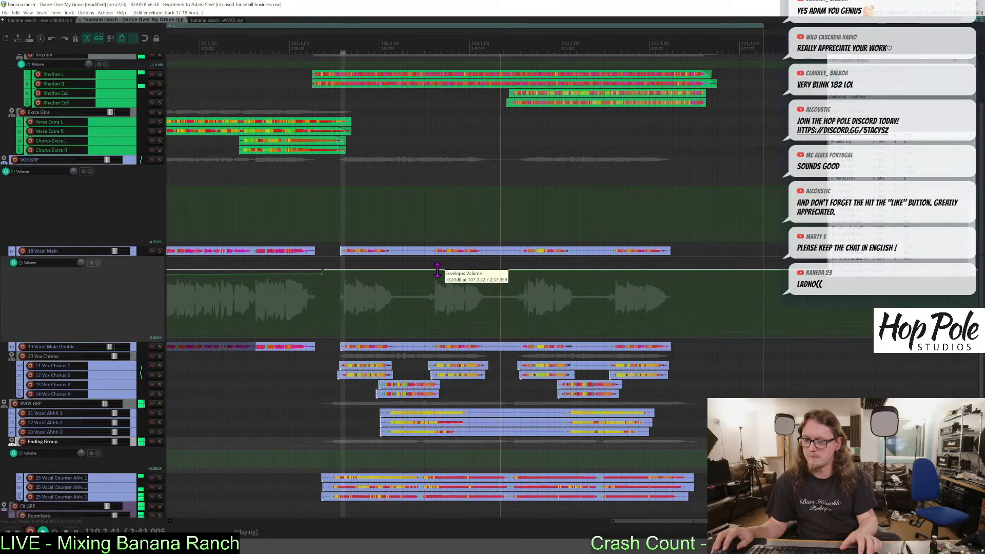
{"action": "left_click_drag", "start_coordinate": [438, 269], "coordinate": [438, 271]}
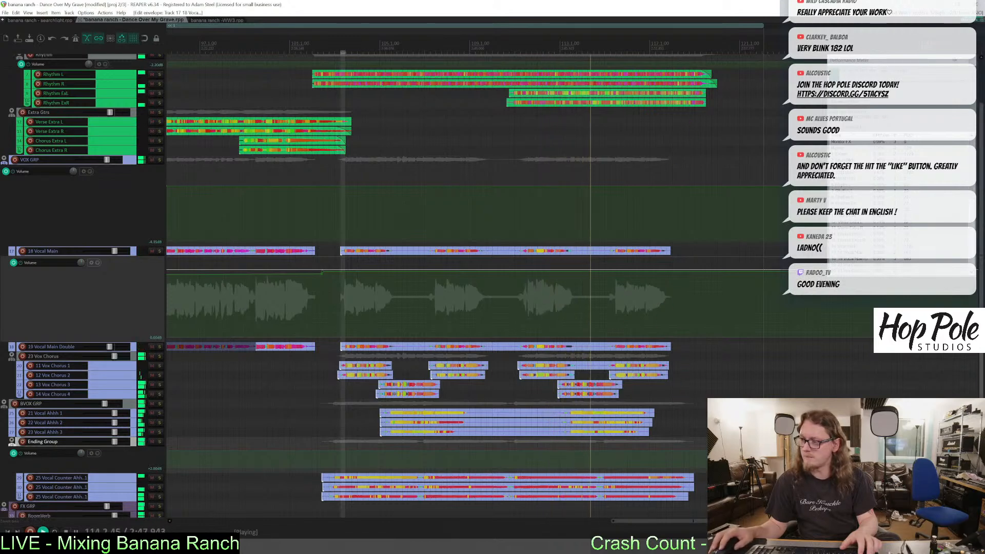
Stop playback, extend the end of the song region slightly past the last guitar items, and save the project.
{"action": "left_click_drag", "start_coordinate": [981, 330], "coordinate": [980, 298]}
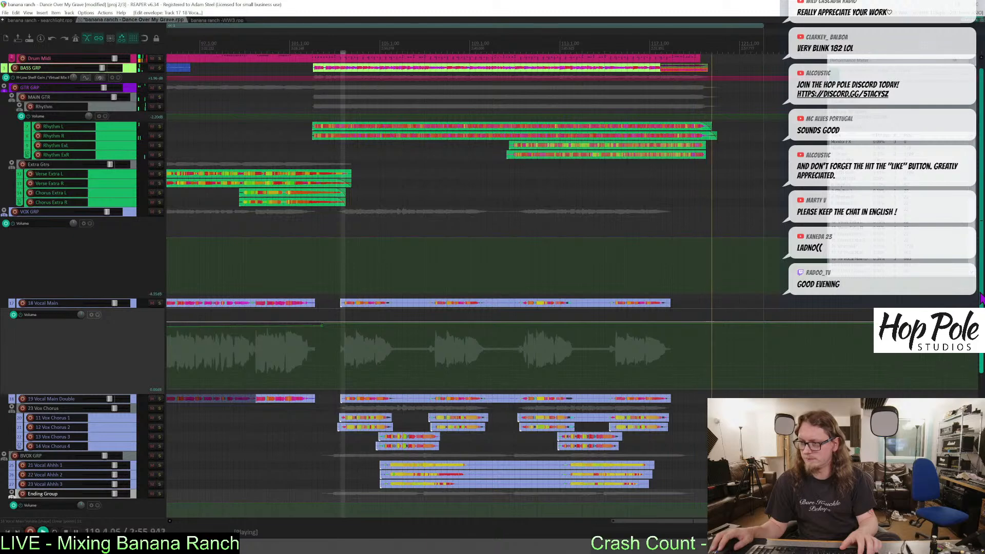
{"action": "key", "text": "space"}
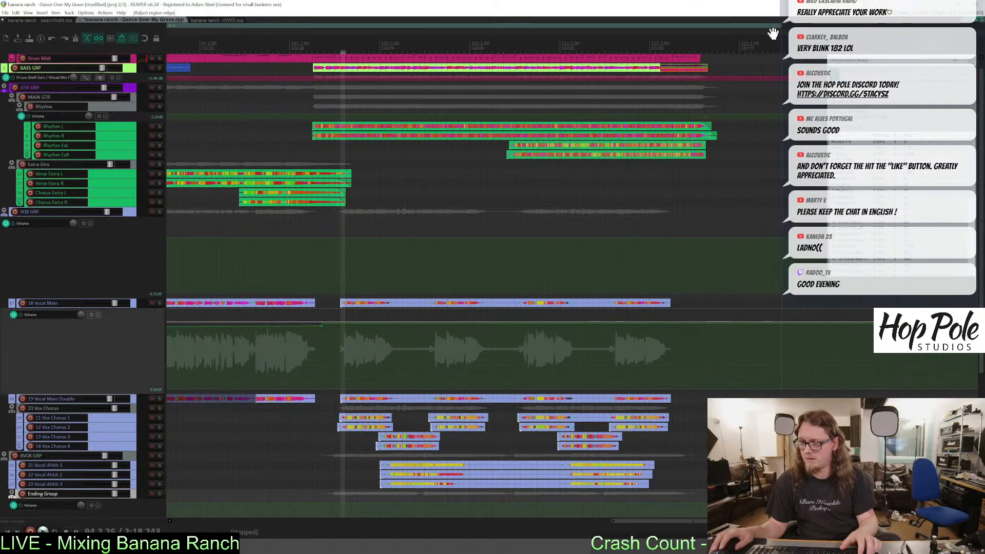
{"action": "scroll", "coordinate": [394, 87], "scroll_direction": "down", "scroll_amount": 6}
{"action": "key", "text": "ctrl+s"}
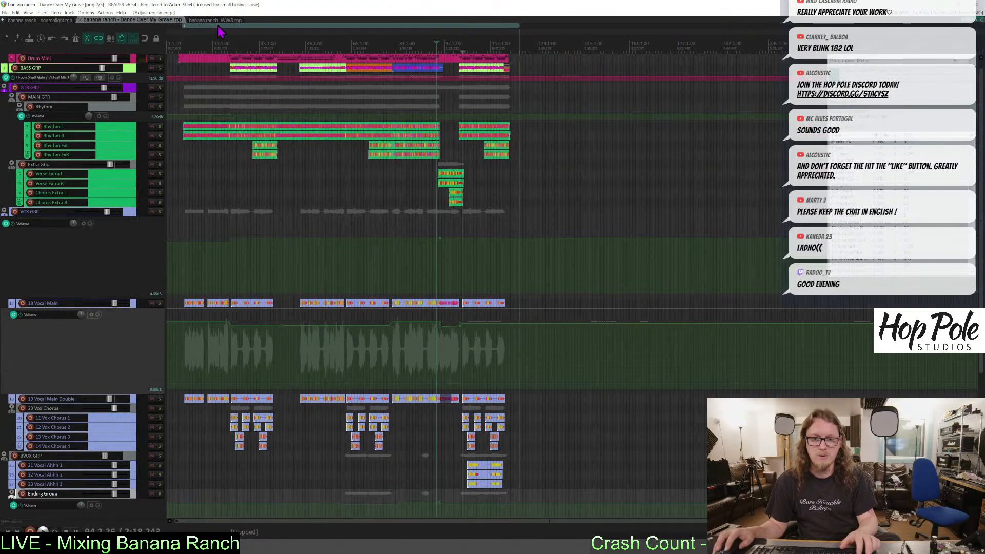
Set the time selection to the whole song region and save the project.
{"action": "double_click", "coordinate": [218, 27]}
{"action": "scroll", "coordinate": [273, 66], "scroll_direction": "up", "scroll_amount": 8}
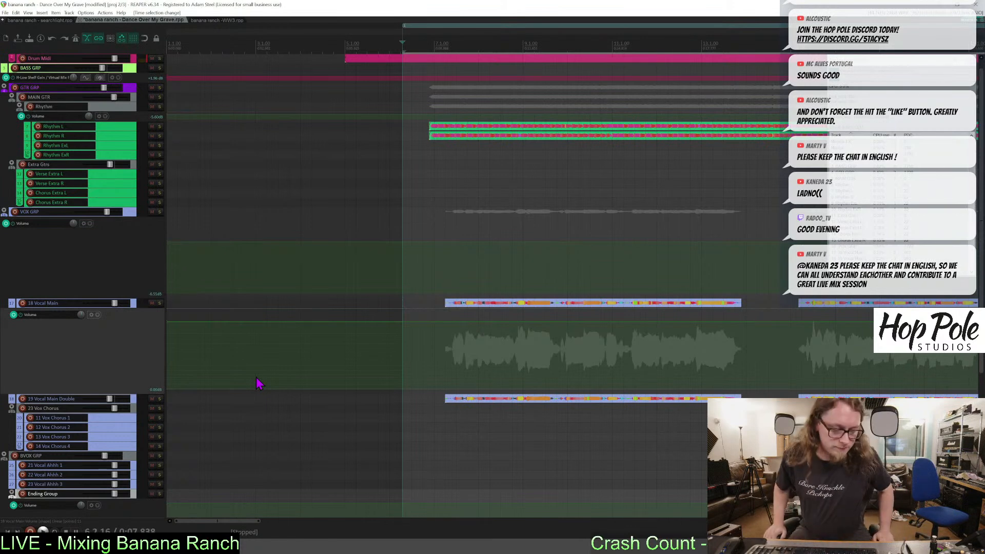
{"action": "scroll", "coordinate": [357, 356], "scroll_direction": "down", "scroll_amount": 6}
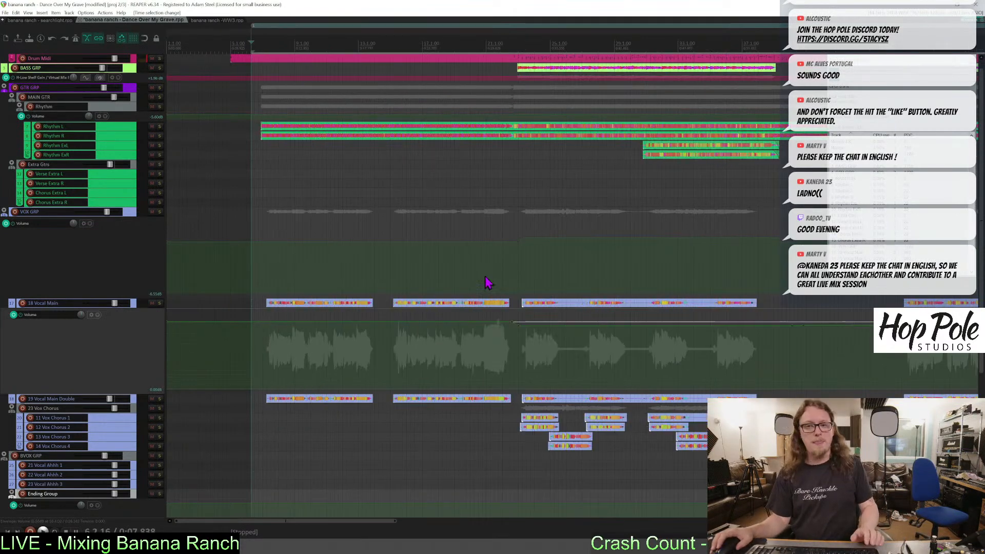
{"action": "key", "text": "ctrl+s"}
{"action": "scroll", "coordinate": [461, 262], "scroll_direction": "down", "scroll_amount": 4}
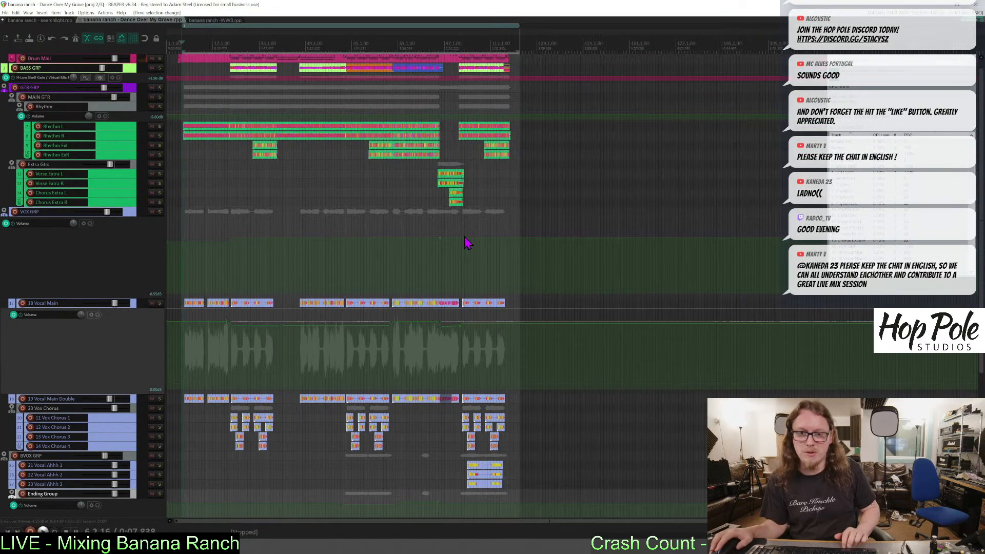
{"action": "scroll", "coordinate": [461, 240], "scroll_direction": "up", "scroll_amount": 2}
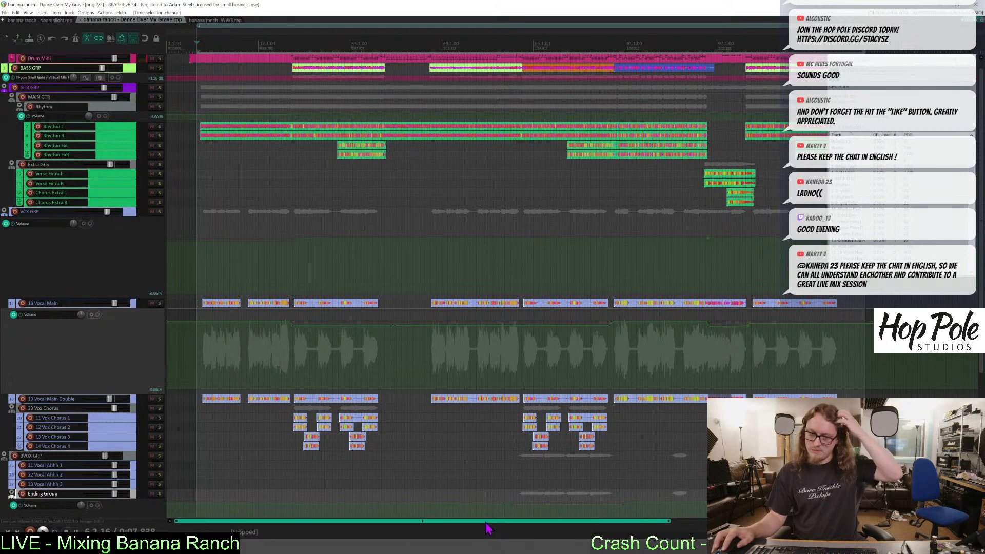
{"action": "left_click_drag", "start_coordinate": [487, 521], "coordinate": [497, 521]}
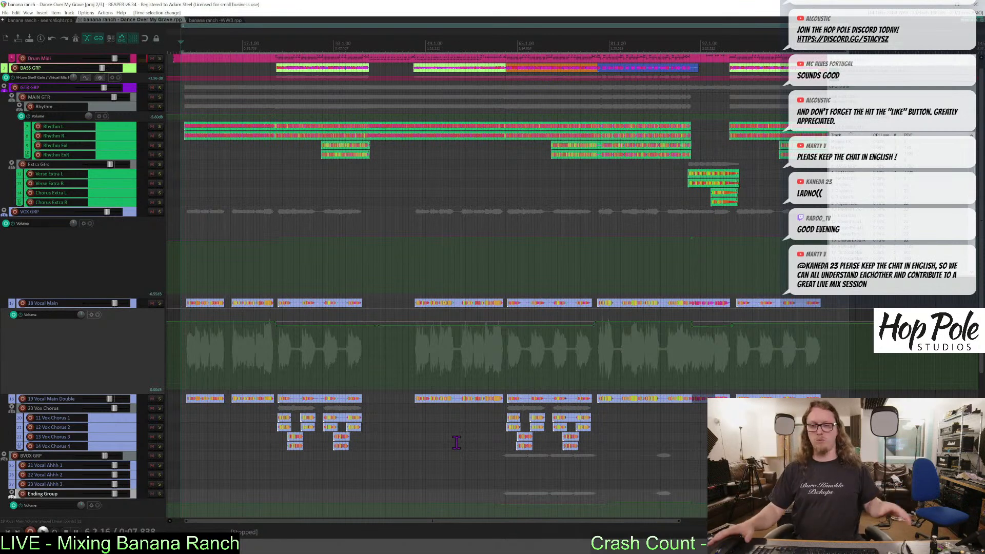
Show the mixer and add the ReaInsert plug-in to the master track's effects.
{"action": "key", "text": "ctrl+m"}
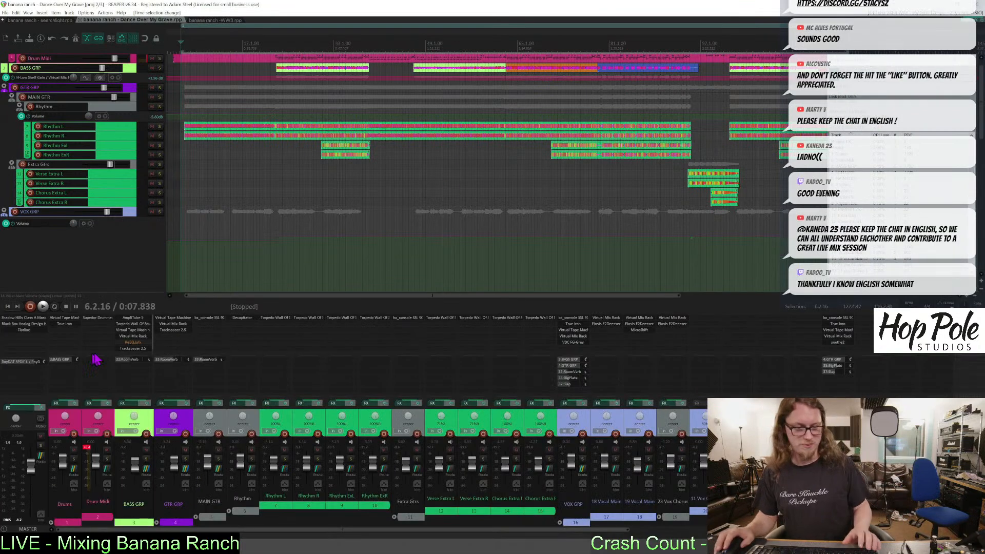
{"action": "left_click", "coordinate": [10, 343]}
{"action": "type", "text": "t"}
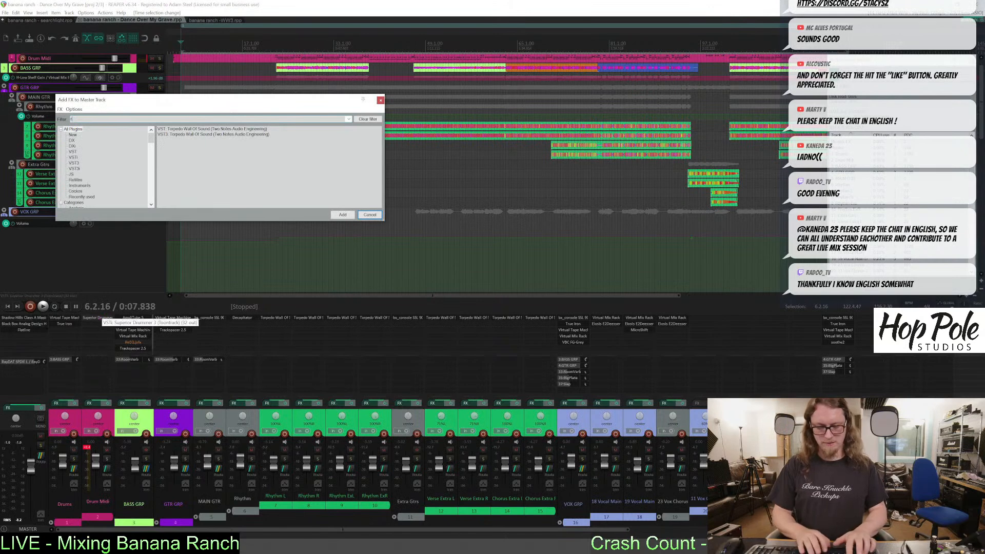
{"action": "key", "text": "BackSpace"}
{"action": "type", "text": "rea"}
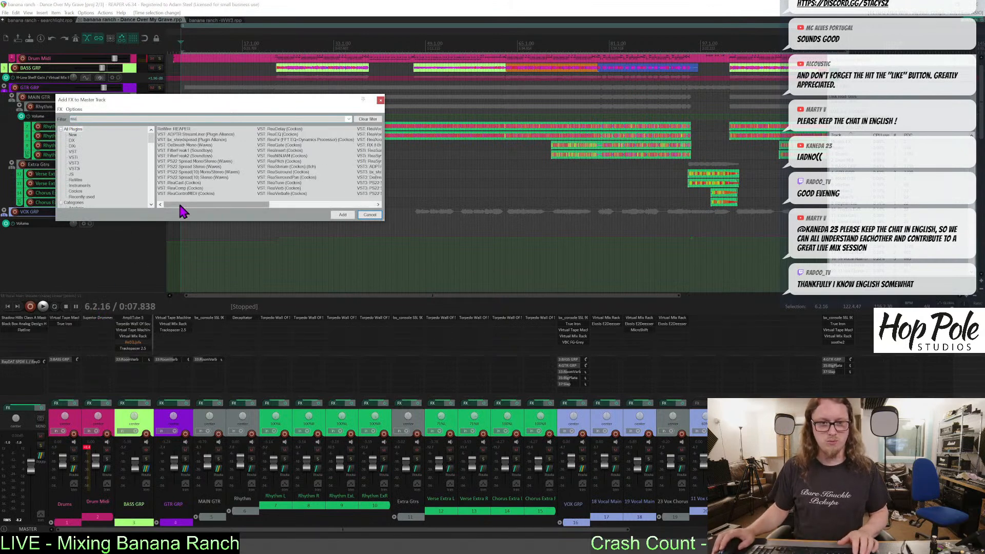
{"action": "type", "text": "inser"}
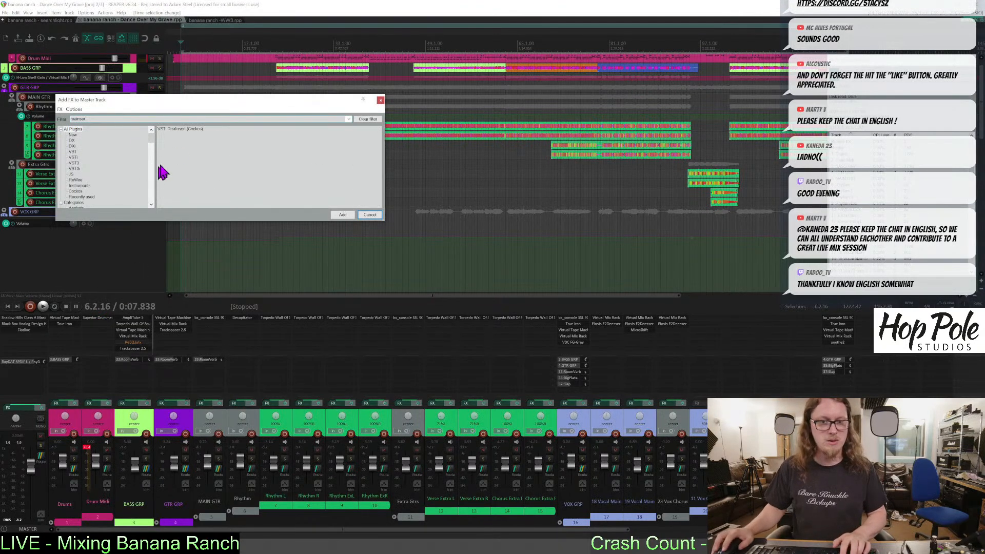
{"action": "double_click", "coordinate": [183, 130]}
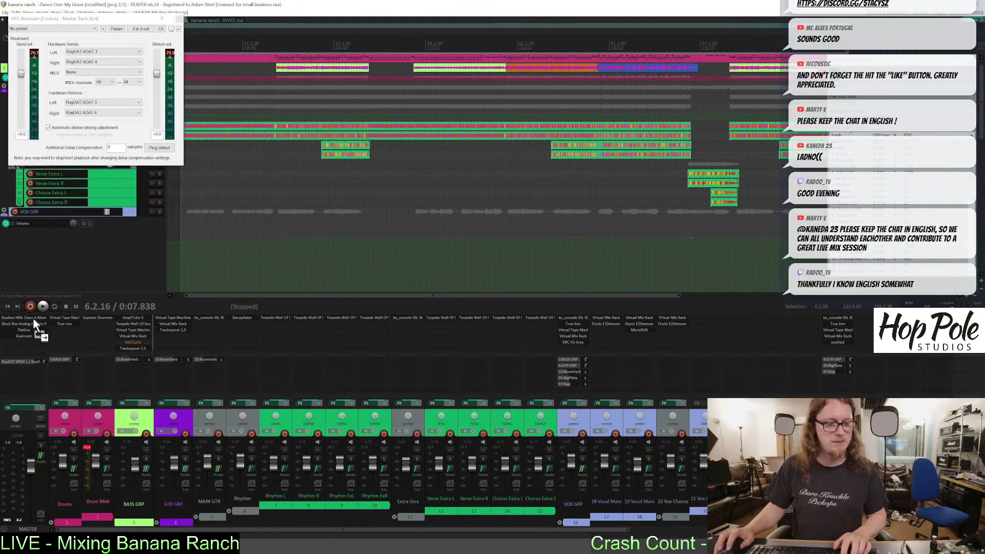
Place ReaInsert first in the master effects chain and set its hardware sends to RayDAT AES L and RayDAT AES R.
{"action": "left_click_drag", "start_coordinate": [60, 22], "coordinate": [320, 248]}
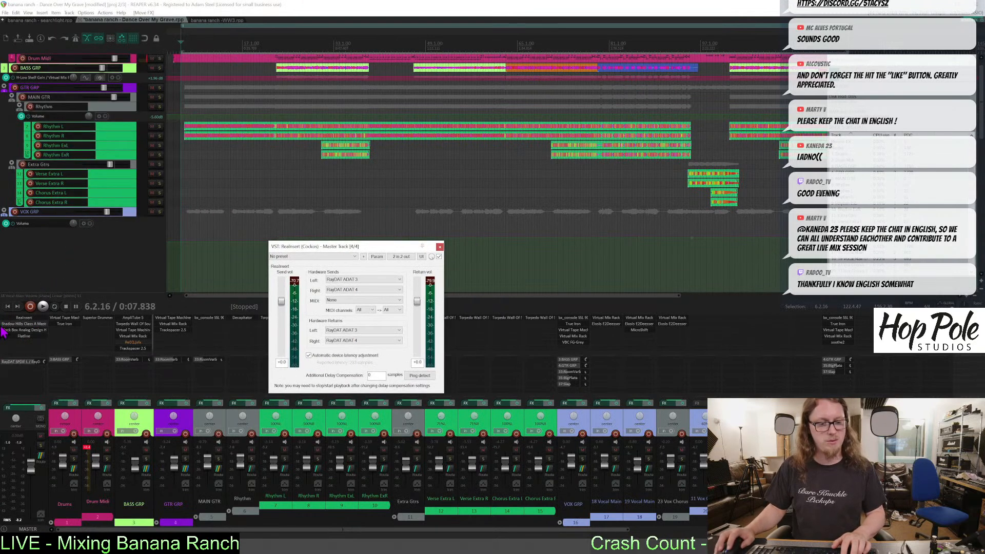
{"action": "left_click", "coordinate": [359, 280]}
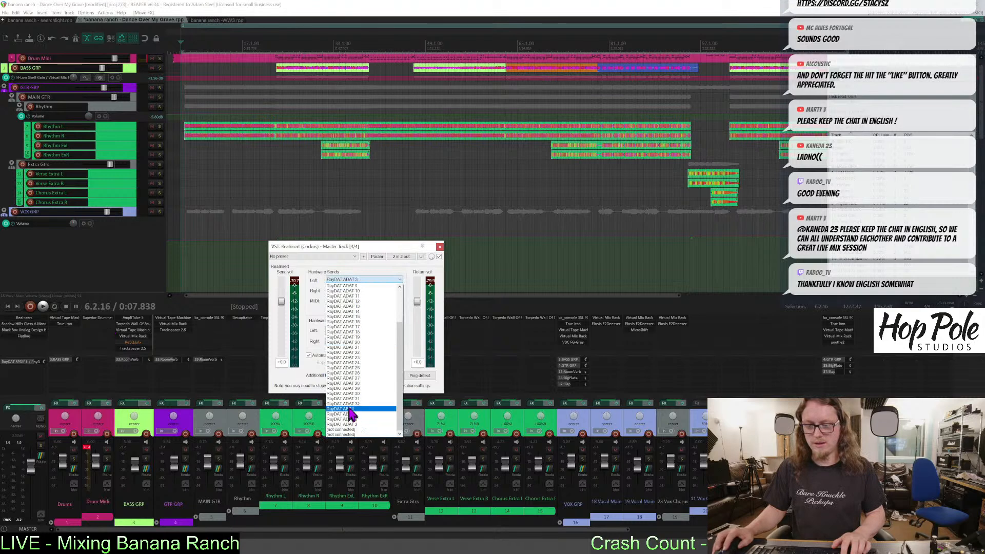
{"action": "left_click", "coordinate": [351, 413]}
{"action": "left_click", "coordinate": [343, 289]}
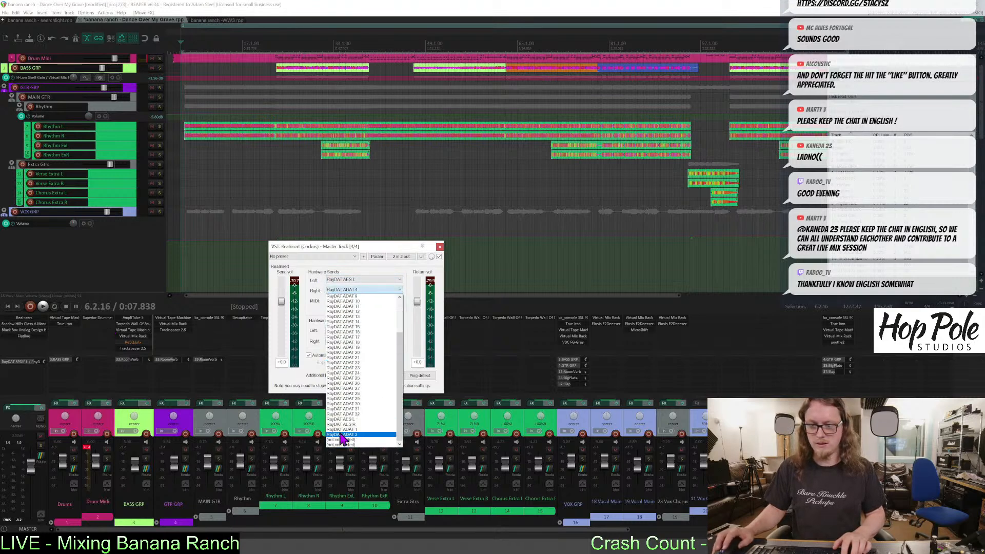
{"action": "left_click", "coordinate": [347, 425]}
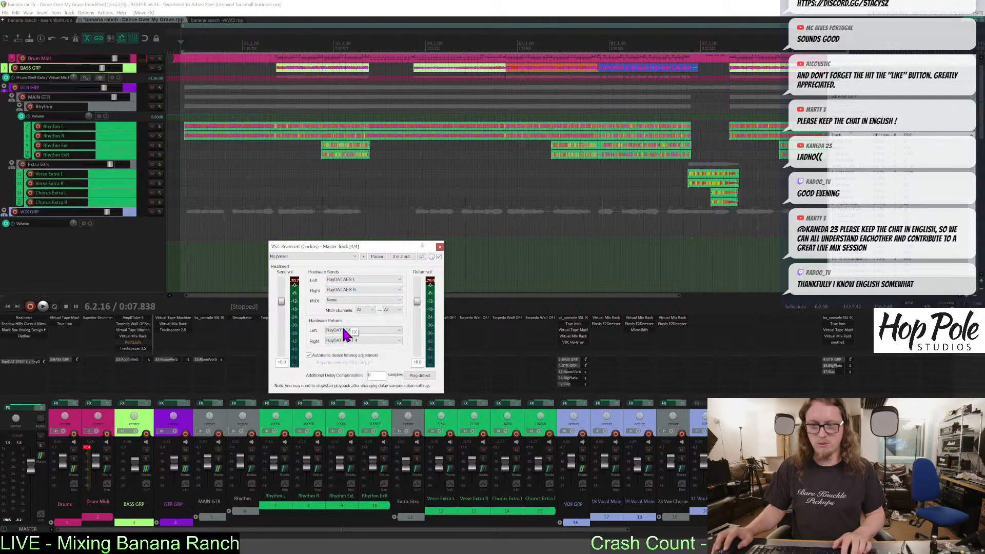
Set ReaInsert's hardware returns to RayDAT AES L for the left channel and RayDAT AES R for the right.
{"action": "left_click", "coordinate": [345, 332]}
{"action": "left_click", "coordinate": [347, 465]}
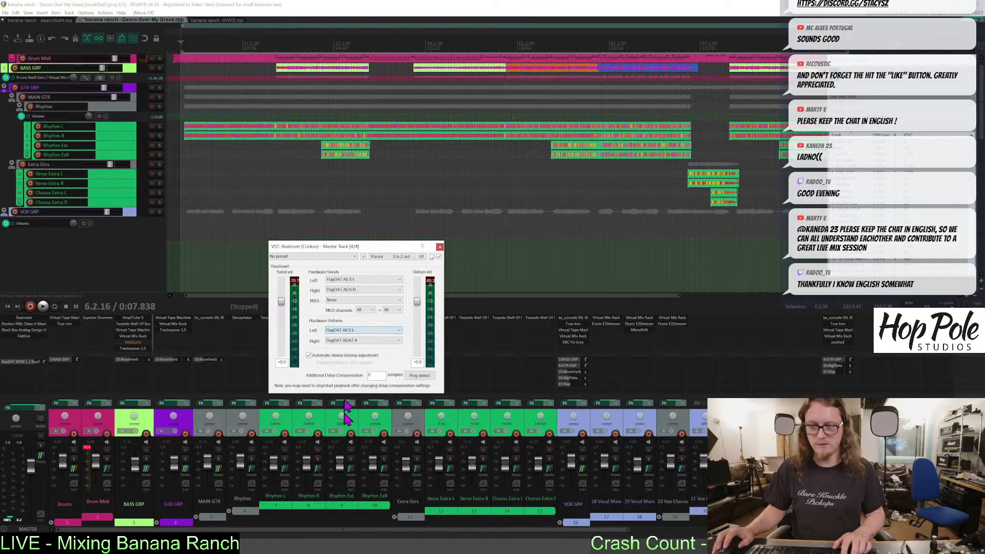
{"action": "left_click", "coordinate": [348, 340]}
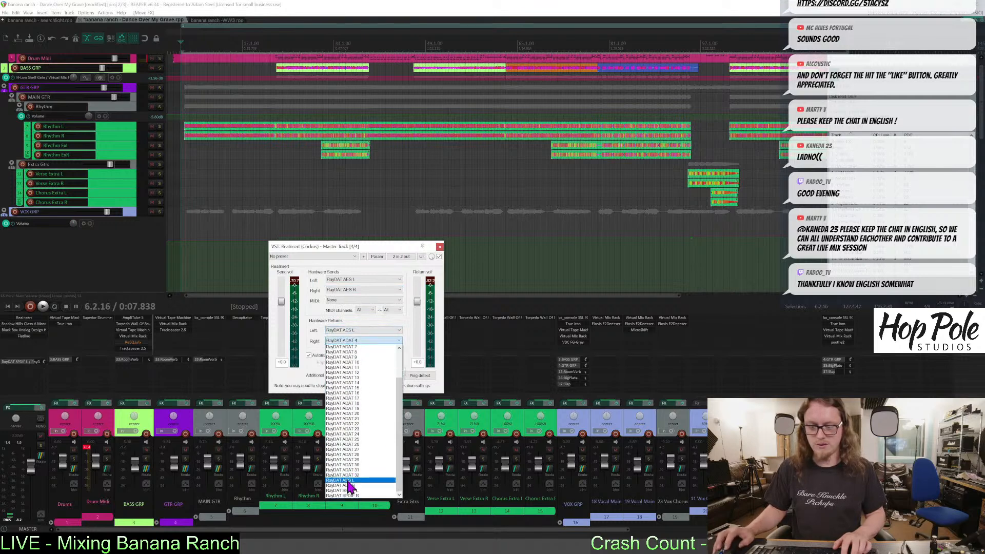
{"action": "left_click", "coordinate": [345, 485]}
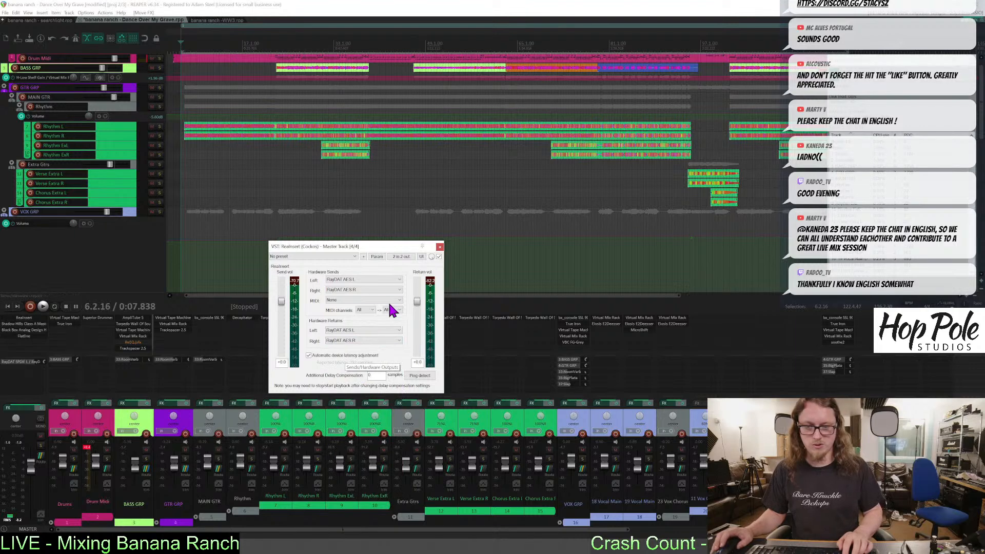
Play the mix briefly from about bar 26 to check the ReaInsert send and return levels.
{"action": "left_click", "coordinate": [294, 49]}
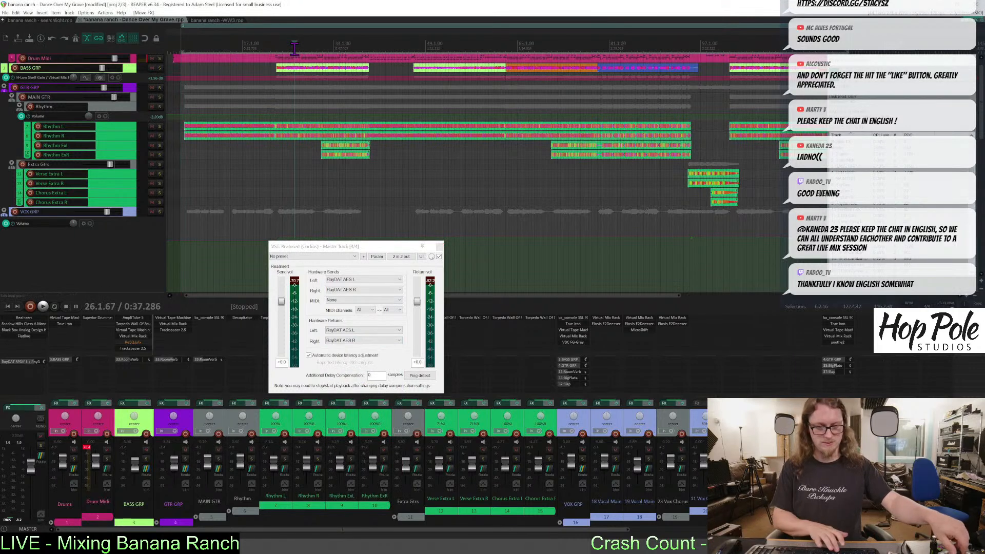
{"action": "key", "text": "space"}
{"action": "key", "text": "space"}
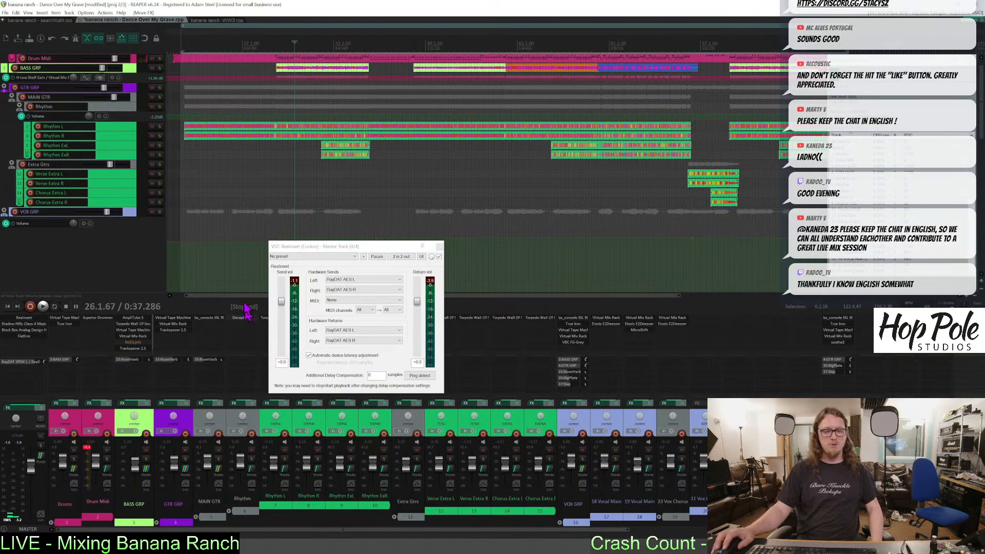
Lower ReaInsert's send volume to about -15.7 dB and compare the playing mix with the plug-in bypassed and active.
{"action": "left_click_drag", "start_coordinate": [282, 305], "coordinate": [281, 322]}
{"action": "key", "text": "space"}
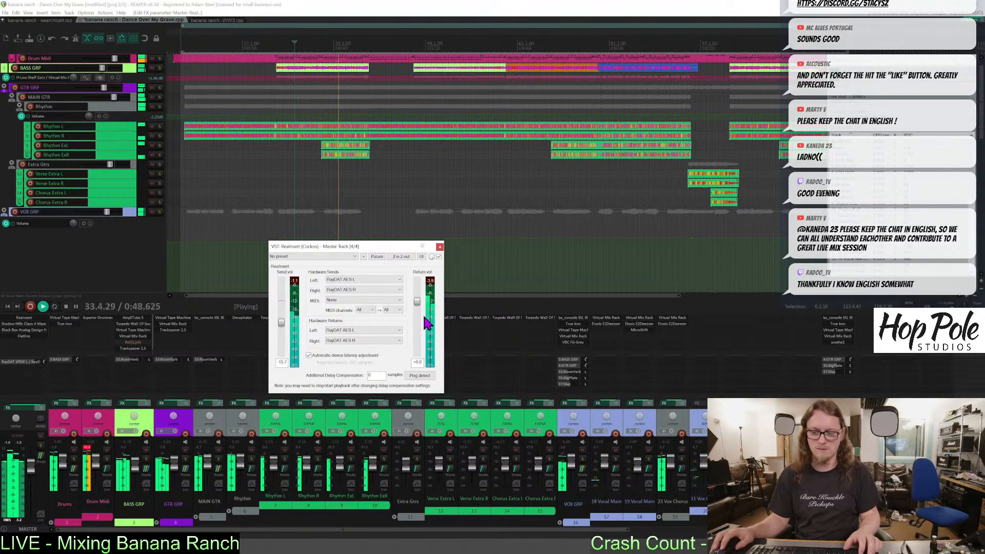
{"action": "left_click", "coordinate": [439, 256]}
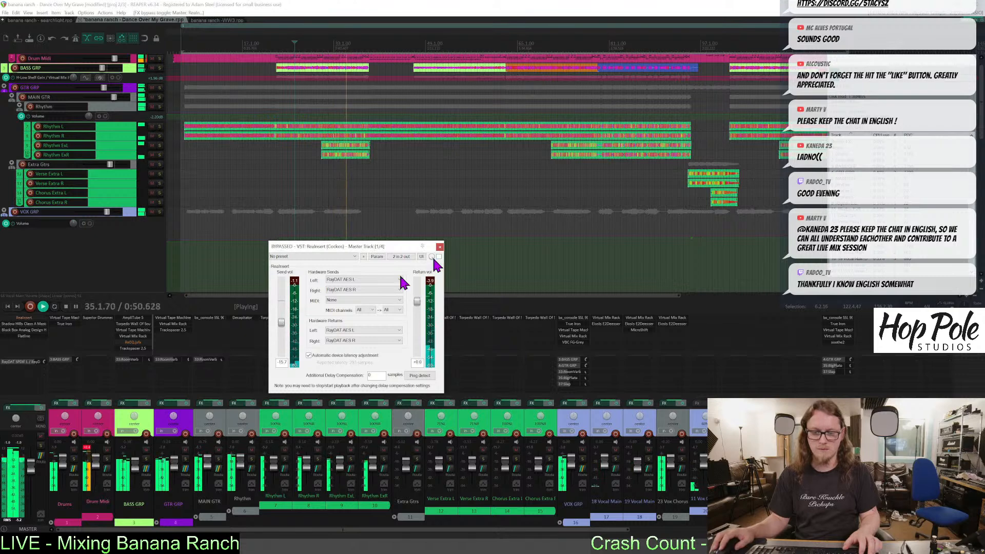
{"action": "left_click", "coordinate": [438, 256]}
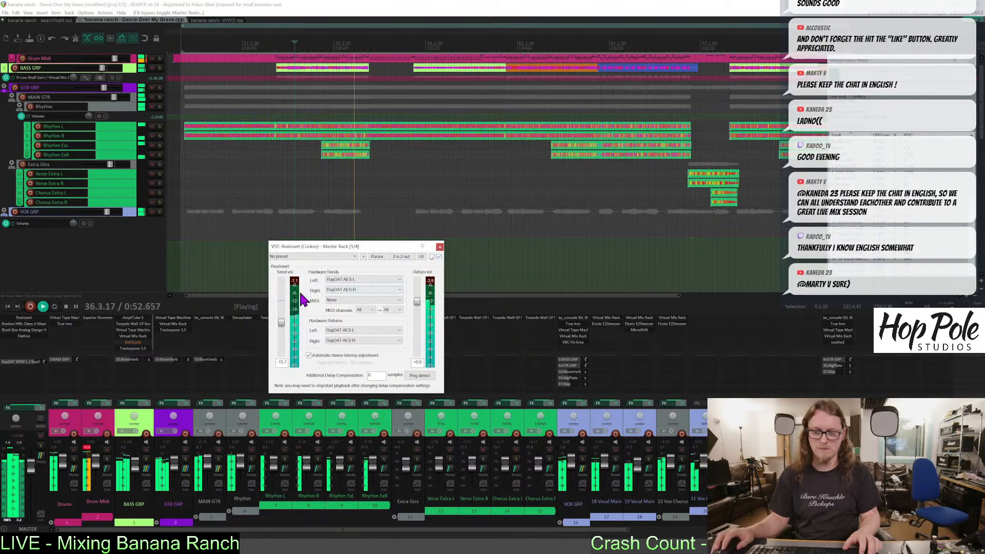
Raise ReaInsert's send volume to about -10 dB and compare the bypassed and active sound again.
{"action": "left_click_drag", "start_coordinate": [280, 322], "coordinate": [284, 321]}
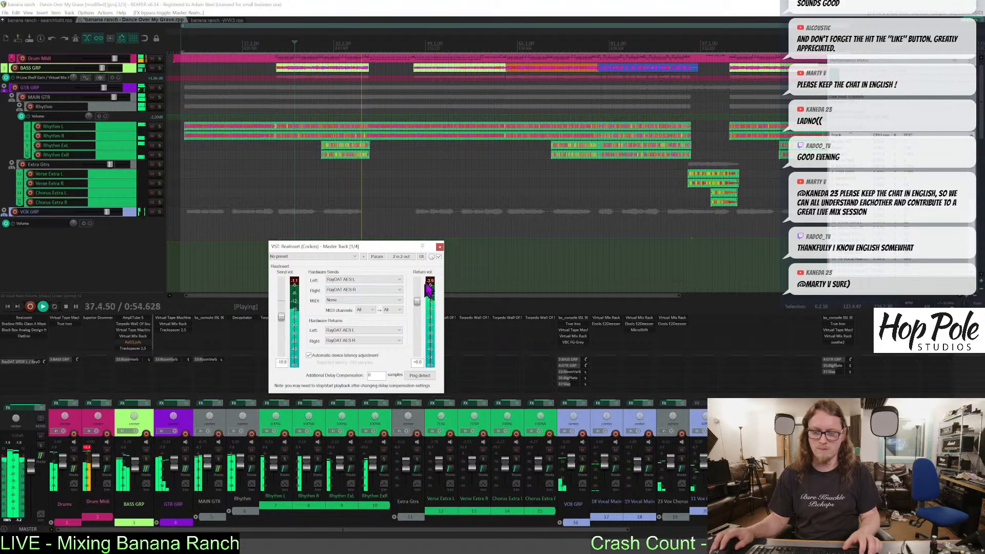
{"action": "left_click", "coordinate": [439, 257]}
{"action": "left_click", "coordinate": [438, 257]}
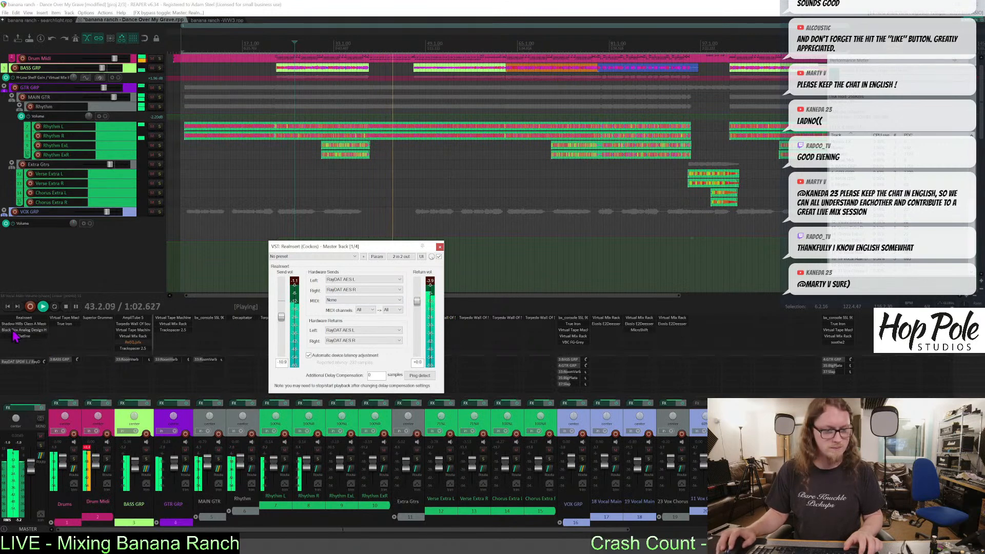
Return ReaInsert's send volume to 0.0 dB and replay the section from bar 26 several times to check the outboard levels.
{"action": "key", "text": "space"}
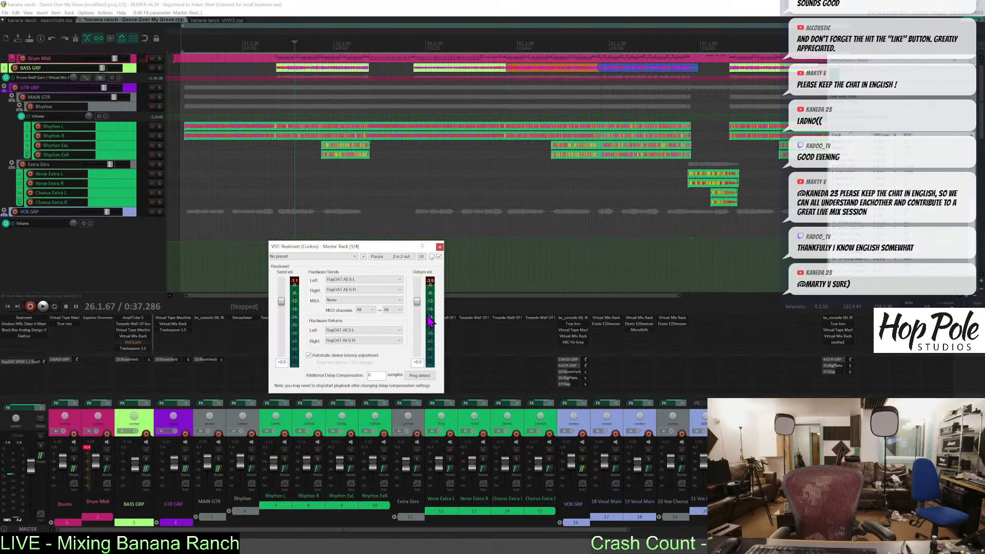
{"action": "key", "text": "space"}
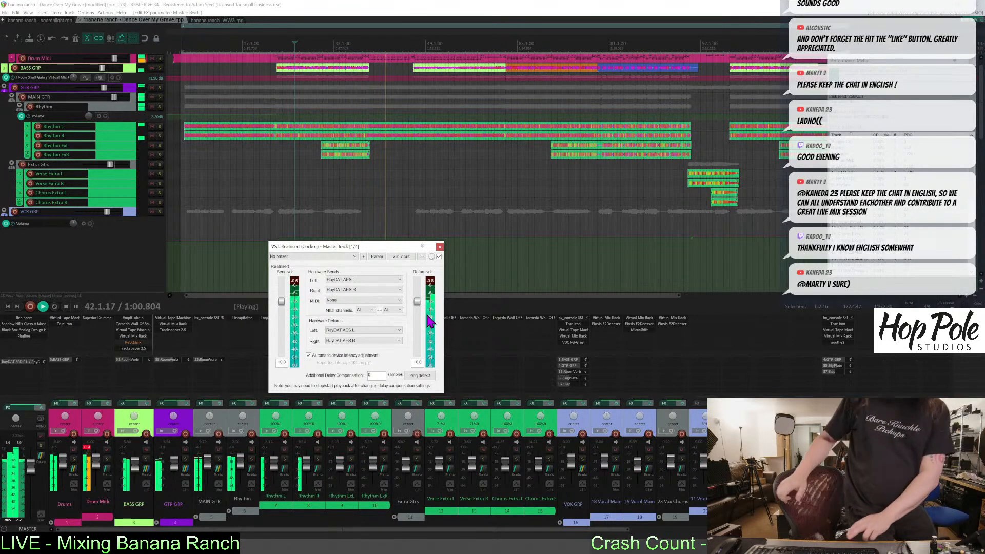
{"action": "key", "text": "space"}
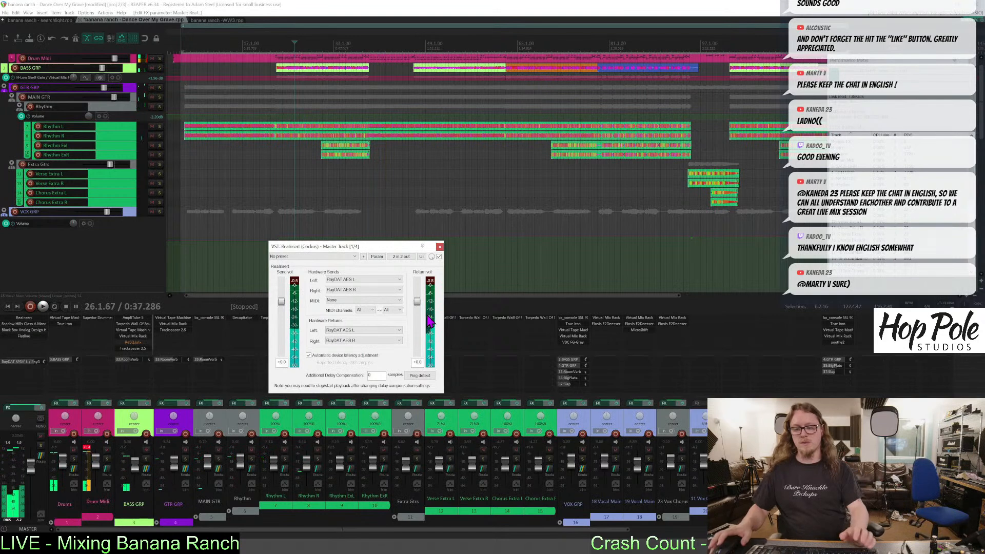
{"action": "key", "text": "space"}
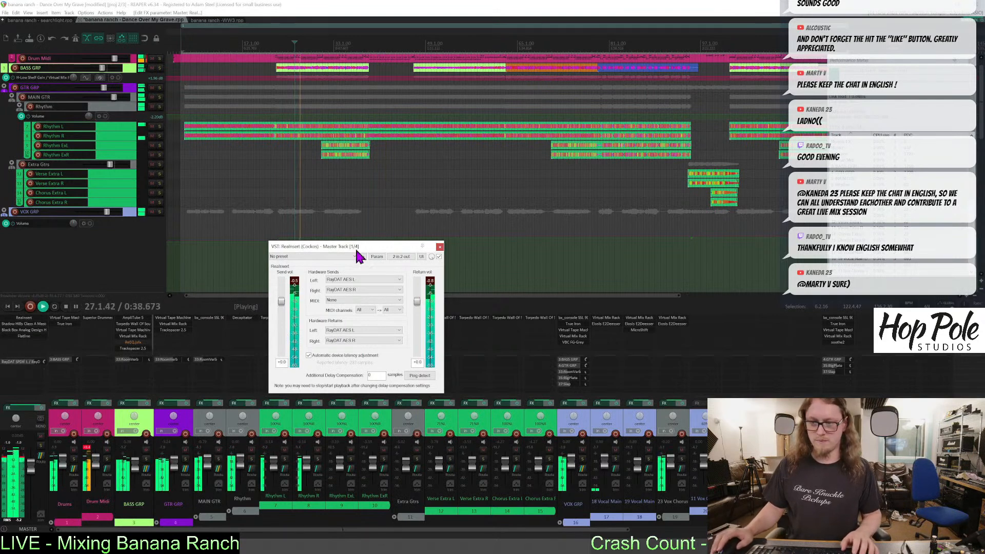
{"action": "key", "text": "space"}
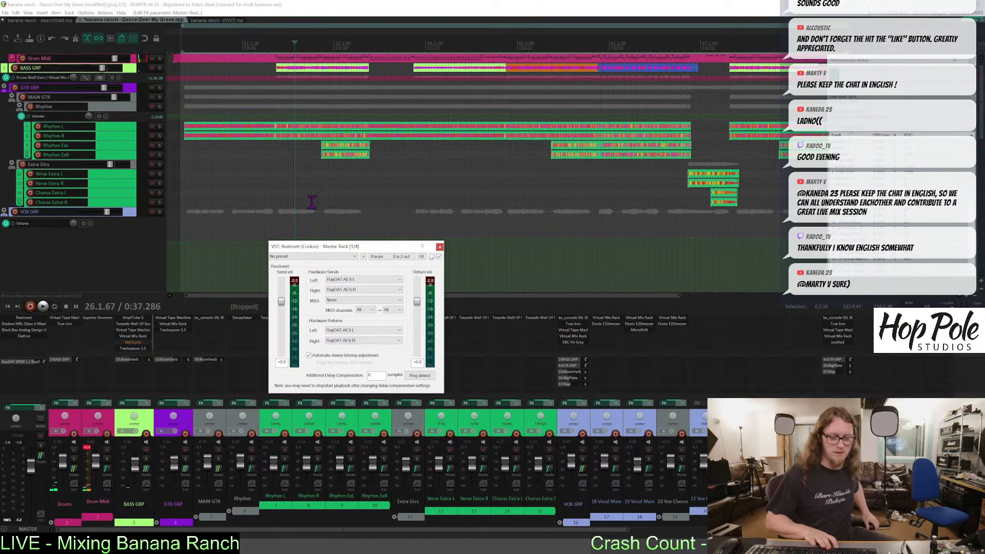
{"action": "key", "text": "space"}
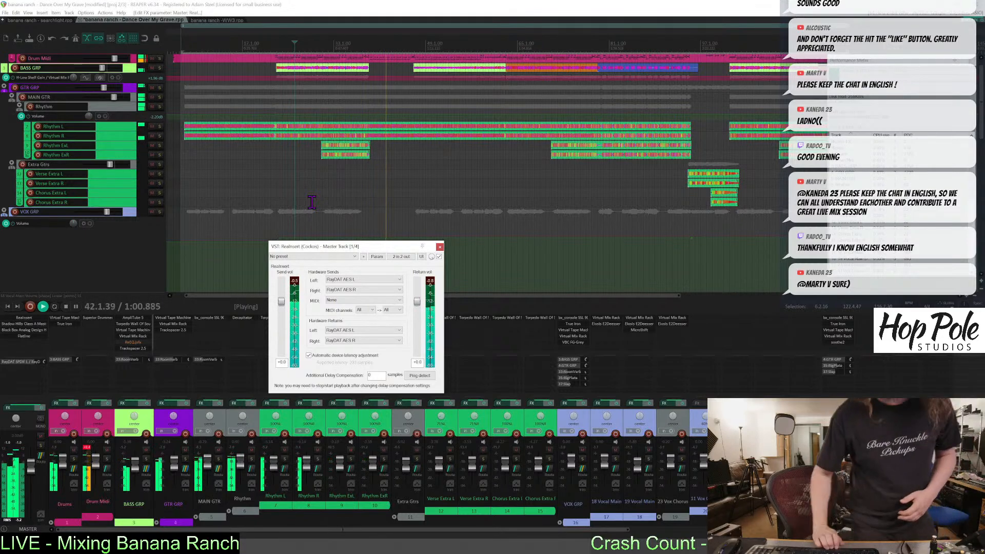
{"action": "key", "text": "space"}
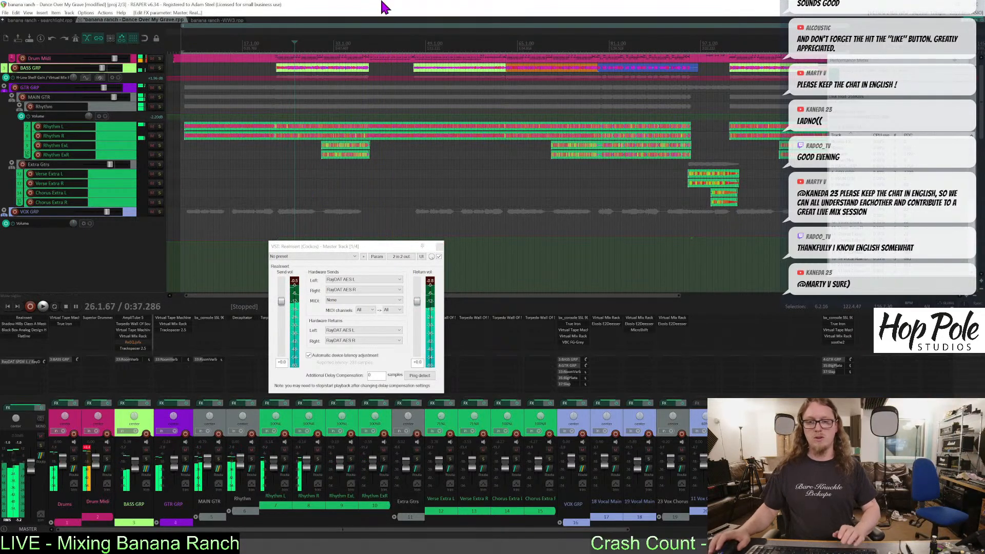
Move the edit cursor to about bar 53 and run ReaInsert's ping detection to set the additional delay compensation.
{"action": "left_click", "coordinate": [330, 29]}
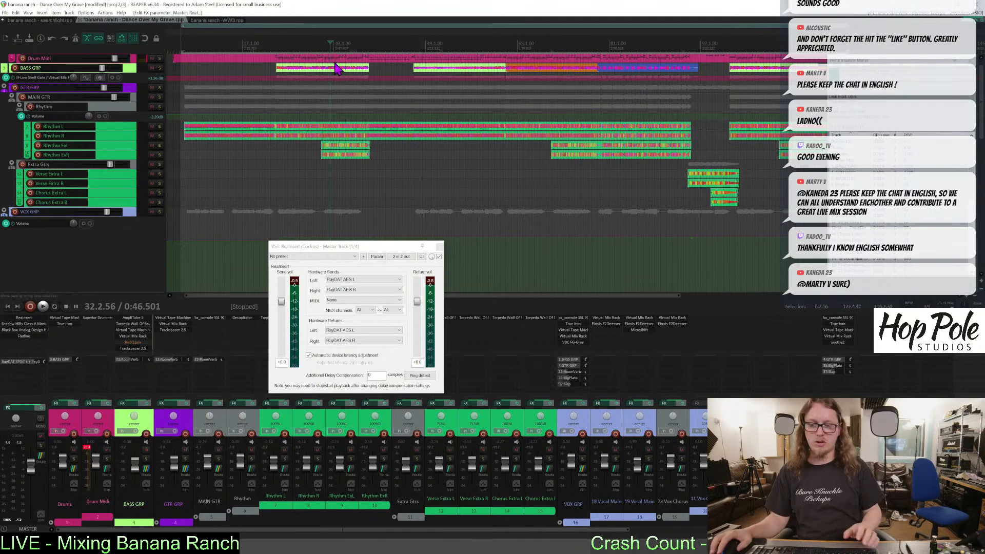
{"action": "scroll", "coordinate": [336, 67], "scroll_direction": "down", "scroll_amount": 2}
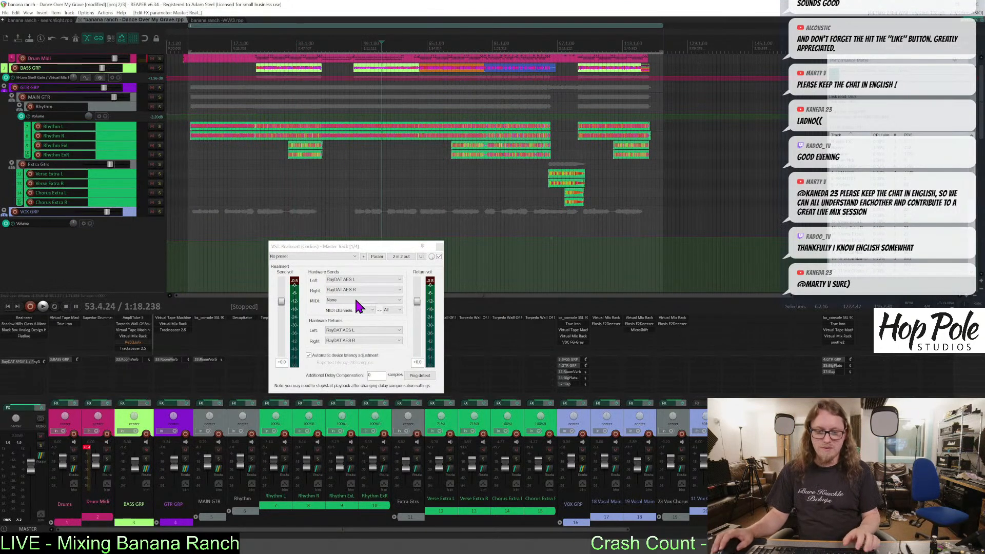
{"action": "left_click", "coordinate": [412, 379]}
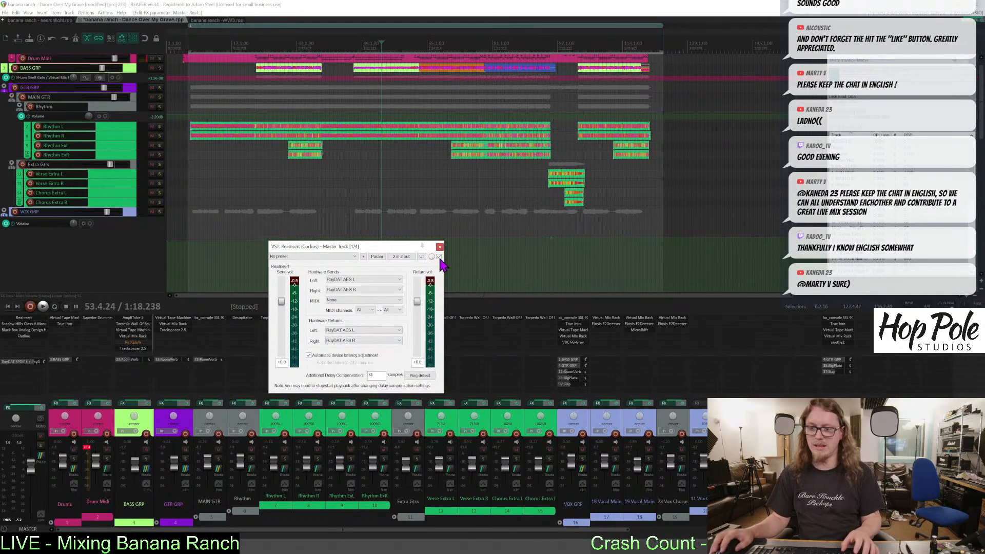
Play the mix from bar 53 and from bar 71, toggling ReaInsert's bypass to compare the sound with and without the hardware.
{"action": "left_click", "coordinate": [402, 47]}
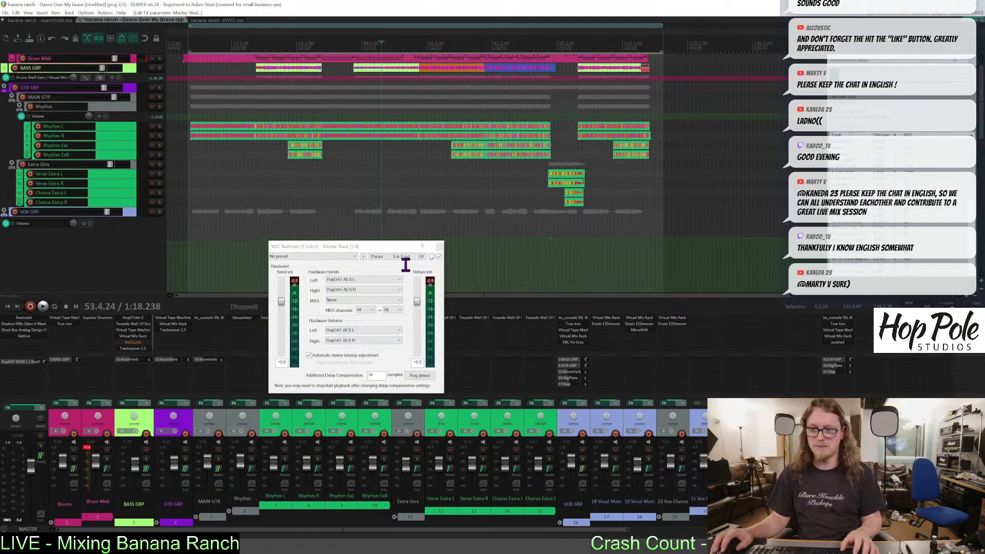
{"action": "key", "text": "space"}
{"action": "left_click", "coordinate": [439, 256]}
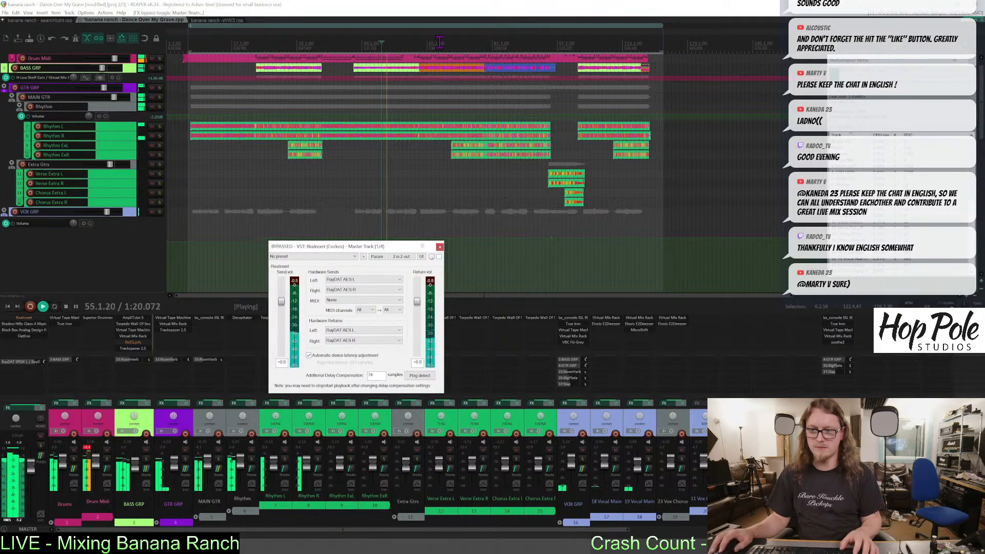
{"action": "left_click", "coordinate": [454, 255]}
{"action": "left_click", "coordinate": [438, 256]}
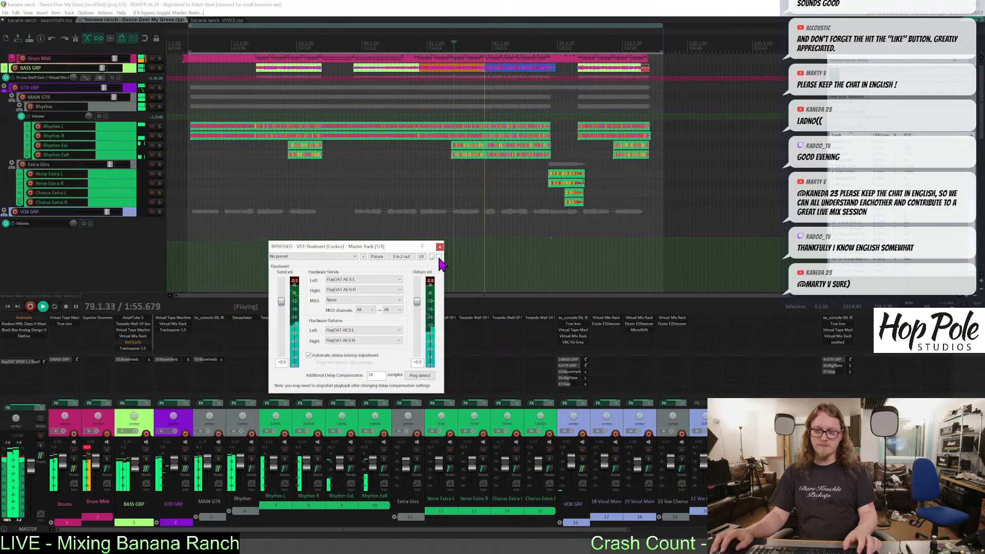
{"action": "left_click", "coordinate": [439, 257]}
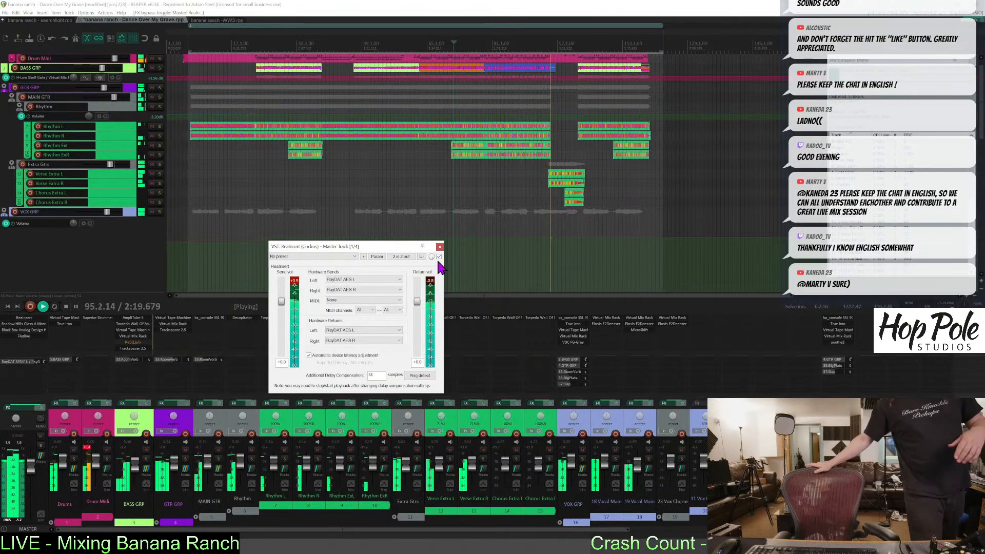
{"action": "key", "text": "space"}
Replay from bar 71 with a quick ReaInsert bypass comparison, and stop playback.
{"action": "key", "text": "space"}
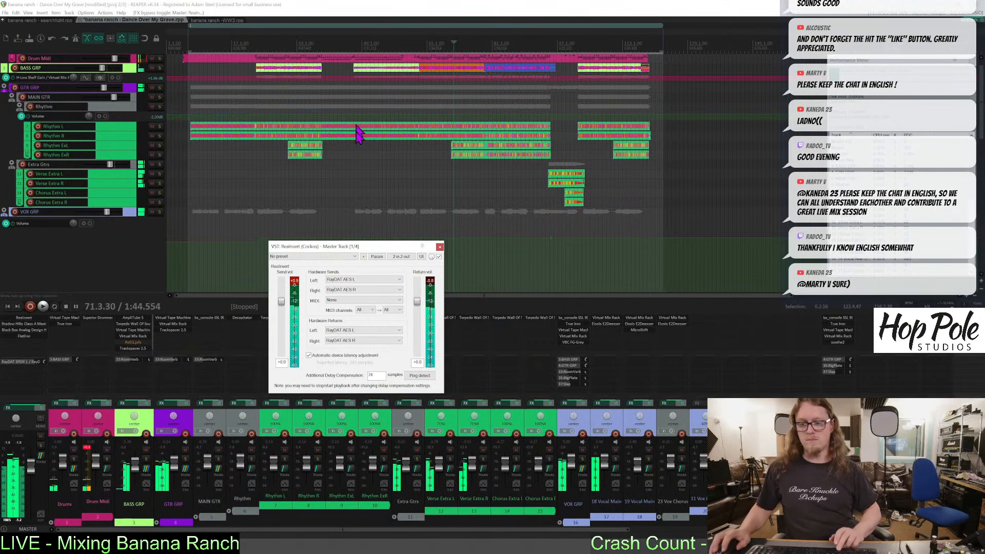
{"action": "left_click", "coordinate": [439, 257]}
{"action": "left_click", "coordinate": [439, 256]}
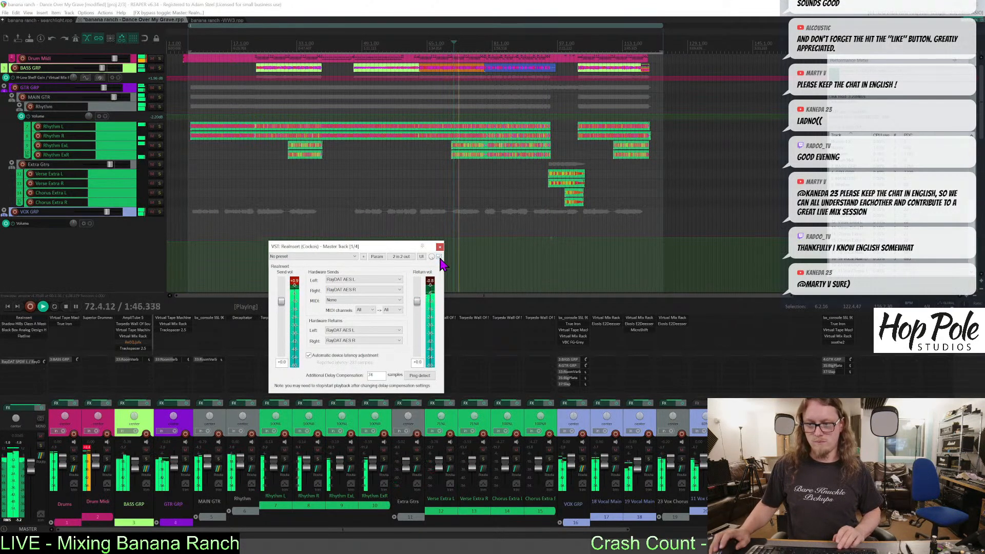
{"action": "key", "text": "space"}
Move the edit cursor back to the opening section of the song.
{"action": "scroll", "coordinate": [377, 185], "scroll_direction": "down", "scroll_amount": 4}
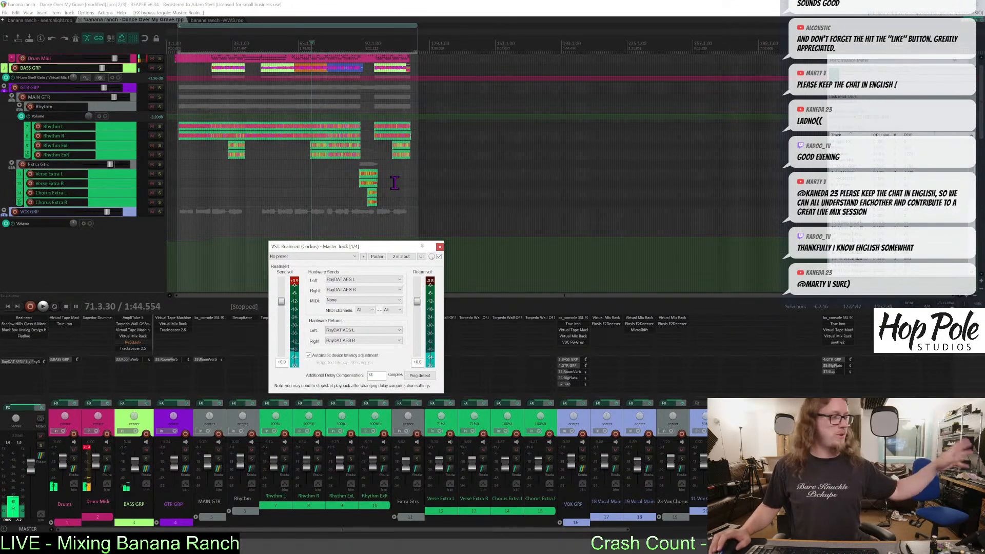
{"action": "scroll", "coordinate": [399, 166], "scroll_direction": "up", "scroll_amount": 4}
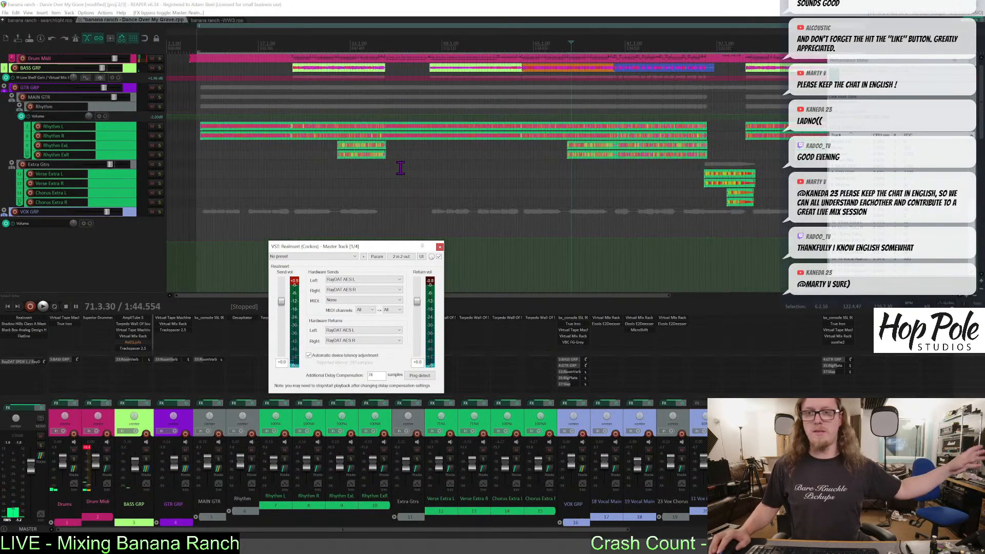
{"action": "left_click", "coordinate": [201, 45]}
{"action": "scroll", "coordinate": [200, 41], "scroll_direction": "up", "scroll_amount": 4}
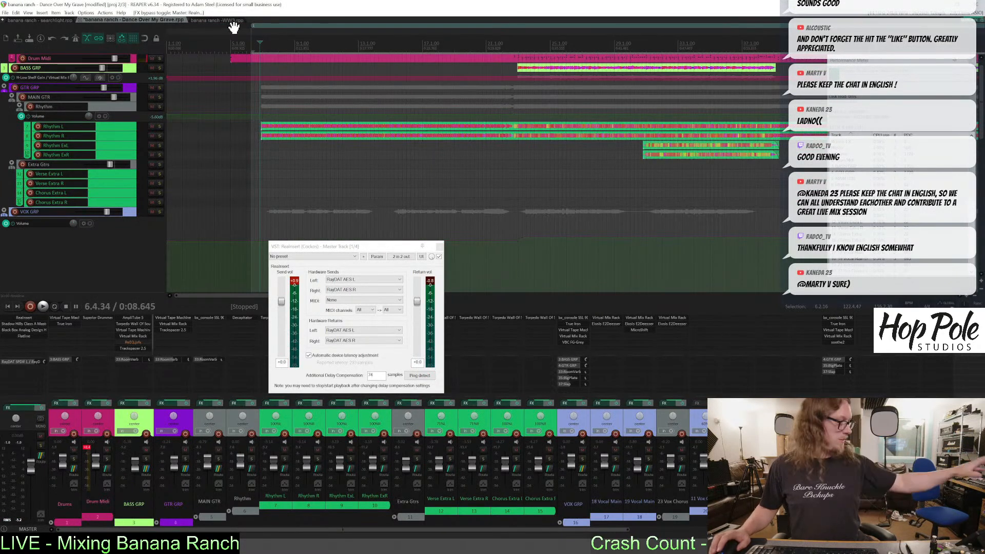
{"action": "scroll", "coordinate": [242, 76], "scroll_direction": "up", "scroll_amount": 3}
{"action": "scroll", "coordinate": [275, 39], "scroll_direction": "down", "scroll_amount": 4}
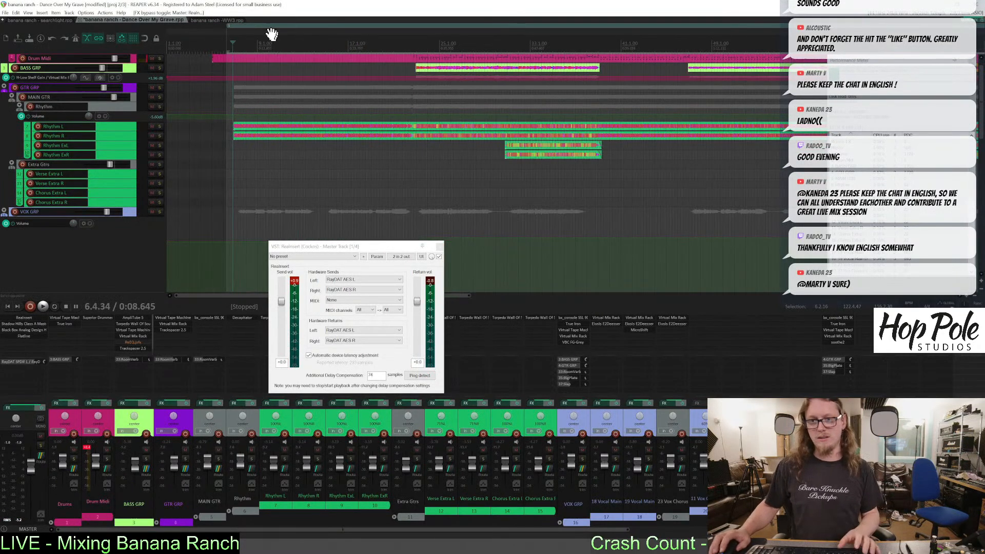
{"action": "scroll", "coordinate": [301, 40], "scroll_direction": "down", "scroll_amount": 3}
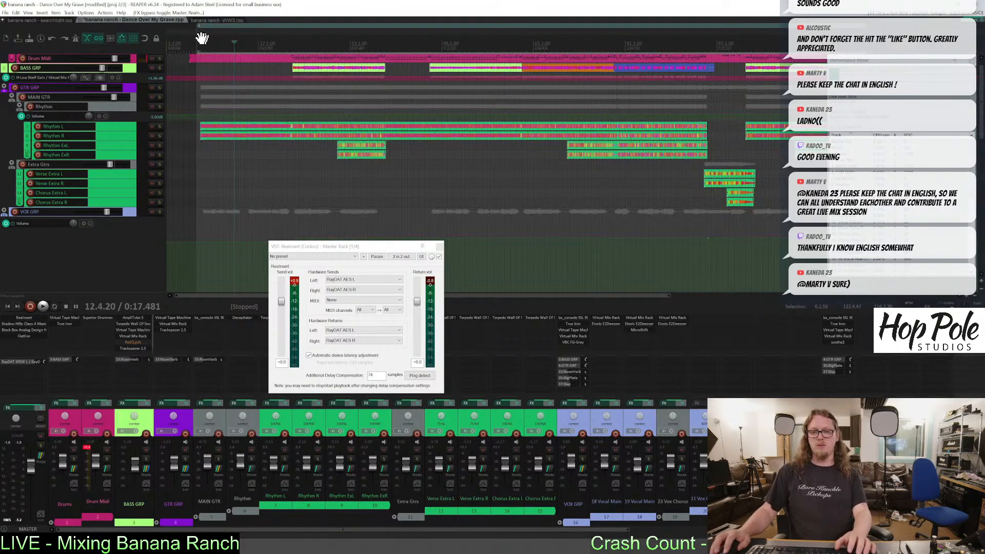
Start playback from the song's beginning at about bar 6 and move the ReaInsert window aside.
{"action": "left_click", "coordinate": [198, 45]}
{"action": "scroll", "coordinate": [253, 61], "scroll_direction": "up", "scroll_amount": 5}
{"action": "left_click_drag", "start_coordinate": [331, 248], "coordinate": [105, 188]}
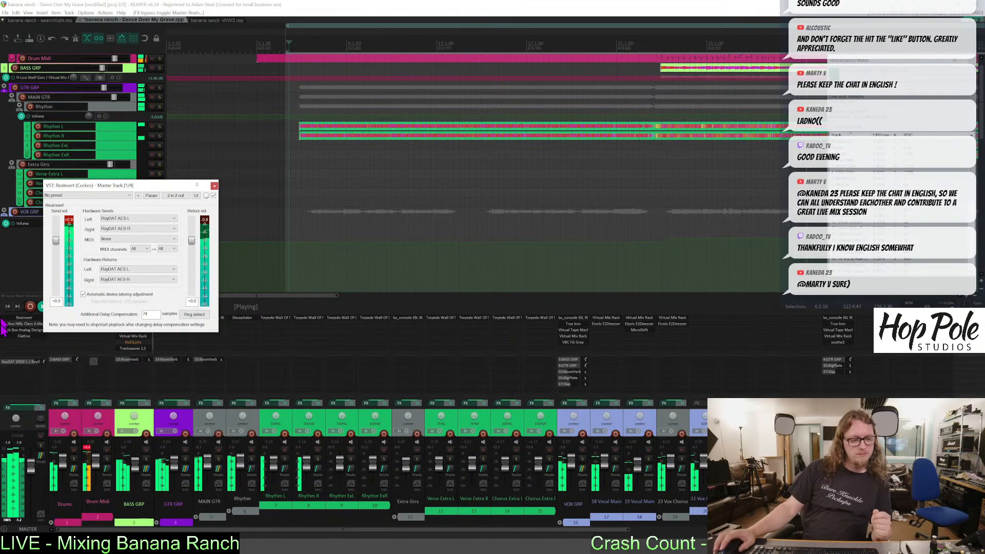
Open the master VU settings and set the loudness meter type to LUFS-M (momentary).
{"action": "left_click", "coordinate": [13, 526]}
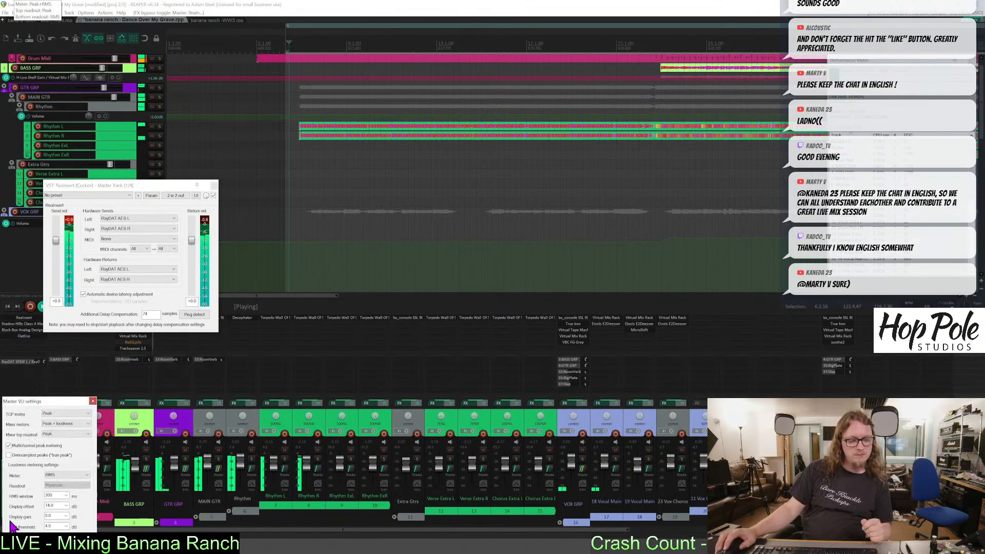
{"action": "left_click", "coordinate": [58, 475]}
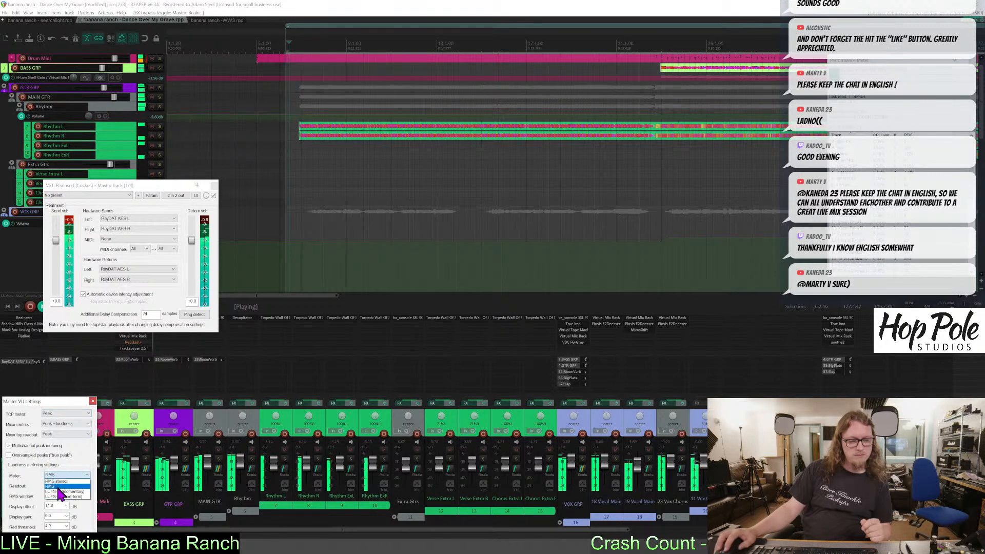
{"action": "left_click", "coordinate": [60, 497]}
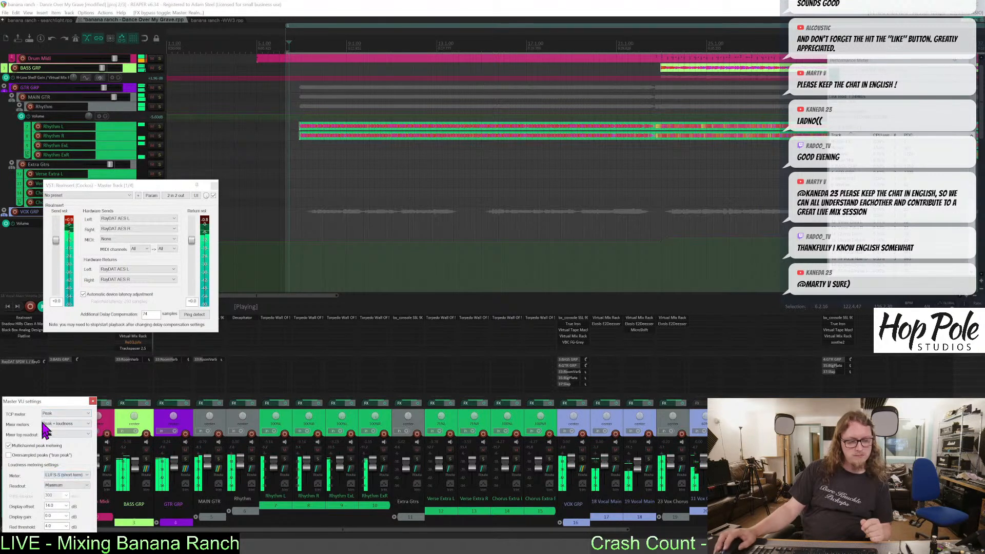
{"action": "left_click_drag", "start_coordinate": [42, 403], "coordinate": [115, 376]}
{"action": "scroll", "coordinate": [128, 444], "scroll_direction": "up", "scroll_amount": 1}
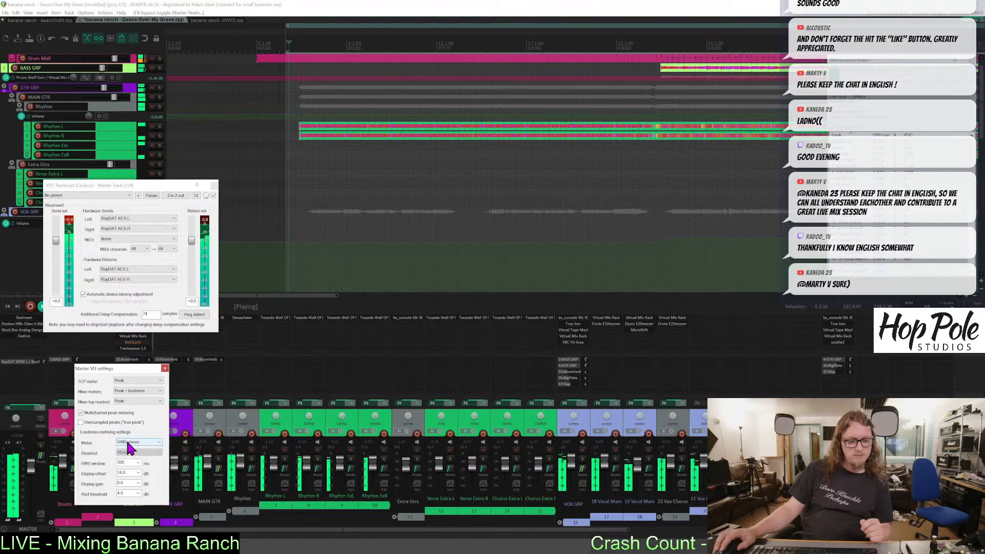
{"action": "scroll", "coordinate": [128, 444], "scroll_direction": "down", "scroll_amount": 3}
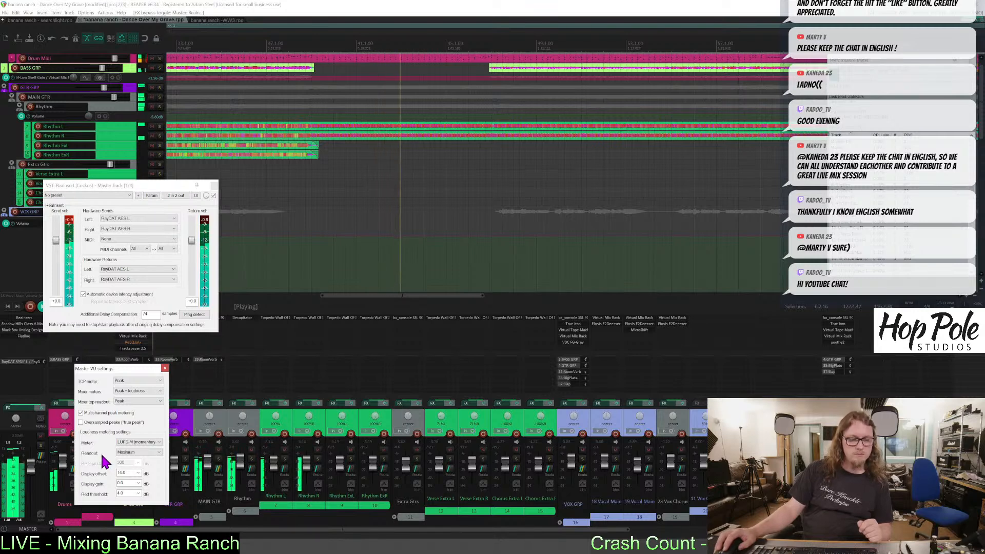
Check the choices for the TCP meter, mixer meters and mixer top readout in the master VU settings.
{"action": "left_click", "coordinate": [124, 381]}
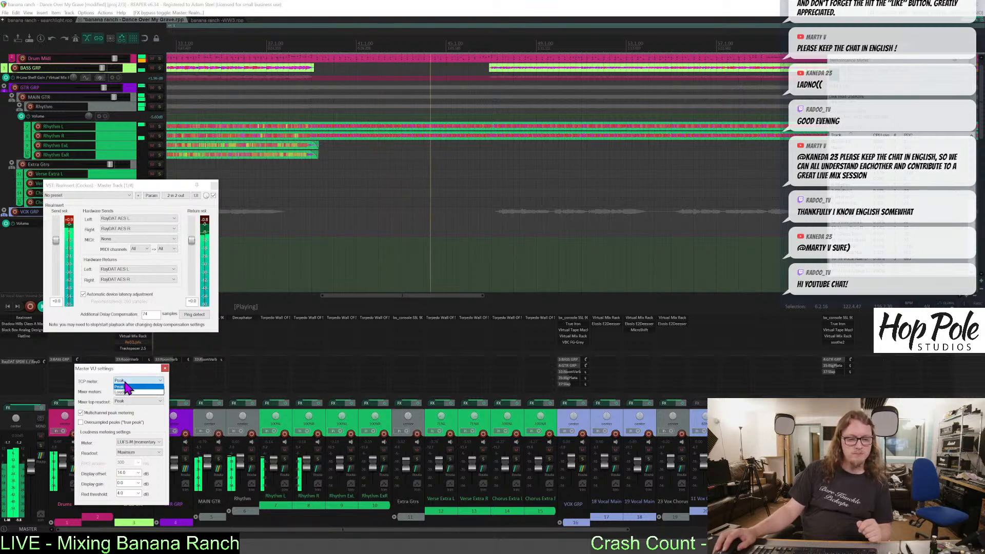
{"action": "left_click", "coordinate": [126, 391]}
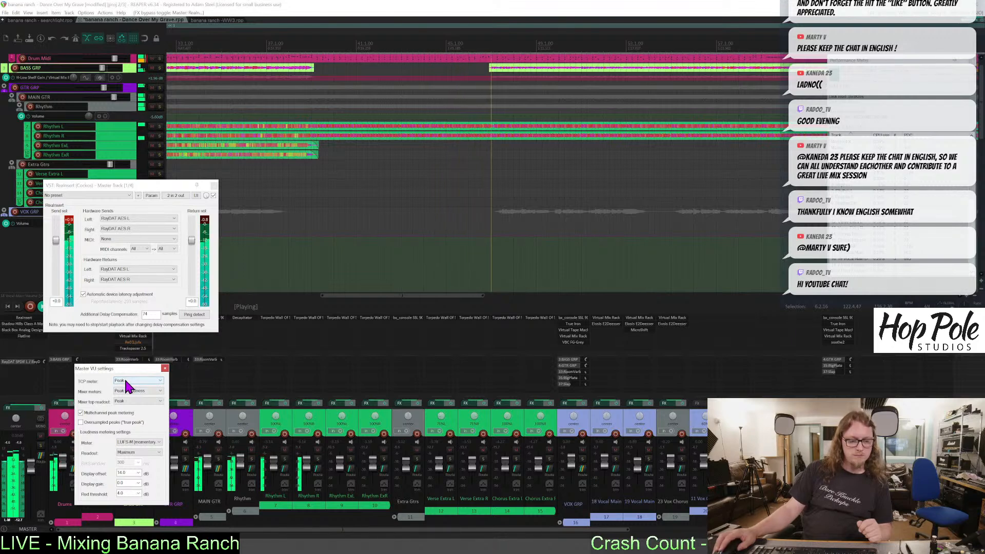
{"action": "left_click", "coordinate": [127, 381]}
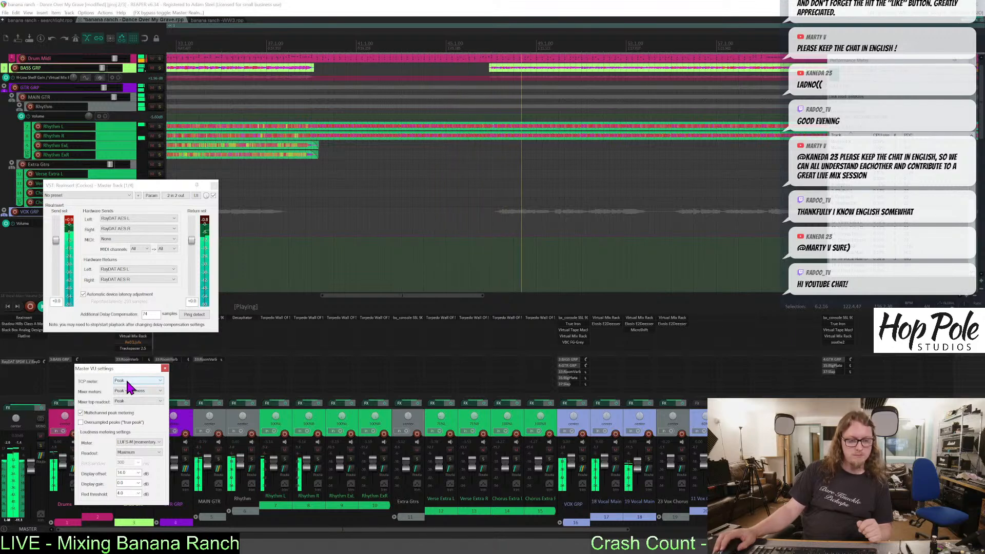
{"action": "left_click", "coordinate": [124, 390]}
{"action": "left_click", "coordinate": [92, 392]}
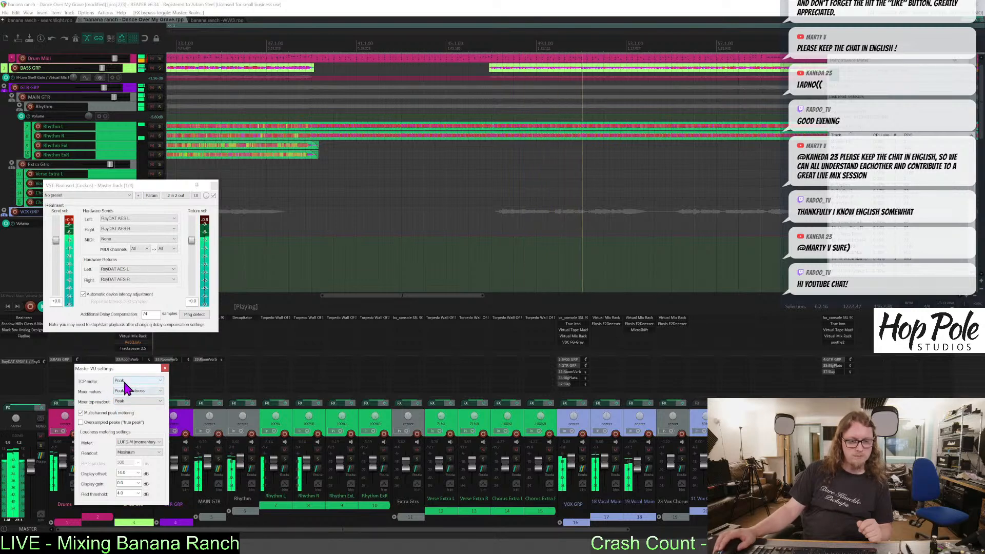
{"action": "left_click", "coordinate": [124, 399]}
{"action": "left_click", "coordinate": [95, 398]}
Try the multichannel and oversampled true-peak metering options for the master track.
{"action": "left_click", "coordinate": [108, 412]}
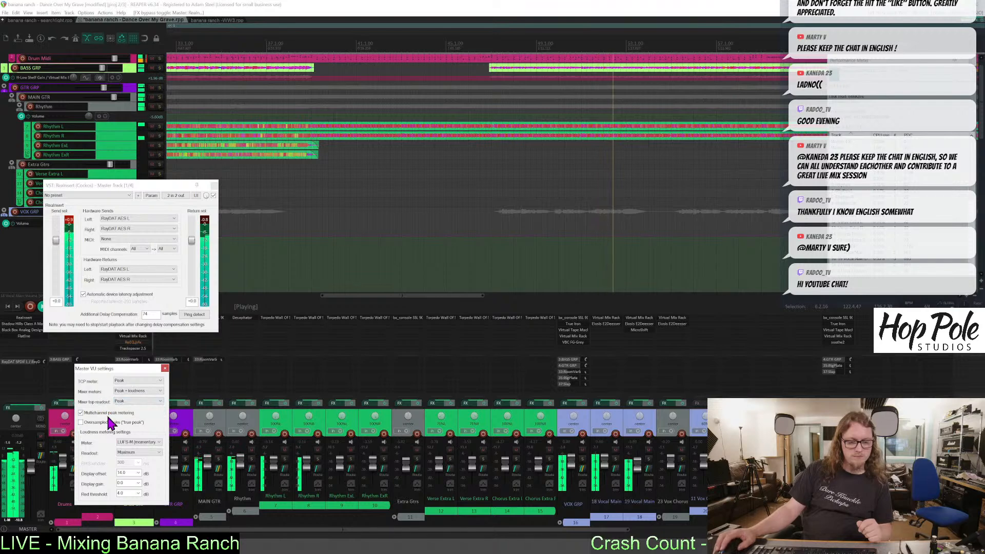
{"action": "left_click", "coordinate": [109, 421]}
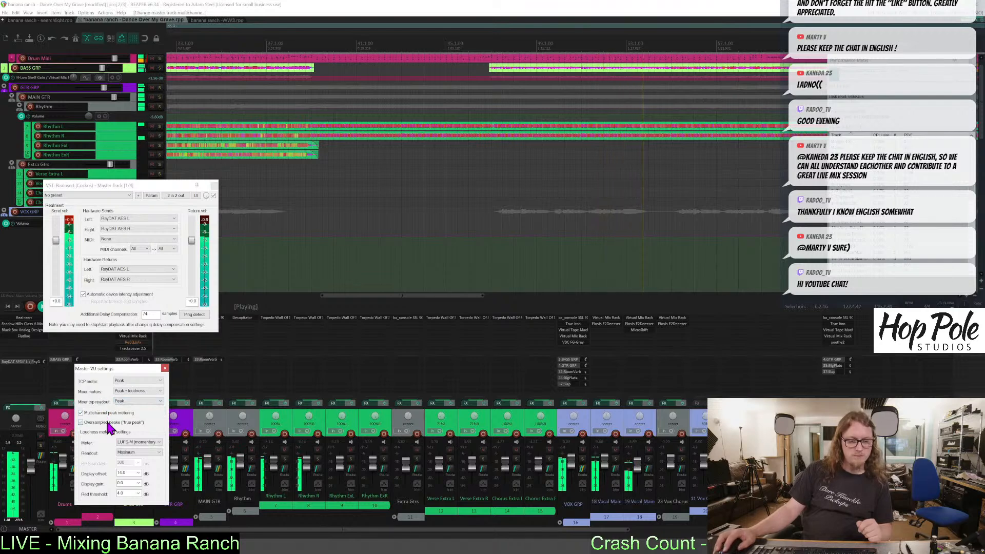
{"action": "left_click", "coordinate": [109, 422]}
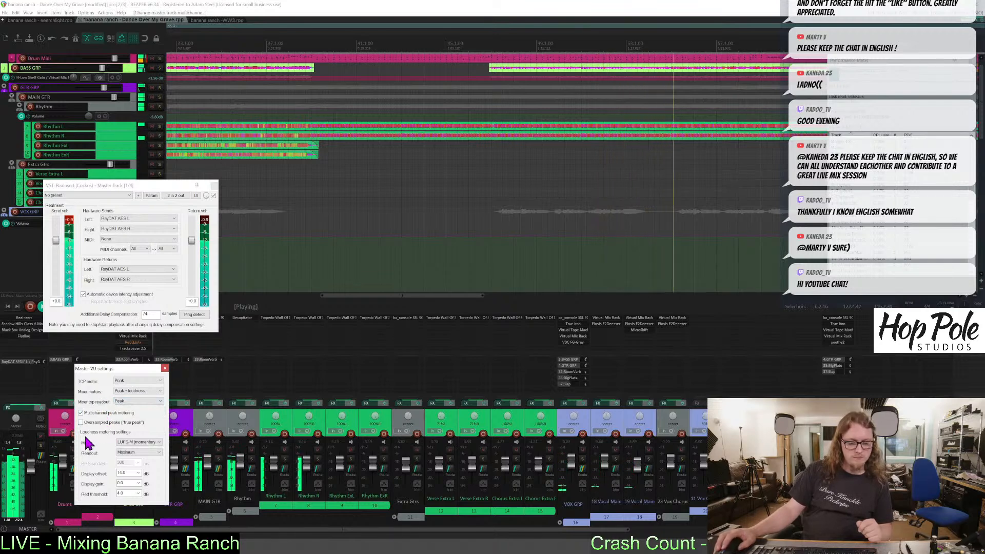
Inspect the red threshold setting, and close the master VU settings and the ReaInsert window.
{"action": "left_click", "coordinate": [137, 493]}
{"action": "left_click", "coordinate": [144, 493]}
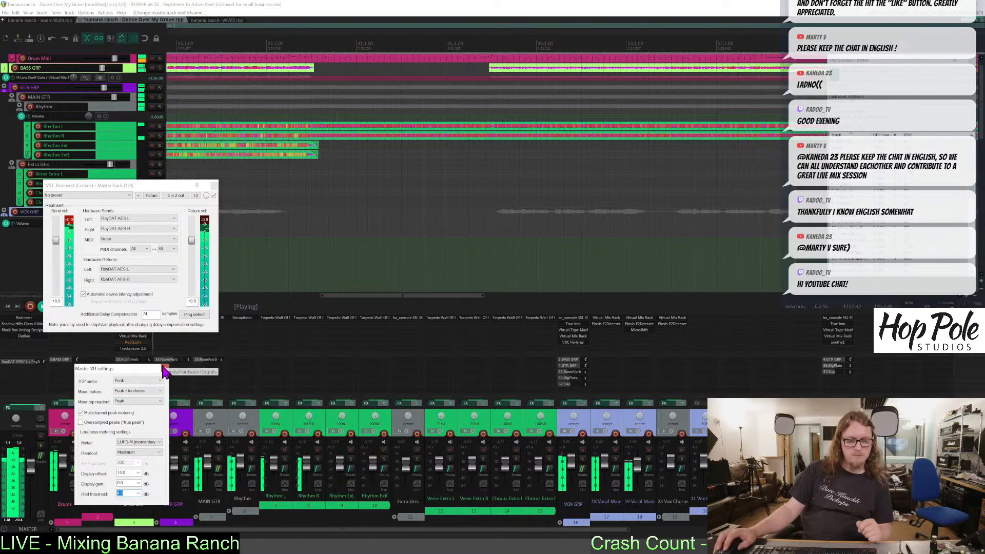
{"action": "key", "text": "Escape"}
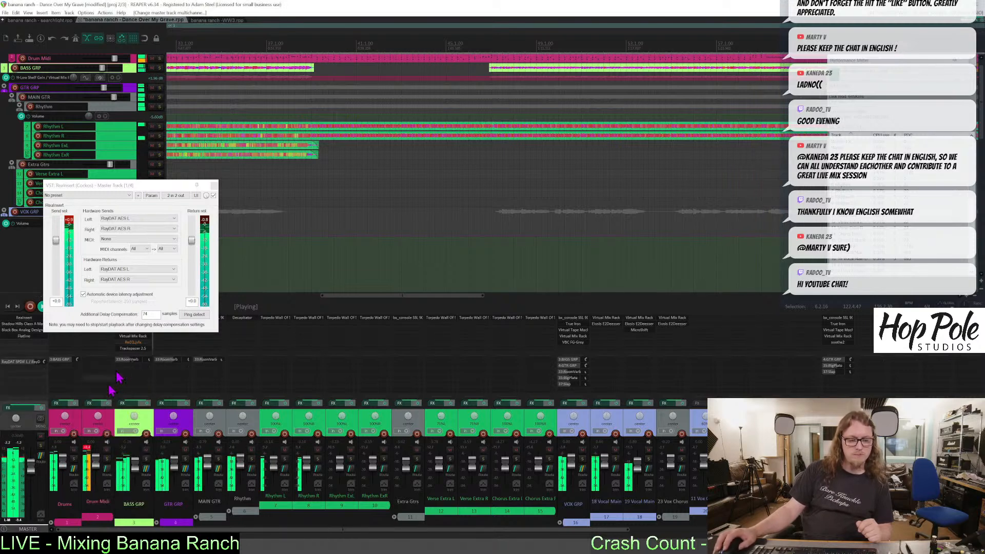
{"action": "left_click", "coordinate": [214, 186]}
Follow playback through the guitar and vocal tracks to the end of the song at about bar 119, and stop it.
{"action": "scroll", "coordinate": [536, 207], "scroll_direction": "down", "scroll_amount": 2}
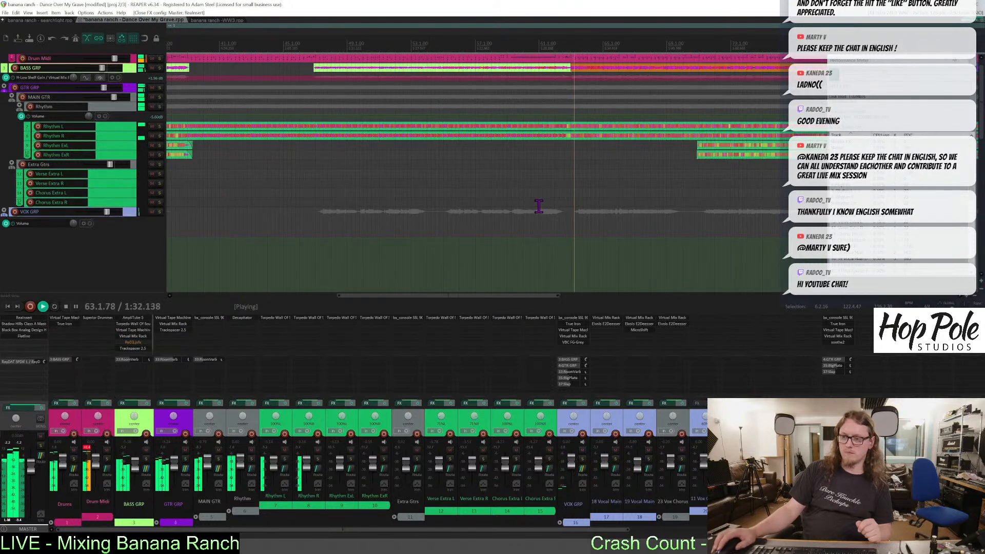
{"action": "left_click_drag", "start_coordinate": [490, 296], "coordinate": [624, 281]}
{"action": "scroll", "coordinate": [625, 231], "scroll_direction": "down", "scroll_amount": 1}
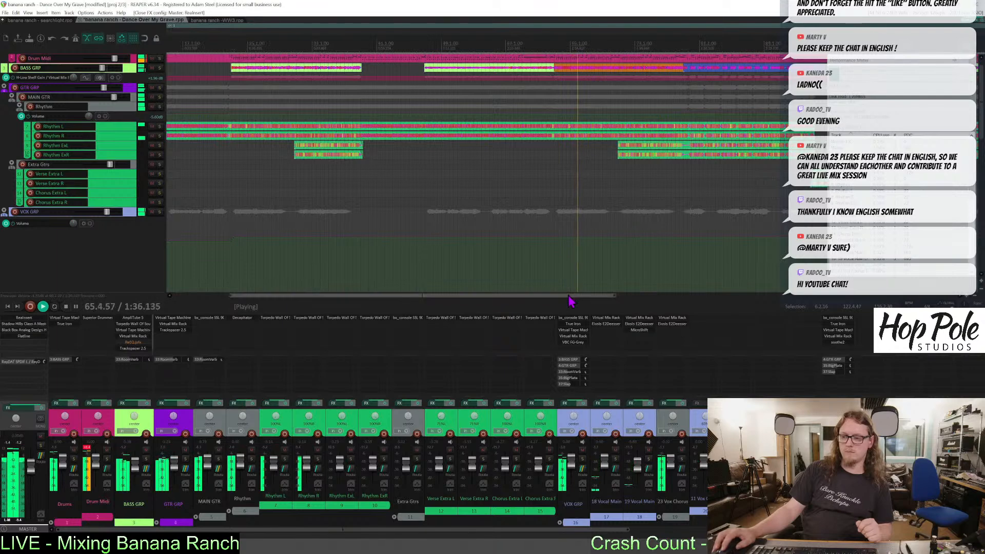
{"action": "left_click_drag", "start_coordinate": [569, 296], "coordinate": [629, 296]}
{"action": "left_click_drag", "start_coordinate": [980, 97], "coordinate": [981, 157]}
{"action": "left_click_drag", "start_coordinate": [486, 296], "coordinate": [541, 296]}
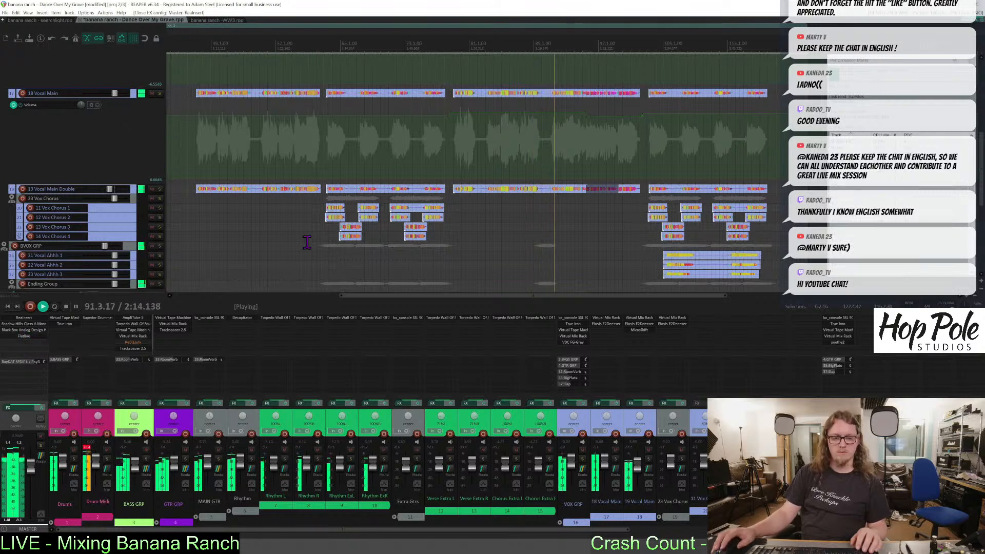
{"action": "scroll", "coordinate": [345, 225], "scroll_direction": "down", "scroll_amount": 2}
{"action": "scroll", "coordinate": [406, 255], "scroll_direction": "down", "scroll_amount": 3}
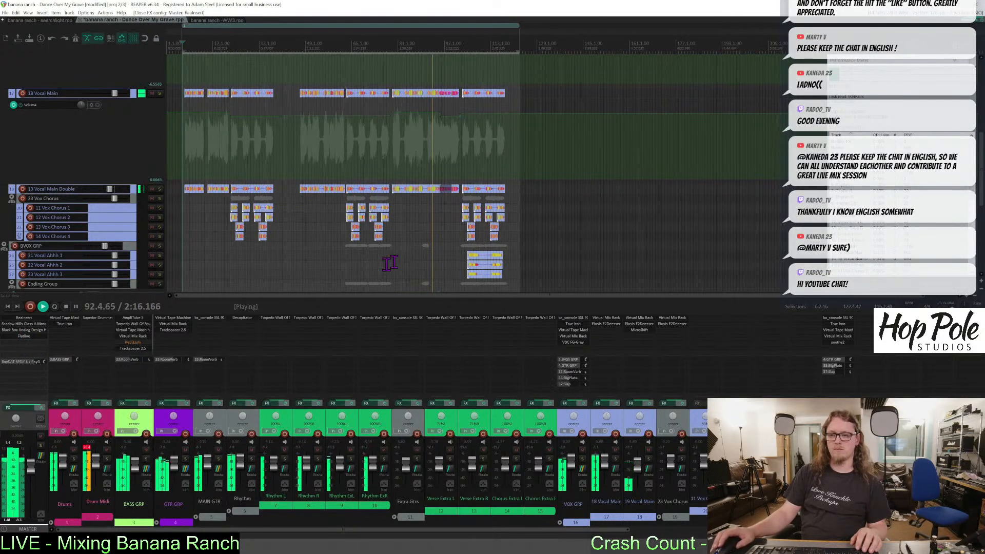
{"action": "mouse_move", "coordinate": [376, 296]}
{"action": "left_mouse_down"}
{"action": "mouse_move", "coordinate": [392, 298]}
{"action": "mouse_move", "coordinate": [374, 295]}
{"action": "left_mouse_up"}
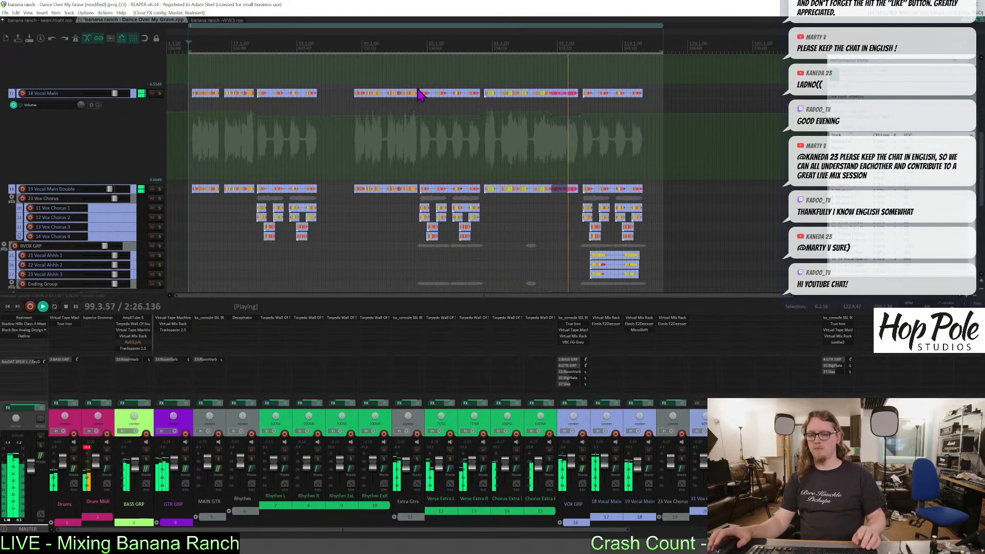
{"action": "scroll", "coordinate": [591, 180], "scroll_direction": "up", "scroll_amount": 2}
{"action": "left_click_drag", "start_coordinate": [641, 296], "coordinate": [746, 297]}
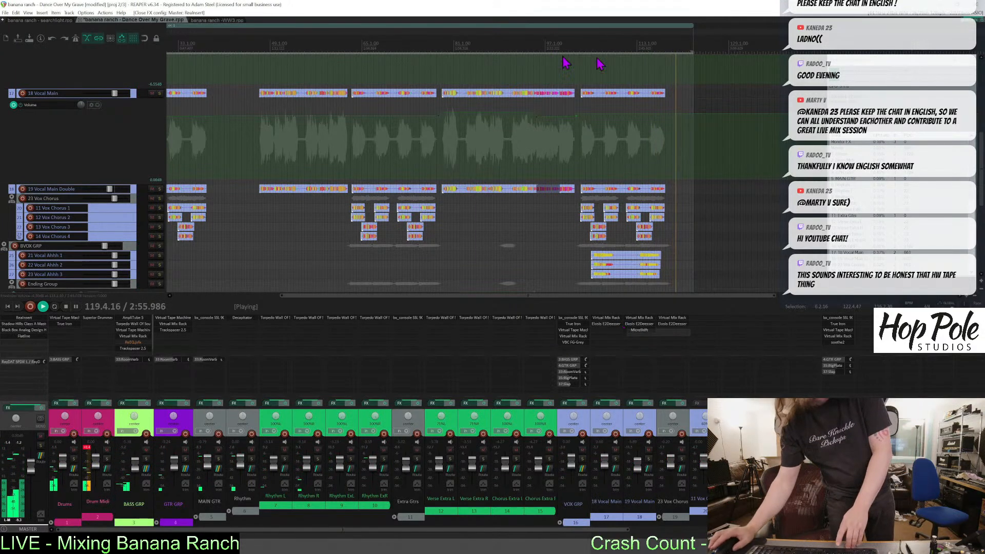
{"action": "key", "text": "space"}
Bring the whole song into view and move the edit cursor to about bar 23.
{"action": "scroll", "coordinate": [588, 61], "scroll_direction": "down", "scroll_amount": 2}
{"action": "scroll", "coordinate": [198, 40], "scroll_direction": "down", "scroll_amount": 2}
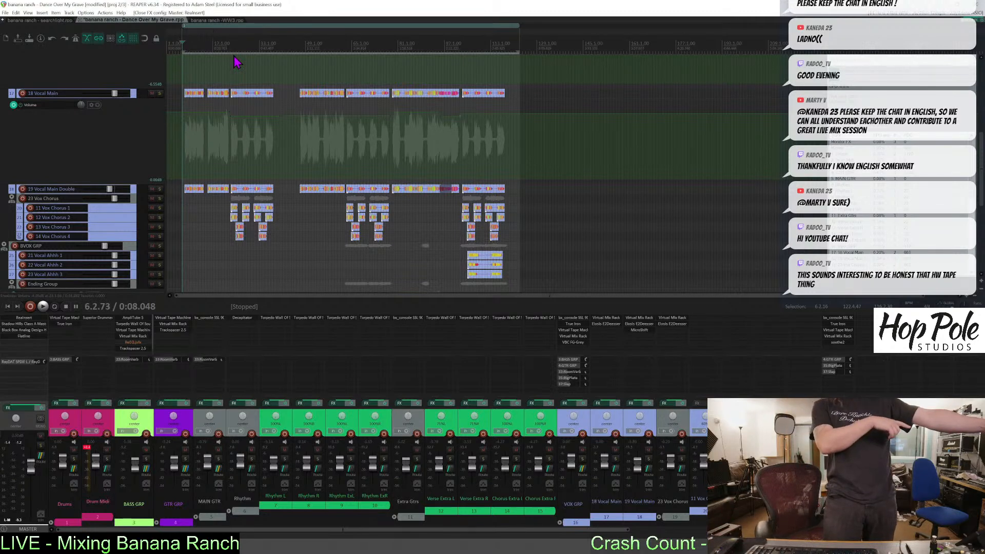
{"action": "left_click", "coordinate": [232, 42]}
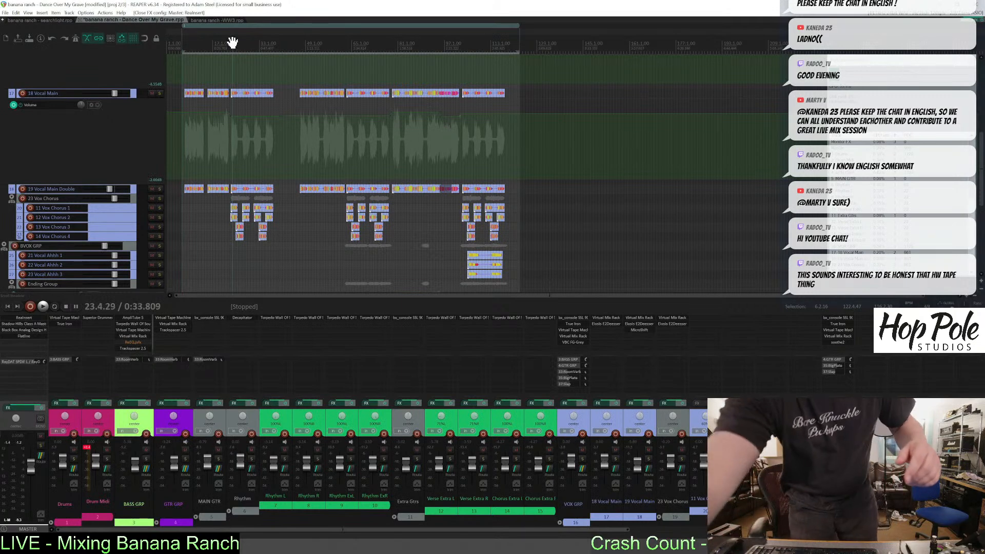